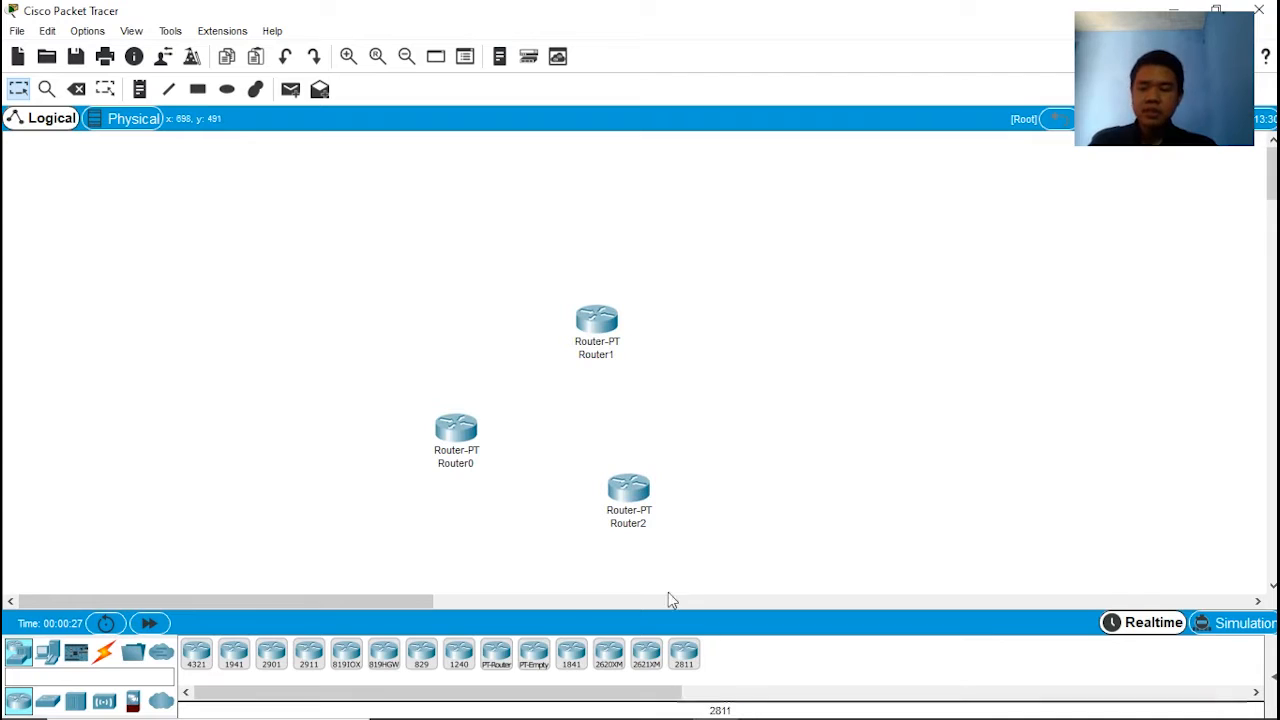
Step: Place two 2960 switches in the workspace, one left of Router0 and one right of Router1
{"action": "left_click", "coordinate": [47, 700]}
{"action": "left_click", "coordinate": [196, 655]}
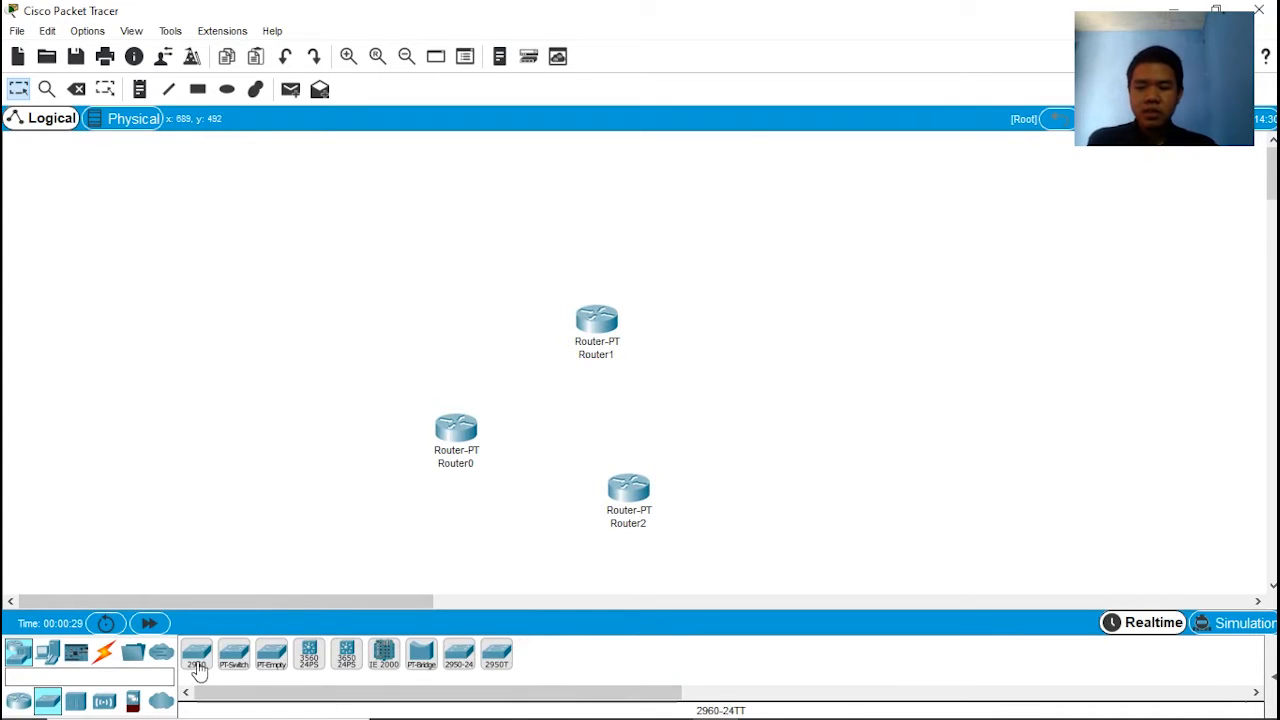
{"action": "left_click", "coordinate": [282, 456]}
{"action": "left_click", "coordinate": [196, 655]}
{"action": "left_click", "coordinate": [757, 303]}
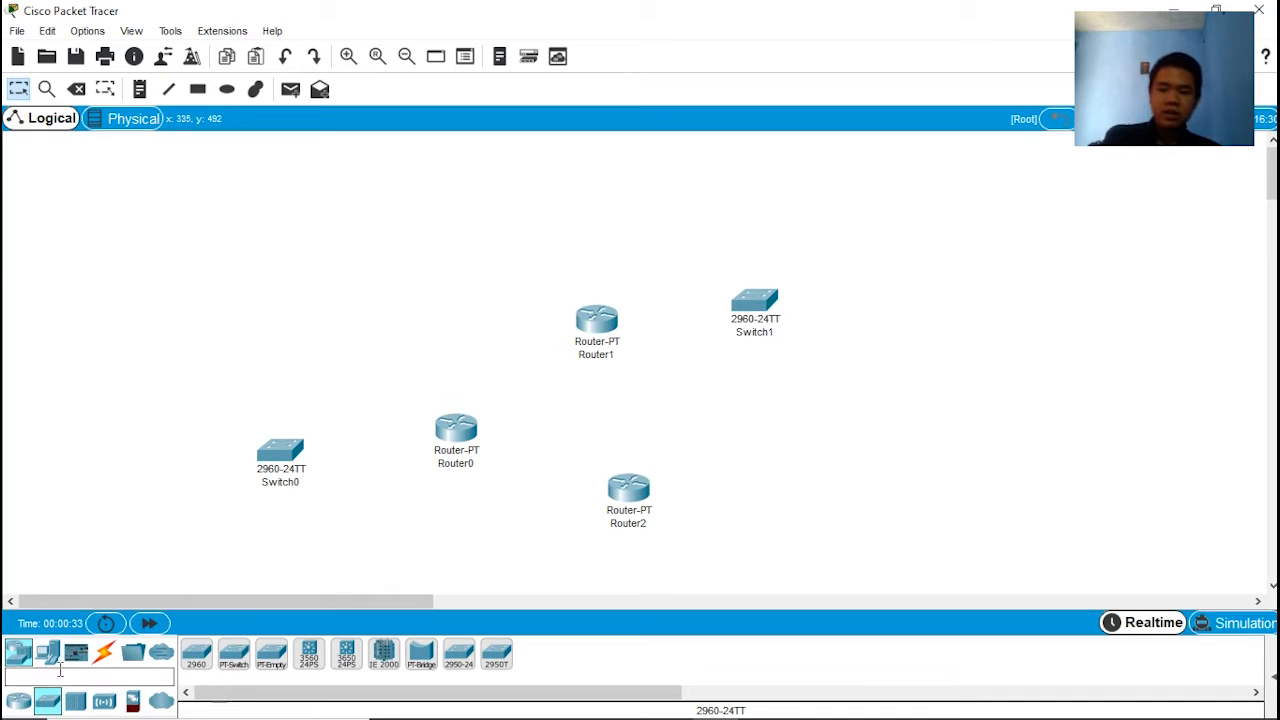
Step: Place three PCs in an arc around the left side of Switch0
{"action": "left_click", "coordinate": [47, 652]}
{"action": "left_click", "coordinate": [197, 655]}
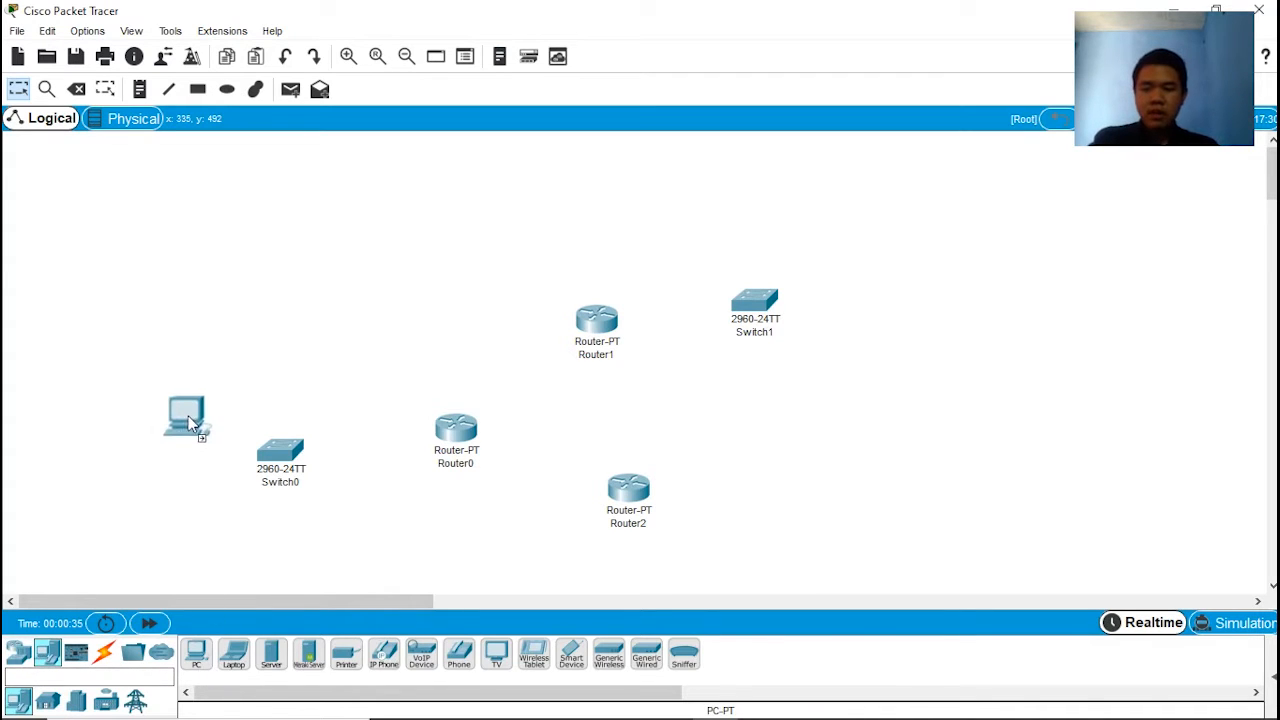
{"action": "left_click", "coordinate": [171, 374]}
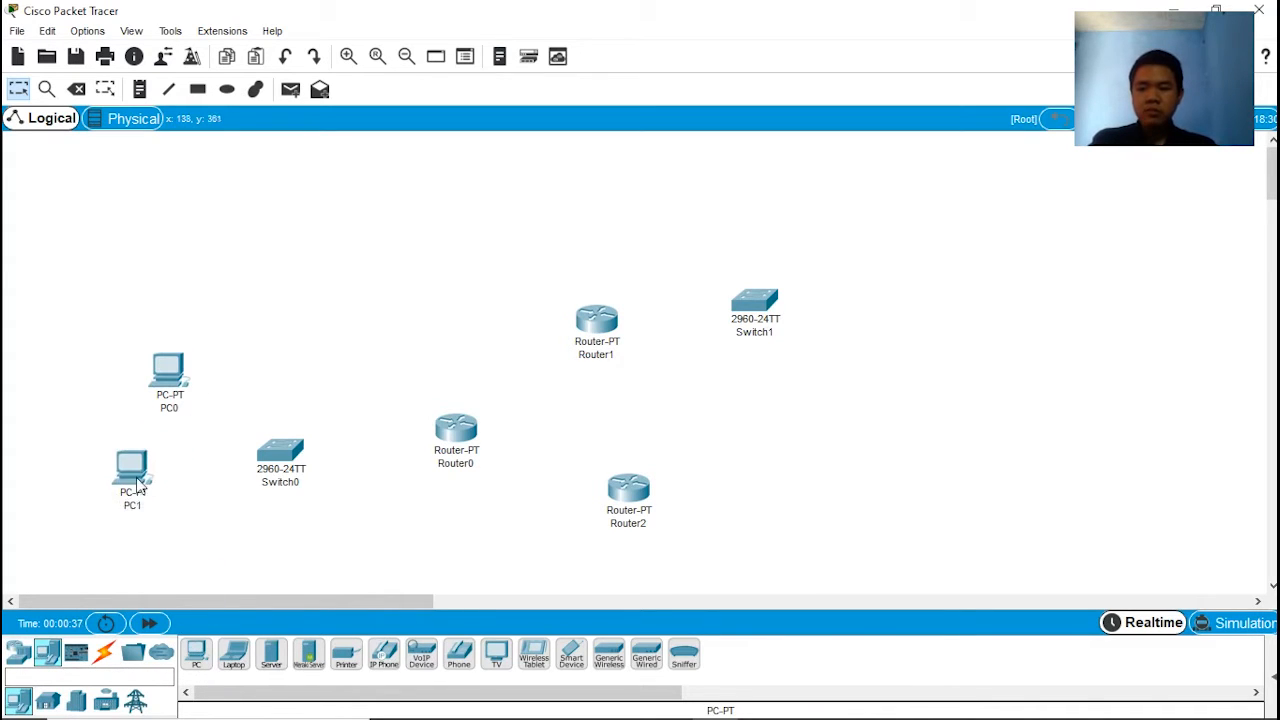
{"action": "left_click", "coordinate": [197, 655]}
{"action": "left_click", "coordinate": [198, 550]}
Step: Place three more PCs around Switch1, one above it and two to its right
{"action": "left_click", "coordinate": [197, 655]}
{"action": "left_click", "coordinate": [760, 188]}
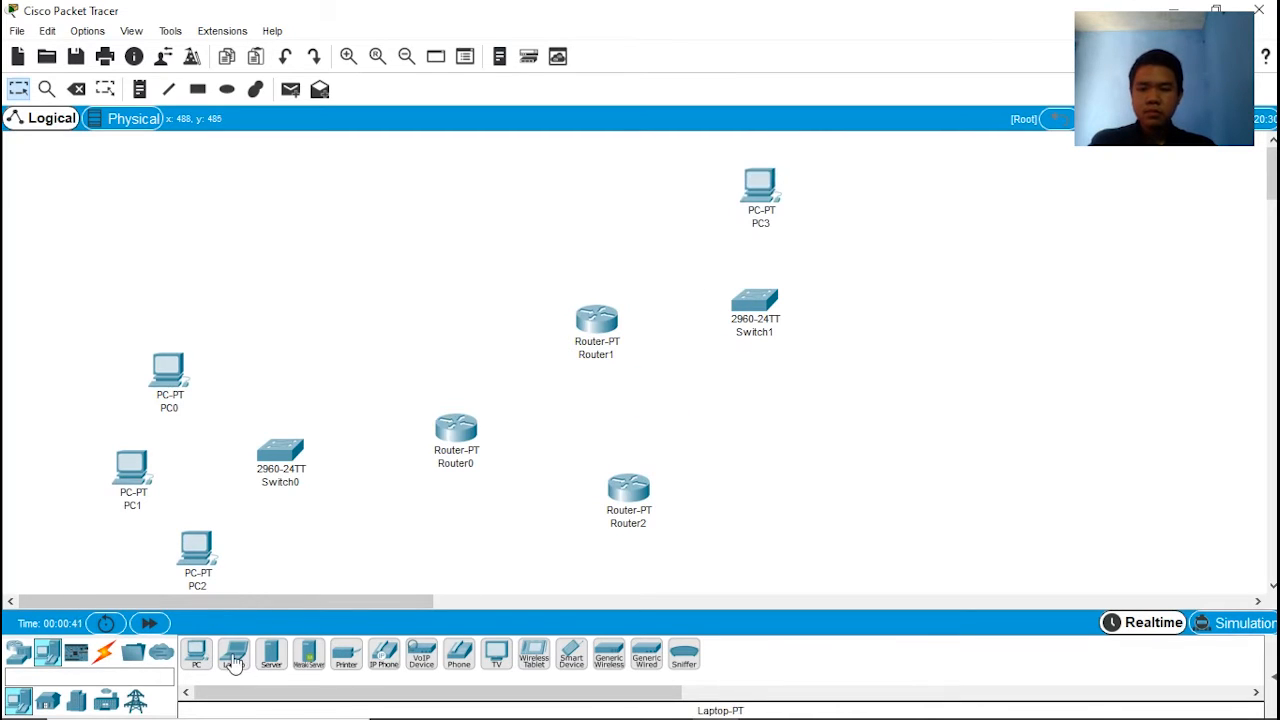
{"action": "left_click", "coordinate": [199, 652]}
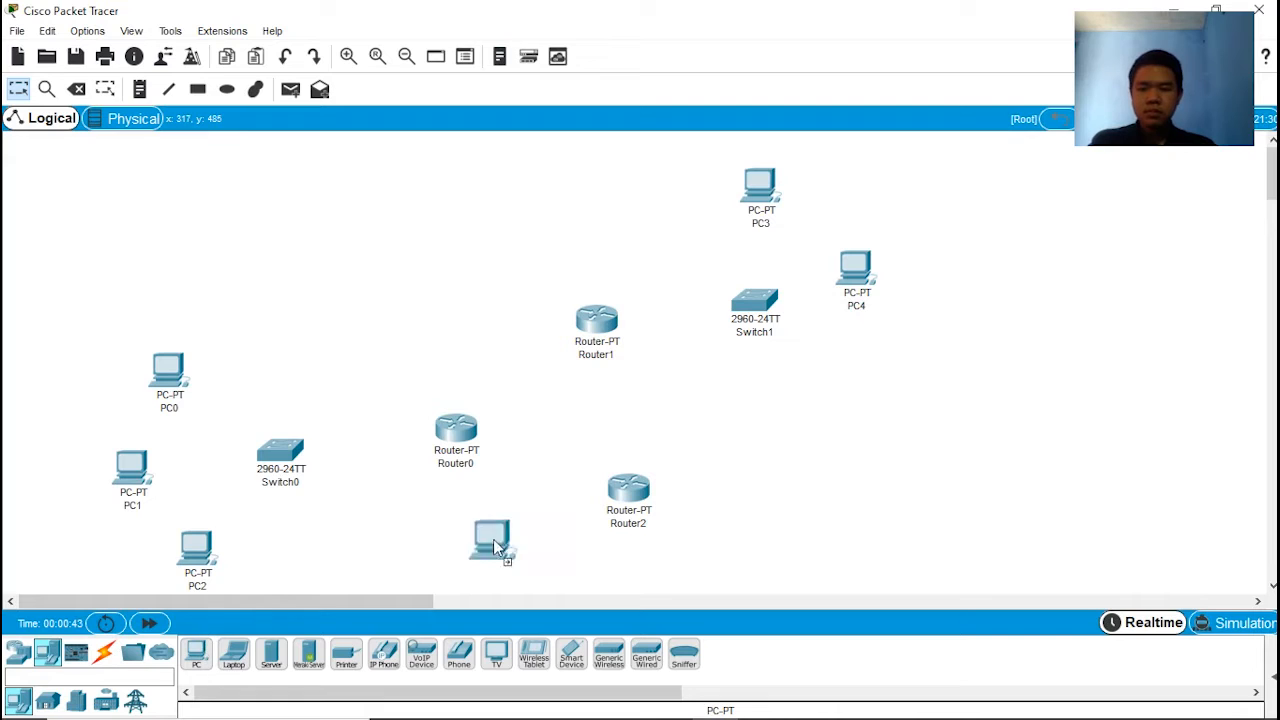
{"action": "left_click", "coordinate": [832, 395]}
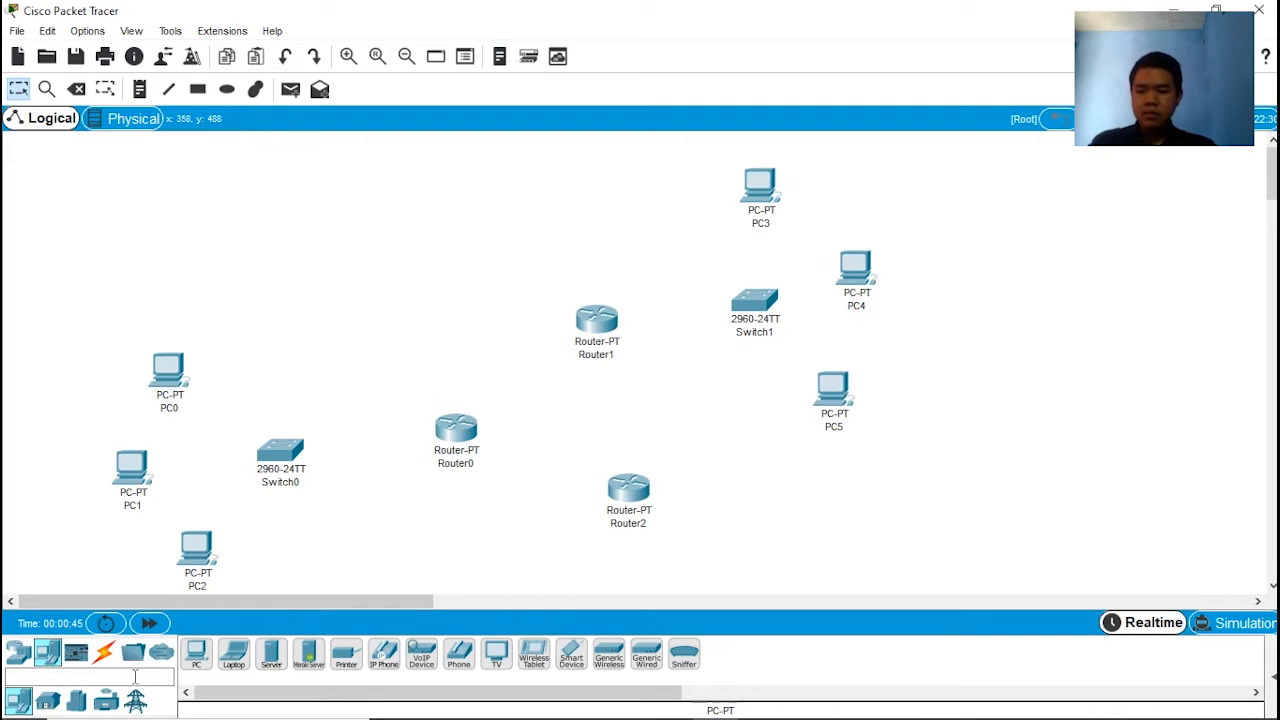
Step: Place a PT-Cloud in the middle of the three routers and move Router1 and Router2 slightly outward
{"action": "left_click", "coordinate": [10, 650]}
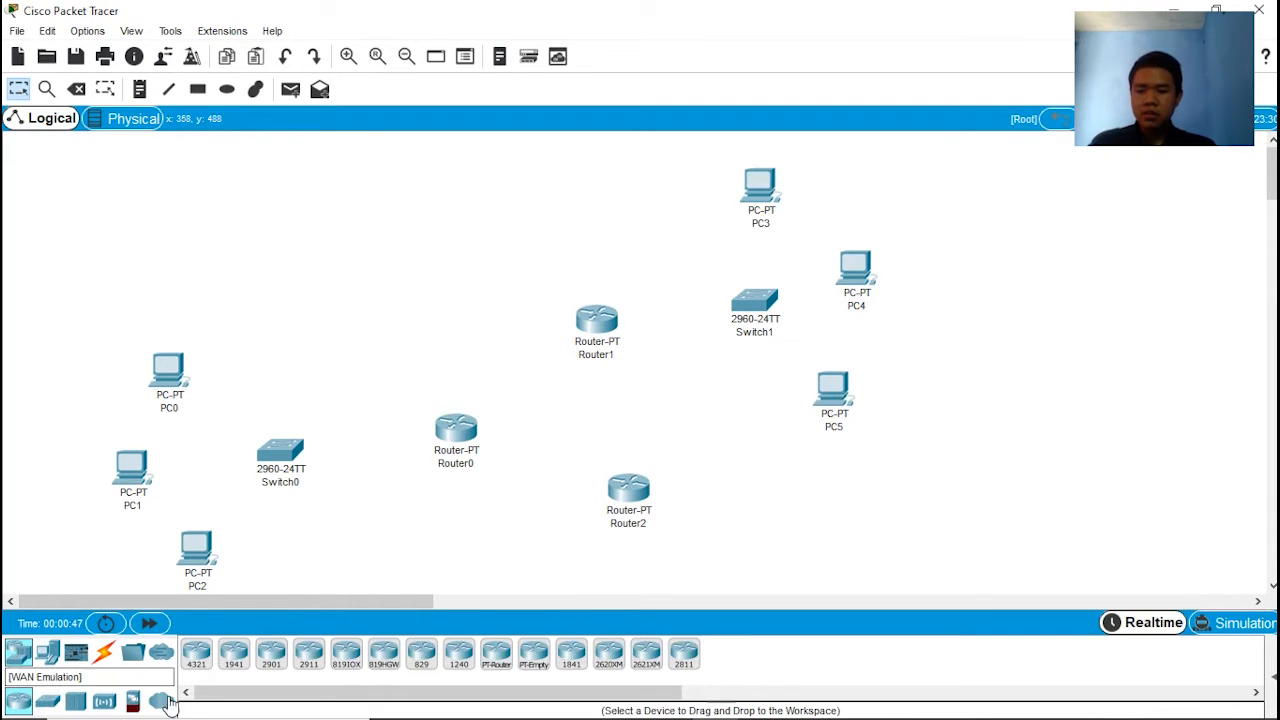
{"action": "left_click", "coordinate": [161, 700]}
{"action": "left_click", "coordinate": [195, 656]}
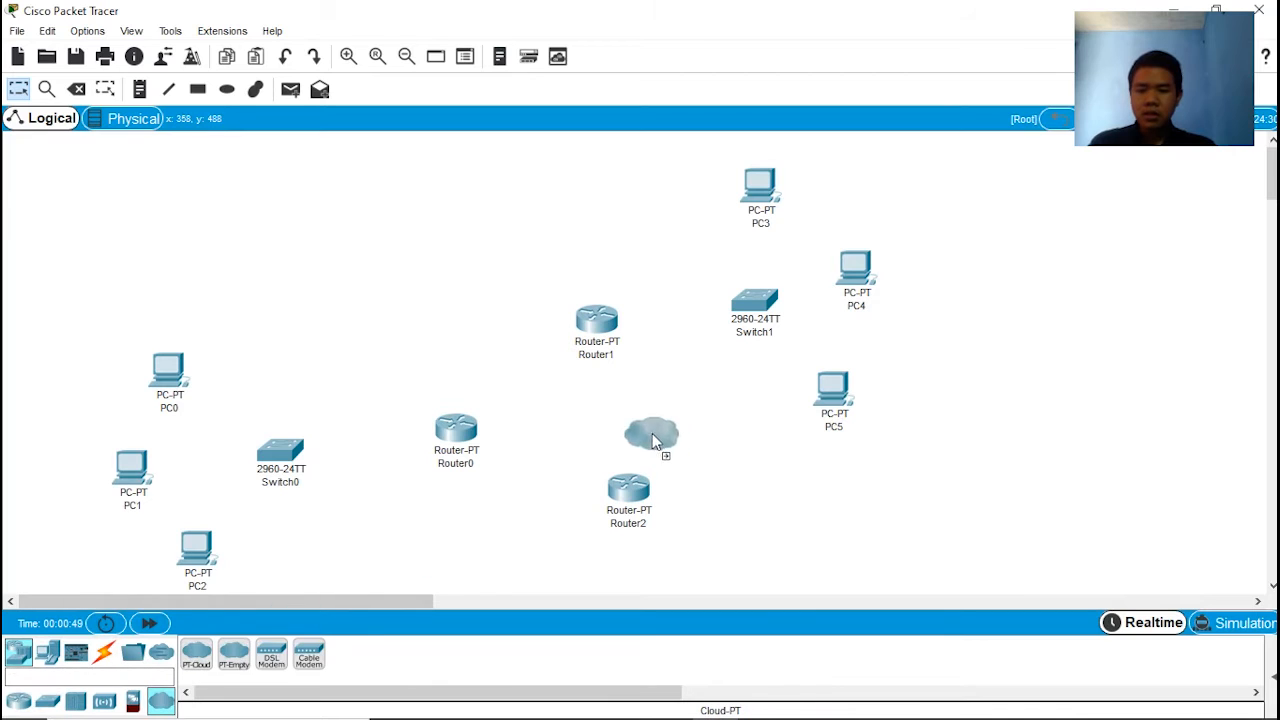
{"action": "left_click", "coordinate": [601, 408]}
{"action": "left_click_drag", "start_coordinate": [638, 500], "coordinate": [655, 515]}
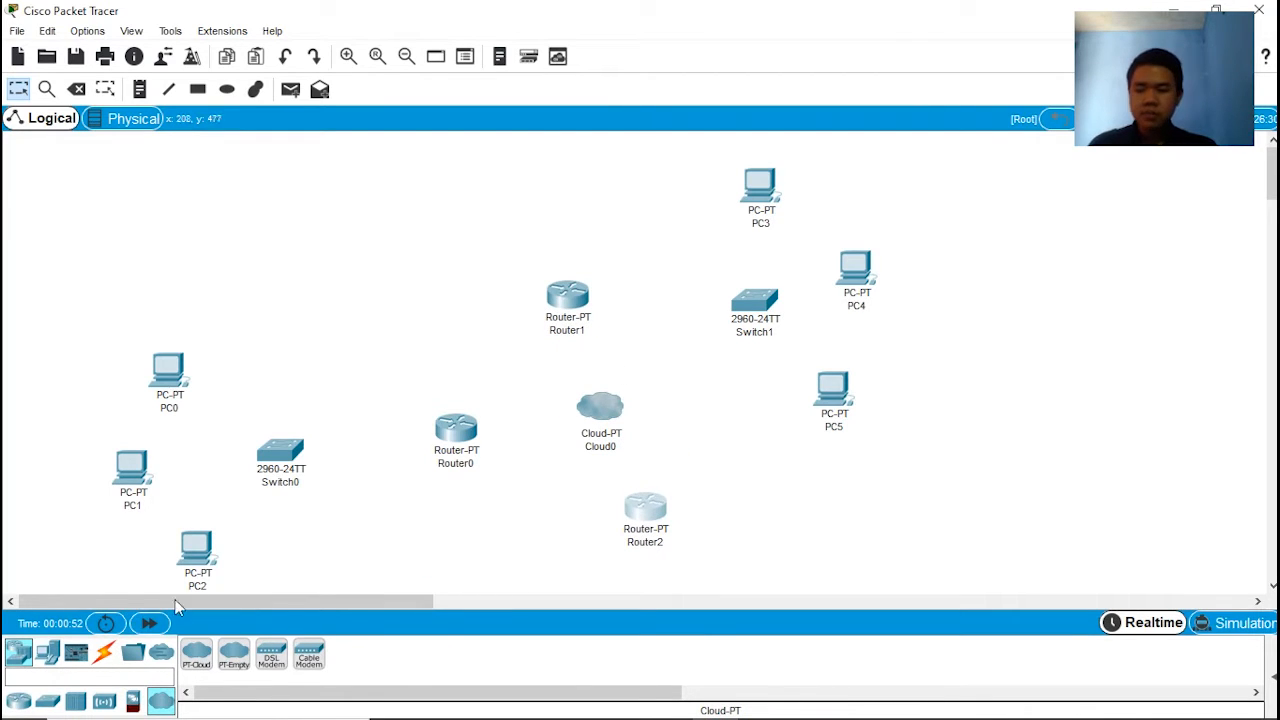
Step: Connect Serial0 of Cloud0 to Serial2/0 of Router2 with a Serial DCE cable
{"action": "left_click", "coordinate": [104, 652]}
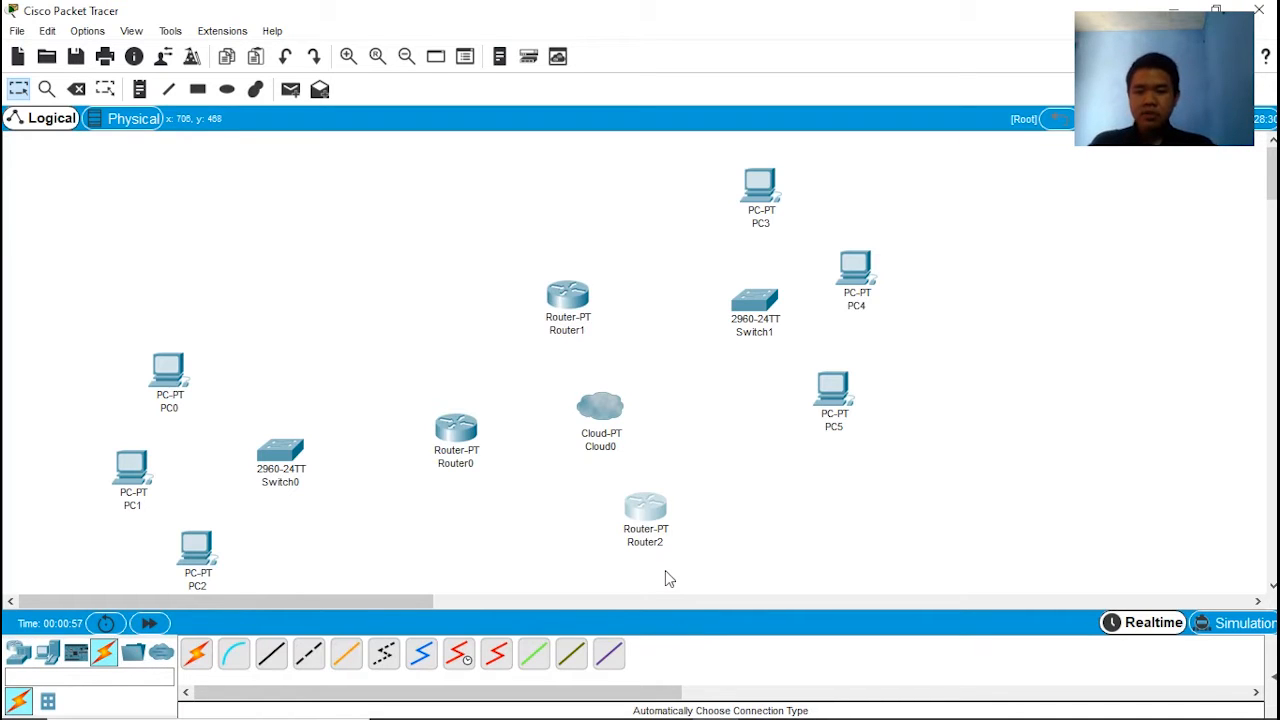
{"action": "left_click", "coordinate": [462, 652]}
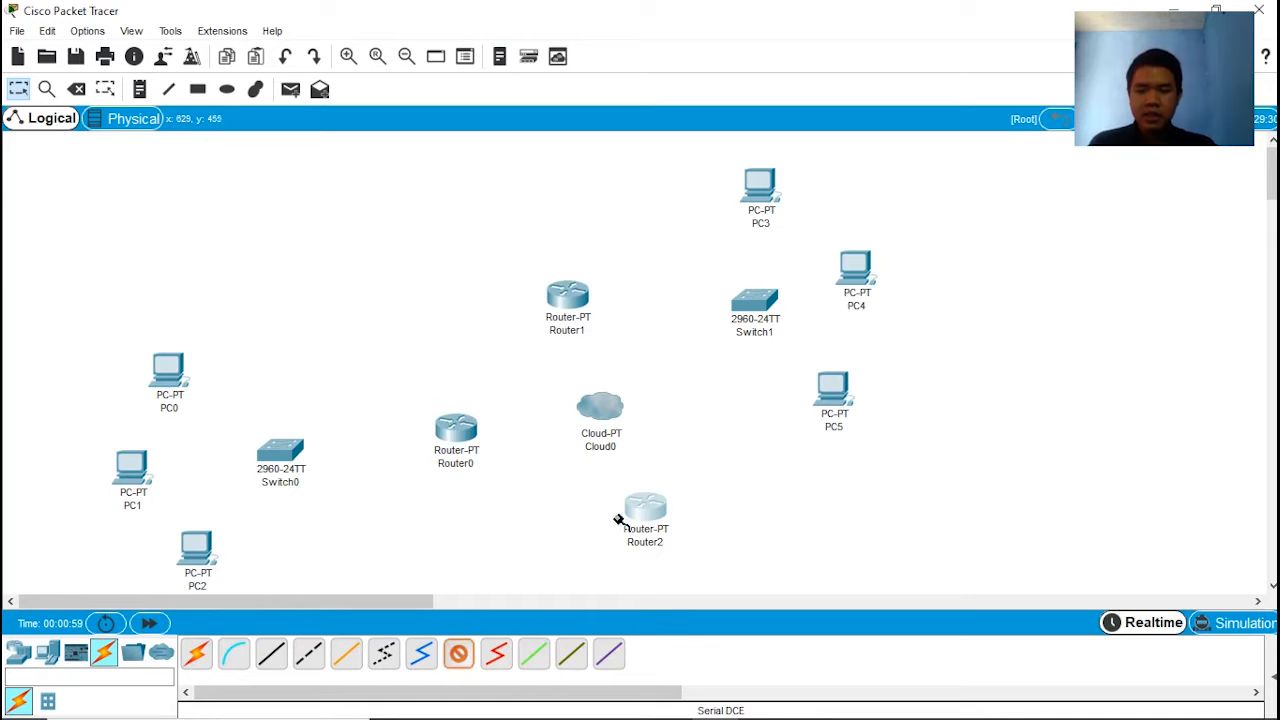
{"action": "left_click", "coordinate": [600, 411]}
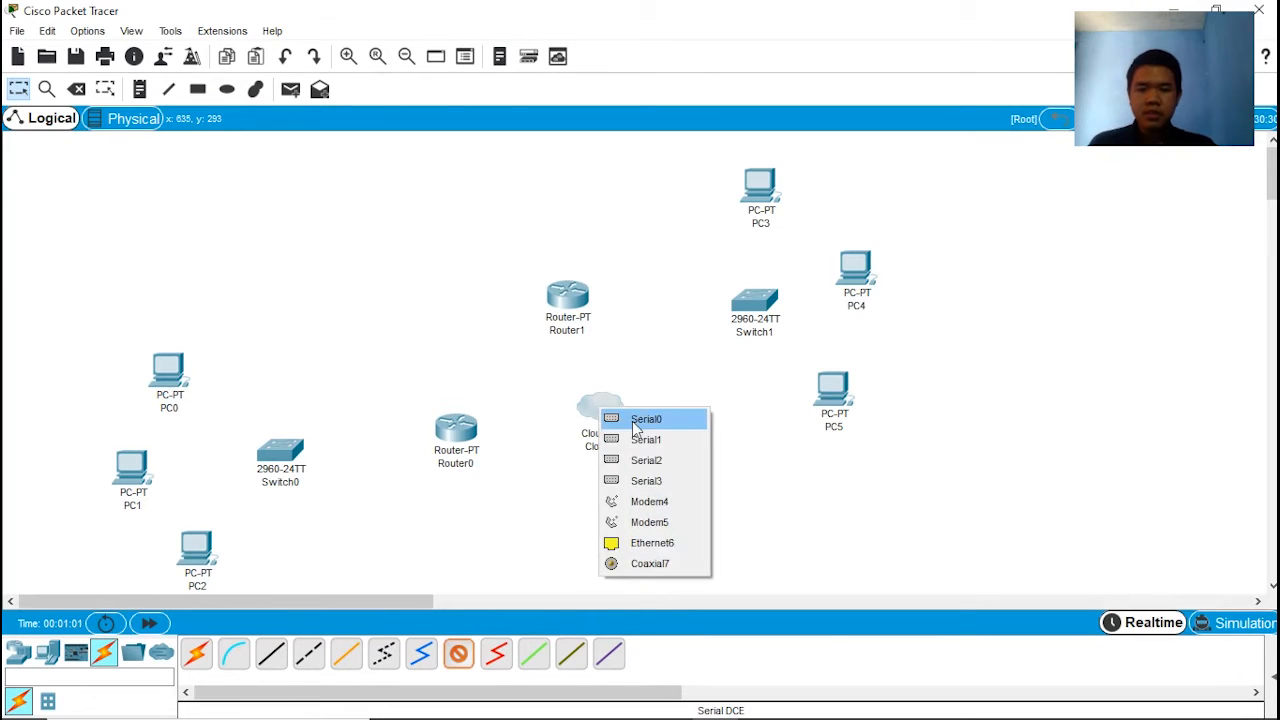
{"action": "left_click", "coordinate": [646, 419]}
{"action": "left_click", "coordinate": [643, 502]}
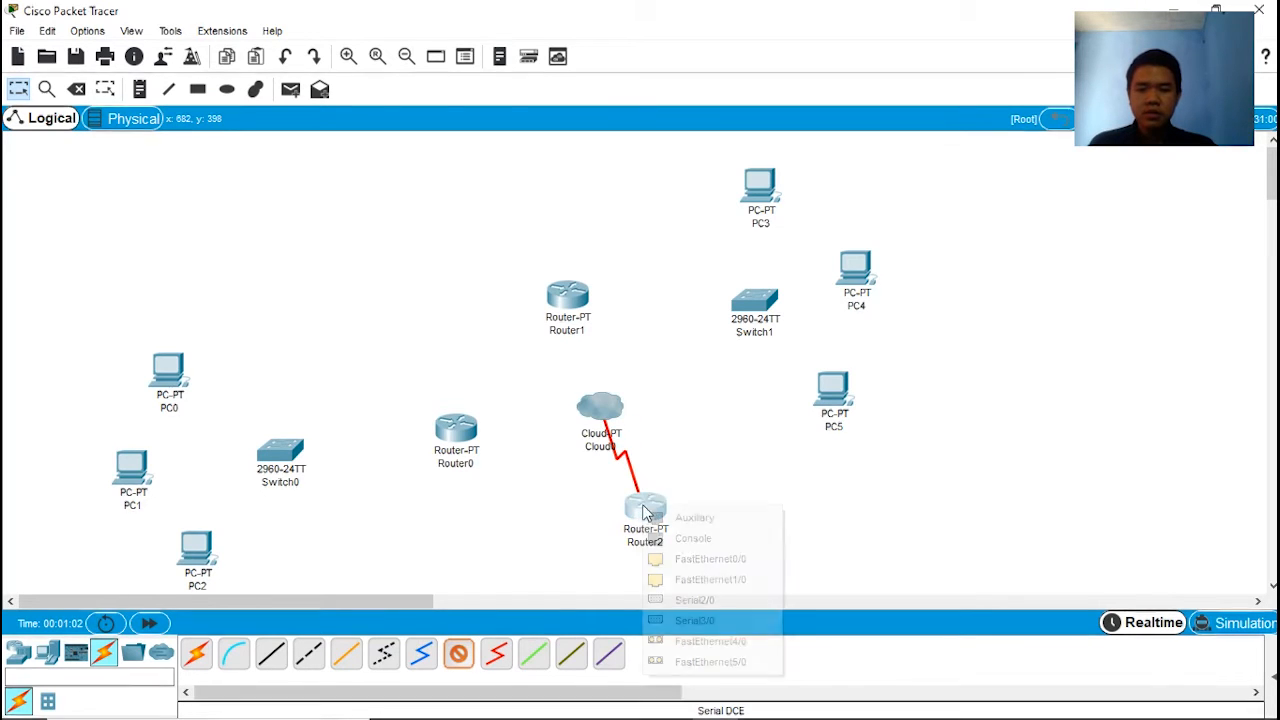
{"action": "left_click", "coordinate": [700, 600]}
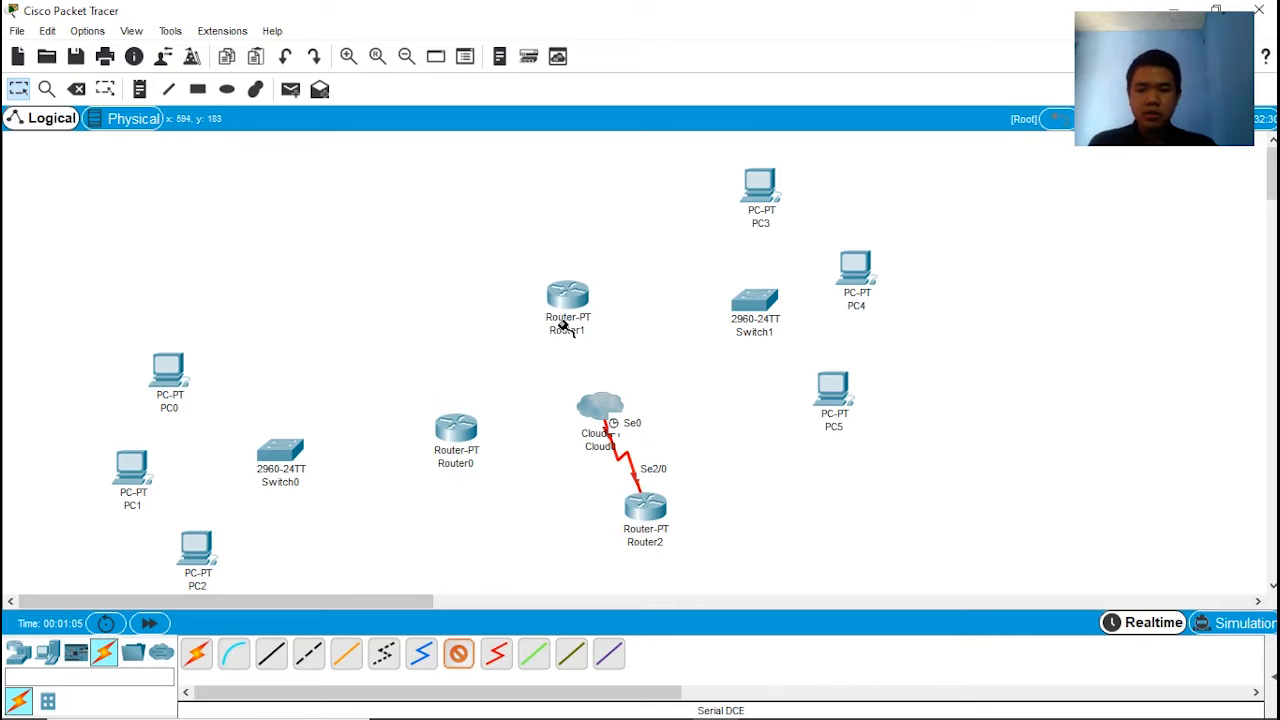
Step: Connect Serial1 of Cloud0 to Serial2/0 of Router1 with a Serial DCE cable
{"action": "left_click", "coordinate": [604, 404]}
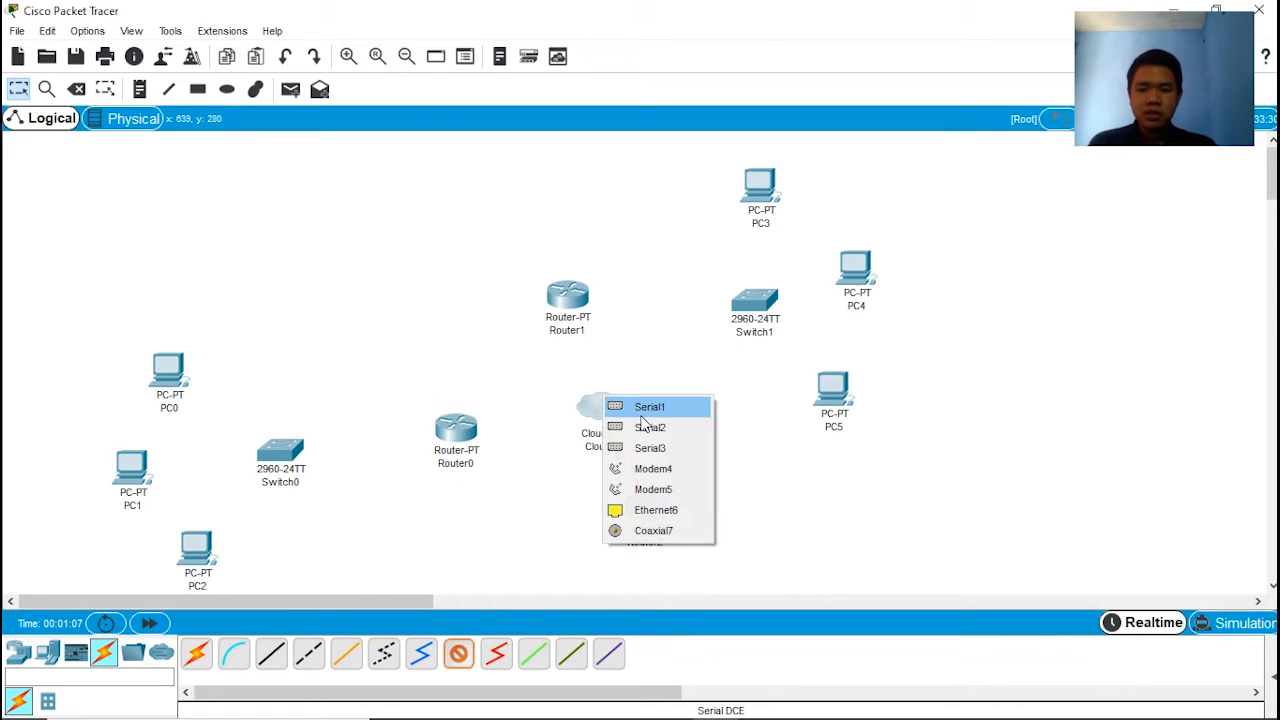
{"action": "left_click", "coordinate": [643, 408]}
{"action": "left_click", "coordinate": [568, 300]}
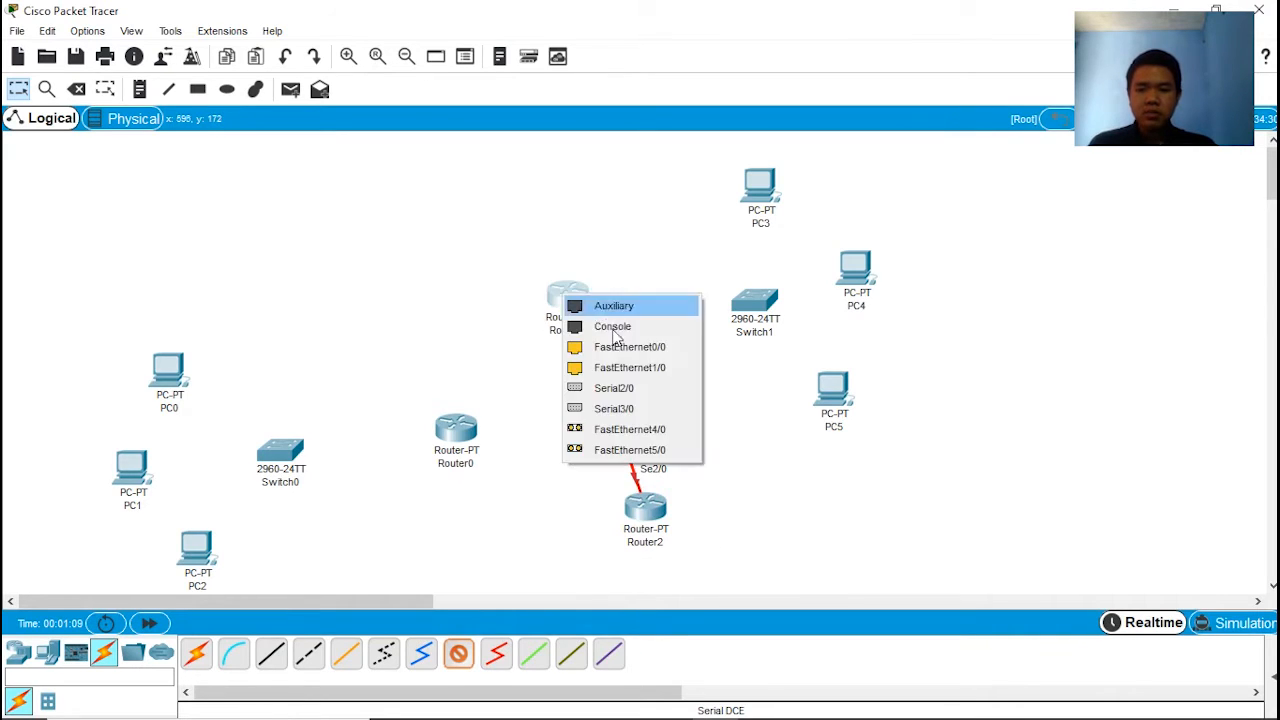
{"action": "left_click", "coordinate": [618, 386]}
Step: Connect Serial2 of Cloud0 to Serial2/0 of Router0 with Serial DCE, and shift Router1 slightly to the left
{"action": "left_click", "coordinate": [458, 653]}
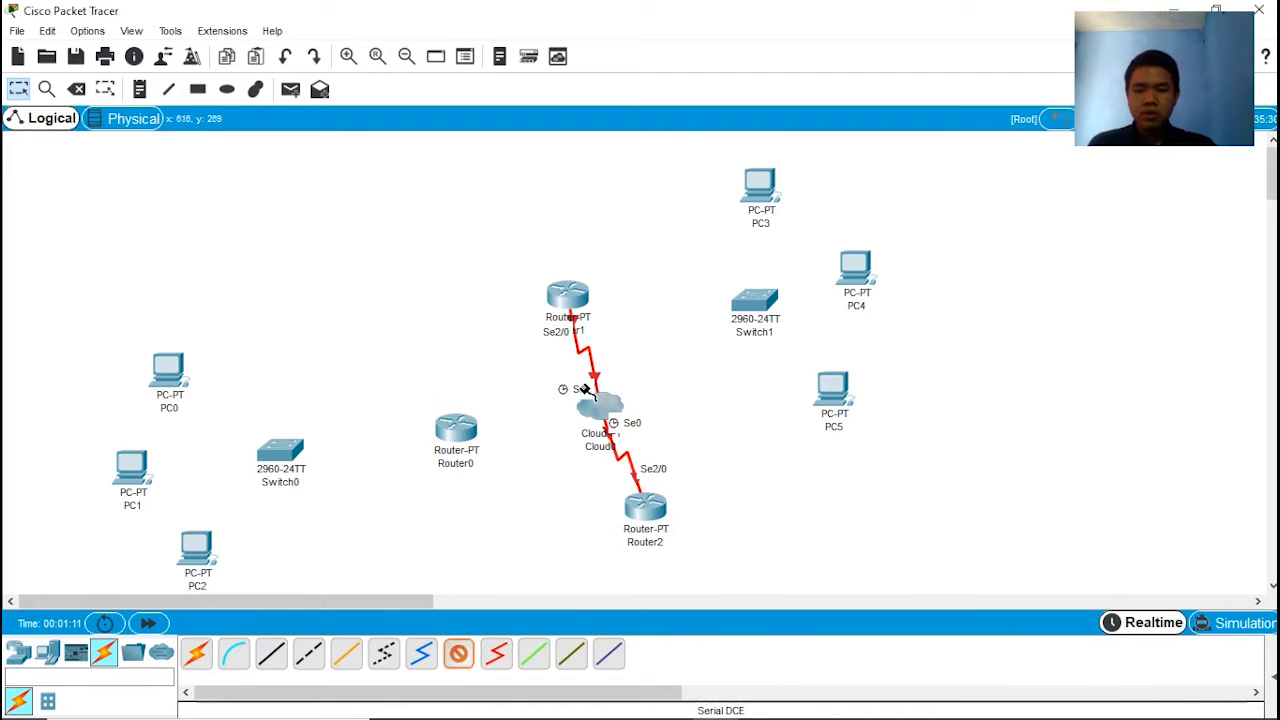
{"action": "left_click", "coordinate": [596, 408]}
{"action": "left_click", "coordinate": [632, 421]}
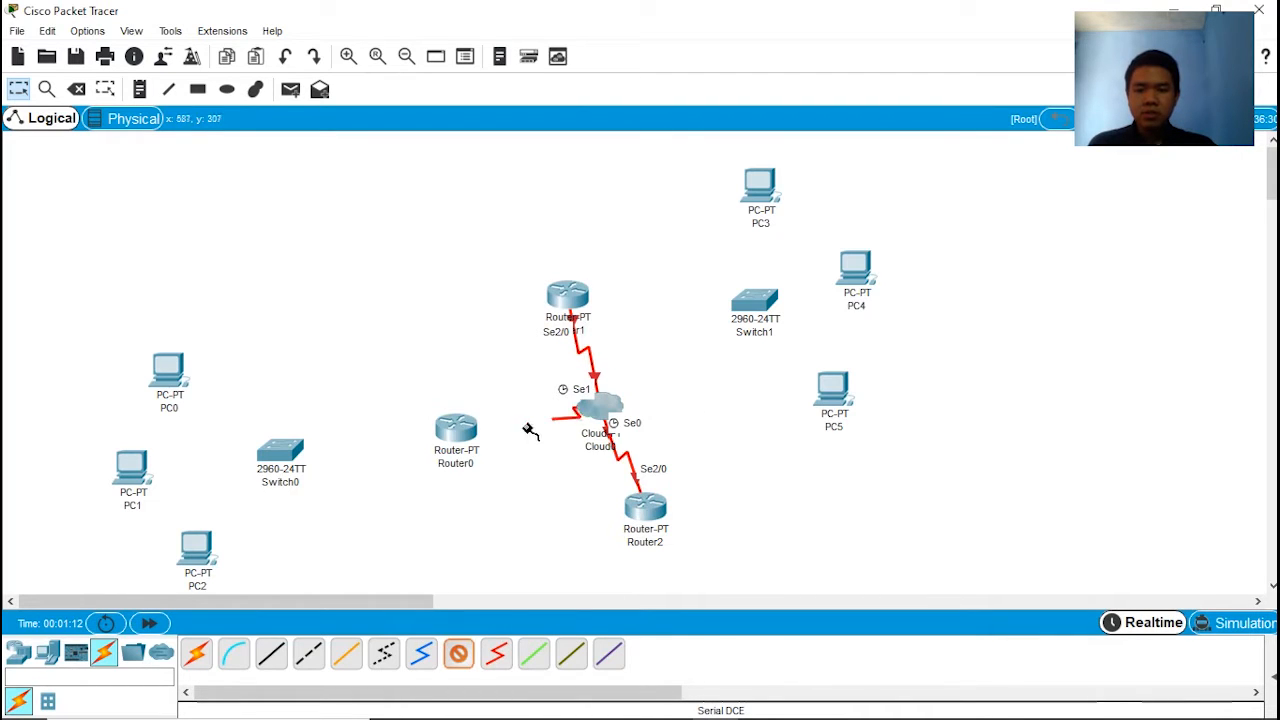
{"action": "left_click", "coordinate": [456, 428]}
{"action": "left_click", "coordinate": [540, 519]}
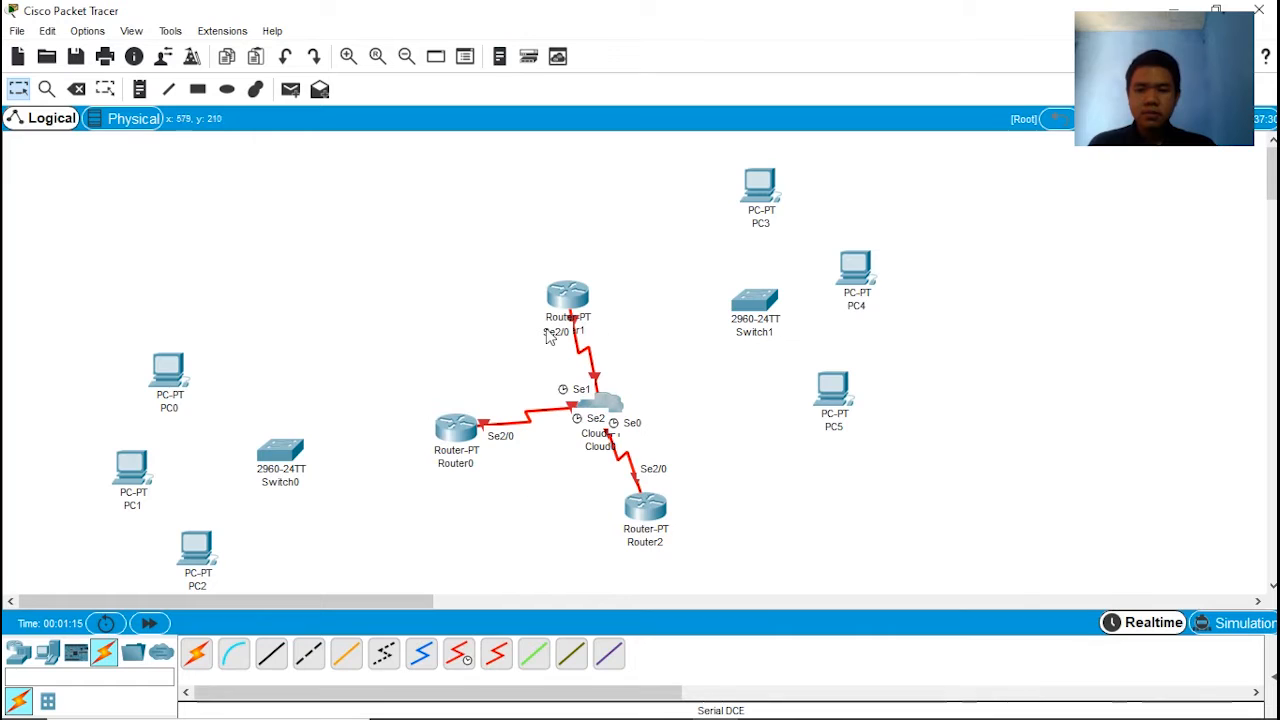
{"action": "left_click_drag", "start_coordinate": [562, 300], "coordinate": [548, 303]}
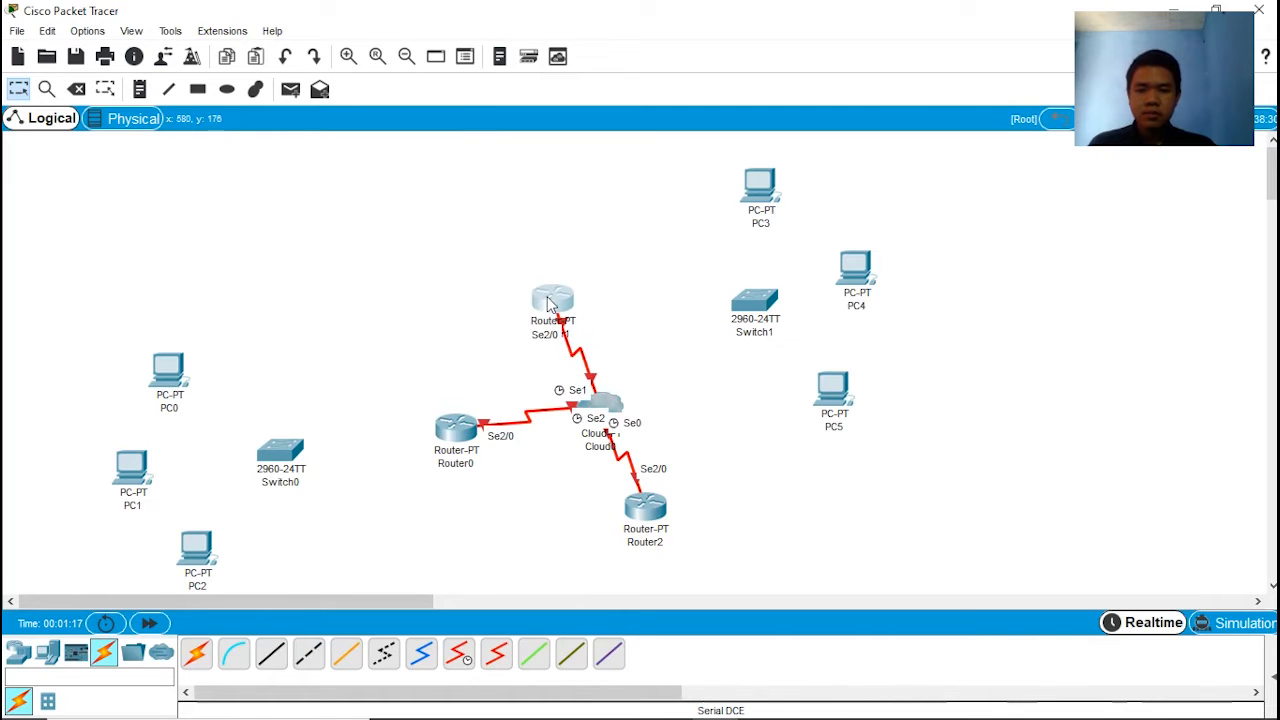
Step: Rename Router2 as IDC_Cyber
{"action": "left_click", "coordinate": [650, 532]}
{"action": "key", "text": "ctrl+a"}
{"action": "key", "text": "BackSpace"}
{"action": "type", "text": "IDC "}
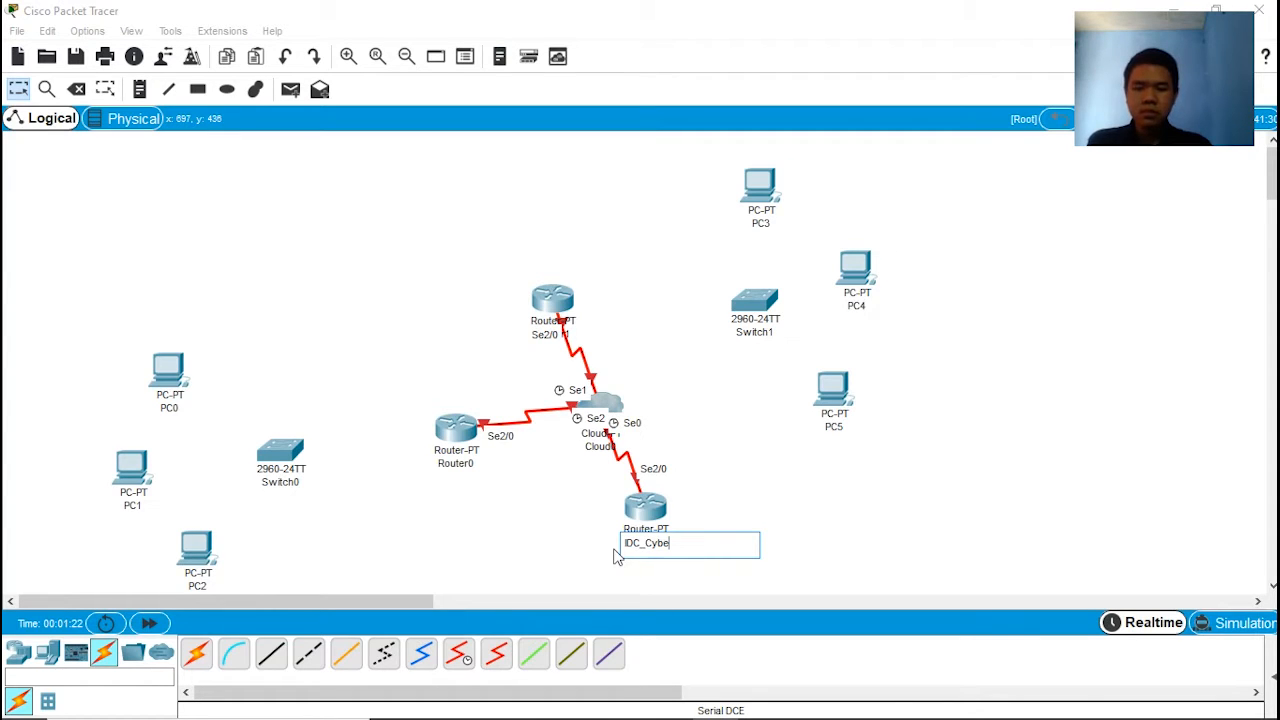
{"action": "type", "text": "Cyber"}
Step: Rename Router0 as Bandung
{"action": "left_click", "coordinate": [460, 465]}
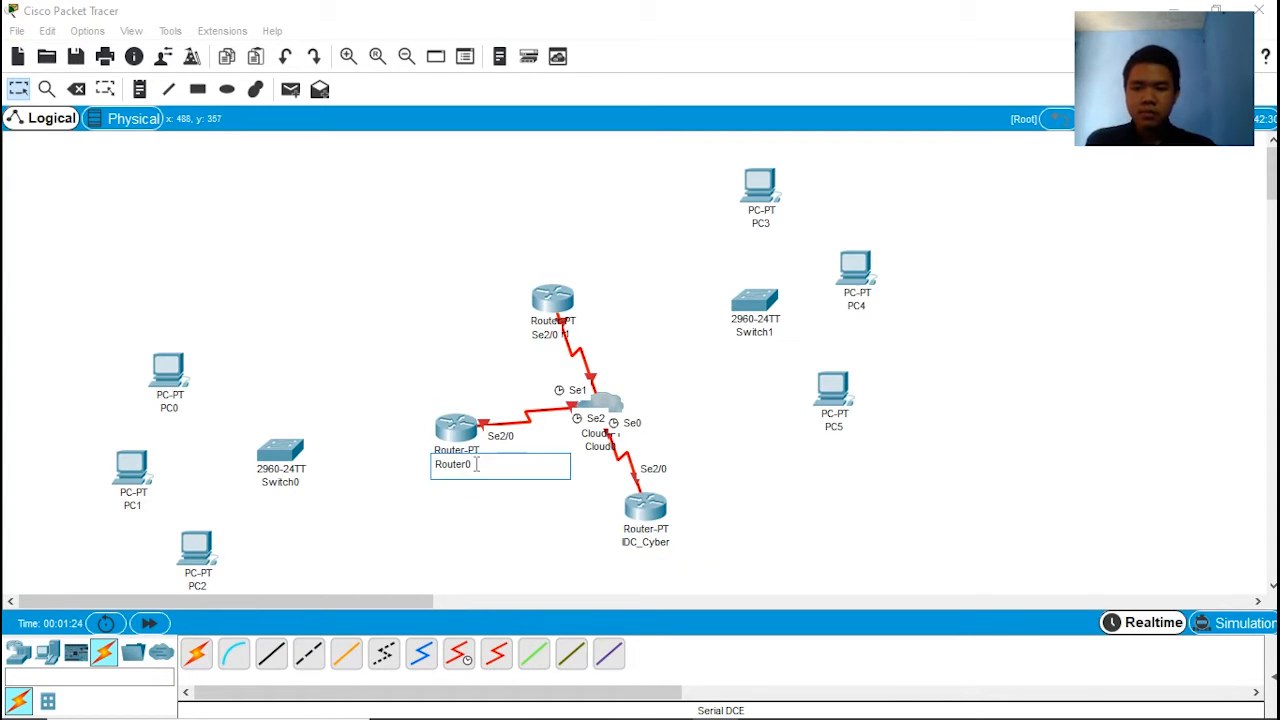
{"action": "left_click_drag", "start_coordinate": [501, 465], "coordinate": [422, 468]}
{"action": "type", "text": "BANDUNG"}
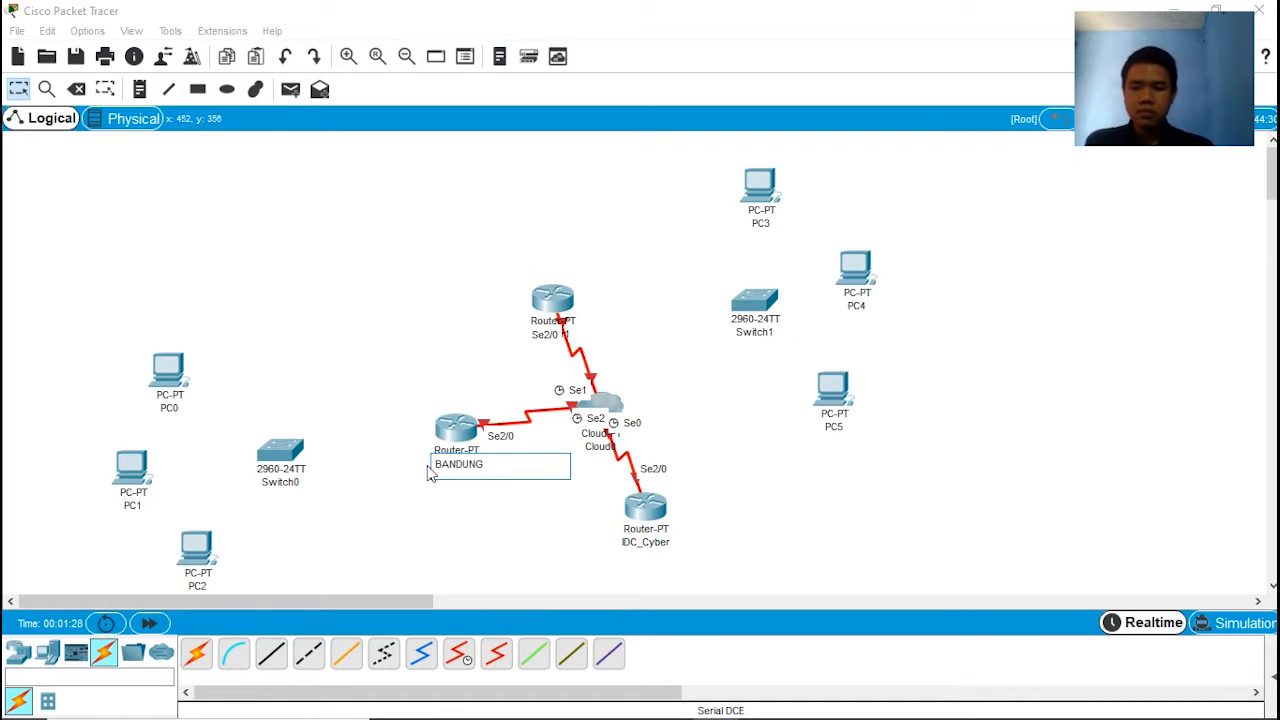
{"action": "key", "text": "BackSpace"}
{"action": "key", "text": "BackSpace"}
{"action": "key", "text": "BackSpace"}
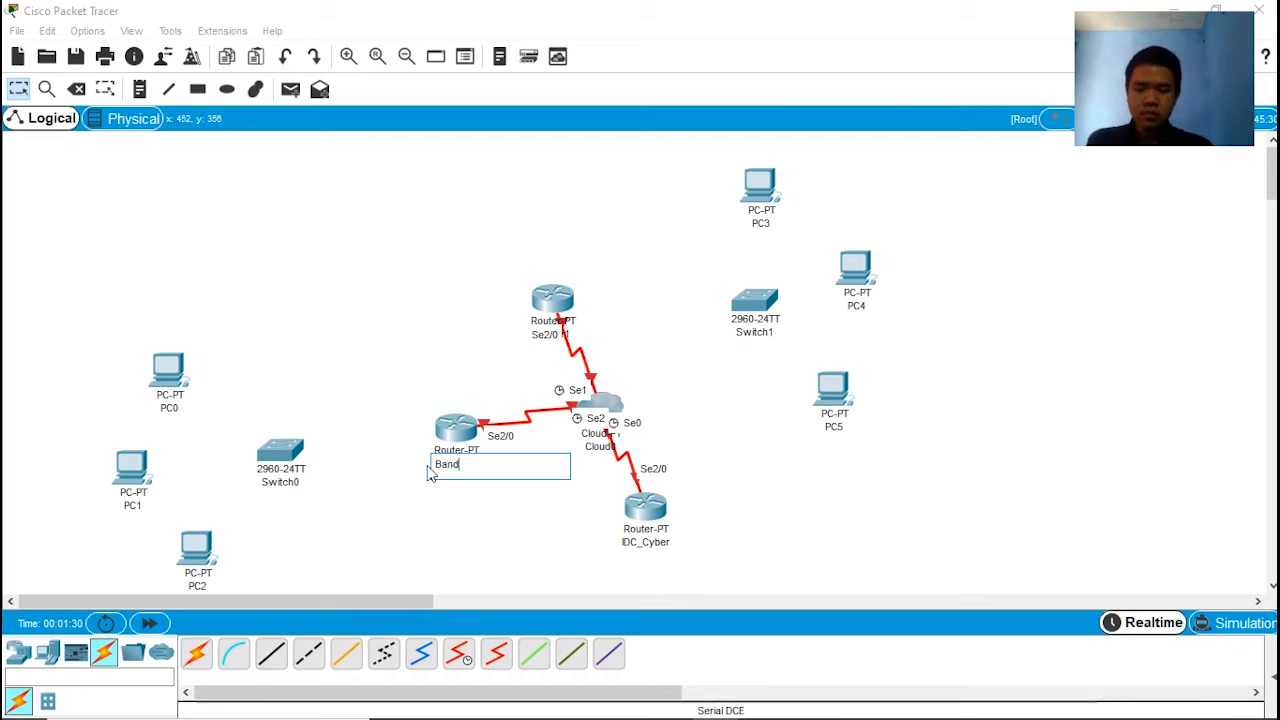
{"action": "left_click", "coordinate": [457, 531]}
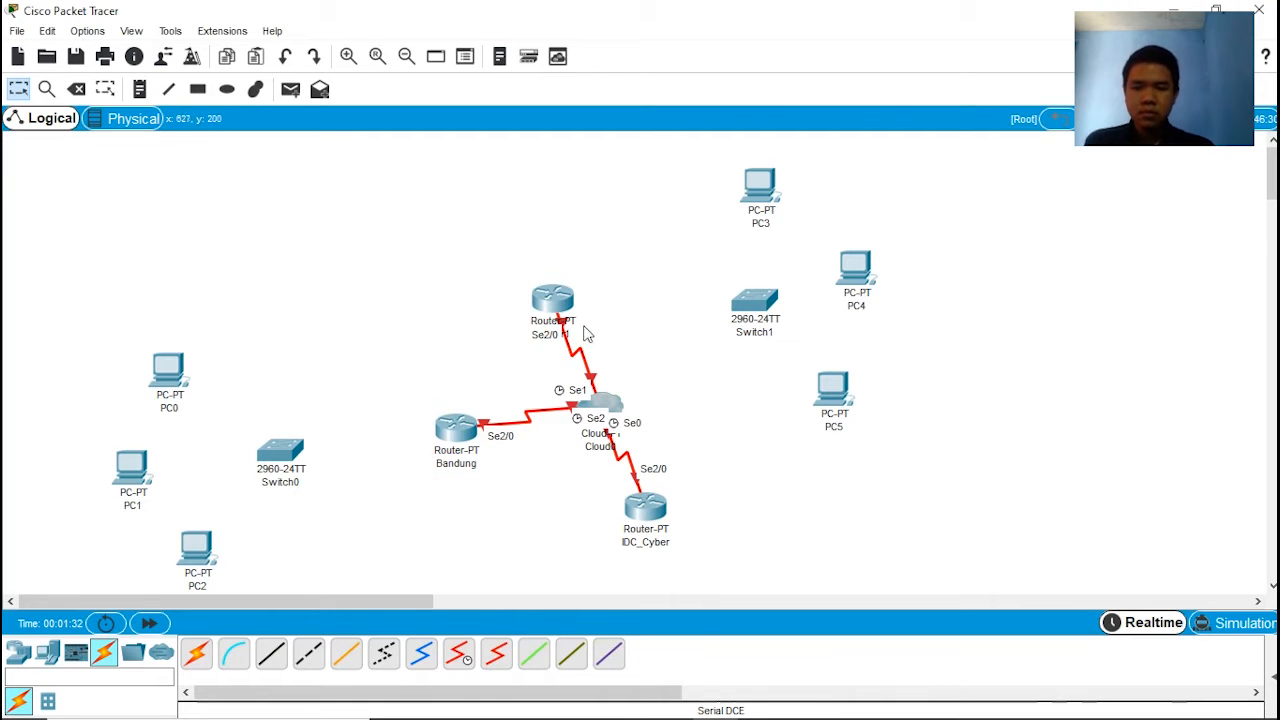
Step: Rename Router1 as IDC_Duren3
{"action": "left_click", "coordinate": [572, 334]}
{"action": "left_click_drag", "start_coordinate": [572, 334], "coordinate": [523, 338]}
{"action": "type", "text": "IDC_Duren3"}
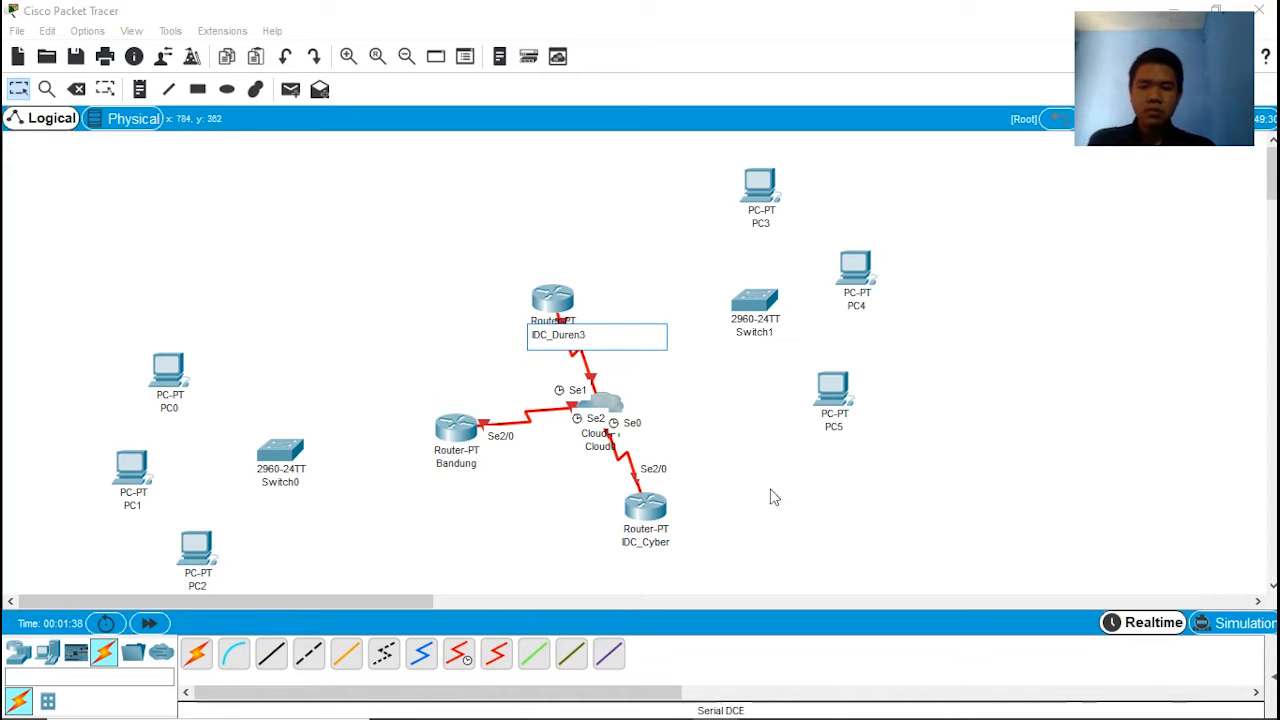
{"action": "left_click", "coordinate": [772, 492]}
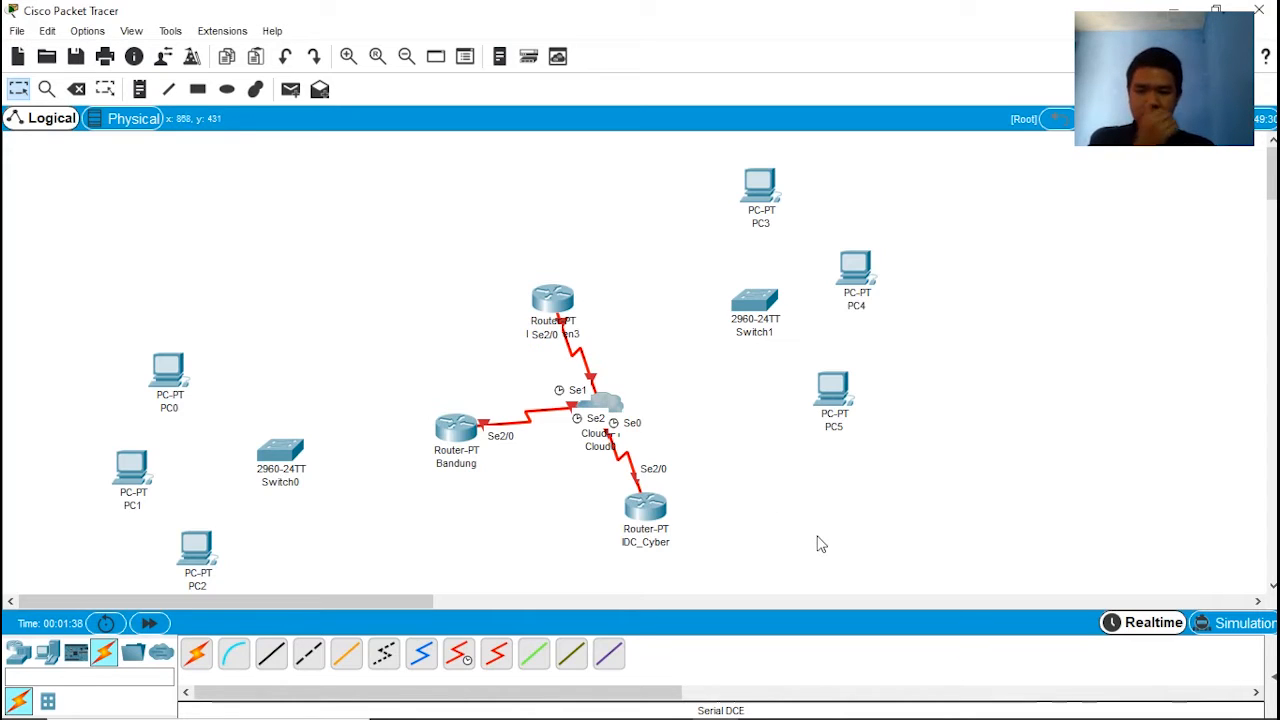
Step: Move Switch0 slightly closer to the Bandung router and link the two with an automatically chosen connection
{"action": "left_click_drag", "start_coordinate": [280, 464], "coordinate": [303, 467]}
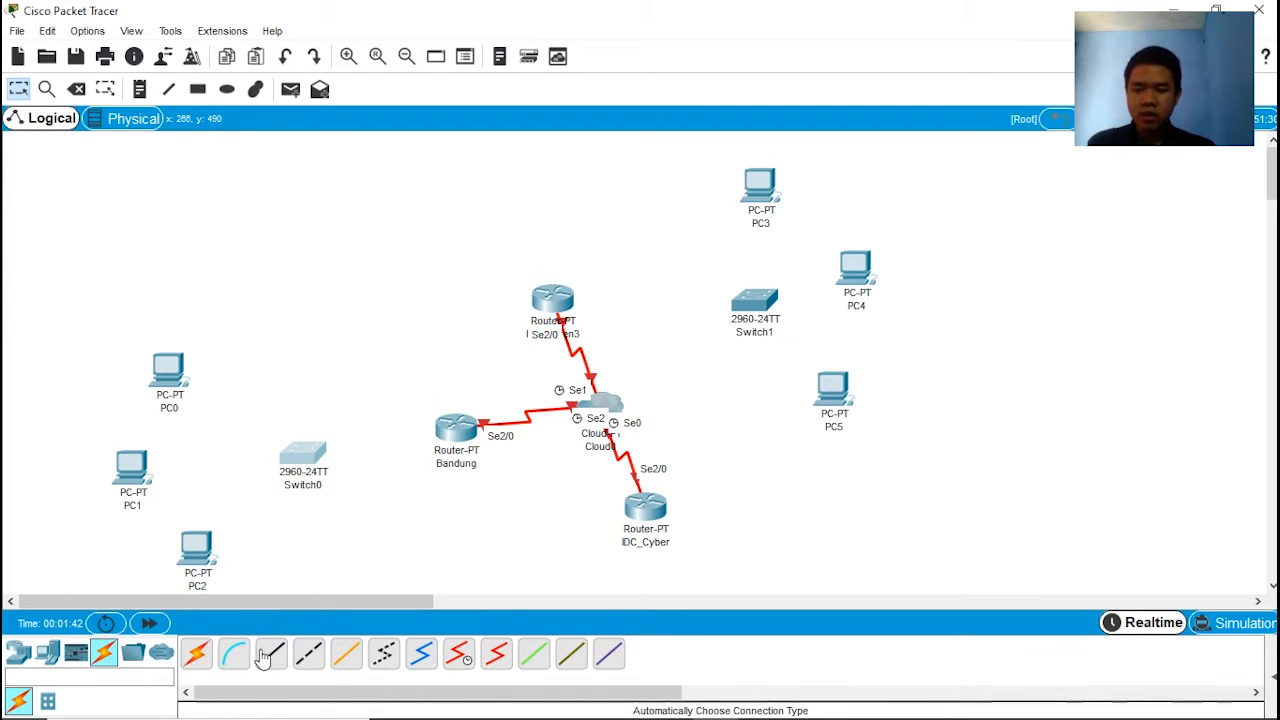
{"action": "left_click", "coordinate": [195, 655]}
{"action": "left_click", "coordinate": [300, 456]}
{"action": "left_click", "coordinate": [466, 430]}
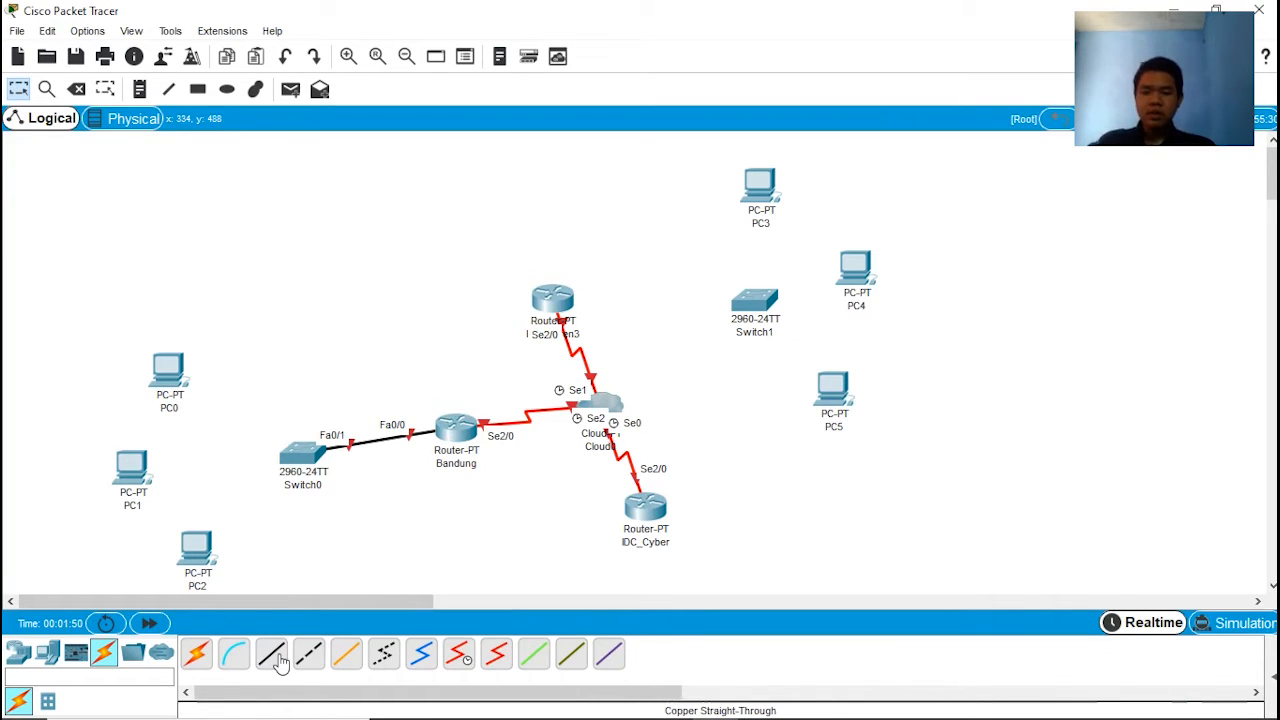
Step: Link the IDC_Duren3 router to Switch1 with an automatically chosen connection and move the switch closer to the router
{"action": "left_click", "coordinate": [195, 654]}
{"action": "left_click", "coordinate": [553, 300]}
{"action": "left_click", "coordinate": [718, 306]}
{"action": "left_click_drag", "start_coordinate": [757, 305], "coordinate": [716, 312]}
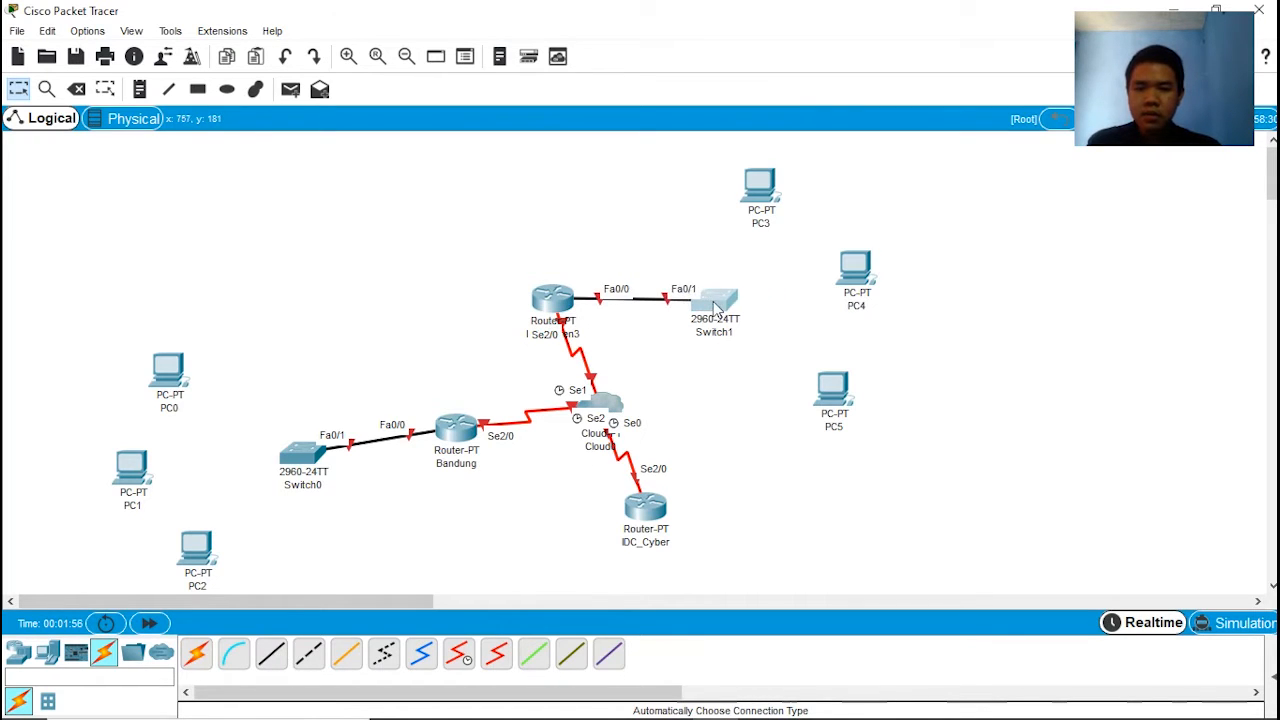
Step: Connect PC0, PC1 and PC2 to Switch0 with automatically chosen connections
{"action": "left_click", "coordinate": [195, 654]}
{"action": "left_click", "coordinate": [168, 372]}
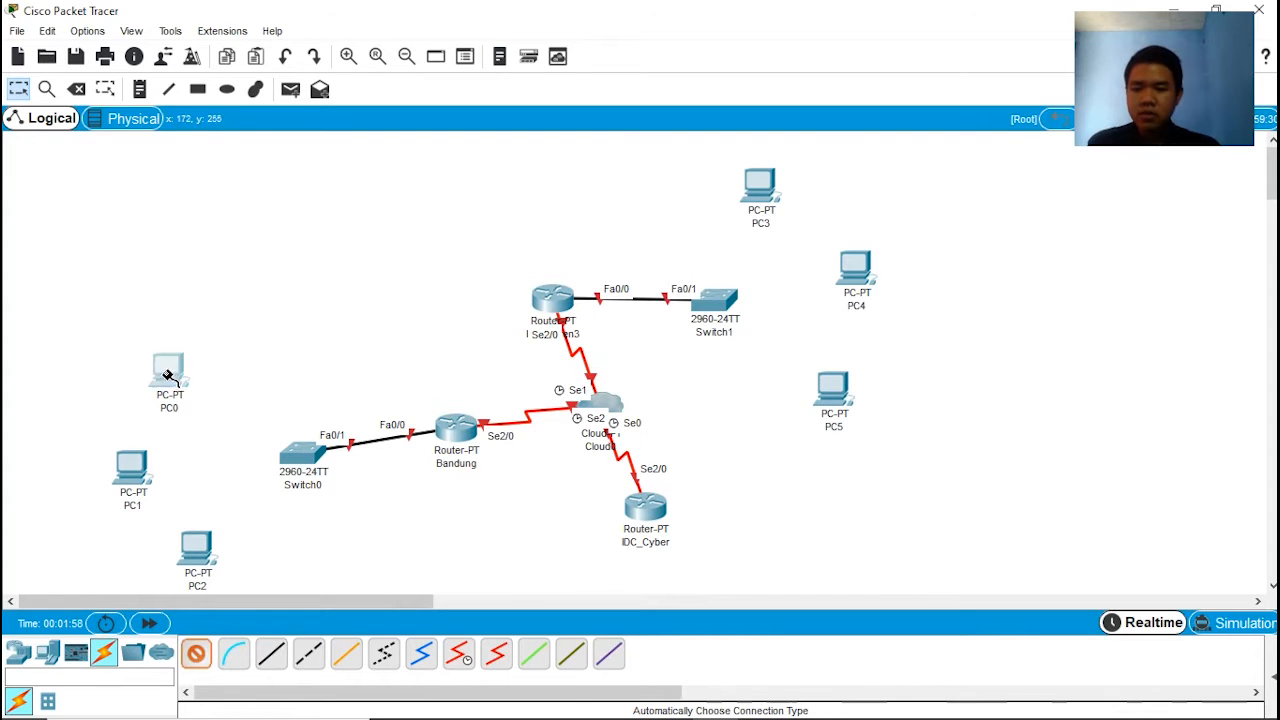
{"action": "left_click", "coordinate": [288, 452]}
{"action": "left_click", "coordinate": [197, 655]}
{"action": "left_click", "coordinate": [132, 470]}
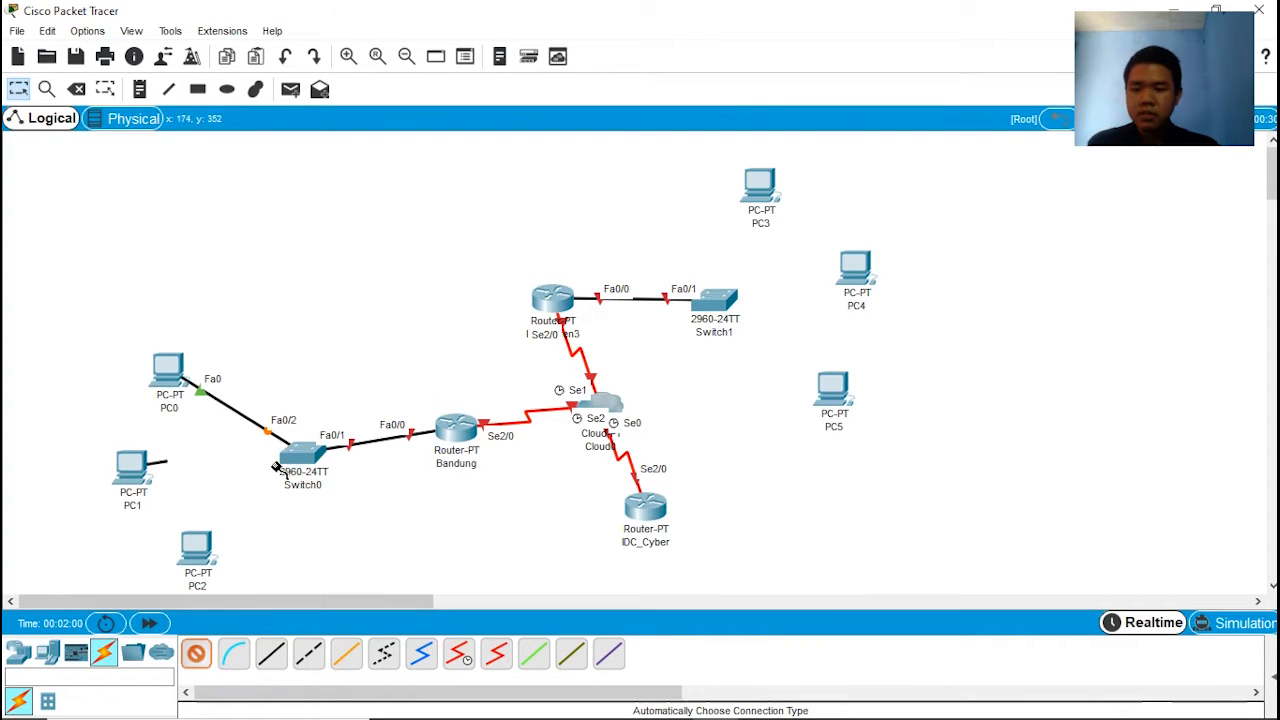
{"action": "left_click", "coordinate": [296, 455]}
{"action": "left_click", "coordinate": [197, 655]}
{"action": "left_click", "coordinate": [200, 555]}
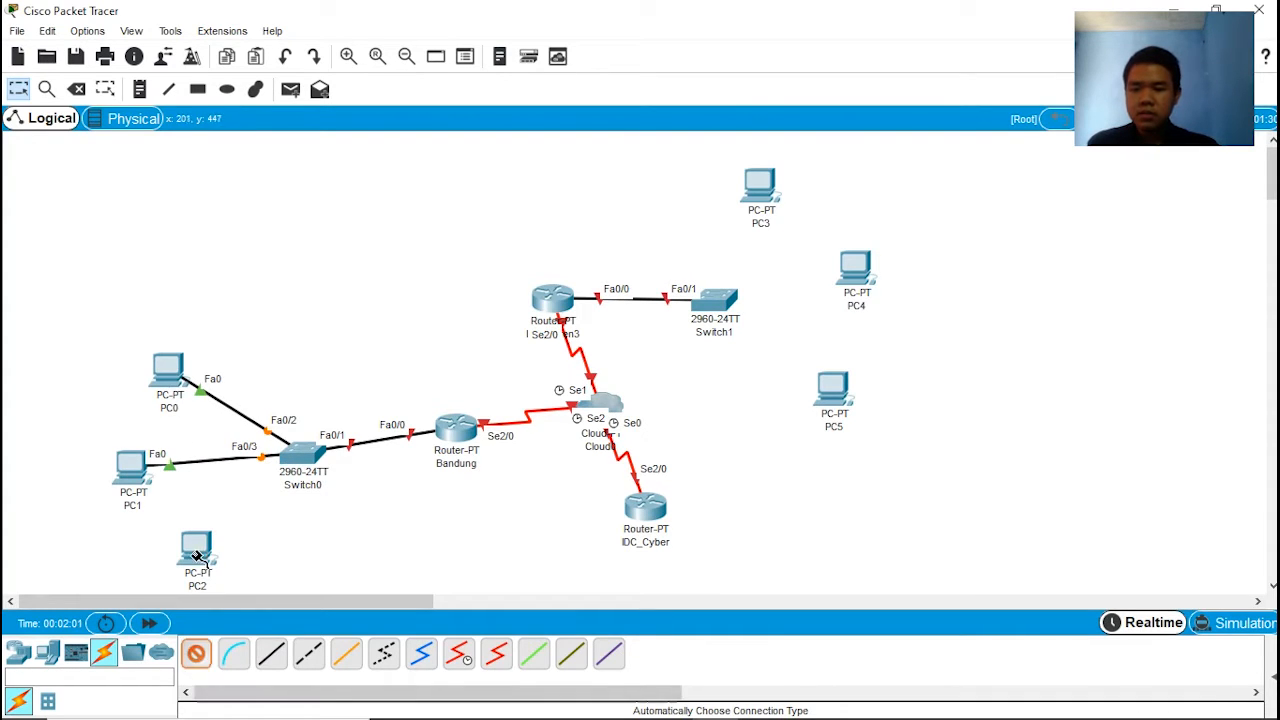
{"action": "left_click", "coordinate": [300, 456]}
Step: Connect PC3, PC4 and PC5 to Switch1 with automatically chosen connections
{"action": "left_click", "coordinate": [197, 655]}
{"action": "left_click", "coordinate": [760, 185]}
{"action": "left_click", "coordinate": [716, 298]}
{"action": "left_click", "coordinate": [197, 655]}
{"action": "left_click", "coordinate": [856, 270]}
{"action": "left_click", "coordinate": [718, 299]}
{"action": "left_click", "coordinate": [197, 655]}
{"action": "left_click", "coordinate": [835, 398]}
{"action": "left_click", "coordinate": [720, 302]}
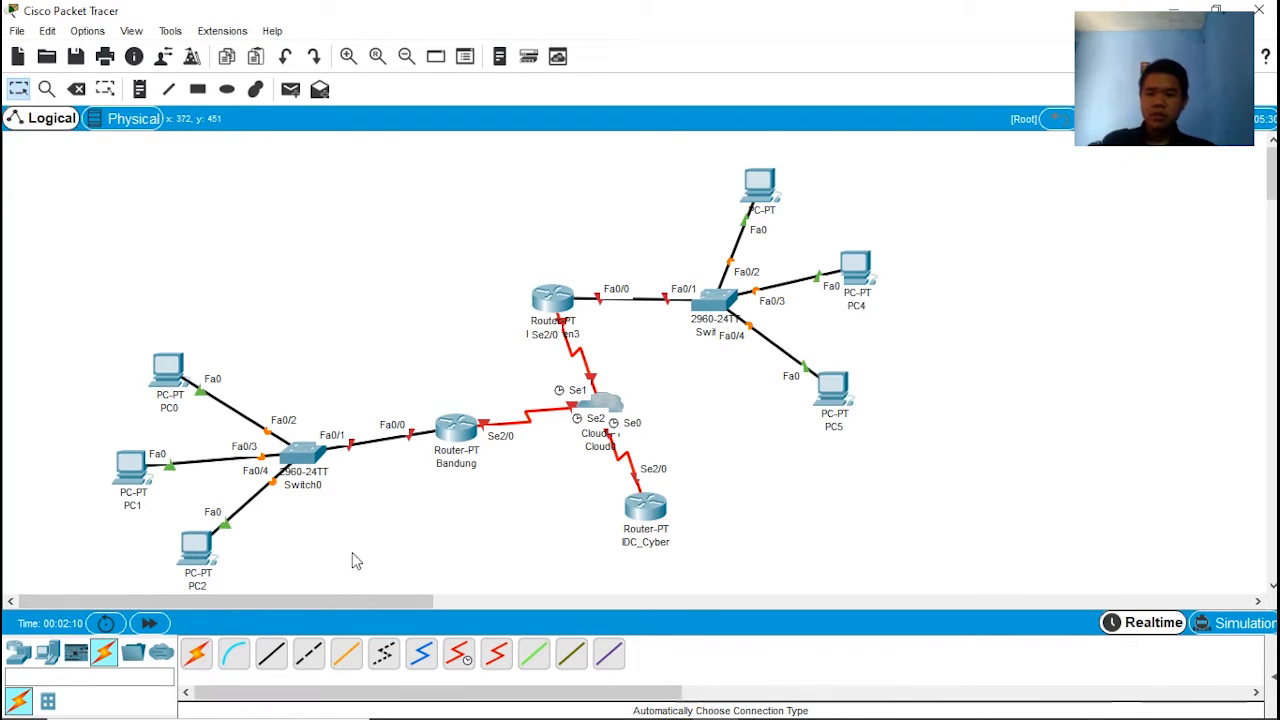
Step: Move the Bandung router slightly closer to Switch0, open its command line and decline the initial configuration dialog
{"action": "left_click_drag", "start_coordinate": [459, 432], "coordinate": [446, 433]}
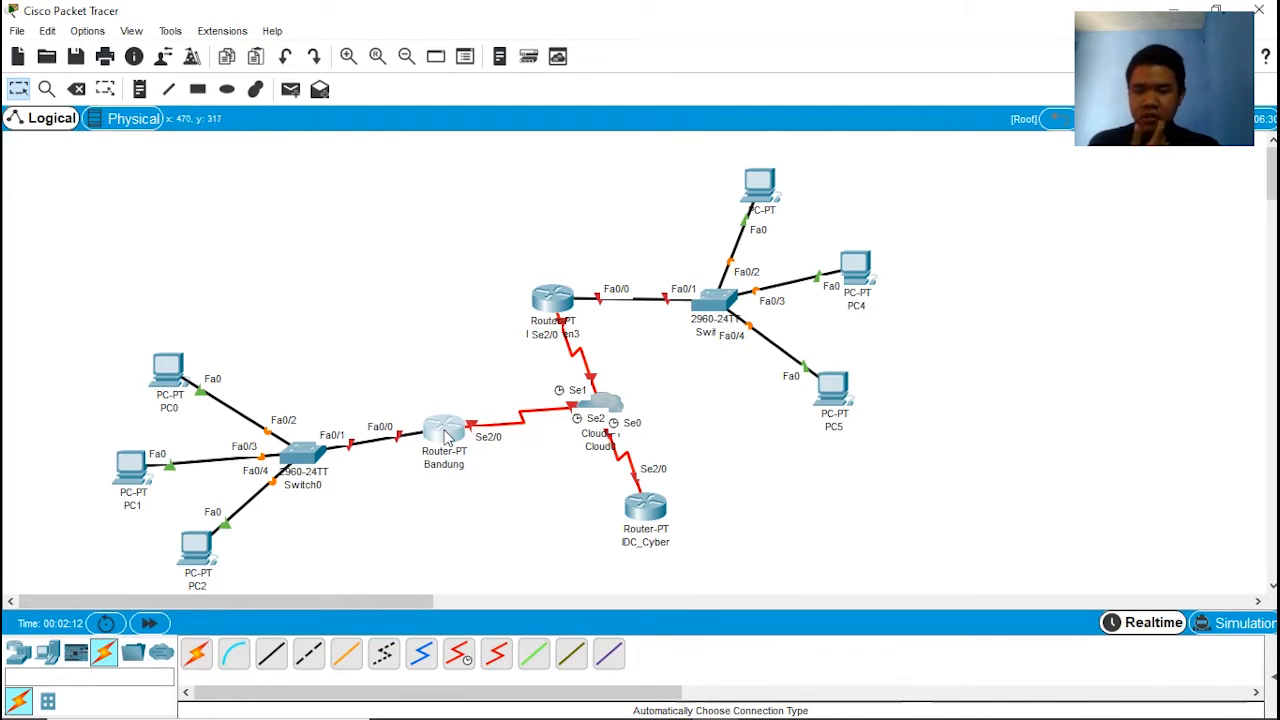
{"action": "left_click", "coordinate": [447, 436]}
{"action": "left_click", "coordinate": [521, 146]}
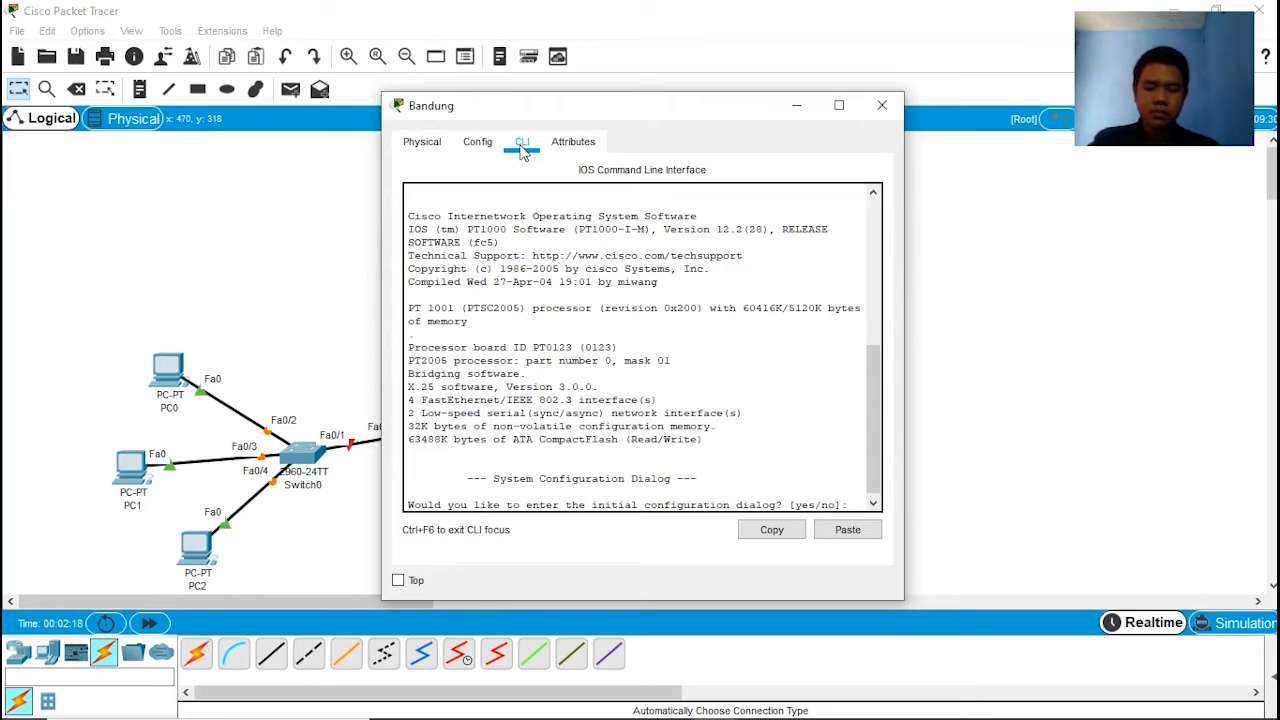
{"action": "type", "text": "no"}
{"action": "key", "text": "Return"}
Step: Enter global configuration mode on the Bandung router and set its hostname to BANDUNG
{"action": "key", "text": "Return"}
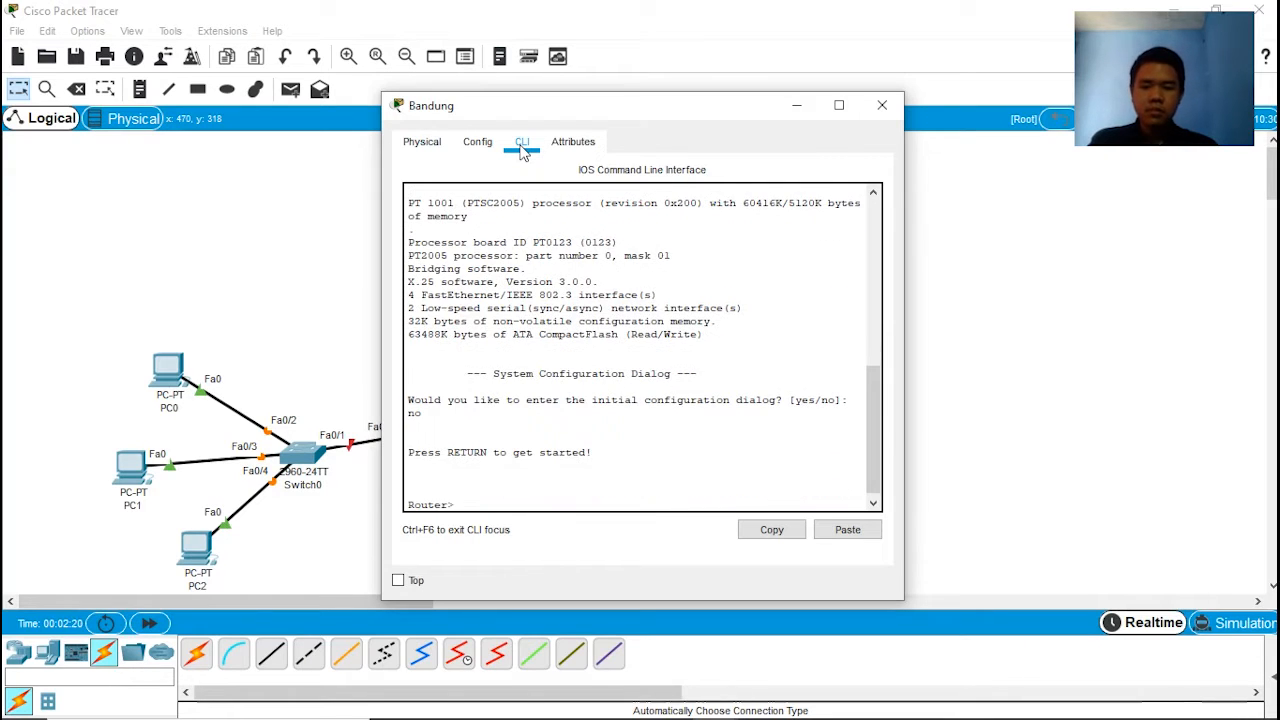
{"action": "type", "text": "en"}
{"action": "key", "text": "Return"}
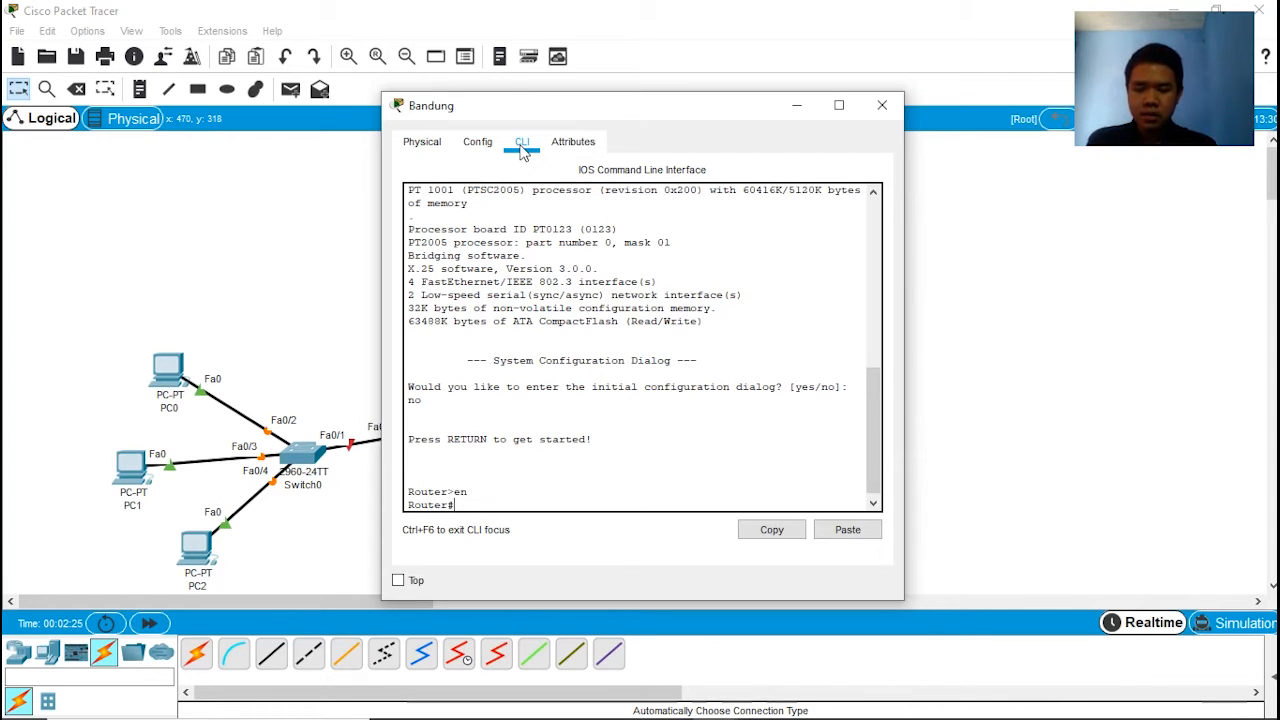
{"action": "type", "text": "onf"}
{"action": "type", "text": " t"}
{"action": "key", "text": "Return"}
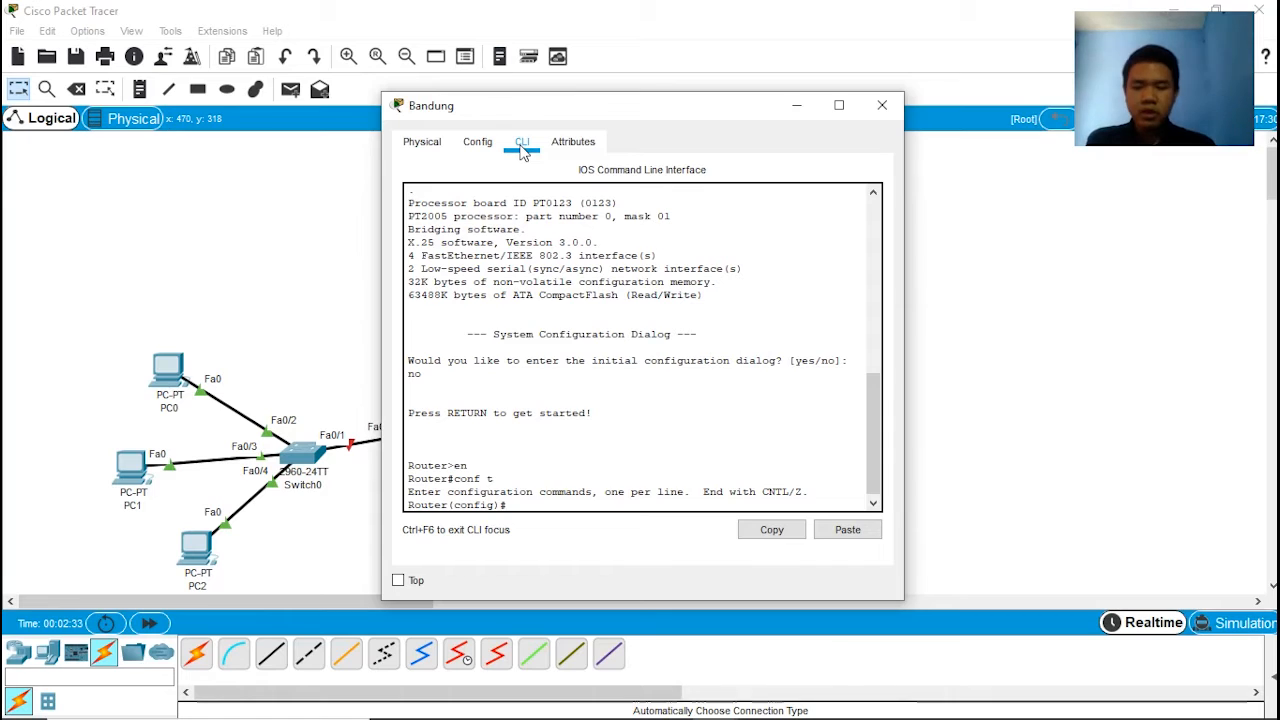
{"action": "type", "text": "B"}
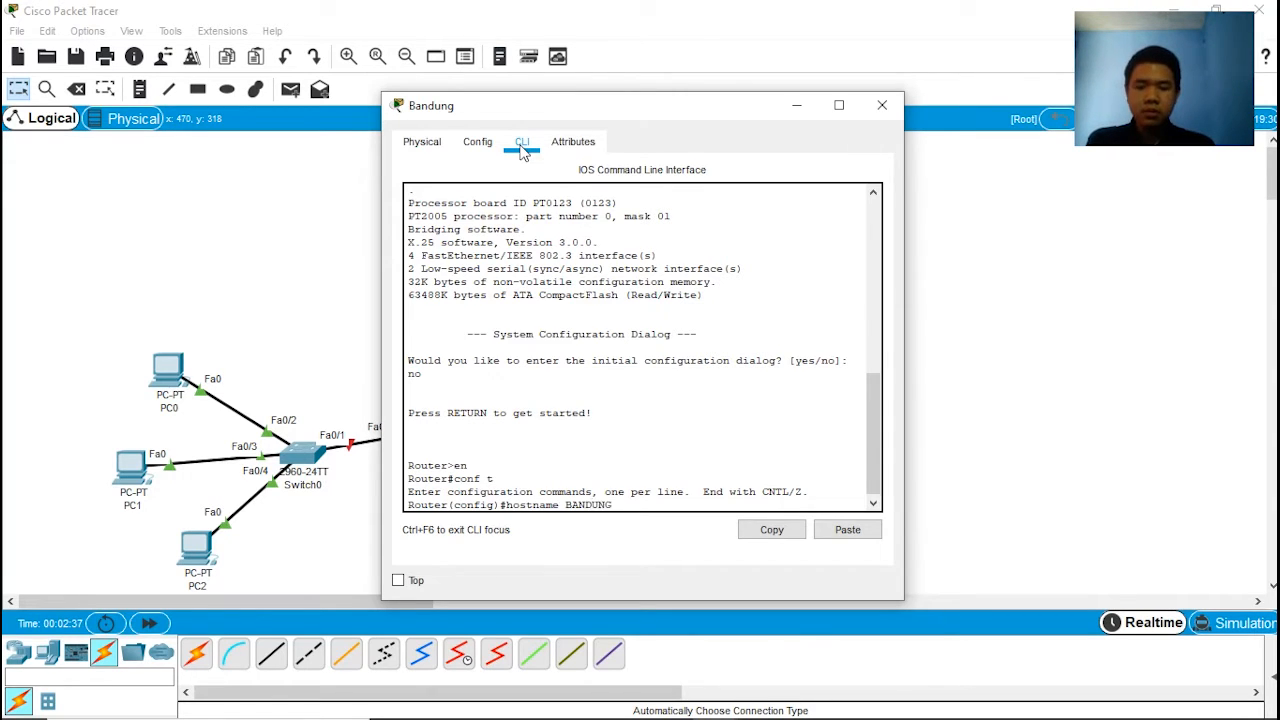
{"action": "type", "text": "ANDUNG"}
{"action": "key", "text": "Return"}
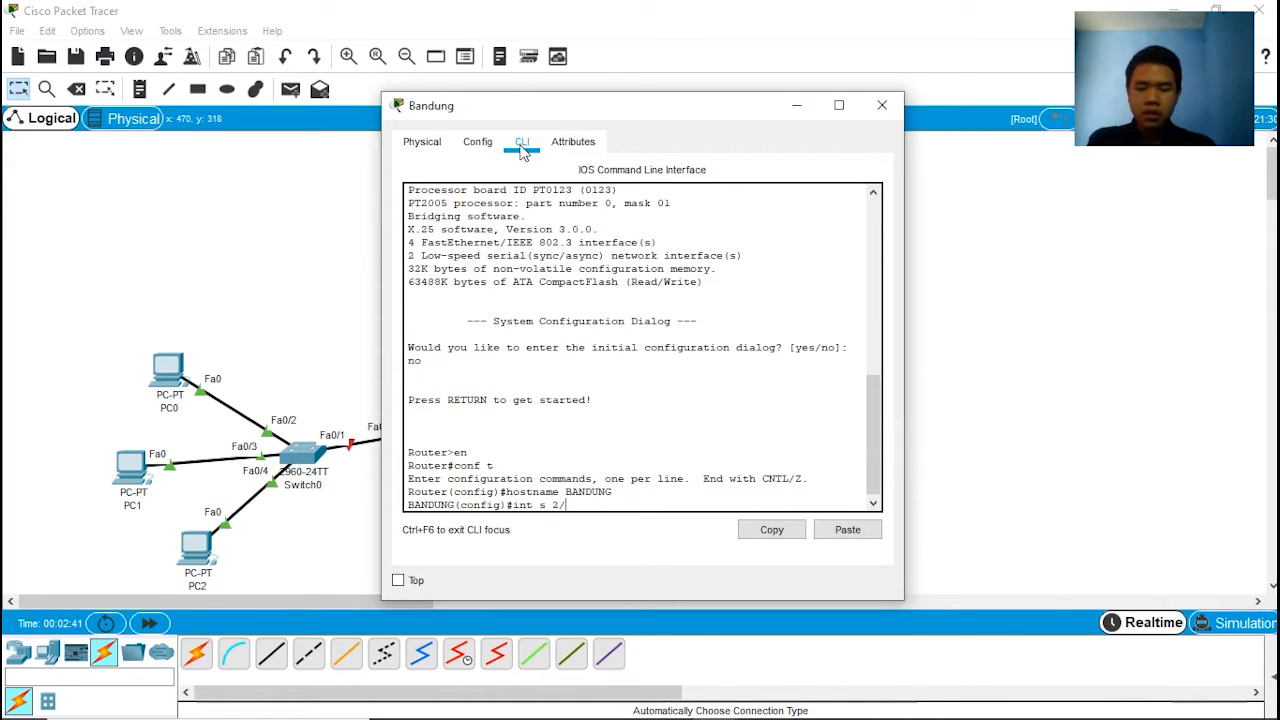
Step: Enter configuration of interface s 2/0 on the Bandung router, try to set its clock rate to 9600, and close the router window
{"action": "type", "text": "int s 2/0"}
{"action": "key", "text": "Return"}
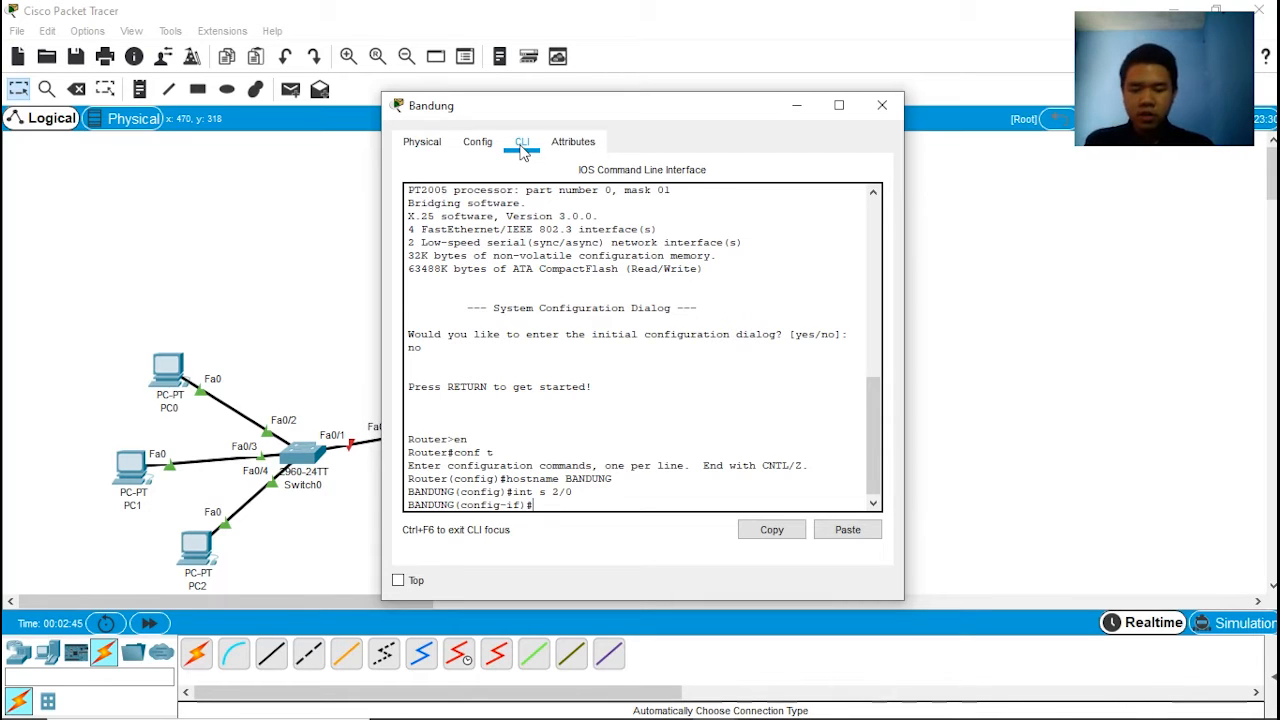
{"action": "type", "text": "clock"}
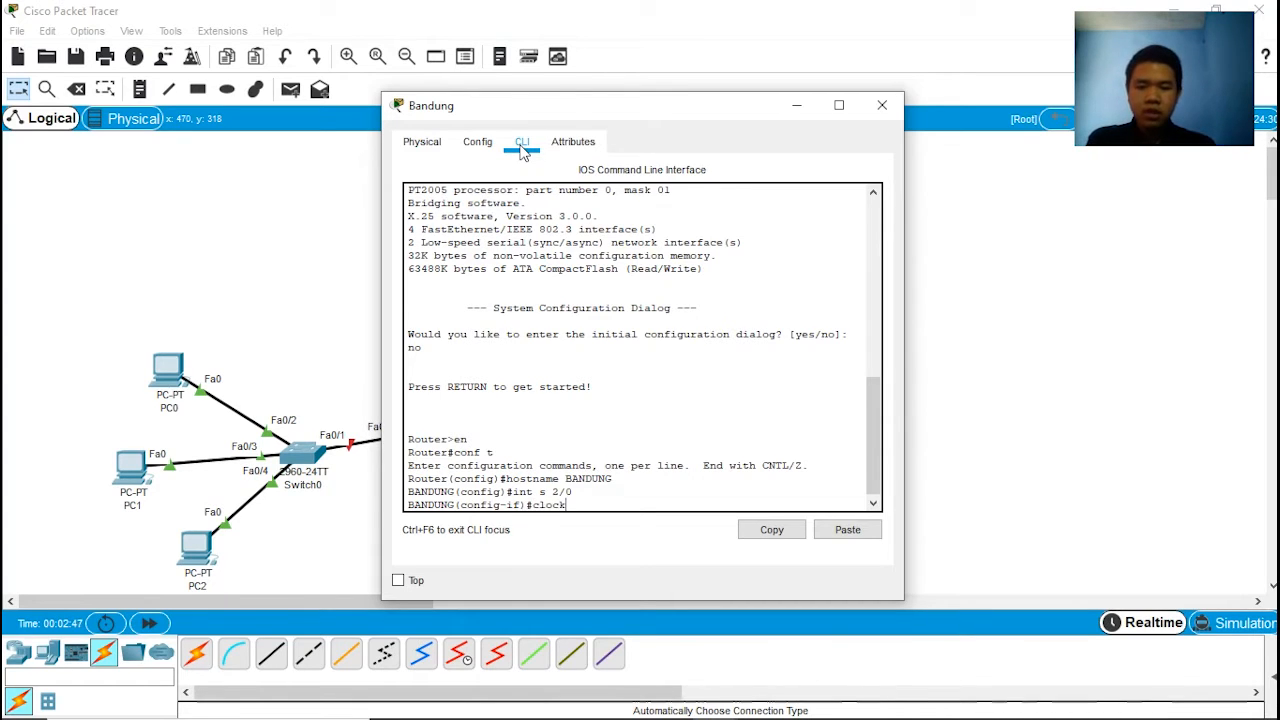
{"action": "type", "text": " rate 9"}
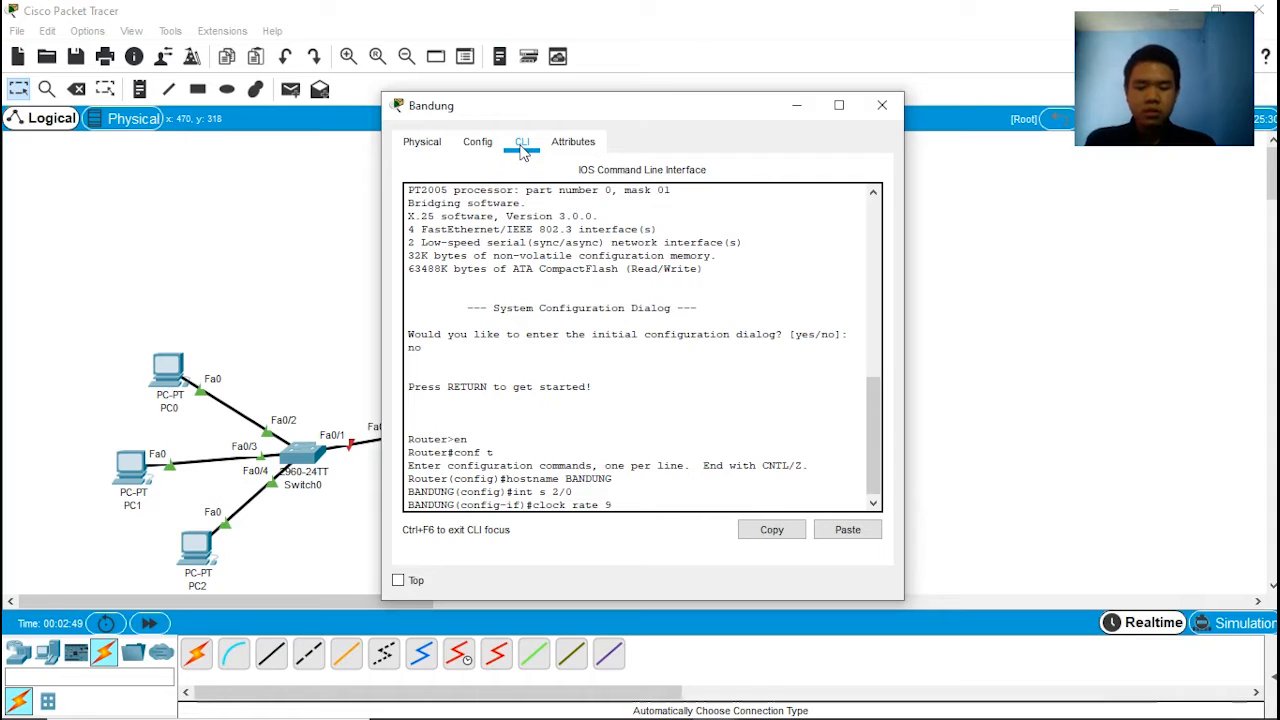
{"action": "type", "text": "600"}
{"action": "key", "text": "Return"}
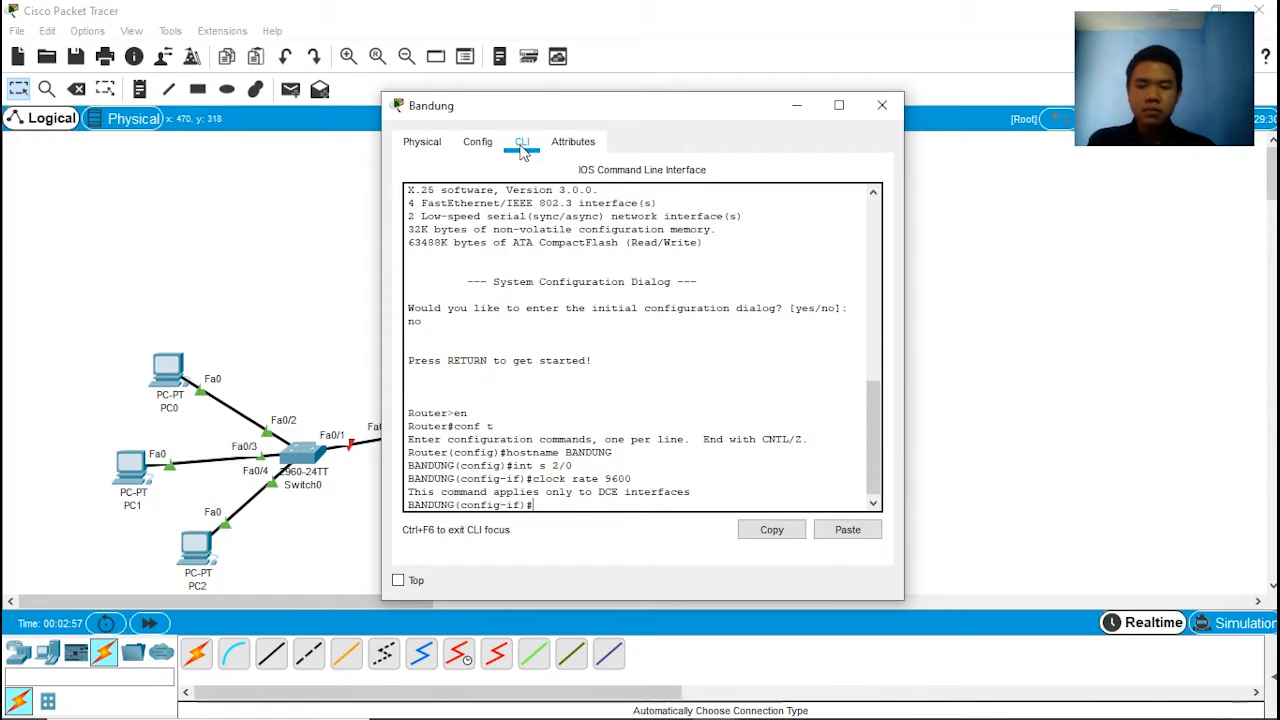
{"action": "left_click_drag", "start_coordinate": [660, 105], "coordinate": [340, 121]}
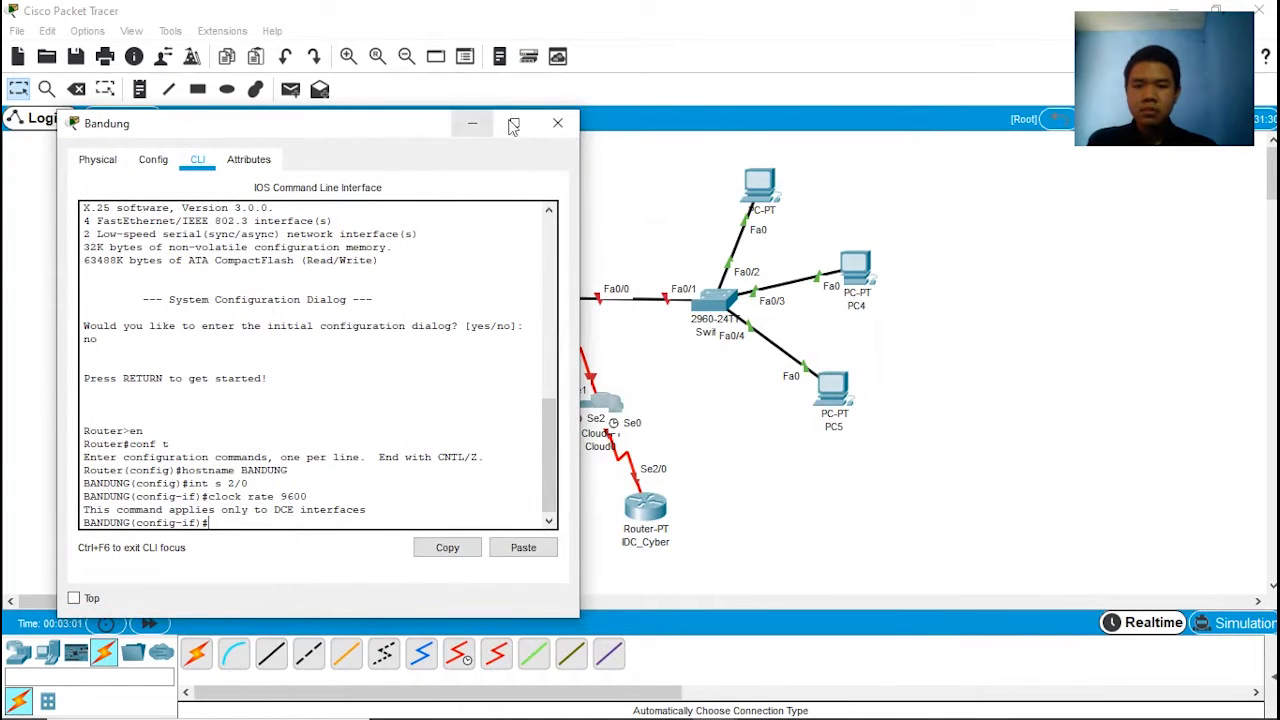
{"action": "left_click", "coordinate": [553, 124]}
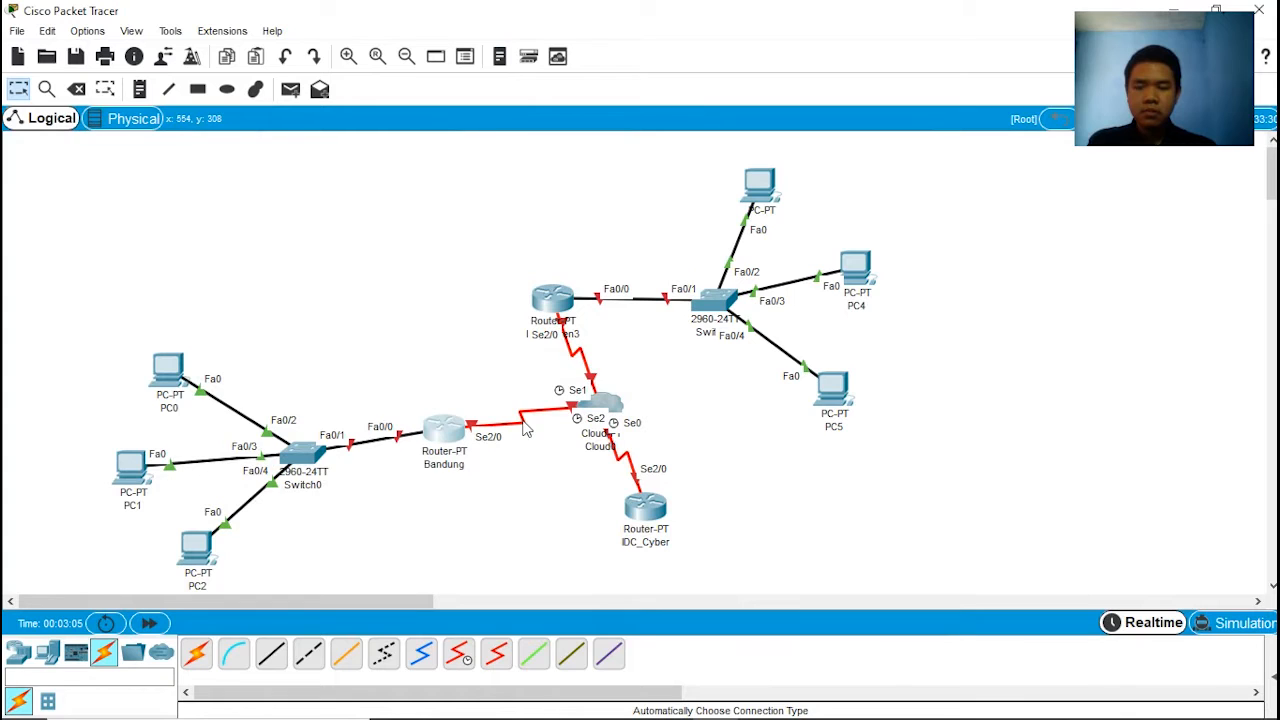
Step: Delete the three serial links between Cloud0 and the Bandung, IDC_Cyber and IDC_Duren3 routers, keeping the routers themselves
{"action": "left_click", "coordinate": [77, 89]}
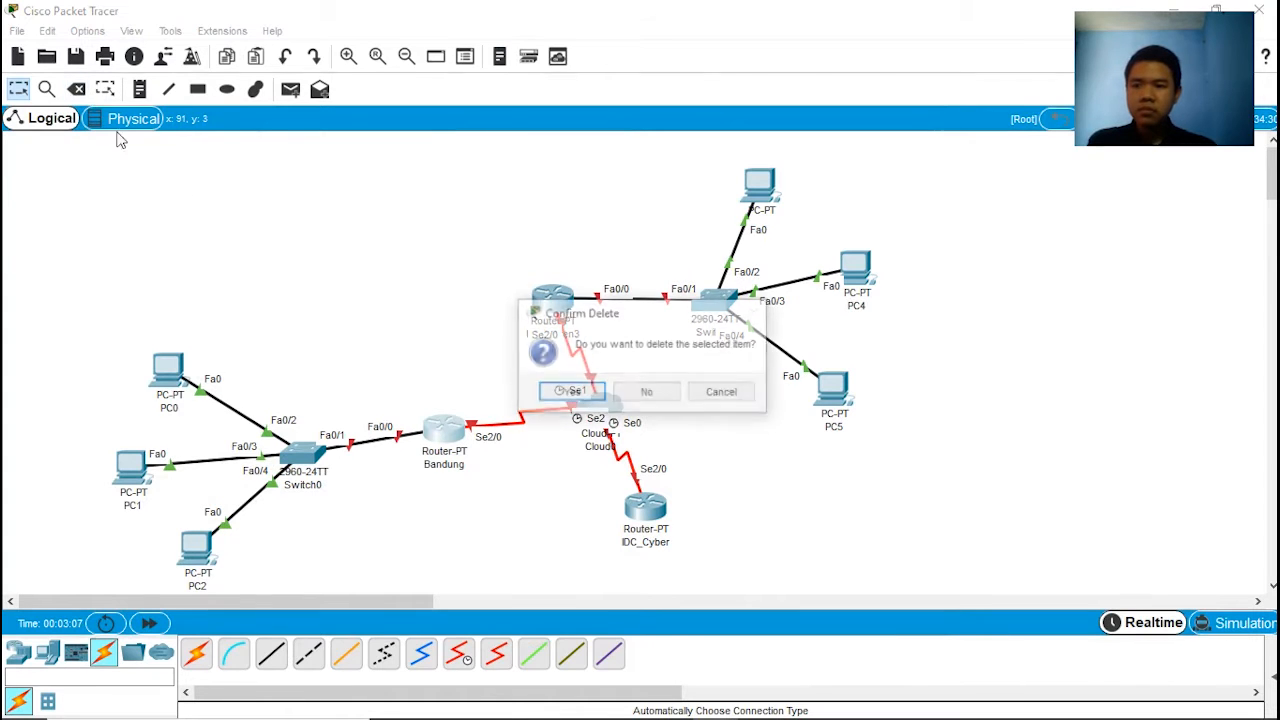
{"action": "left_click", "coordinate": [660, 398]}
{"action": "left_click", "coordinate": [518, 418]}
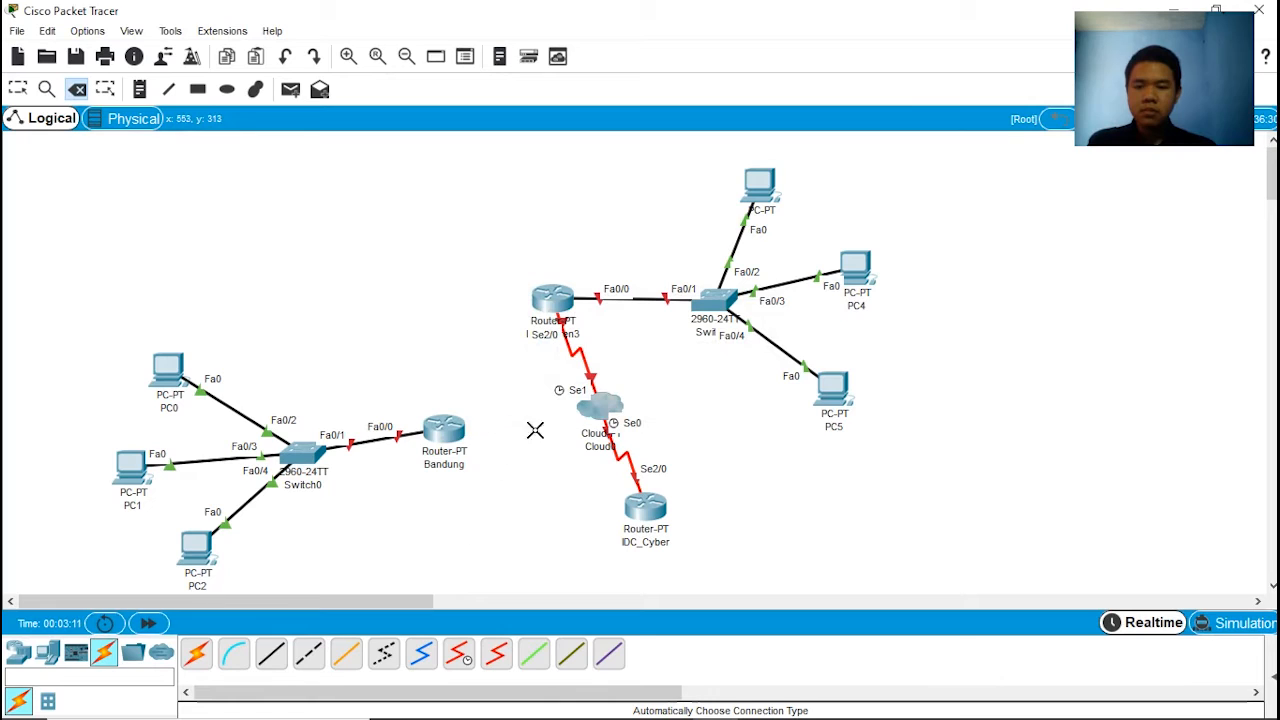
{"action": "left_click", "coordinate": [633, 470]}
{"action": "left_click", "coordinate": [577, 356]}
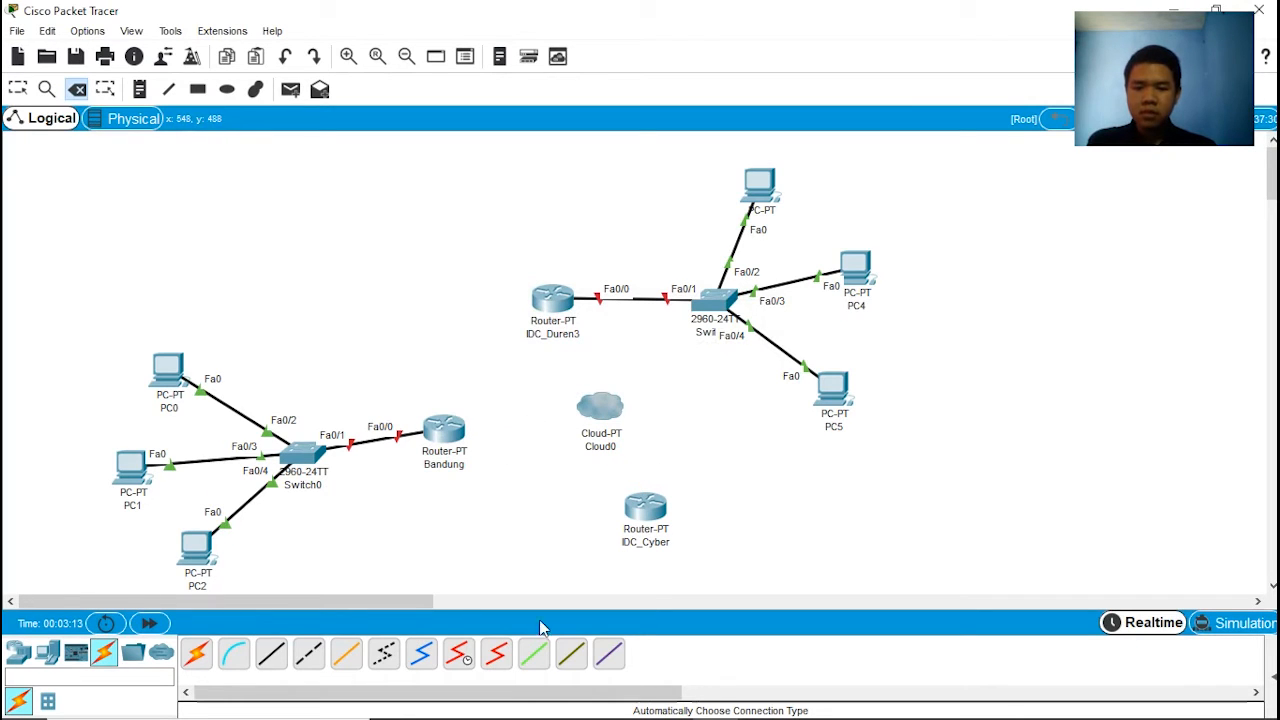
Step: Connect the Bandung router's Serial2/0 to Serial2 on Cloud0 with a Serial DCE cable starting at the router
{"action": "left_click", "coordinate": [458, 656]}
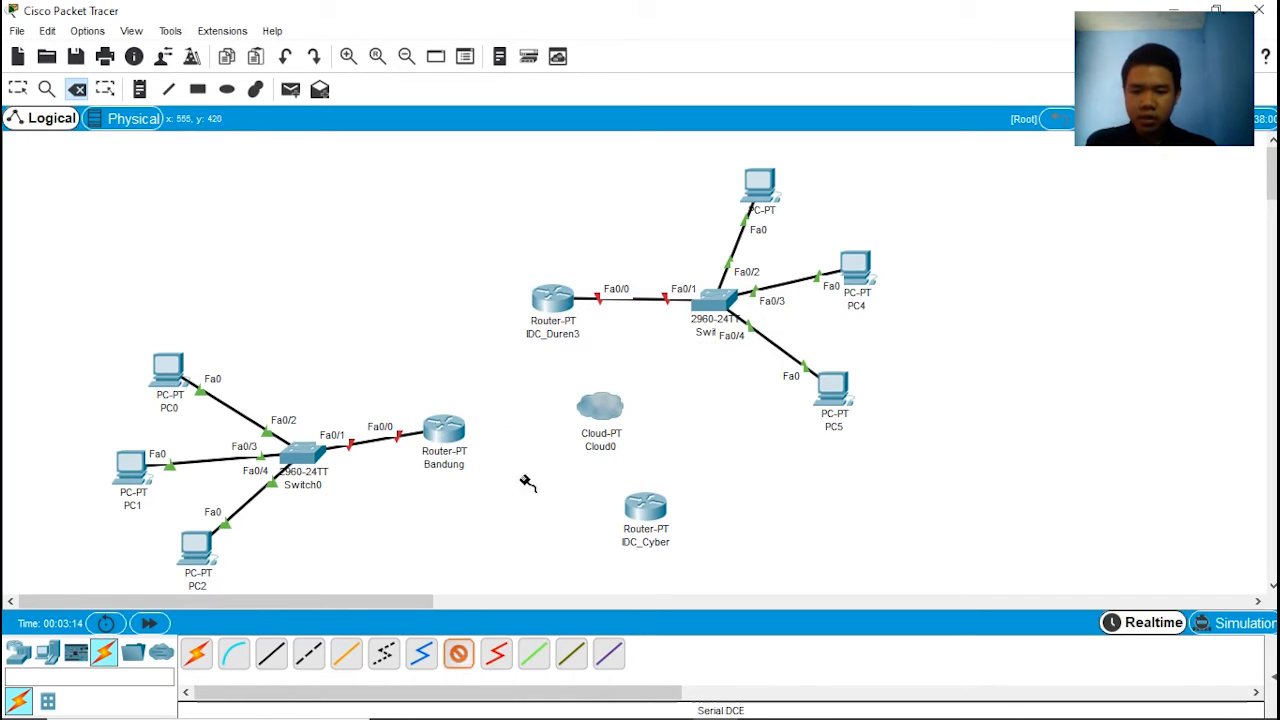
{"action": "left_click", "coordinate": [452, 432]}
{"action": "left_click", "coordinate": [490, 500]}
{"action": "left_click", "coordinate": [613, 418]}
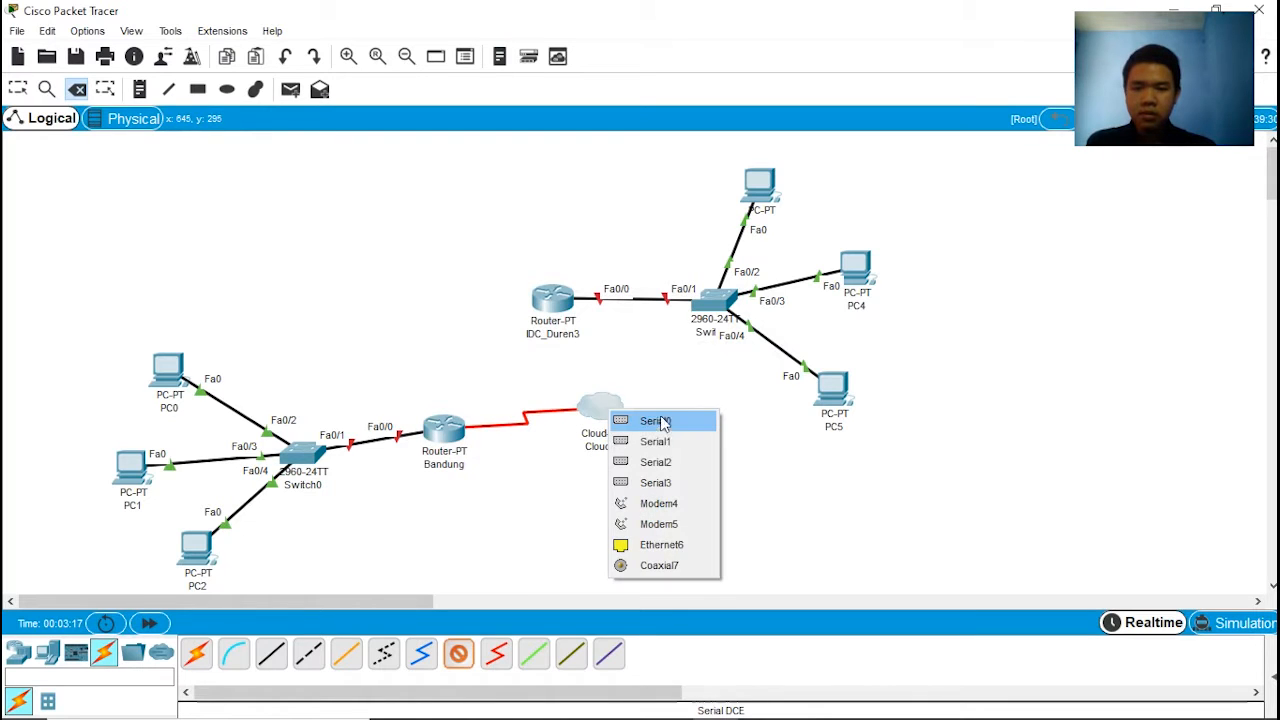
{"action": "left_click", "coordinate": [656, 463]}
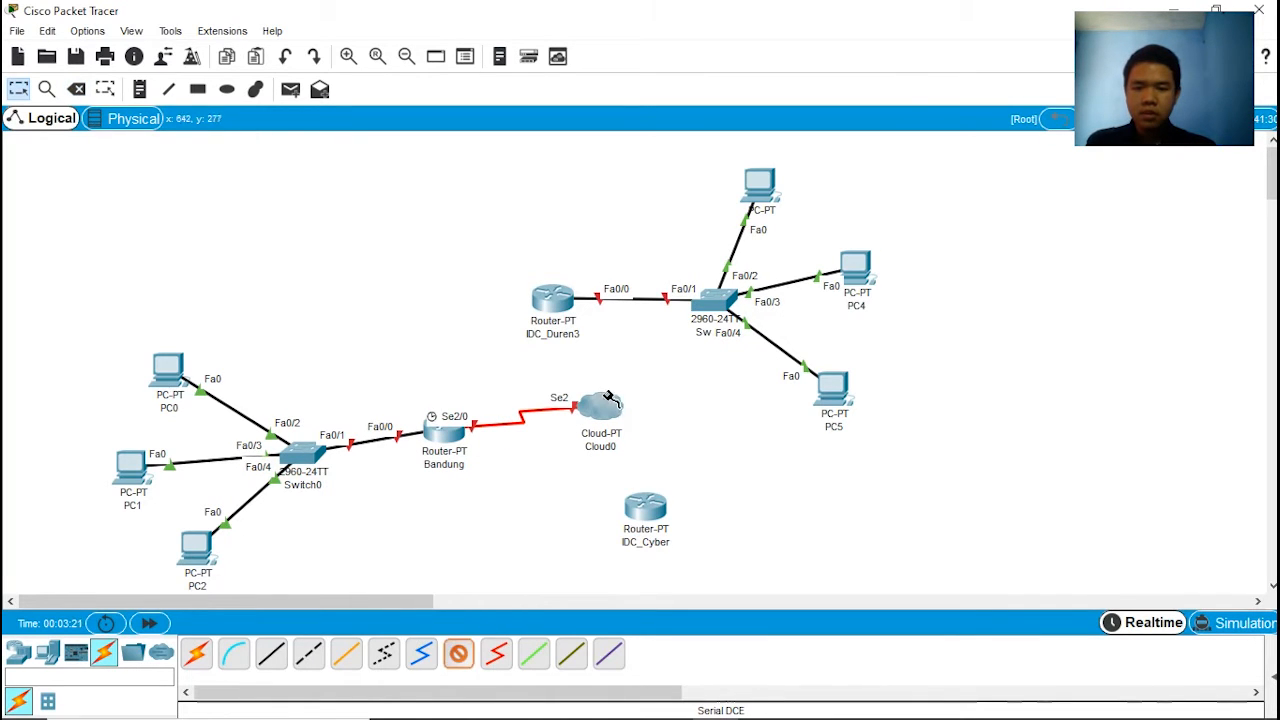
Step: Connect the IDC_Cyber router's Serial2/0 to Serial0 on Cloud0 with a Serial DCE cable starting at the router
{"action": "left_click", "coordinate": [645, 508]}
{"action": "left_click", "coordinate": [685, 556]}
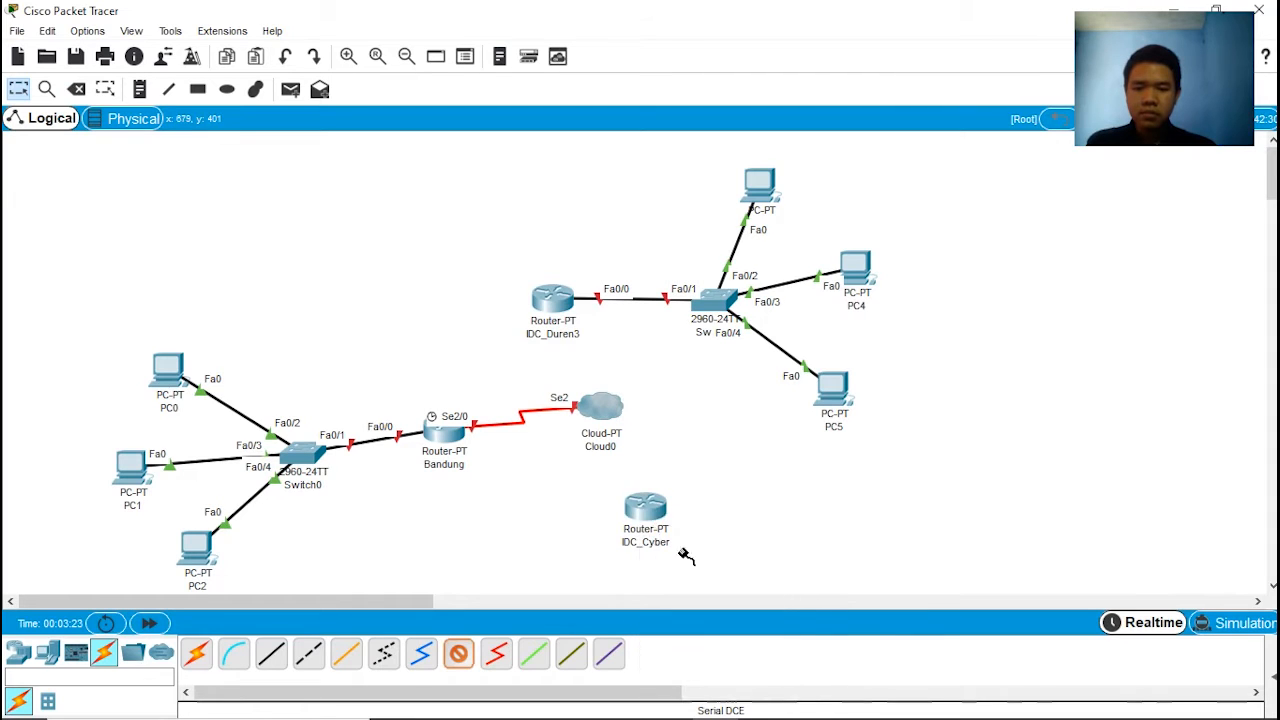
{"action": "left_click", "coordinate": [610, 403]}
{"action": "left_click", "coordinate": [668, 420]}
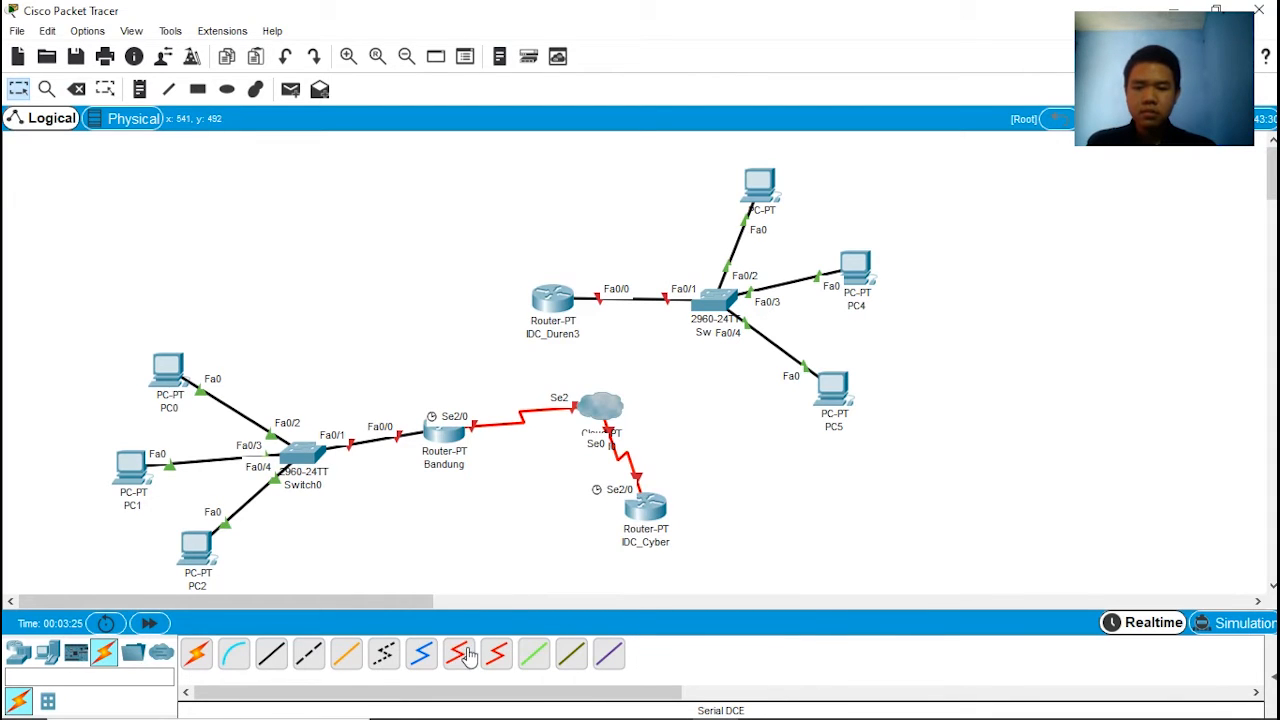
Step: Connect the IDC_Duren3 router's Serial2/0 to Serial1 on Cloud0 with a Serial DCE cable starting at the router
{"action": "left_click", "coordinate": [552, 302]}
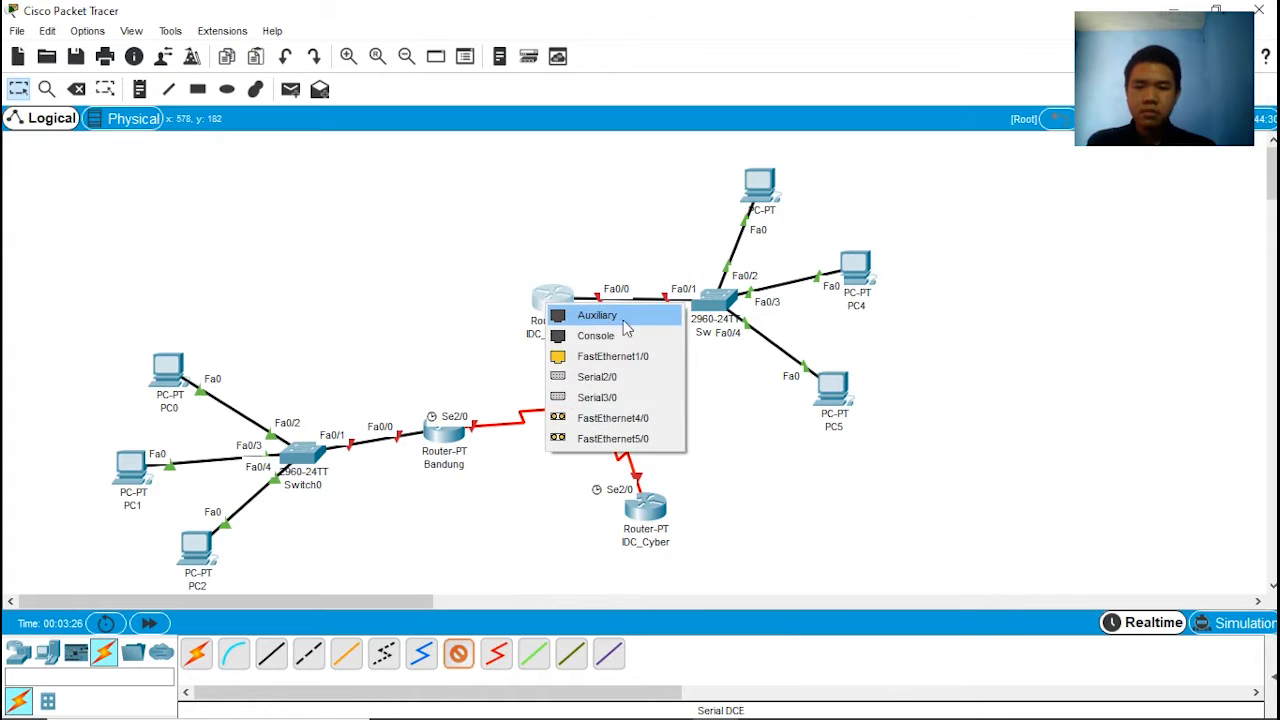
{"action": "left_click", "coordinate": [617, 377]}
{"action": "left_click", "coordinate": [592, 404]}
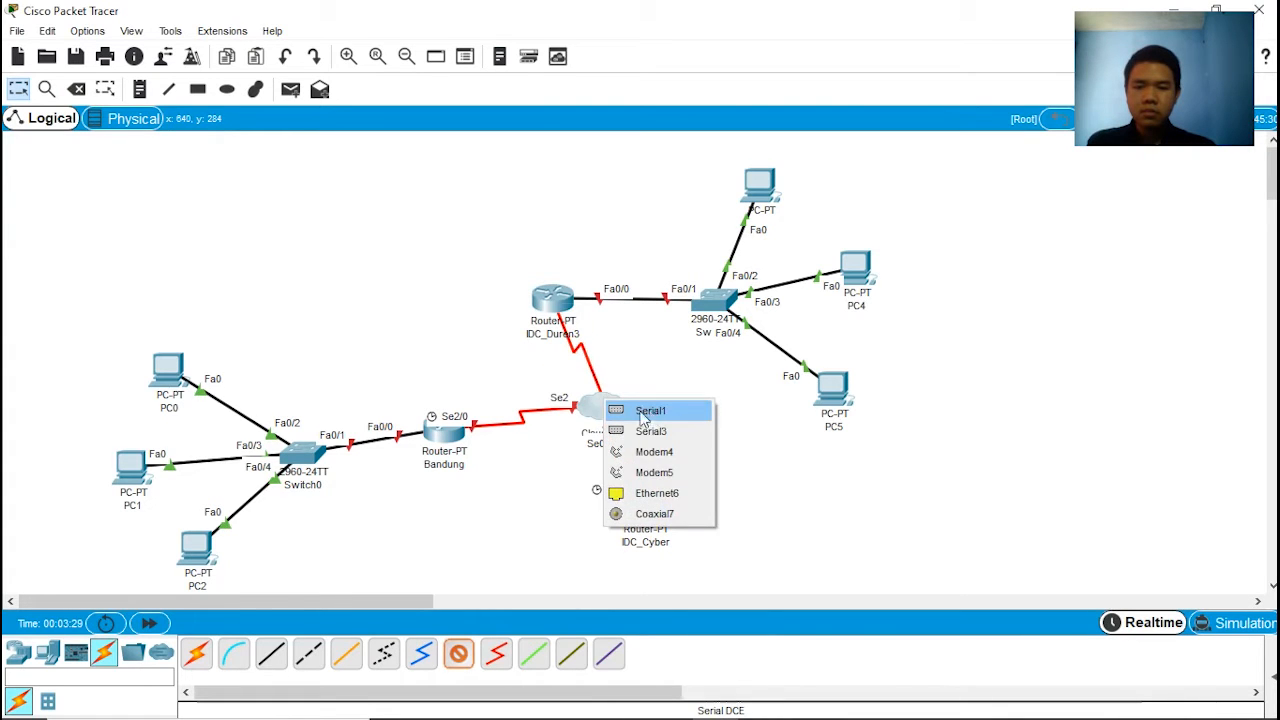
{"action": "left_click", "coordinate": [615, 409]}
Step: Reopen the Bandung router's command line and repeat the clock rate 9600 command for its serial 2/0 interface
{"action": "left_click", "coordinate": [443, 455]}
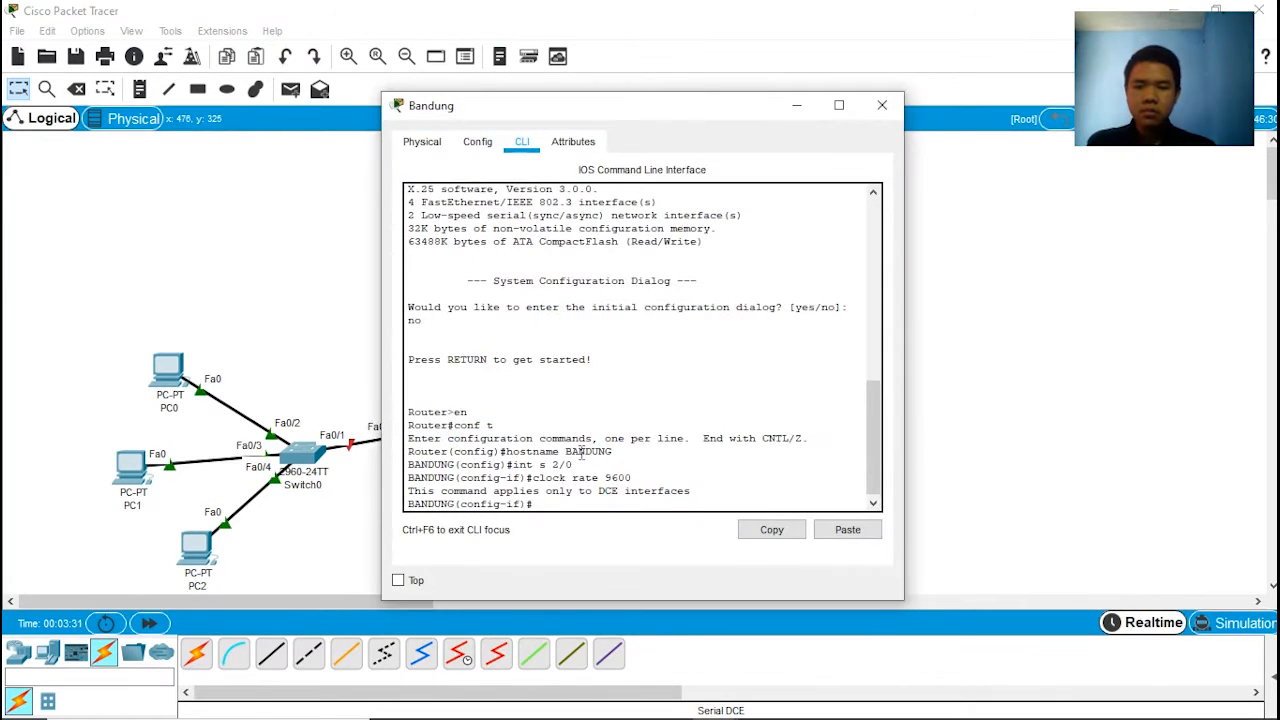
{"action": "key", "text": "Up"}
{"action": "key", "text": "Return"}
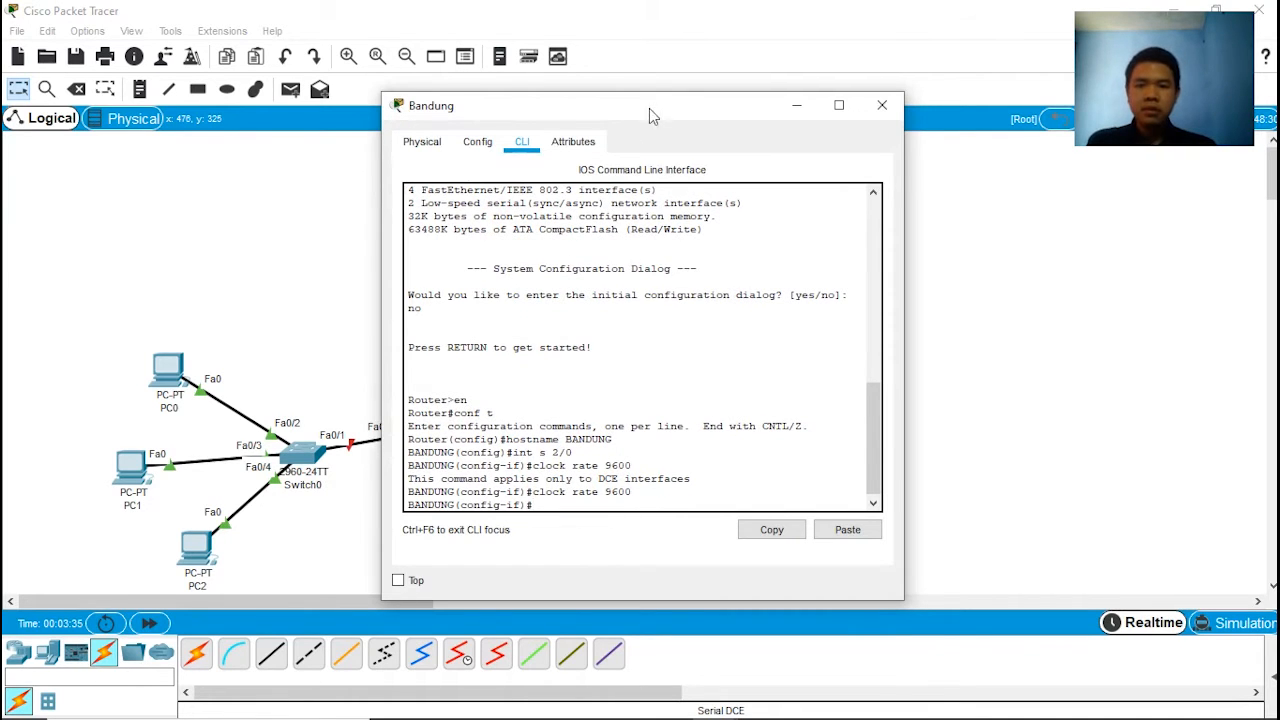
Step: Set the encapsulation of the Bandung router's serial 2/0 interface to frame-relay
{"action": "left_click_drag", "start_coordinate": [650, 115], "coordinate": [515, 112]}
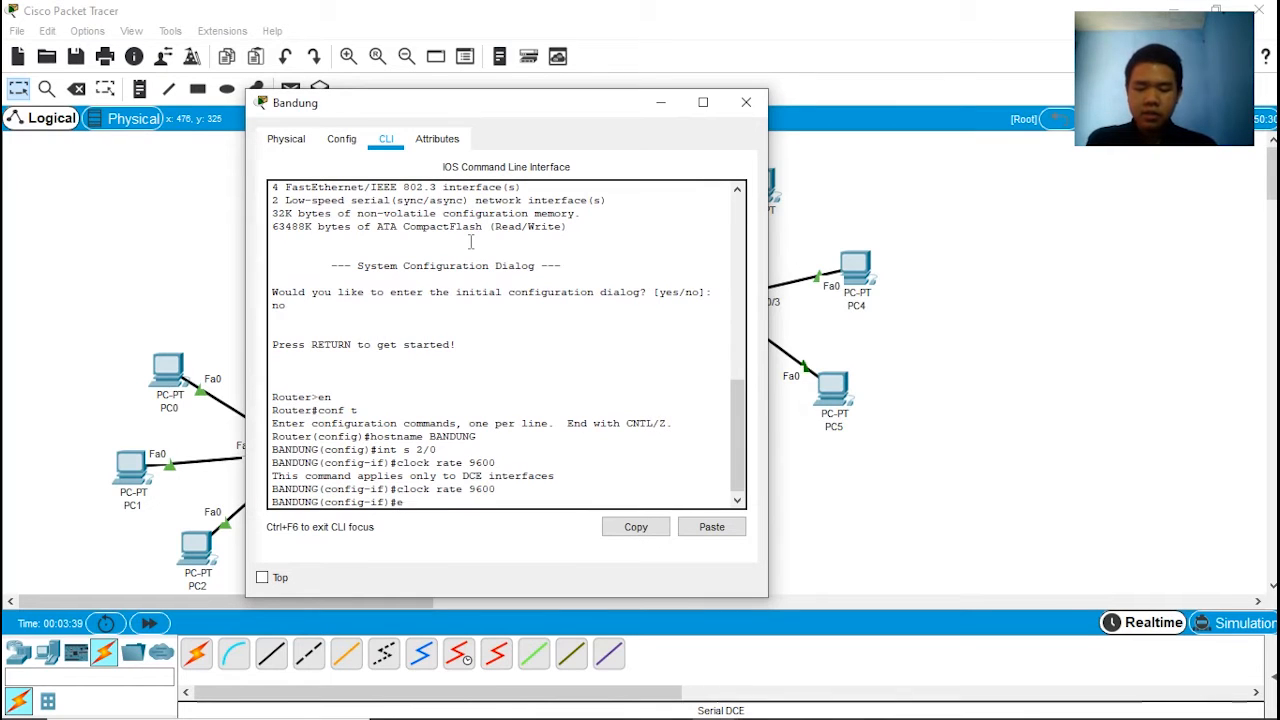
{"action": "type", "text": "encapsu"}
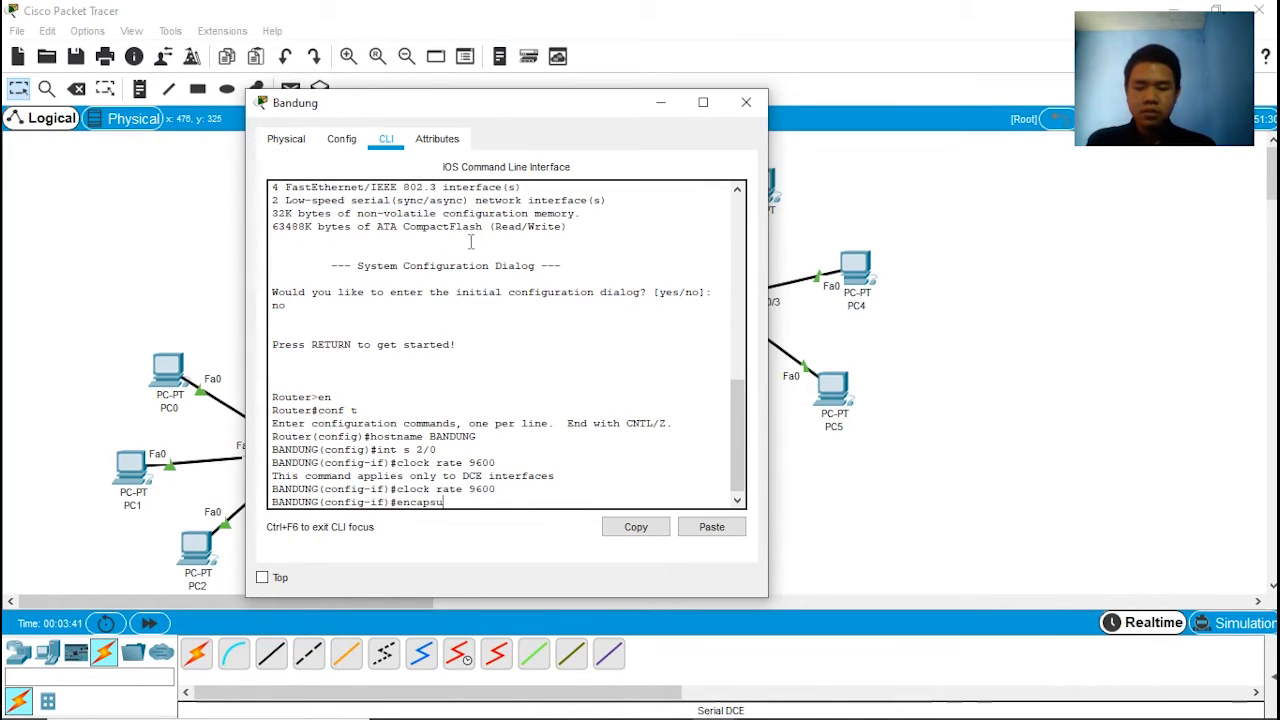
{"action": "type", "text": "lation f"}
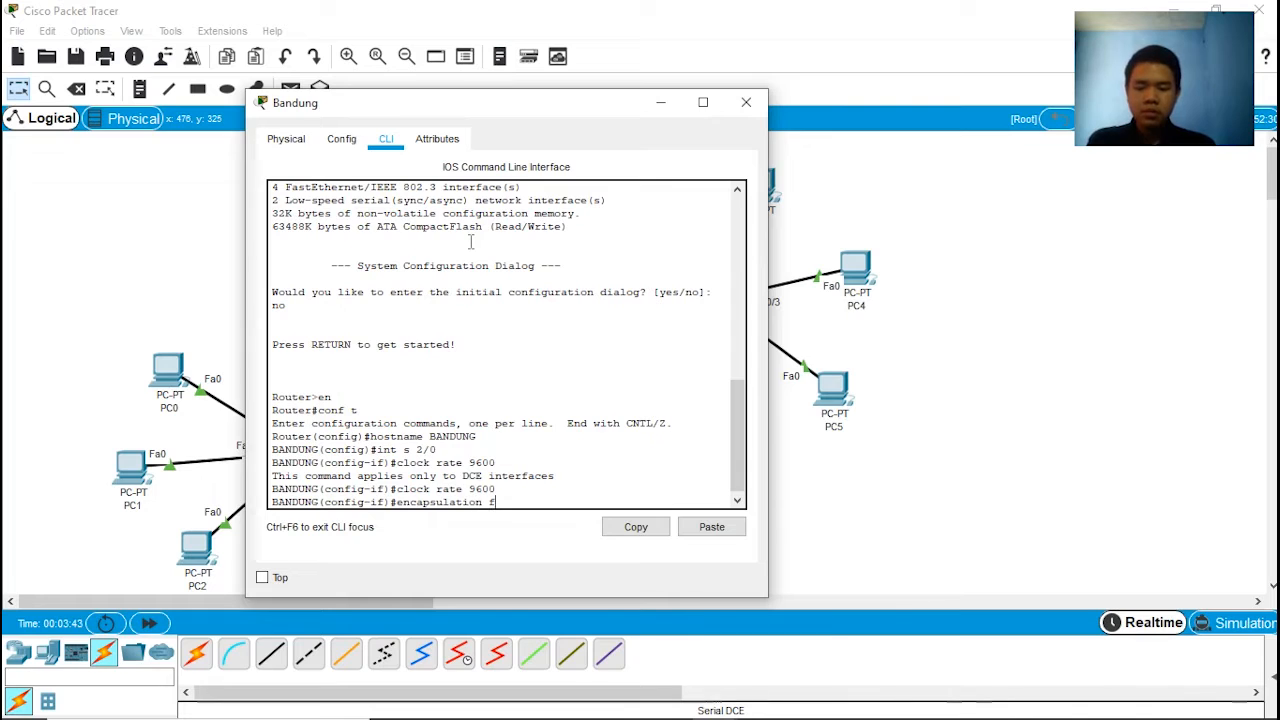
{"action": "type", "text": "-relay"}
{"action": "key", "text": "Return"}
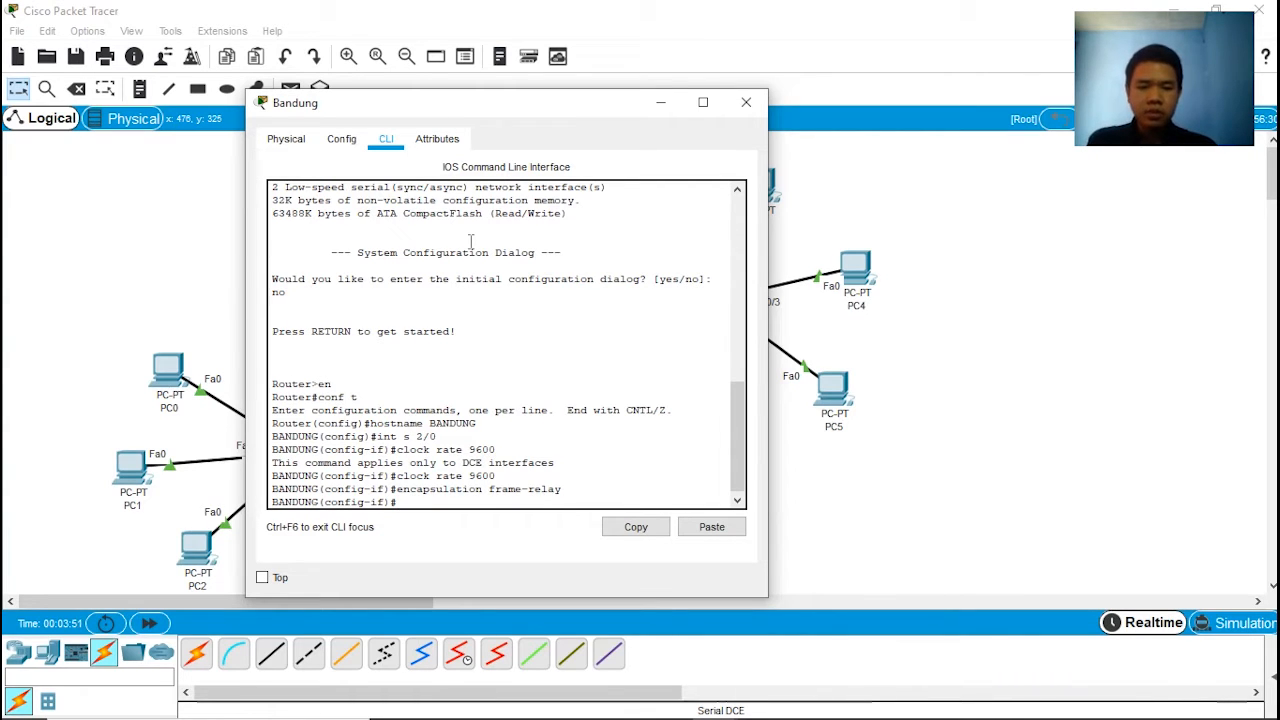
Step: Set the Frame Relay LMI type of the Bandung router's serial 2/0 interface to cisco
{"action": "type", "text": "frare"}
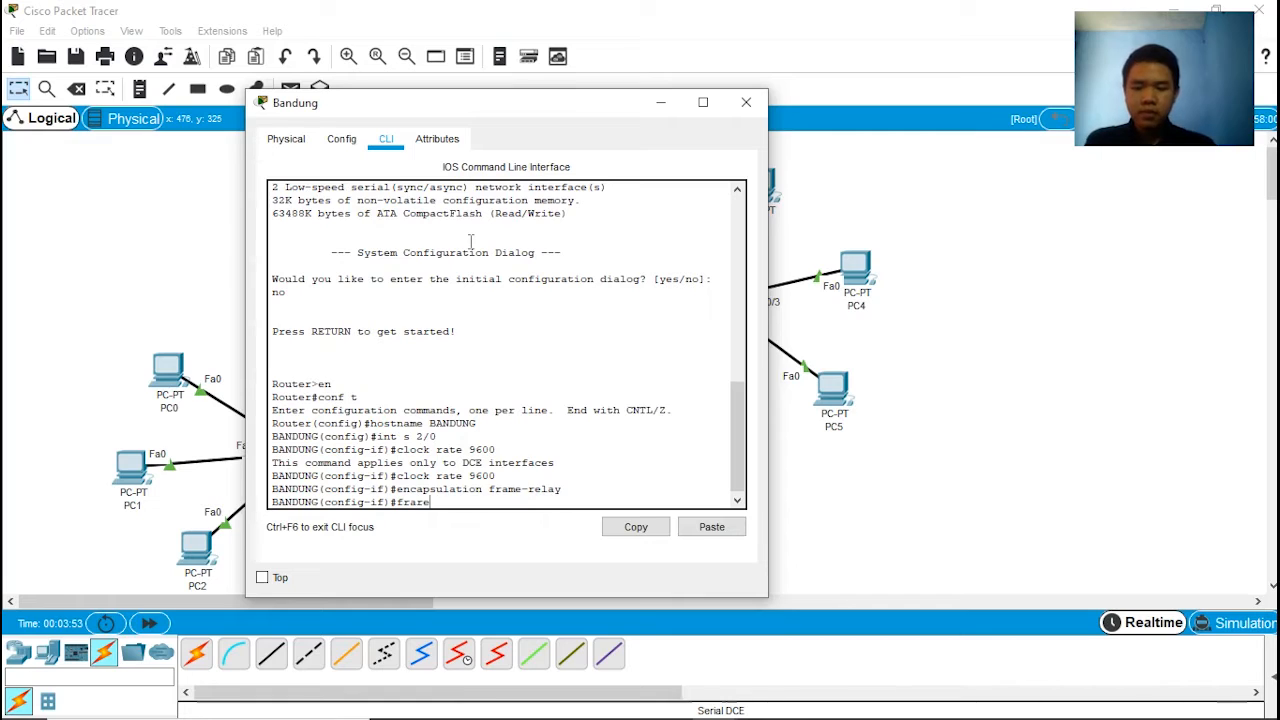
{"action": "key", "text": "BackSpace"}
{"action": "type", "text": "mme"}
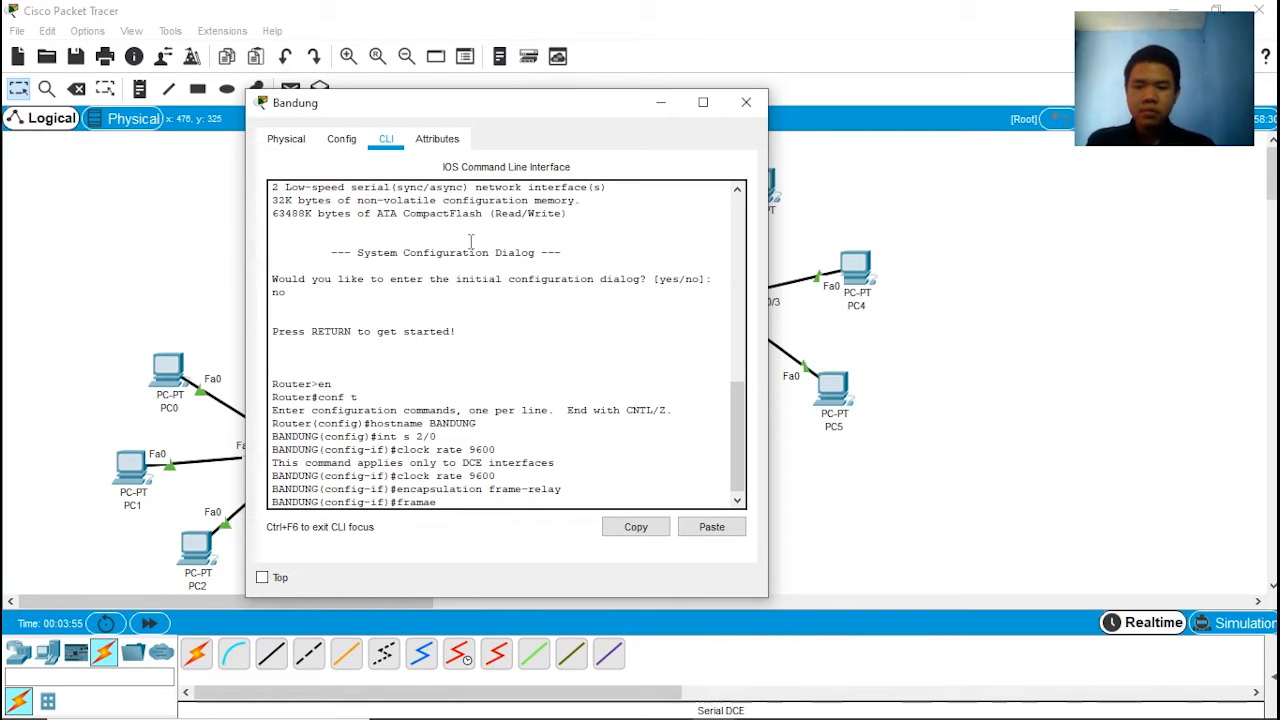
{"action": "key", "text": "BackSpace"}
{"action": "key", "text": "BackSpace"}
{"action": "type", "text": "e"}
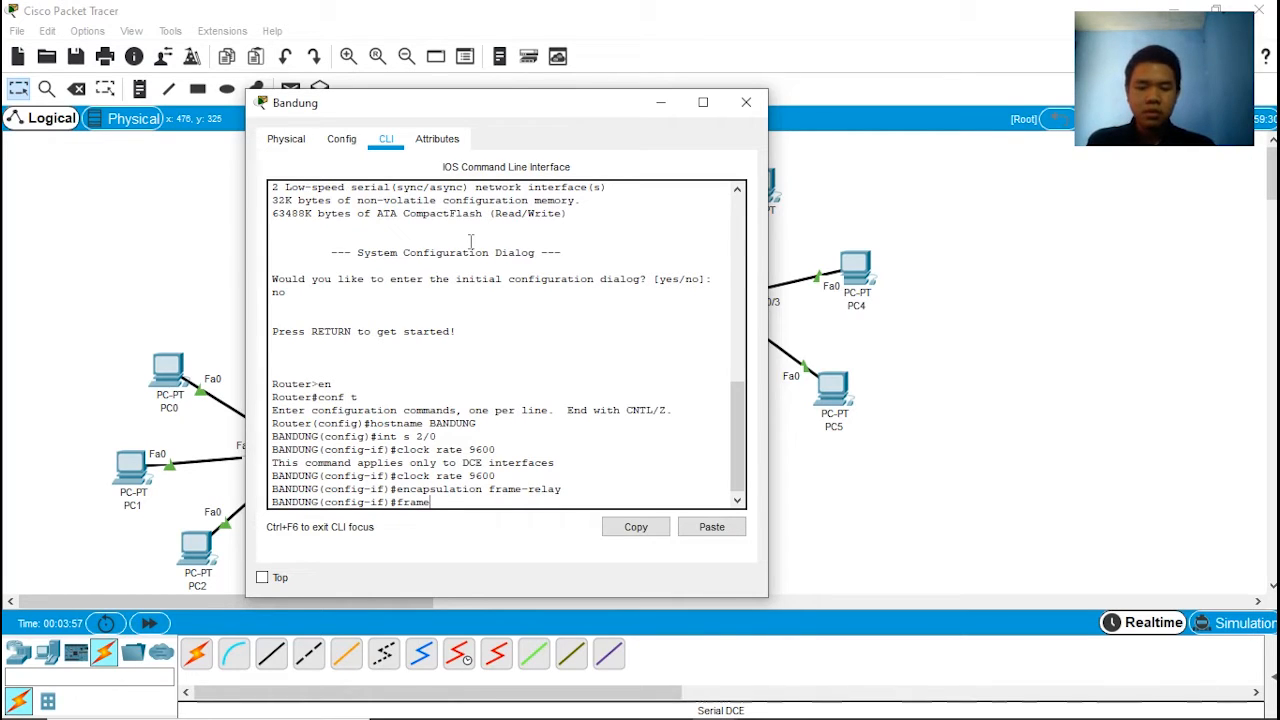
{"action": "type", "text": "-relay"}
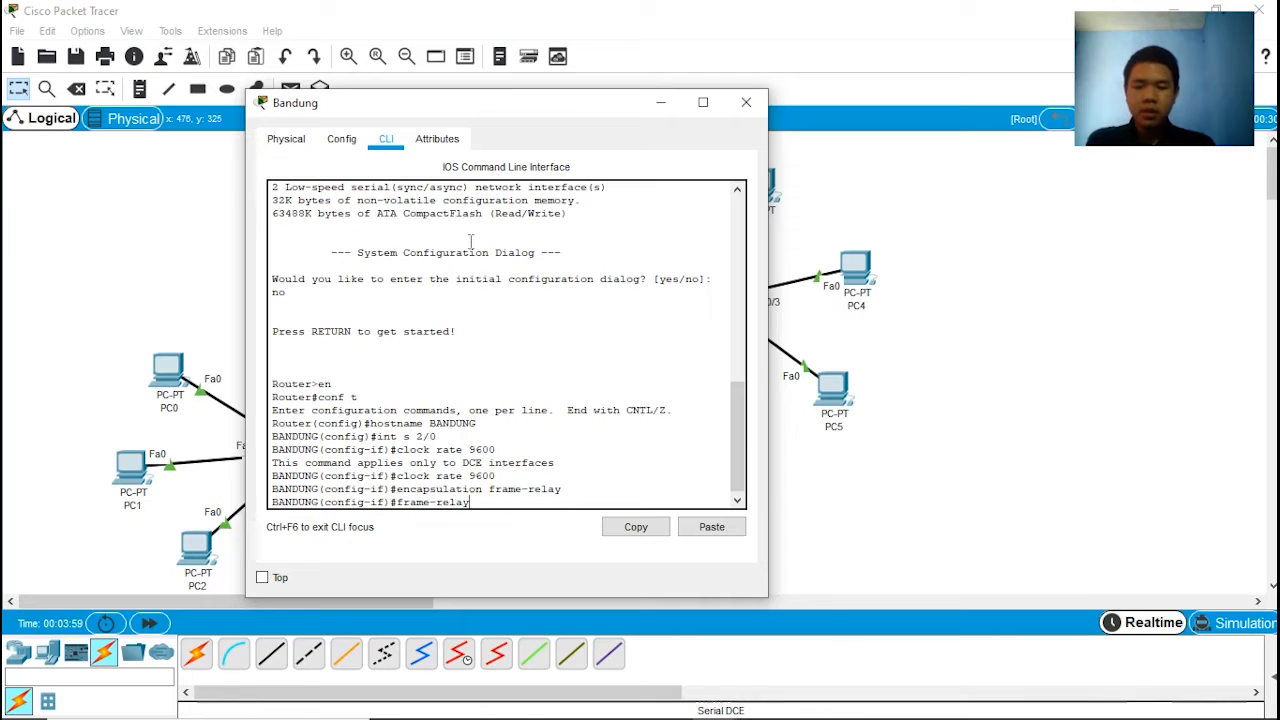
{"action": "type", "text": " lmi-"}
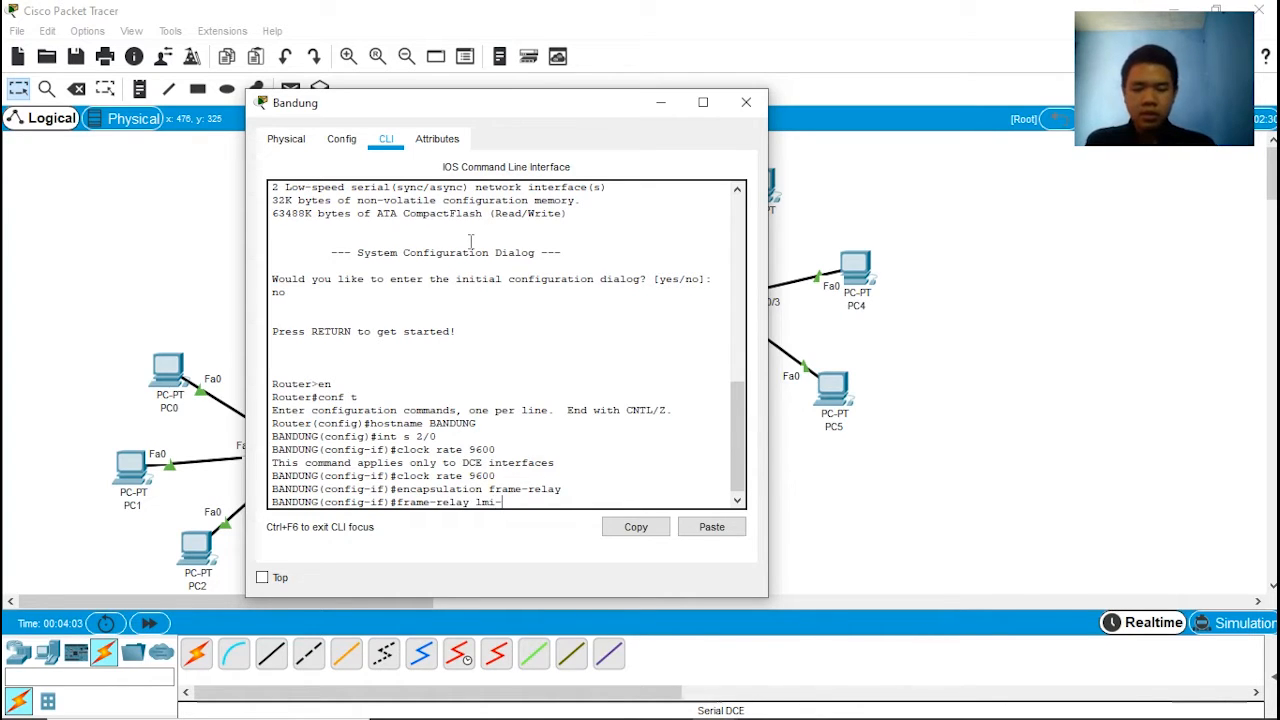
{"action": "type", "text": "type cisci"}
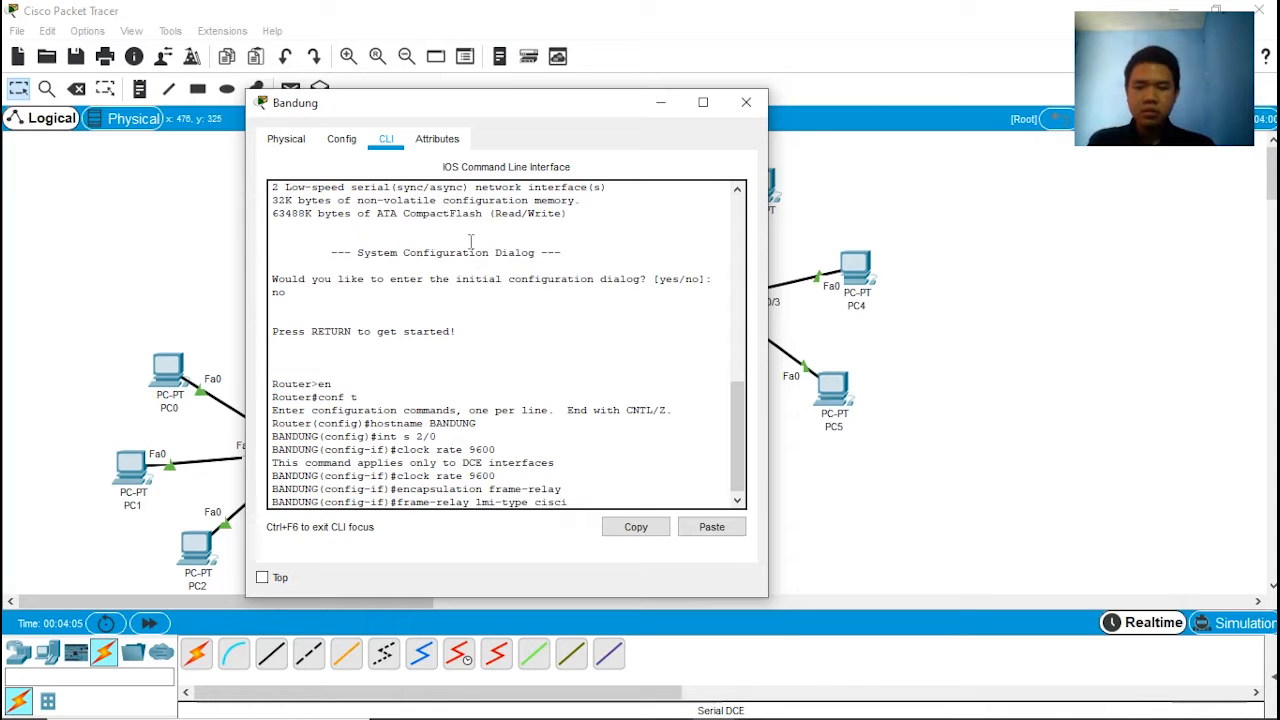
{"action": "key", "text": "BackSpace"}
{"action": "type", "text": "o"}
{"action": "key", "text": "Return"}
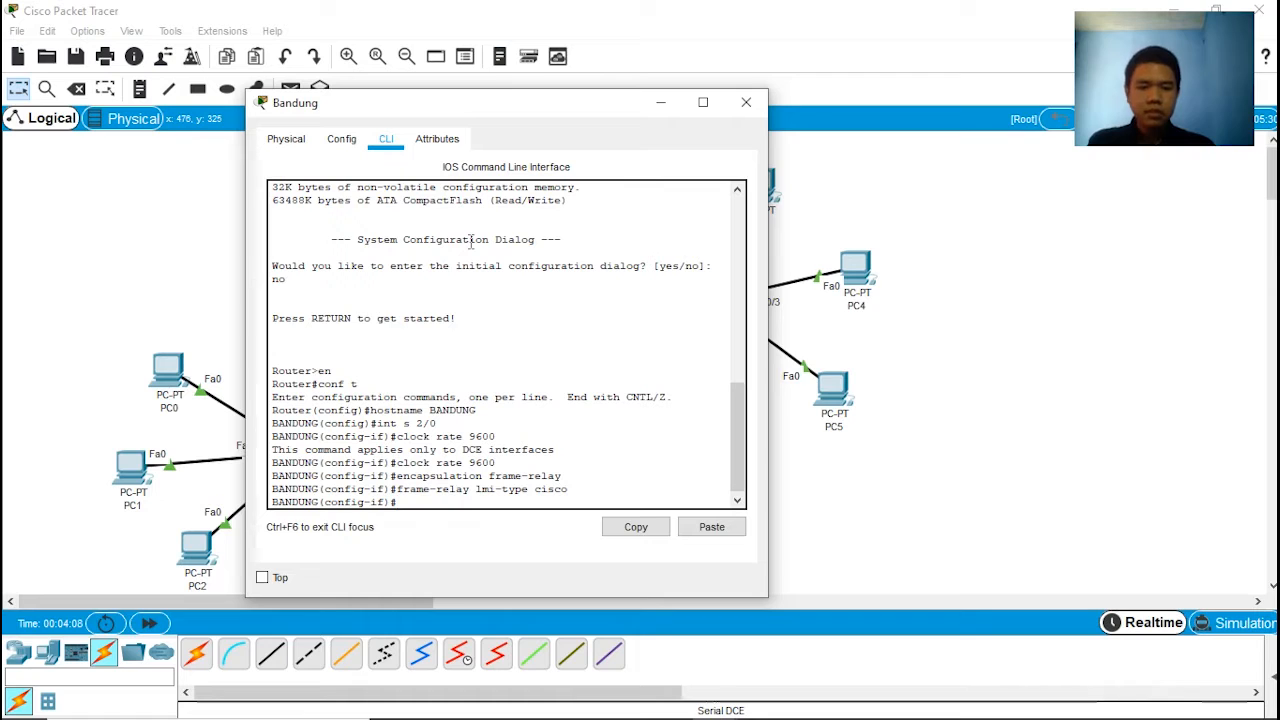
Step: Enable the Bandung router's serial 2/0 interface with no shut and exit to global configuration mode
{"action": "type", "text": "no shut"}
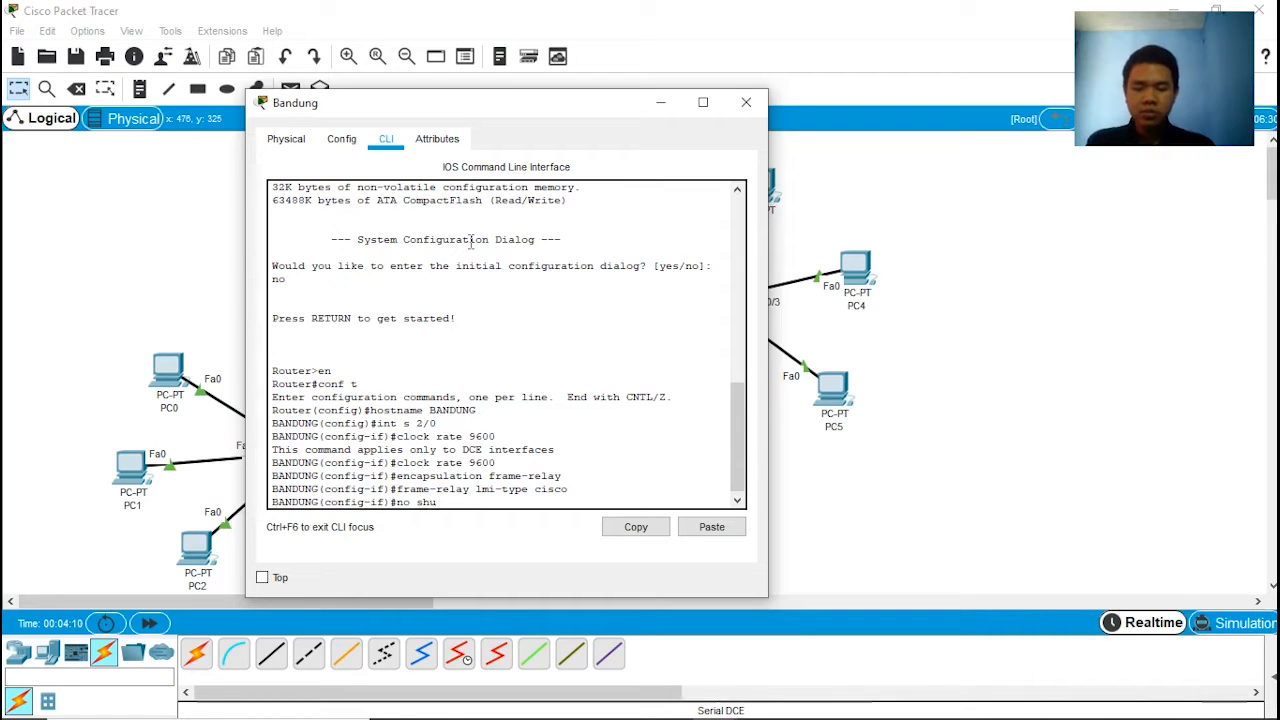
{"action": "key", "text": "Return"}
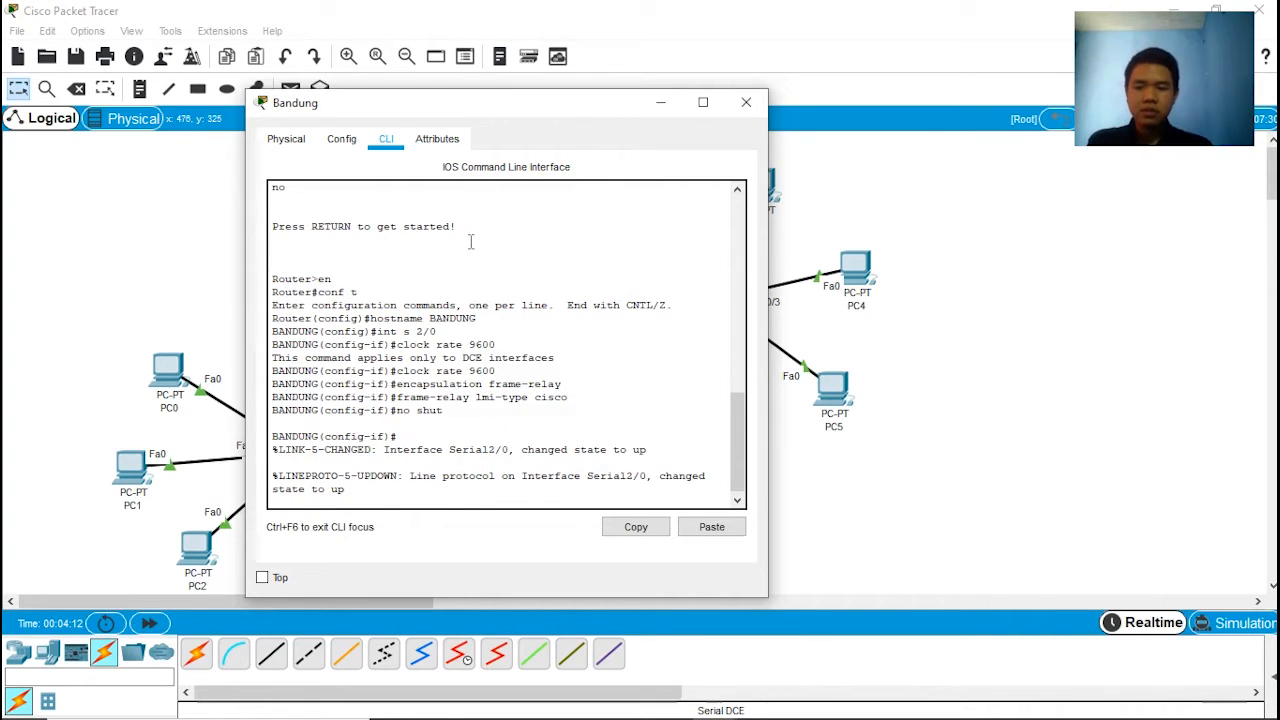
{"action": "key", "text": "Return"}
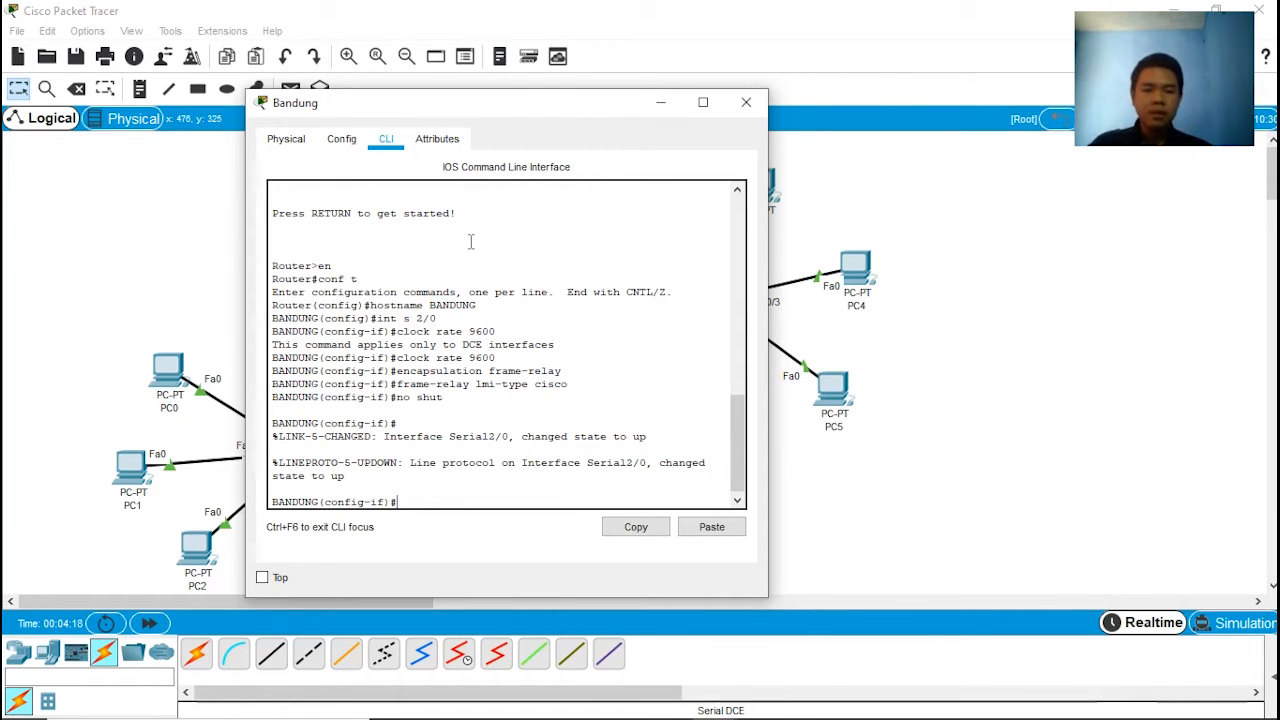
{"action": "type", "text": "exi"}
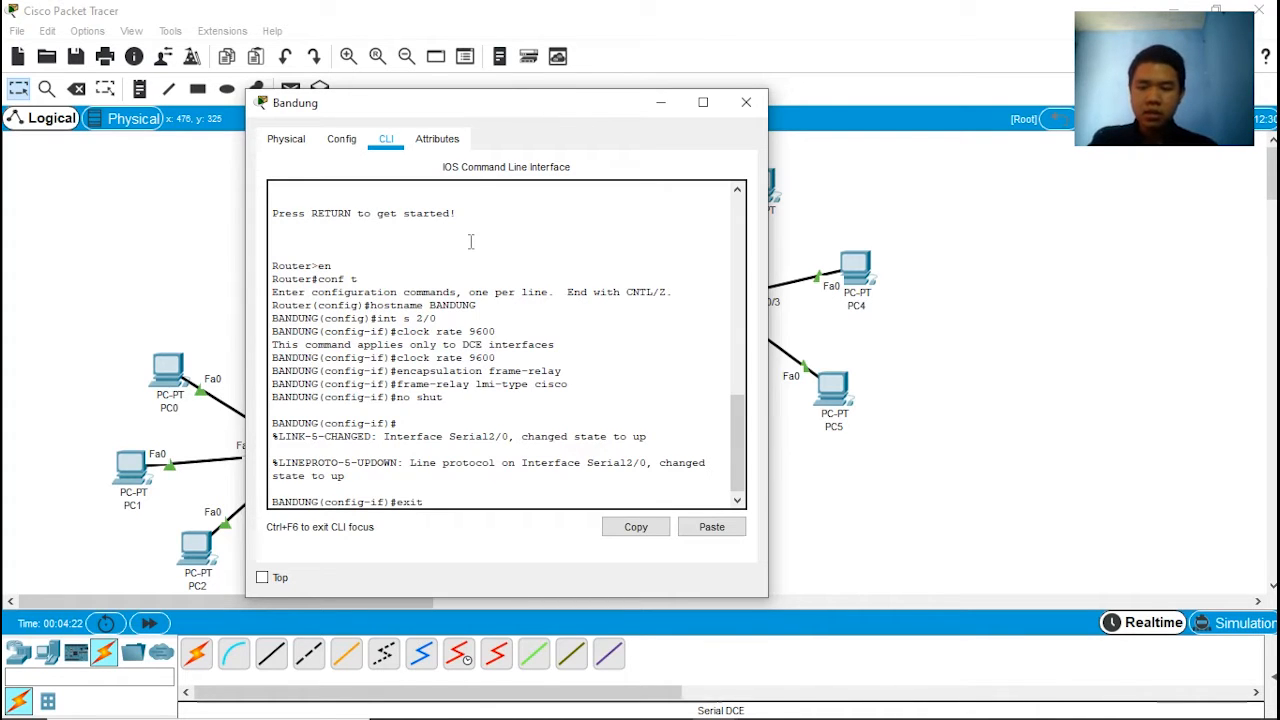
{"action": "type", "text": "t"}
{"action": "key", "text": "Return"}
Step: Create the point-to-point subinterface serial 2/0.1 on the Bandung router
{"action": "type", "text": "inter"}
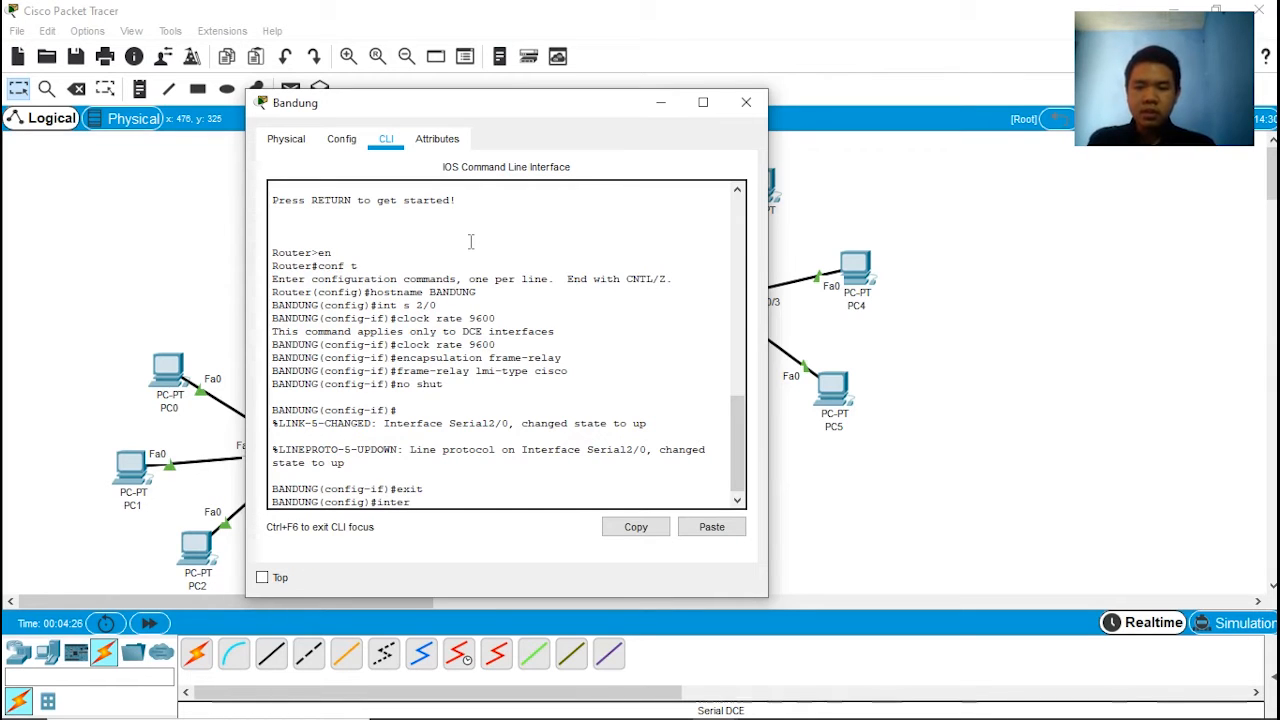
{"action": "type", "text": "face"}
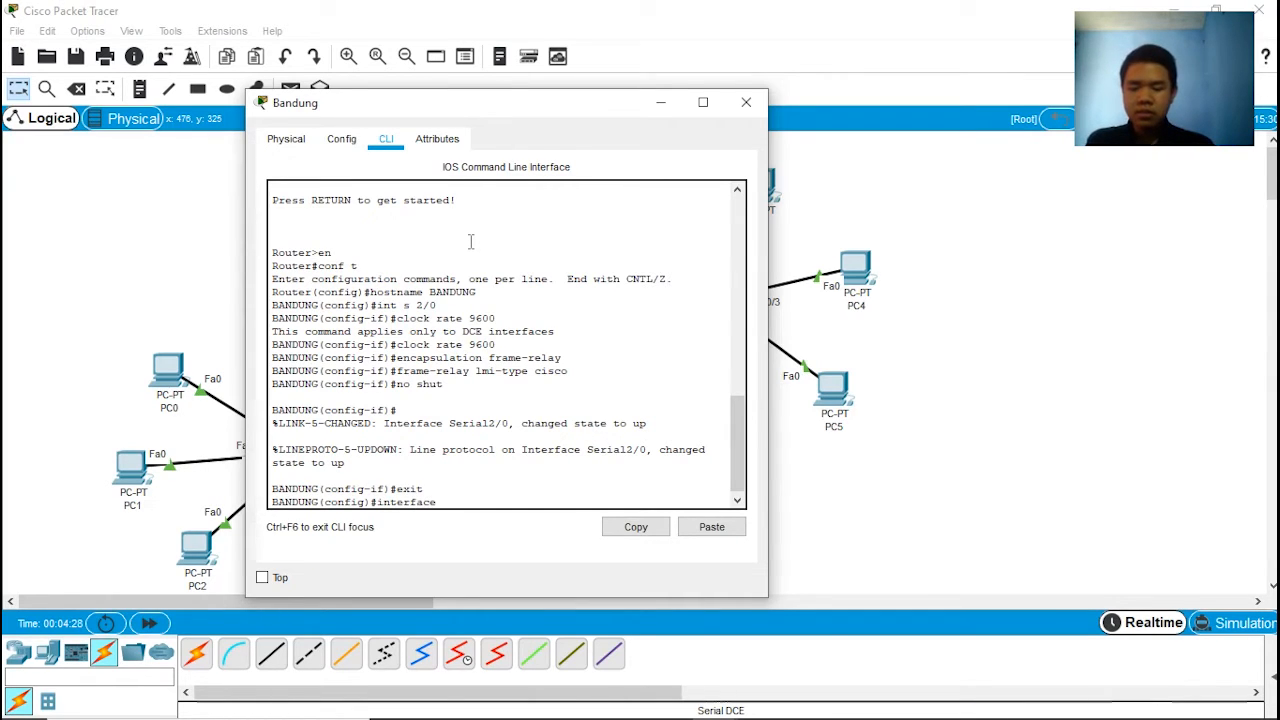
{"action": "type", "text": " s 2"}
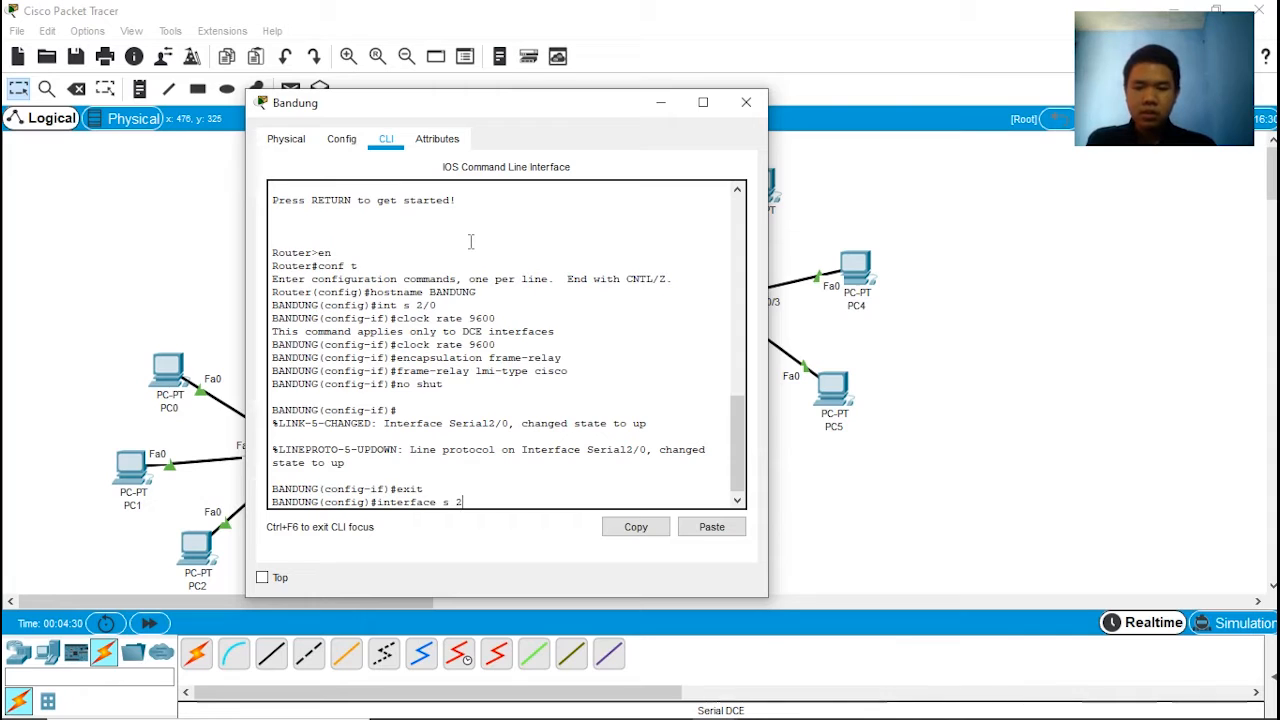
{"action": "type", "text": "/0.1 poi"}
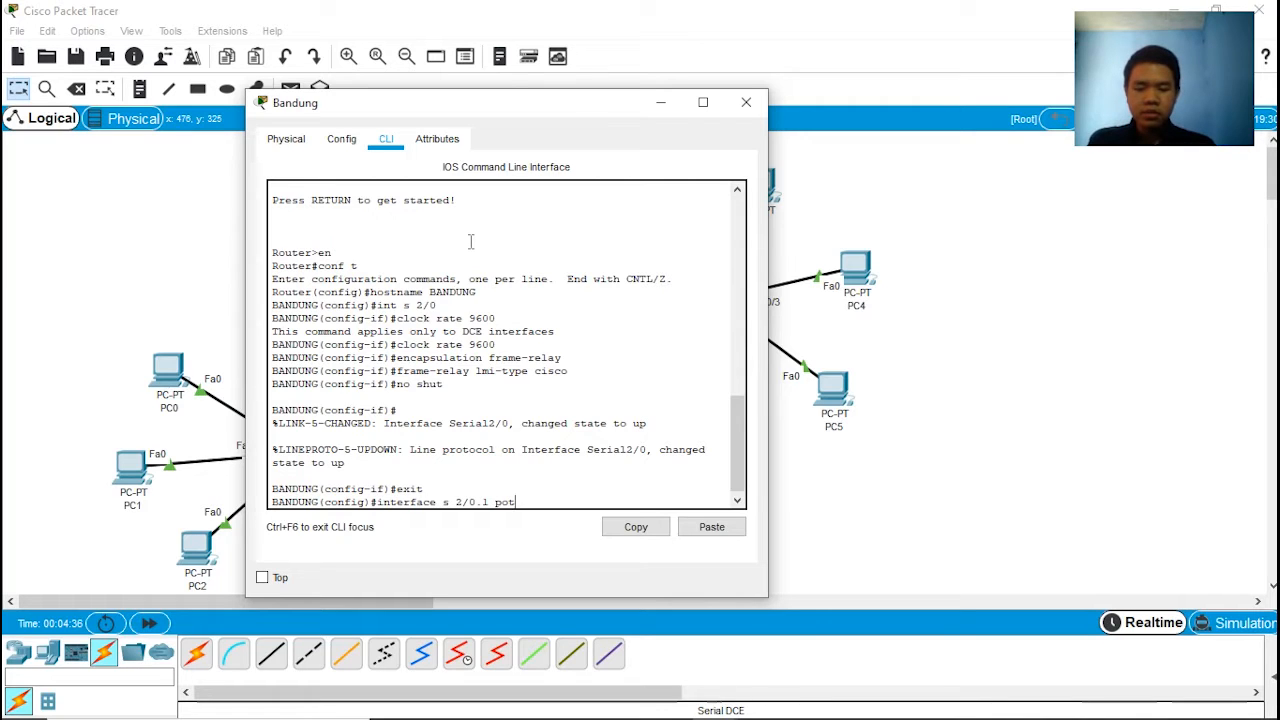
{"action": "type", "text": "nt"}
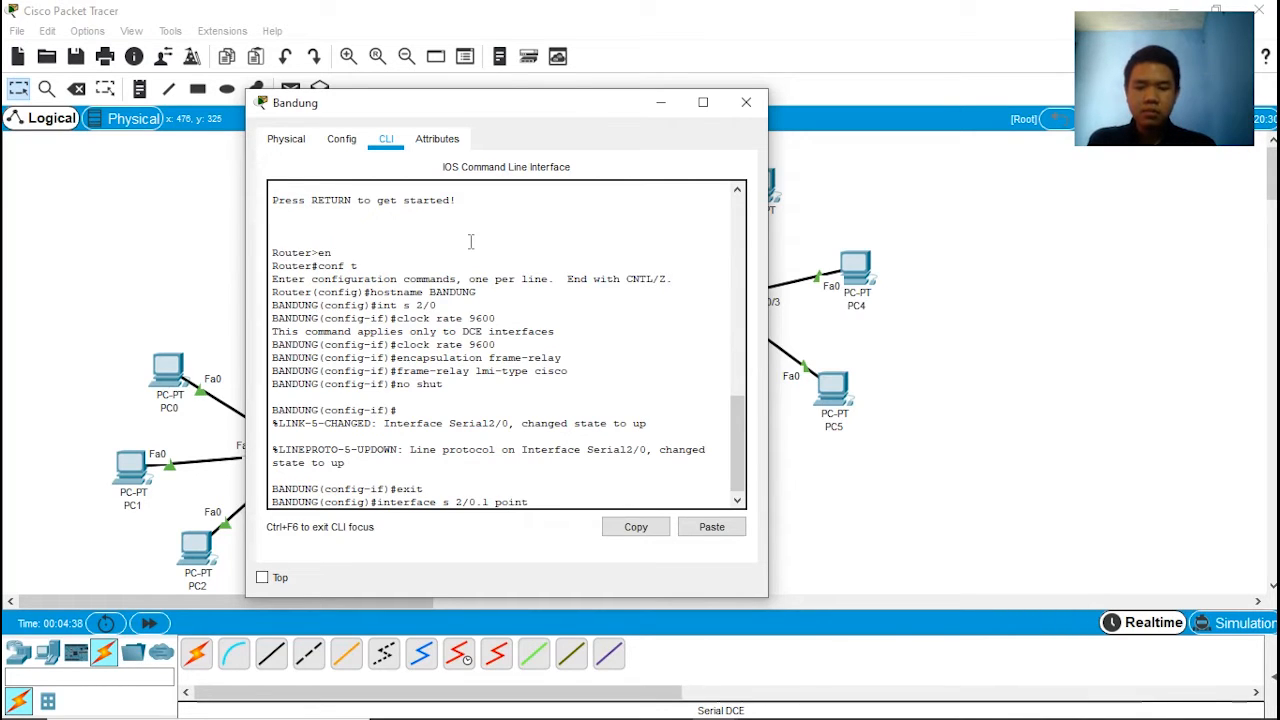
{"action": "type", "text": "-to "}
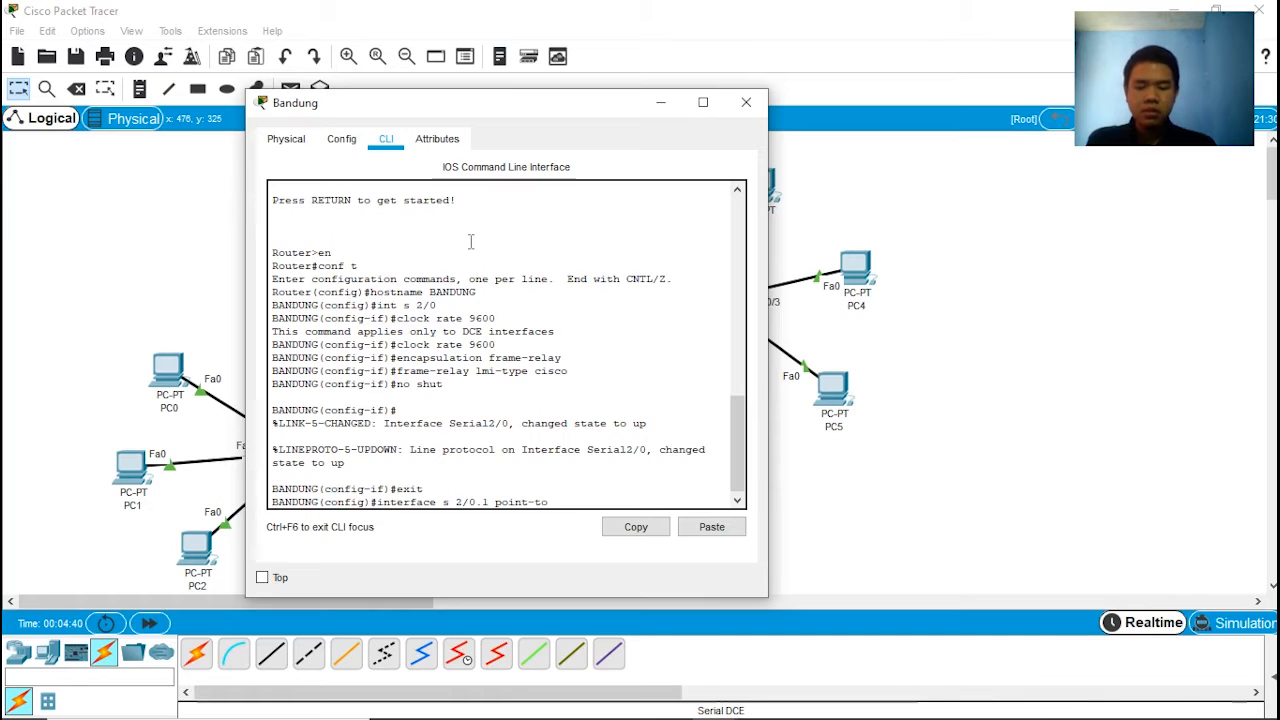
{"action": "type", "text": "-point"}
{"action": "key", "text": "Return"}
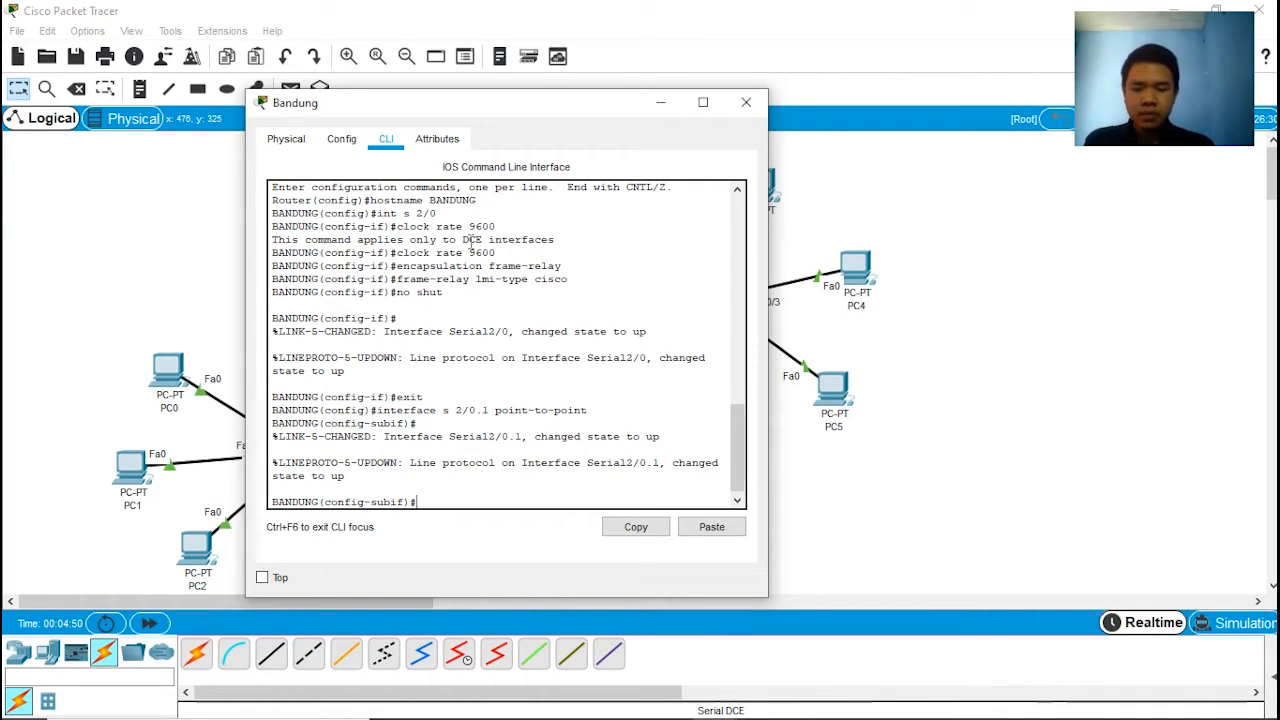
Step: Assign IP address 172.15.15.3 with subnet mask 255.255.255.0 to the serial 2/0.1 subinterface
{"action": "type", "text": "ip address 172.16"}
{"action": "key", "text": "BackSpace"}
{"action": "type", "text": "5.15.3"}
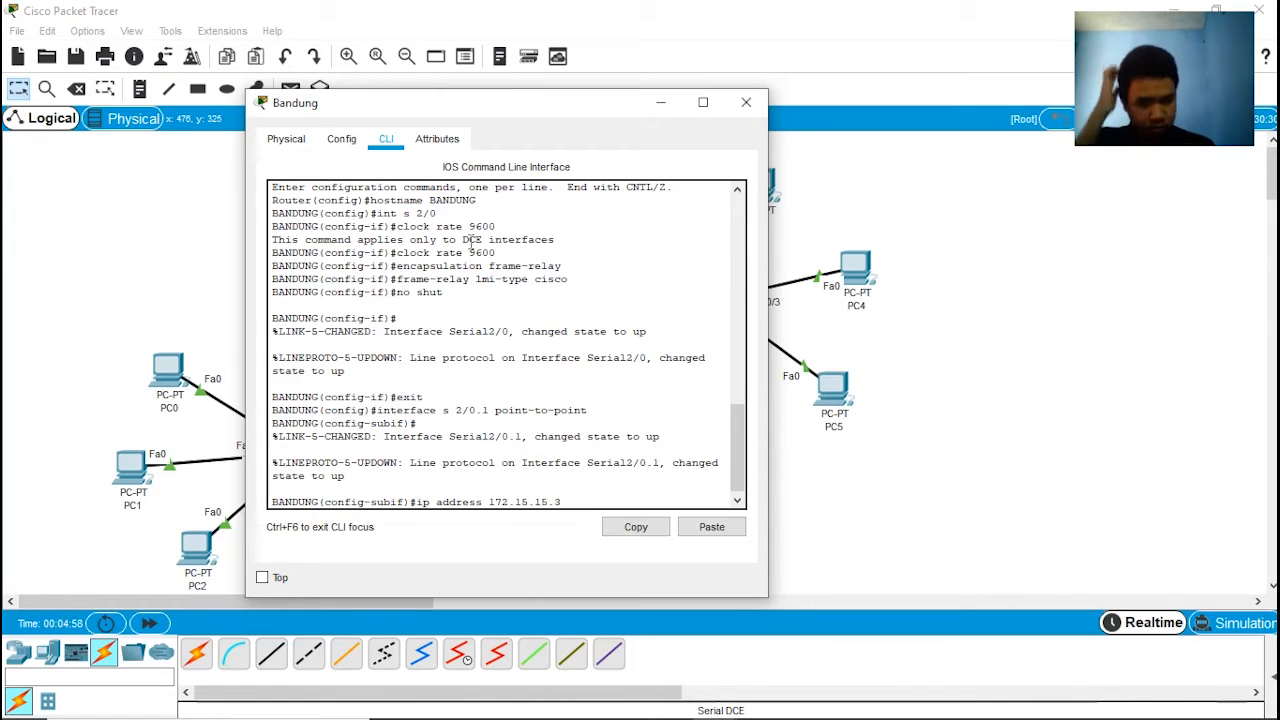
{"action": "type", "text": " 255.2"}
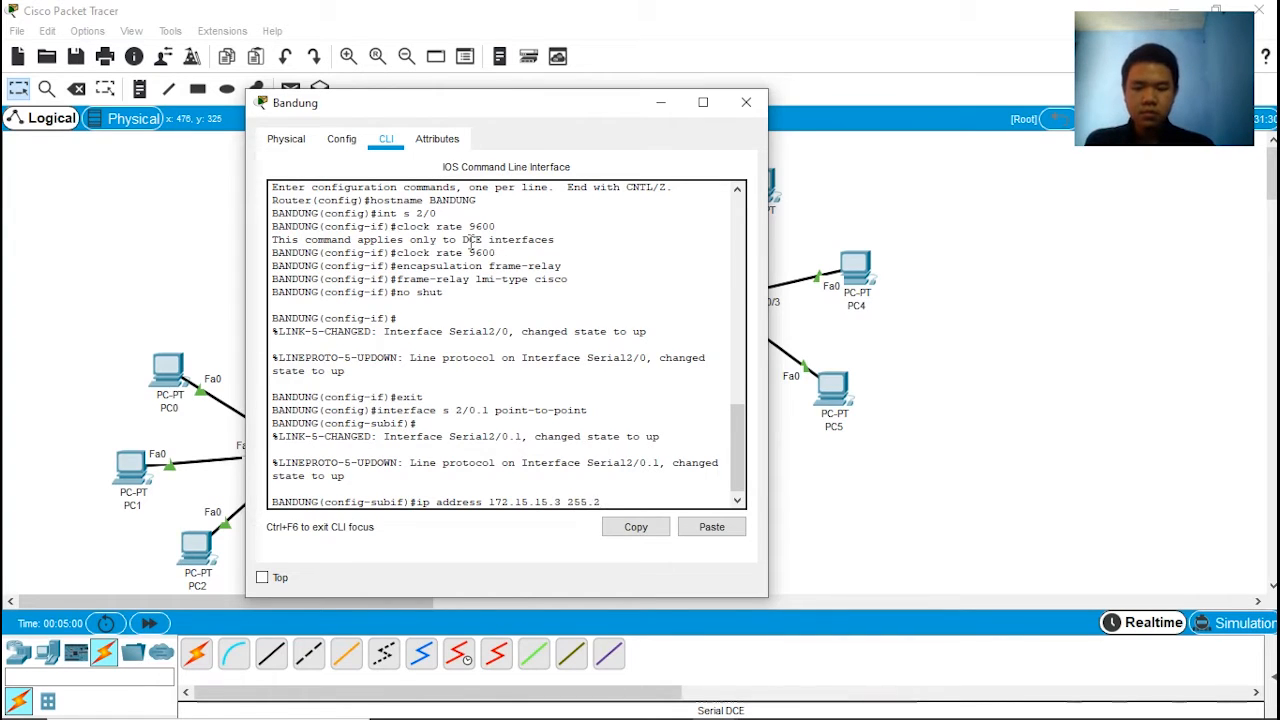
{"action": "type", "text": "55.255.0"}
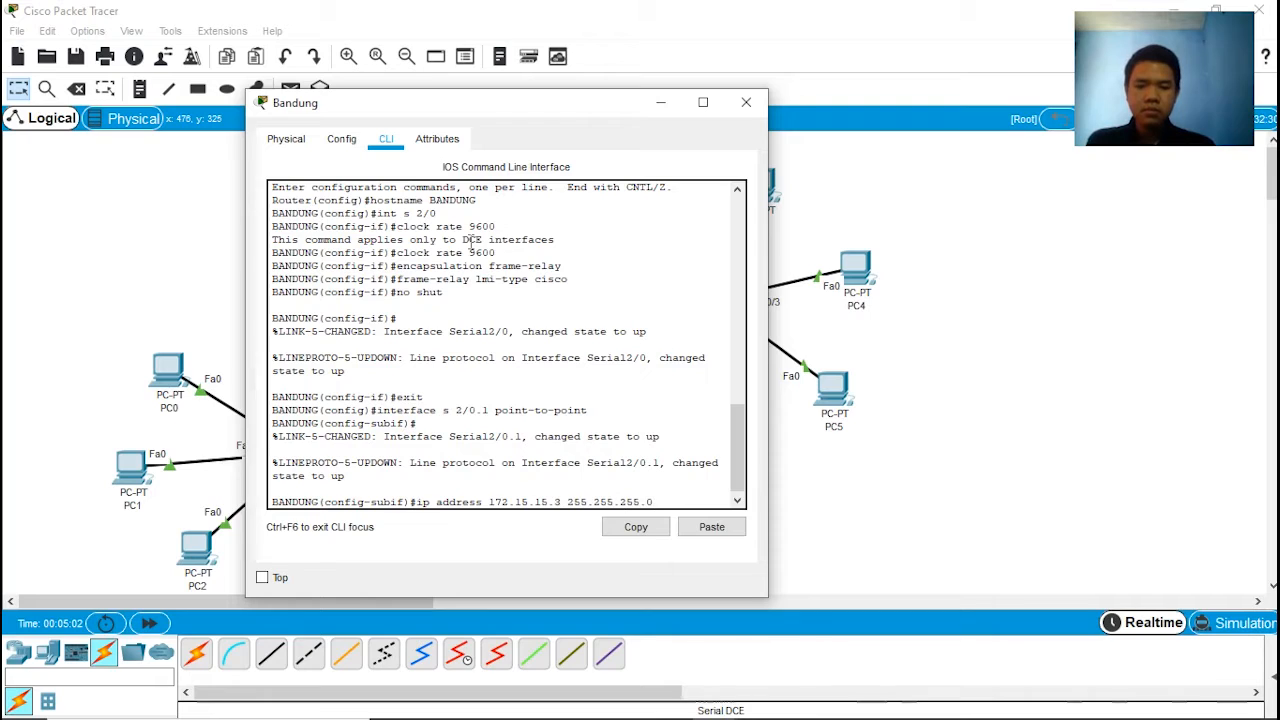
{"action": "key", "text": "Return"}
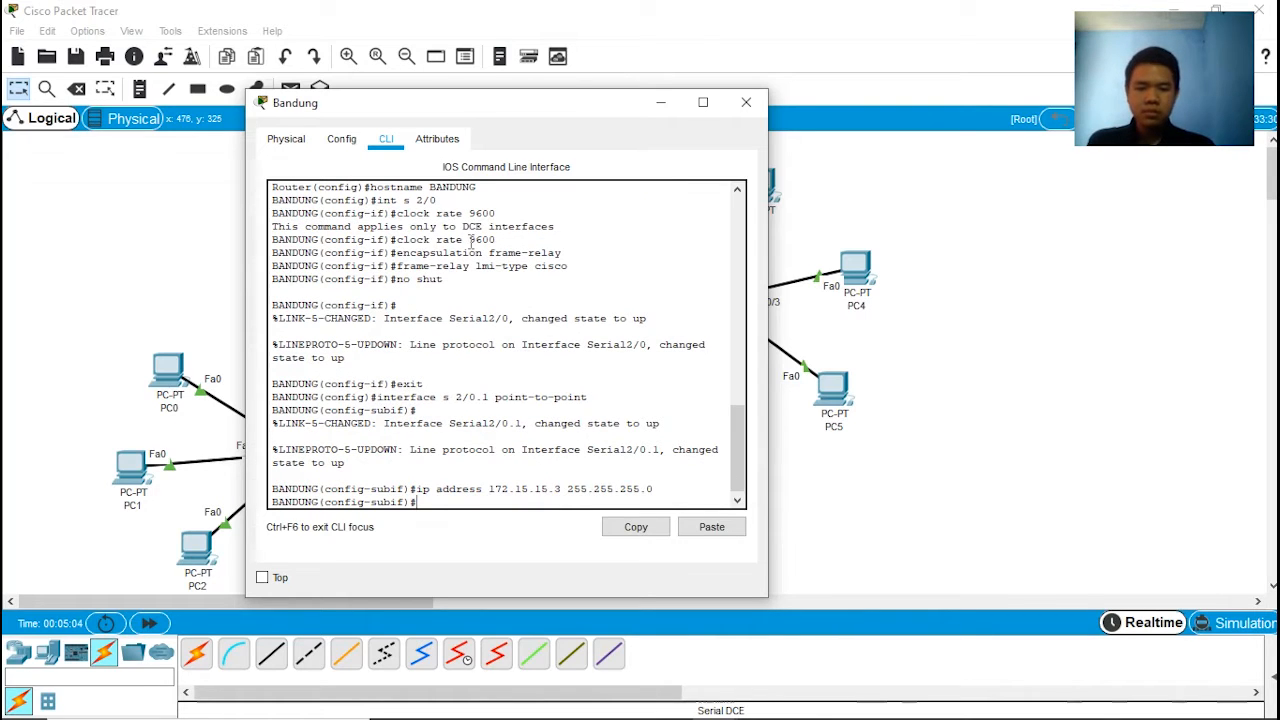
Step: Assign Frame Relay interface DLCI 301 to the serial 2/0.1 subinterface
{"action": "type", "text": "frame-relay"}
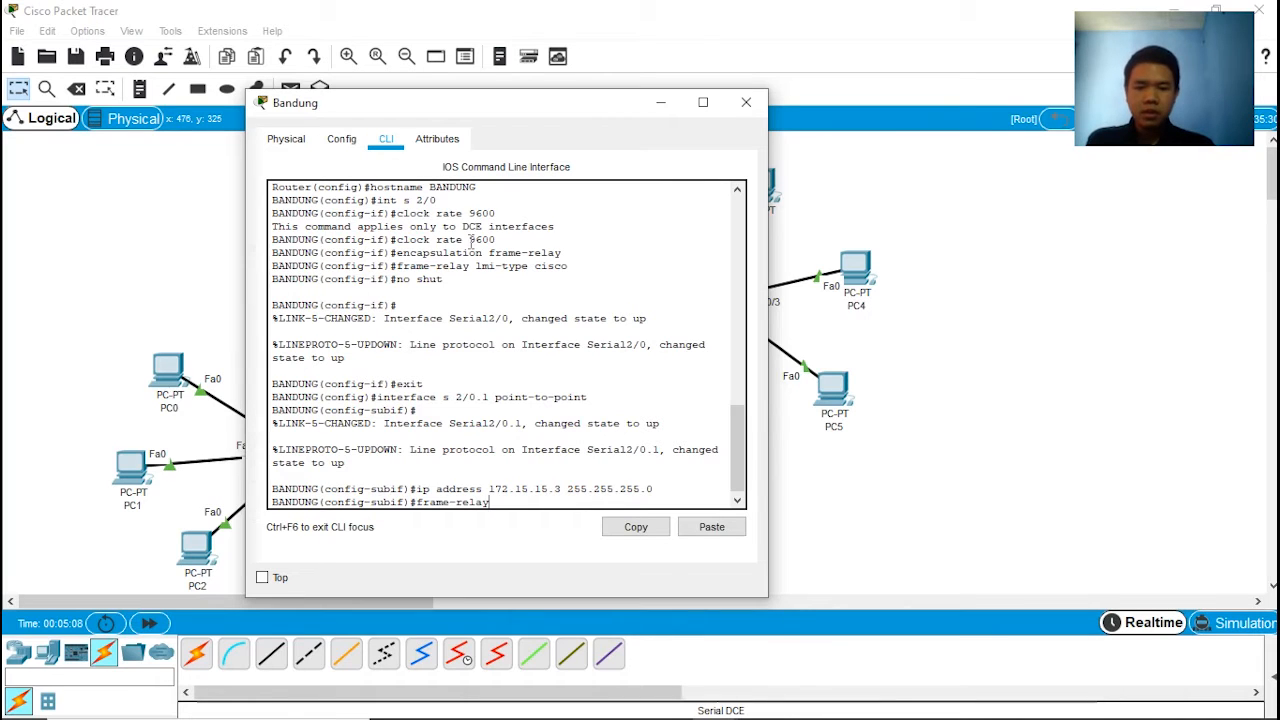
{"action": "type", "text": " int"}
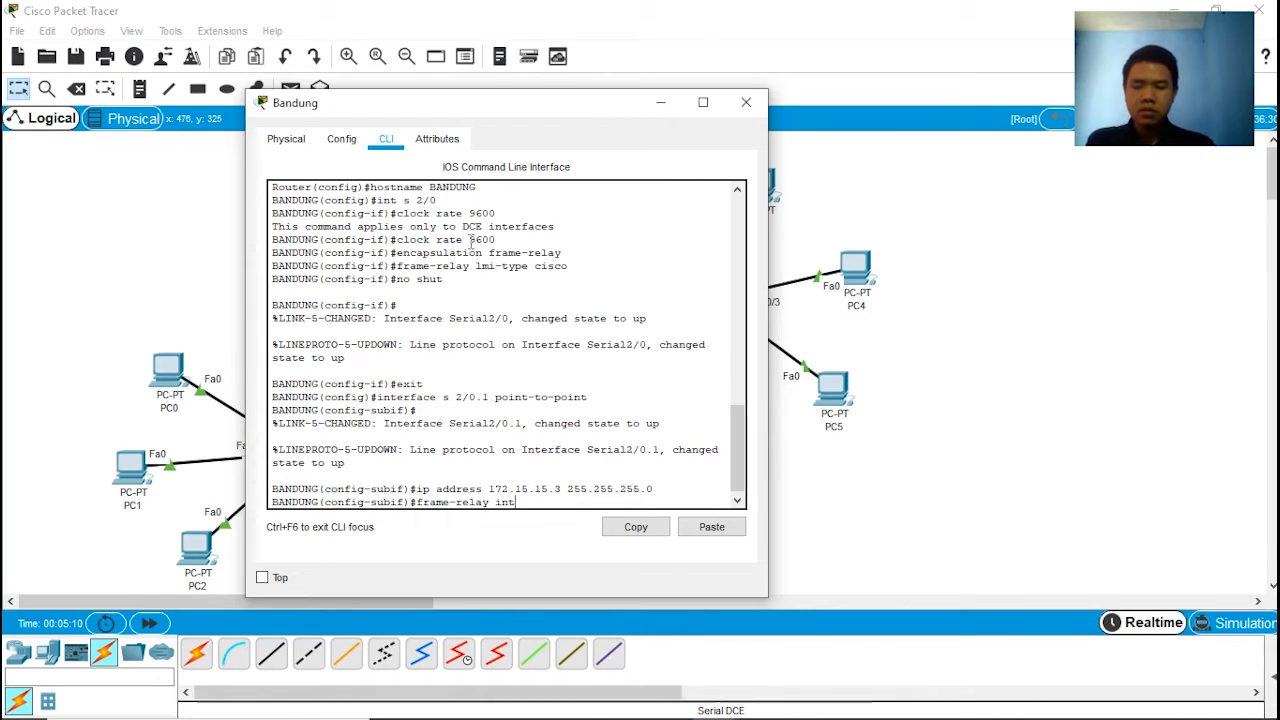
{"action": "type", "text": "erface"}
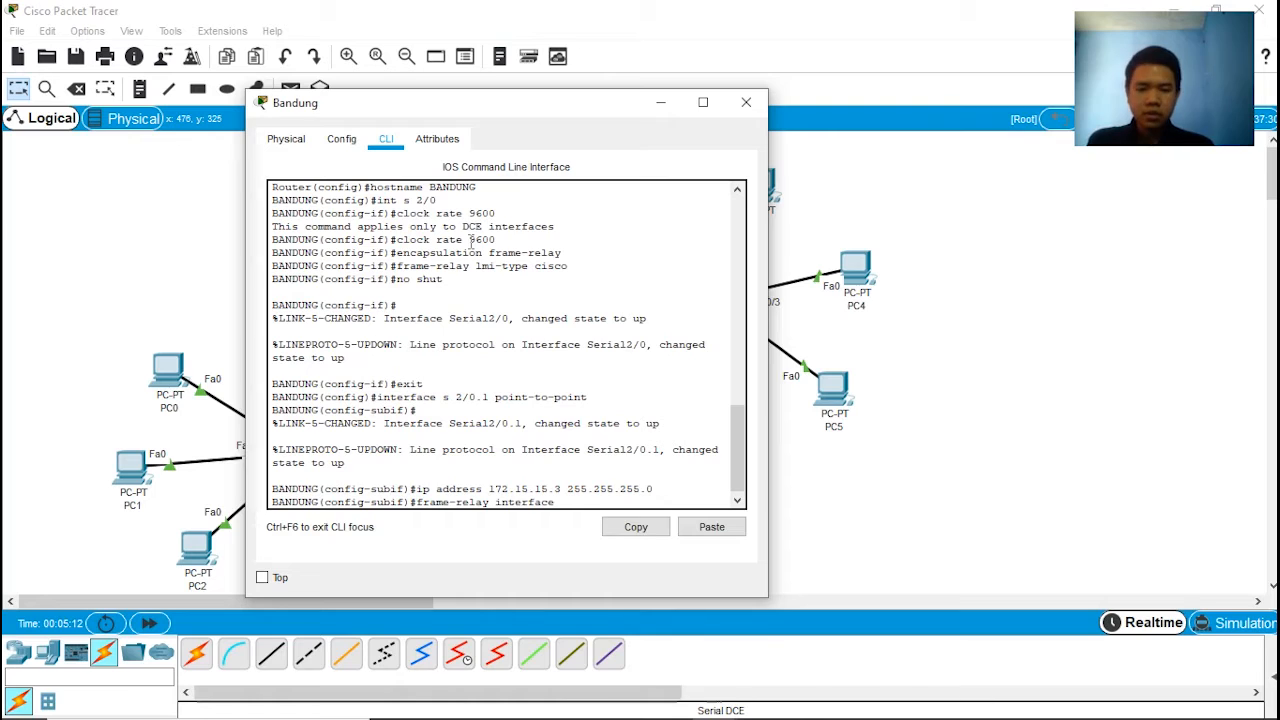
{"action": "type", "text": "-dlci"}
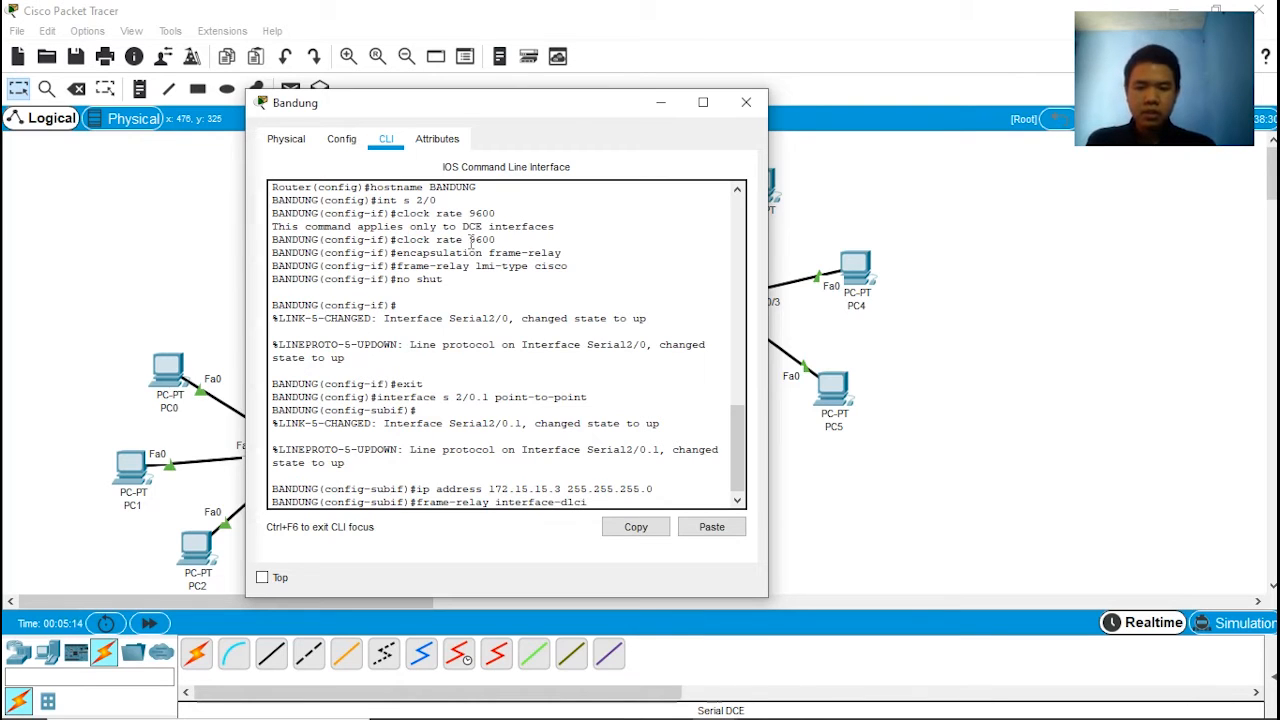
{"action": "type", "text": " 301"}
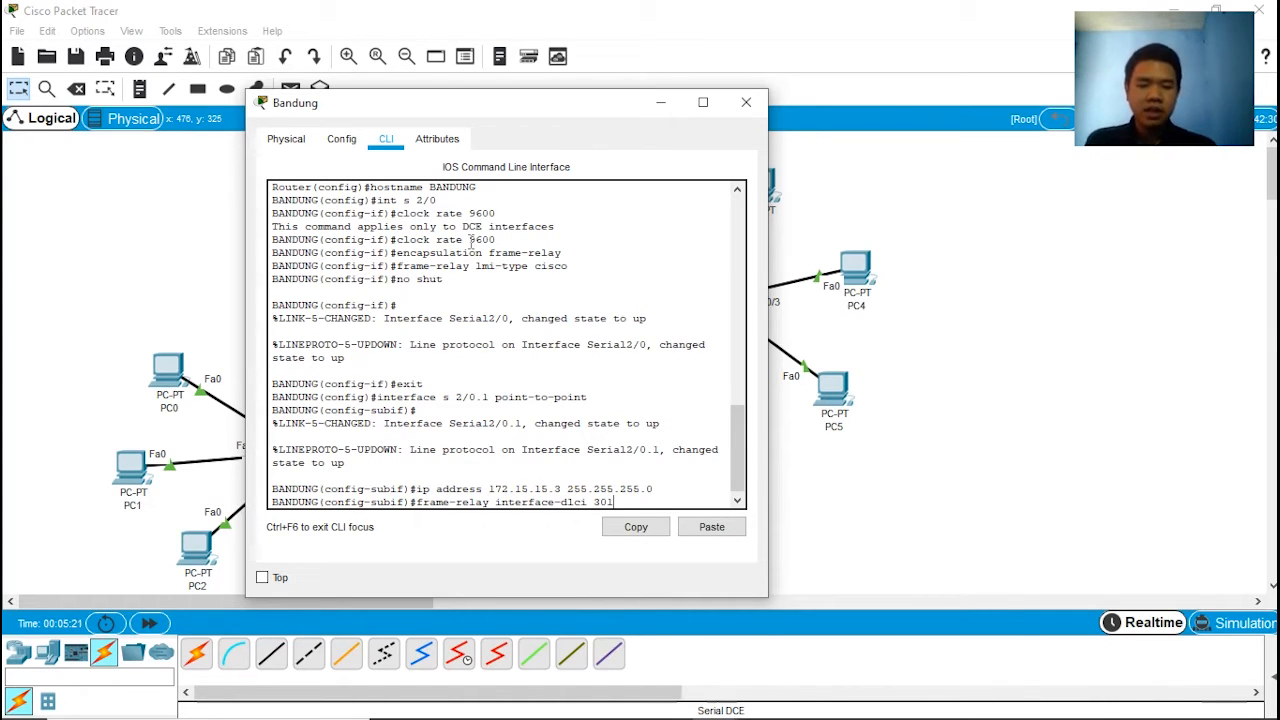
{"action": "key", "text": "Return"}
Step: Enable the serial 2/0.1 subinterface with no shut and exit to global configuration mode
{"action": "type", "text": "no shut"}
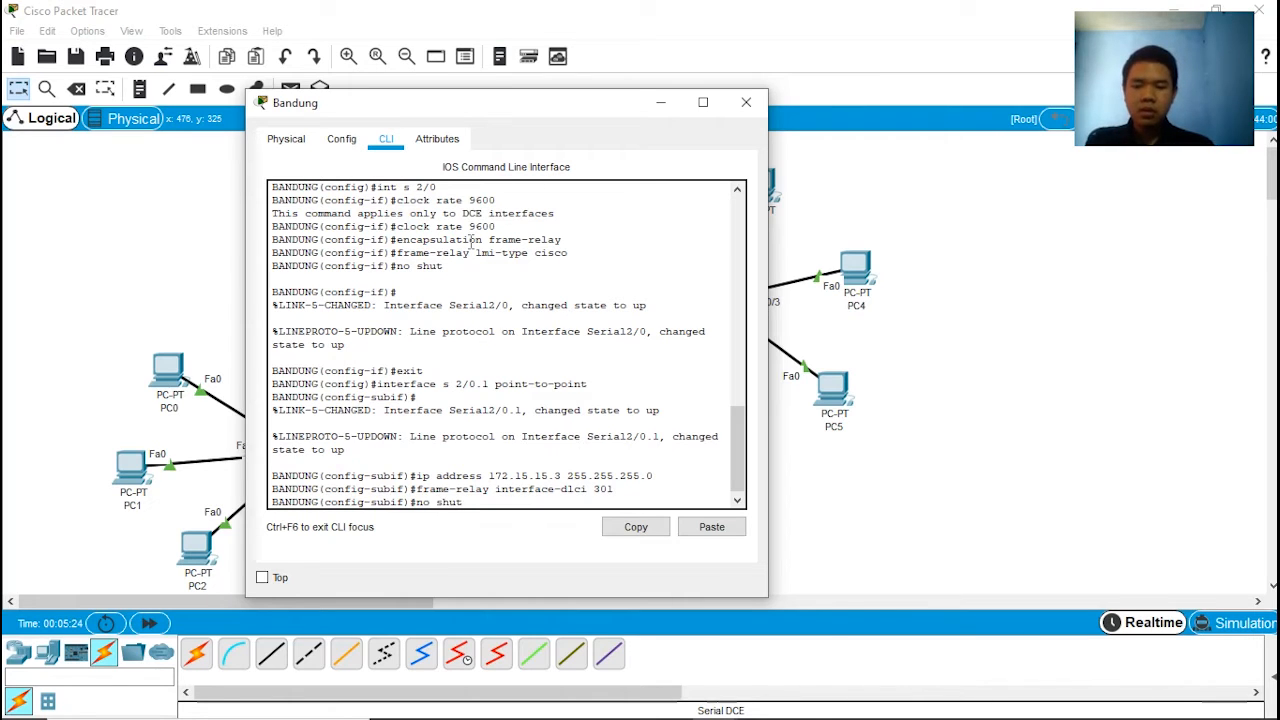
{"action": "key", "text": "Return"}
{"action": "type", "text": "exit"}
{"action": "key", "text": "Return"}
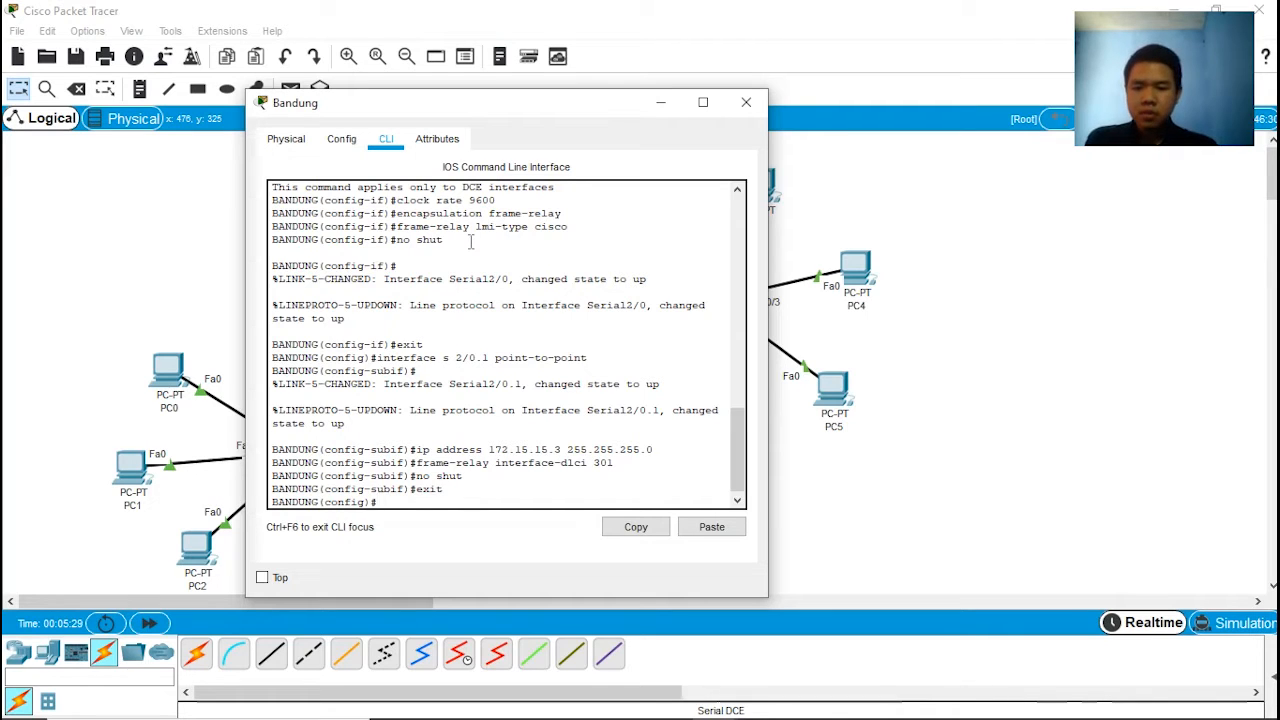
Step: Create a second point-to-point subinterface, serial 2/0.2, on the Bandung router
{"action": "type", "text": "int s 2"}
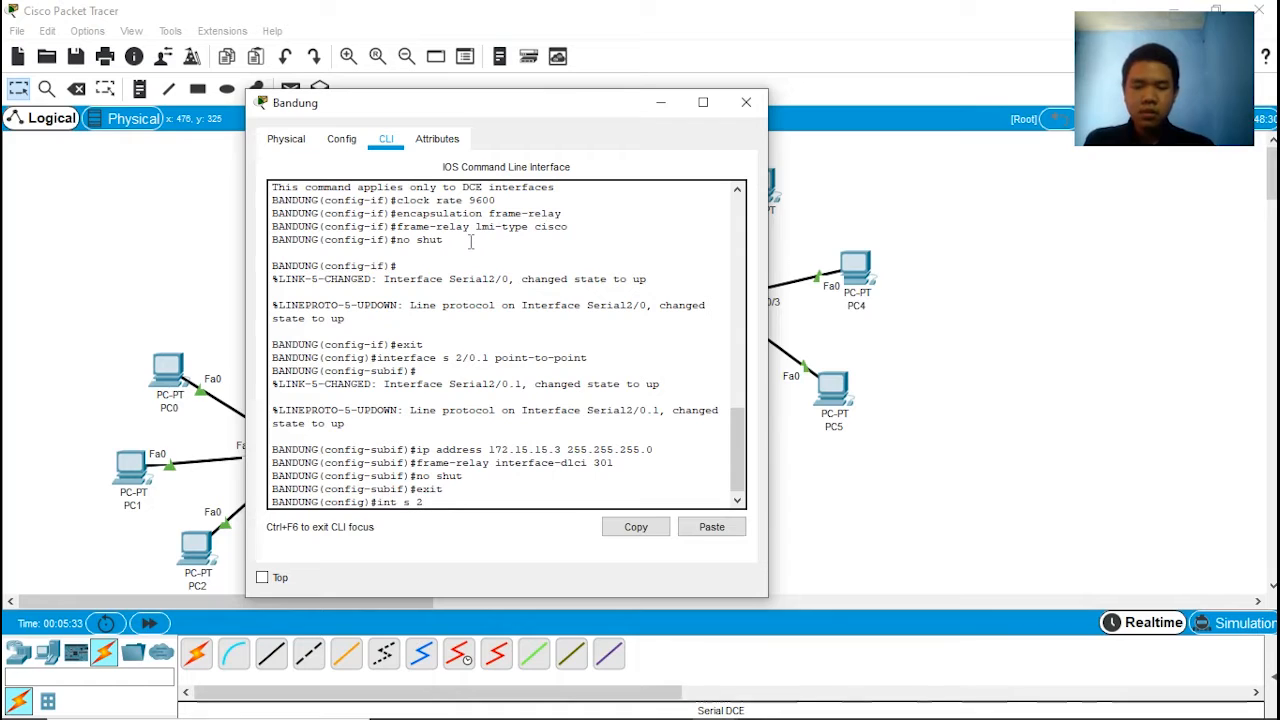
{"action": "type", "text": "/0.2 point-to-"}
{"action": "key", "text": "Tab"}
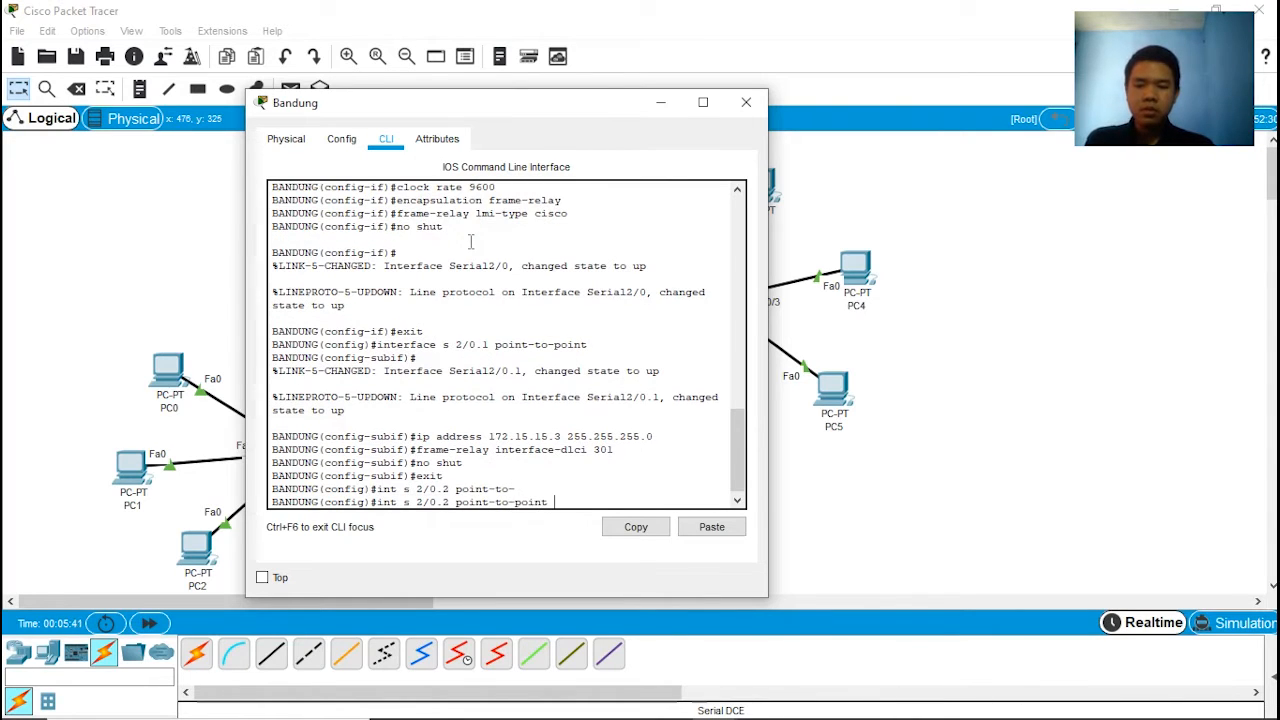
{"action": "key", "text": "Return"}
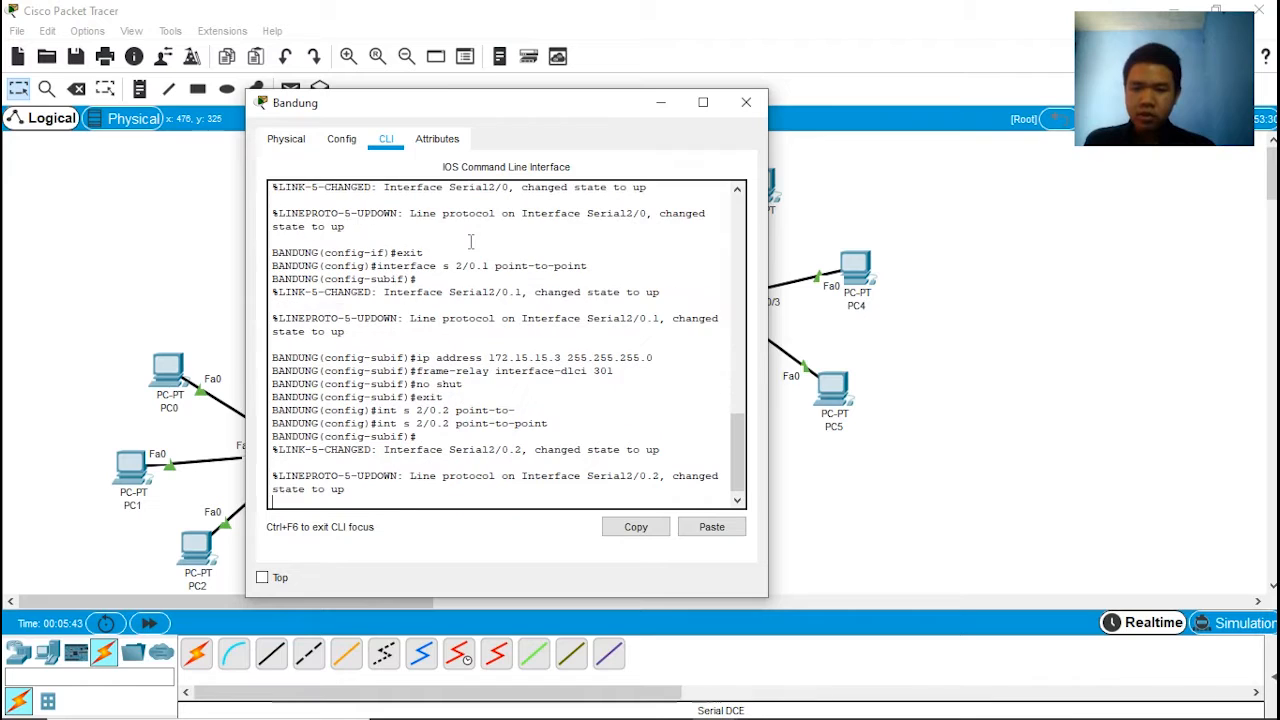
{"action": "key", "text": "Return"}
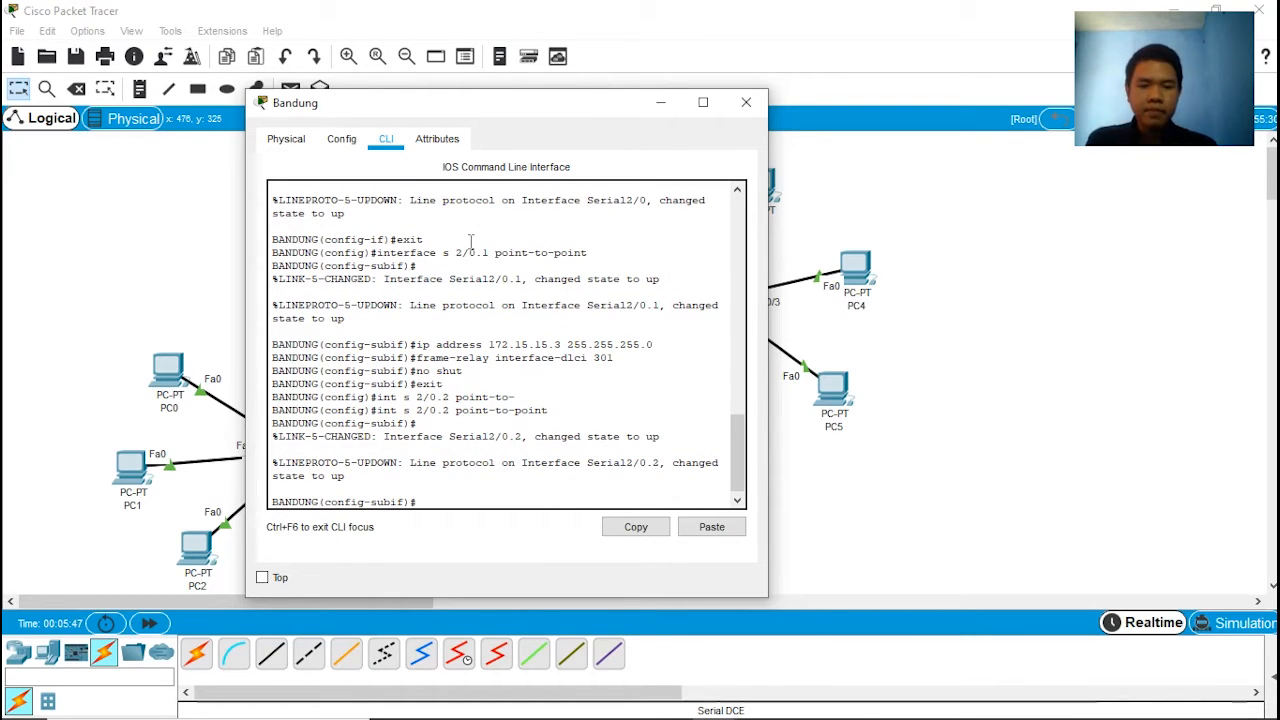
Step: Assign IP address 172.18.18.3 with subnet mask 255.255.255.0 to the serial 2/0.2 subinterface
{"action": "type", "text": "ip a"}
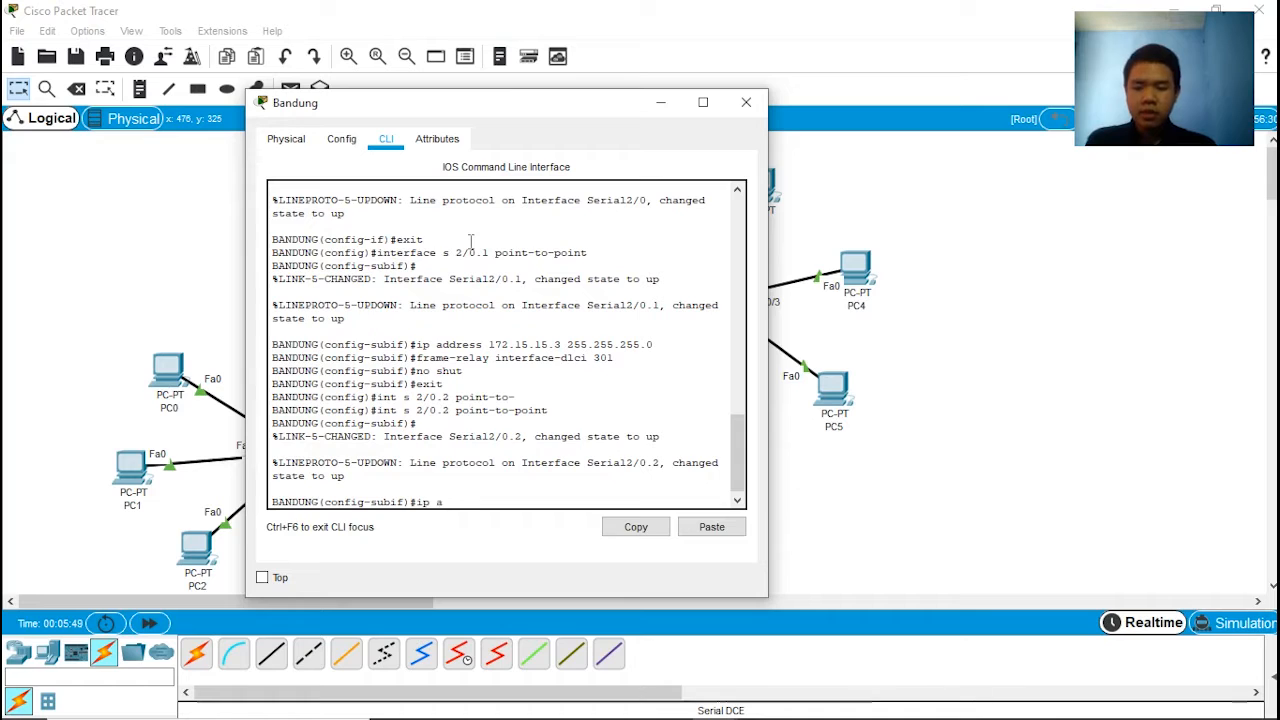
{"action": "type", "text": "ddress 17"}
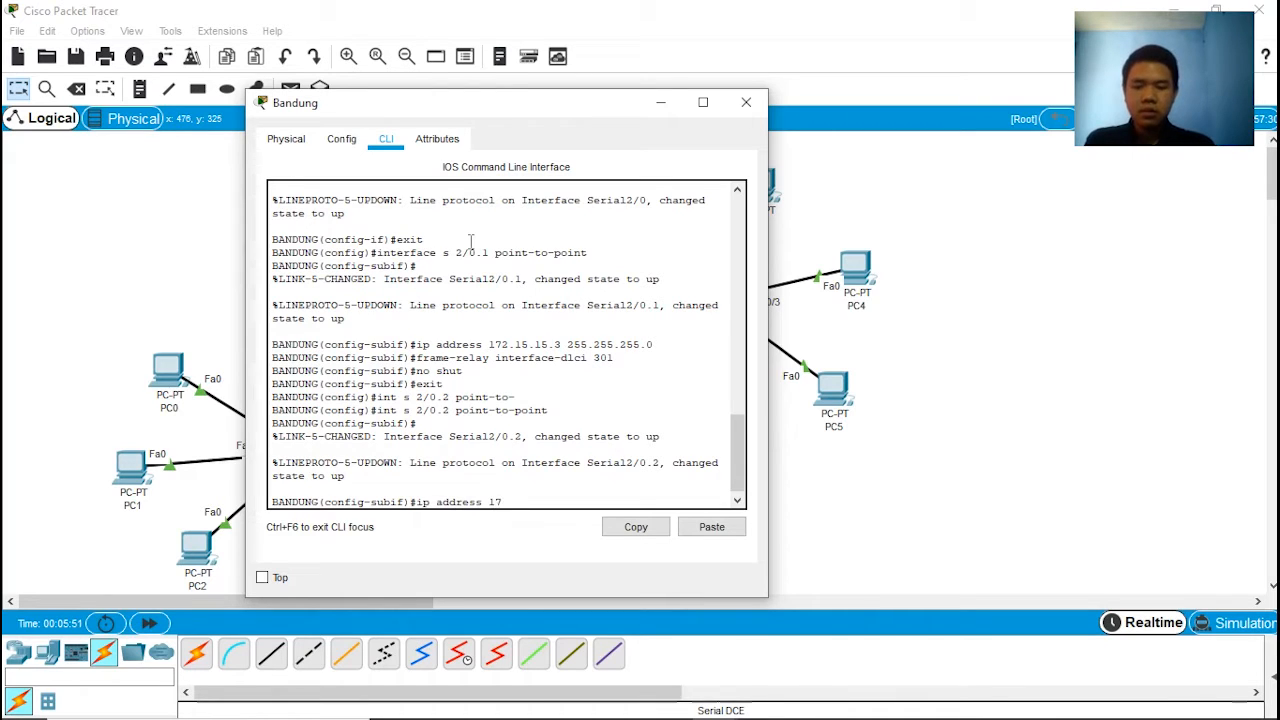
{"action": "type", "text": "2.18."}
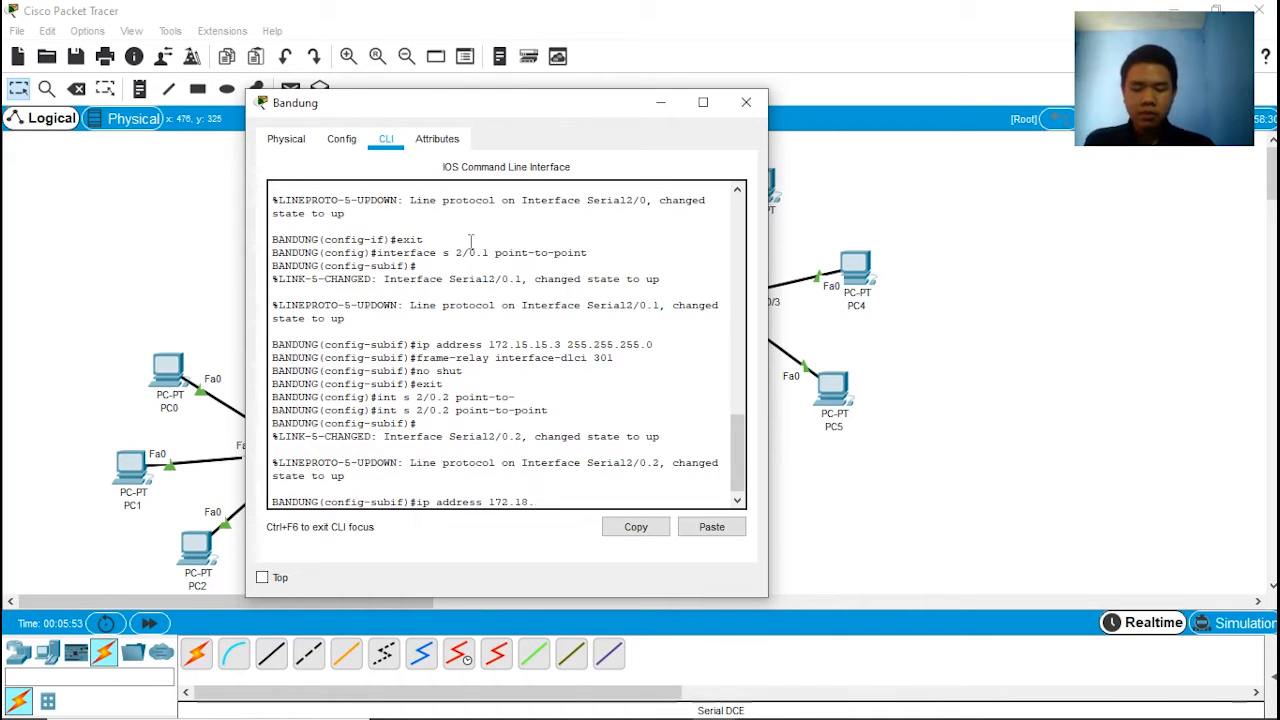
{"action": "type", "text": "18."}
{"action": "type", "text": "3 2"}
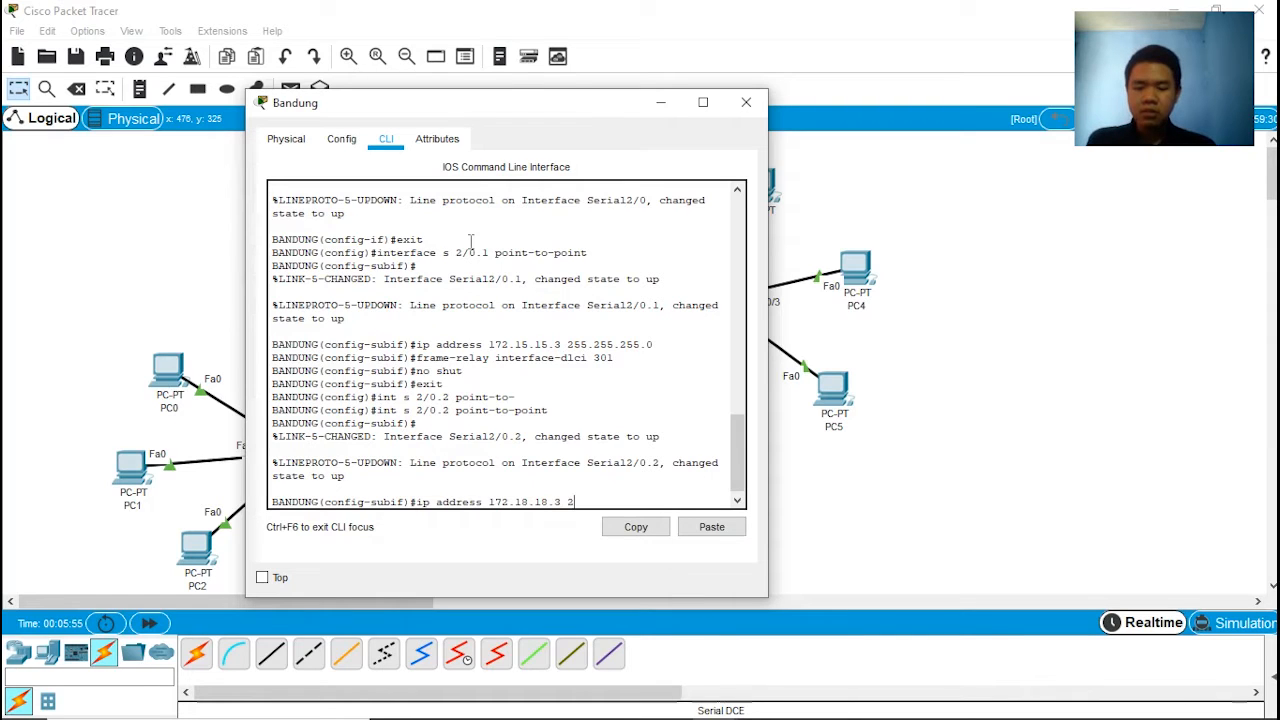
{"action": "type", "text": "55.255.255.25"}
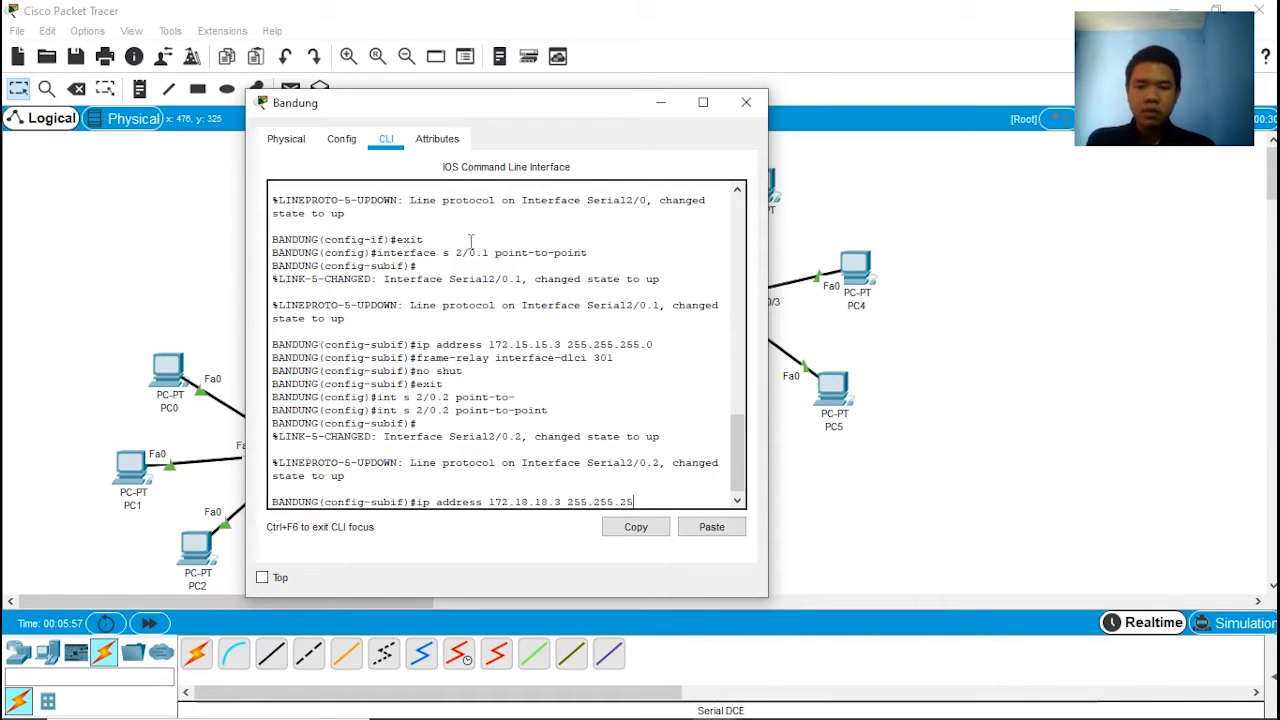
{"action": "type", "text": "0"}
{"action": "key", "text": "Return"}
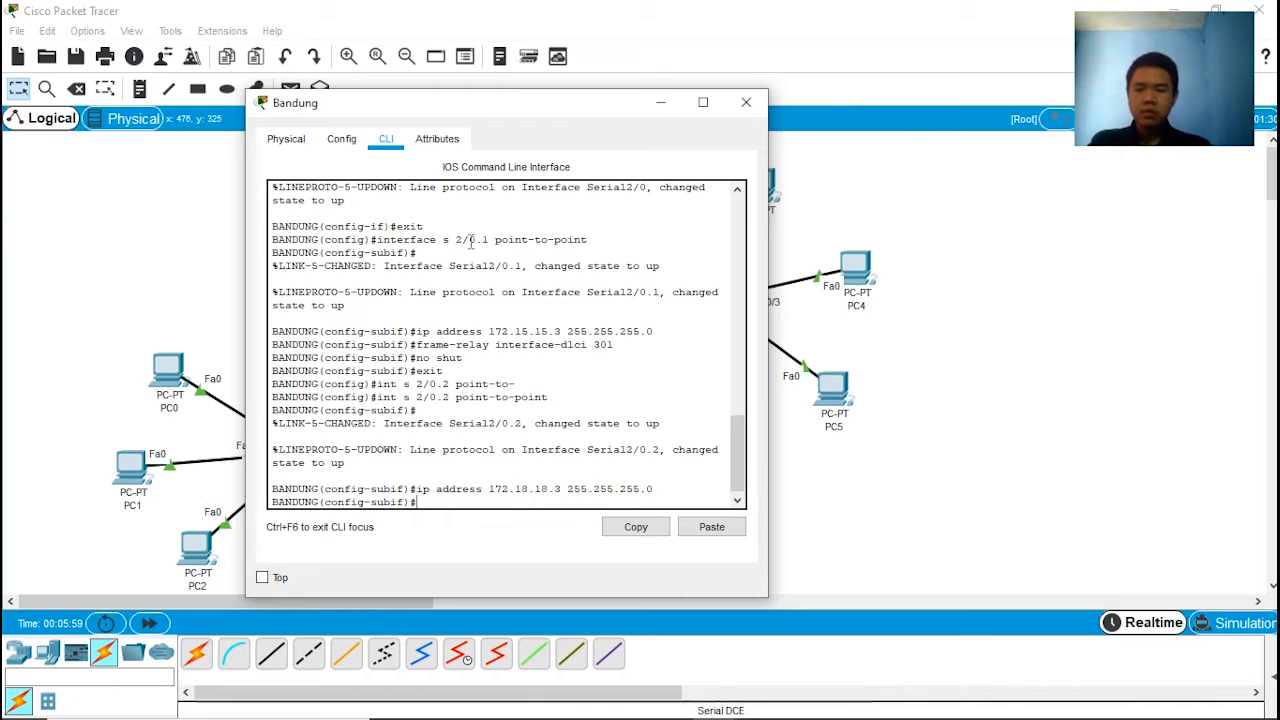
Step: Assign Frame Relay interface DLCI 302 to the serial 2/0.2 subinterface
{"action": "type", "text": "frame"}
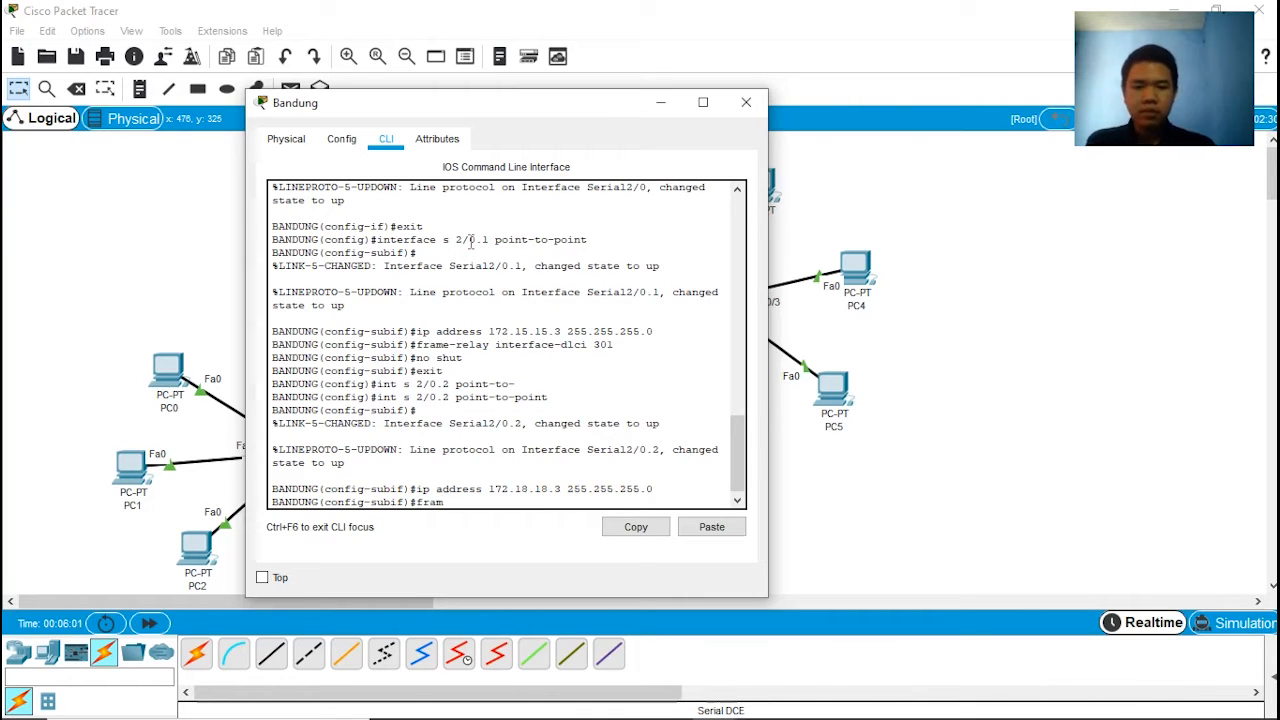
{"action": "key", "text": "Tab"}
{"action": "type", "text": "inter"}
{"action": "key", "text": "Tab"}
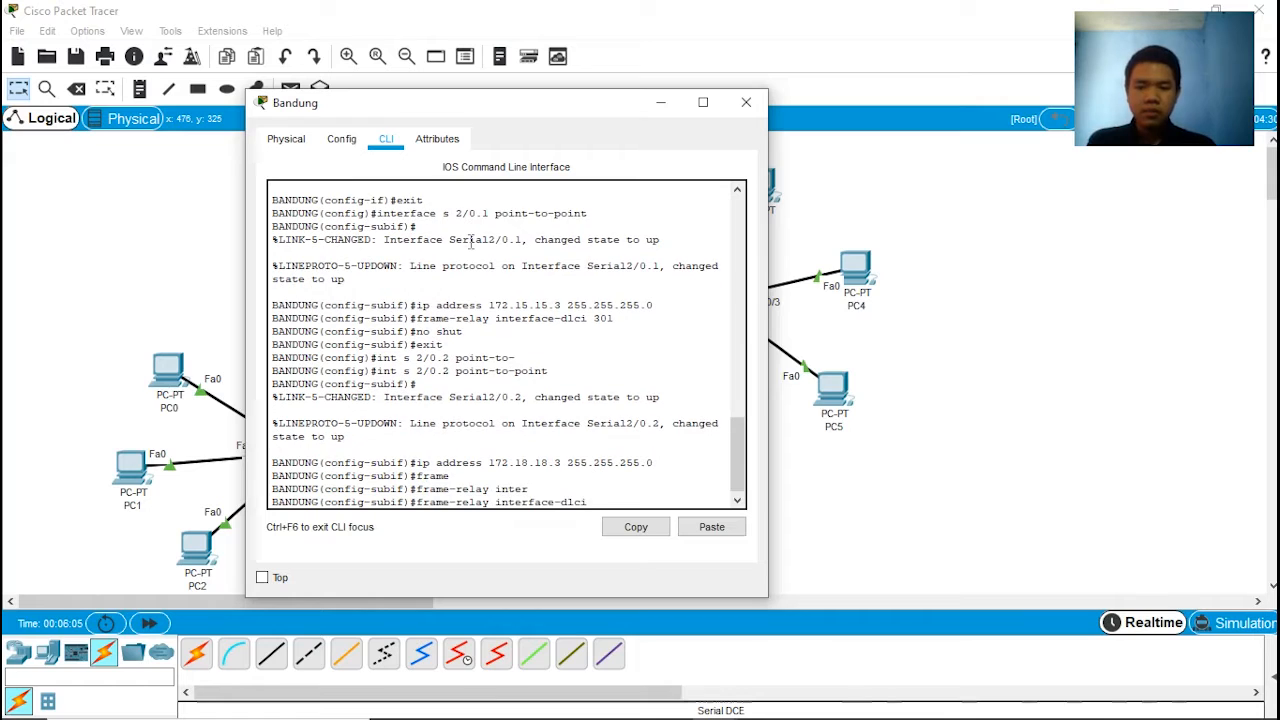
{"action": "type", "text": "302"}
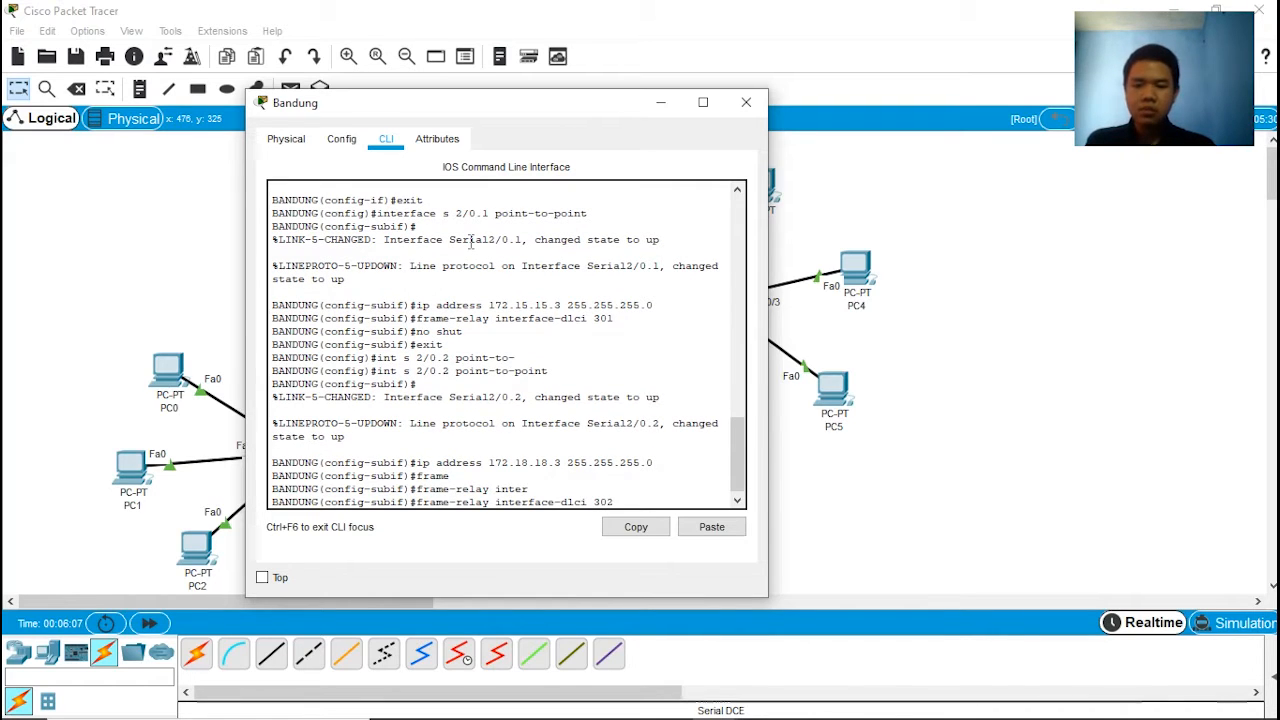
{"action": "key", "text": "Return"}
Step: Enable the serial 2/0.2 subinterface with no shut and exit to global configuration mode
{"action": "type", "text": "no"}
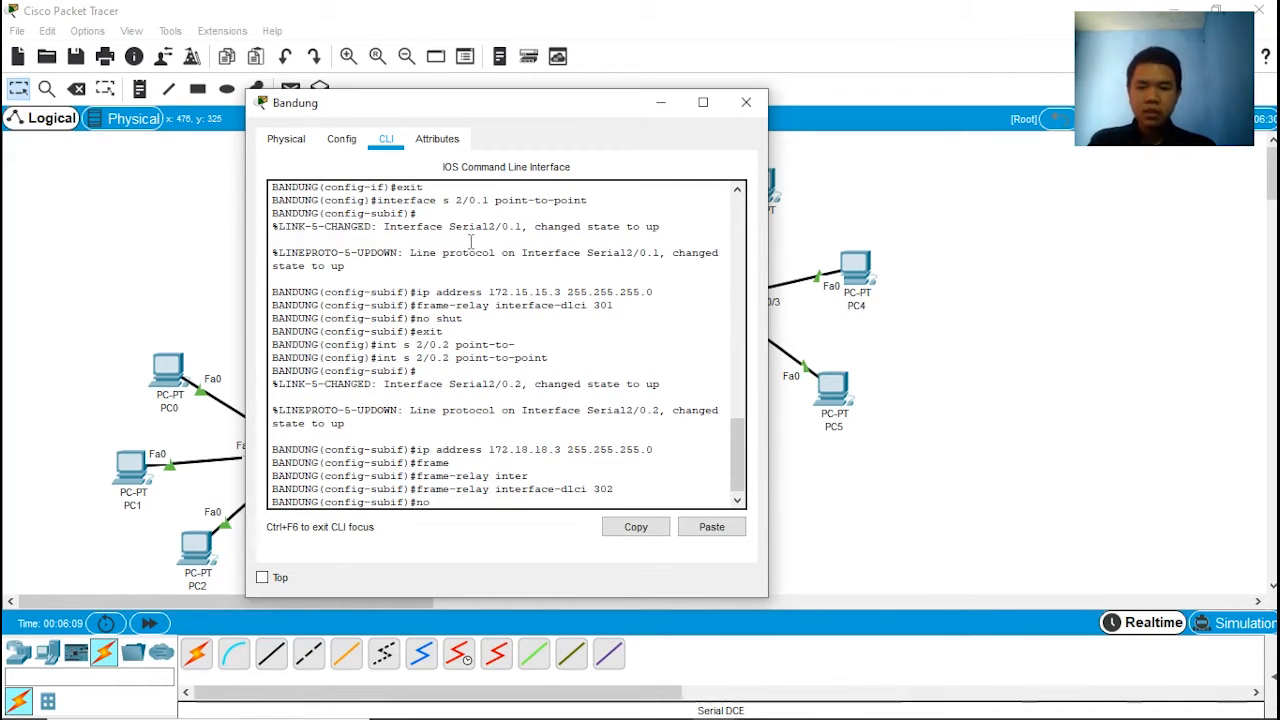
{"action": "type", "text": " shut"}
{"action": "key", "text": "Return"}
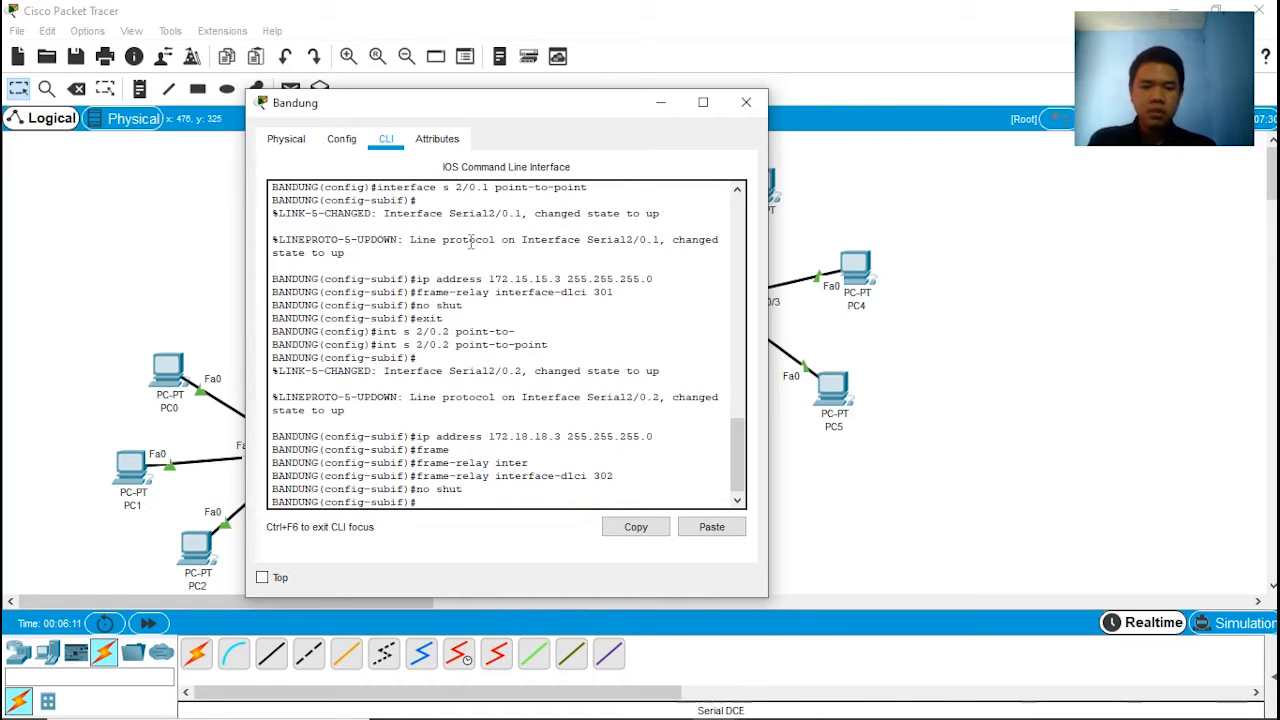
{"action": "type", "text": "exit"}
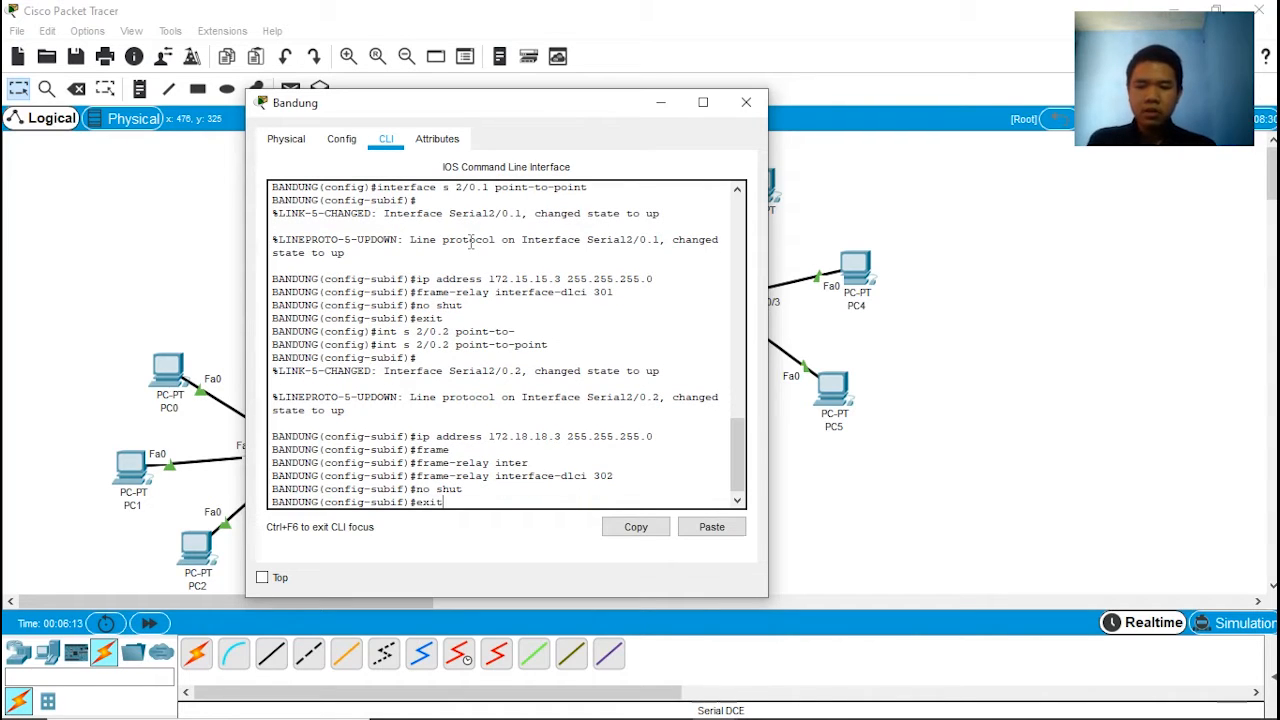
{"action": "key", "text": "Return"}
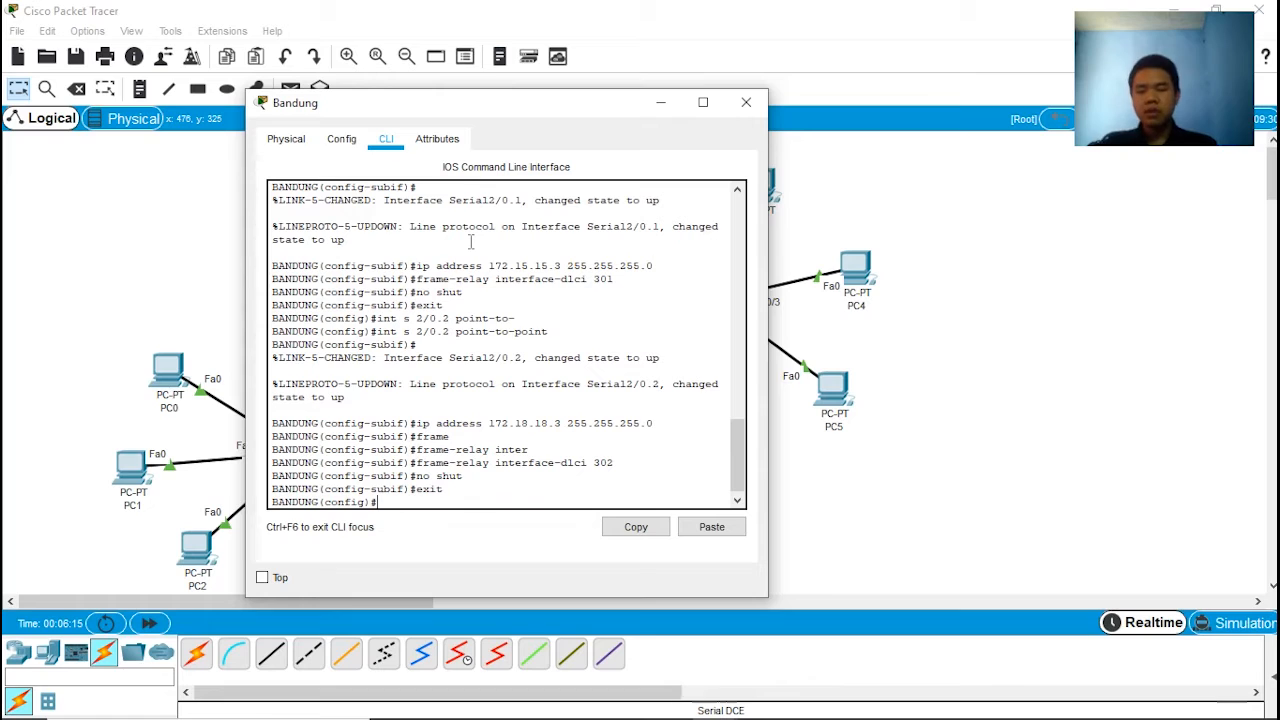
Step: Add a static route on the Bandung router to network 192.168.1.0, mask 255.255.255.0, through next hop 172.18.18.2
{"action": "type", "text": "ip r"}
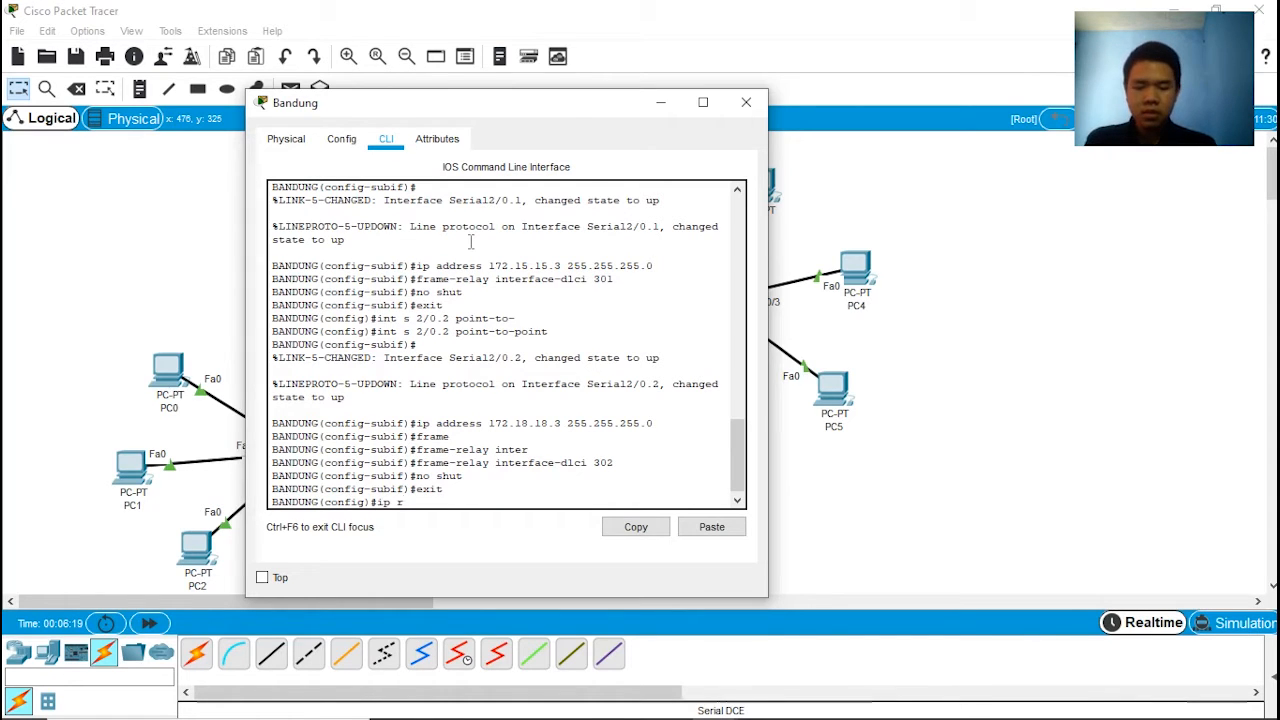
{"action": "type", "text": "oute 19"}
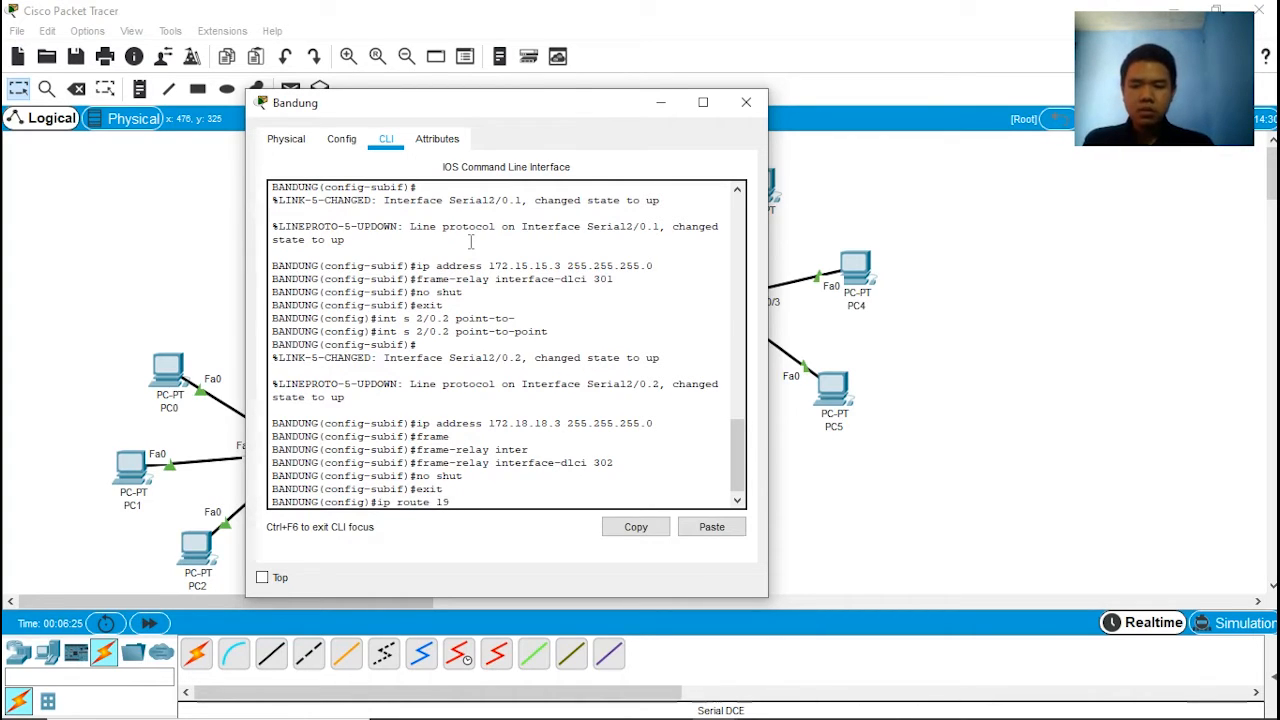
{"action": "type", "text": "6.168"}
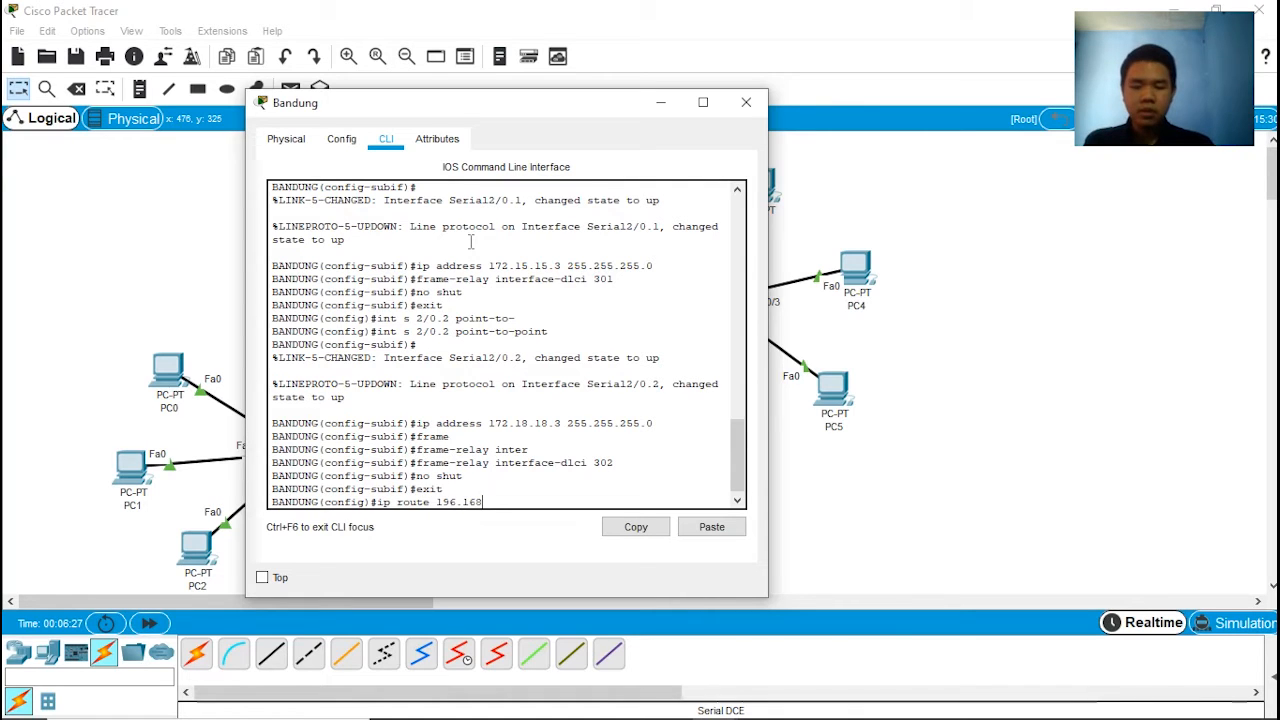
{"action": "key", "text": "BackSpace"}
{"action": "key", "text": "BackSpace"}
{"action": "key", "text": "BackSpace"}
{"action": "key", "text": "BackSpace"}
{"action": "key", "text": "BackSpace"}
{"action": "type", "text": "2.16"}
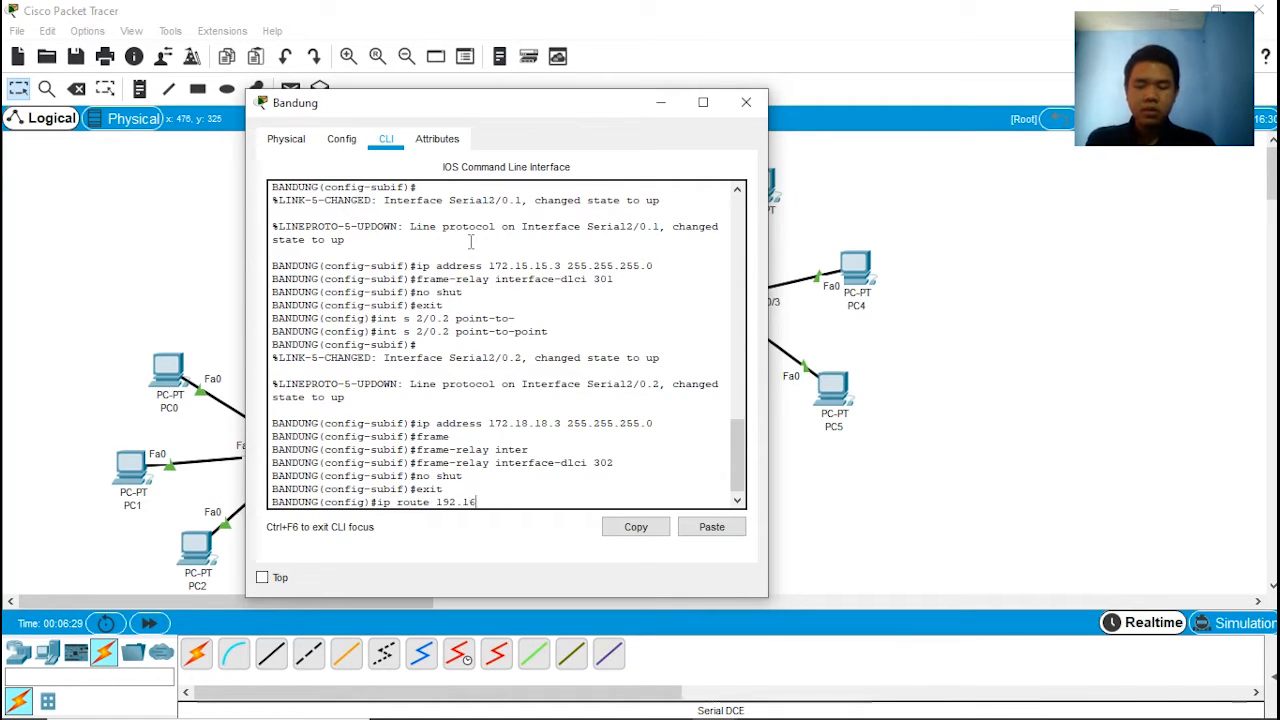
{"action": "type", "text": "8.1."}
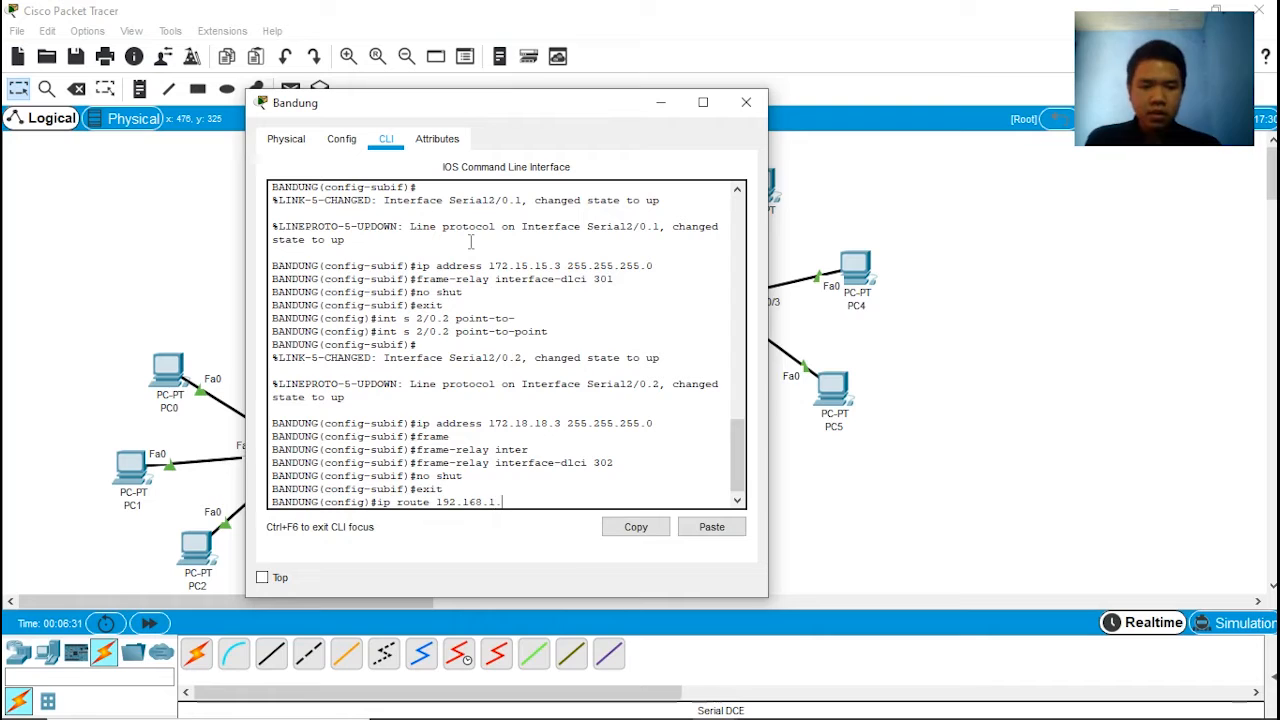
{"action": "type", "text": "0 255"}
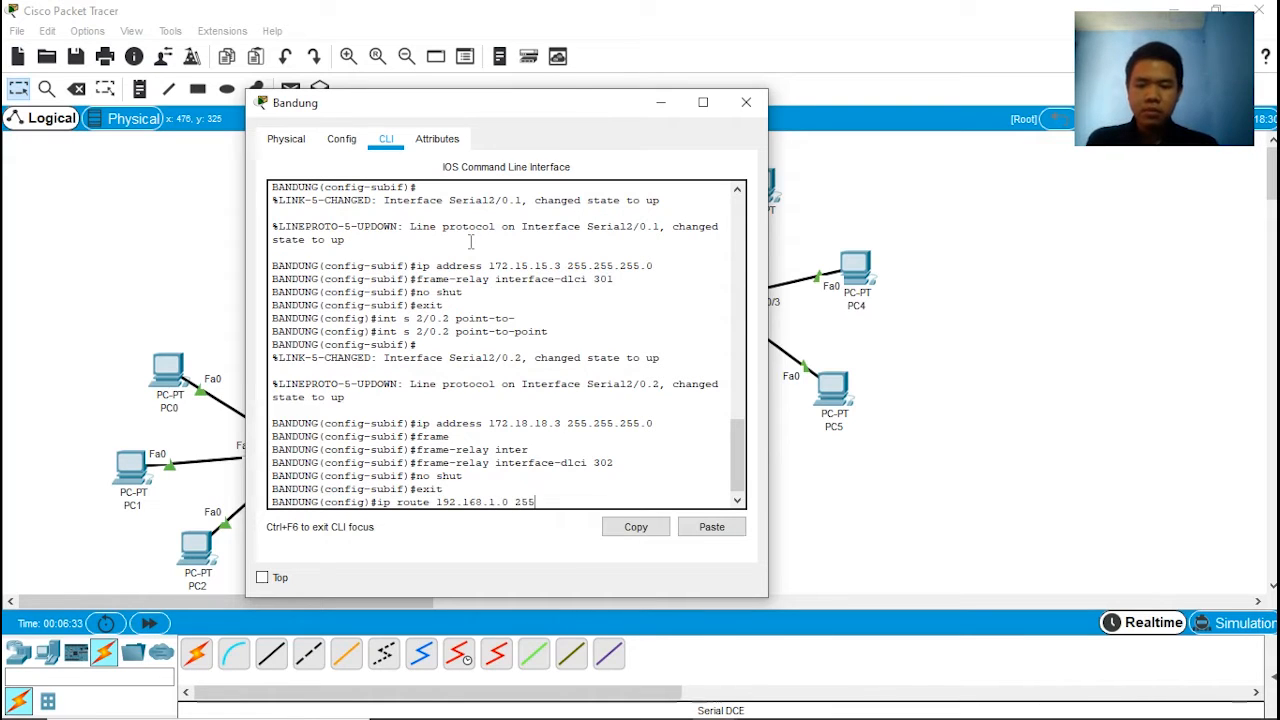
{"action": "type", "text": ".255.255.0"}
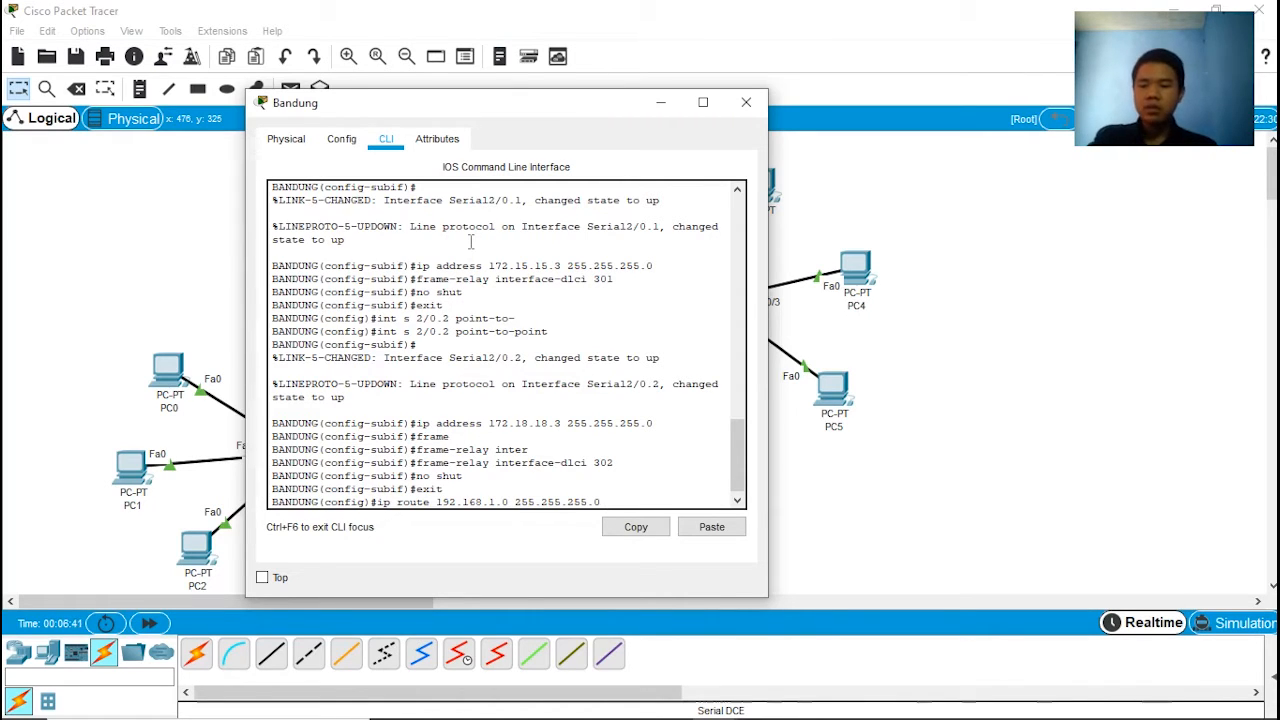
{"action": "type", "text": "172.18.18.2"}
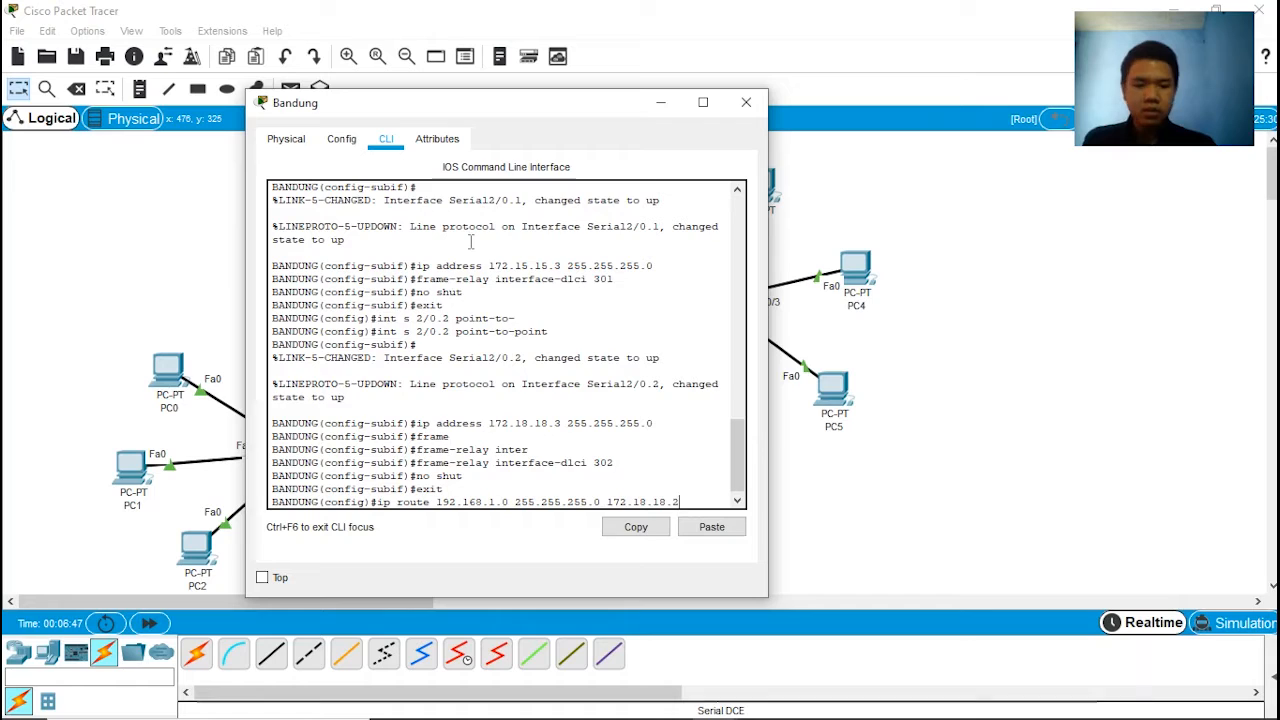
{"action": "key", "text": "Return"}
{"action": "key", "text": "Return"}
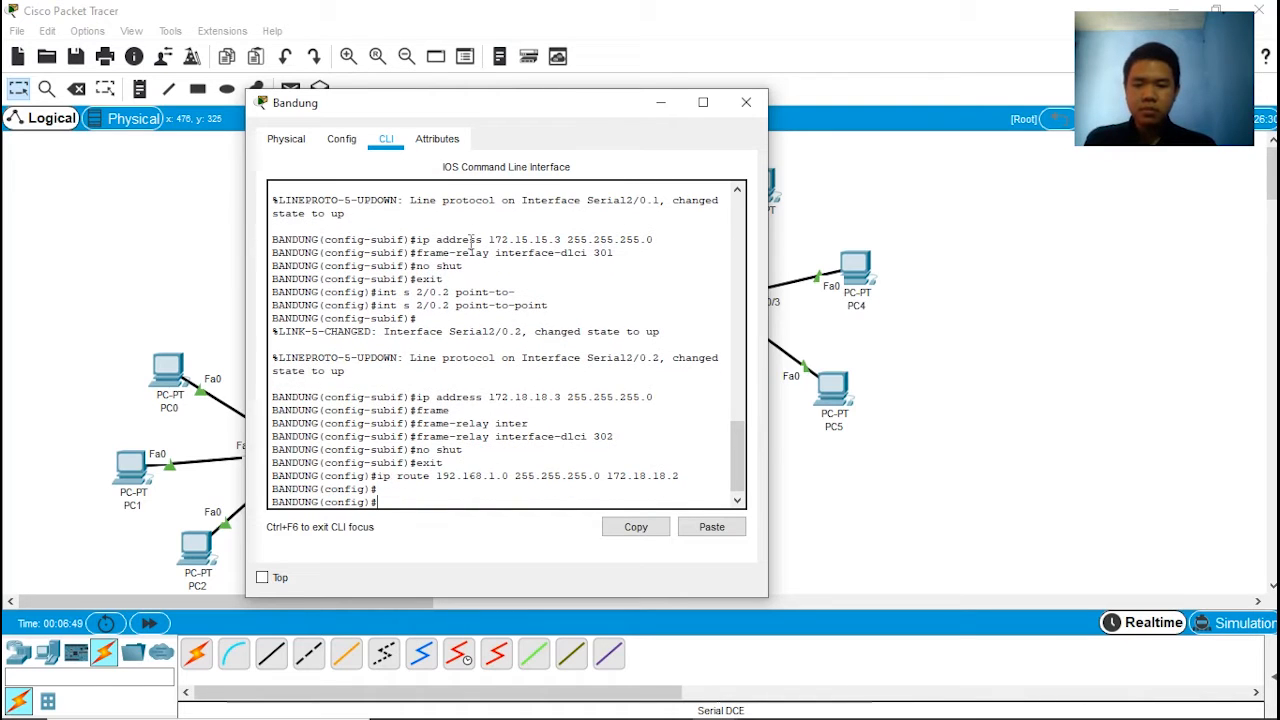
Step: Add a second static route to 192.168.1.0, mask 255.255.255.0, through next hop 172.15.15.2
{"action": "type", "text": "ip"}
{"action": "key", "text": "Tab"}
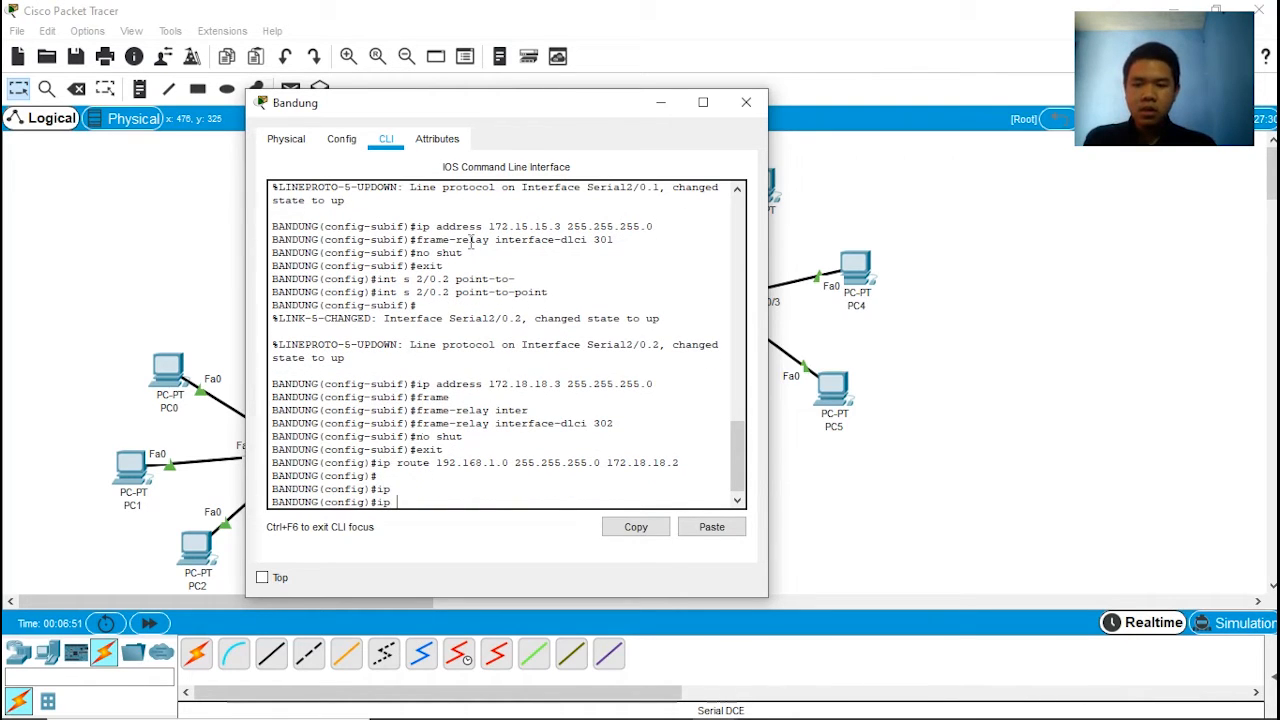
{"action": "type", "text": "route"}
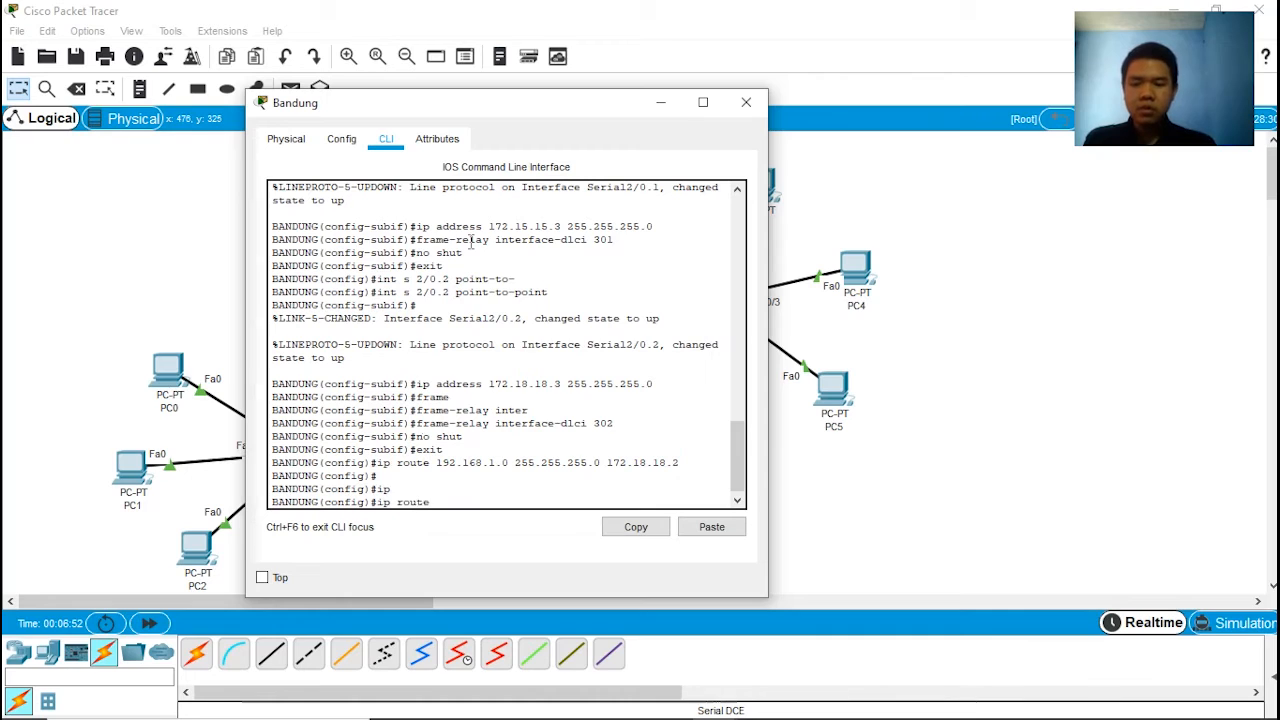
{"action": "type", "text": " 192"}
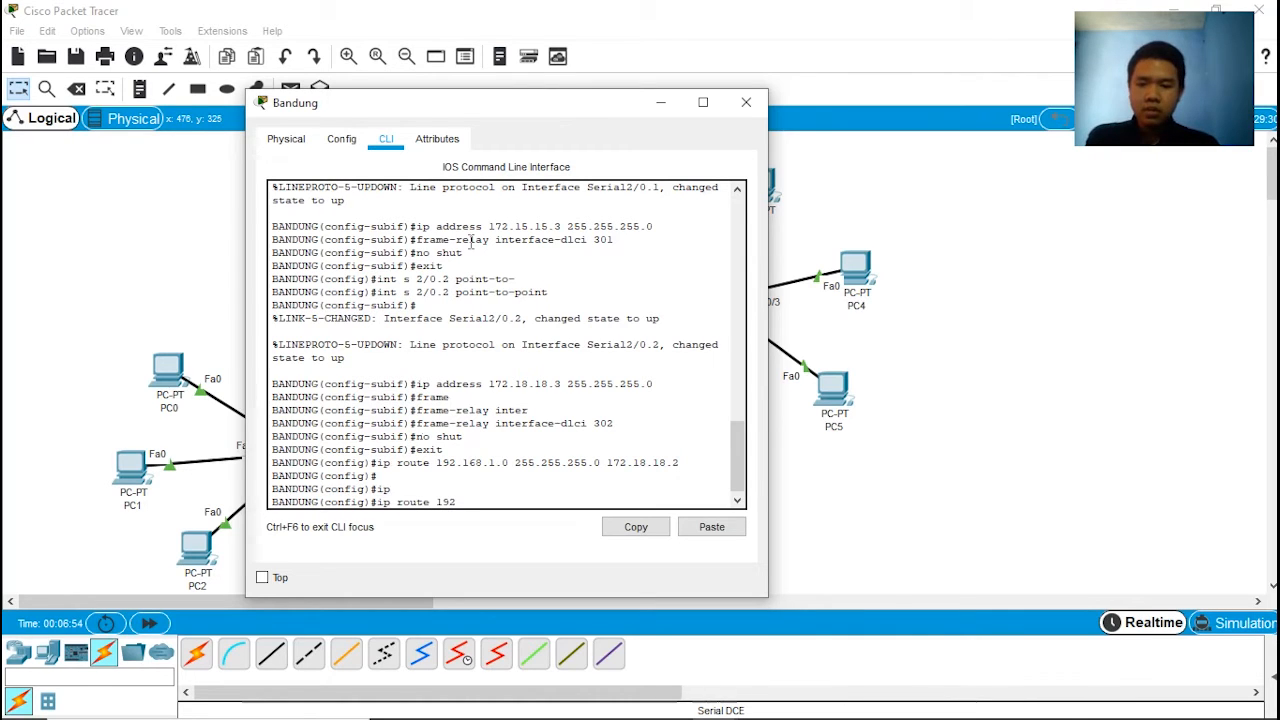
{"action": "type", "text": ".168.1"}
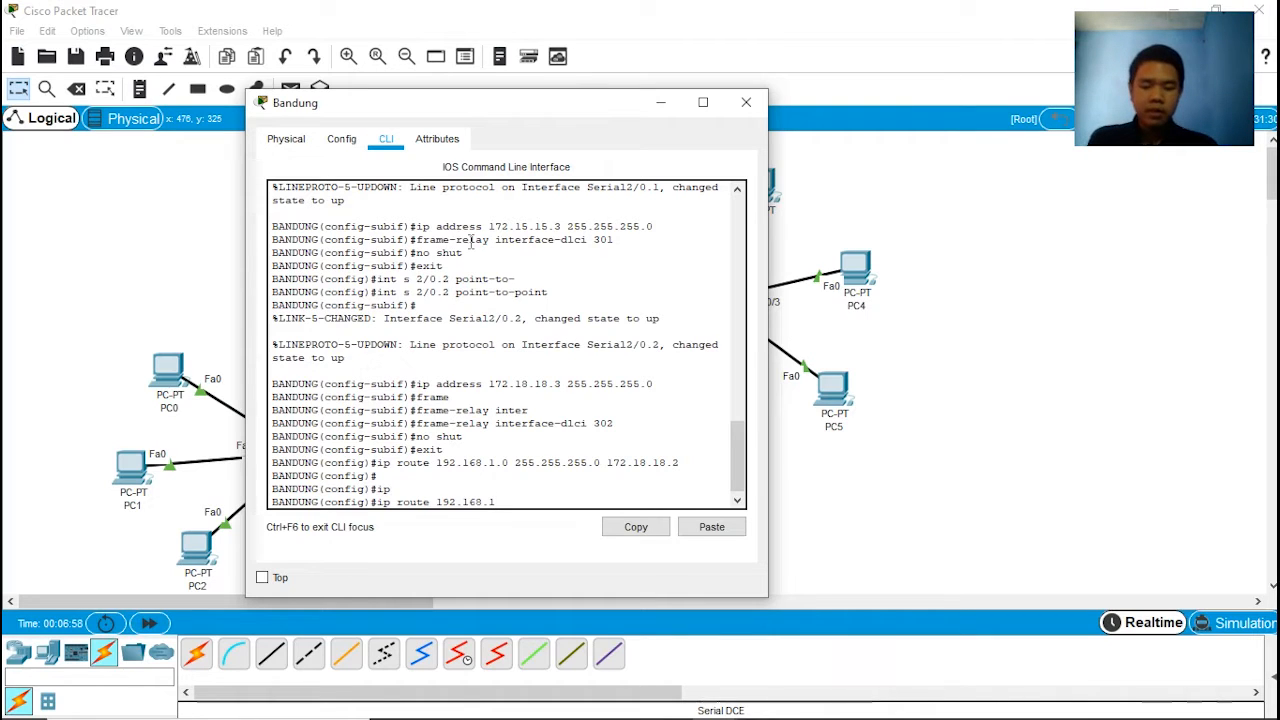
{"action": "type", "text": ".0 25"}
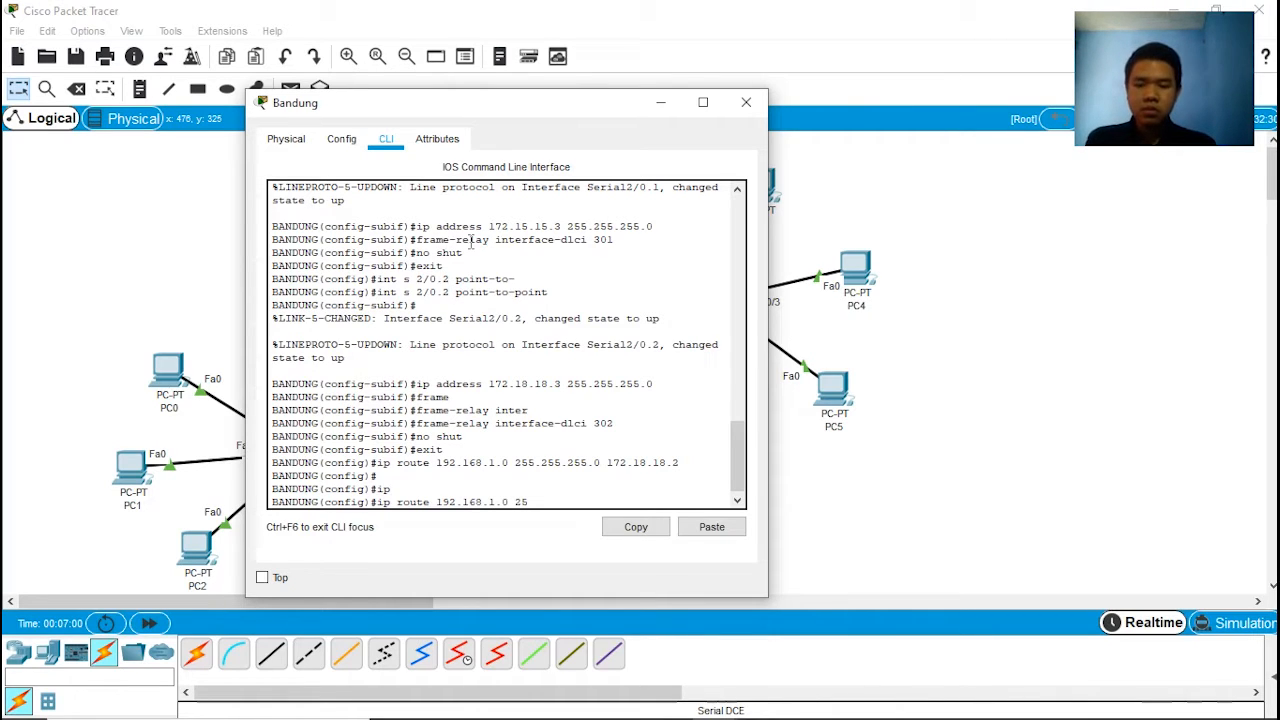
{"action": "type", "text": "5.255.255.0 172.15"}
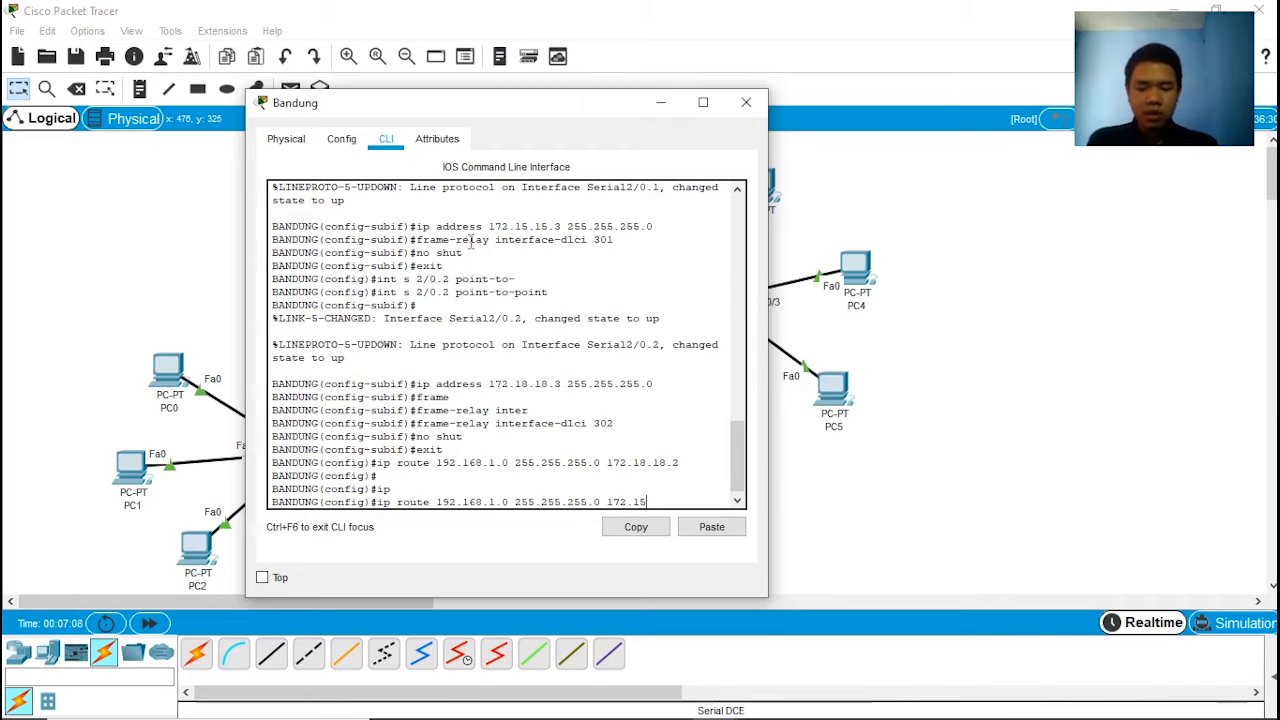
{"action": "type", "text": ".15.2"}
{"action": "key", "text": "Return"}
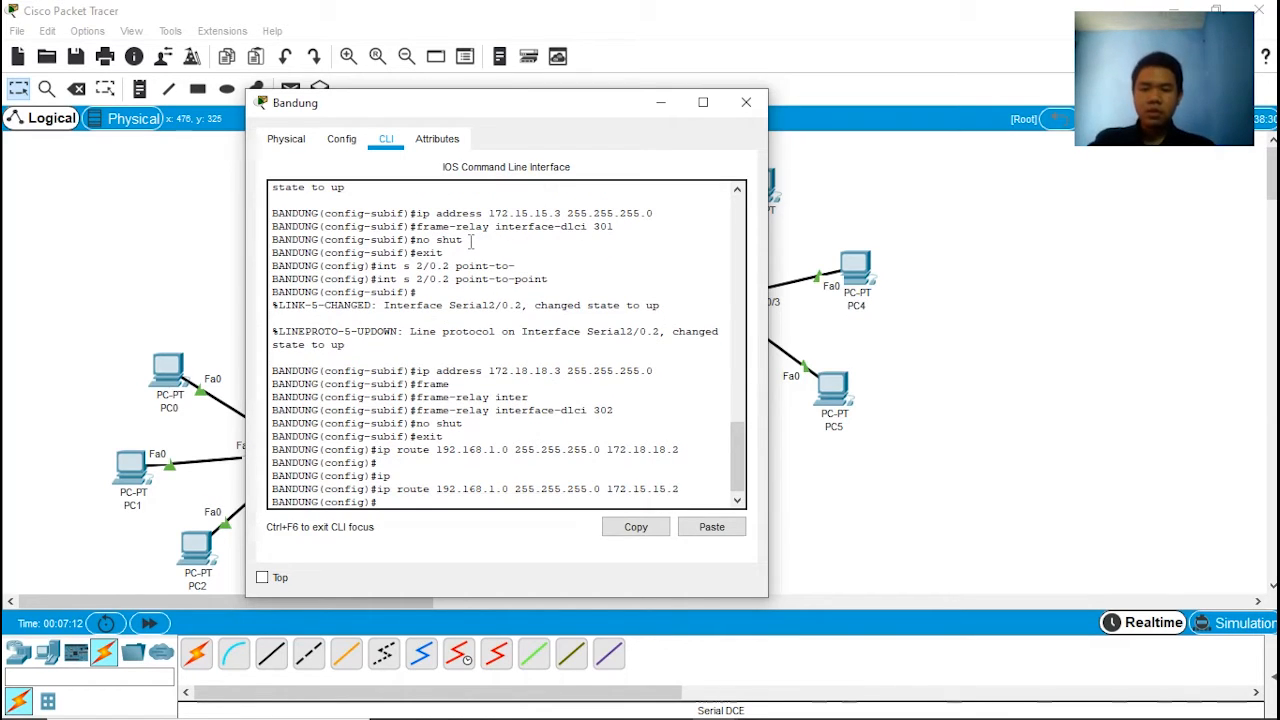
Step: Enter interface configuration mode for fastEthernet 0/0 on the Bandung router
{"action": "left_click_drag", "start_coordinate": [480, 107], "coordinate": [912, 125]}
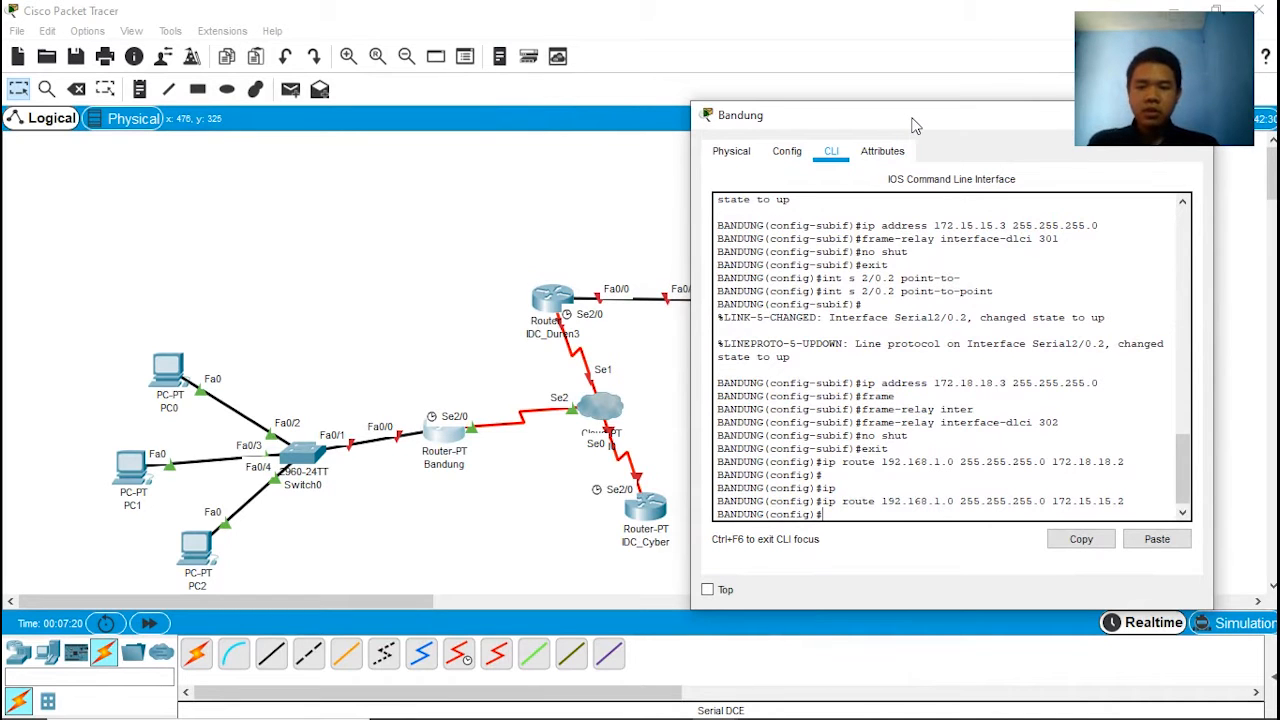
{"action": "left_click_drag", "start_coordinate": [916, 125], "coordinate": [884, 122]}
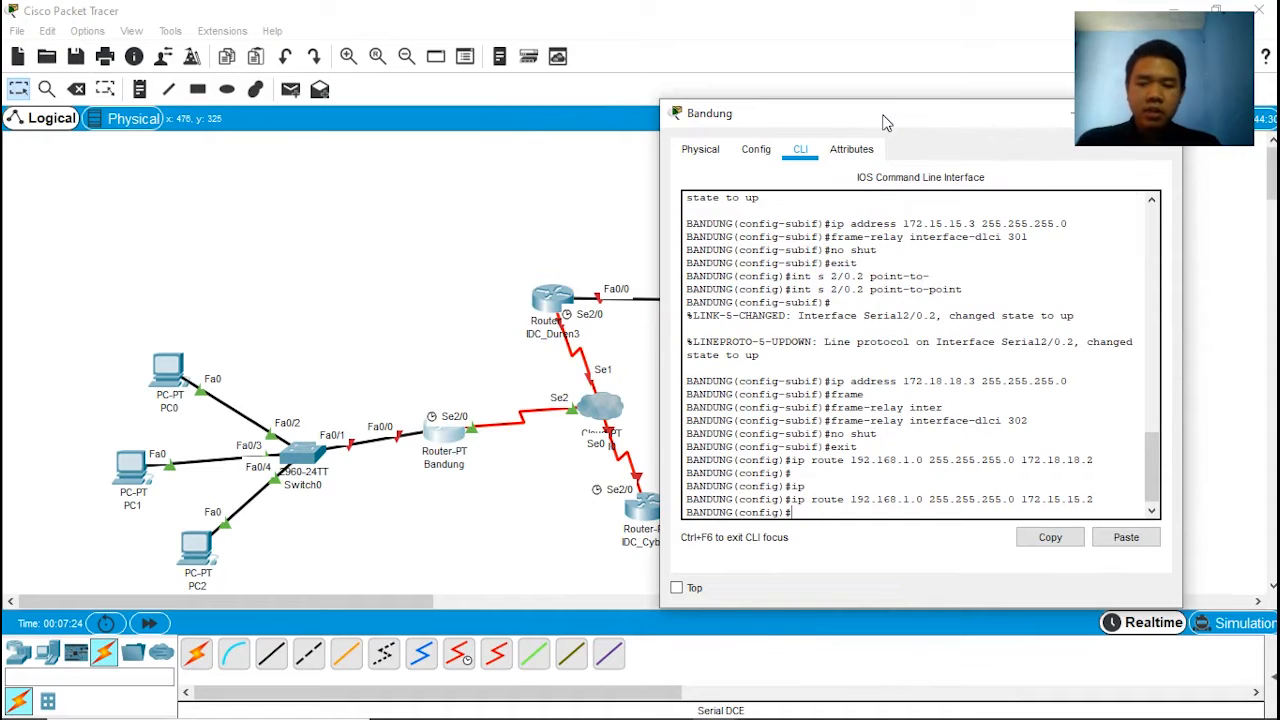
{"action": "left_click_drag", "start_coordinate": [884, 122], "coordinate": [612, 119]}
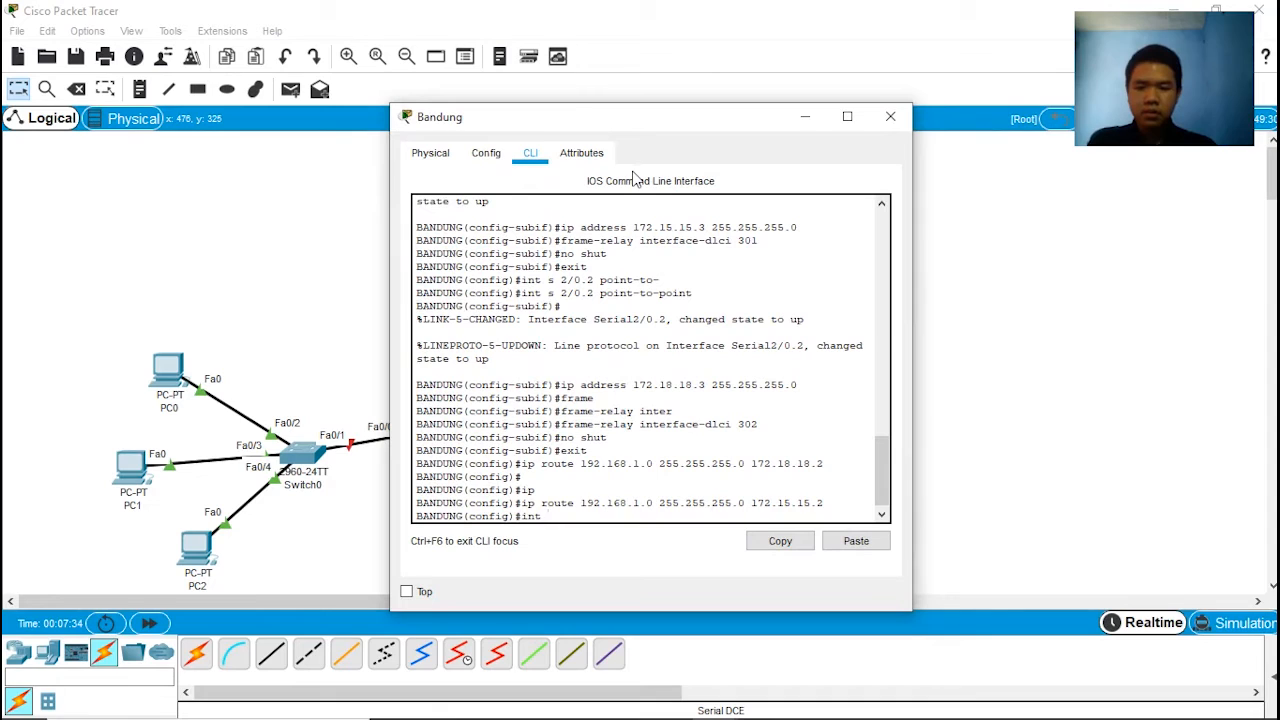
{"action": "type", "text": "d"}
{"action": "key", "text": "BackSpace"}
{"action": "type", "text": "f"}
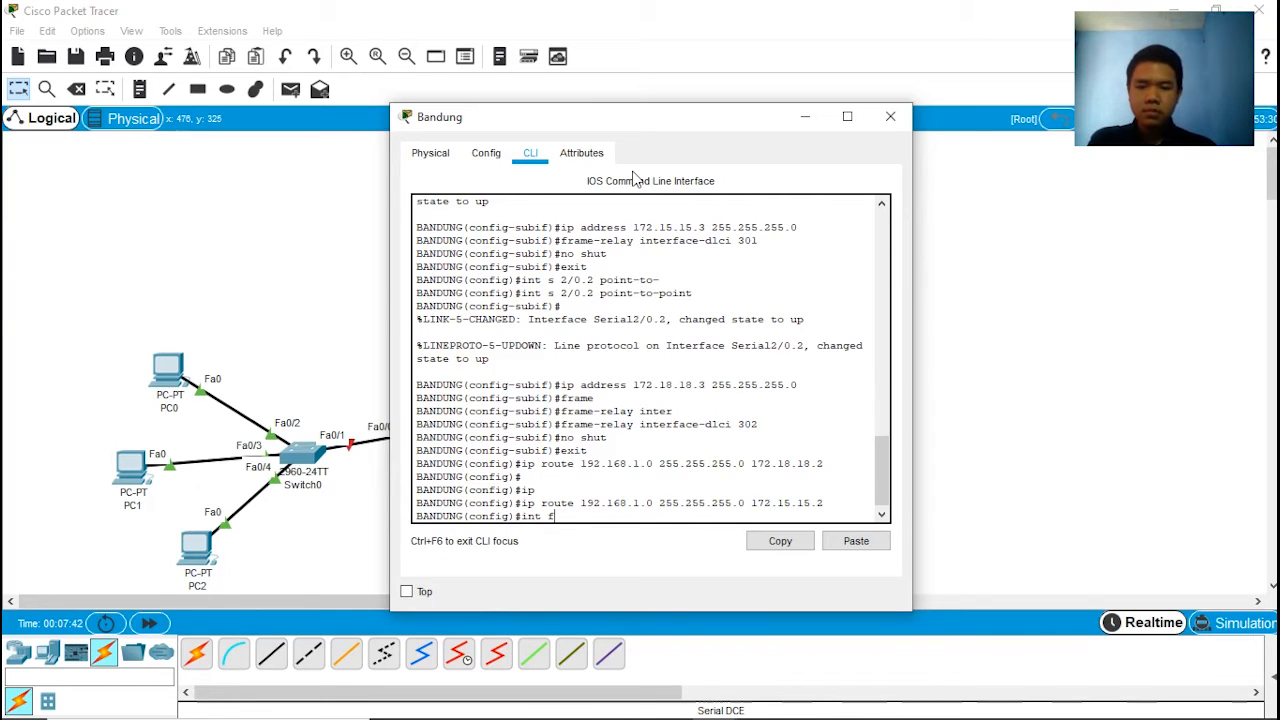
{"action": "type", "text": "as"}
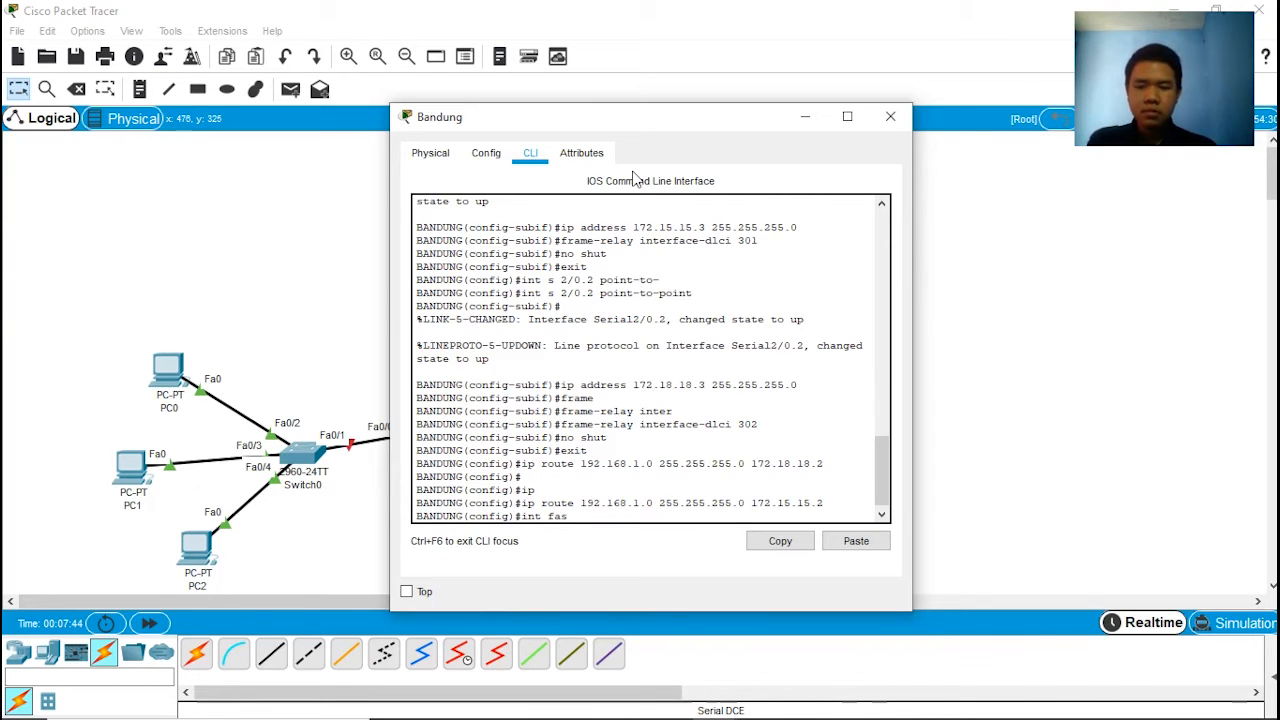
{"action": "type", "text": "tEthernet"}
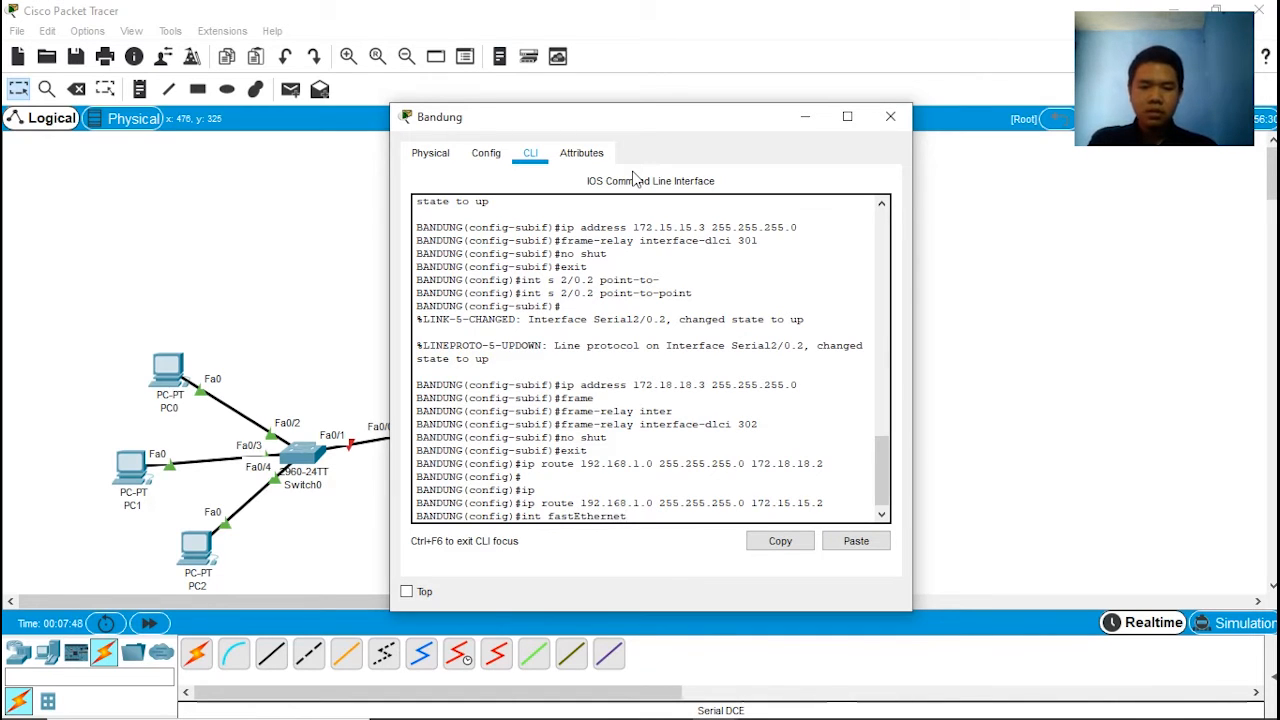
{"action": "type", "text": " 0/0"}
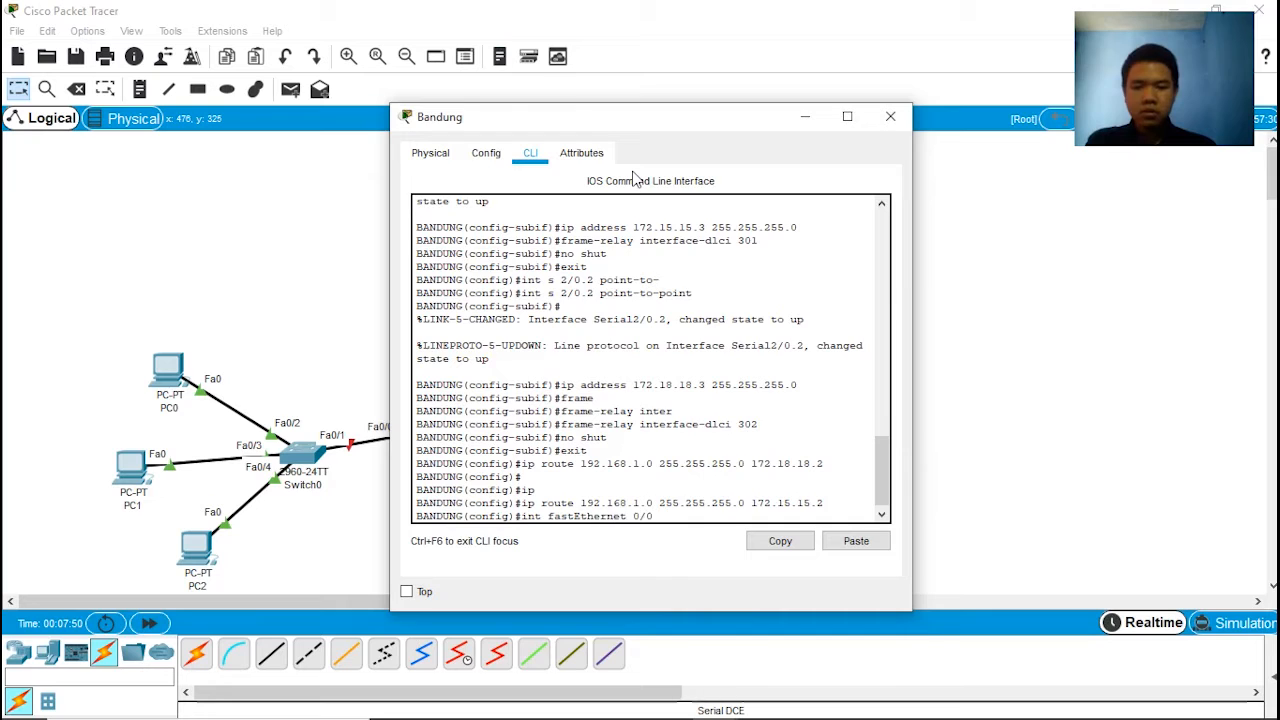
{"action": "key", "text": "Return"}
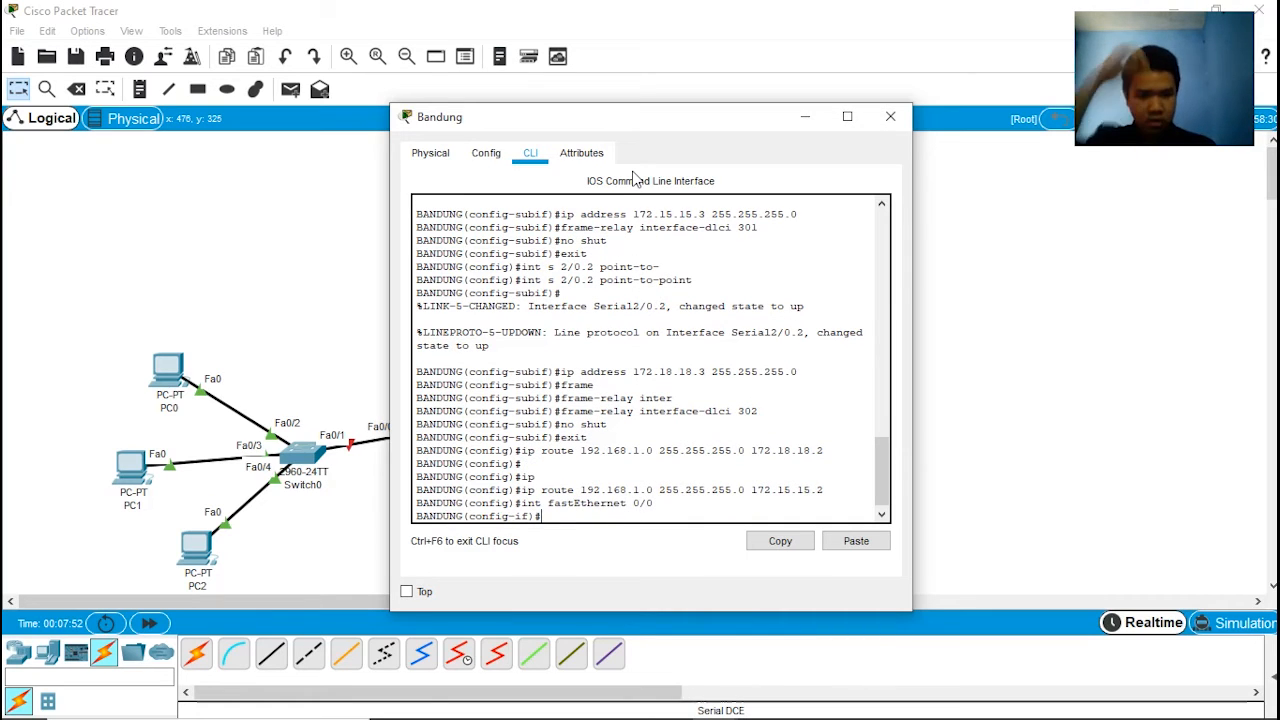
Step: Assign IP address 206.204.201.1 with mask 255.255.255.0 to the Bandung router's fastEthernet 0/0 interface
{"action": "type", "text": "ip address"}
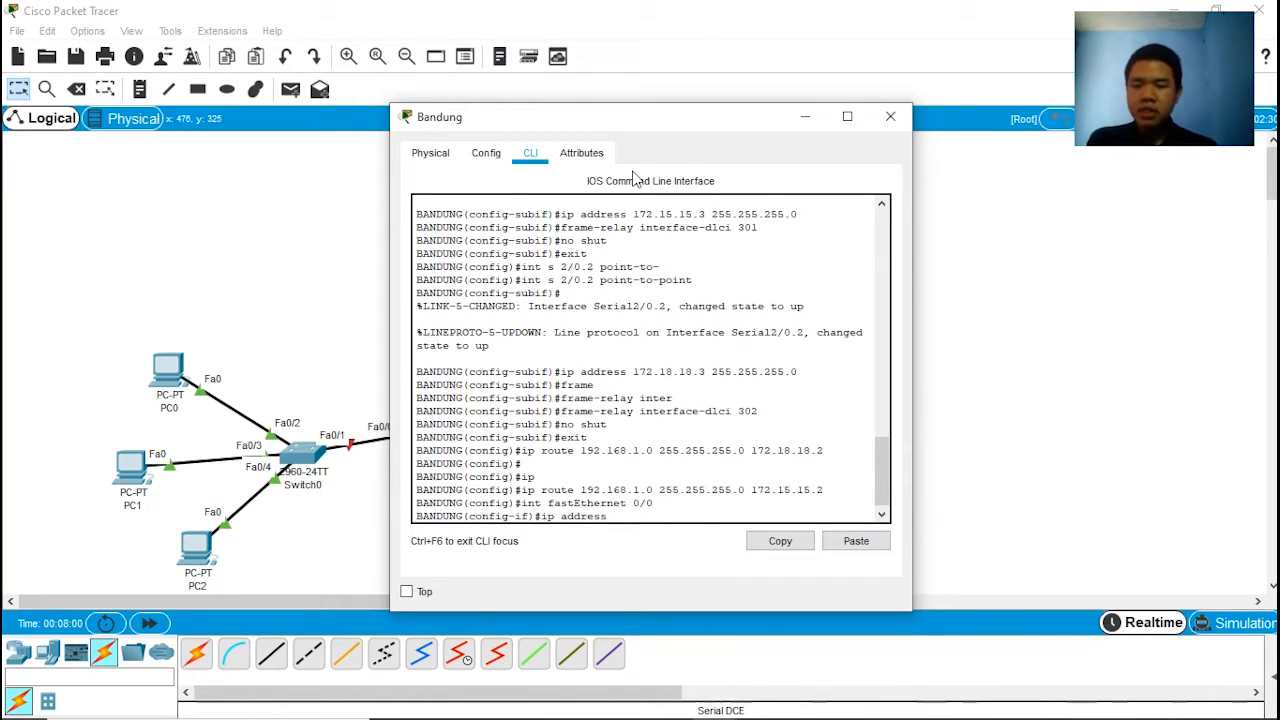
{"action": "type", "text": "206."}
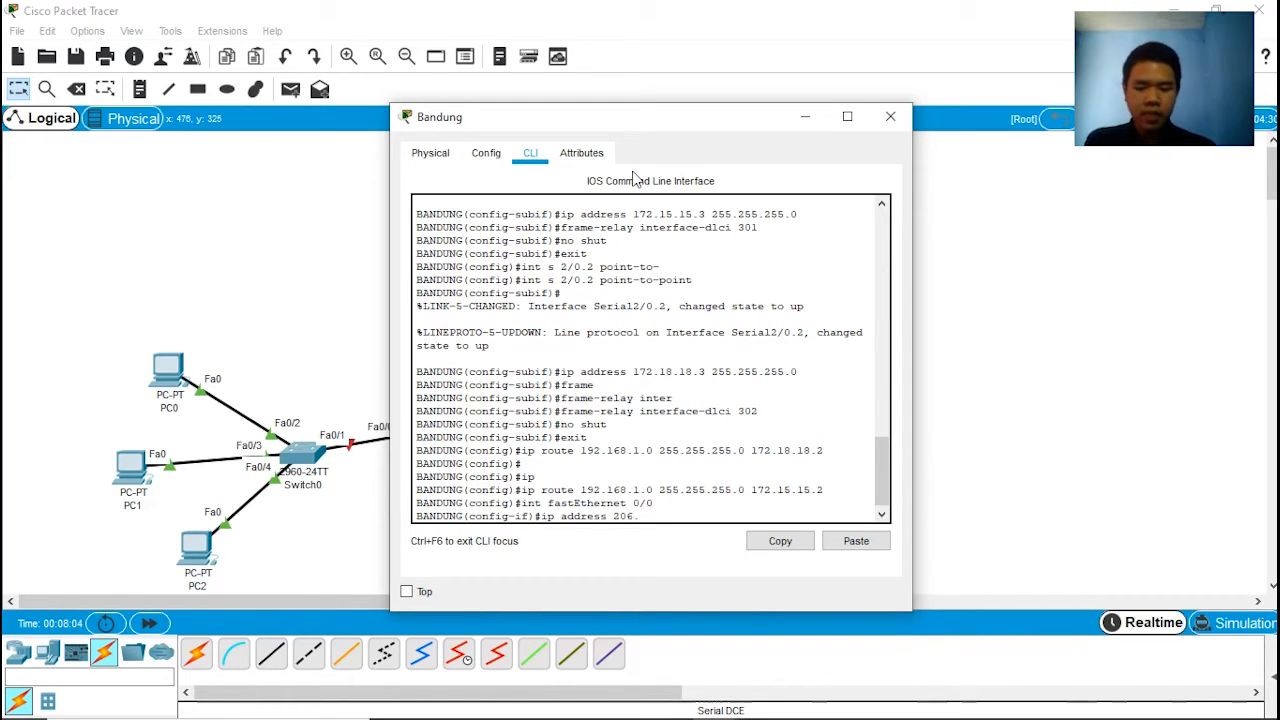
{"action": "type", "text": "204.201.1"}
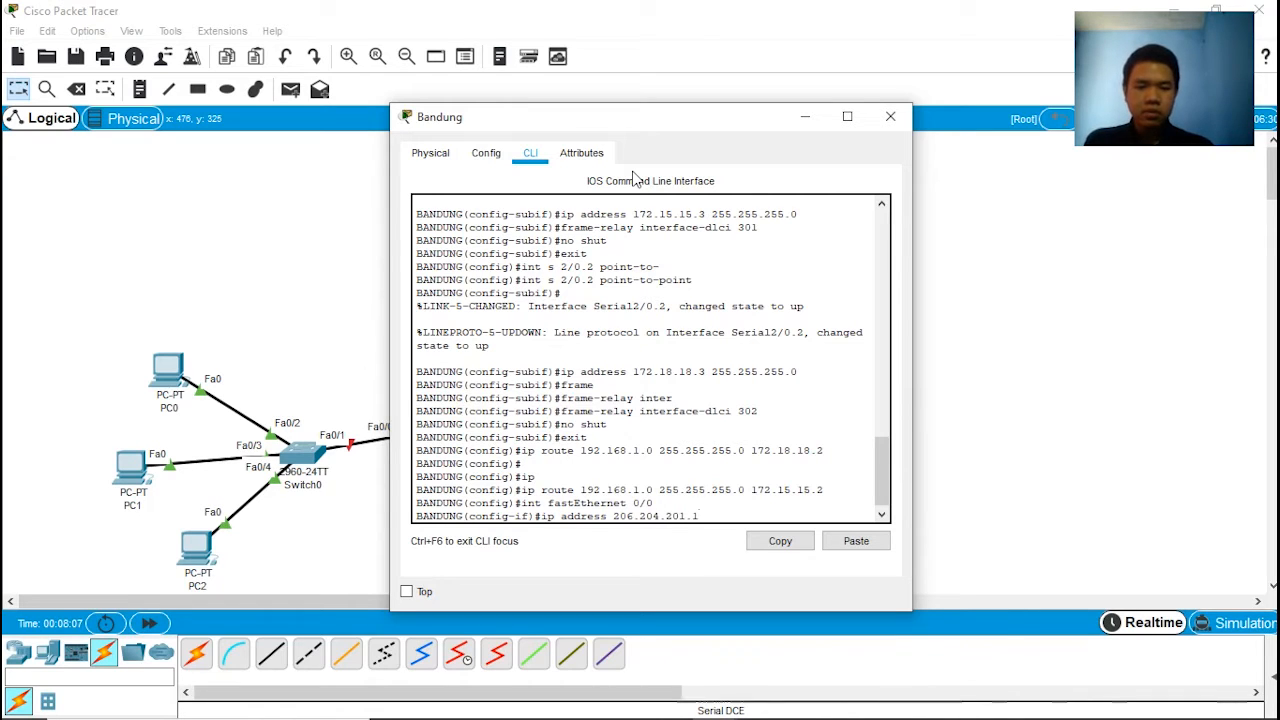
{"action": "type", "text": " 25"}
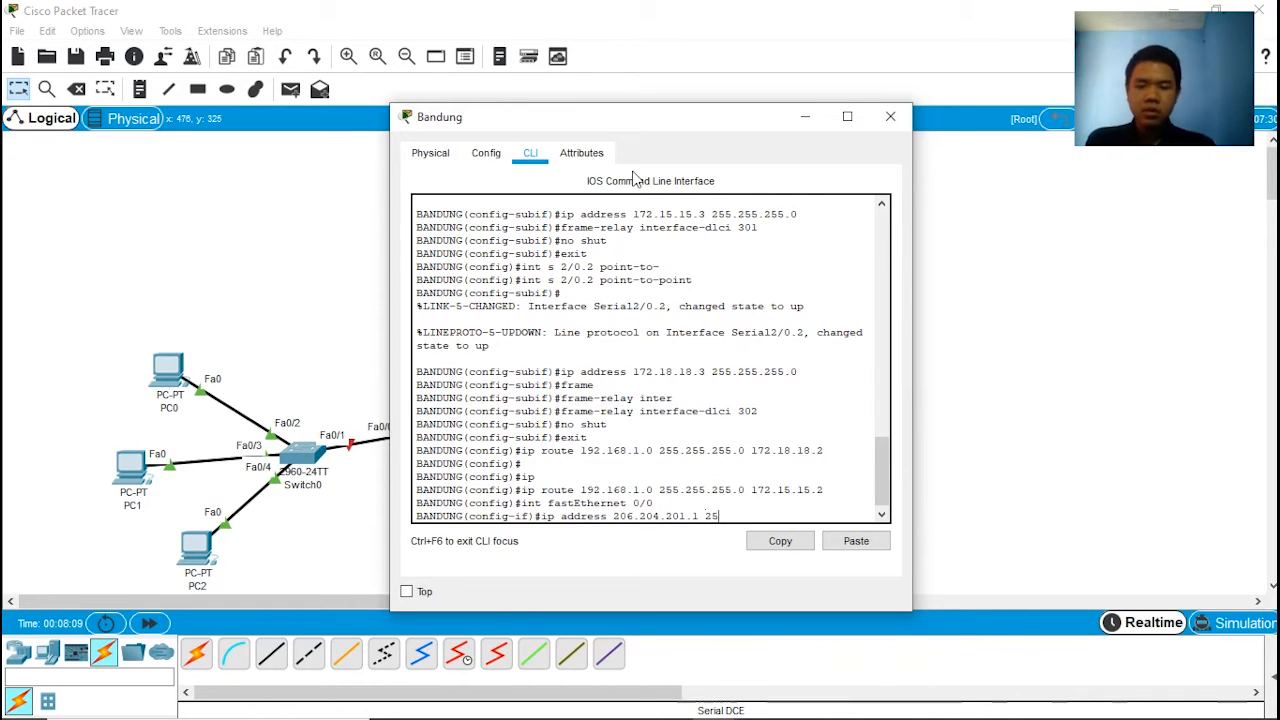
{"action": "type", "text": "5.255.255.0"}
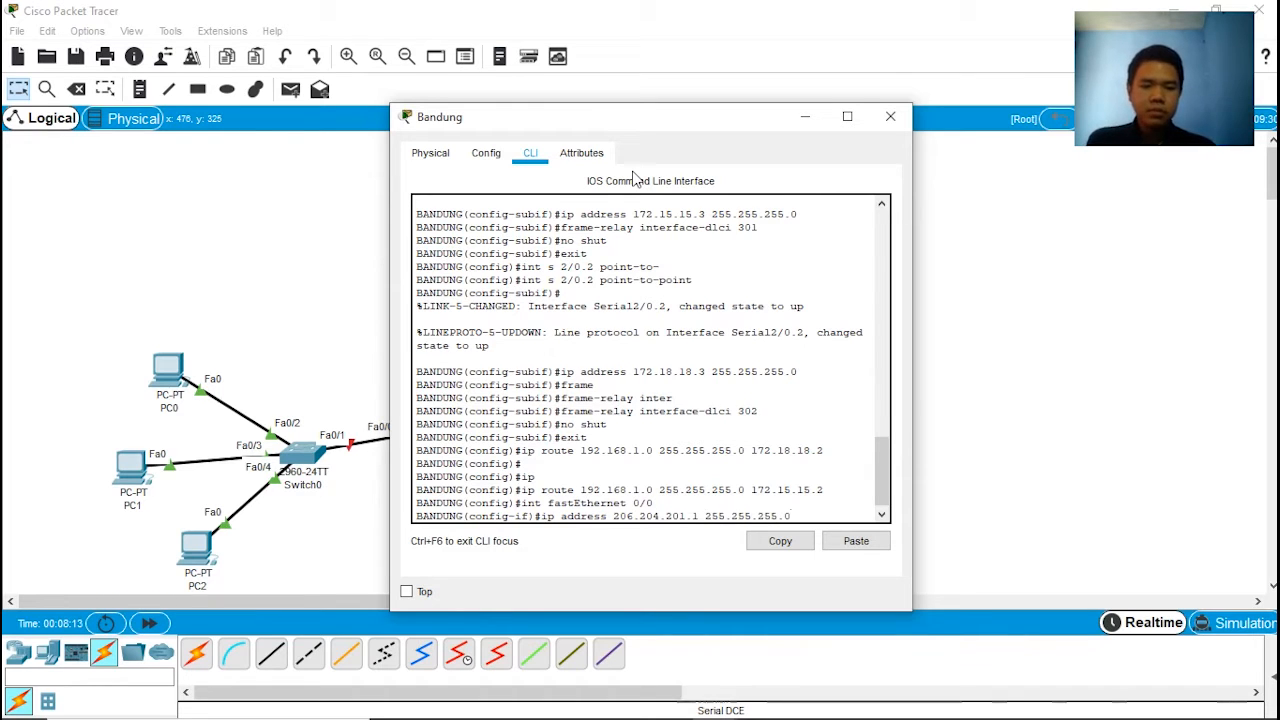
{"action": "key", "text": "Return"}
Step: Enable the fastEthernet 0/0 interface with no shut and close the Bandung router's window
{"action": "type", "text": "no shut"}
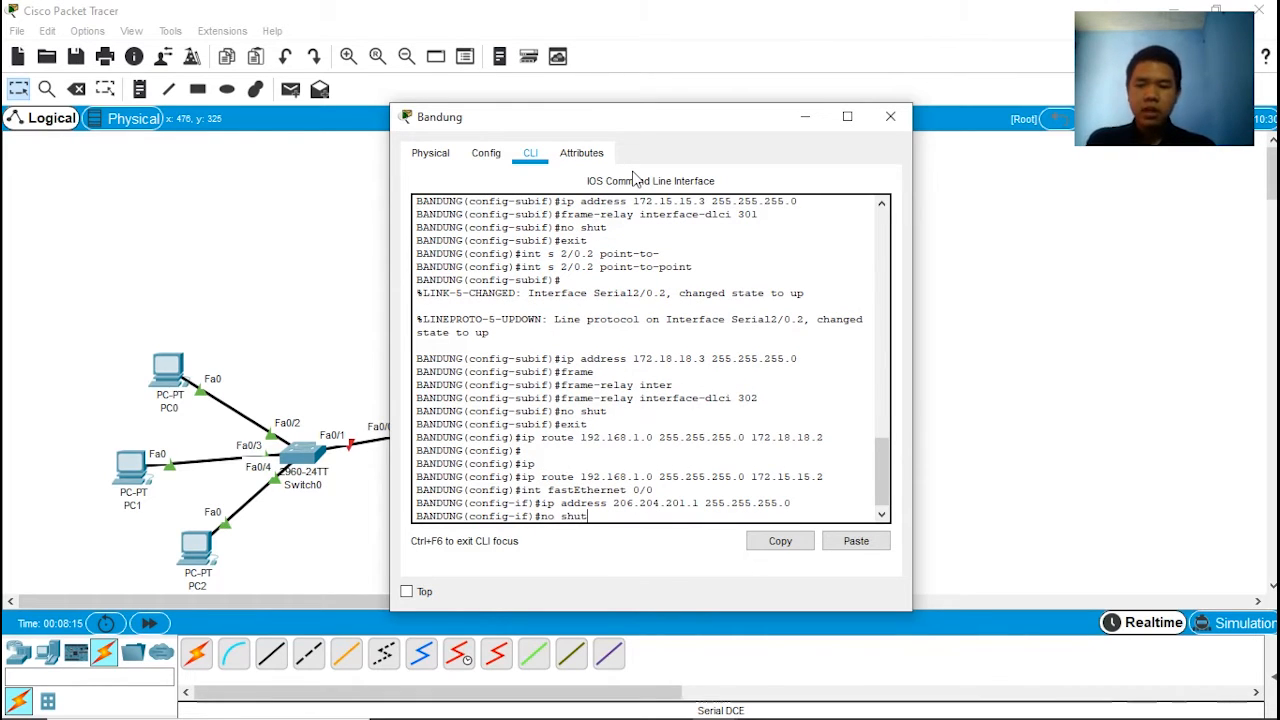
{"action": "key", "text": "Return"}
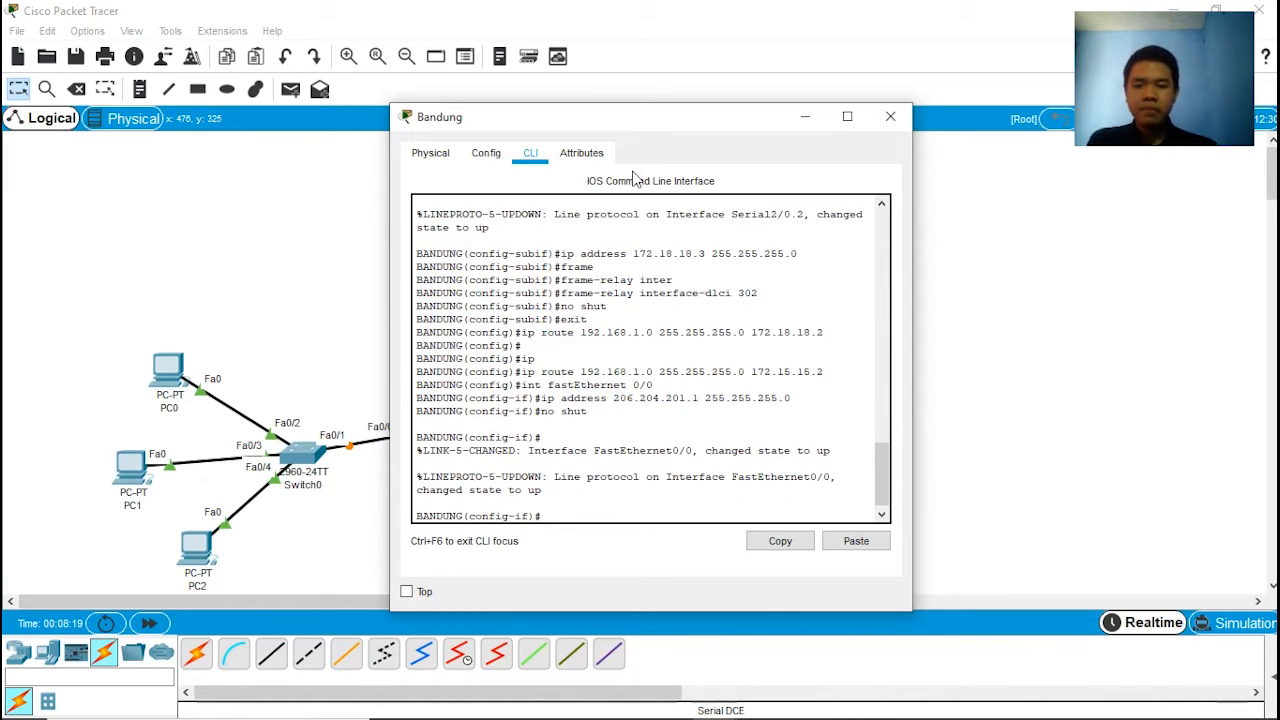
{"action": "left_click_drag", "start_coordinate": [575, 123], "coordinate": [836, 124]}
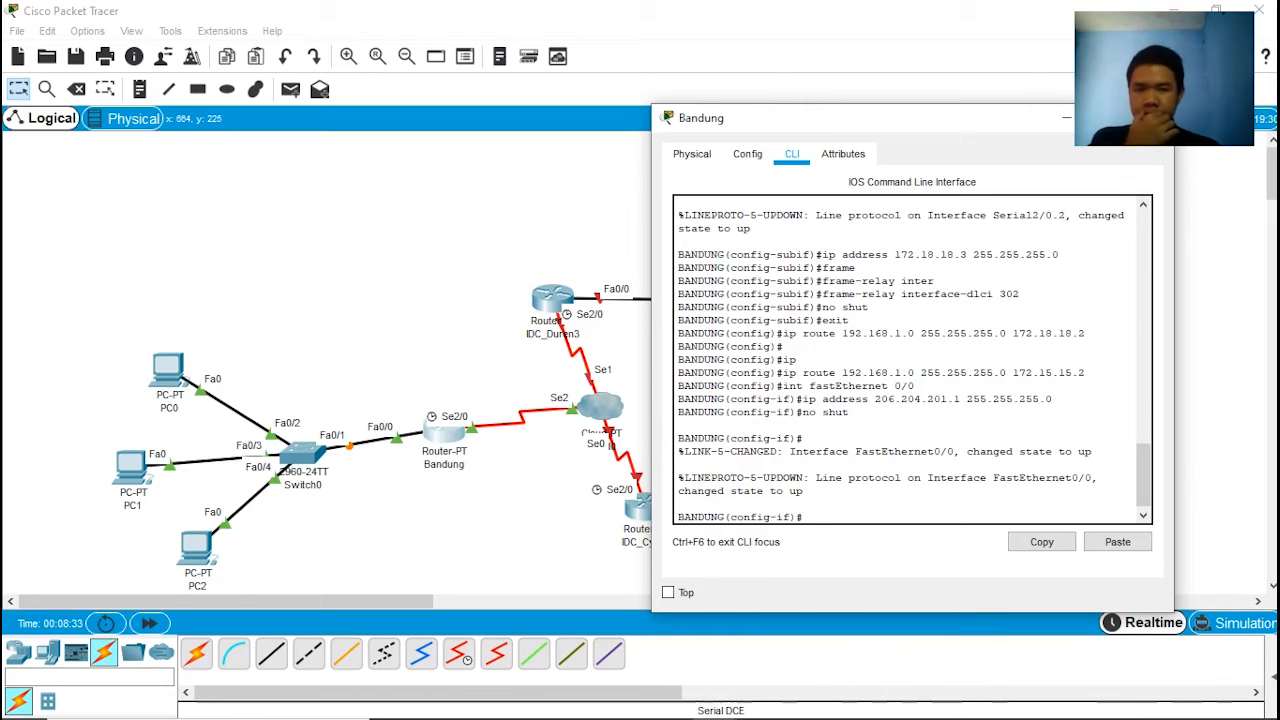
{"action": "left_click", "coordinate": [1151, 118]}
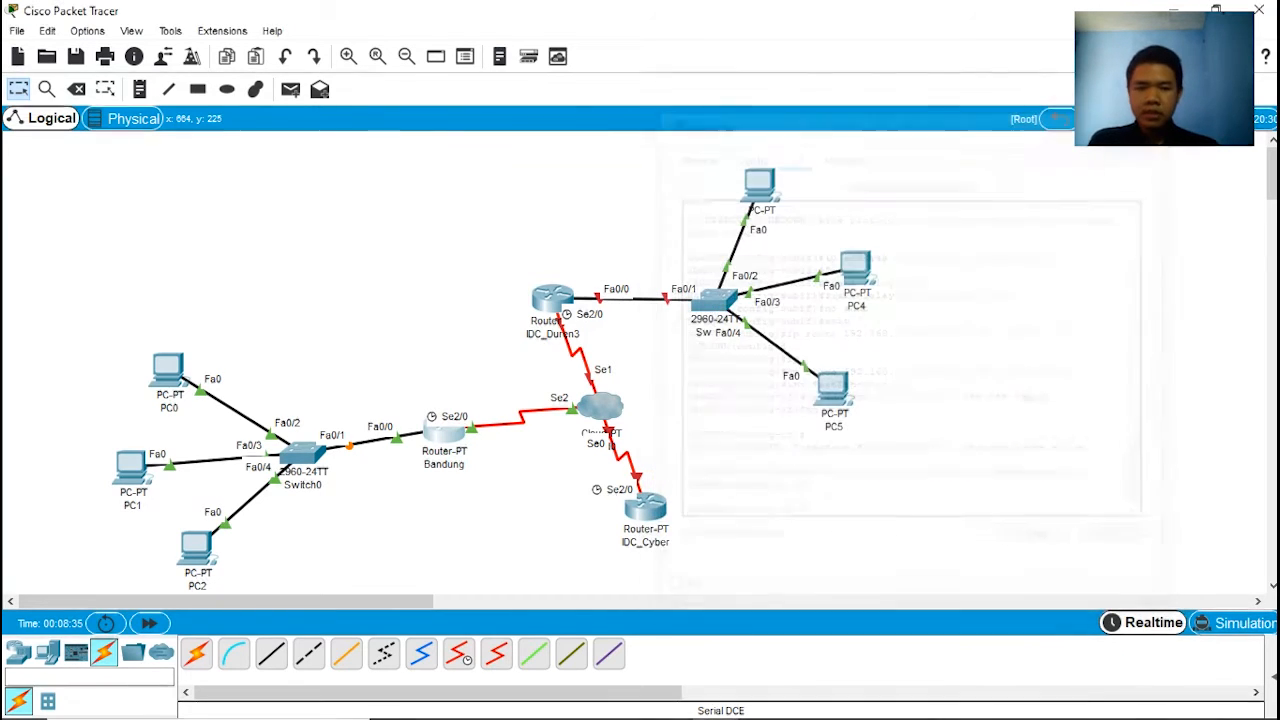
Step: In PC0's IP configuration, set the static IP address to 206.204.201.2 with subnet mask 255.255.255.0
{"action": "left_click", "coordinate": [172, 378]}
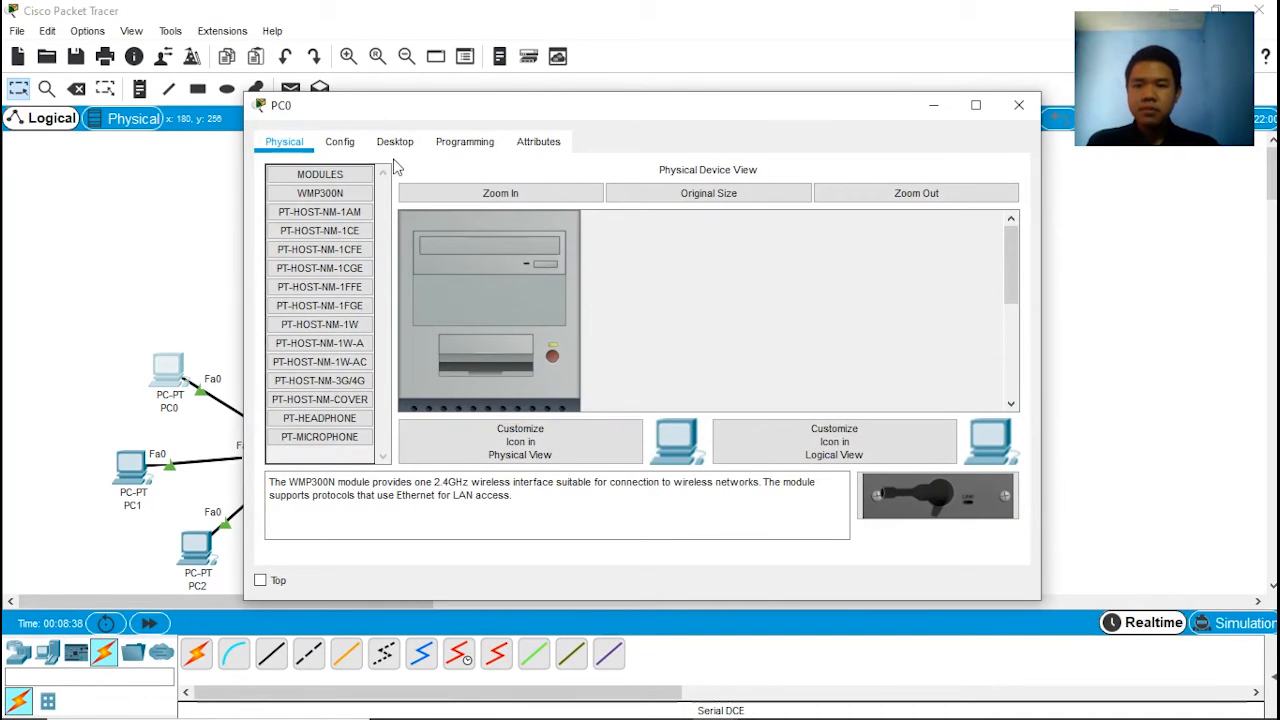
{"action": "left_click_drag", "start_coordinate": [528, 100], "coordinate": [399, 100]}
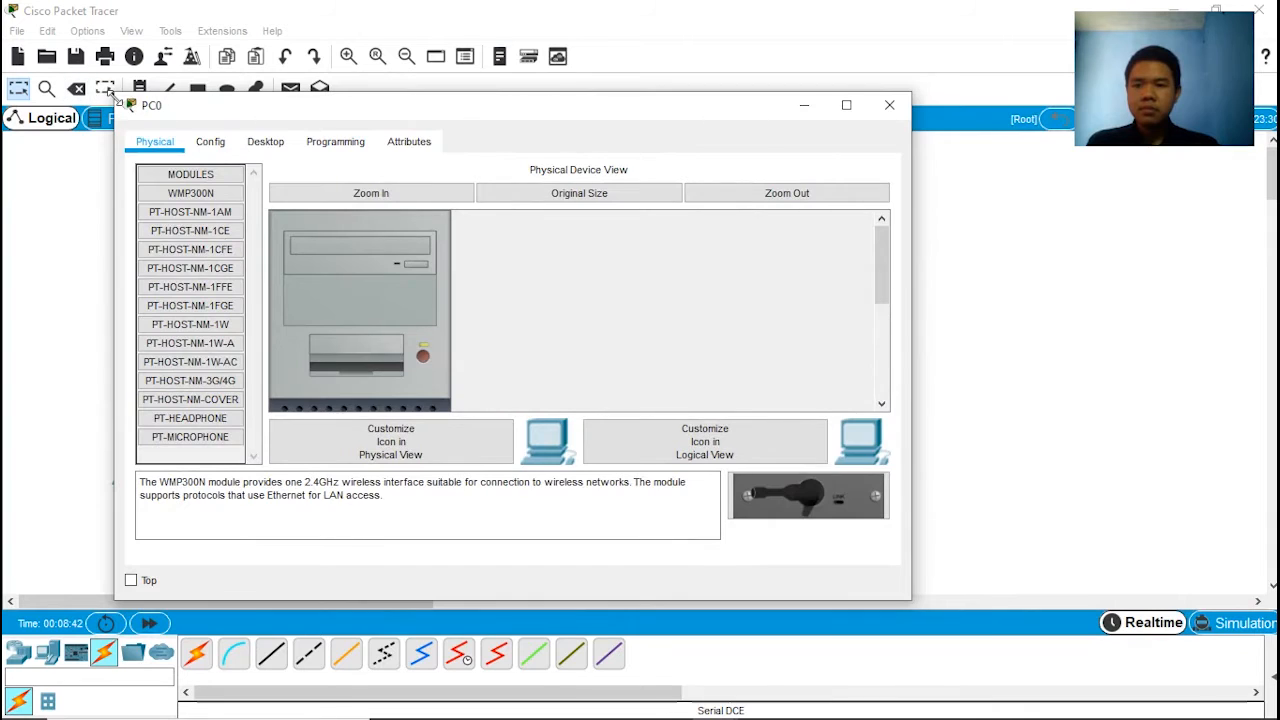
{"action": "left_click_drag", "start_coordinate": [113, 95], "coordinate": [380, 99]}
{"action": "left_click_drag", "start_coordinate": [619, 114], "coordinate": [522, 112]}
{"action": "left_click", "coordinate": [436, 146]}
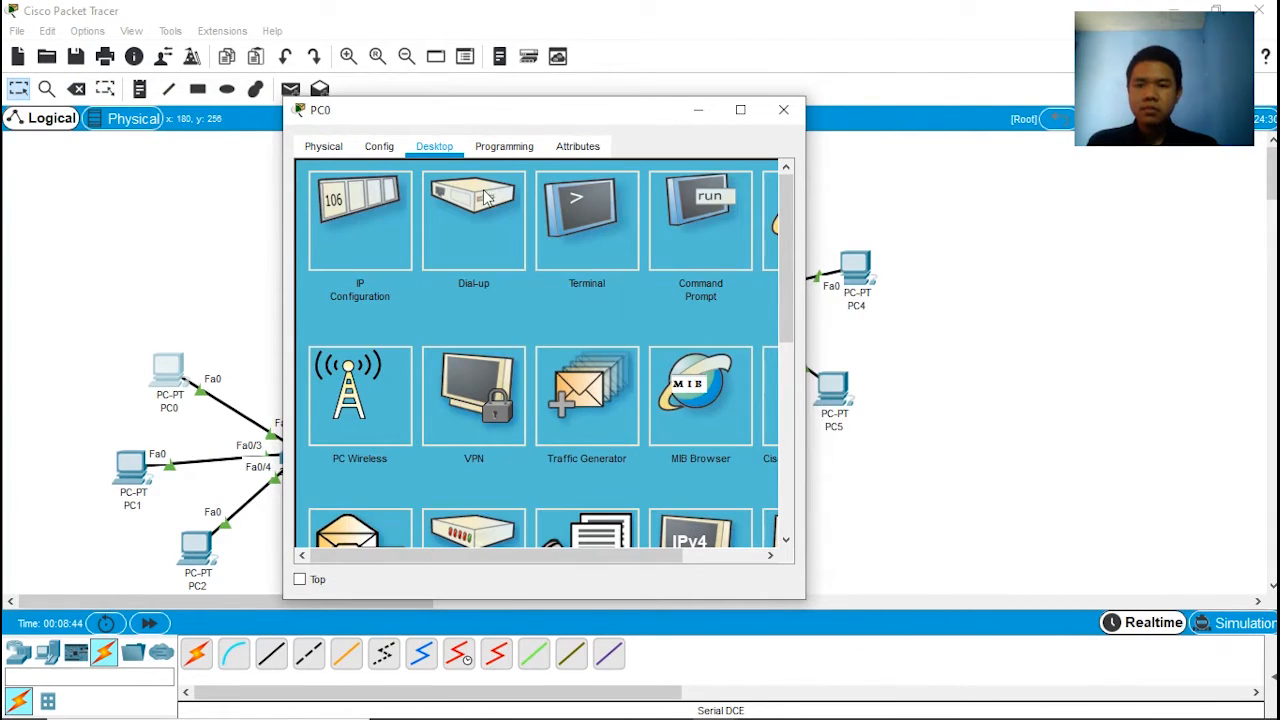
{"action": "left_click", "coordinate": [346, 225]}
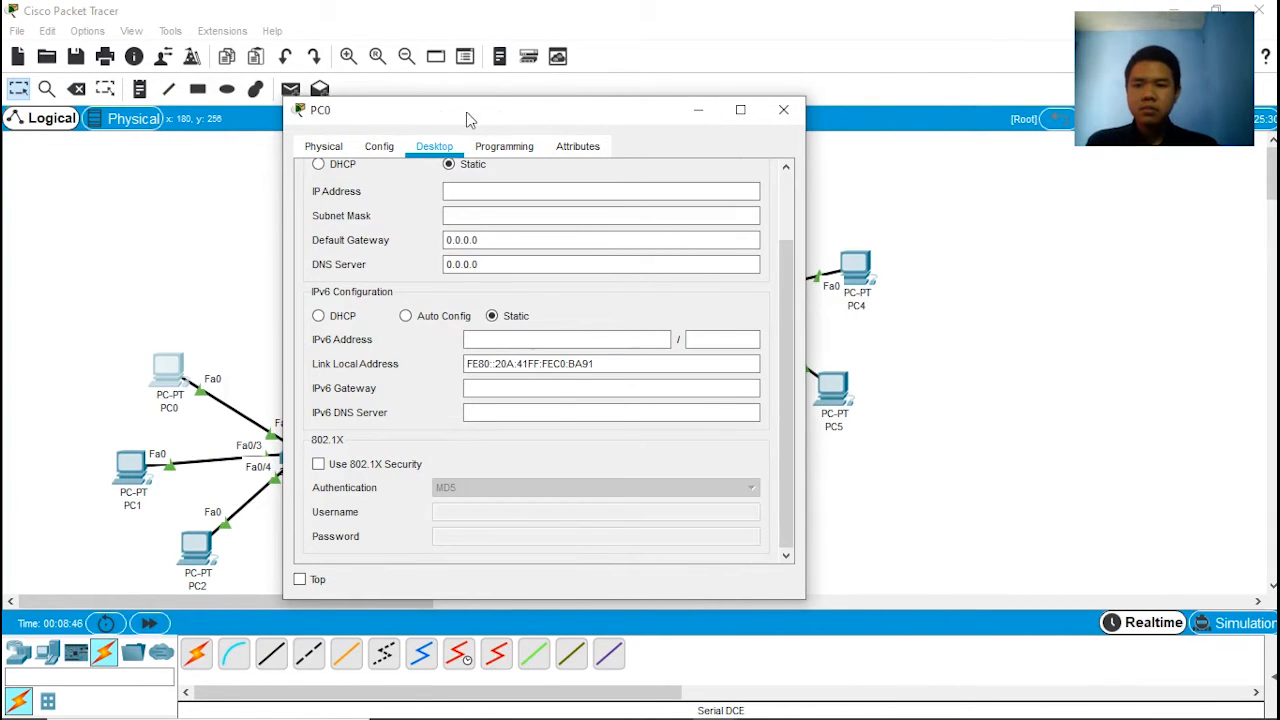
{"action": "left_click_drag", "start_coordinate": [495, 118], "coordinate": [392, 118]}
{"action": "left_click", "coordinate": [379, 190]}
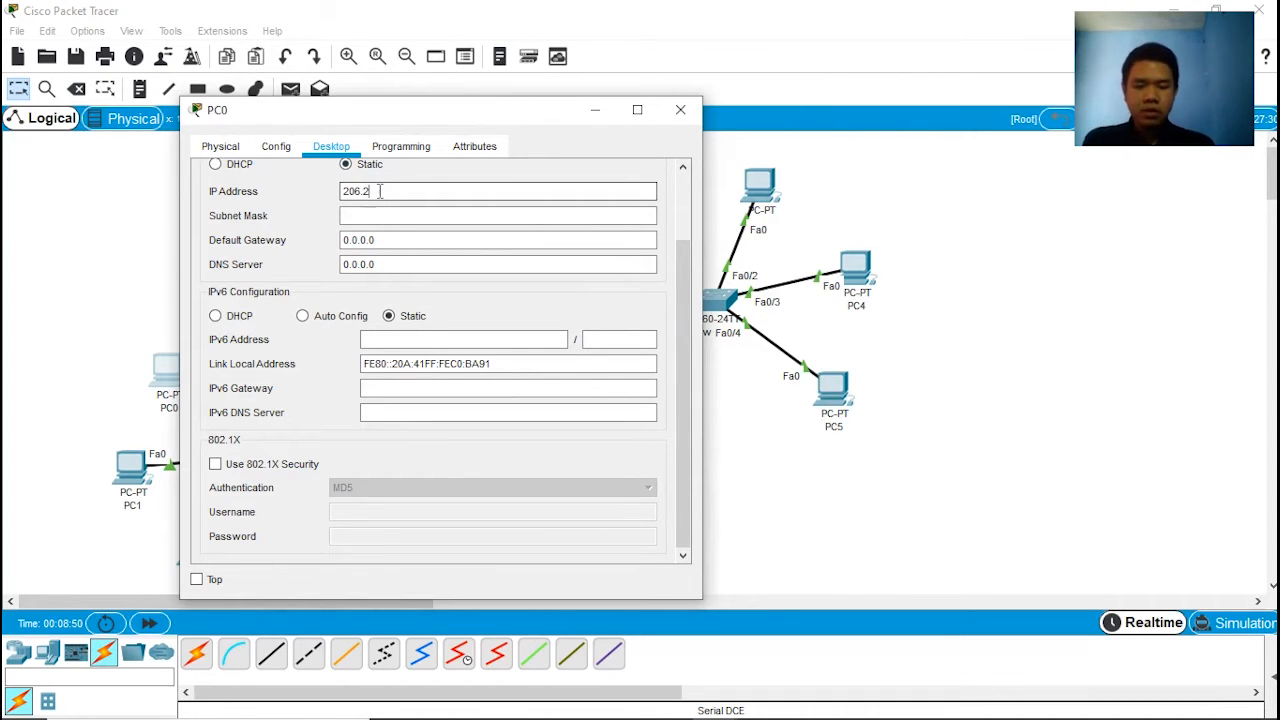
{"action": "type", "text": "206.204.201.2"}
{"action": "left_click", "coordinate": [418, 216]}
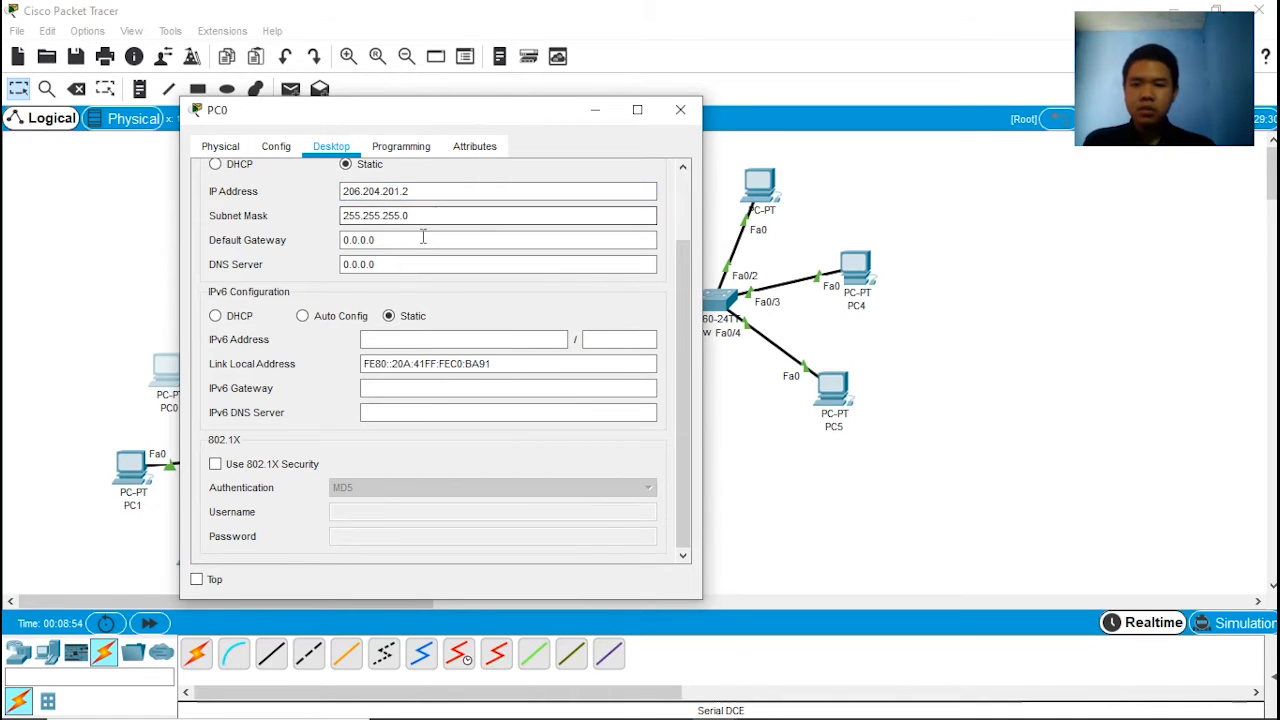
Step: Set PC0's default gateway to 206.204.201.1 and close its window
{"action": "left_click_drag", "start_coordinate": [422, 240], "coordinate": [311, 241]}
{"action": "type", "text": "206"}
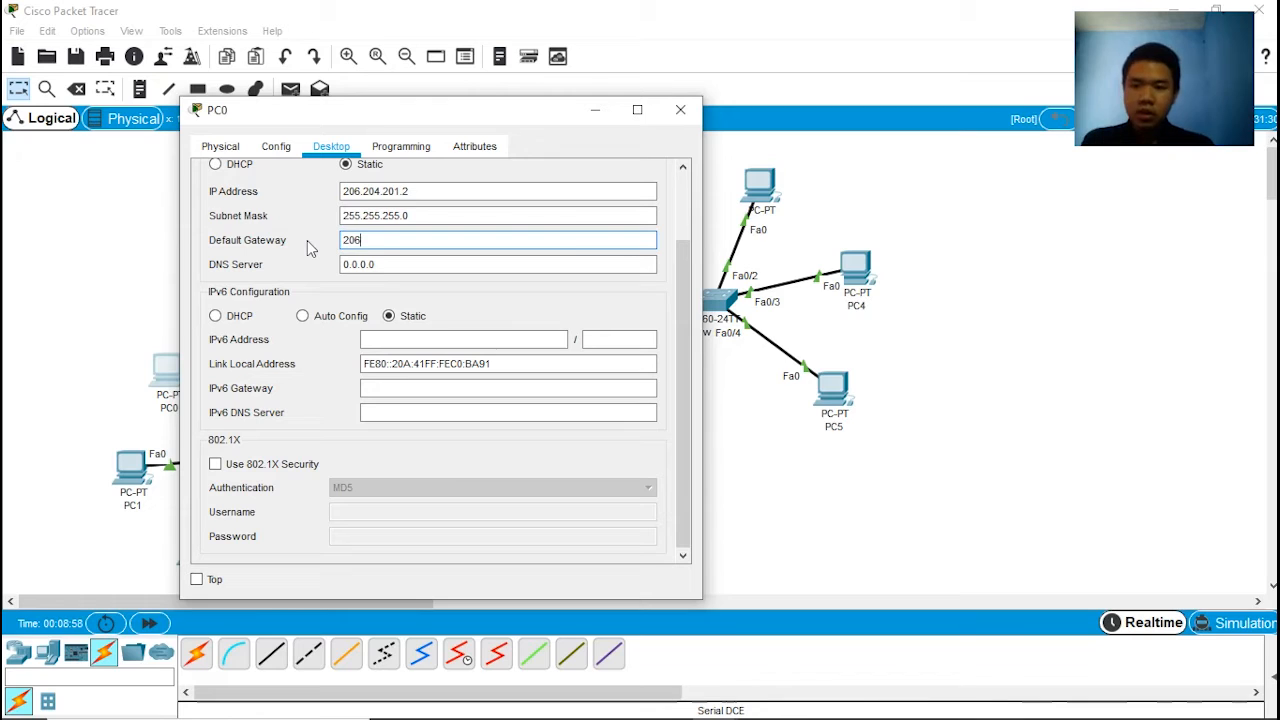
{"action": "type", "text": ".204."}
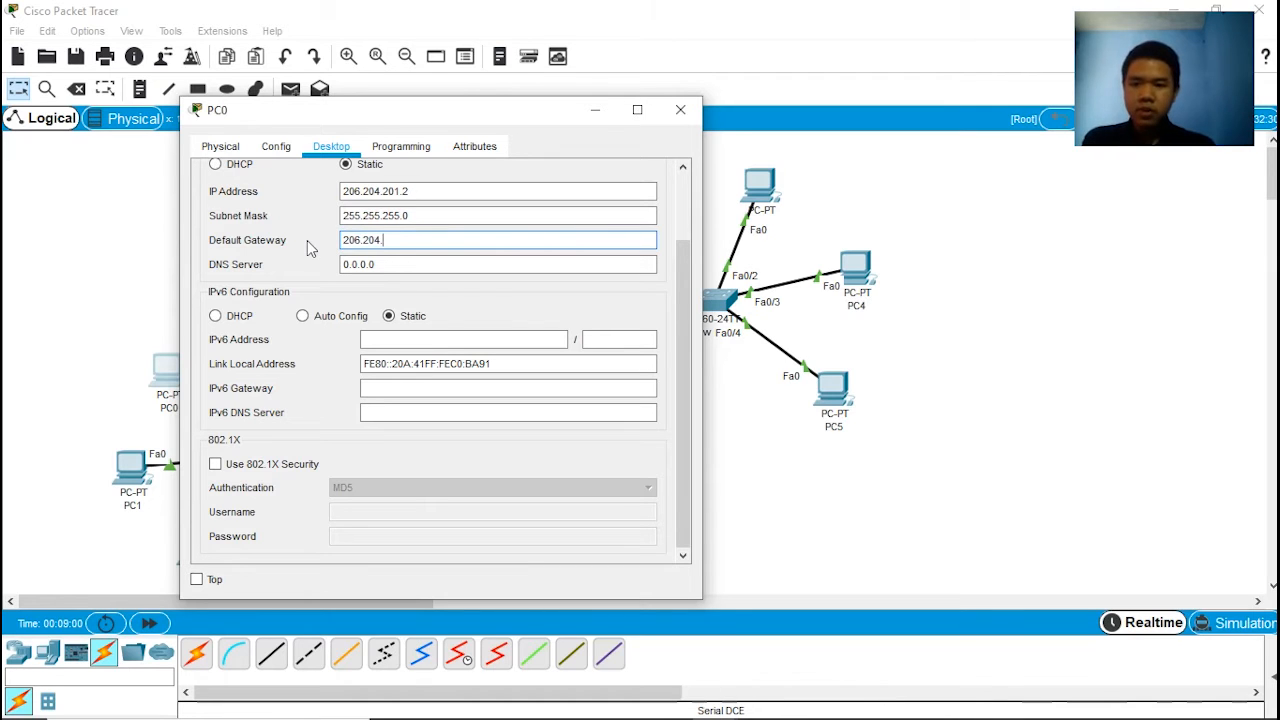
{"action": "type", "text": "201.1"}
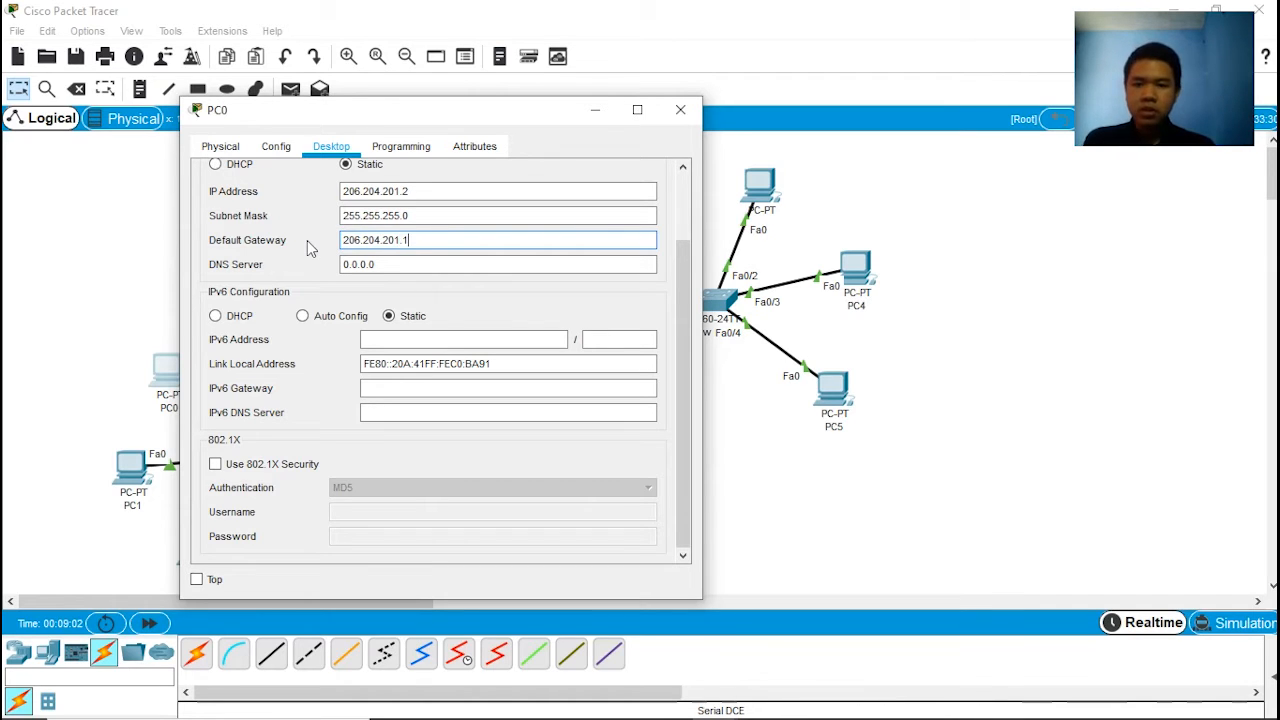
{"action": "left_click", "coordinate": [680, 109]}
Step: In PC1's IP configuration, set the static IP address to 206.204.201.3 with subnet mask 255.255.255.0
{"action": "left_click", "coordinate": [142, 468]}
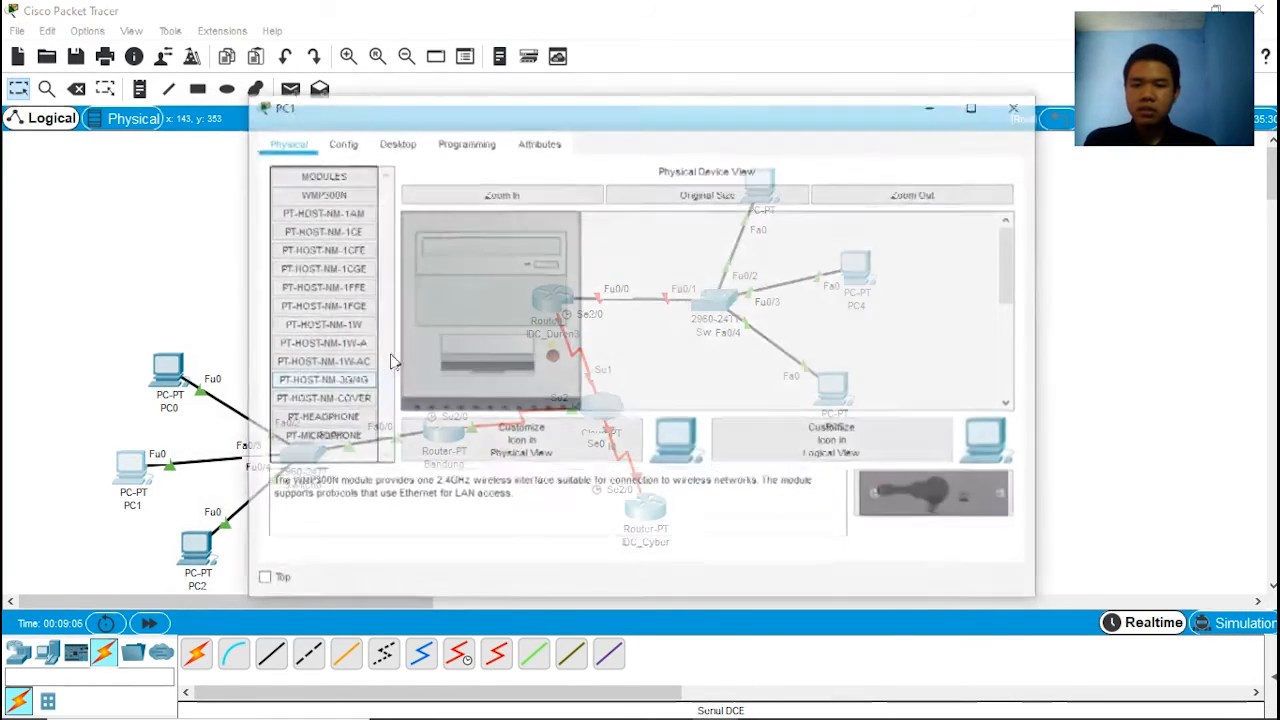
{"action": "left_click_drag", "start_coordinate": [397, 109], "coordinate": [324, 91]}
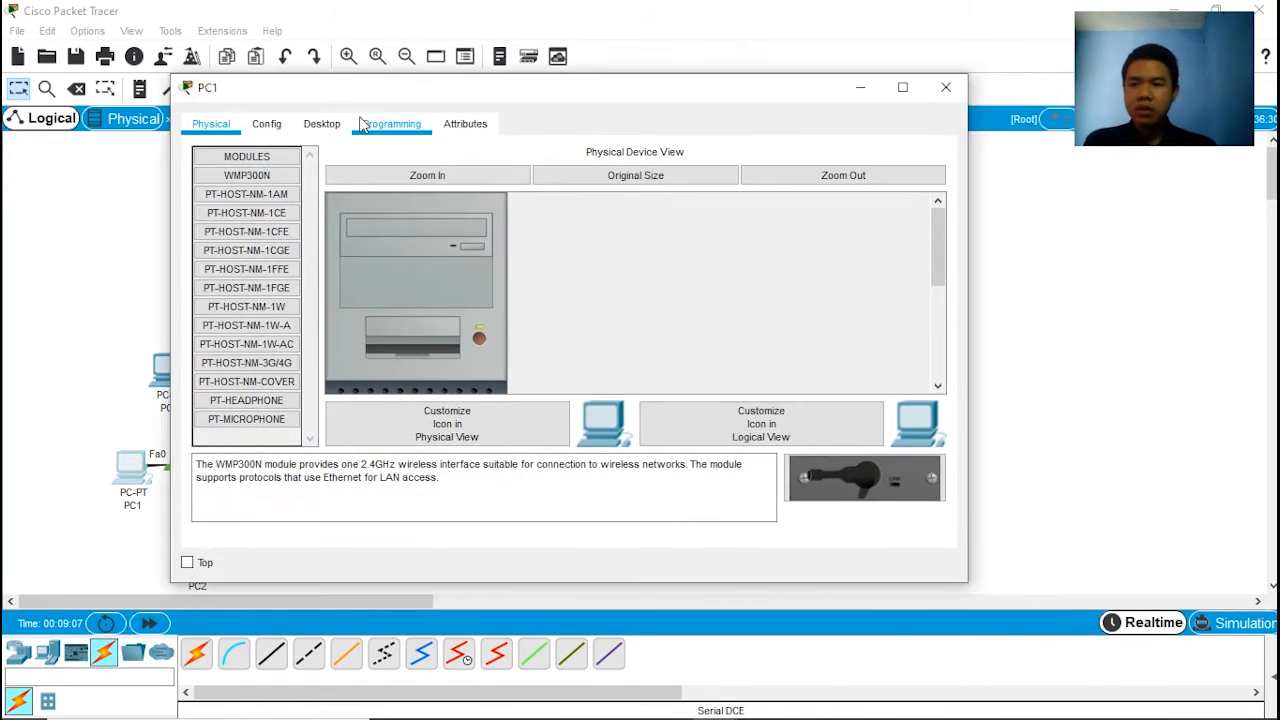
{"action": "left_click", "coordinate": [318, 124]}
{"action": "left_click", "coordinate": [250, 199]}
{"action": "left_click", "coordinate": [465, 177]}
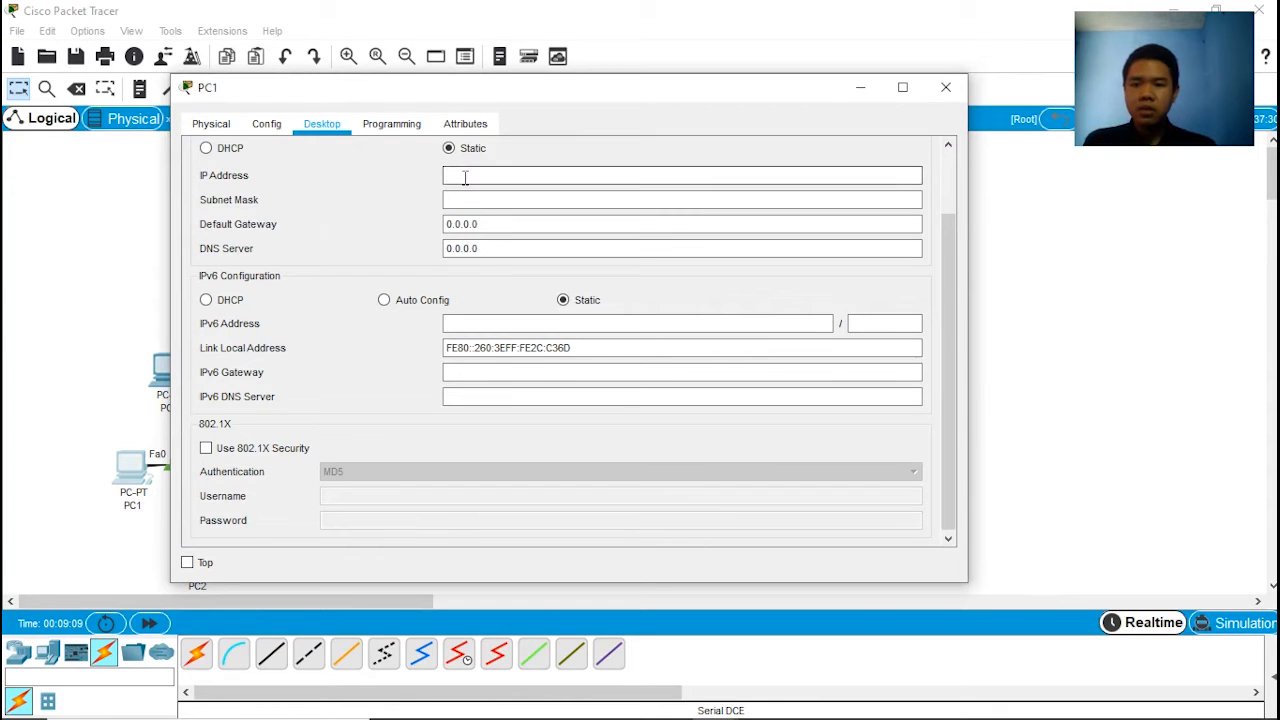
{"action": "type", "text": "206"}
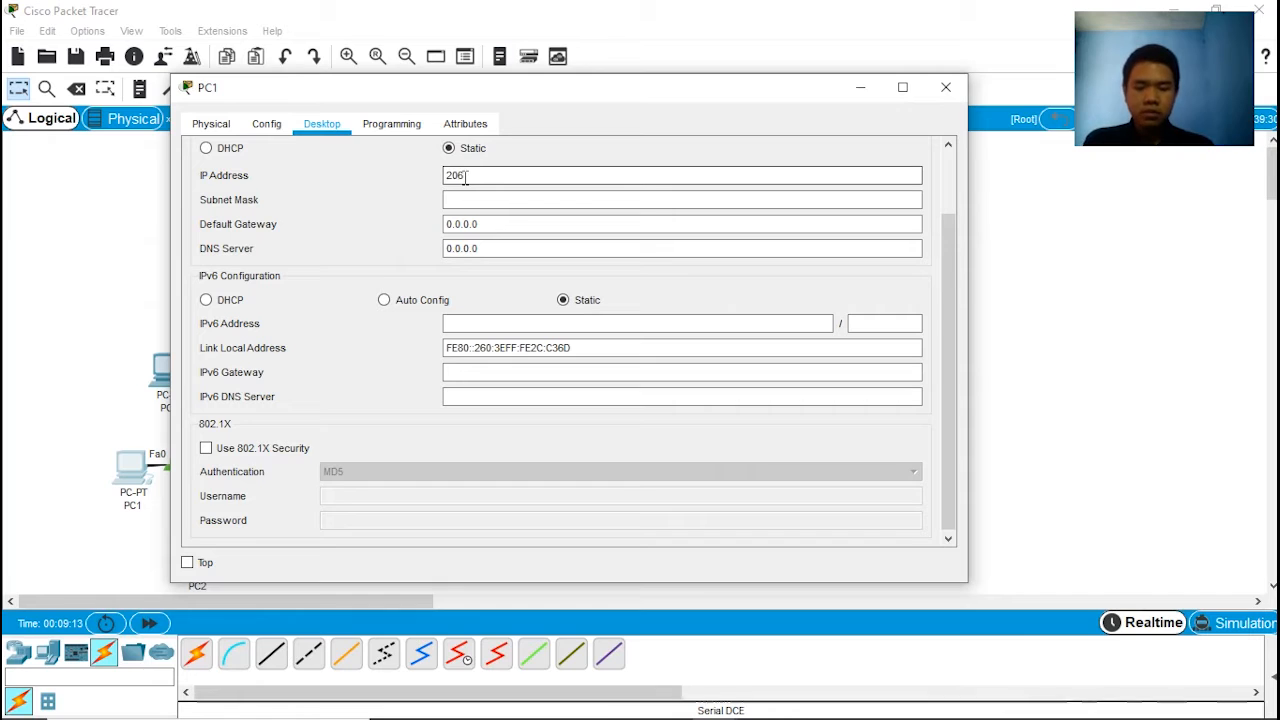
{"action": "type", "text": ".204."}
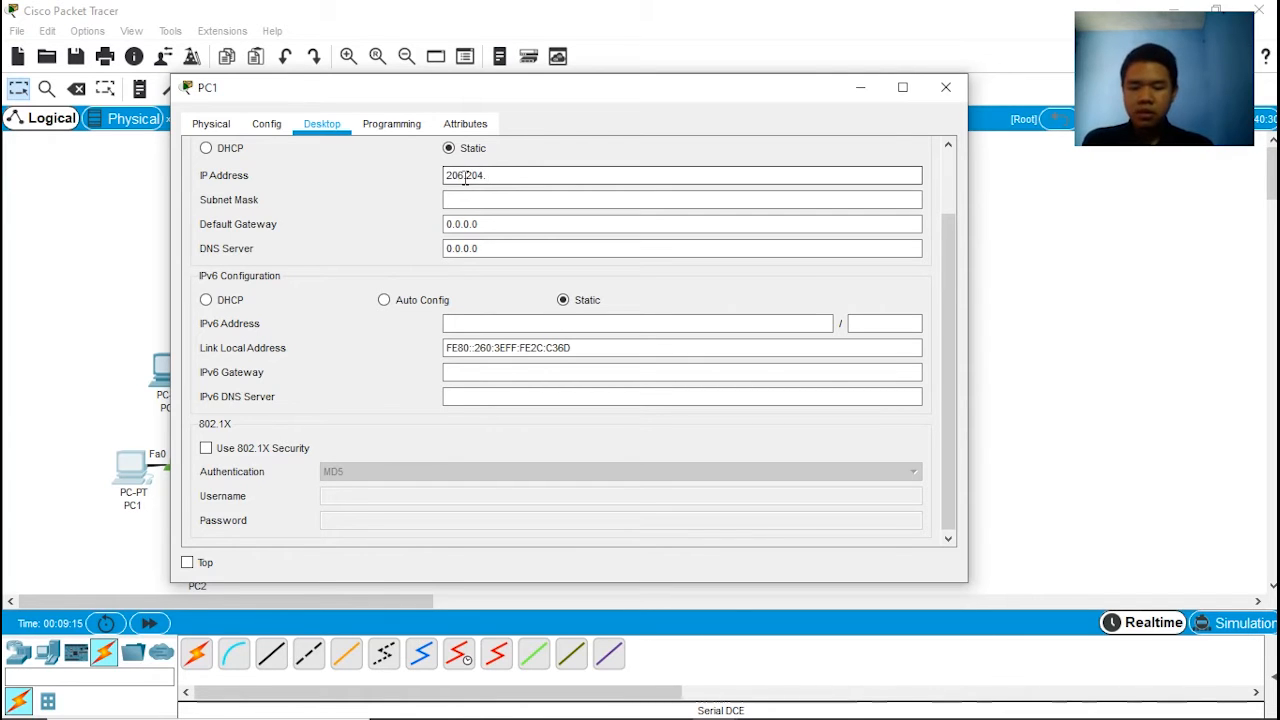
{"action": "type", "text": "201.3"}
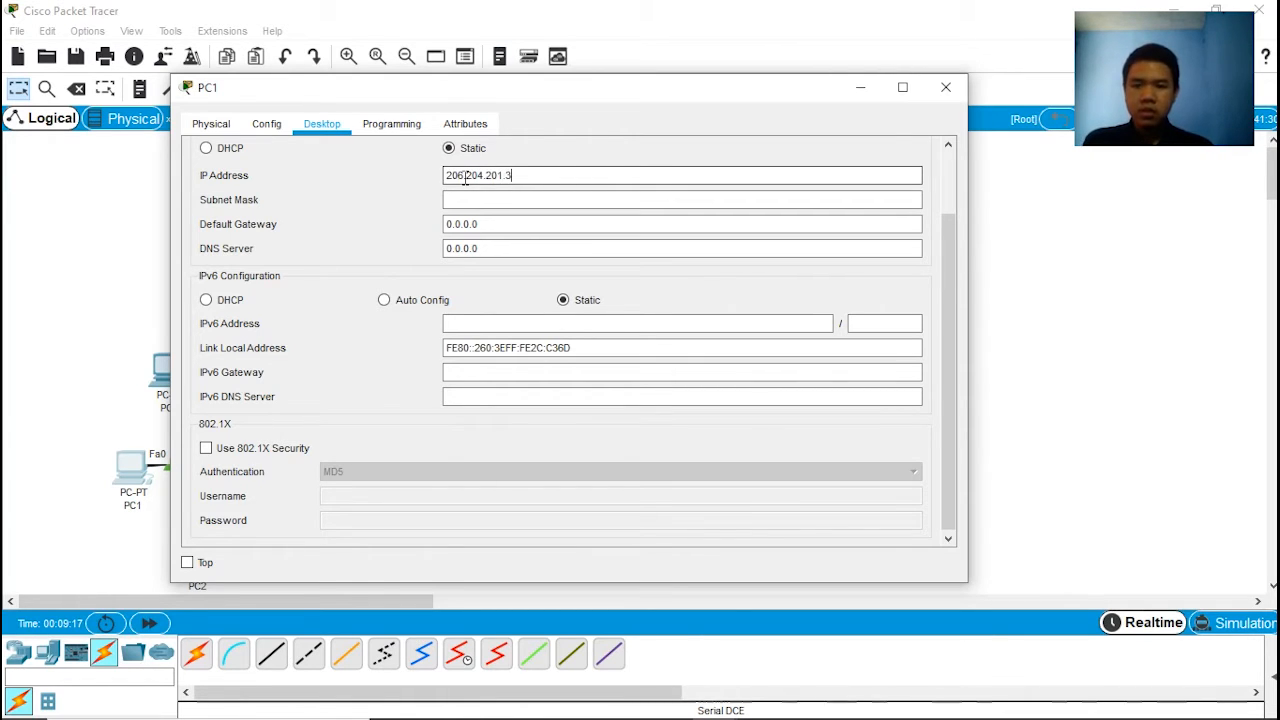
{"action": "left_click", "coordinate": [503, 196]}
Step: Set PC1's default gateway to 206.204.201.1
{"action": "left_click_drag", "start_coordinate": [480, 224], "coordinate": [428, 224]}
{"action": "type", "text": "20"}
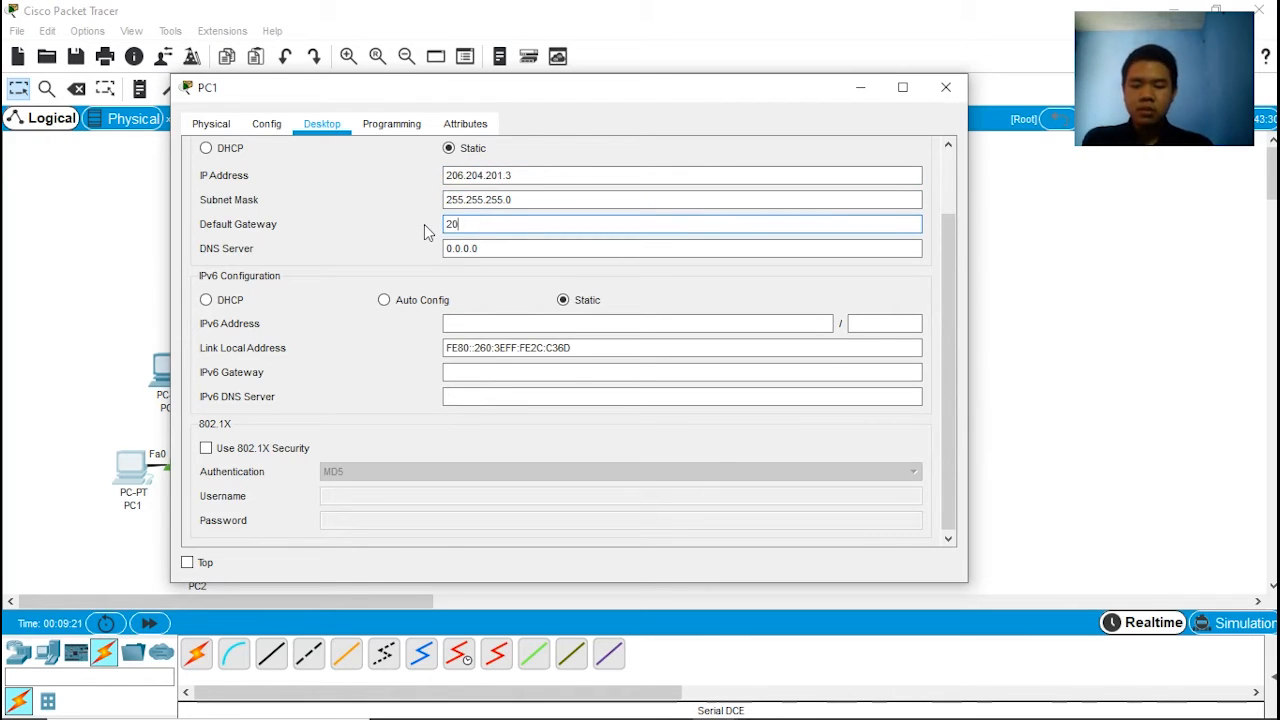
{"action": "type", "text": "6.20"}
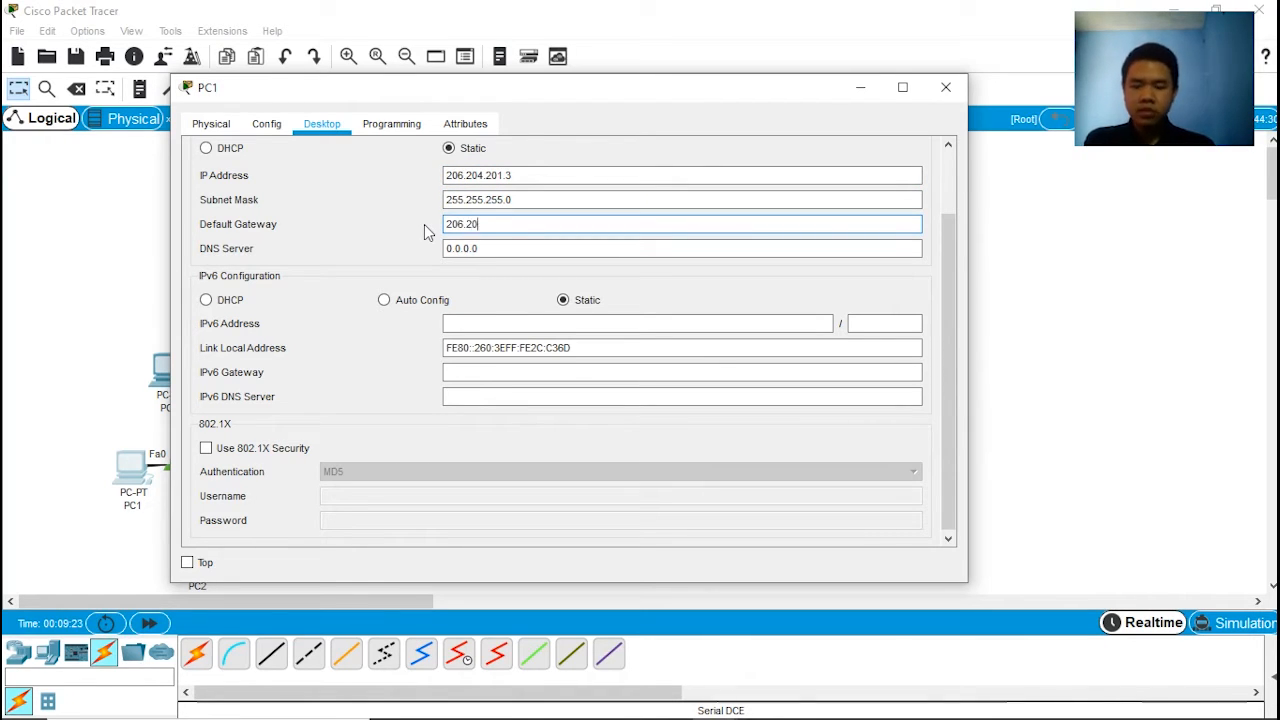
{"action": "type", "text": "4.201.1"}
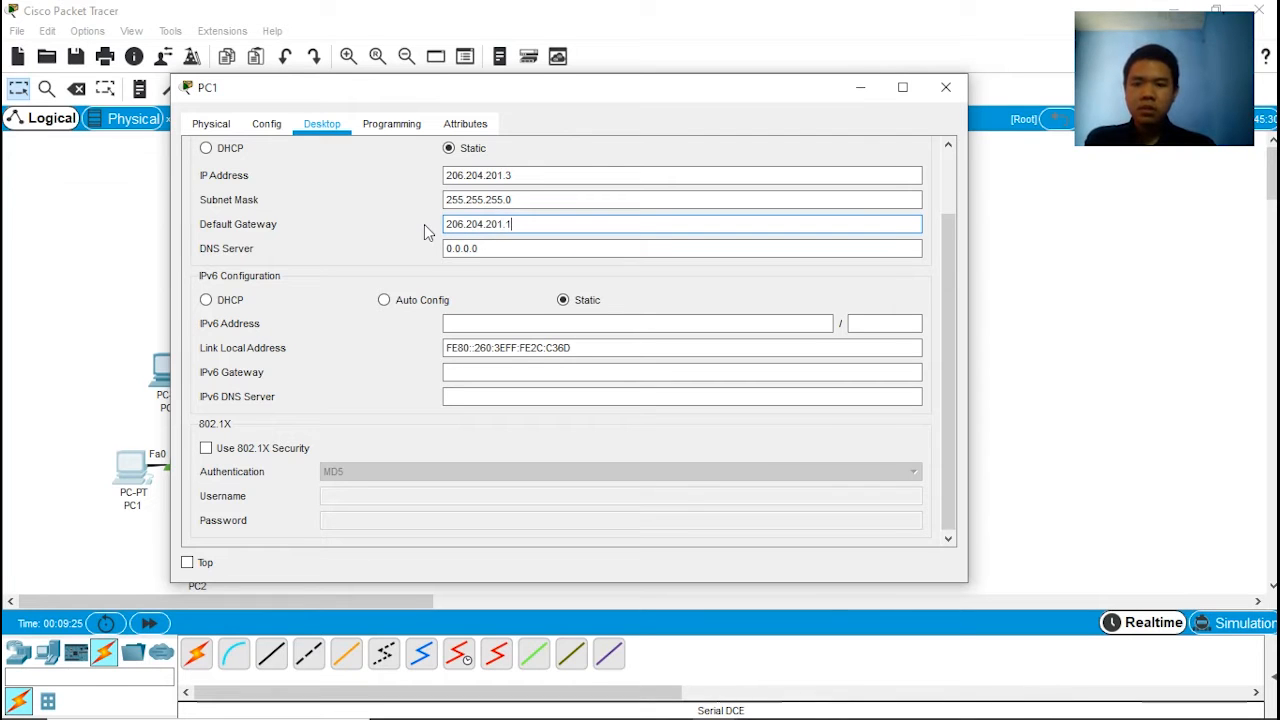
Step: Close PC1's window and set PC2's static IP address to 206.204.201.4 with subnet mask 255.255.255.0
{"action": "left_click", "coordinate": [945, 87]}
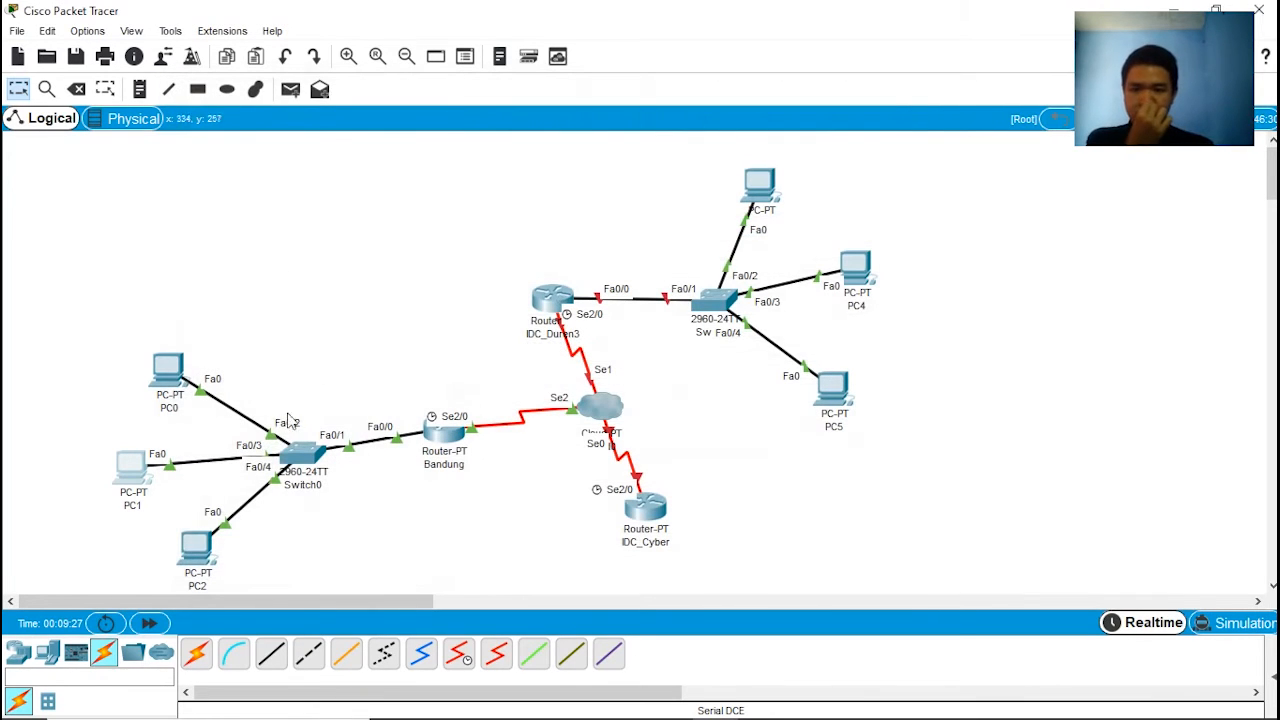
{"action": "left_click", "coordinate": [198, 545]}
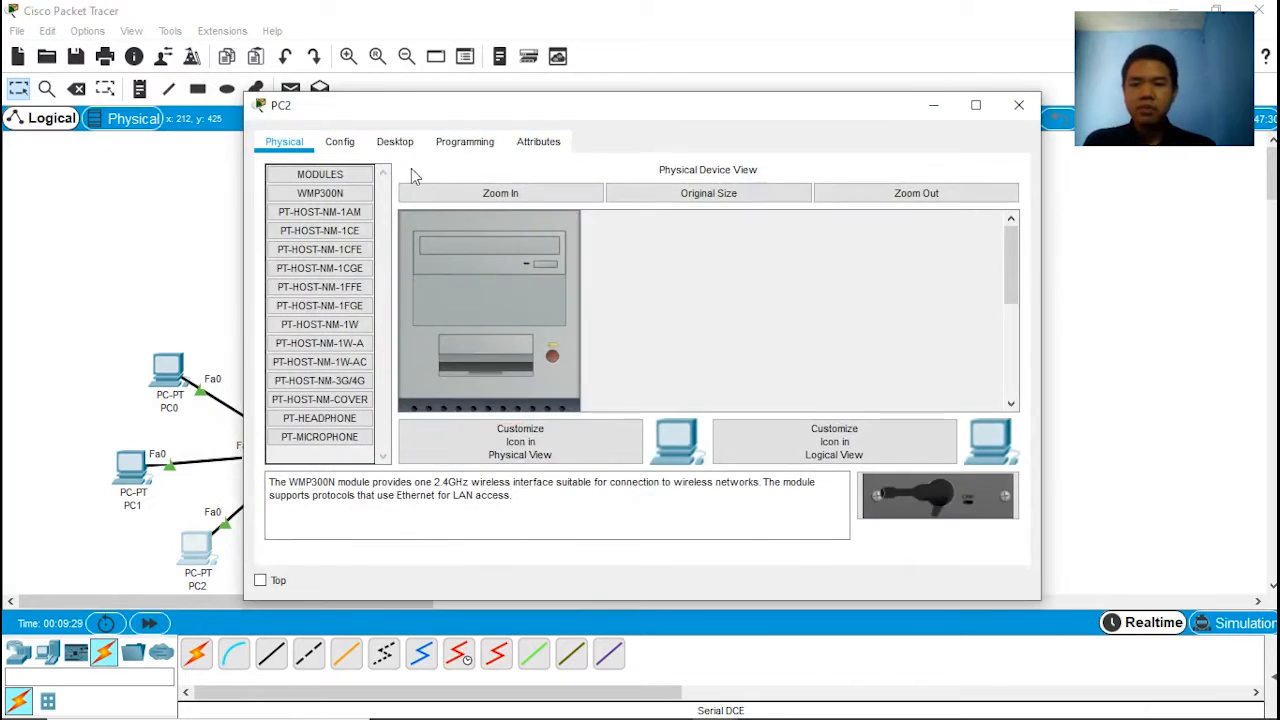
{"action": "left_click", "coordinate": [395, 141]}
{"action": "left_click", "coordinate": [360, 205]}
{"action": "left_click", "coordinate": [540, 192]}
{"action": "type", "text": "1"}
{"action": "type", "text": "20"}
{"action": "type", "text": "6.2"}
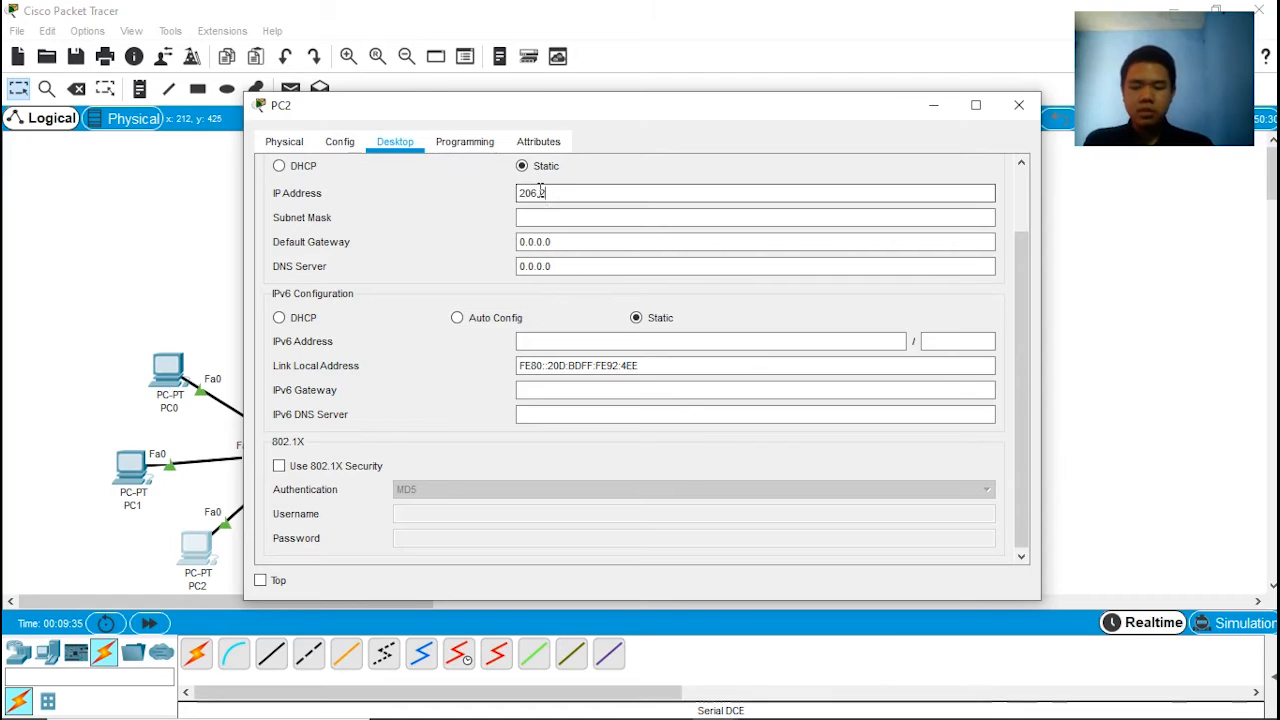
{"action": "type", "text": "04"}
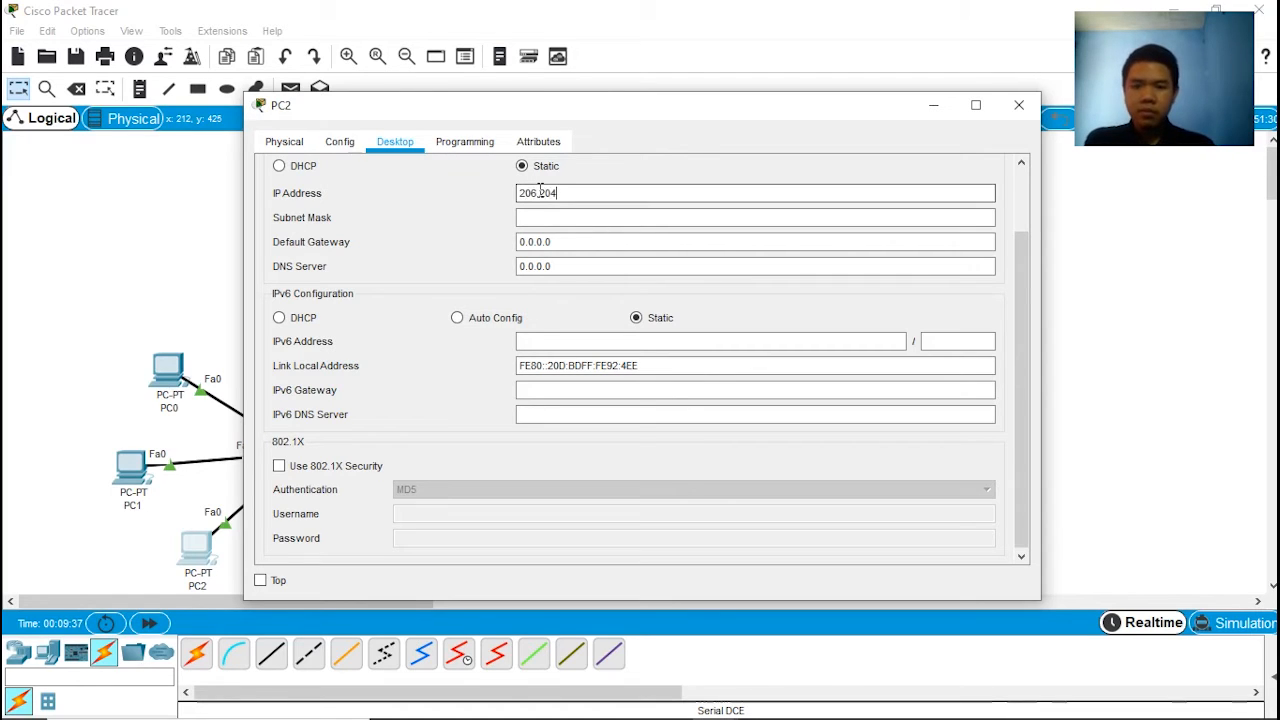
{"action": "type", "text": ".201.4"}
{"action": "left_click", "coordinate": [572, 243]}
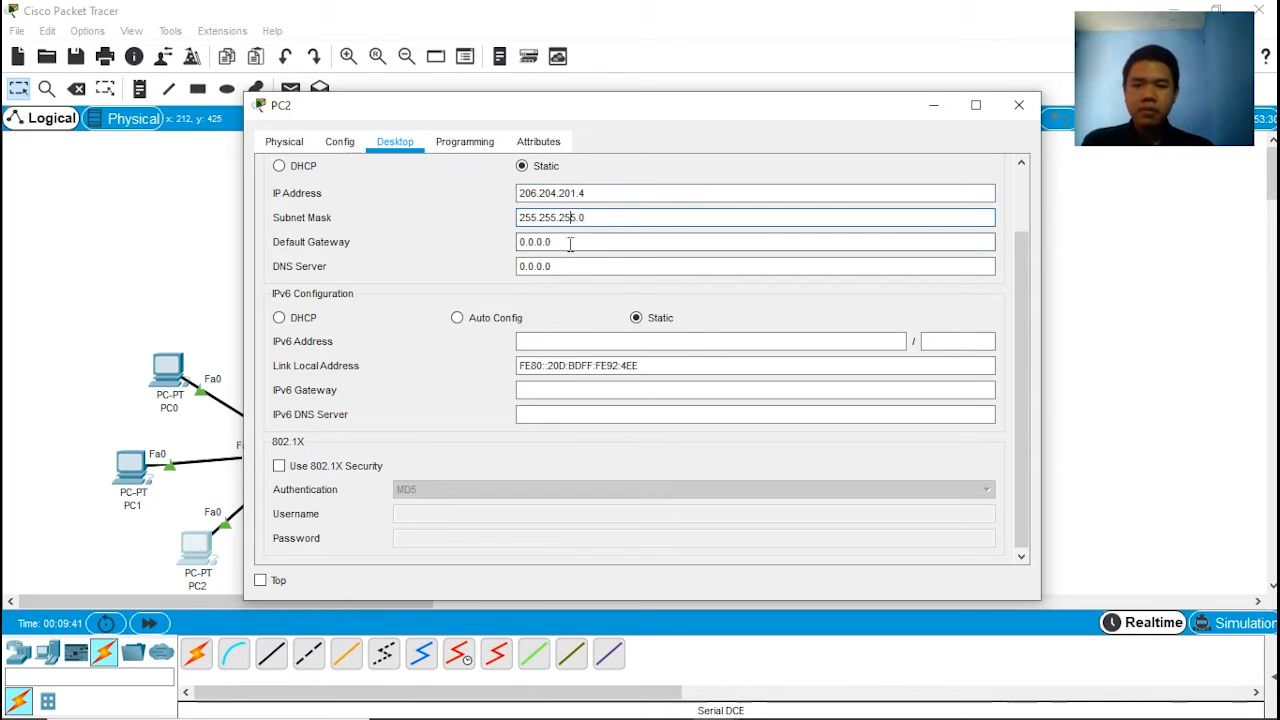
Step: Set PC2's default gateway to 206.204.201.1 and close its window
{"action": "left_click_drag", "start_coordinate": [606, 190], "coordinate": [498, 196]}
{"action": "key", "text": "ctrl+c"}
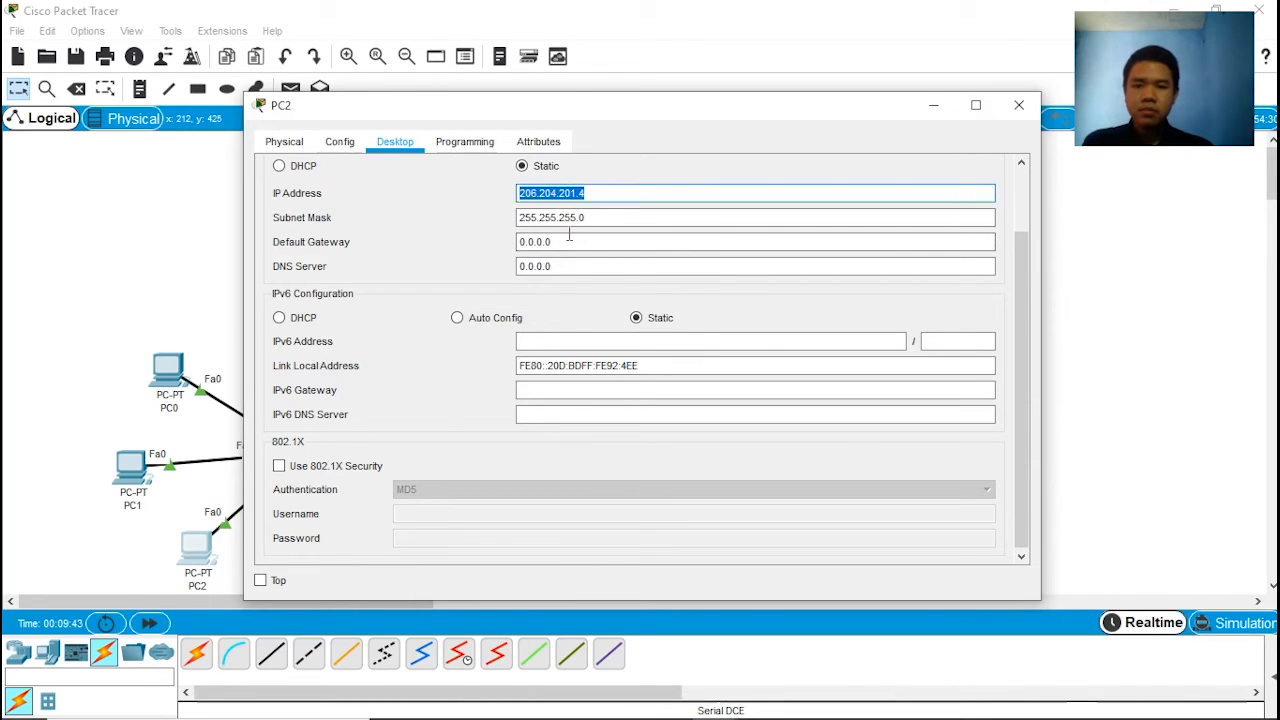
{"action": "triple_click", "coordinate": [570, 242]}
{"action": "key", "text": "ctrl+v"}
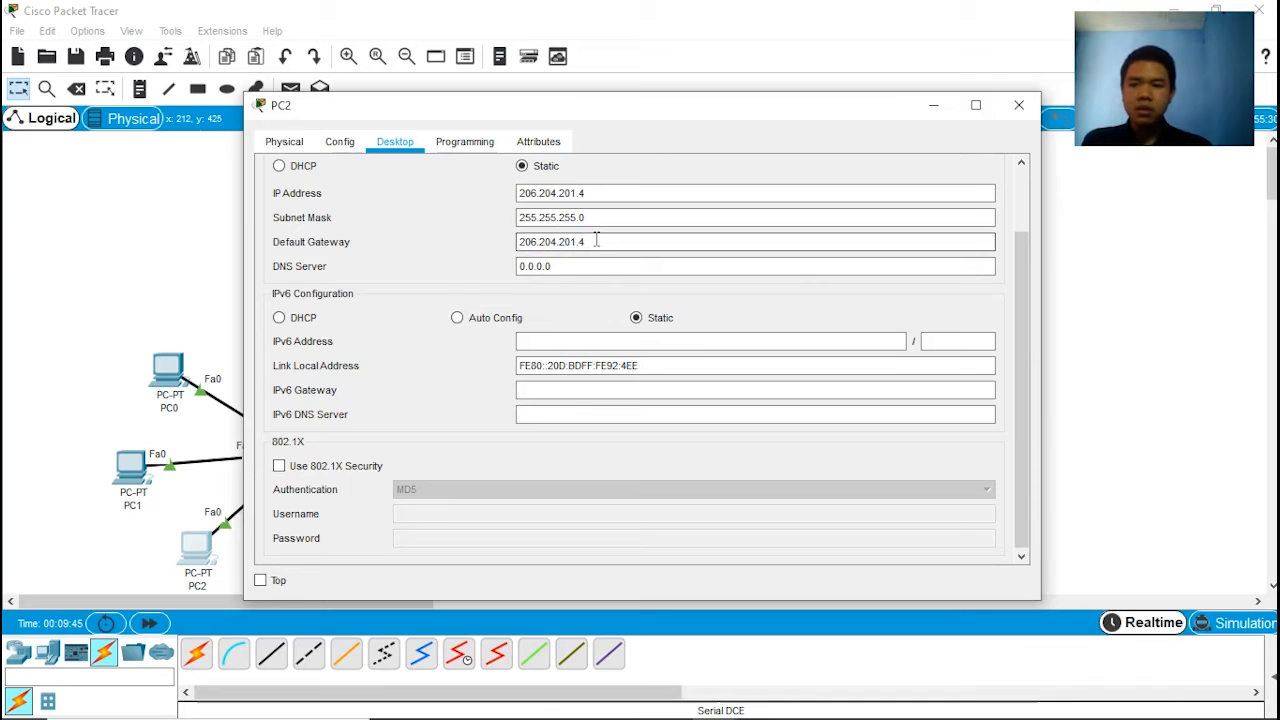
{"action": "key", "text": "BackSpace"}
{"action": "type", "text": "1"}
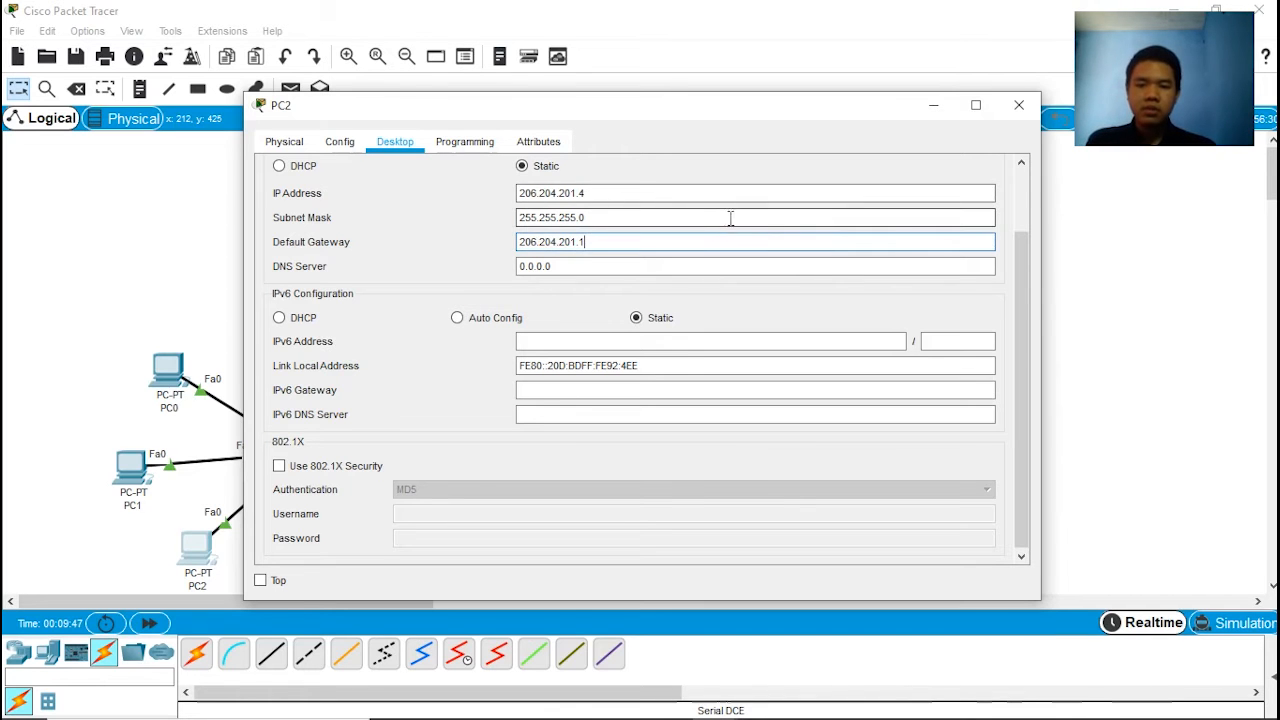
{"action": "left_click", "coordinate": [1019, 105]}
Step: In PC3's IP configuration, set the static IP address to 208.202.199.5 with subnet mask 255.255.255.0
{"action": "scroll", "coordinate": [766, 365], "scroll_direction": "down", "scroll_amount": 2}
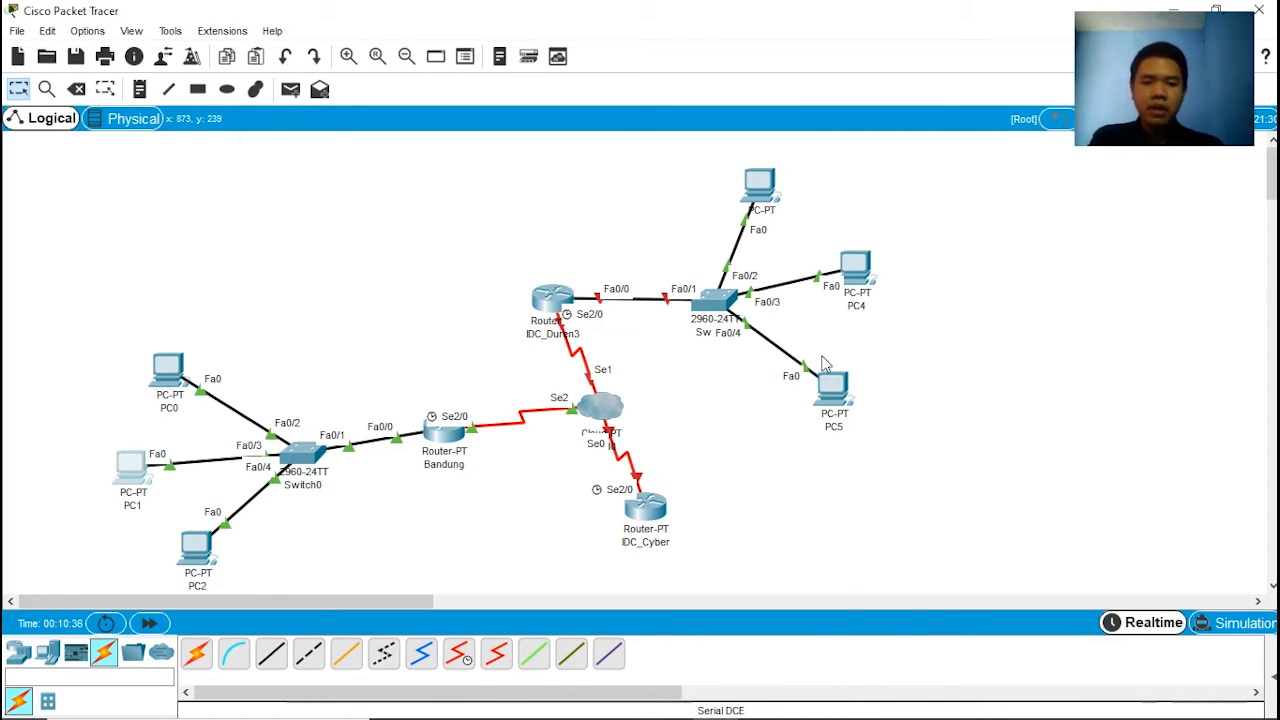
{"action": "left_click", "coordinate": [760, 185]}
{"action": "left_click_drag", "start_coordinate": [740, 112], "coordinate": [575, 133]}
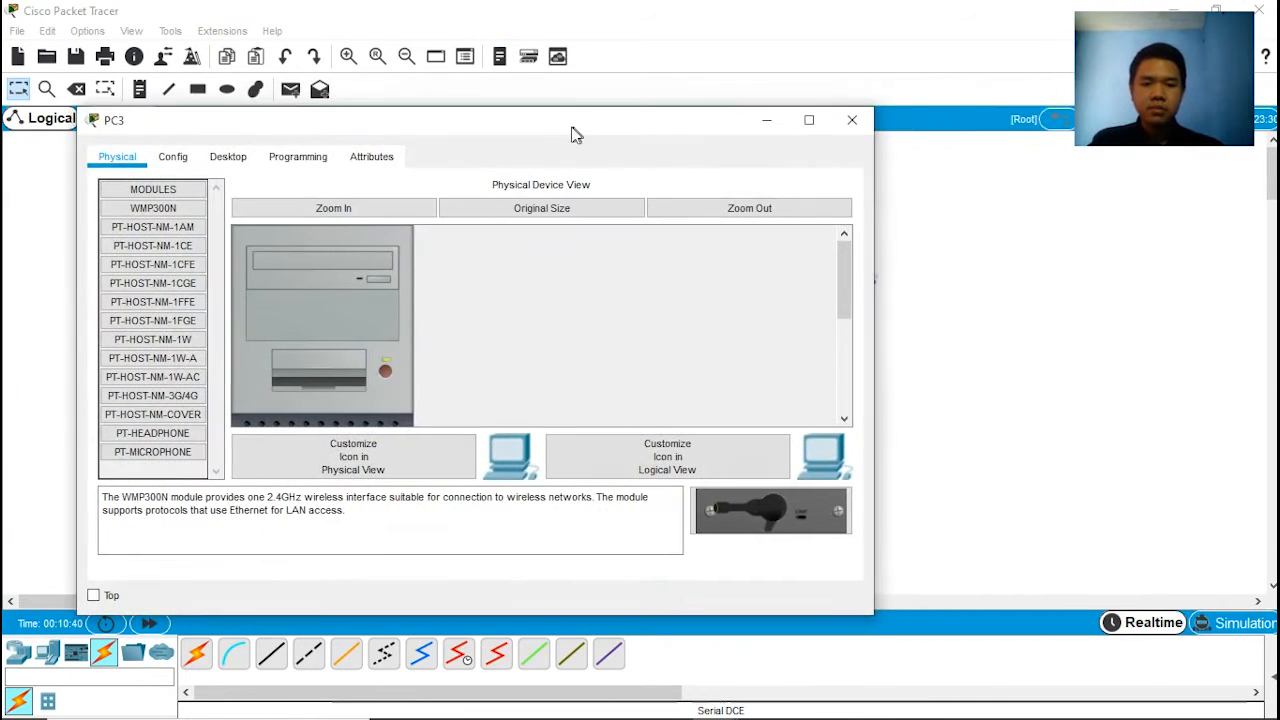
{"action": "left_click", "coordinate": [228, 156]}
{"action": "left_click", "coordinate": [172, 248]}
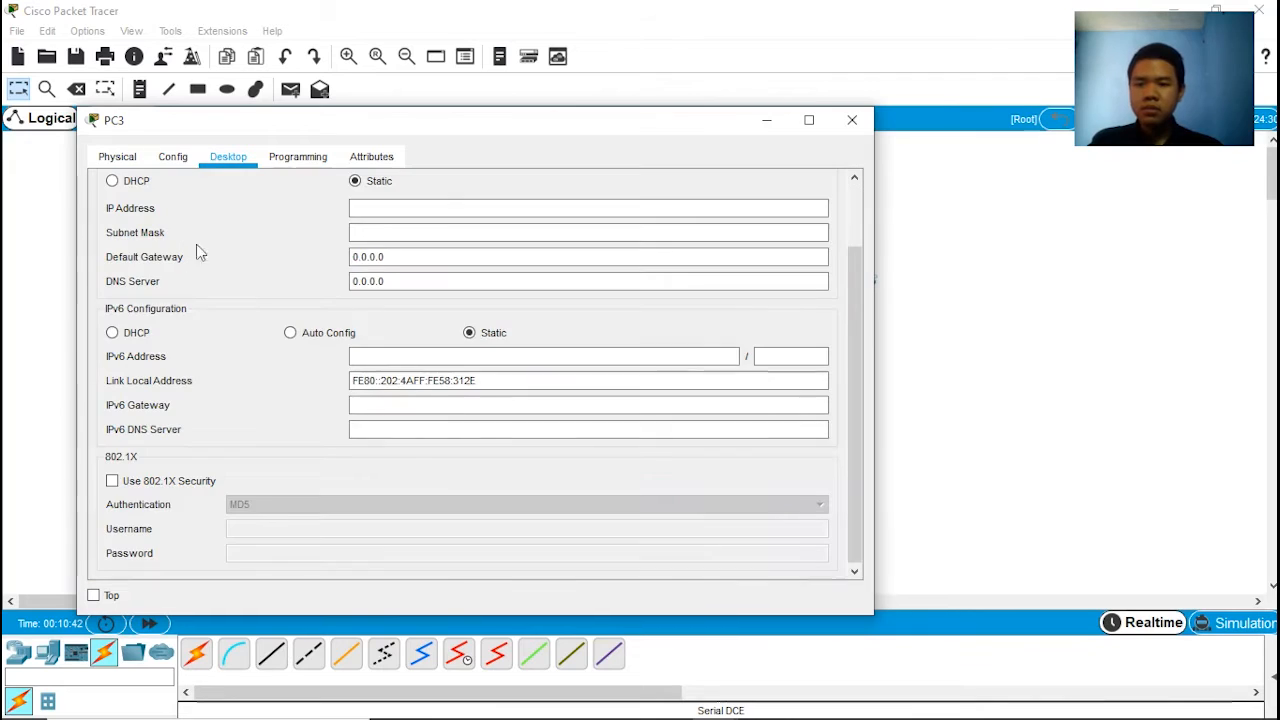
{"action": "left_click", "coordinate": [383, 207]}
{"action": "left_click", "coordinate": [383, 207]}
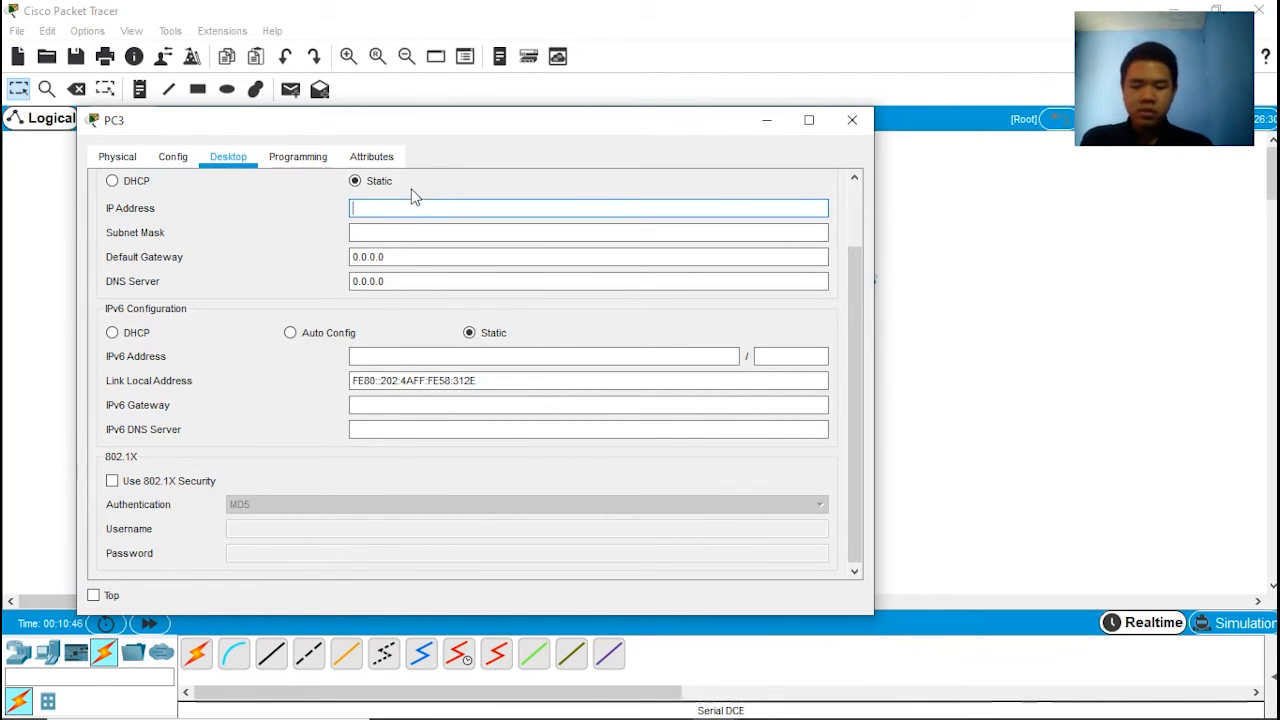
{"action": "type", "text": "208.202."}
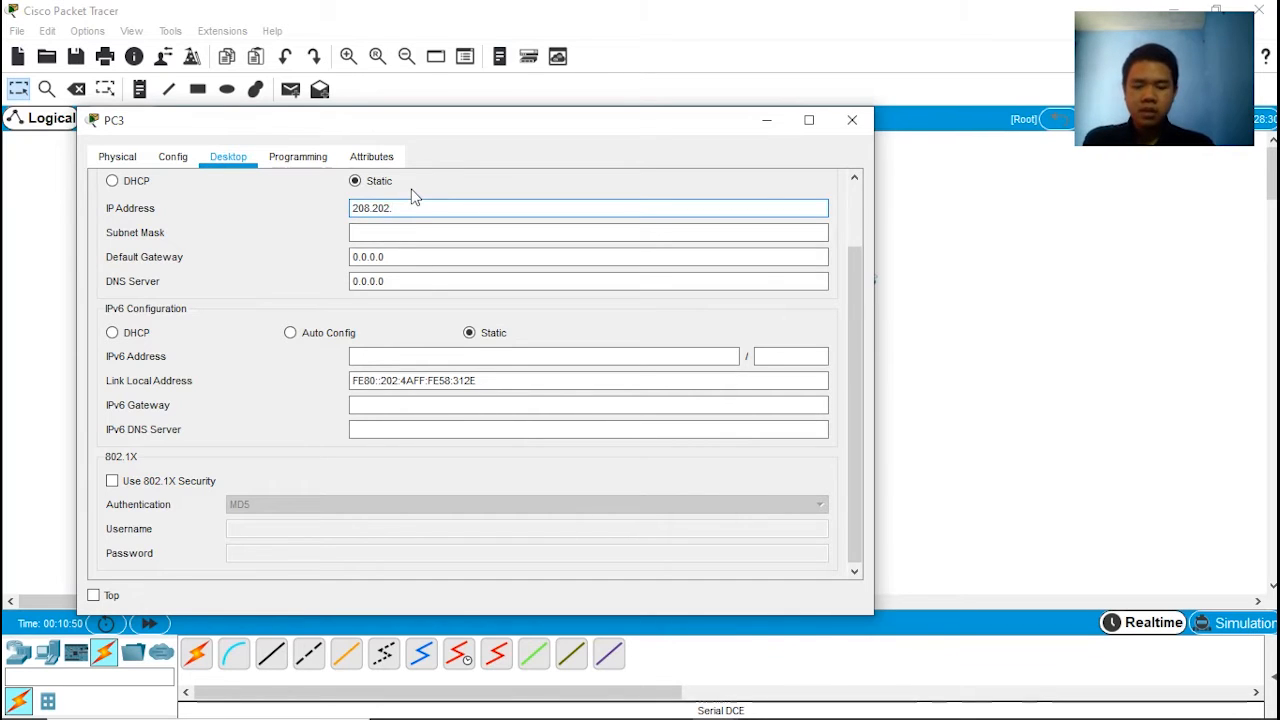
{"action": "type", "text": "199.5"}
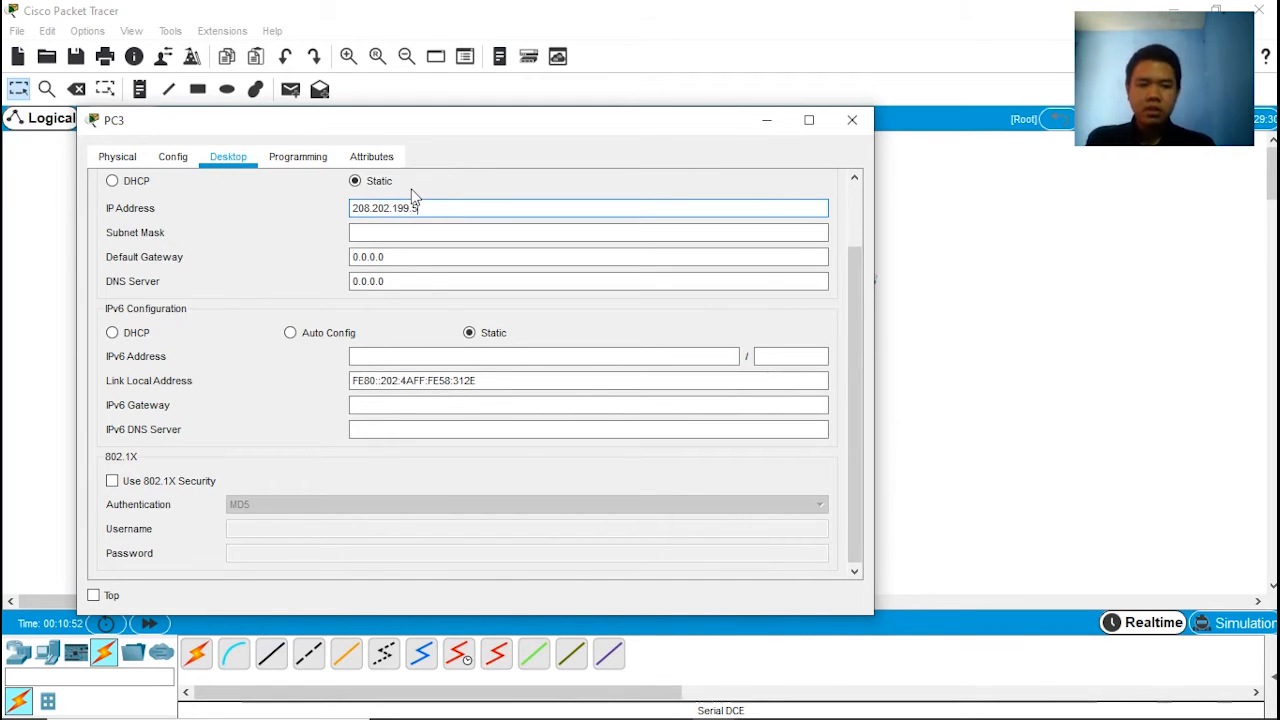
{"action": "key", "text": "Tab"}
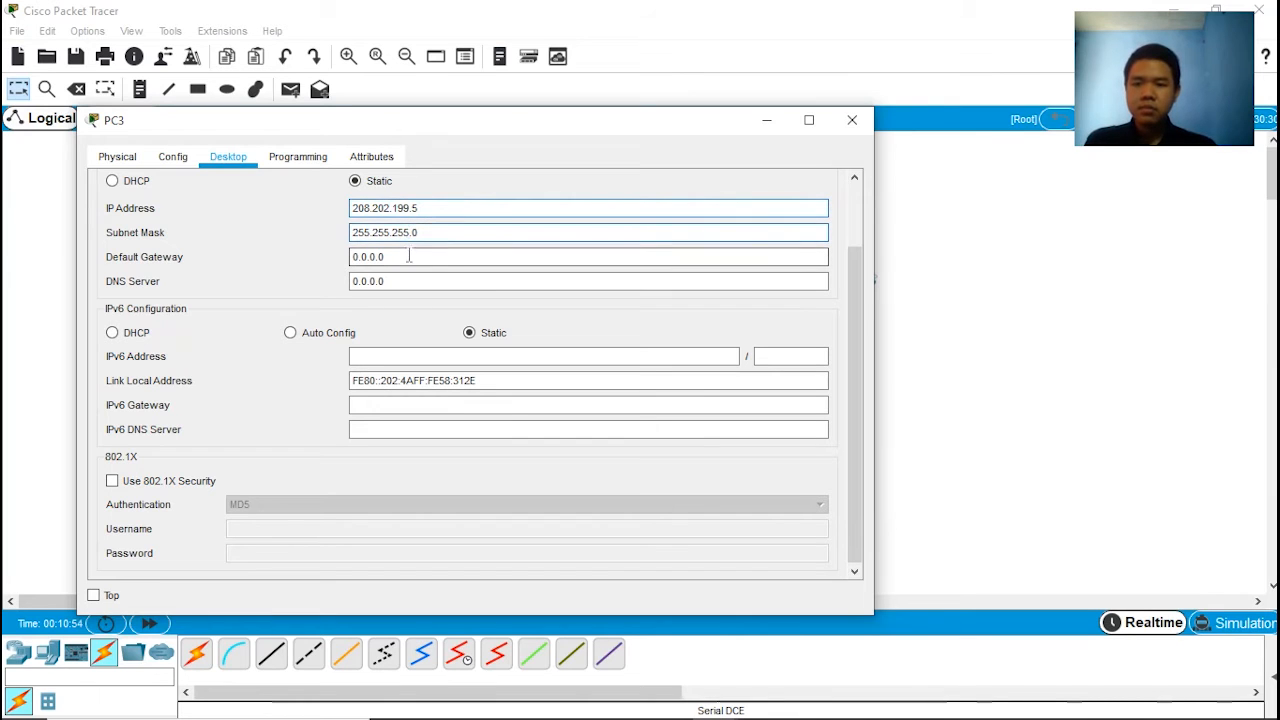
Step: Set PC3's default gateway to 208.202.199.3 and close its window
{"action": "key", "text": "shift+Tab"}
{"action": "key", "text": "Tab"}
{"action": "key", "text": "Tab"}
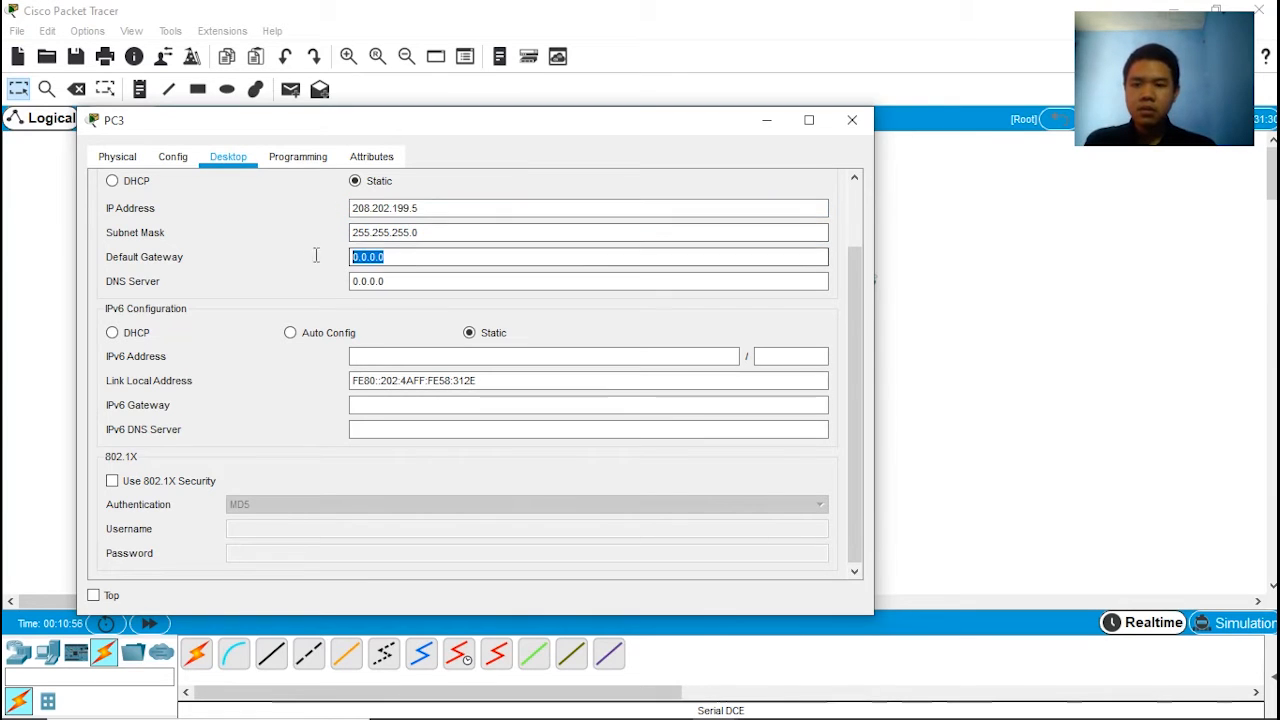
{"action": "key", "text": "ctrl+v"}
{"action": "key", "text": "BackSpace"}
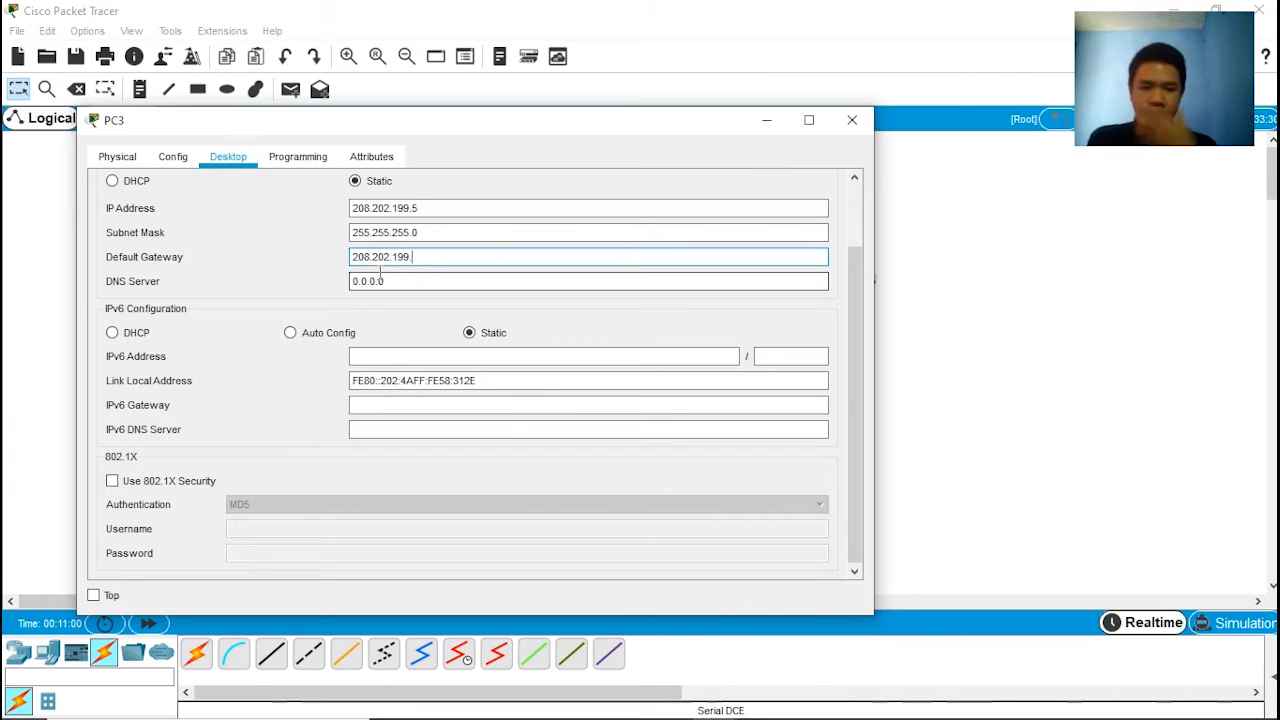
{"action": "type", "text": "3"}
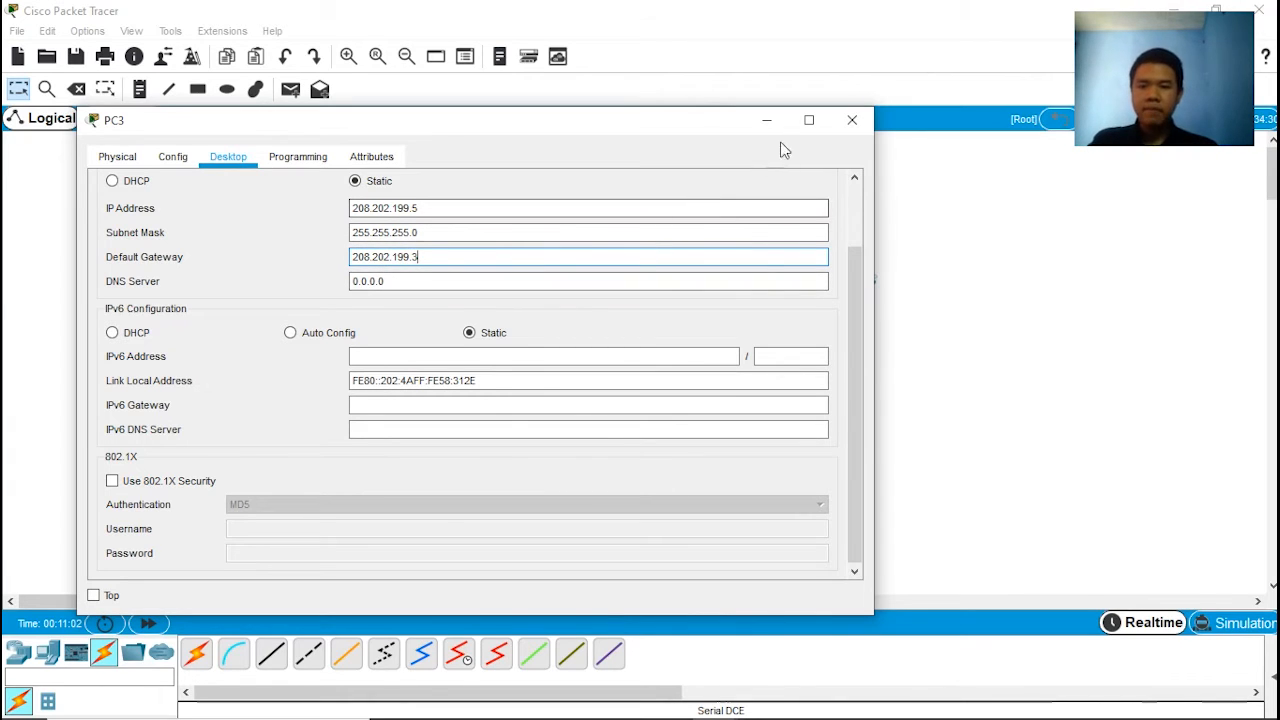
{"action": "left_click", "coordinate": [853, 121]}
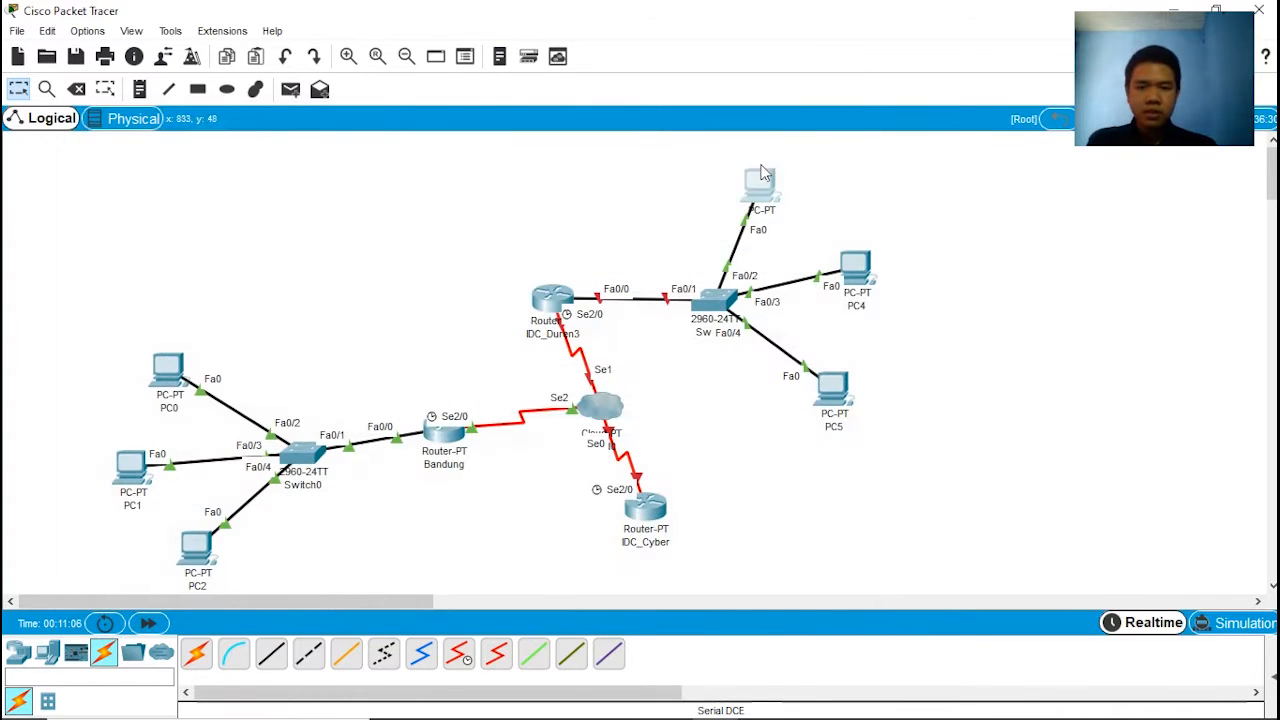
Step: In PC4's IP configuration, set the static IP address to 208.202.199.6 with subnet mask 255.255.255.0
{"action": "left_click", "coordinate": [860, 270]}
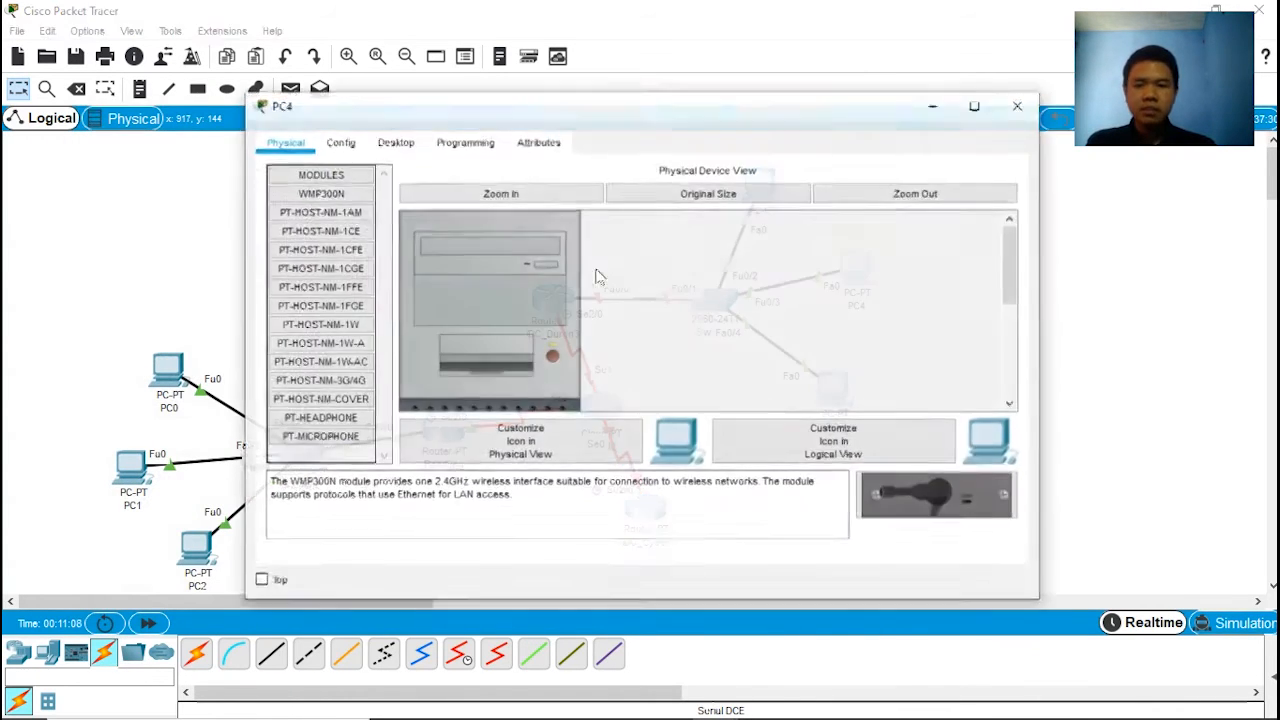
{"action": "left_click", "coordinate": [398, 142]}
{"action": "left_click", "coordinate": [335, 205]}
{"action": "left_click", "coordinate": [531, 195]}
{"action": "left_click_drag", "start_coordinate": [594, 113], "coordinate": [480, 126]}
{"action": "type", "text": "2"}
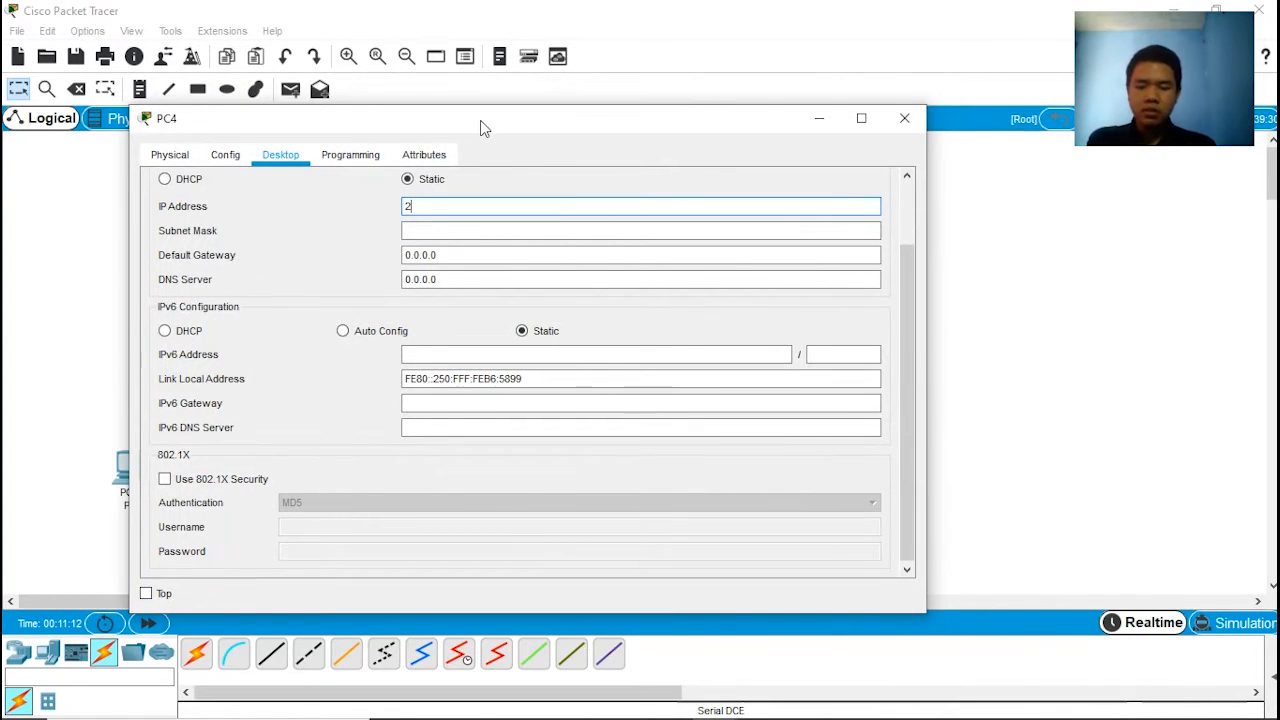
{"action": "type", "text": "08."}
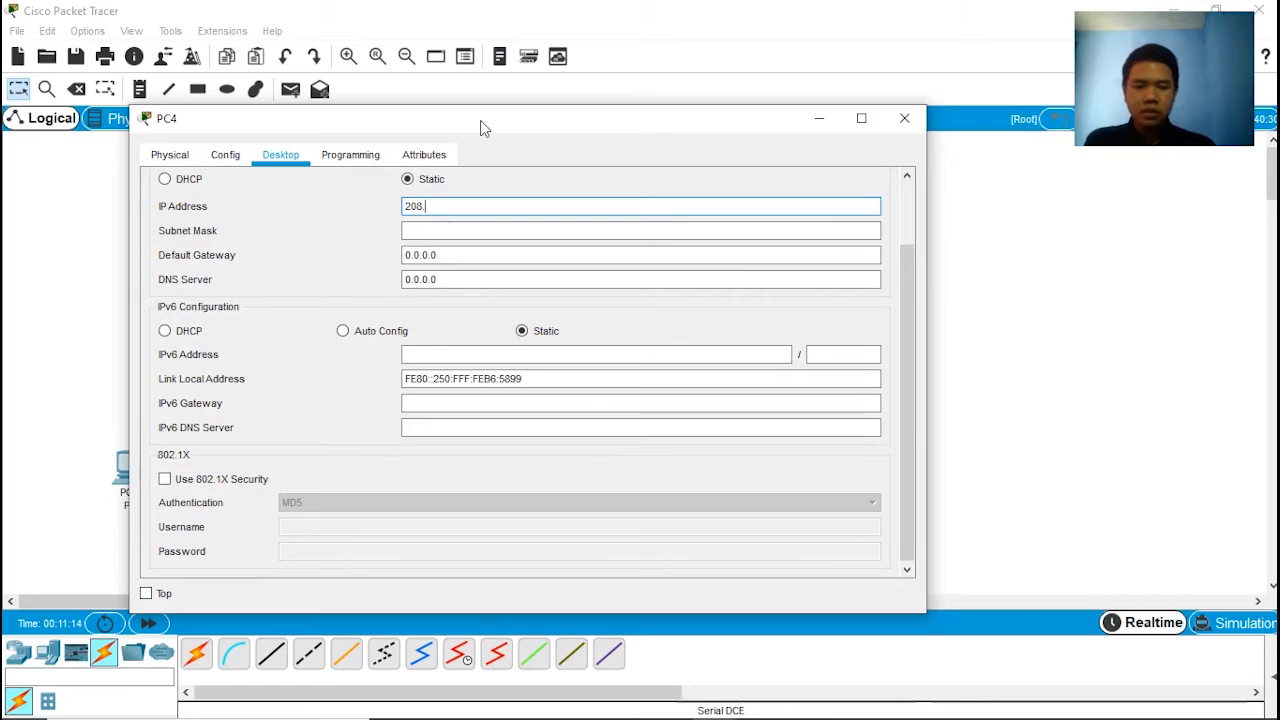
{"action": "type", "text": "202.1"}
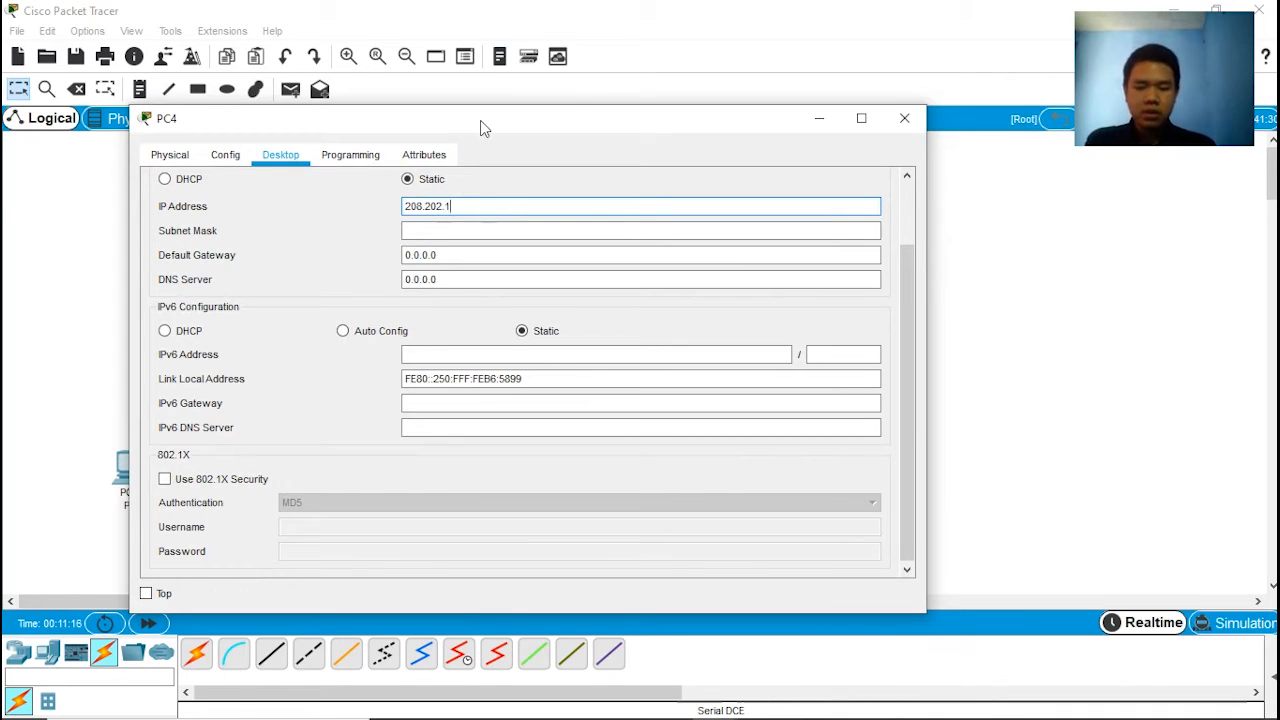
{"action": "type", "text": "99.6"}
{"action": "left_click", "coordinate": [463, 235]}
Step: Set PC4's default gateway to 208.202.199.3 and close its window
{"action": "key", "text": "Tab"}
{"action": "type", "text": "20"}
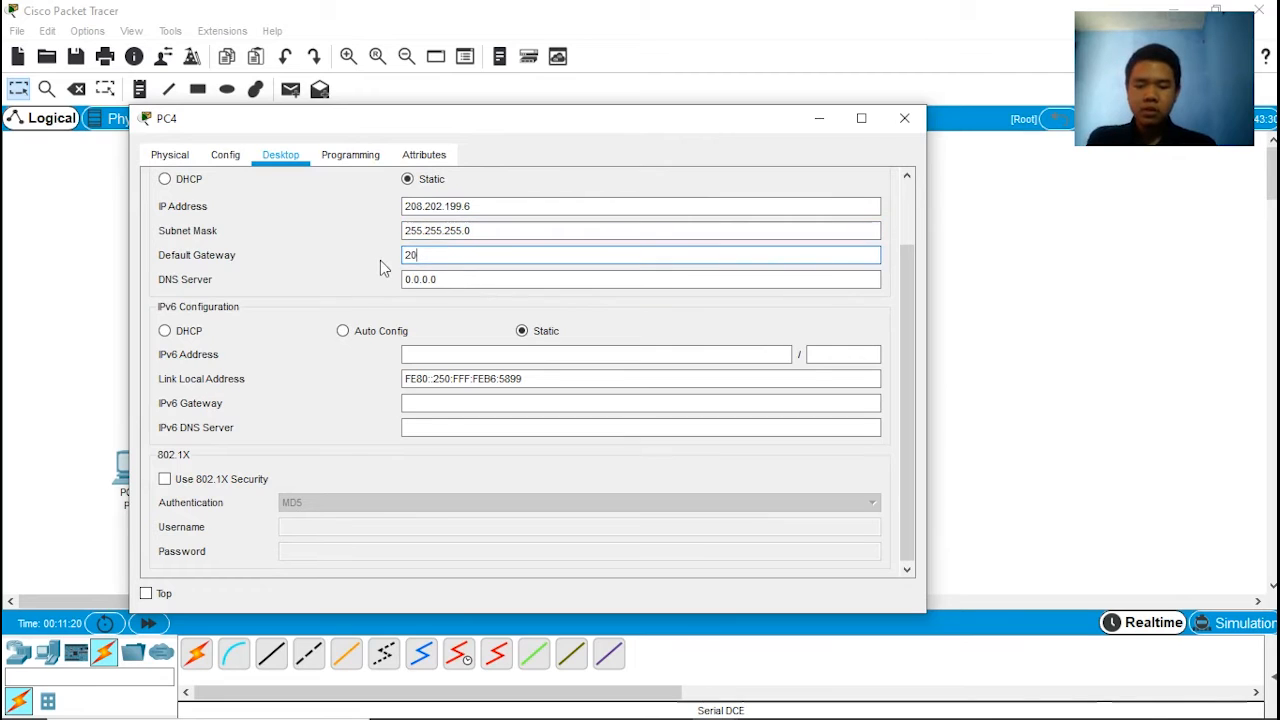
{"action": "type", "text": "8.202."}
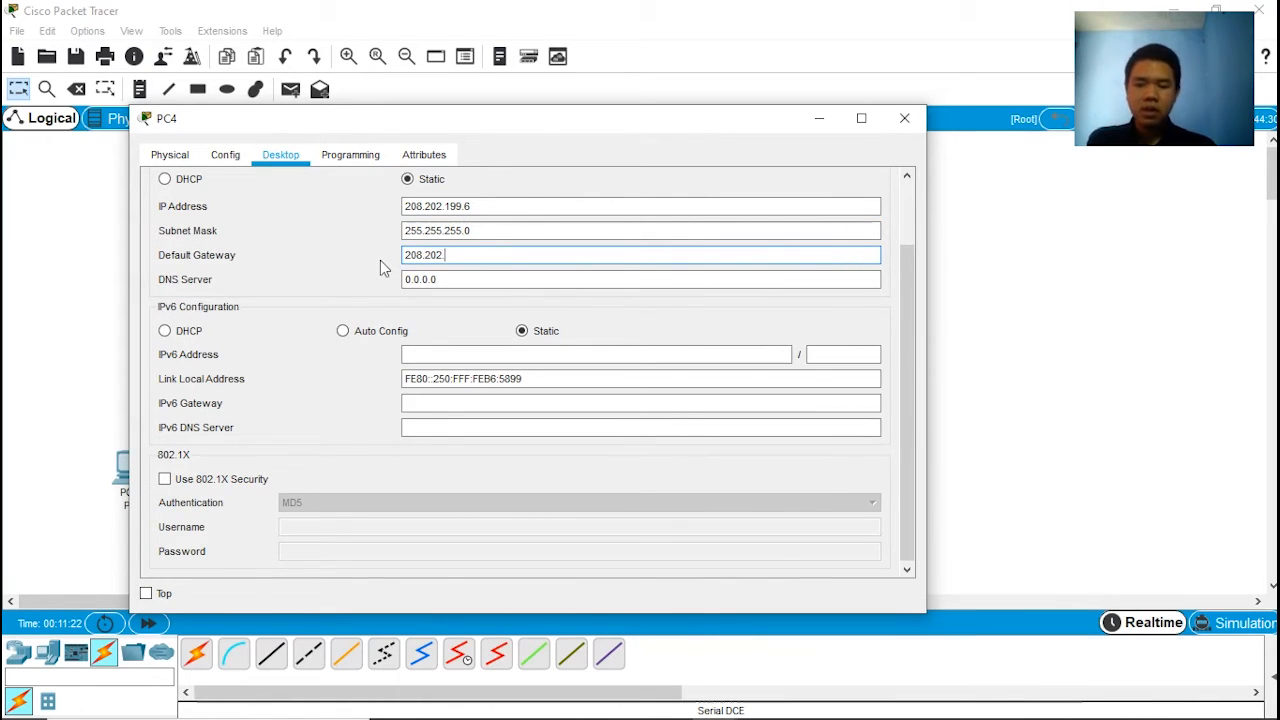
{"action": "type", "text": "199.3"}
{"action": "left_click", "coordinate": [912, 120]}
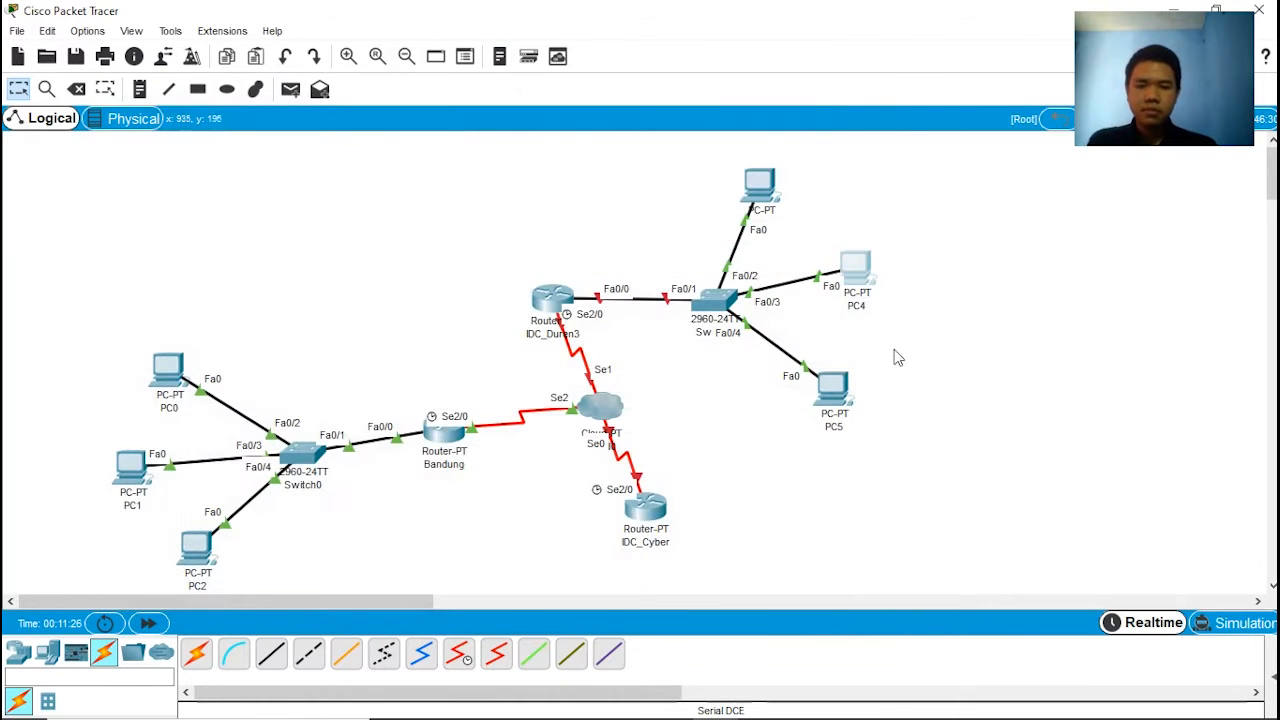
Step: In PC5's IP configuration, set the static IP address to 208.202.199.7 with subnet mask 255.255.255.0
{"action": "left_click", "coordinate": [830, 385]}
{"action": "left_click", "coordinate": [404, 157]}
{"action": "left_click", "coordinate": [350, 198]}
{"action": "left_click", "coordinate": [554, 193]}
{"action": "type", "text": "20"}
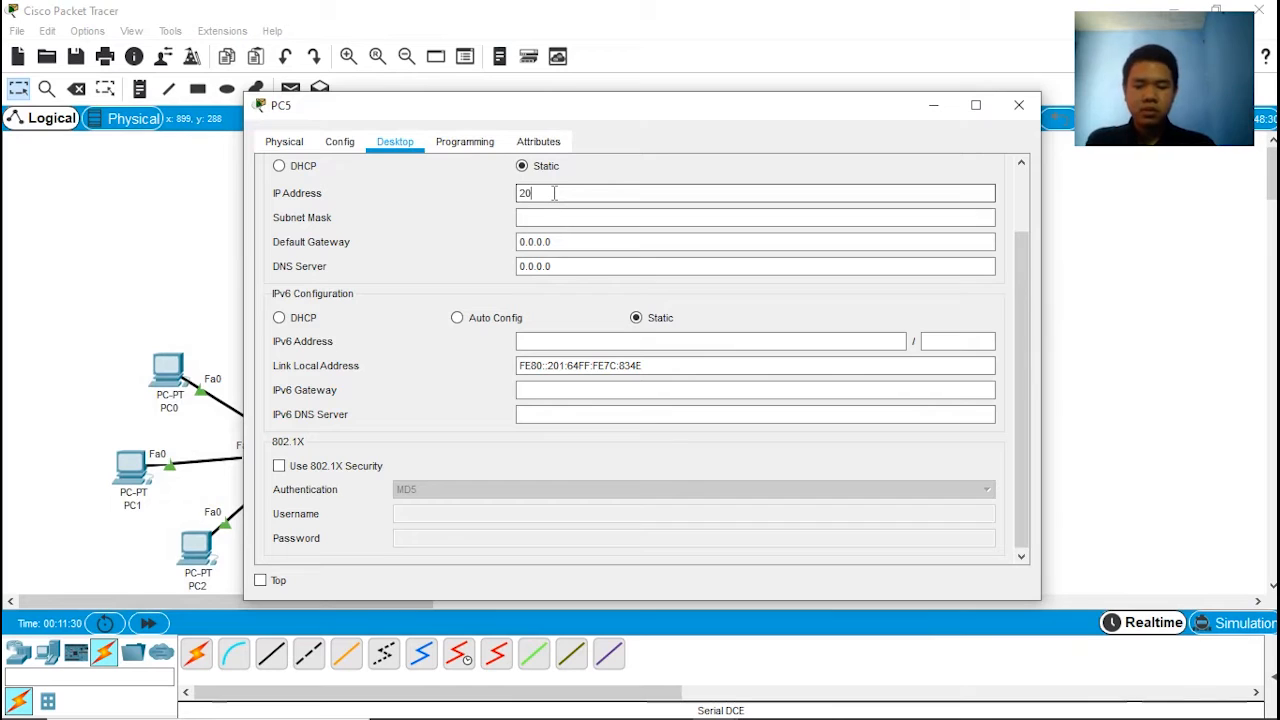
{"action": "type", "text": "8.202"}
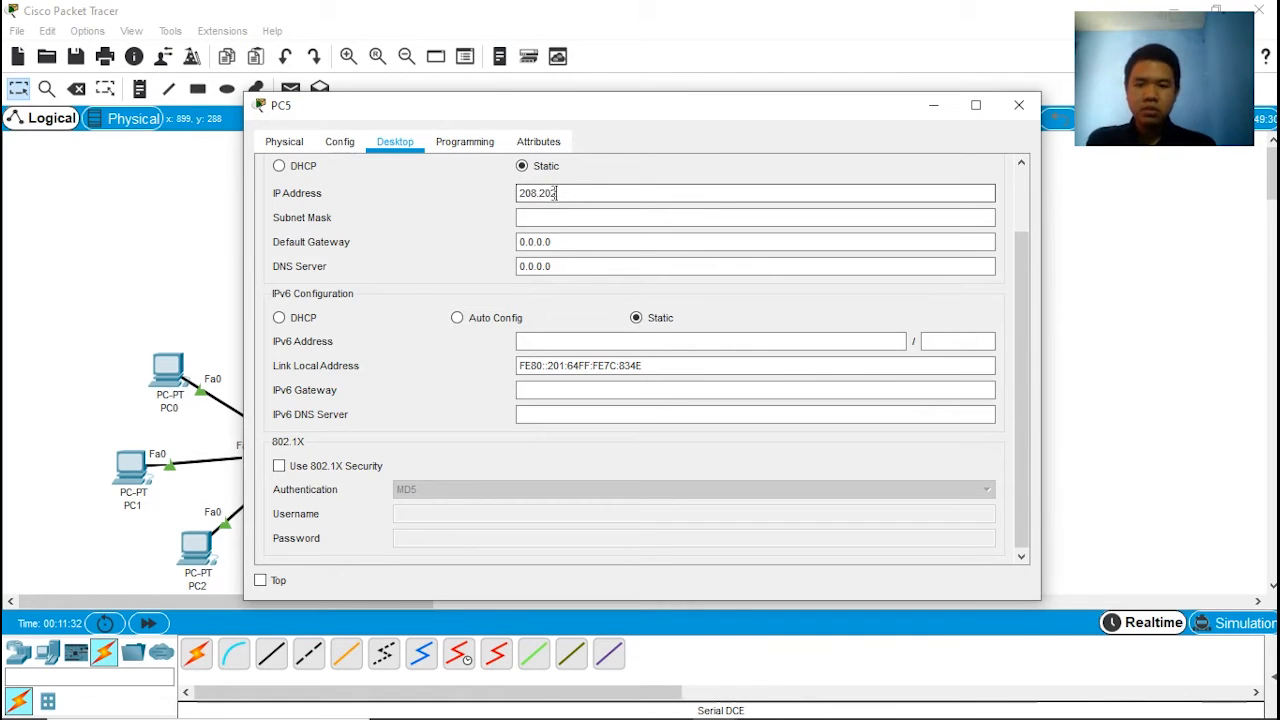
{"action": "type", "text": ".199.7"}
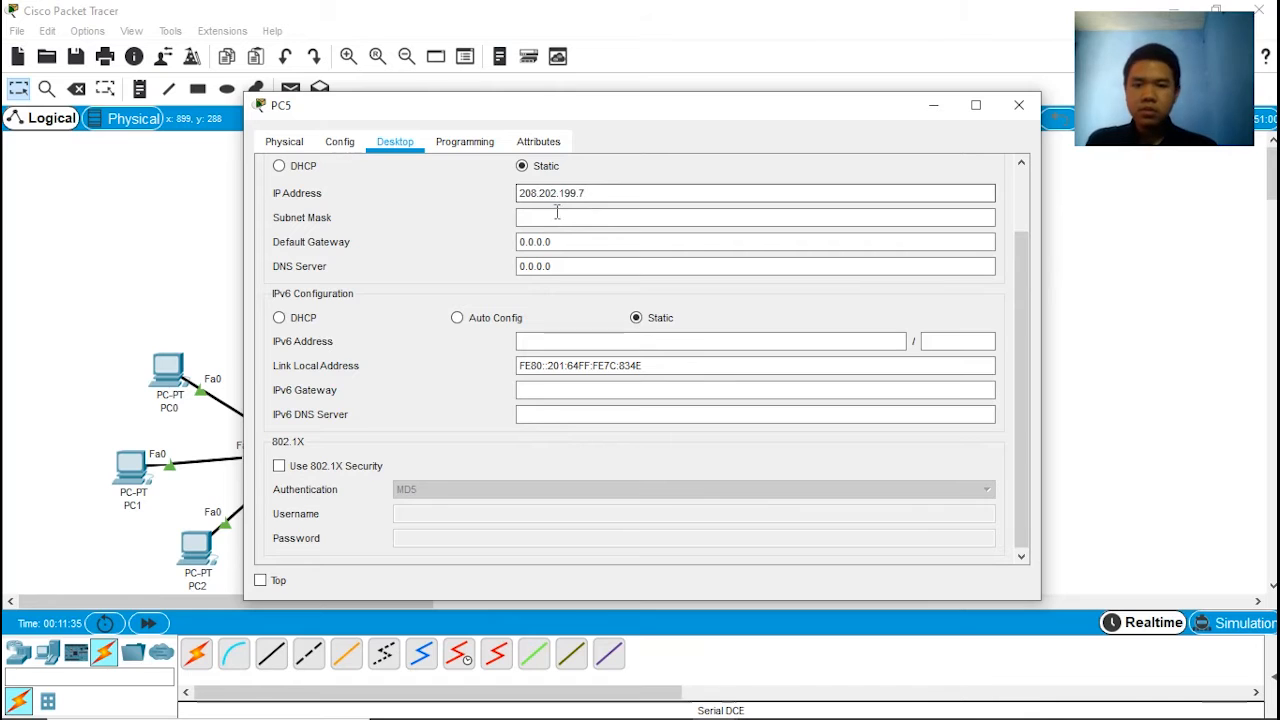
{"action": "left_click", "coordinate": [557, 212]}
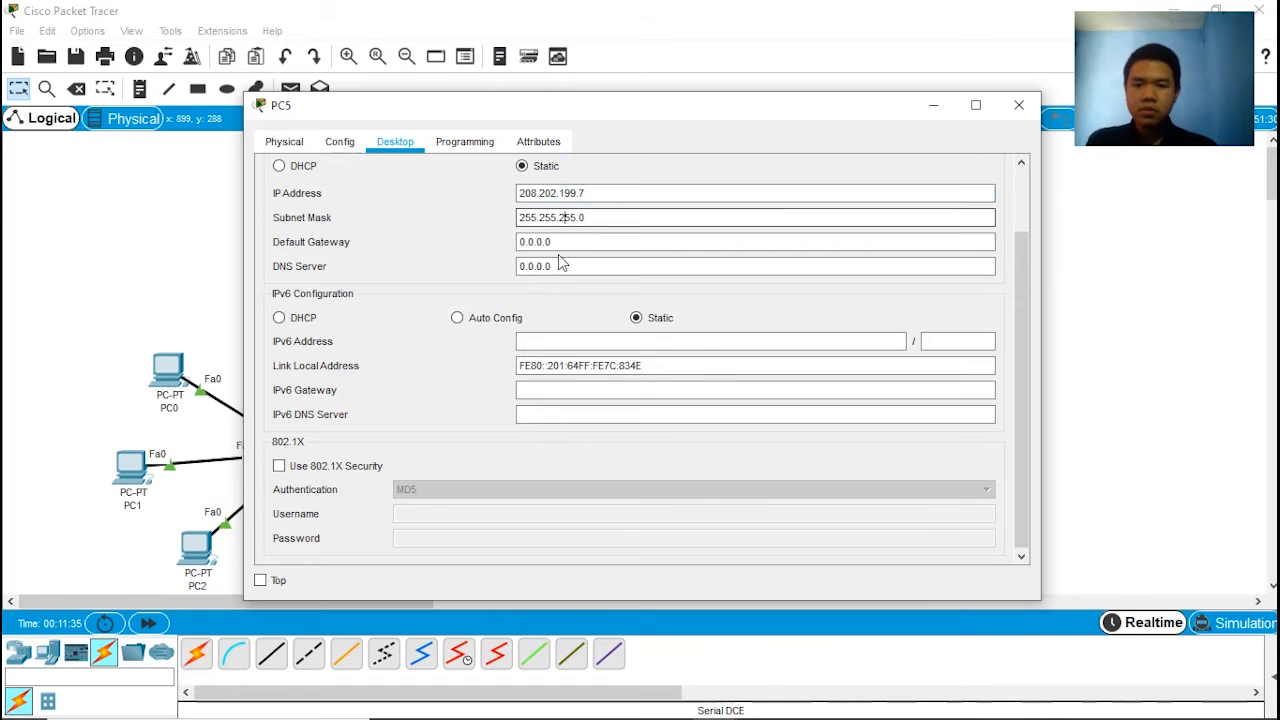
Step: Set PC5's default gateway to 208.202.199.1 and close its window
{"action": "left_click_drag", "start_coordinate": [608, 194], "coordinate": [494, 205]}
{"action": "key", "text": "ctrl+c"}
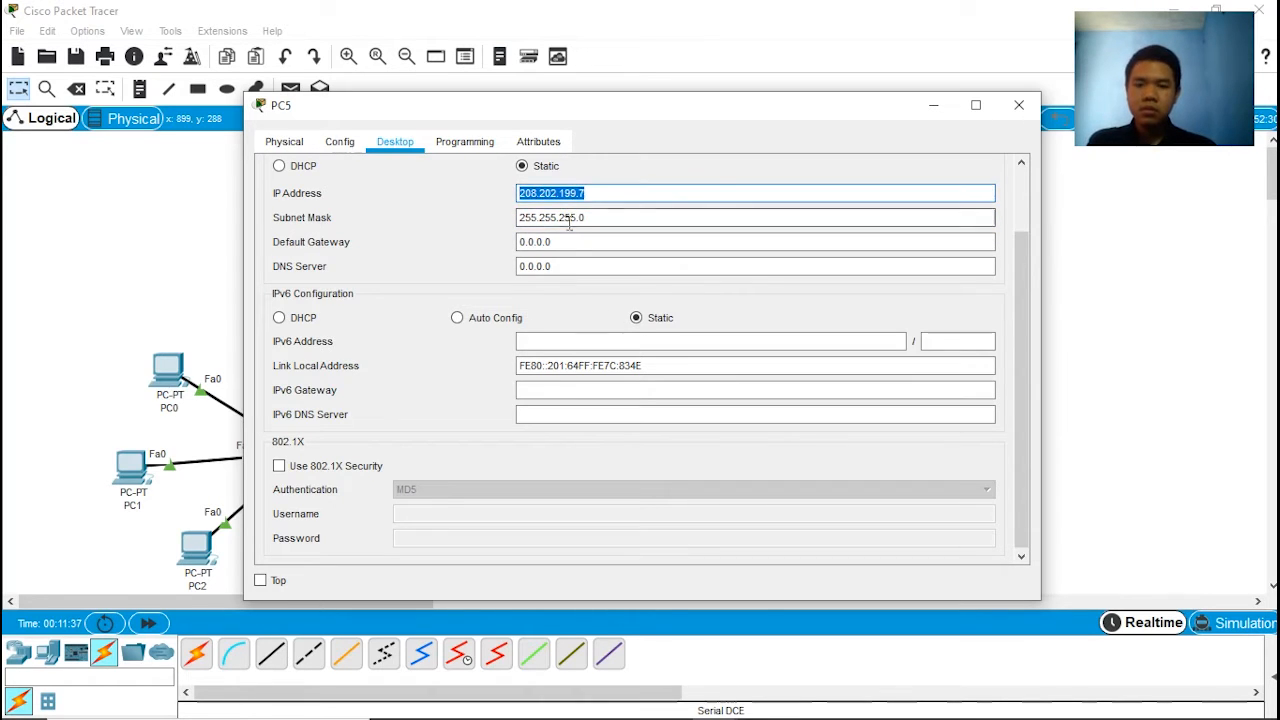
{"action": "left_click", "coordinate": [566, 242]}
{"action": "key", "text": "ctrl+a"}
{"action": "key", "text": "ctrl+v"}
{"action": "key", "text": "BackSpace"}
{"action": "type", "text": "1"}
{"action": "left_click", "coordinate": [1017, 105]}
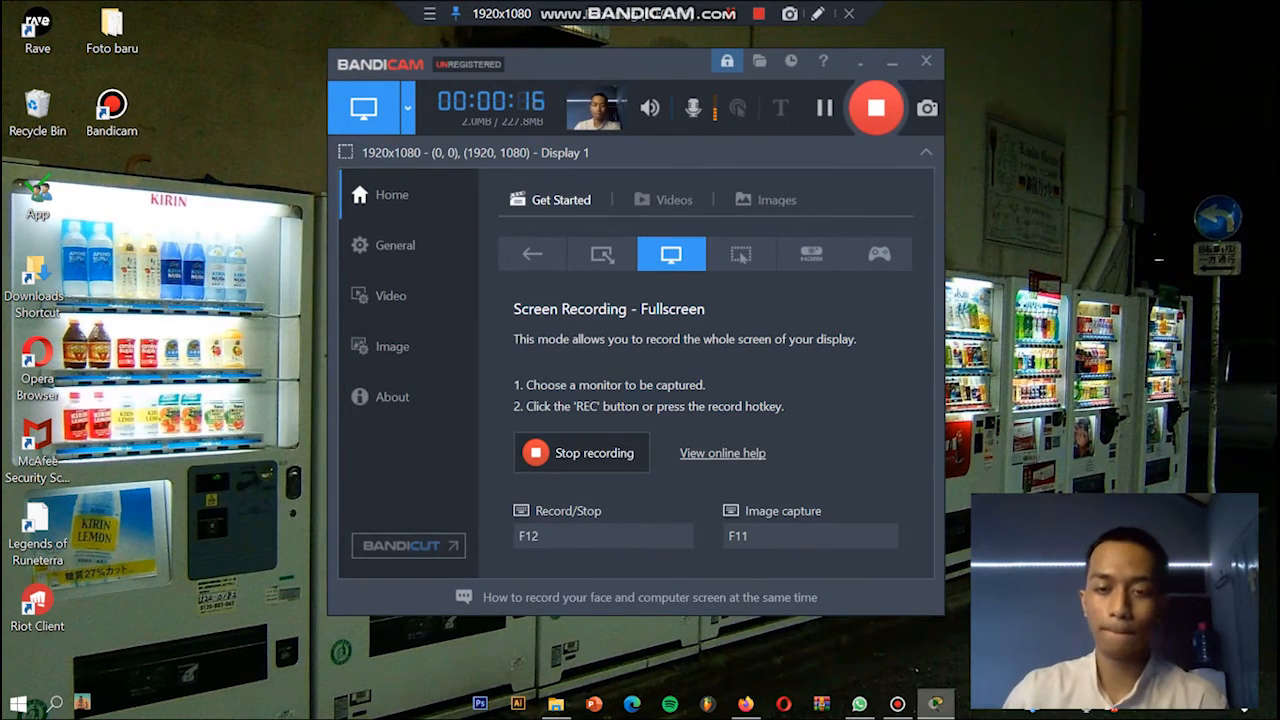
Step: Switch to Cisco Packet Tracer and start a maximized command-line session on router IDC_Cyber
{"action": "left_click", "coordinate": [935, 704]}
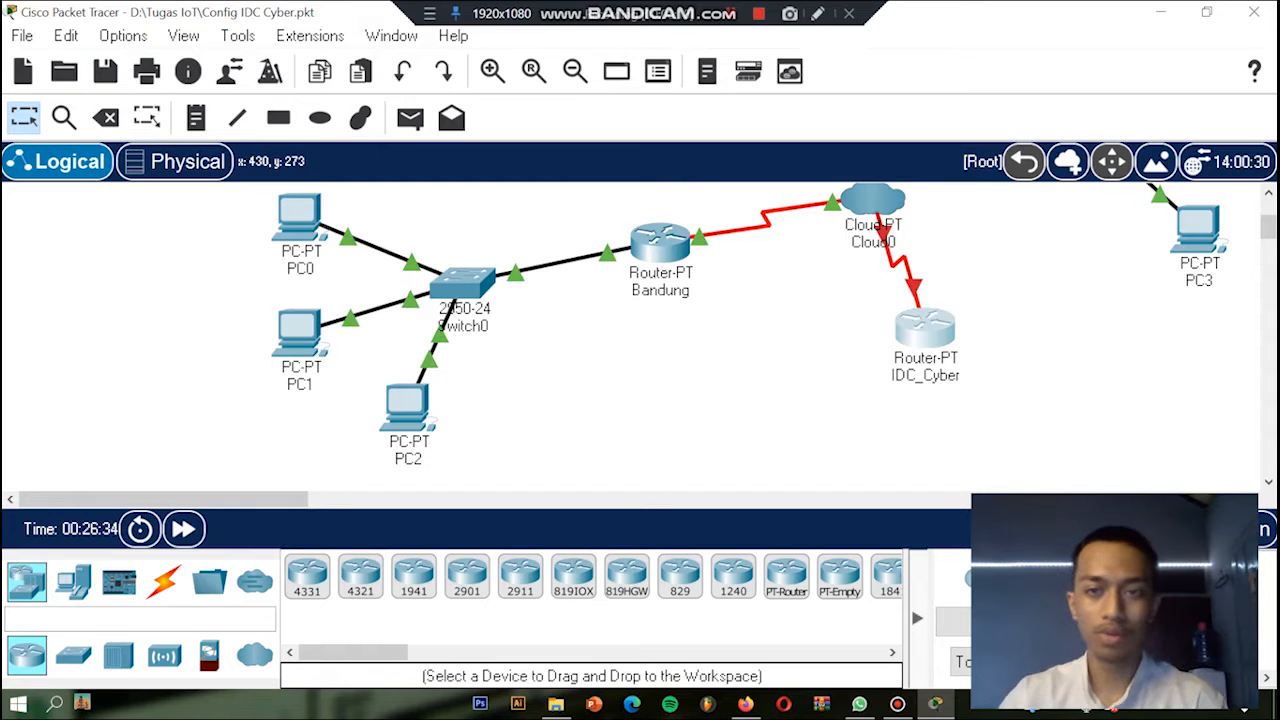
{"action": "scroll", "coordinate": [760, 324], "scroll_direction": "up", "scroll_amount": 1}
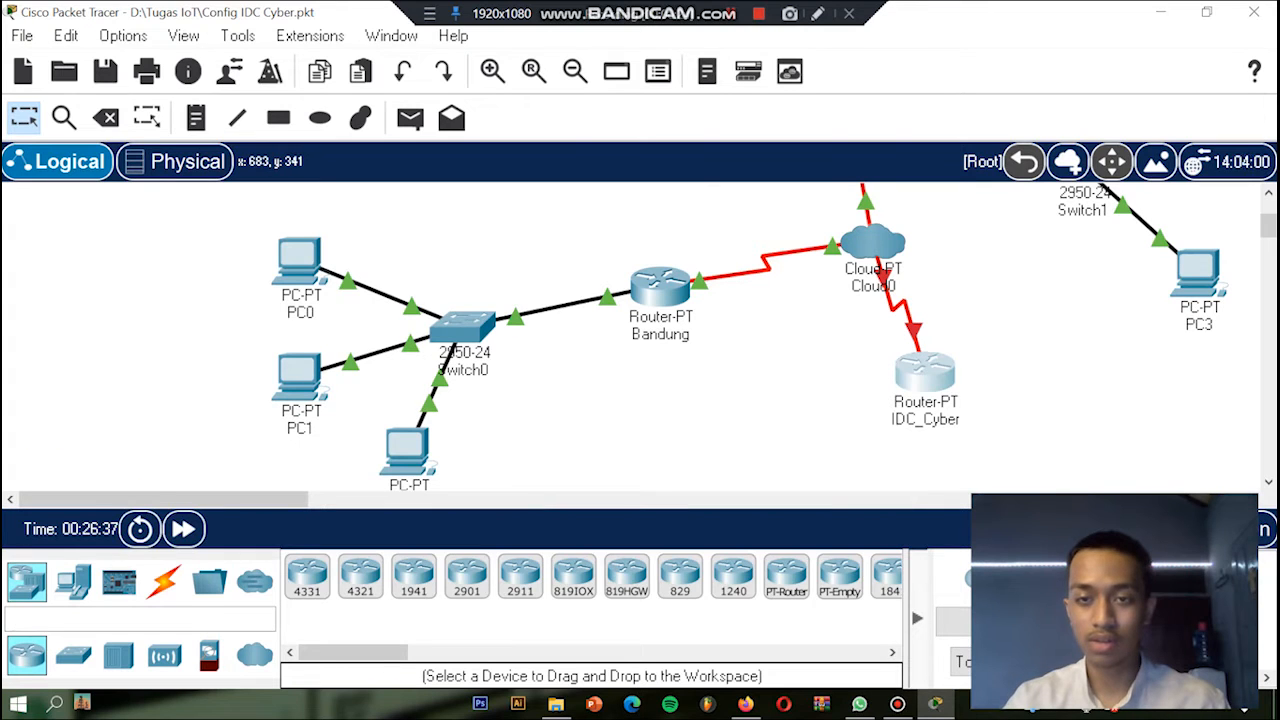
{"action": "left_click", "coordinate": [925, 372]}
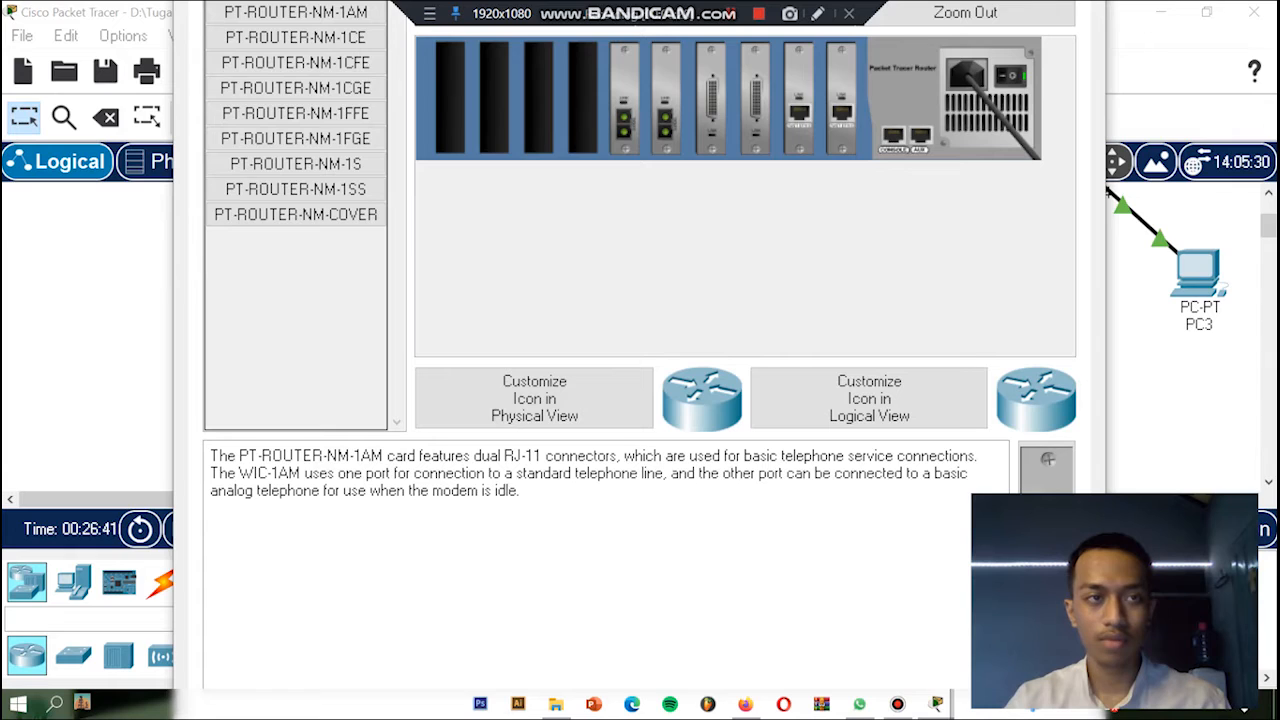
{"action": "left_click", "coordinate": [177, 118]}
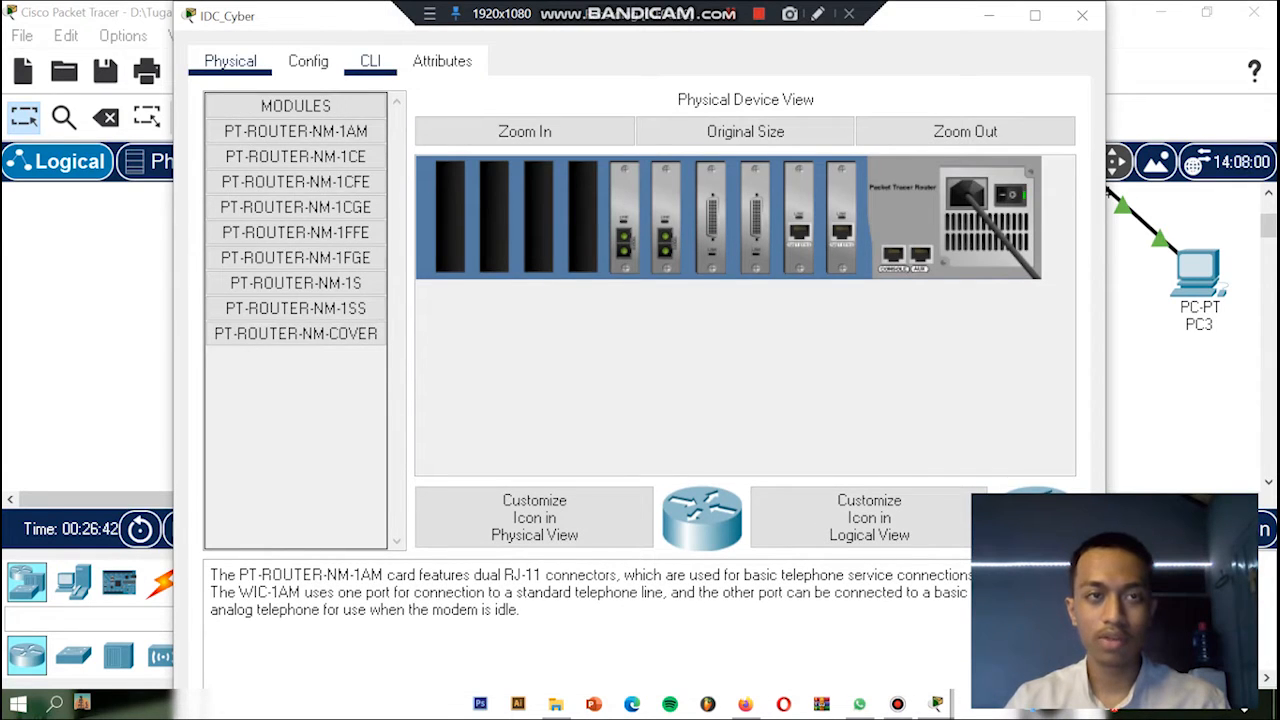
{"action": "left_click", "coordinate": [370, 61]}
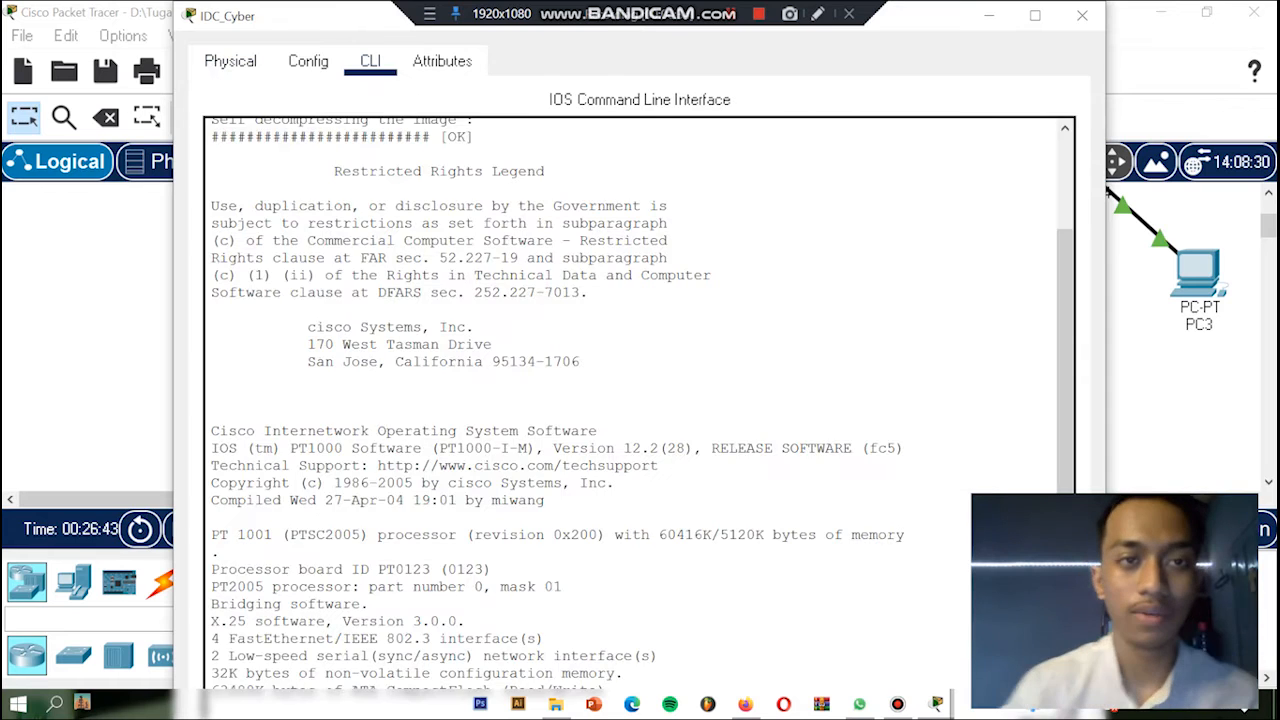
{"action": "left_click", "coordinate": [1035, 15]}
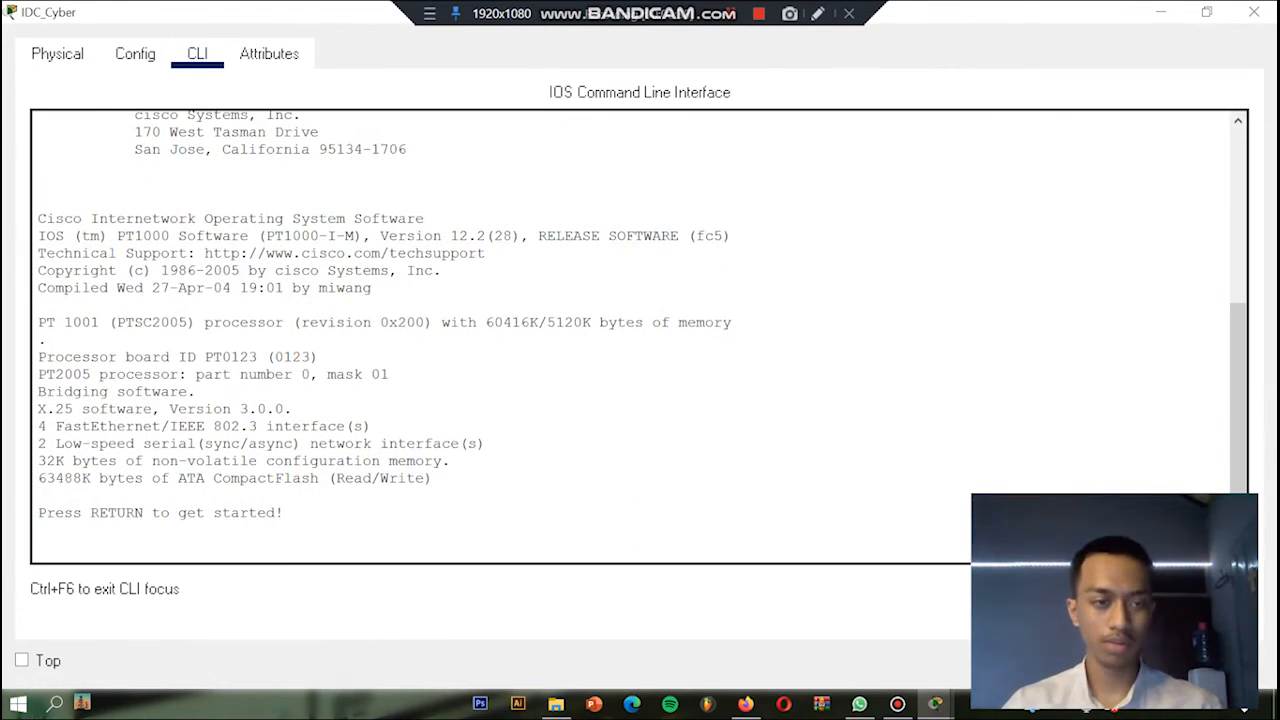
{"action": "key", "text": "Return"}
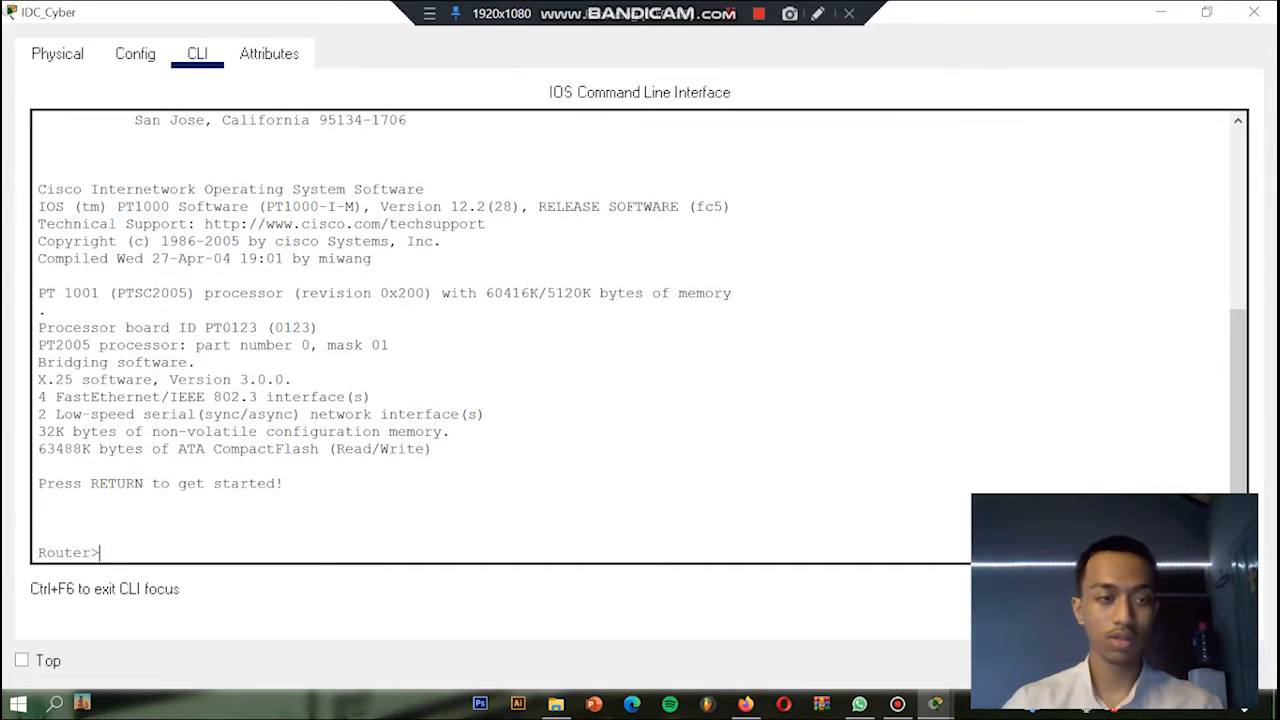
Step: Enter privileged mode on IDC_Cyber with enable, and open global configuration with configure terminal
{"action": "type", "text": "enable"}
{"action": "key", "text": "Return"}
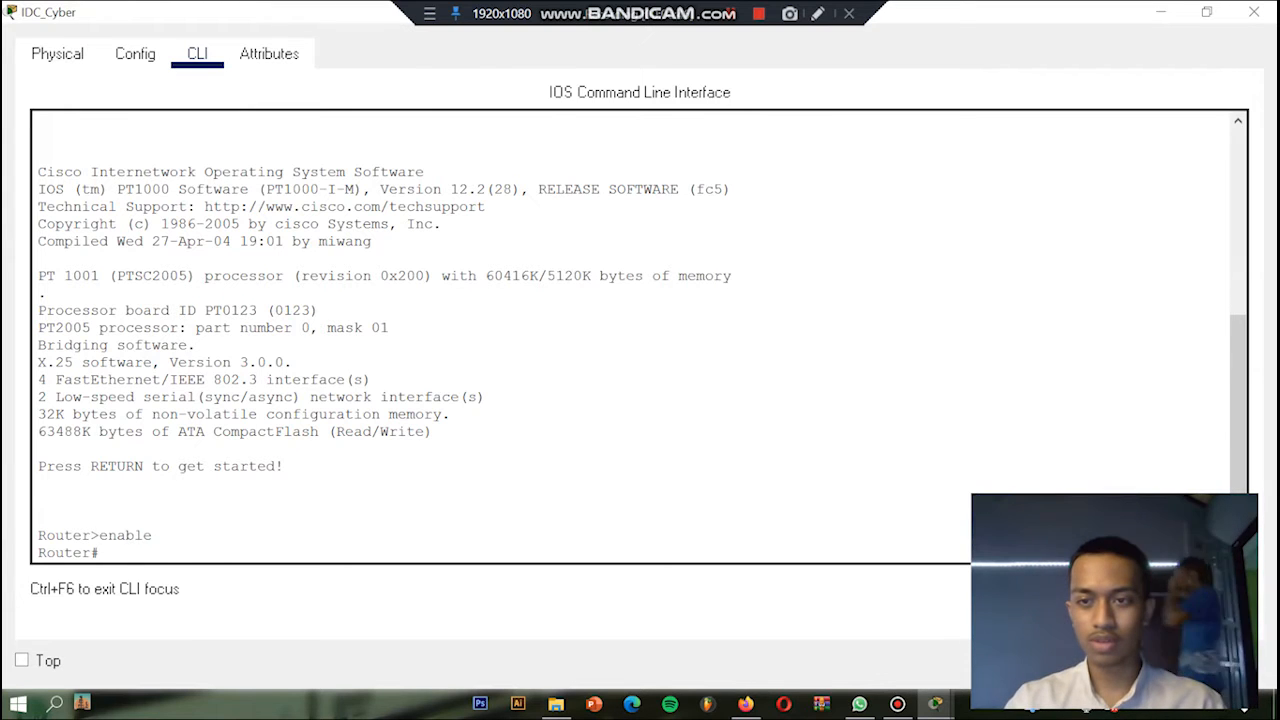
{"action": "type", "text": "configure terminal"}
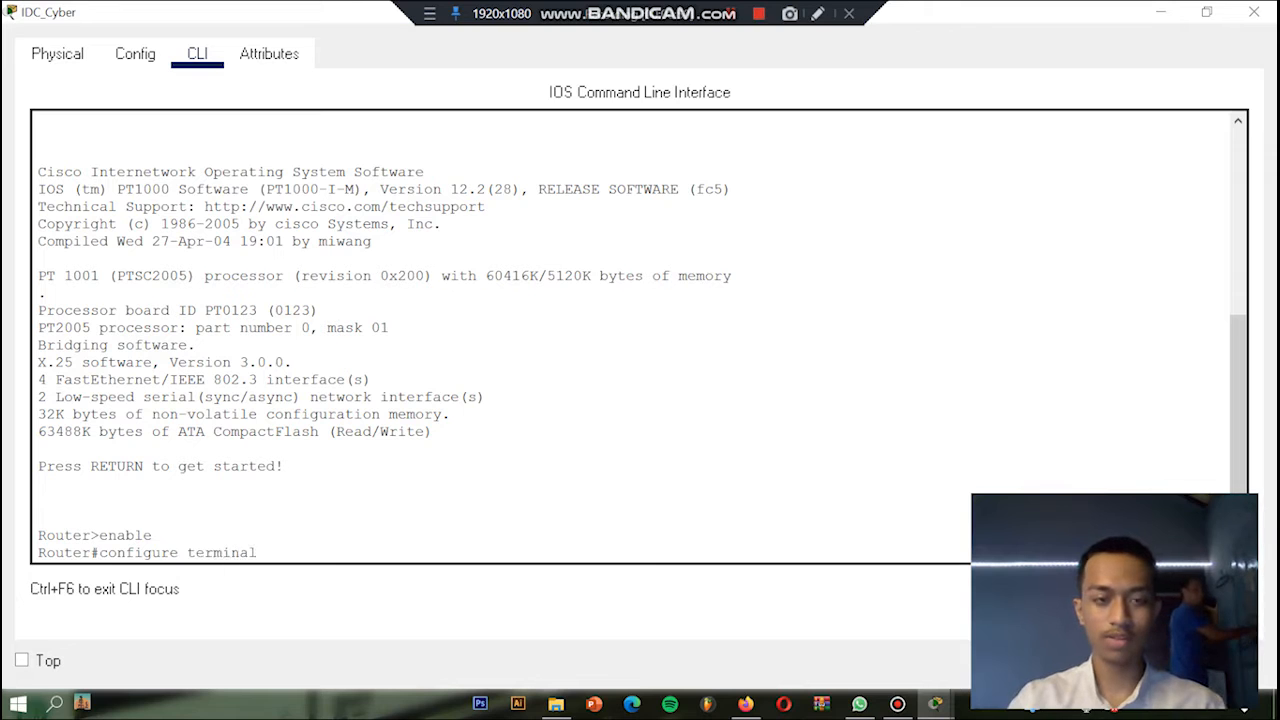
{"action": "key", "text": "Return"}
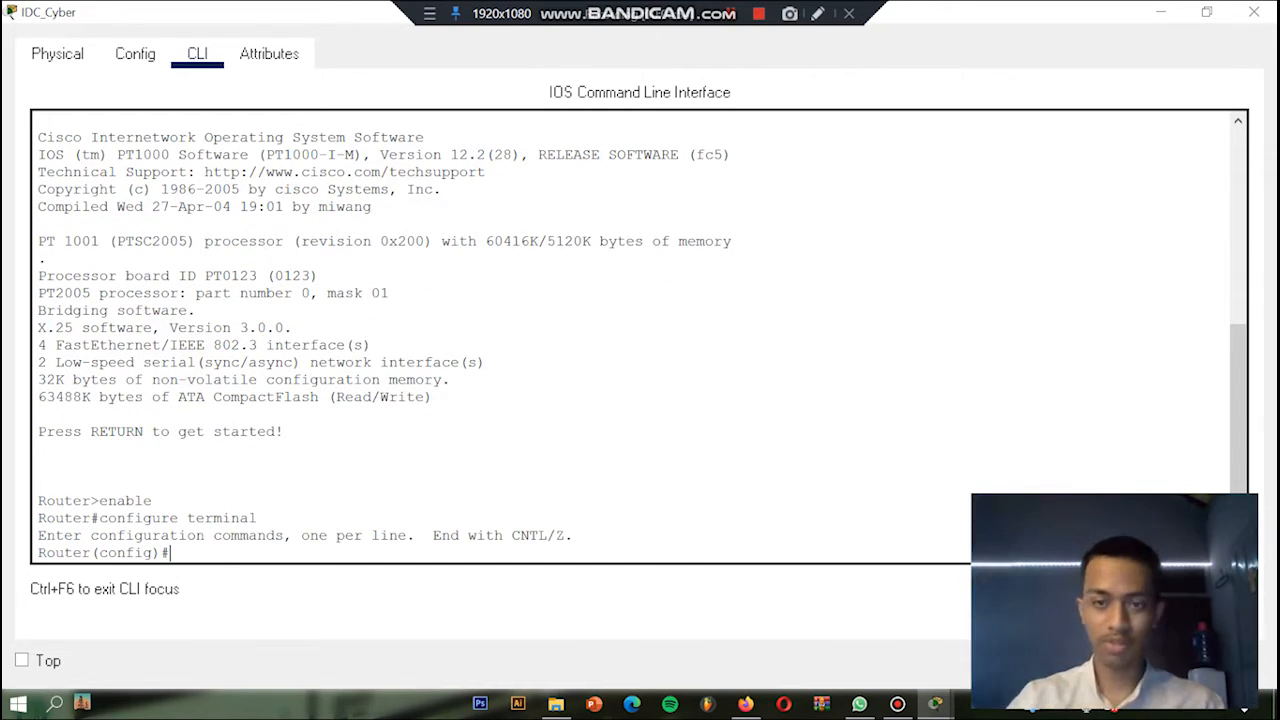
Step: Enter interface configuration mode for serial 2/0 on IDC_Cyber
{"action": "type", "text": "interfa"}
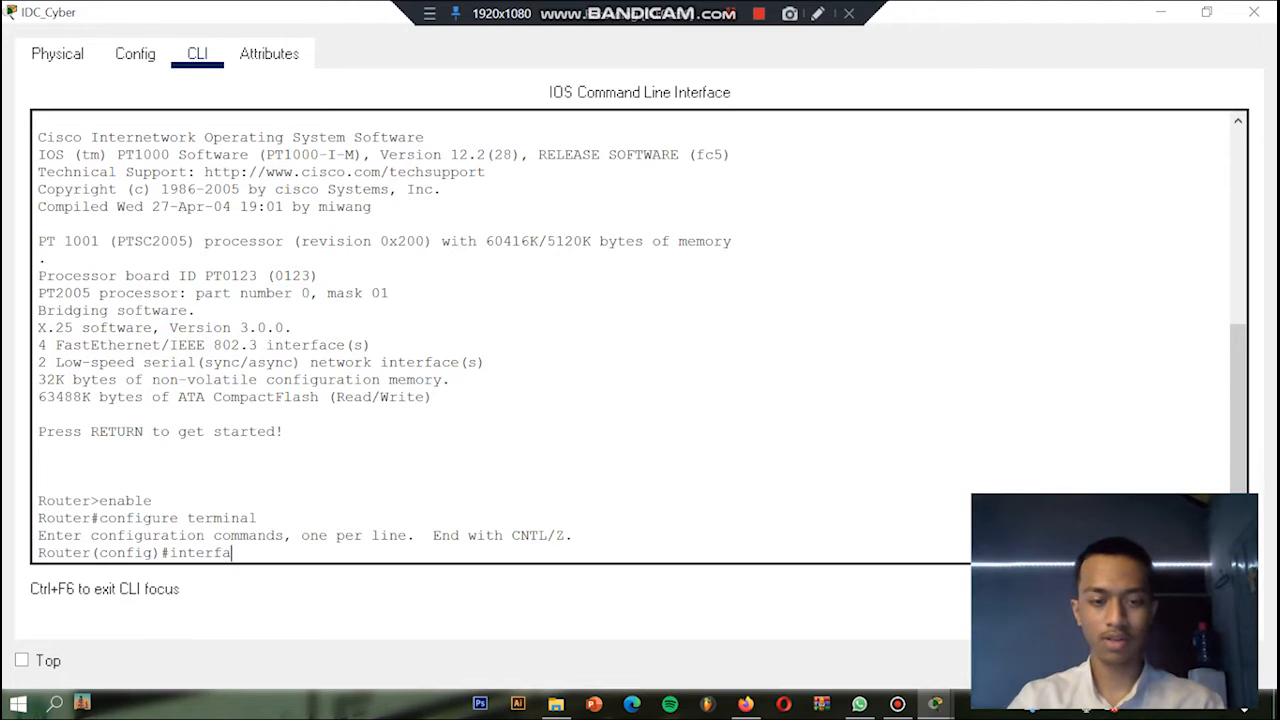
{"action": "type", "text": "ce serial"}
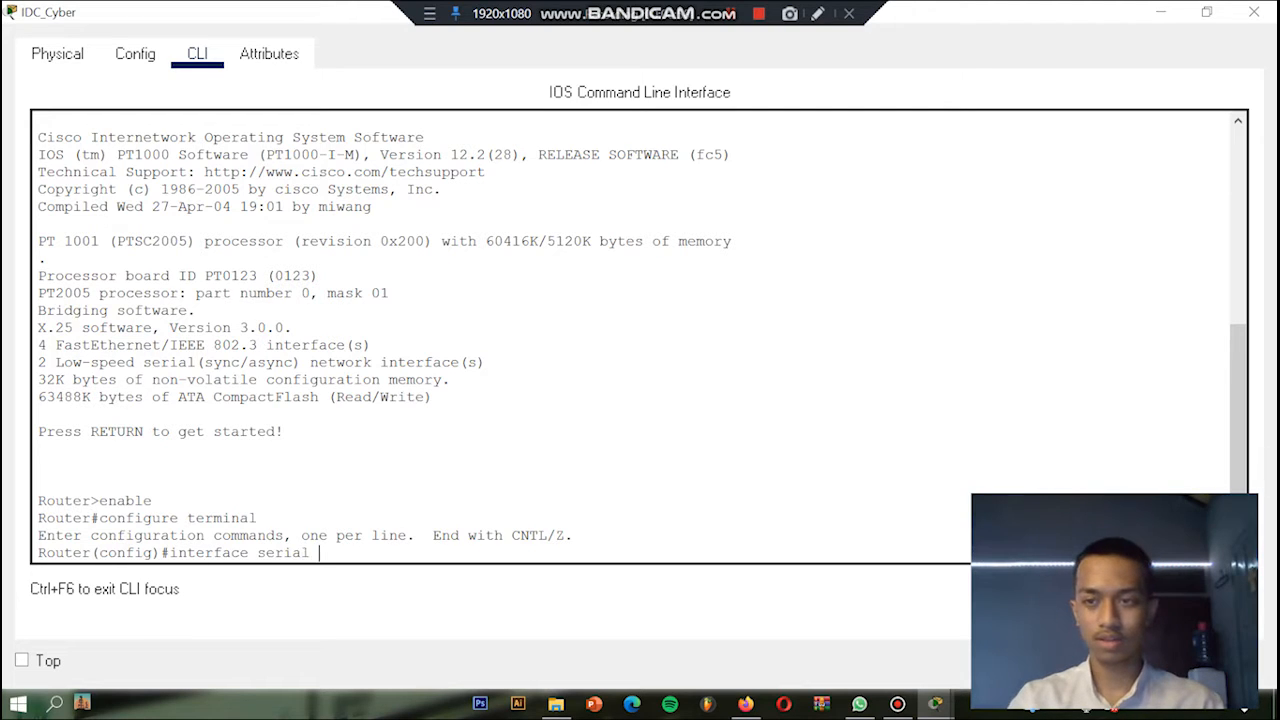
{"action": "type", "text": " 2/"}
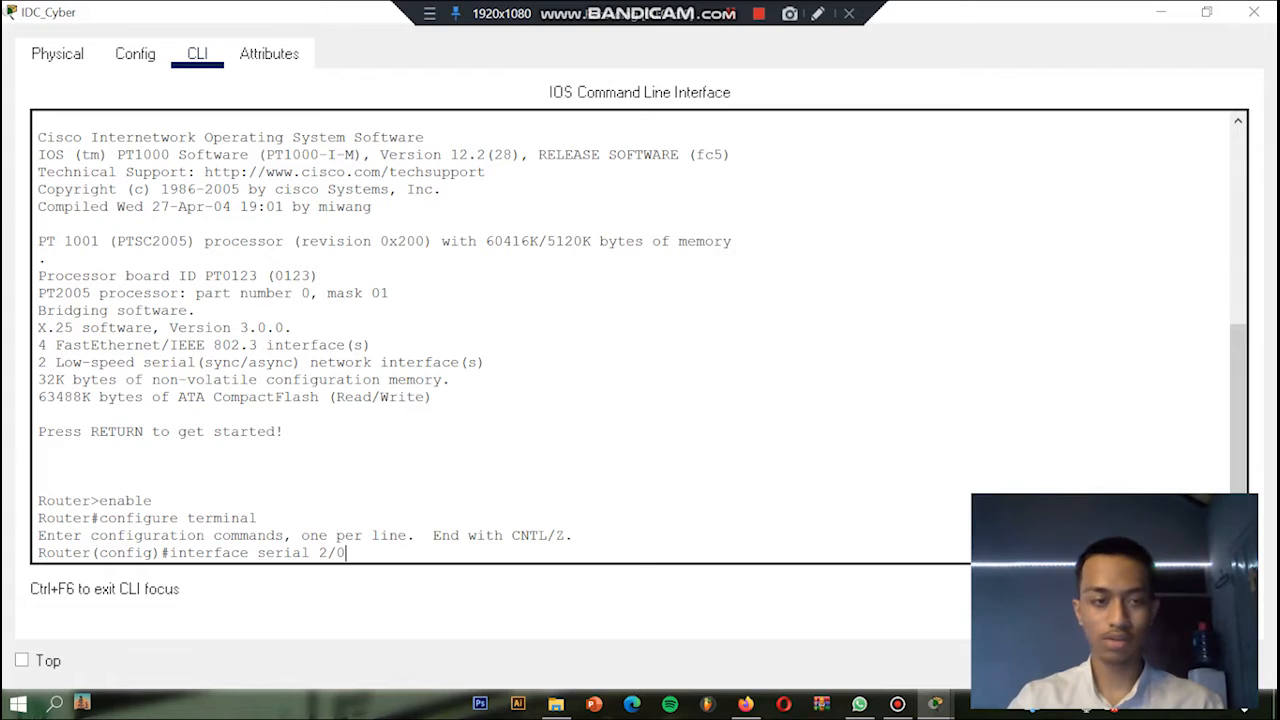
{"action": "type", "text": "0"}
{"action": "key", "text": "Return"}
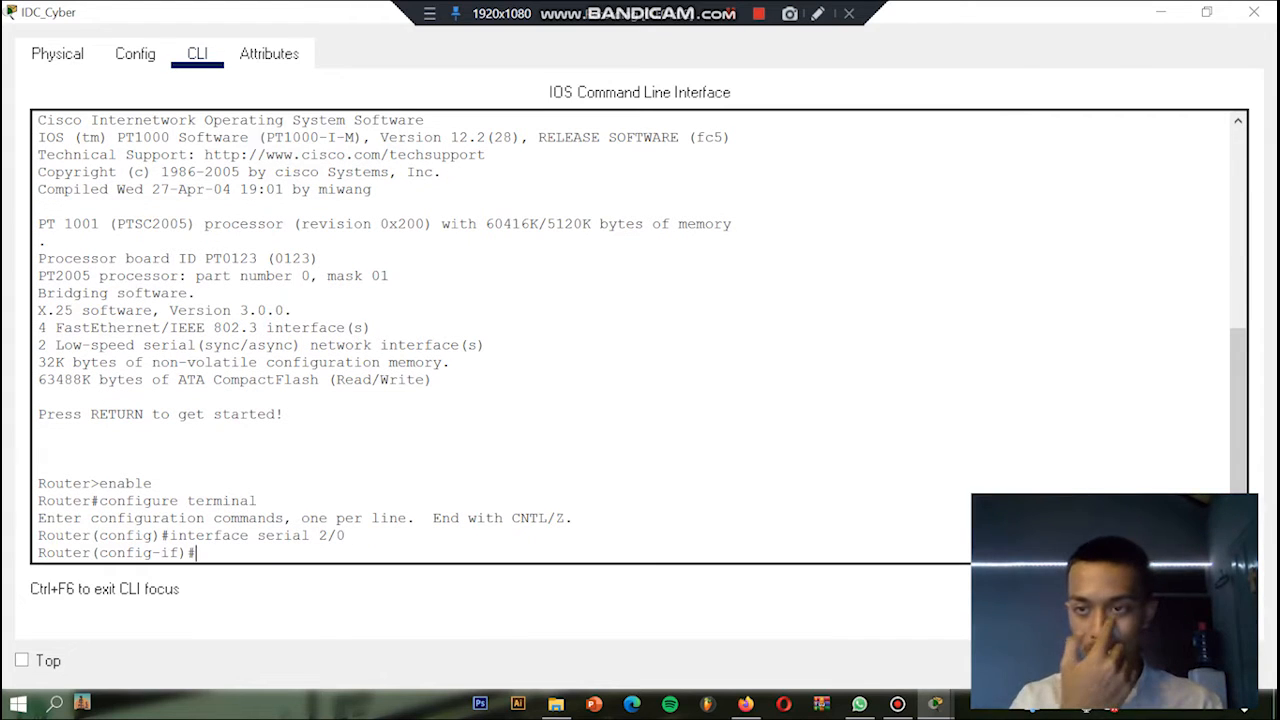
{"action": "type", "text": "encapsulat"}
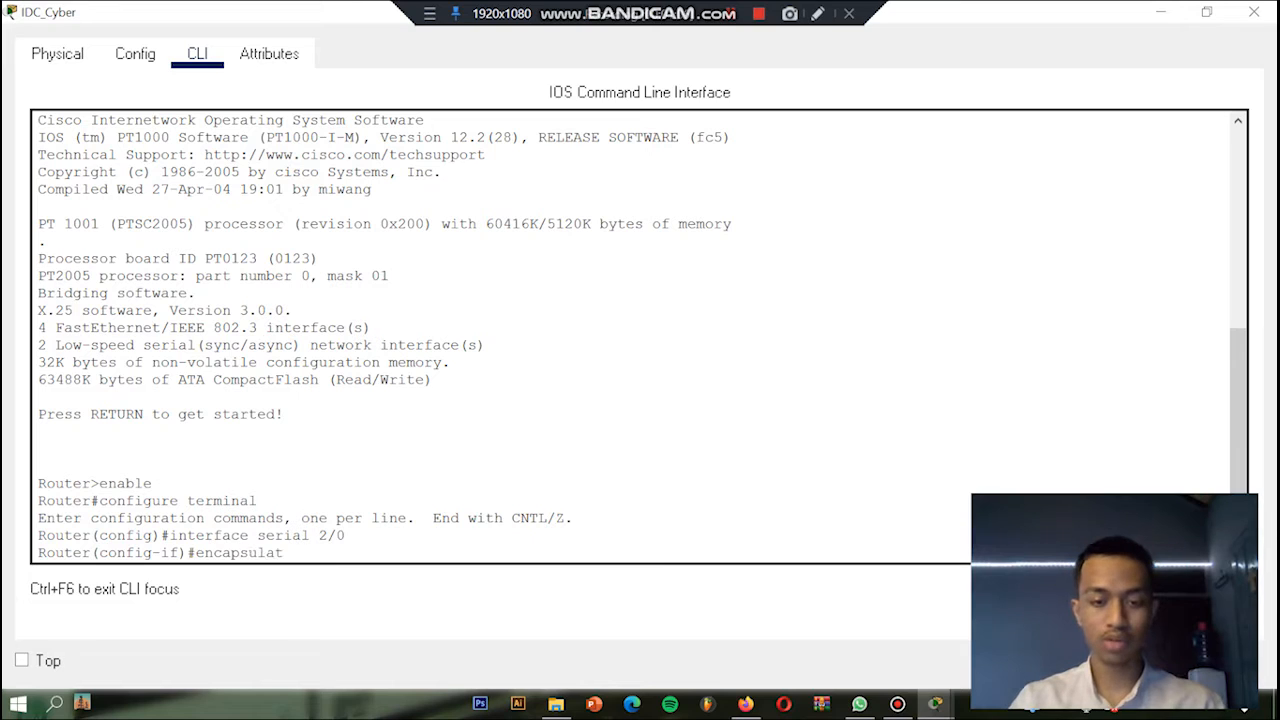
{"action": "type", "text": "ion frame-realy"}
{"action": "key", "text": "Return"}
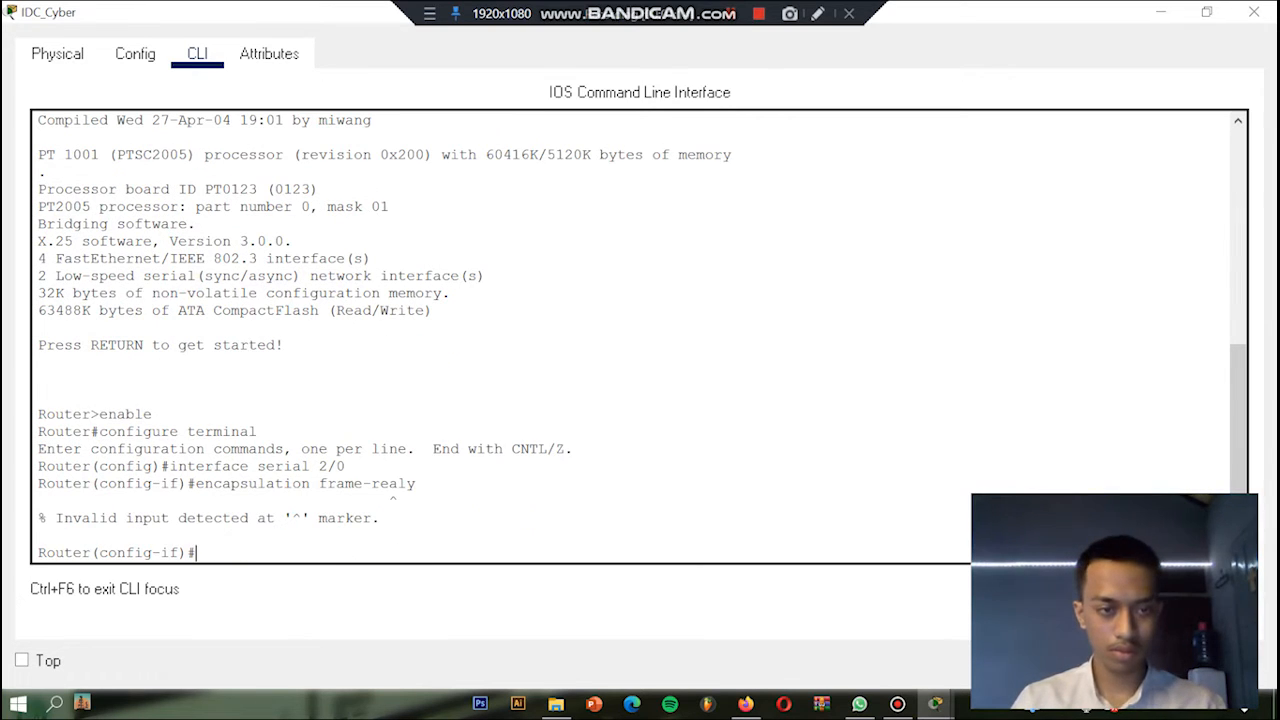
Step: Set the encapsulation of interface serial 2/0 to frame-relay
{"action": "type", "text": "encapsulation"}
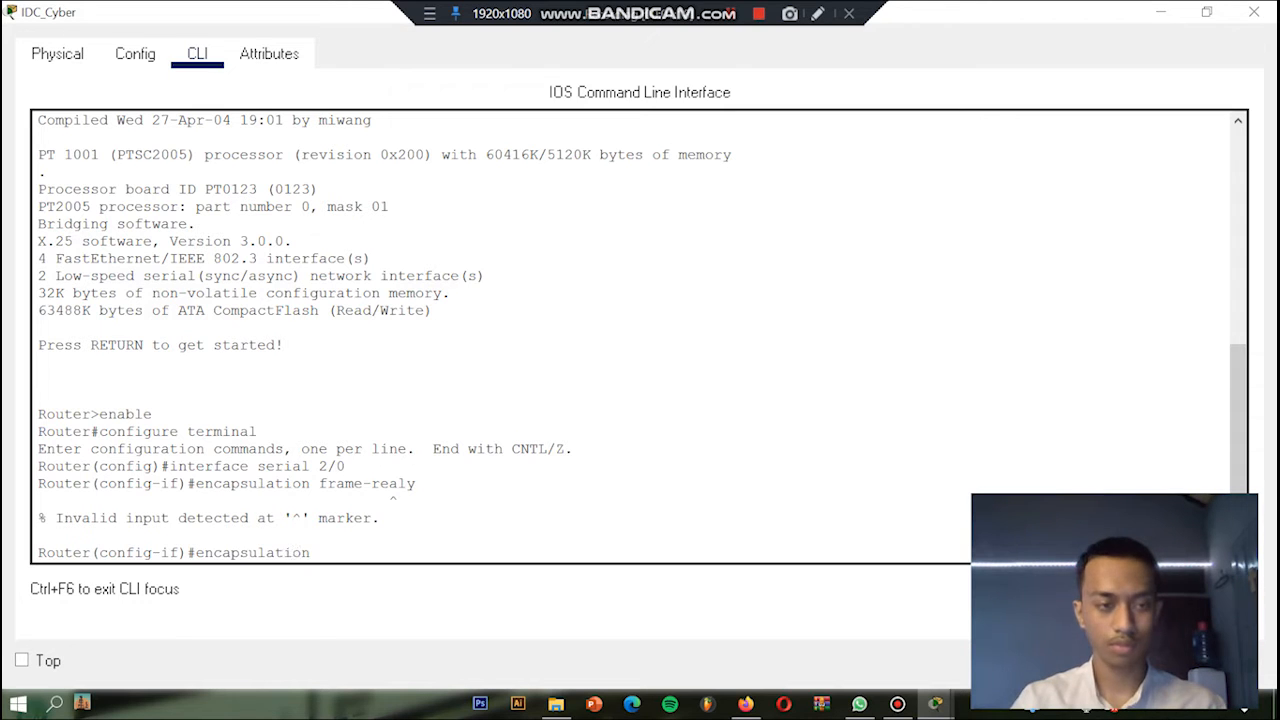
{"action": "type", "text": " frame-relay"}
{"action": "key", "text": "Return"}
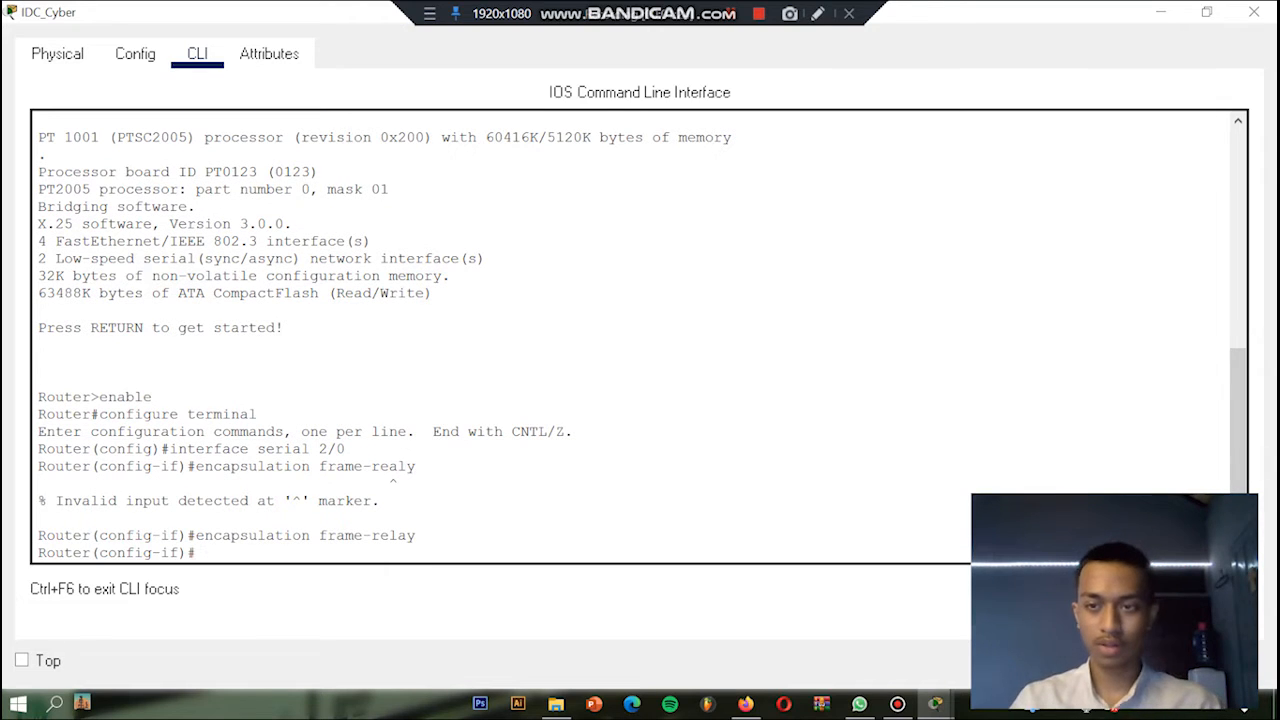
Step: Try to set the clock rate of interface serial 2/0 to 9600
{"action": "type", "text": "cloc"}
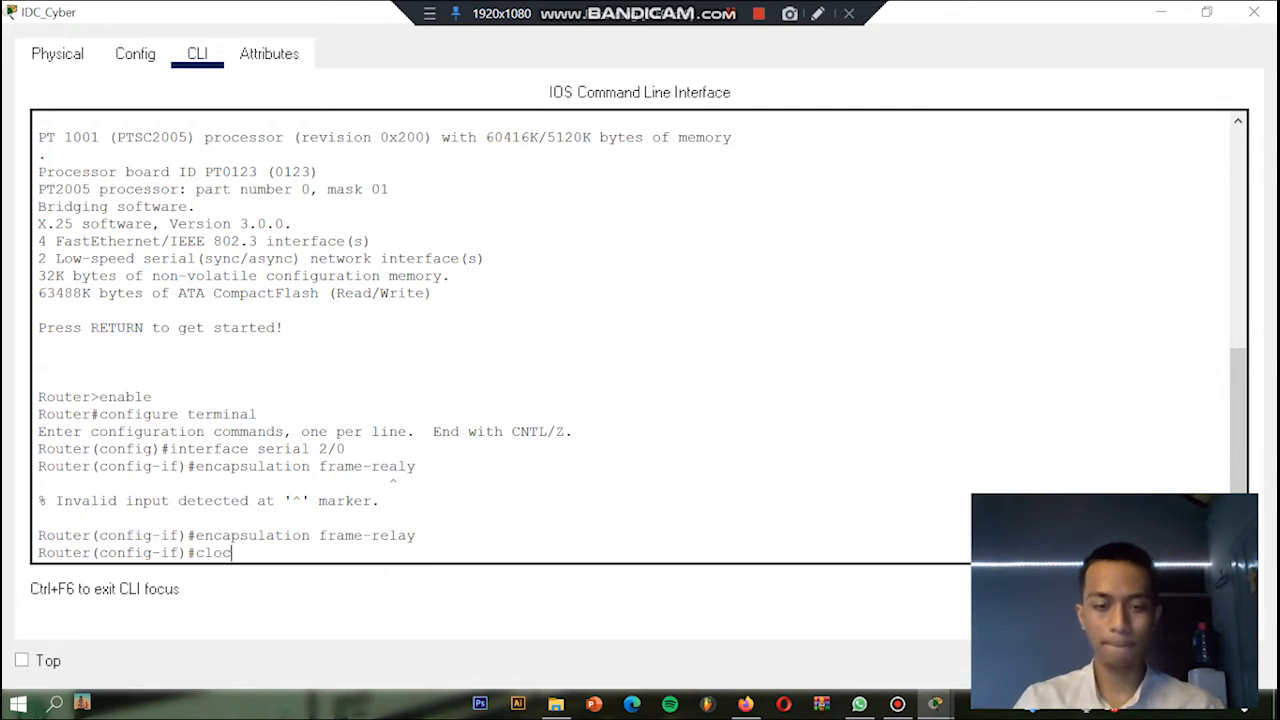
{"action": "type", "text": "k rate"}
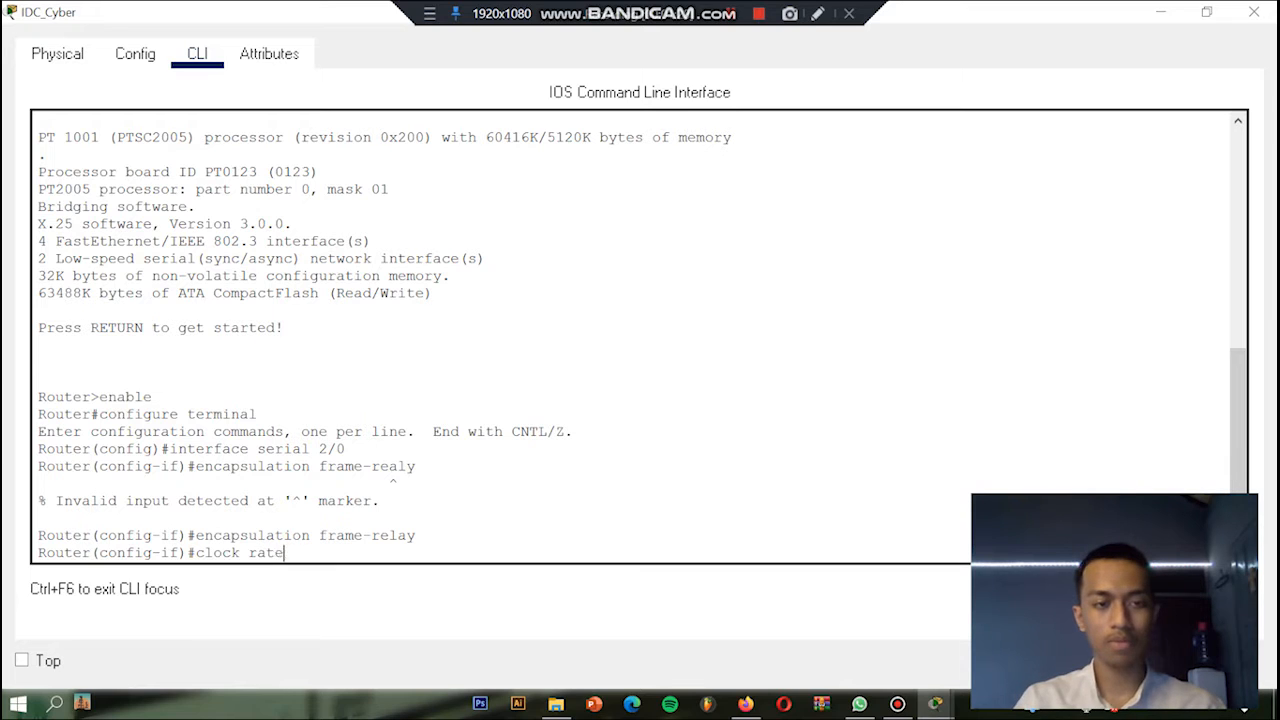
{"action": "type", "text": " 96"}
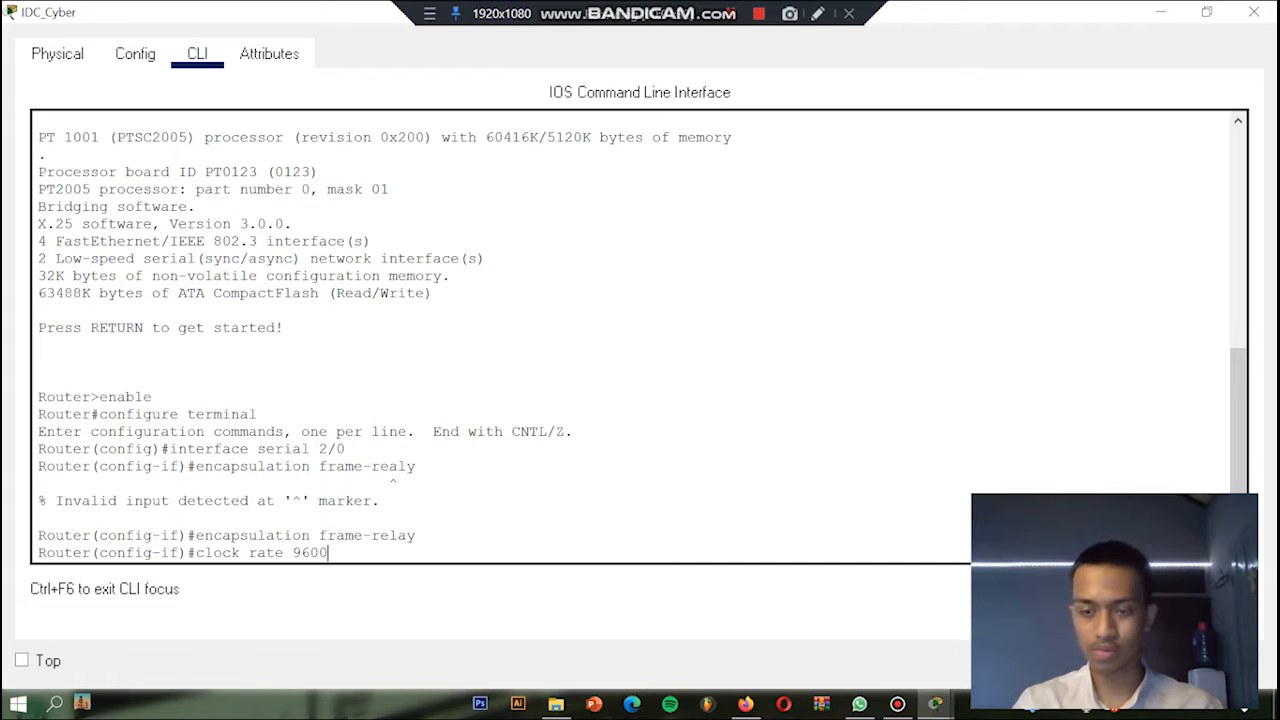
{"action": "type", "text": "00"}
{"action": "key", "text": "Return"}
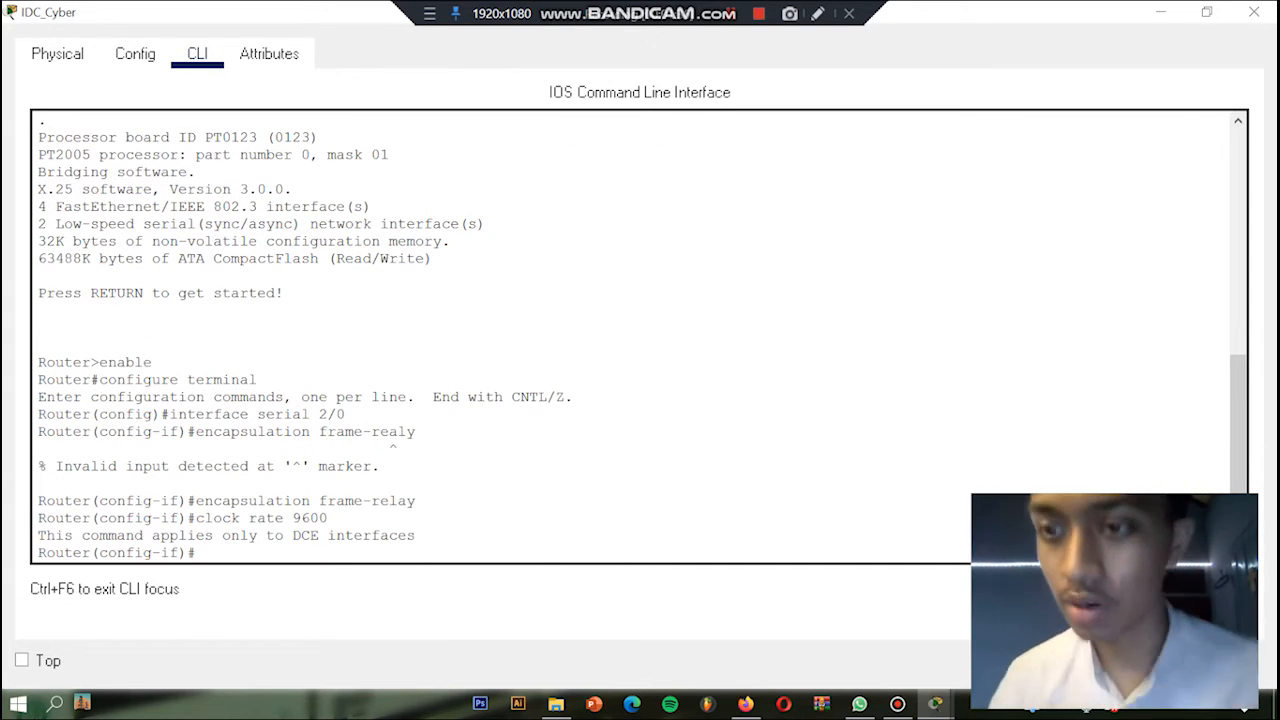
Step: Set the Frame Relay LMI type of interface serial 2/0 to cisco
{"action": "type", "text": "frame-relay"}
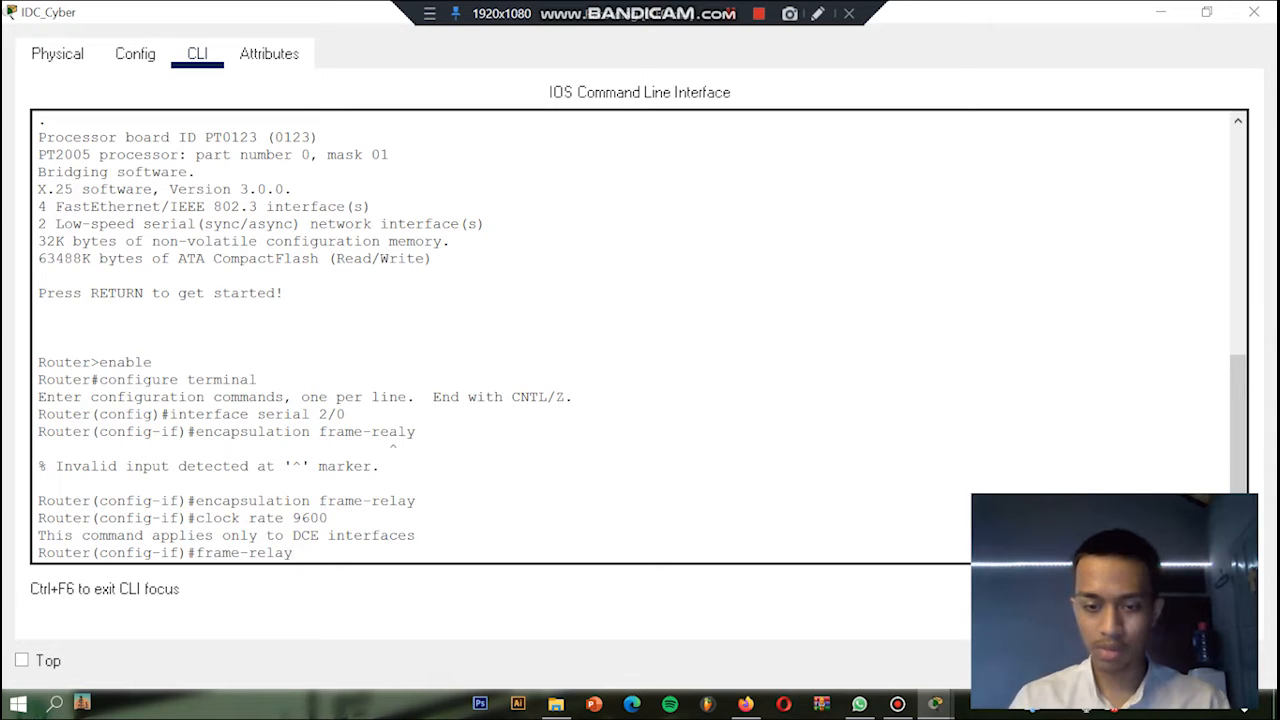
{"action": "type", "text": "lmi-type"}
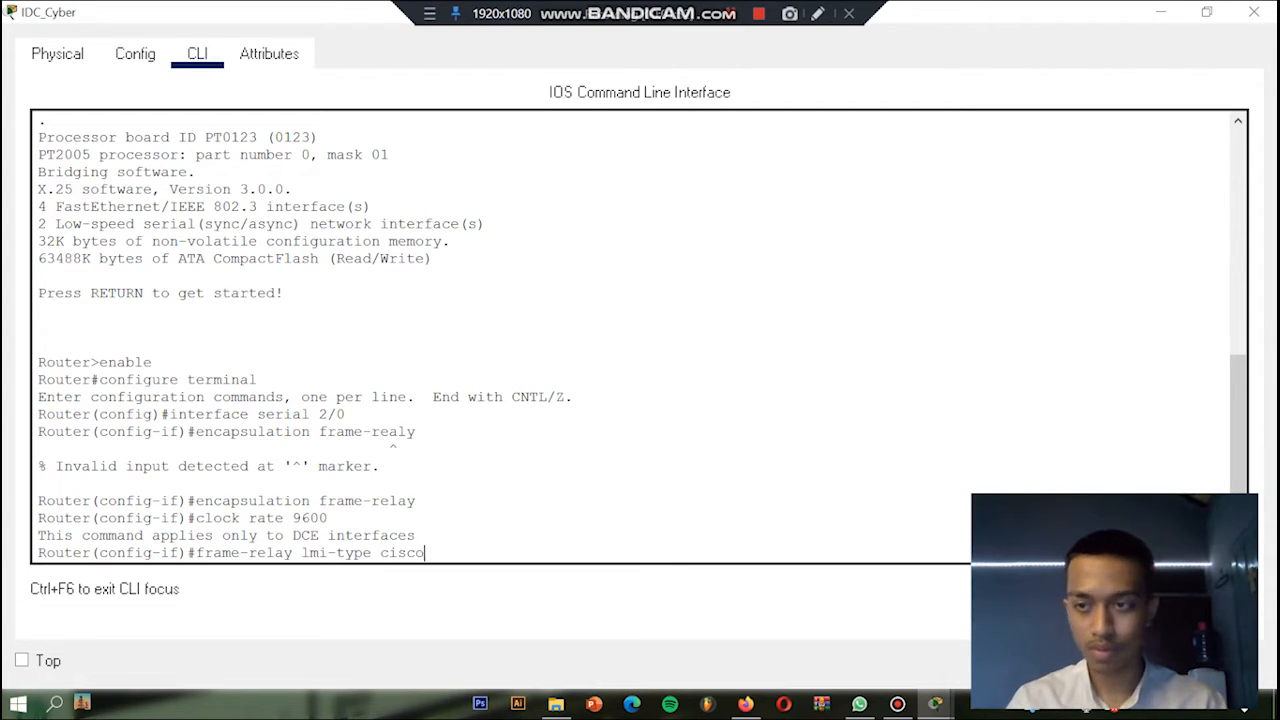
{"action": "type", "text": "cisco"}
{"action": "key", "text": "Return"}
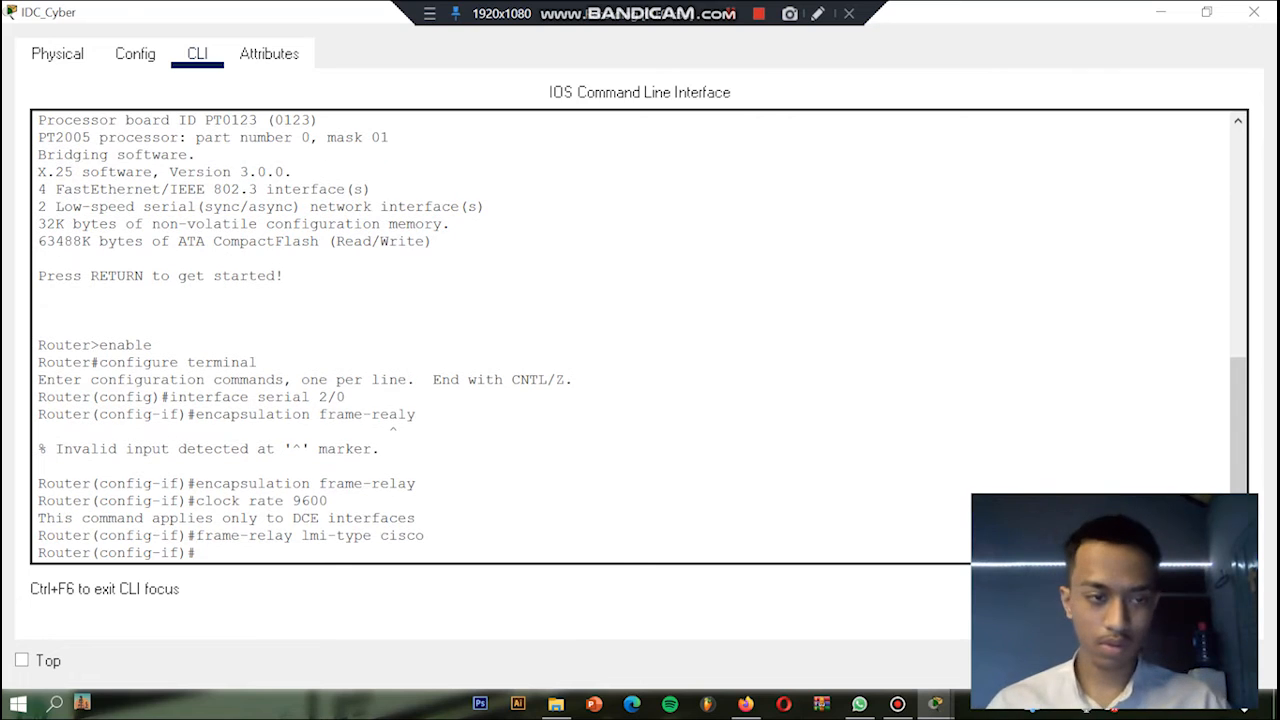
Step: Enable interface serial 2/0 with no shut and exit to global configuration mode
{"action": "type", "text": "no shut"}
{"action": "key", "text": "Return"}
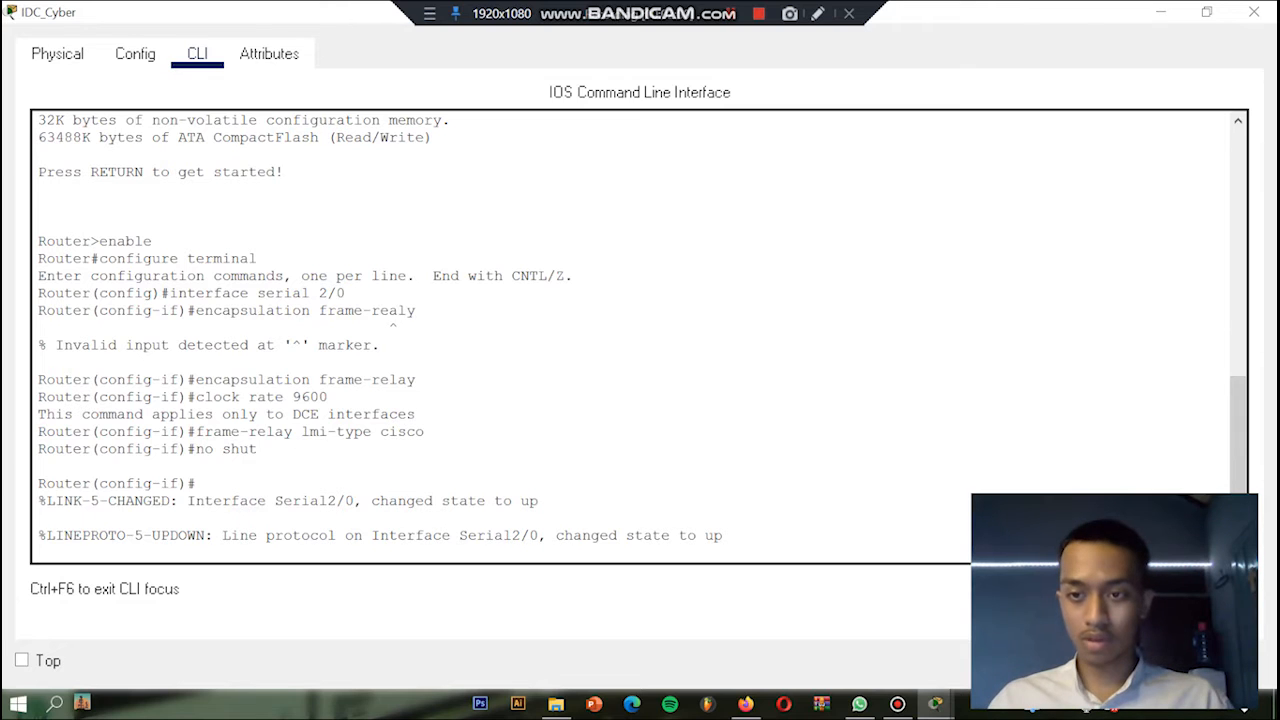
{"action": "key", "text": "Return"}
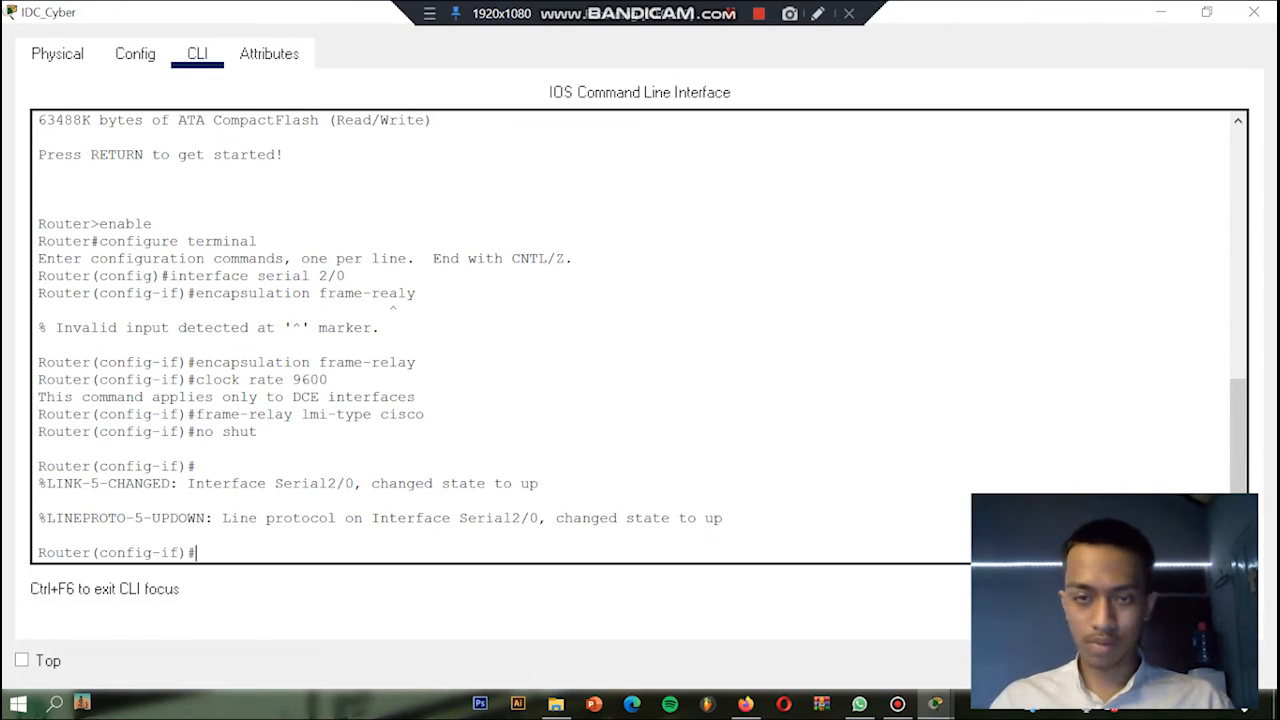
{"action": "type", "text": "exit"}
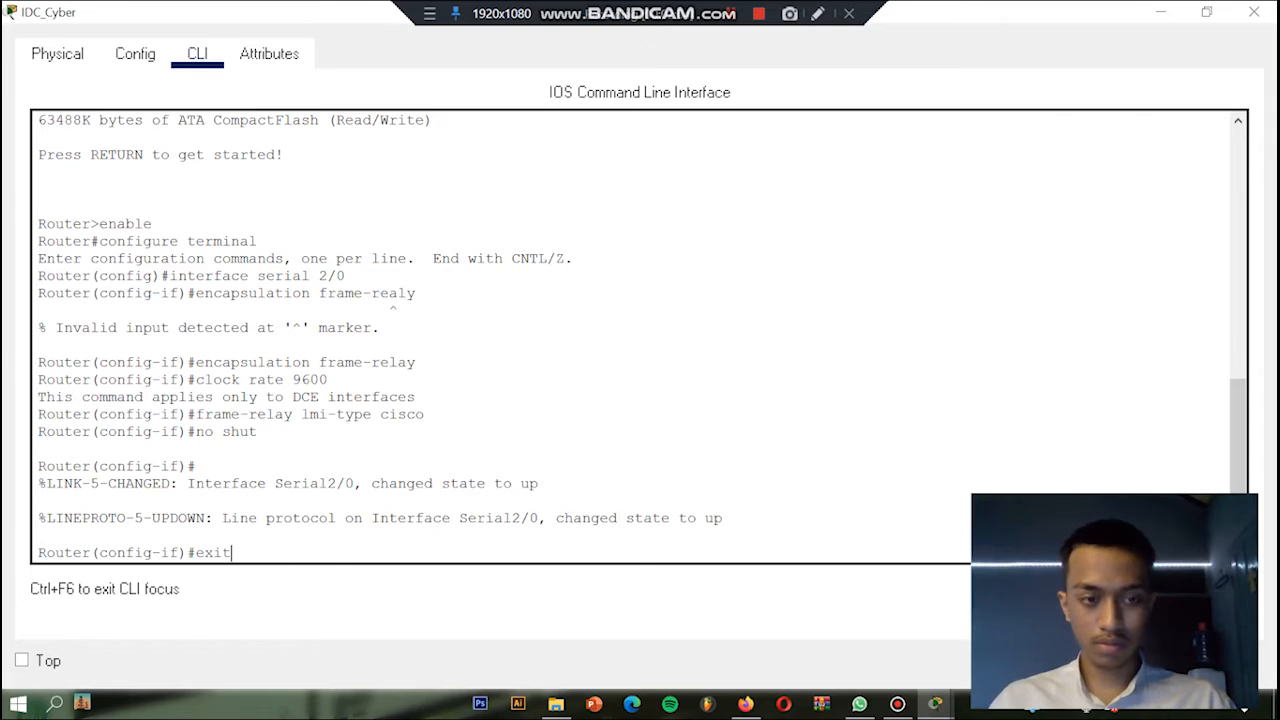
{"action": "key", "text": "Return"}
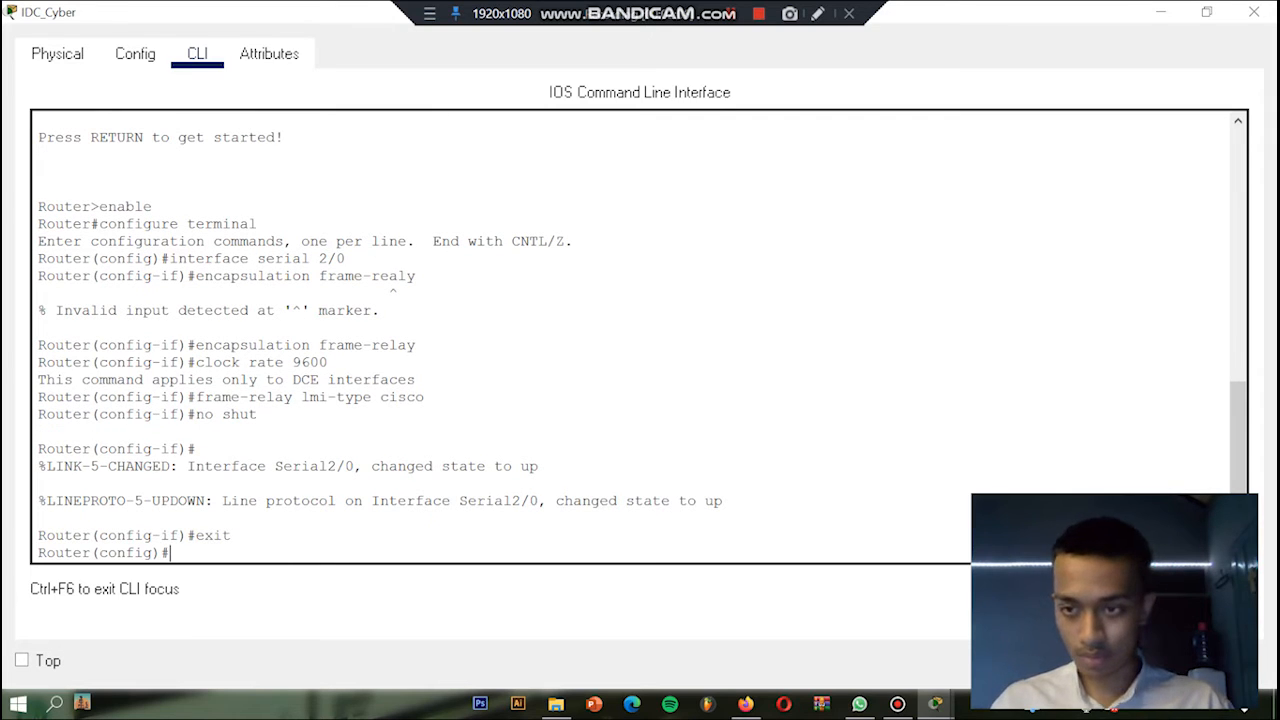
Step: Create subinterface serial 2/0.1 as a point-to-point link on IDC_Cyber
{"action": "type", "text": "interface seria"}
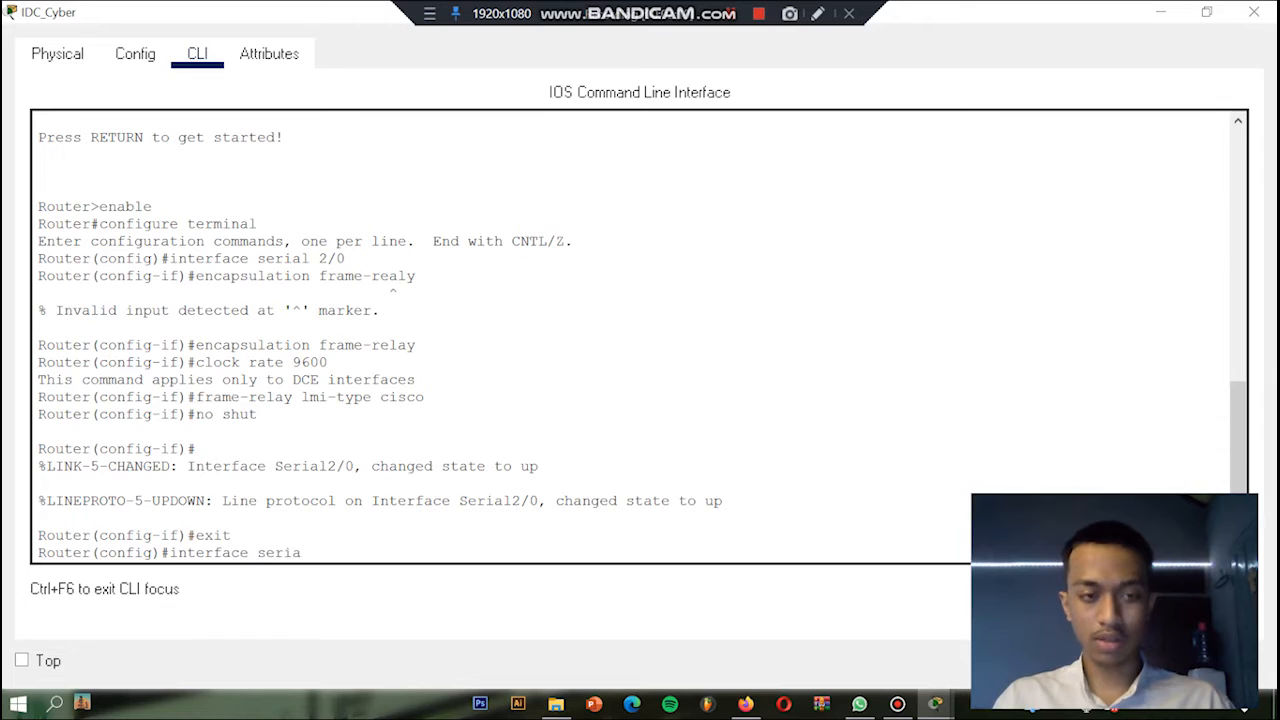
{"action": "type", "text": "l 2/0"}
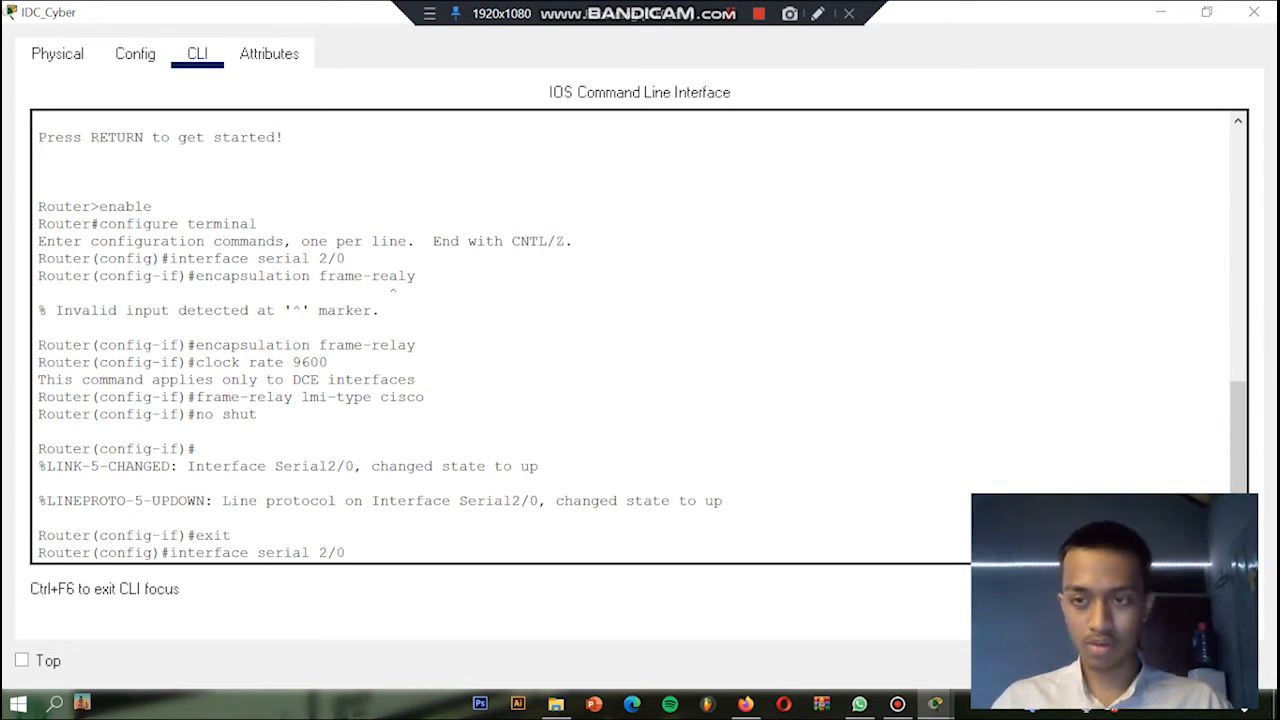
{"action": "type", "text": ".1"}
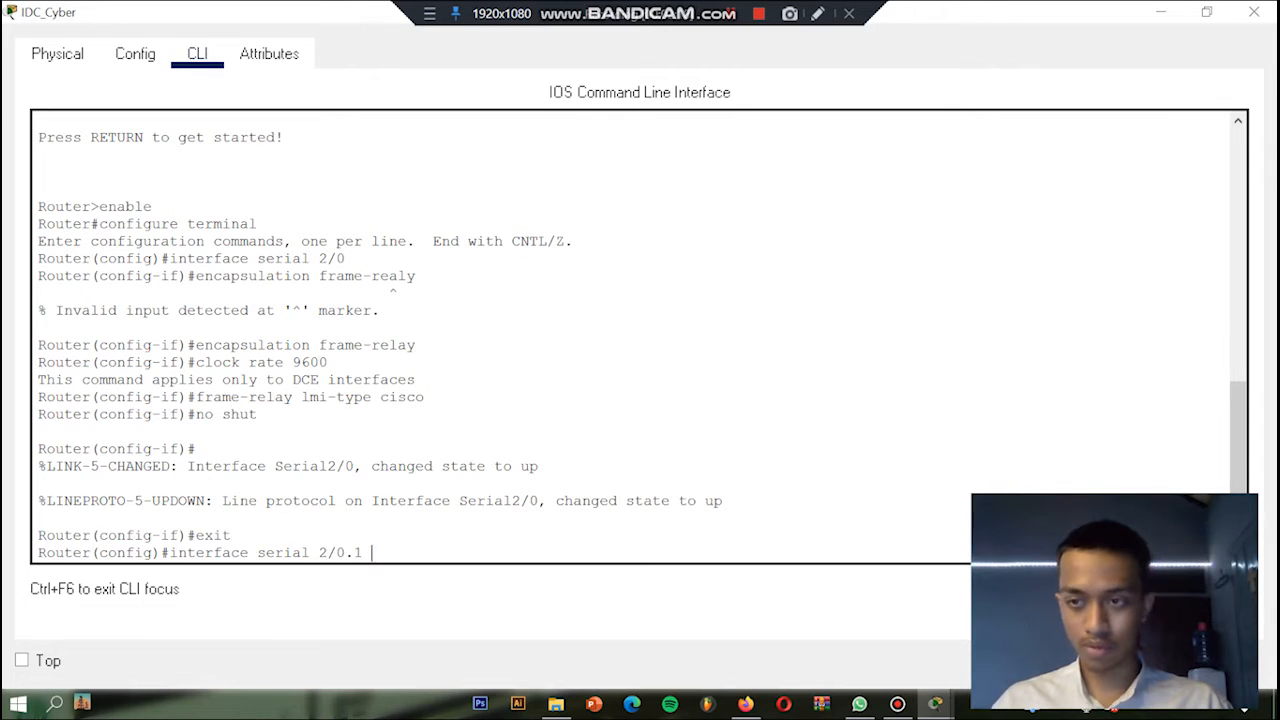
{"action": "type", "text": " ponit-to-point"}
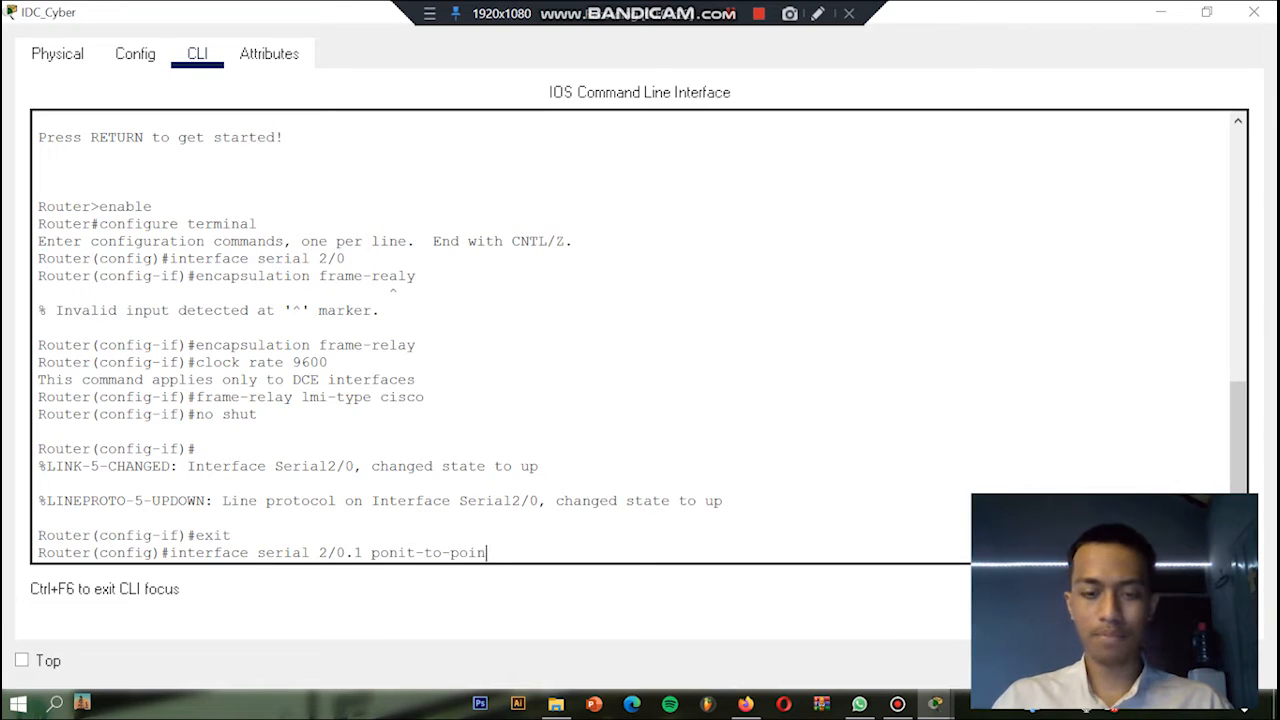
{"action": "key", "text": "Left"}
{"action": "key", "text": "Left"}
{"action": "key", "text": "Left"}
{"action": "key", "text": "Left"}
{"action": "key", "text": "Left"}
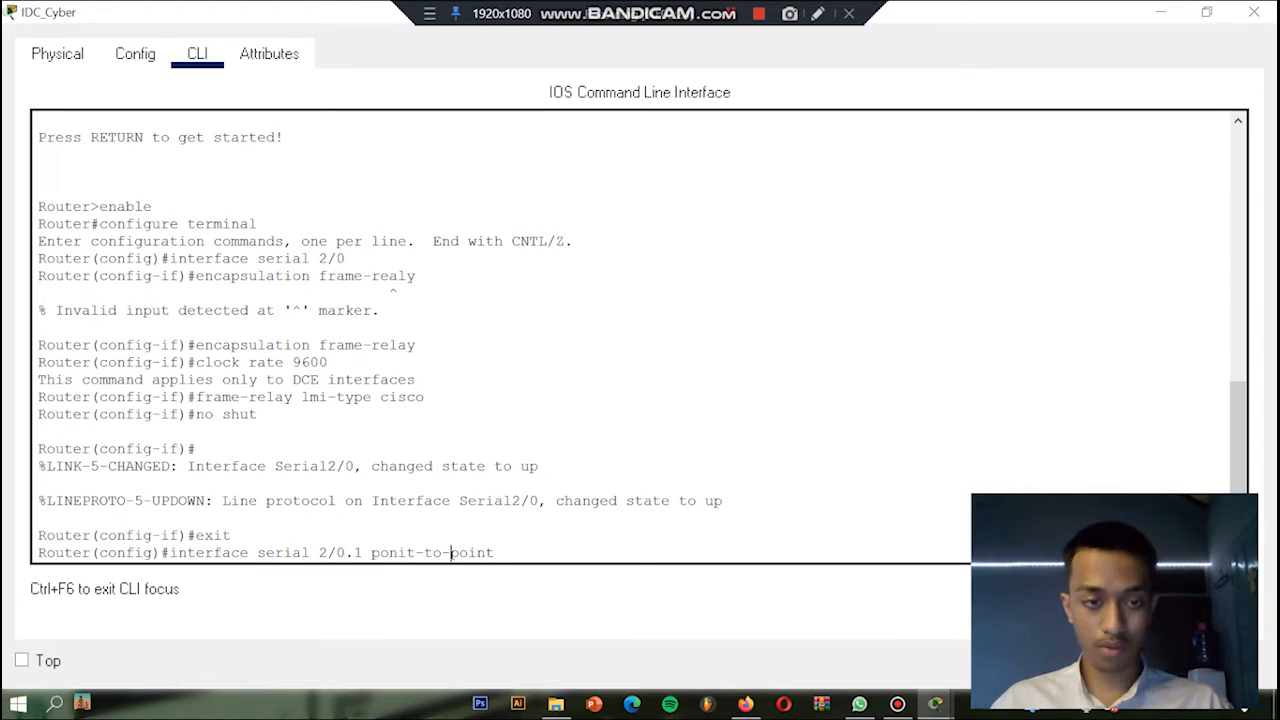
{"action": "key", "text": "BackSpace"}
{"action": "type", "text": "i"}
{"action": "key", "text": "BackSpace"}
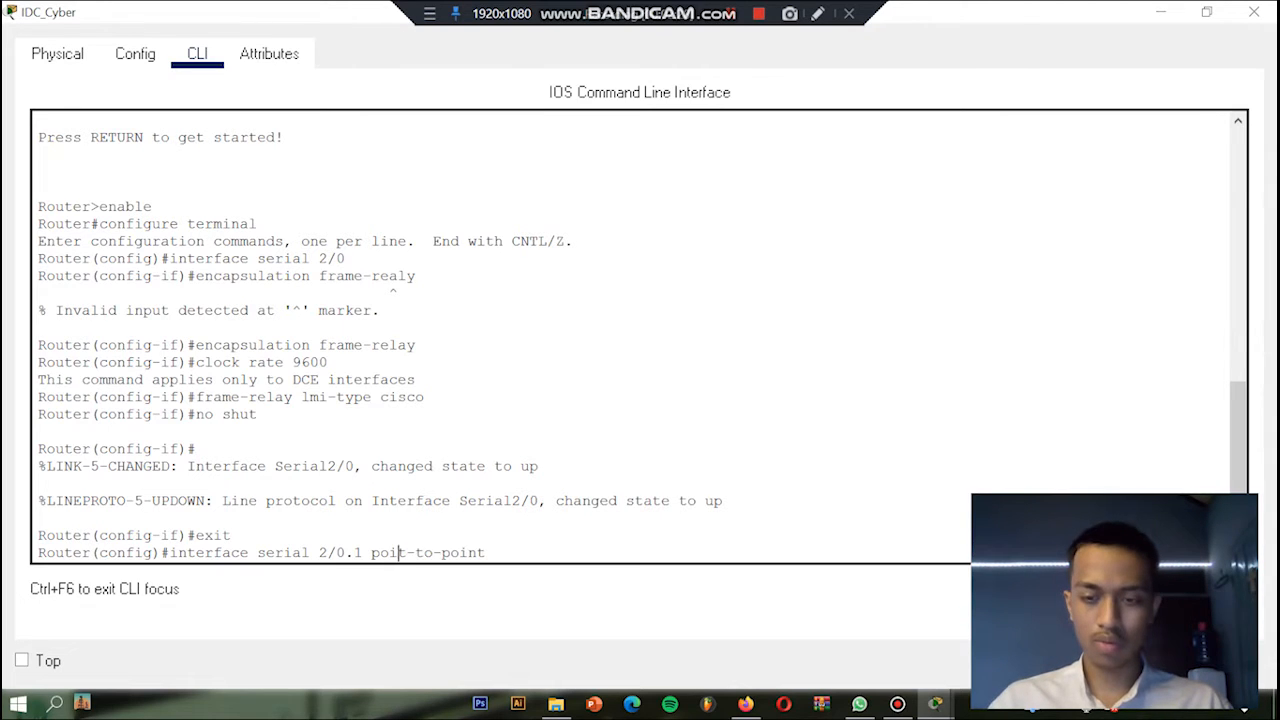
{"action": "type", "text": "n"}
{"action": "key", "text": "Right"}
{"action": "key", "text": "Right"}
{"action": "key", "text": "Right"}
{"action": "key", "text": "Right"}
{"action": "key", "text": "Right"}
{"action": "key", "text": "Right"}
{"action": "key", "text": "Right"}
{"action": "key", "text": "Right"}
{"action": "key", "text": "Right"}
{"action": "key", "text": "Right"}
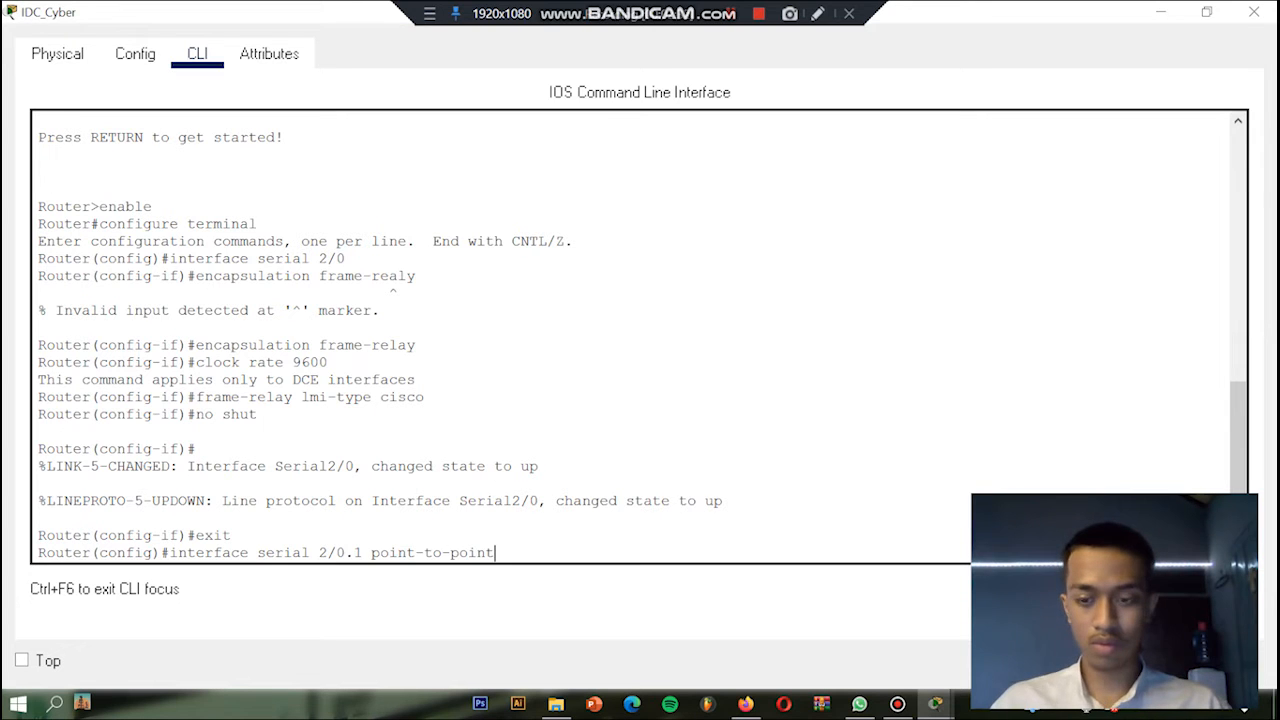
{"action": "key", "text": "Return"}
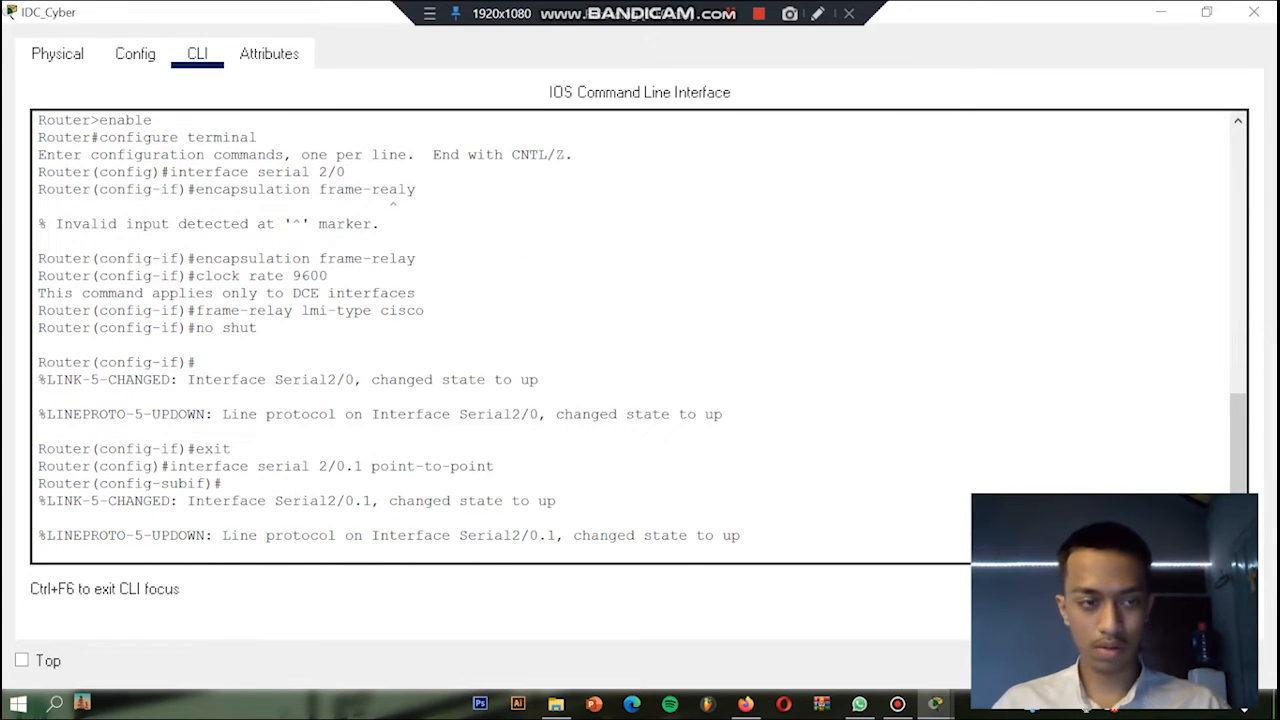
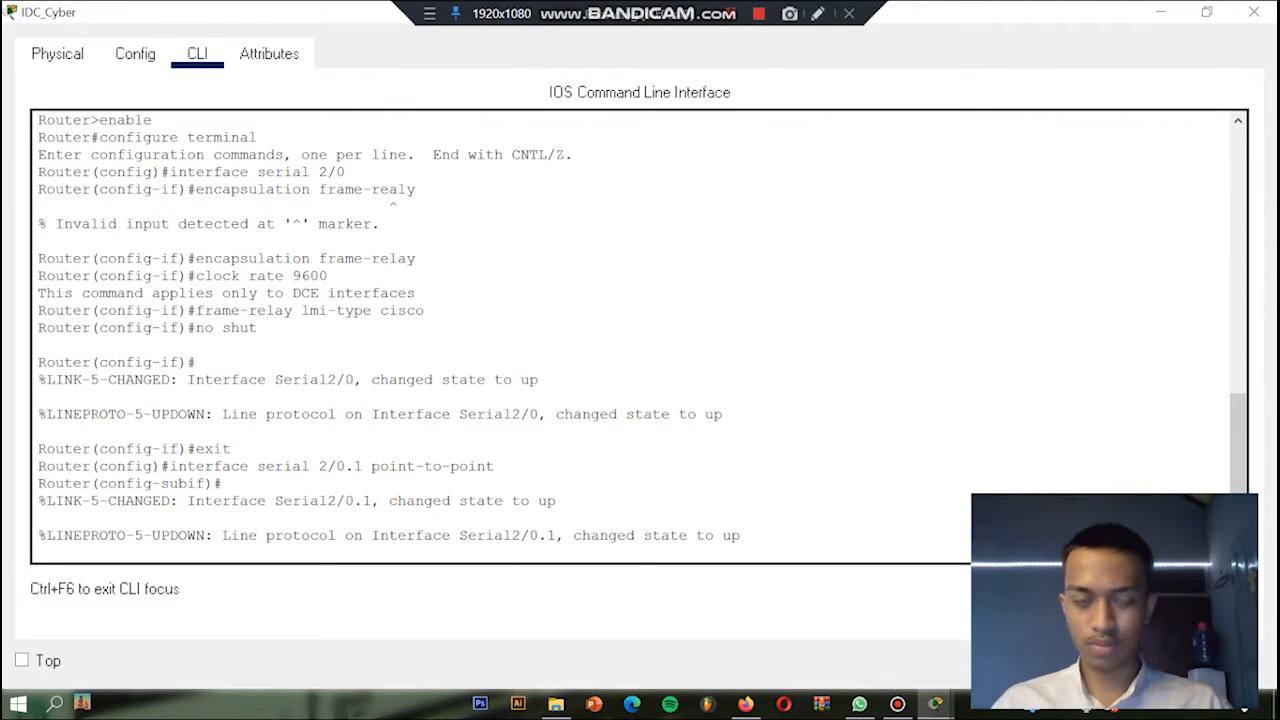
Step: Assign subinterface serial 2/0.1 the IP address 192.168.1.2 with subnet mask 255.255.255.0
{"action": "key", "text": "Return"}
{"action": "type", "text": "ip"}
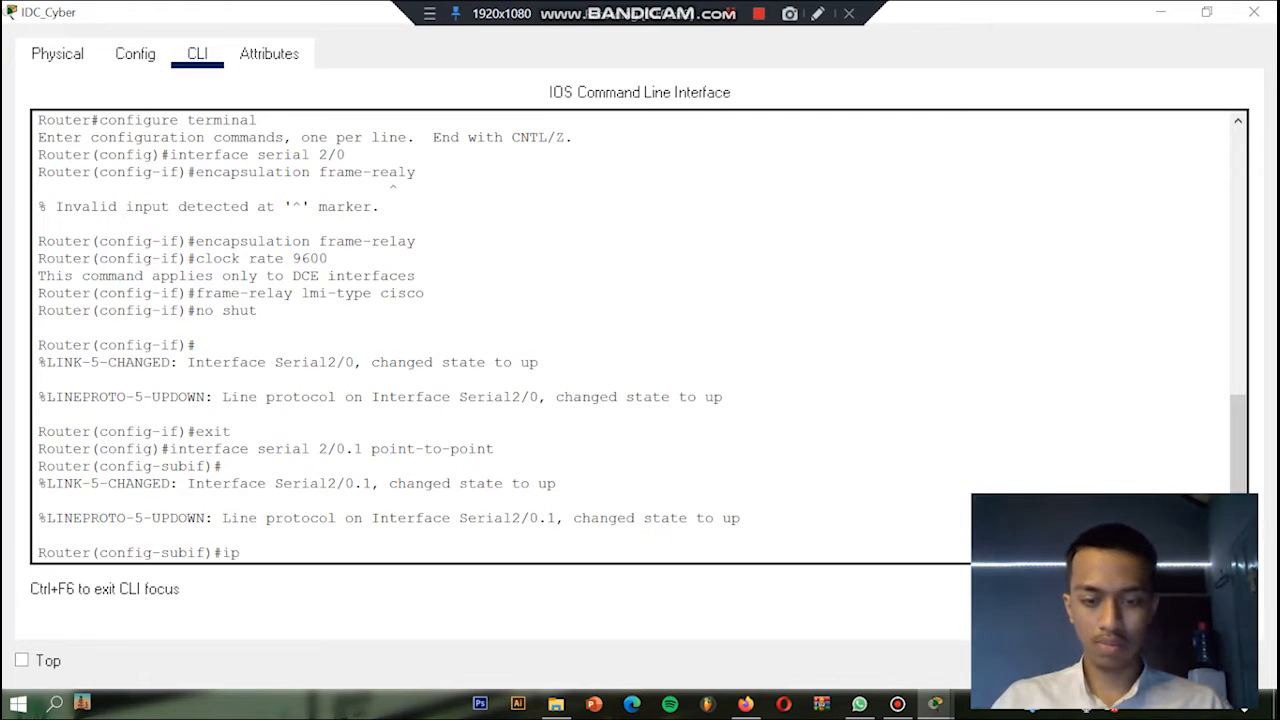
{"action": "type", "text": " address "}
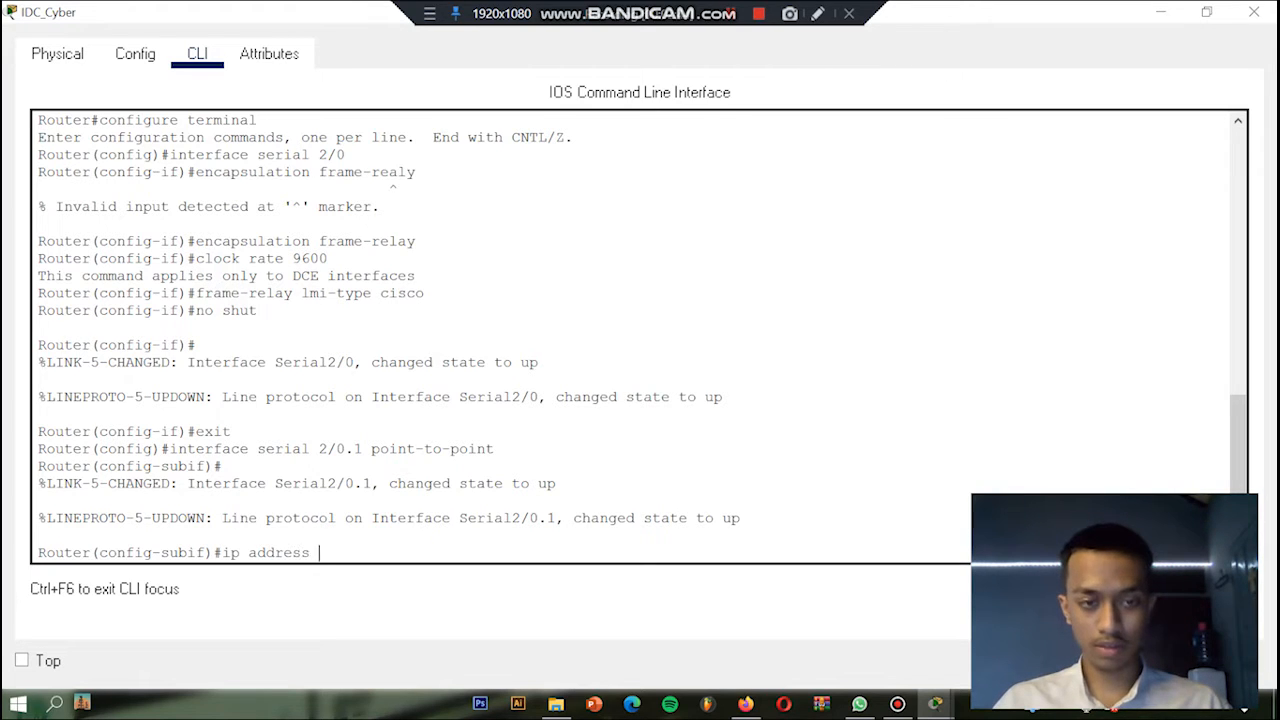
{"action": "type", "text": "19"}
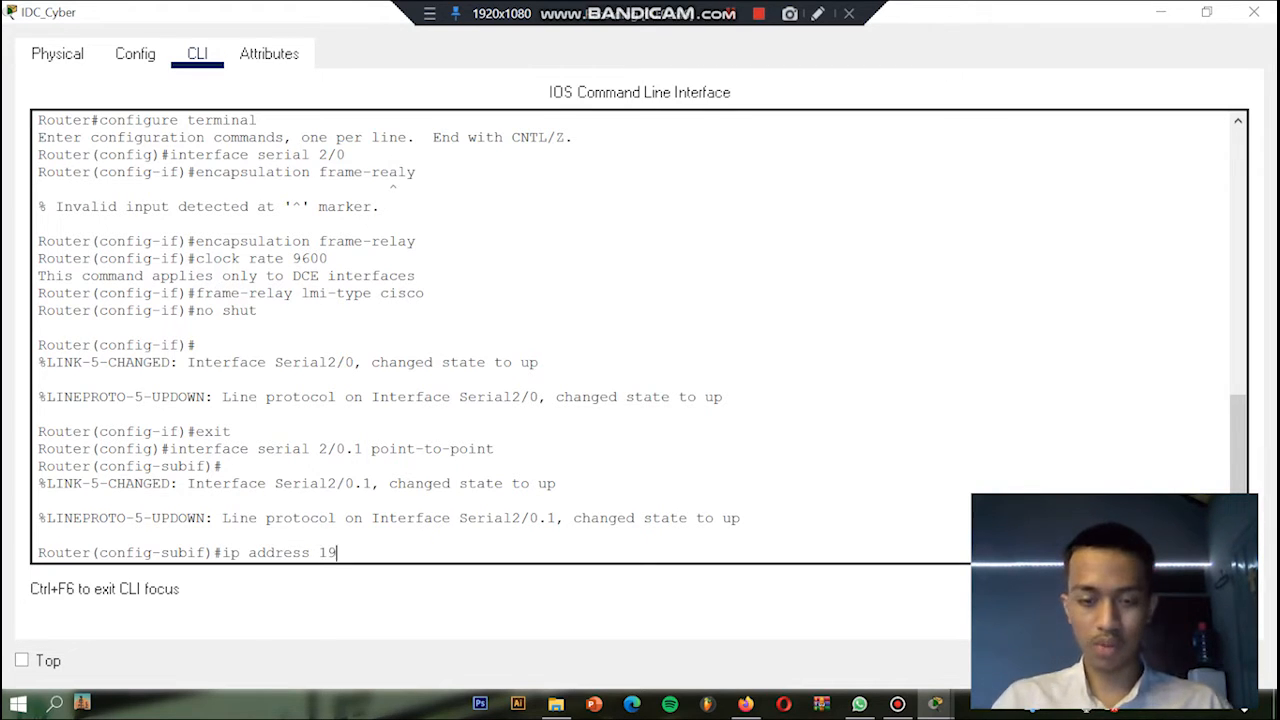
{"action": "type", "text": "2.1"}
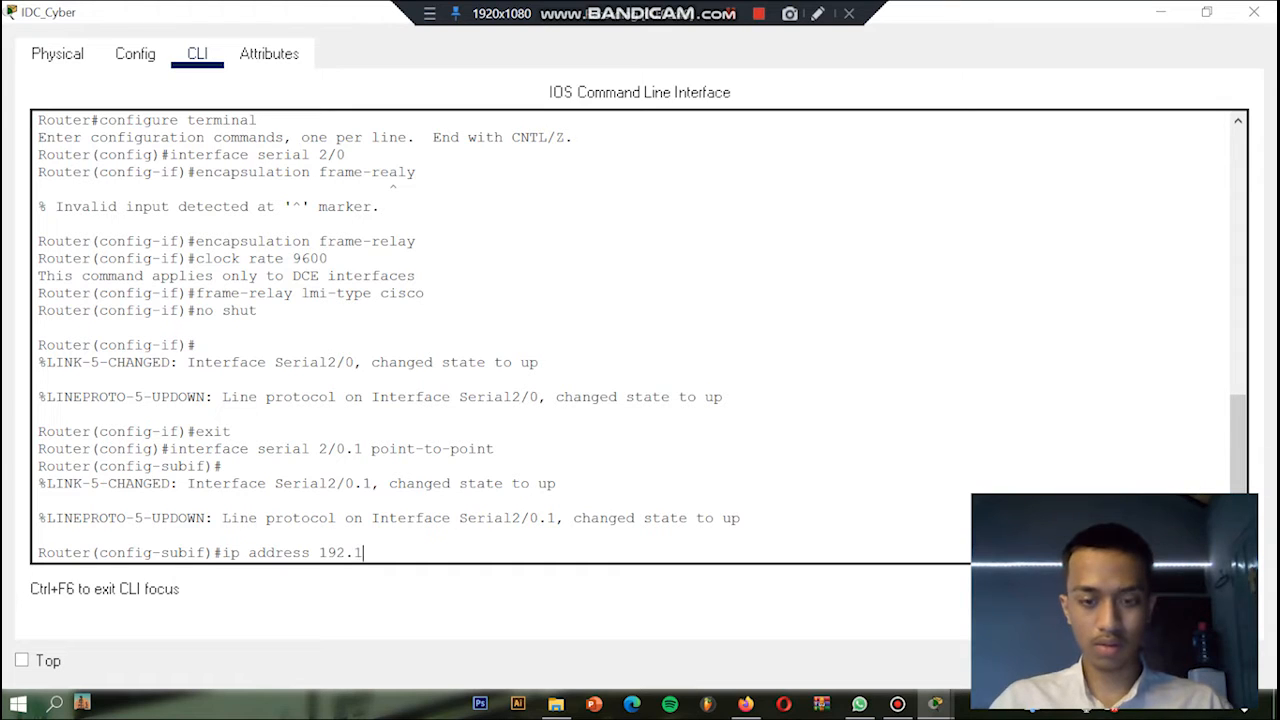
{"action": "type", "text": "68"}
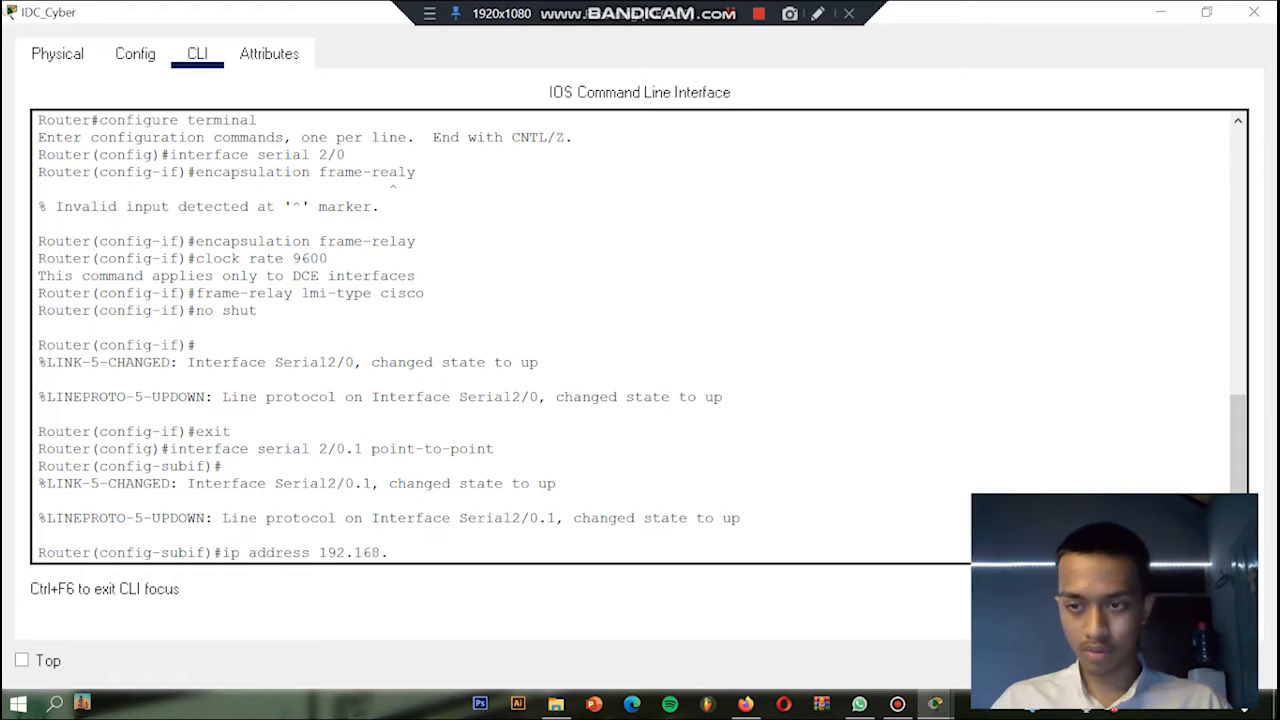
{"action": "type", "text": ".1.2"}
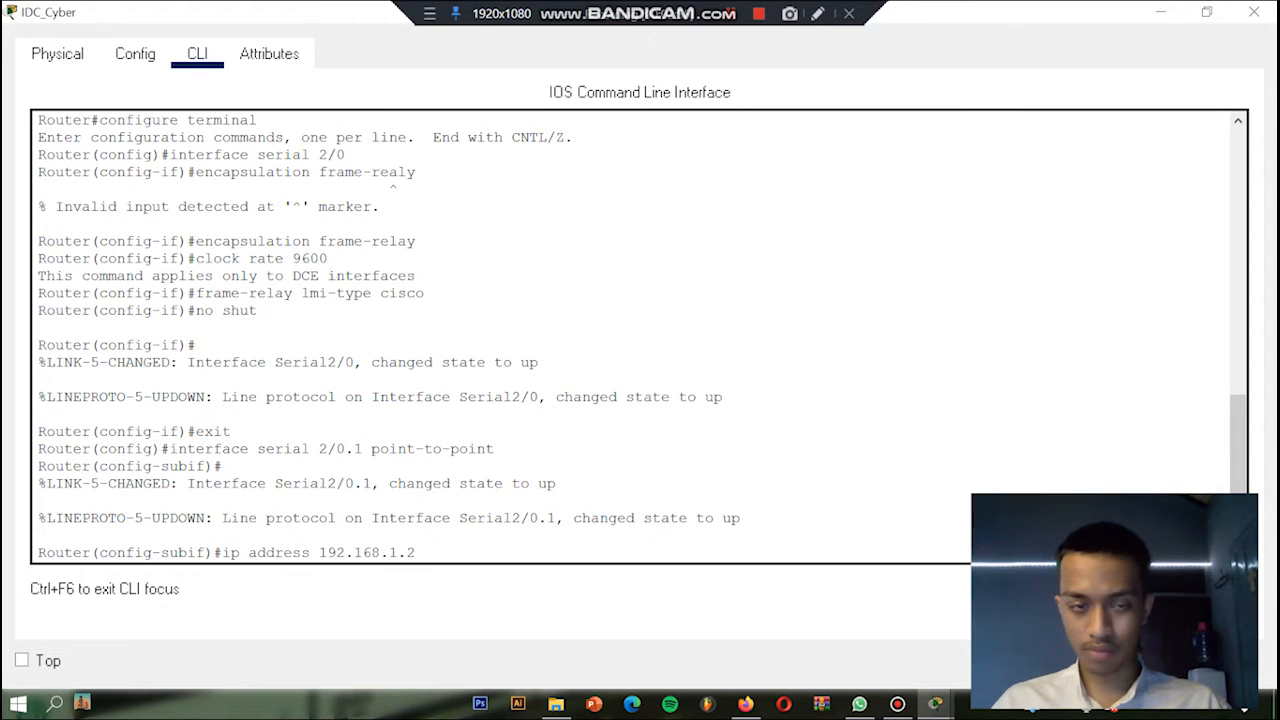
{"action": "type", "text": " 255.25"}
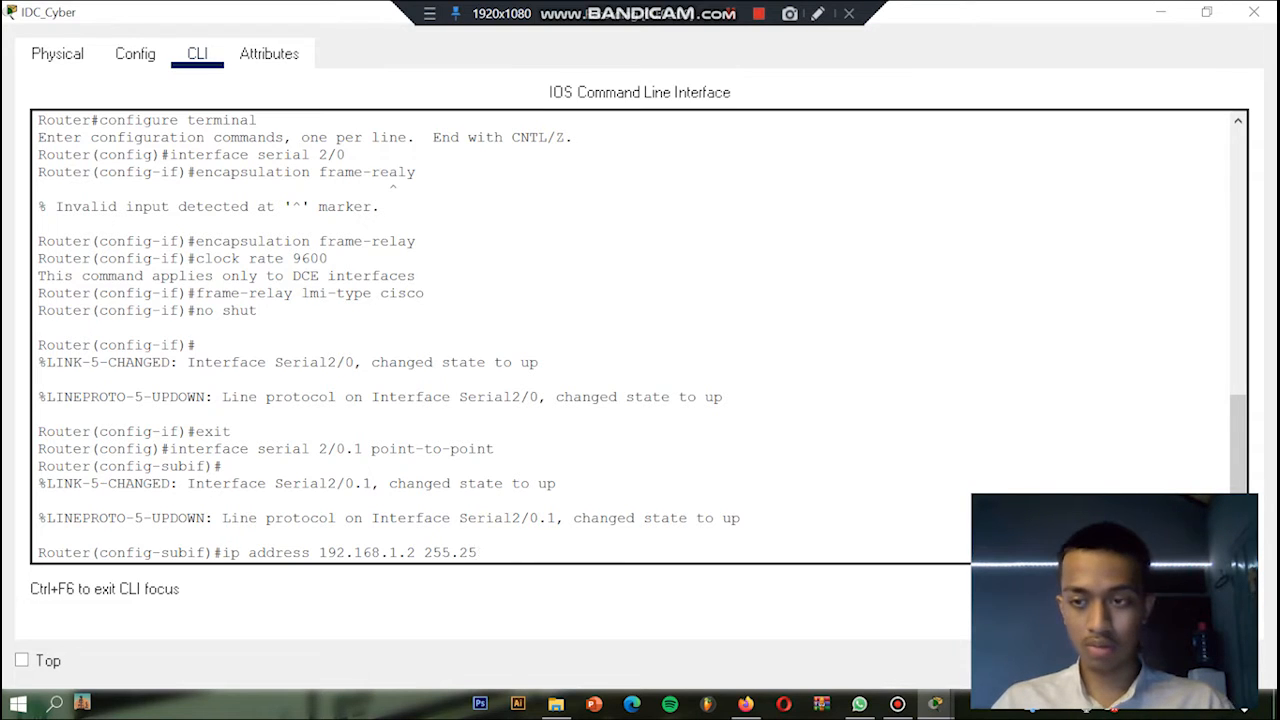
{"action": "type", "text": "5.255.0"}
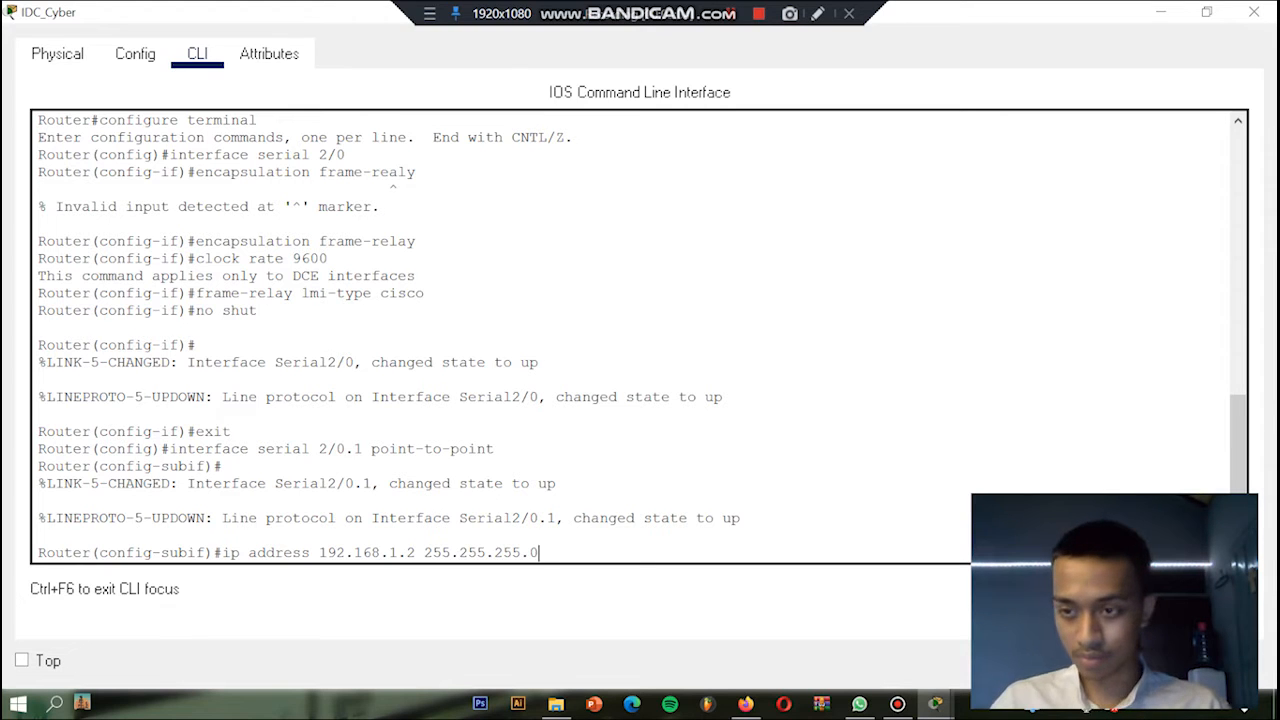
{"action": "key", "text": "Return"}
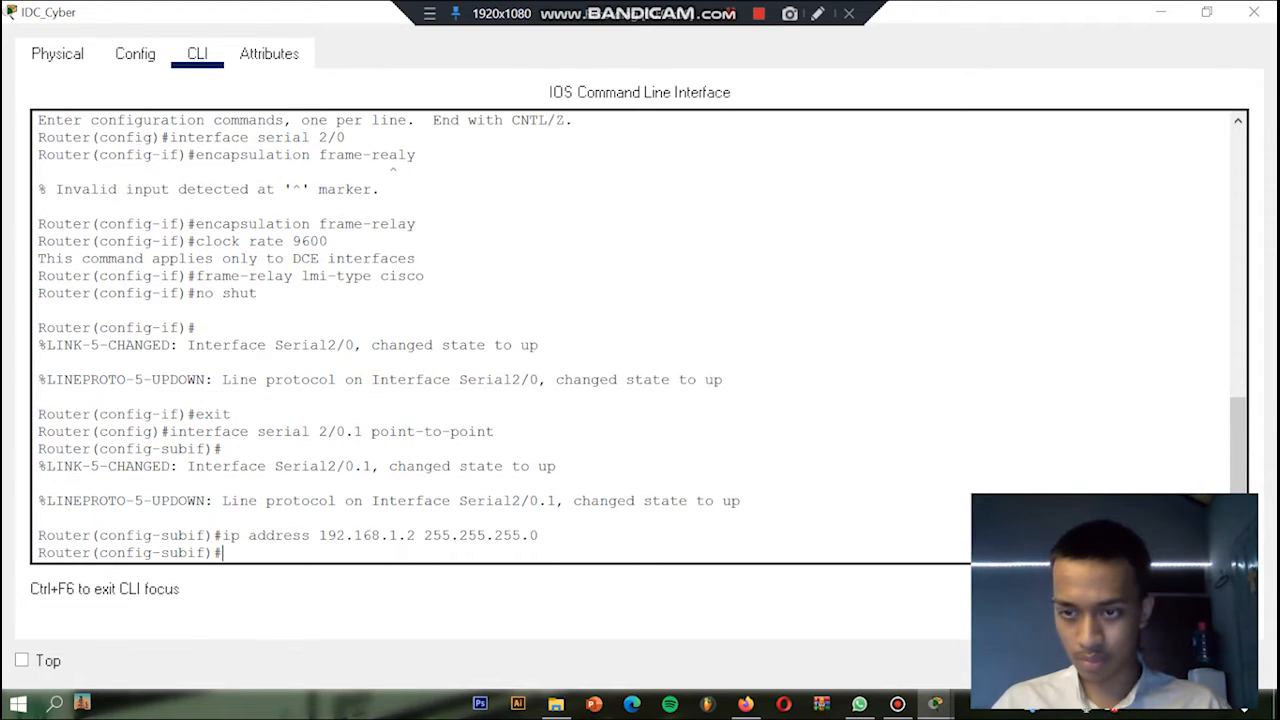
Step: Assign Frame Relay DLCI 102 to subinterface serial 2/0.1 with the frame-relay interface-dlci command
{"action": "type", "text": "fra"}
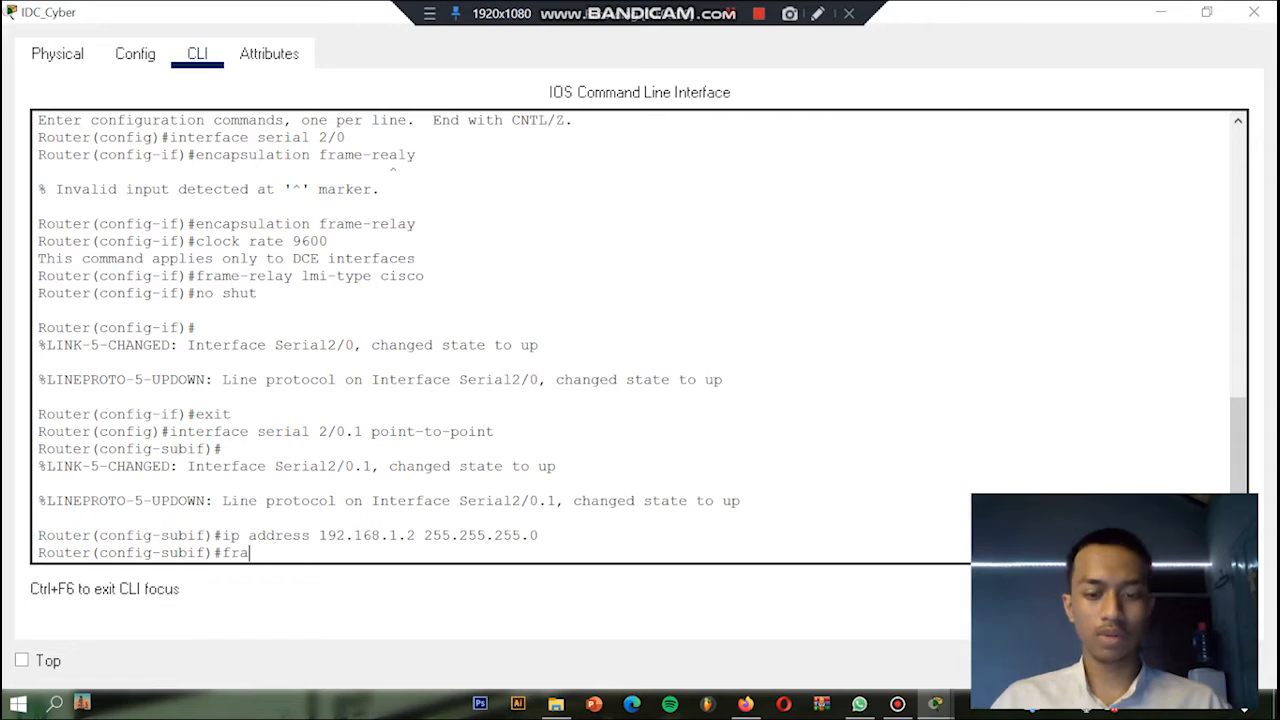
{"action": "type", "text": "me-relay "}
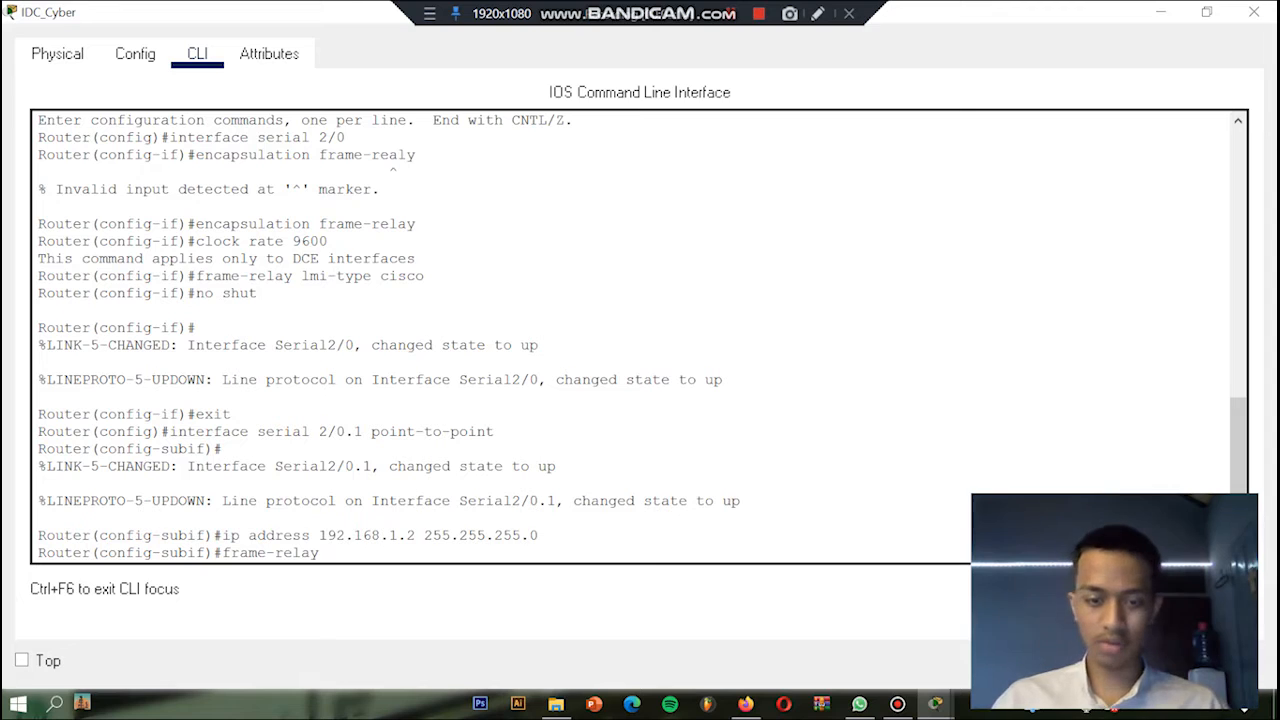
{"action": "type", "text": "interface dlci"}
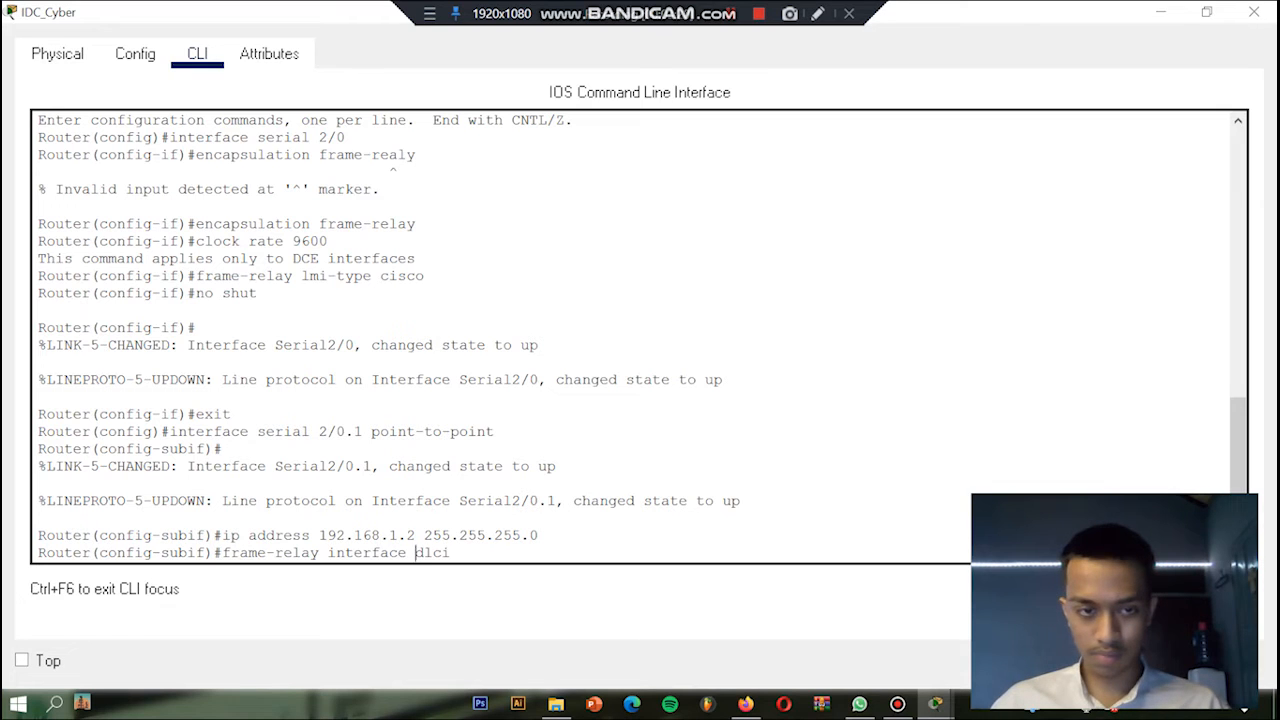
{"action": "key", "text": "BackSpace"}
{"action": "key", "text": "BackSpace"}
{"action": "key", "text": "BackSpace"}
{"action": "key", "text": "BackSpace"}
{"action": "key", "text": "BackSpace"}
{"action": "type", "text": "-dlci"}
{"action": "key", "text": "Right"}
{"action": "key", "text": "Right"}
{"action": "key", "text": "Right"}
{"action": "type", "text": "102"}
{"action": "key", "text": "Return"}
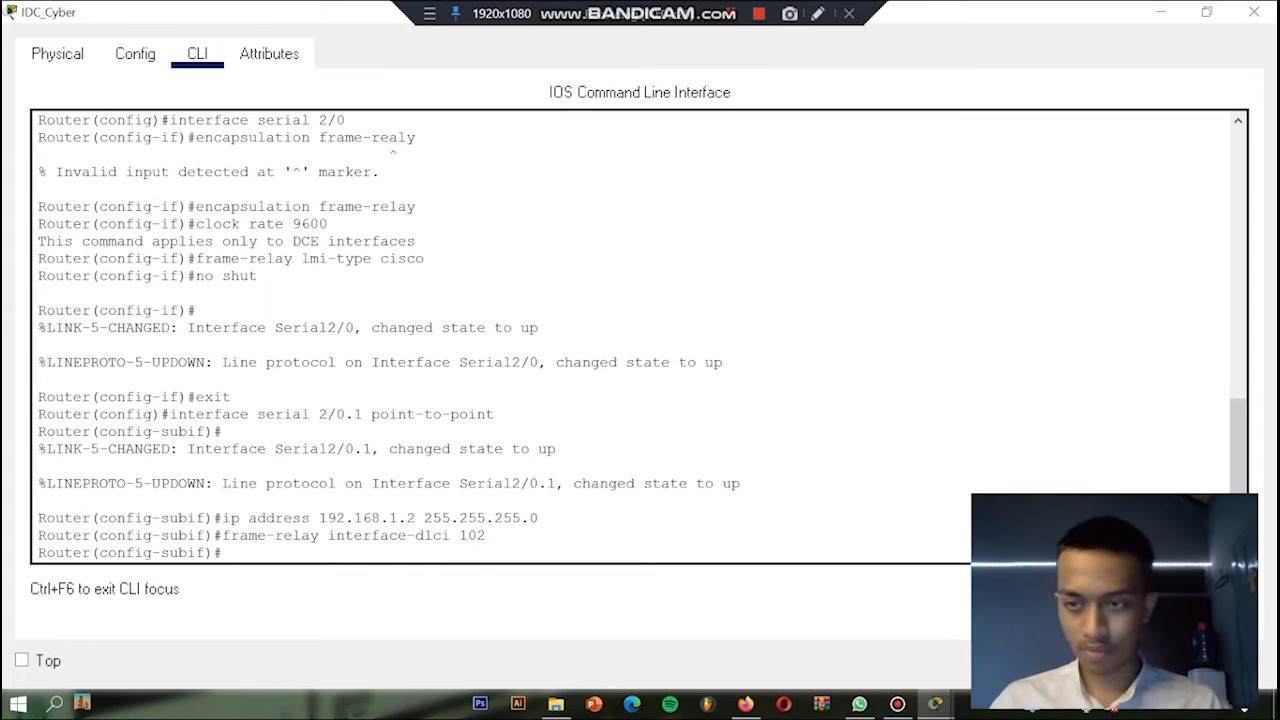
Step: Enable subinterface serial 2/0.1 with no shutdown and exit to global configuration mode
{"action": "type", "text": "no shutdown"}
{"action": "key", "text": "Return"}
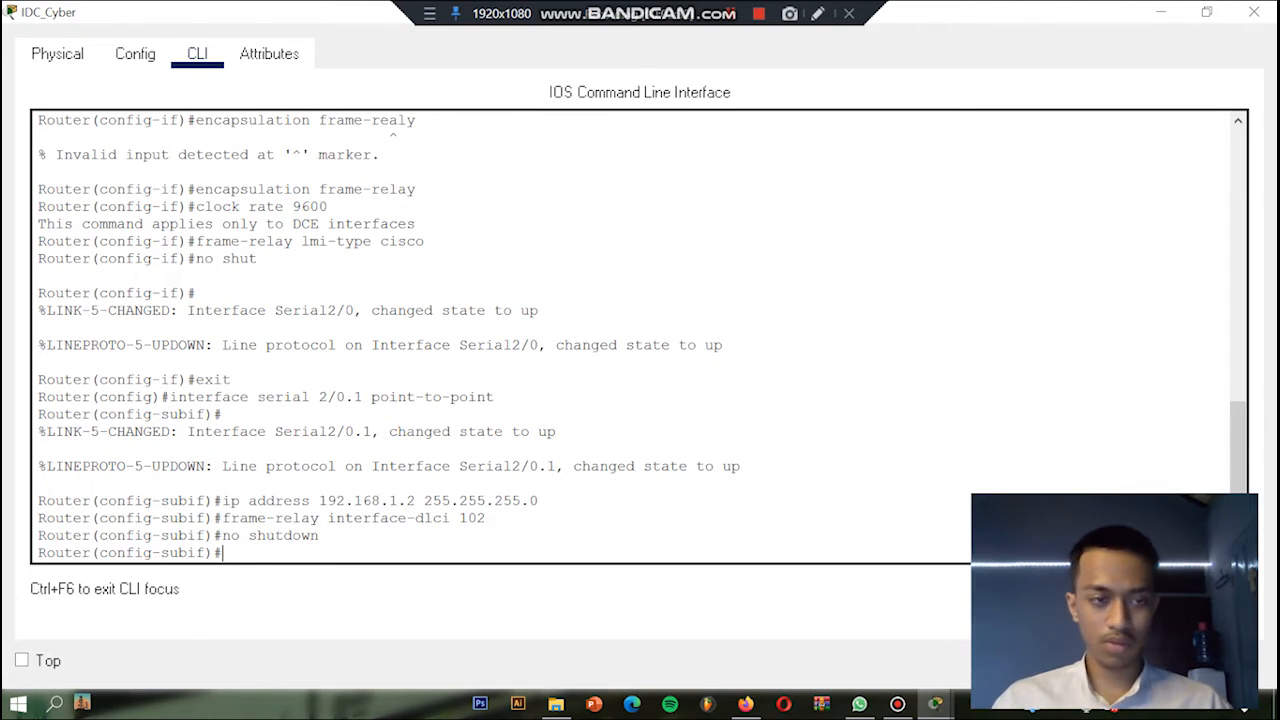
{"action": "type", "text": "exit"}
{"action": "key", "text": "Return"}
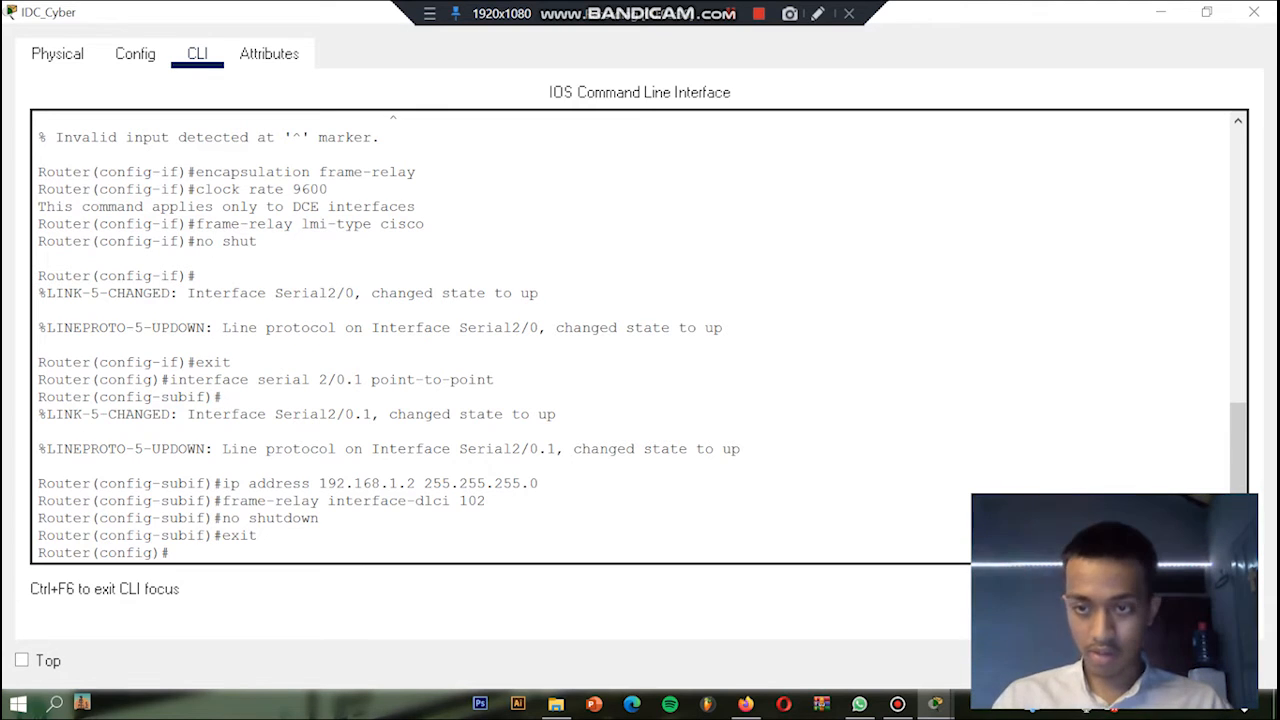
Step: Try to create subinterface serial 2/0.2 with the link type entered as ponit-to-point
{"action": "type", "text": "inter"}
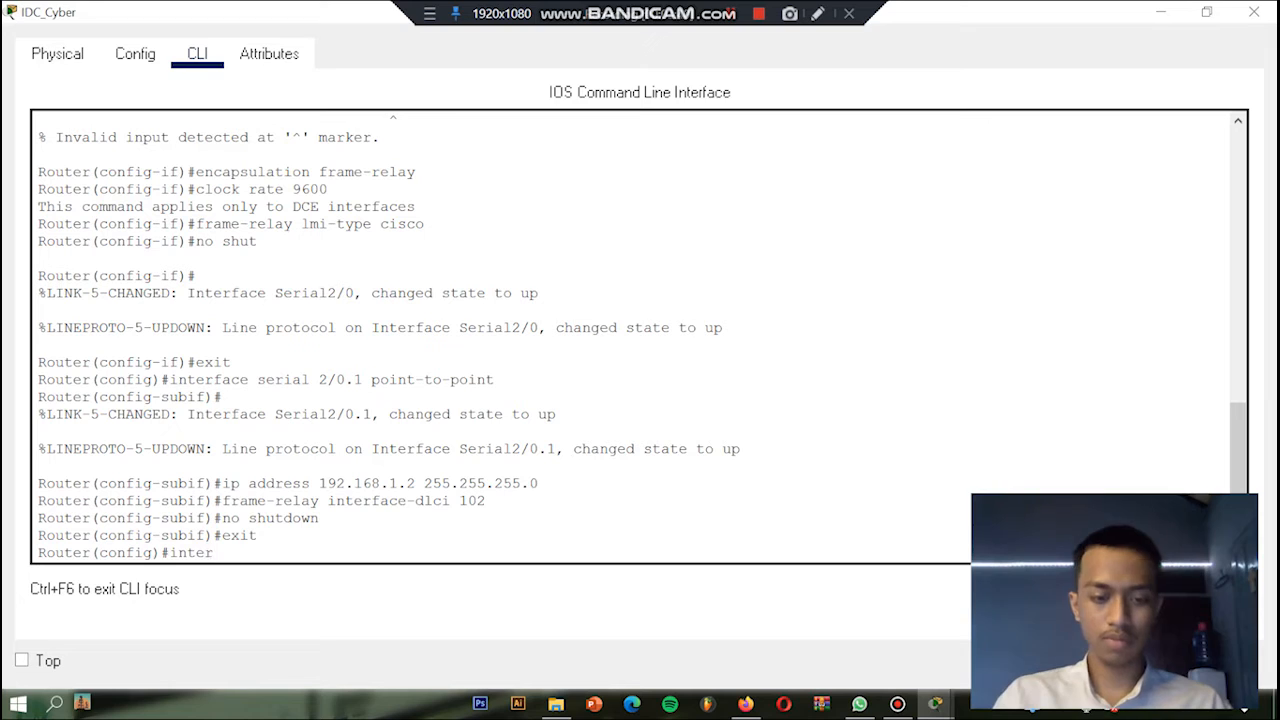
{"action": "type", "text": "faceserial"}
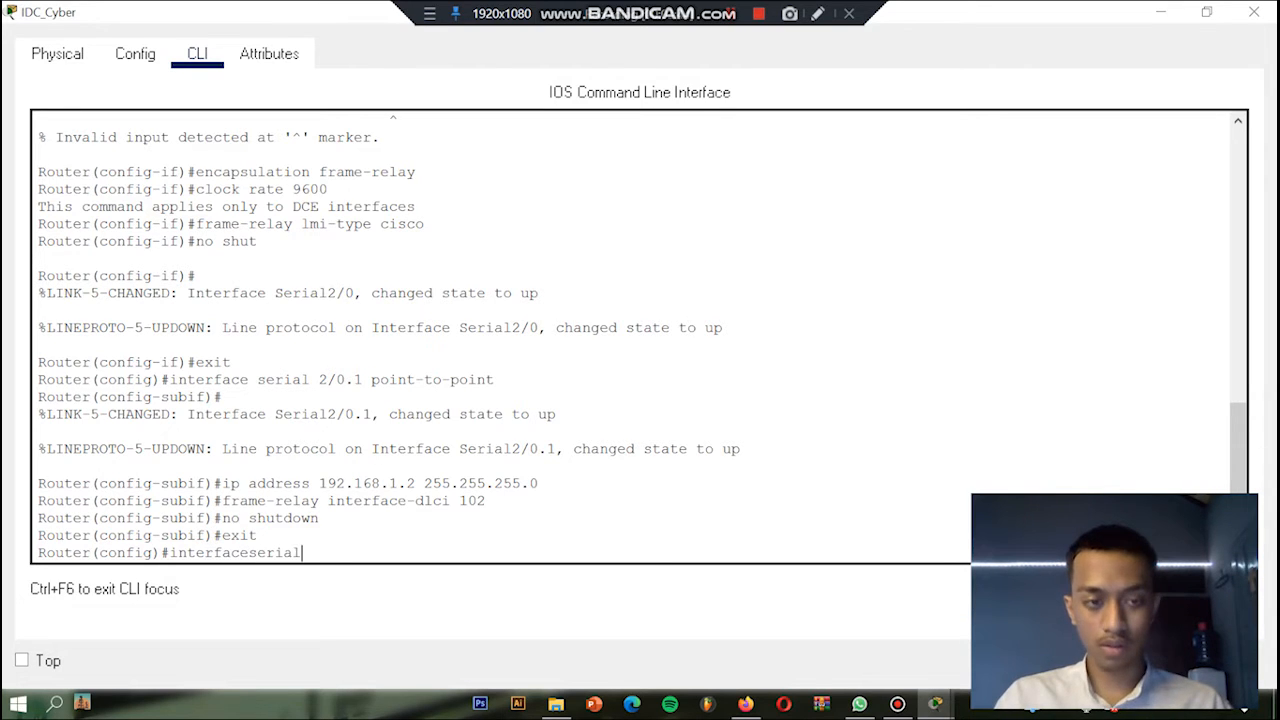
{"action": "key", "text": "Left"}
{"action": "key", "text": "Left"}
{"action": "key", "text": "Left"}
{"action": "key", "text": "Left"}
{"action": "key", "text": "Left"}
{"action": "key", "text": "Left"}
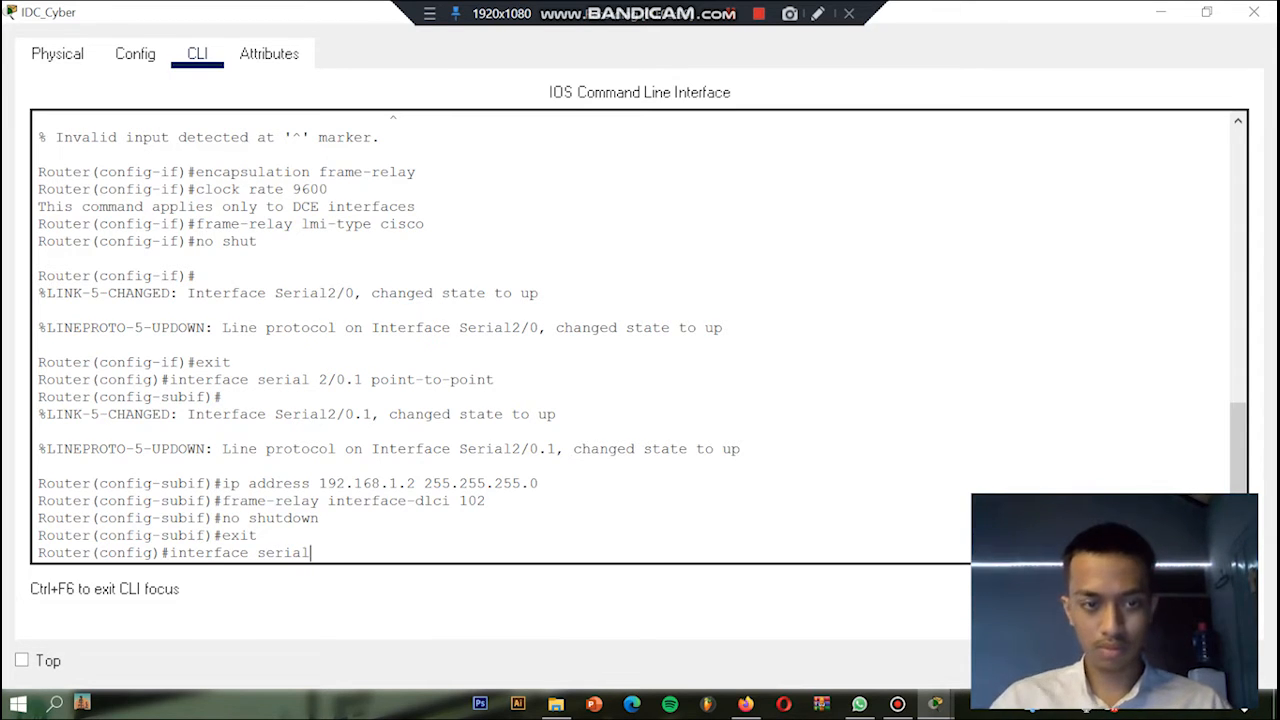
{"action": "type", "text": "2/0/2"}
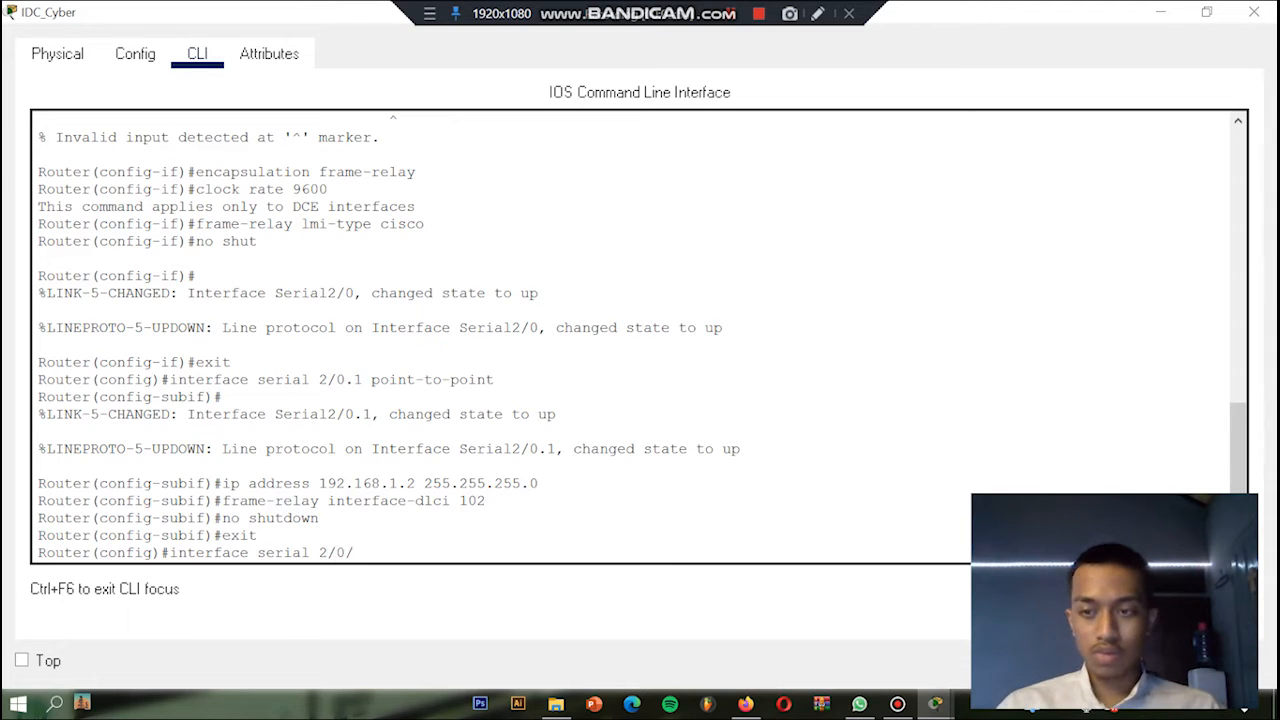
{"action": "key", "text": "BackSpace"}
{"action": "key", "text": "BackSpace"}
{"action": "type", "text": ".2"}
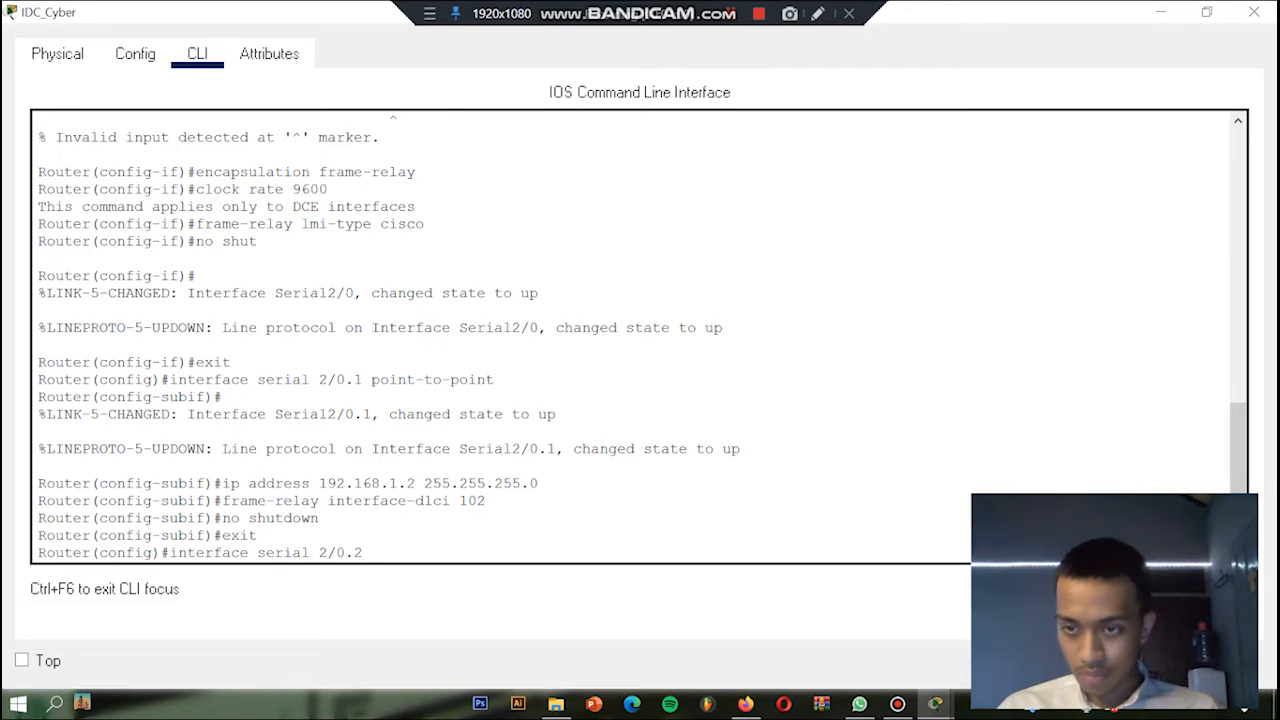
{"action": "type", "text": " poni"}
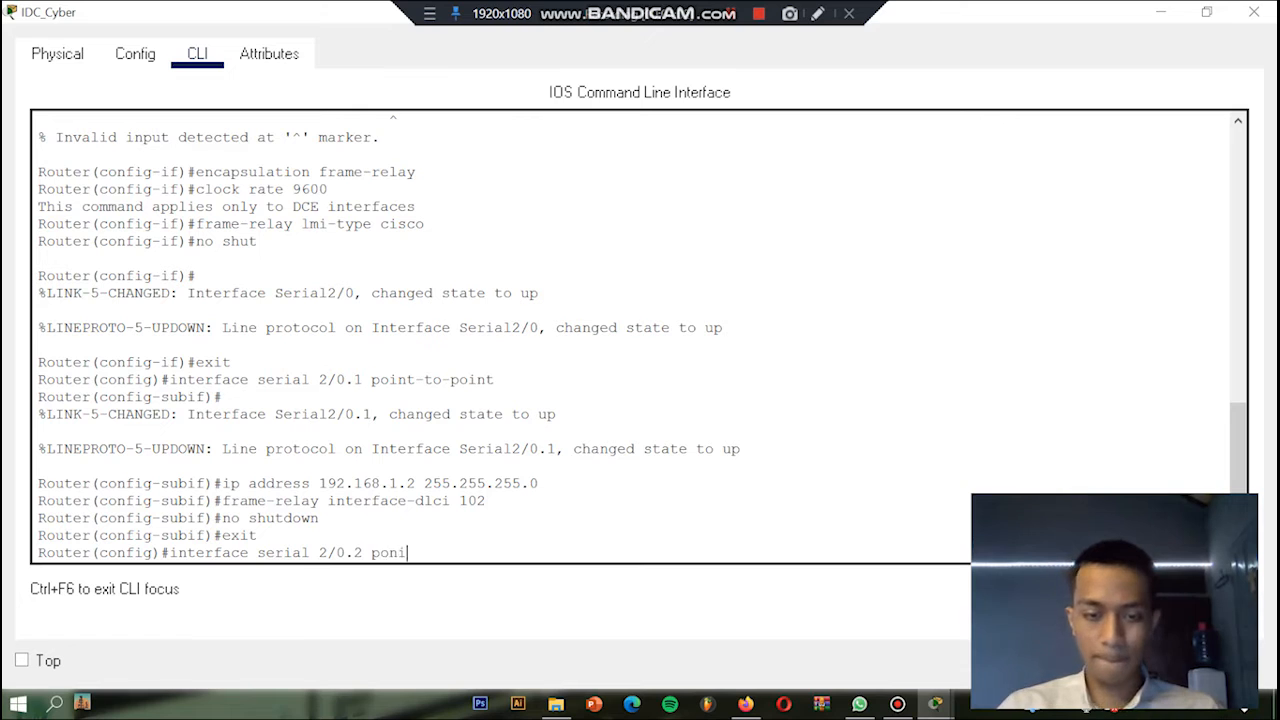
{"action": "type", "text": "t-to-point"}
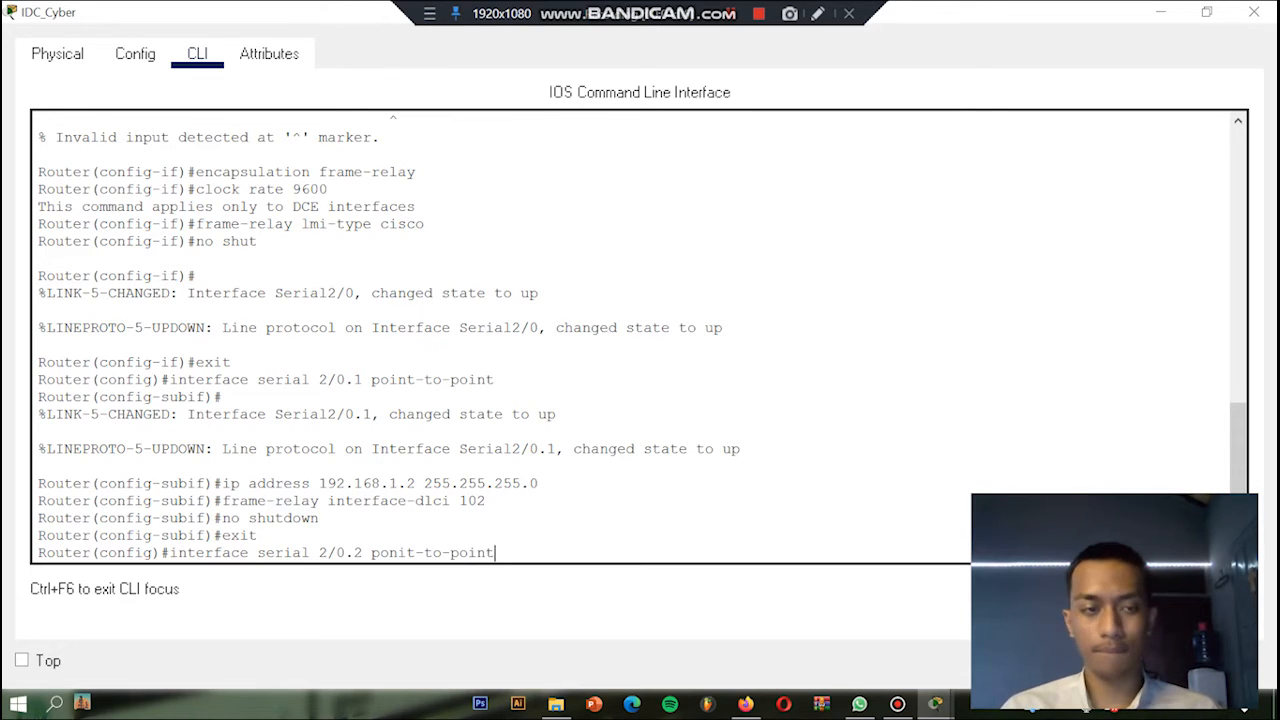
{"action": "key", "text": "Return"}
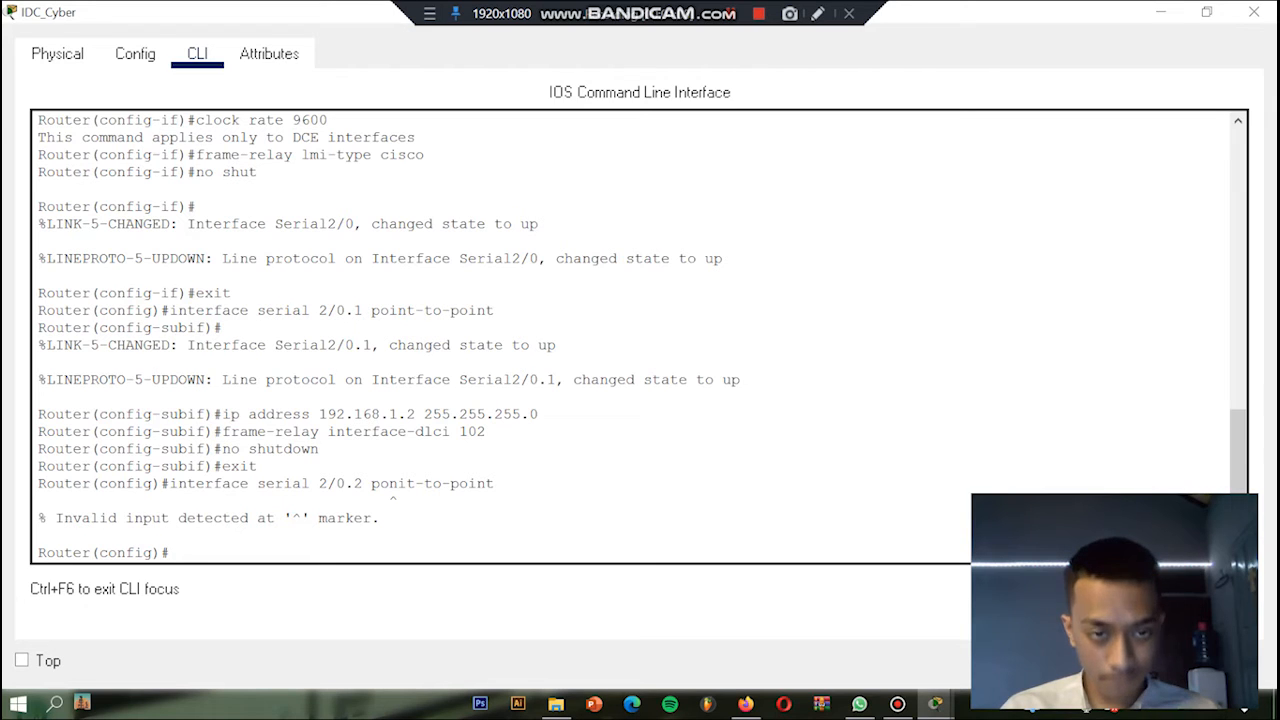
Step: Create subinterface serial 2/0.2 as a point-to-point link on IDC_Cyber
{"action": "type", "text": "inte"}
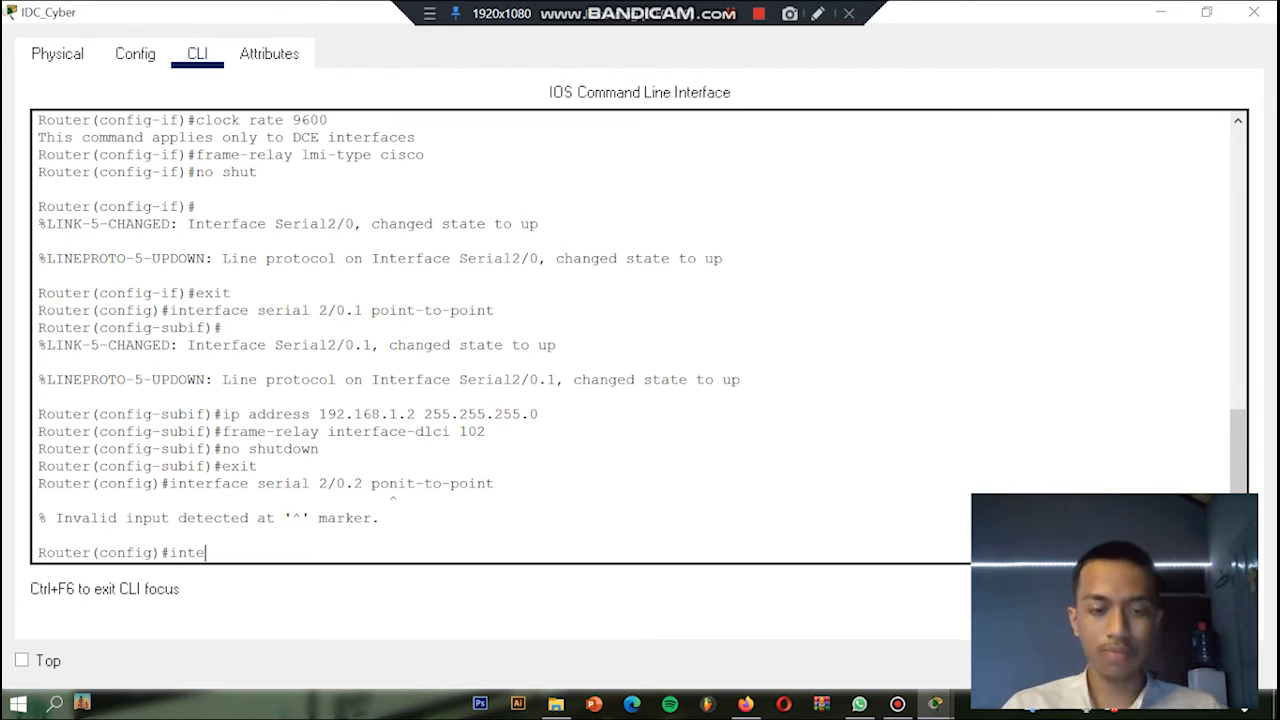
{"action": "type", "text": "rface serial 2/"}
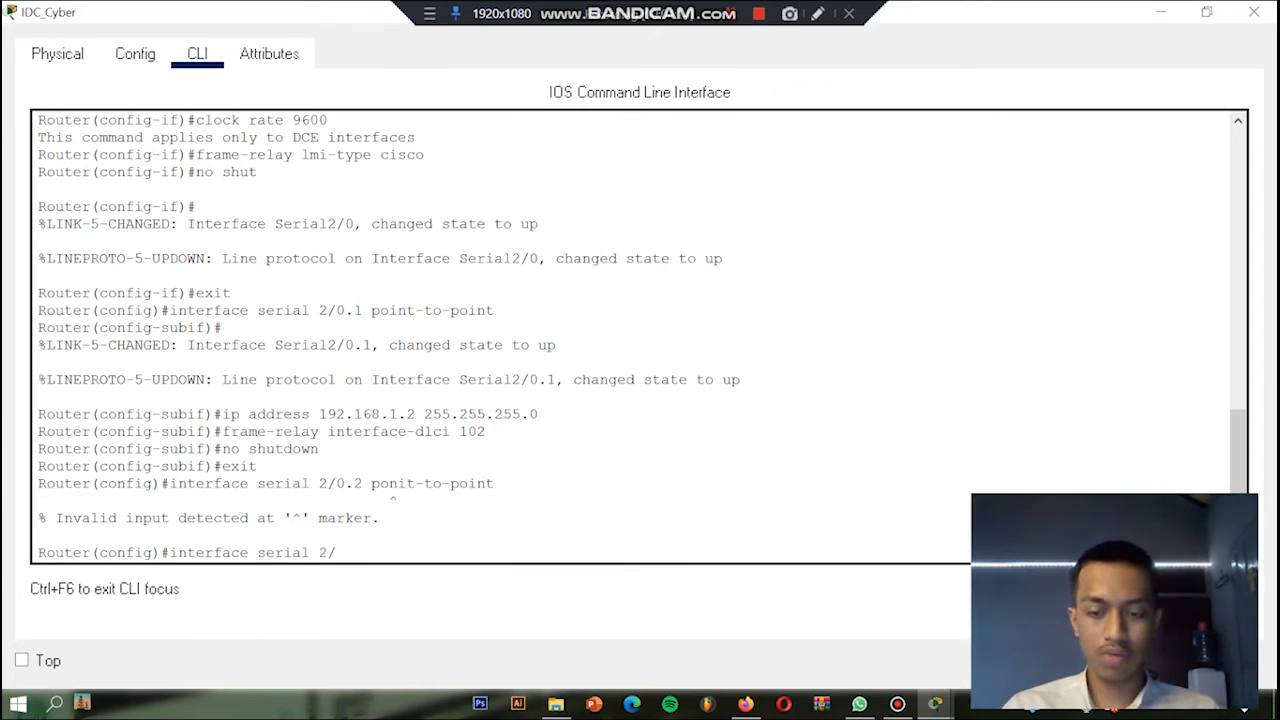
{"action": "type", "text": "0.2"}
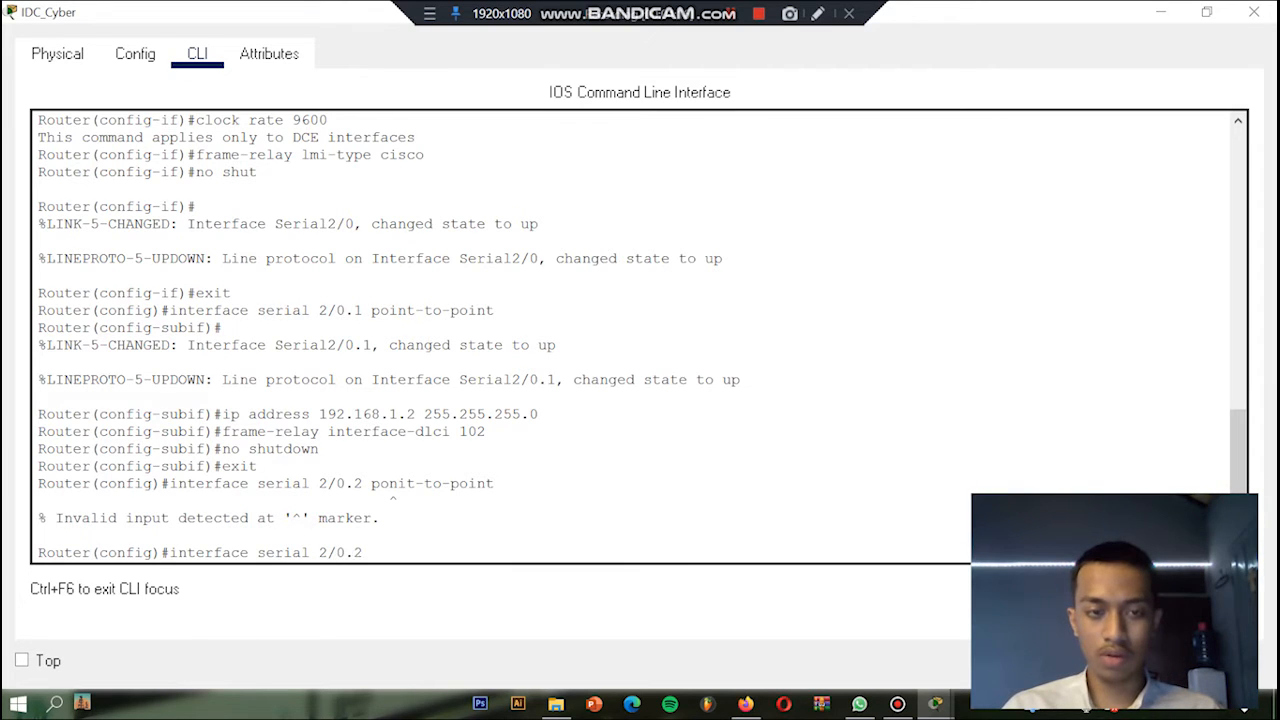
{"action": "type", "text": " po"}
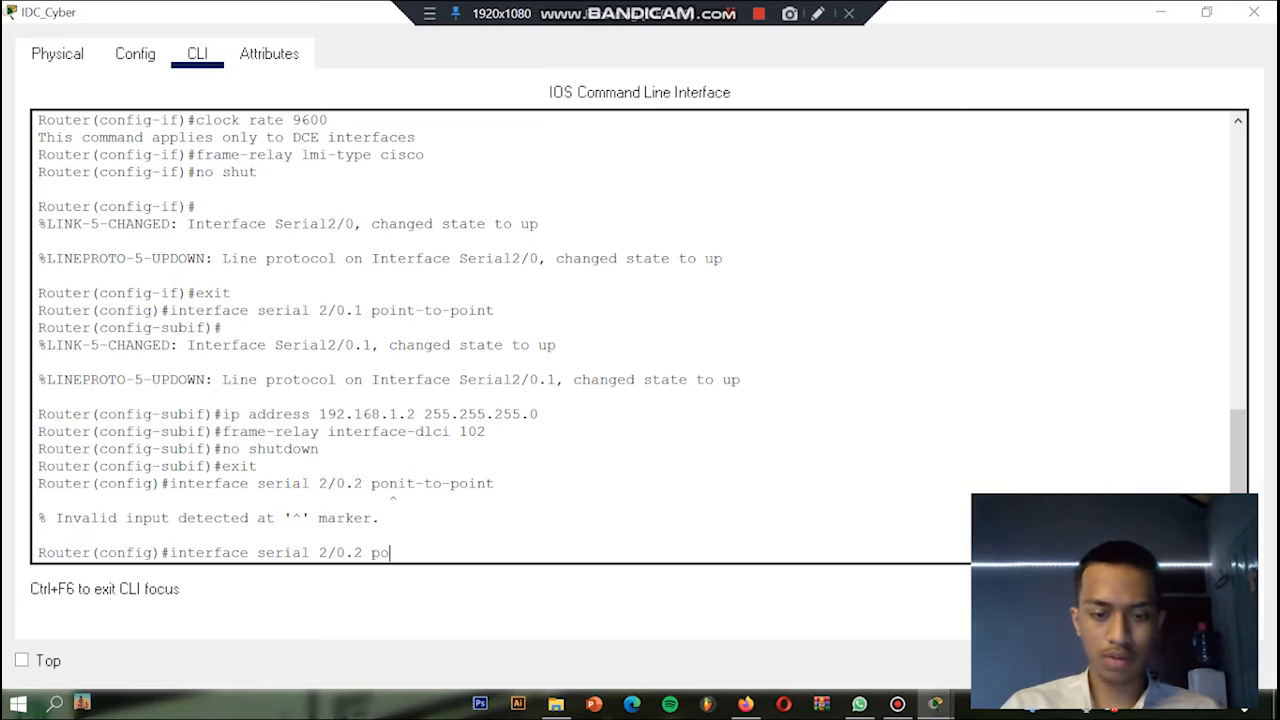
{"action": "type", "text": "int-to-poin"}
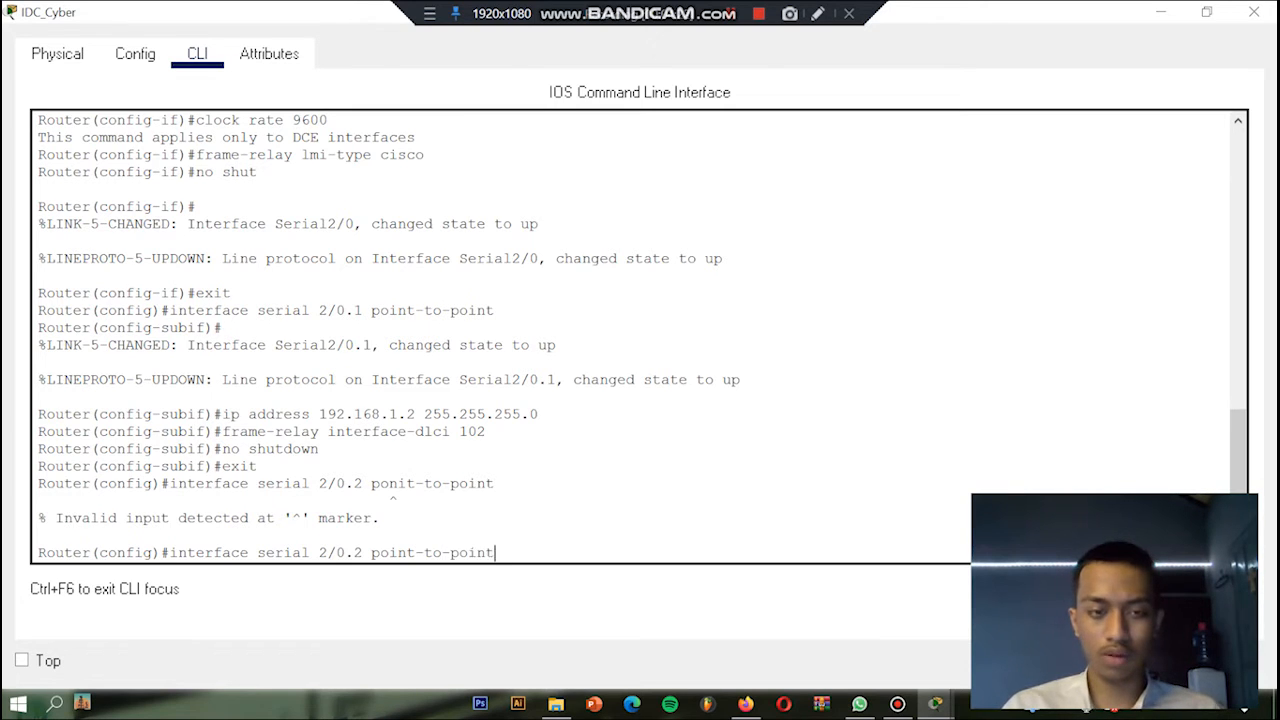
{"action": "type", "text": "t"}
{"action": "key", "text": "Return"}
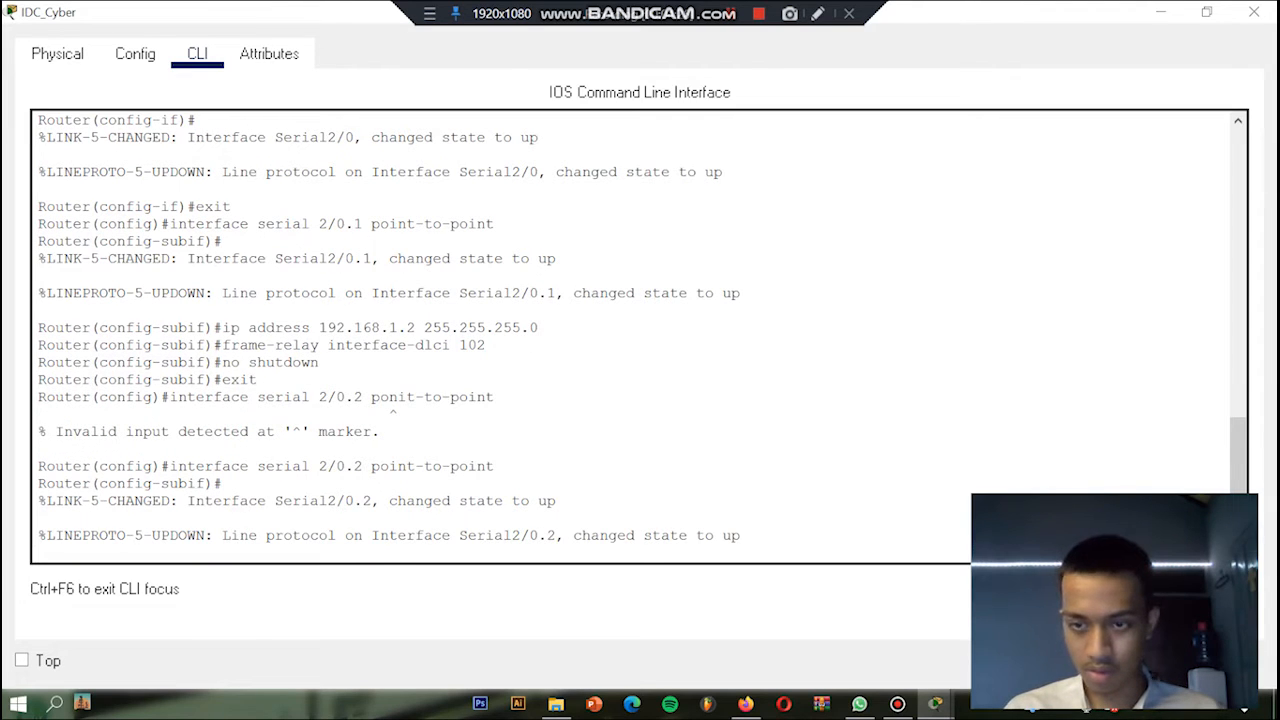
Step: Assign IP address 172.15.15.2 with subnet mask 255.255.255.0 to subinterface serial 2/0.2 on IDC_Cyber
{"action": "key", "text": "Return"}
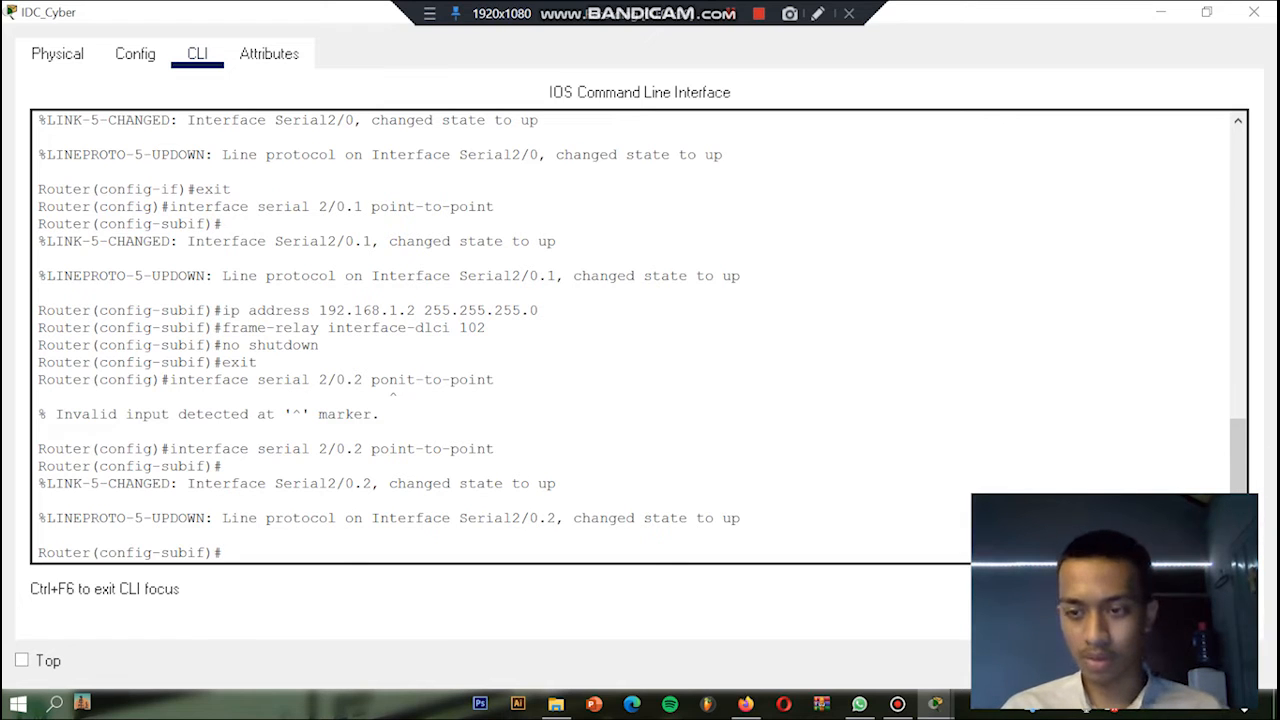
{"action": "type", "text": "ip add"}
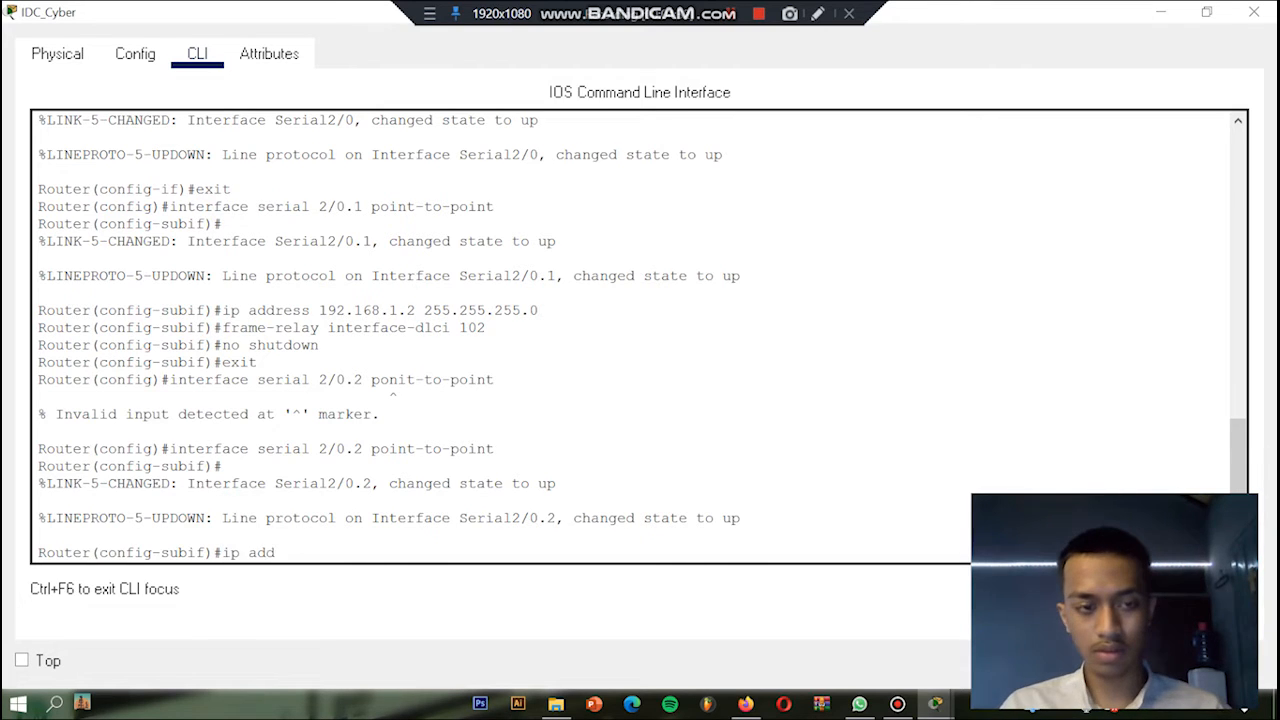
{"action": "type", "text": "ress "}
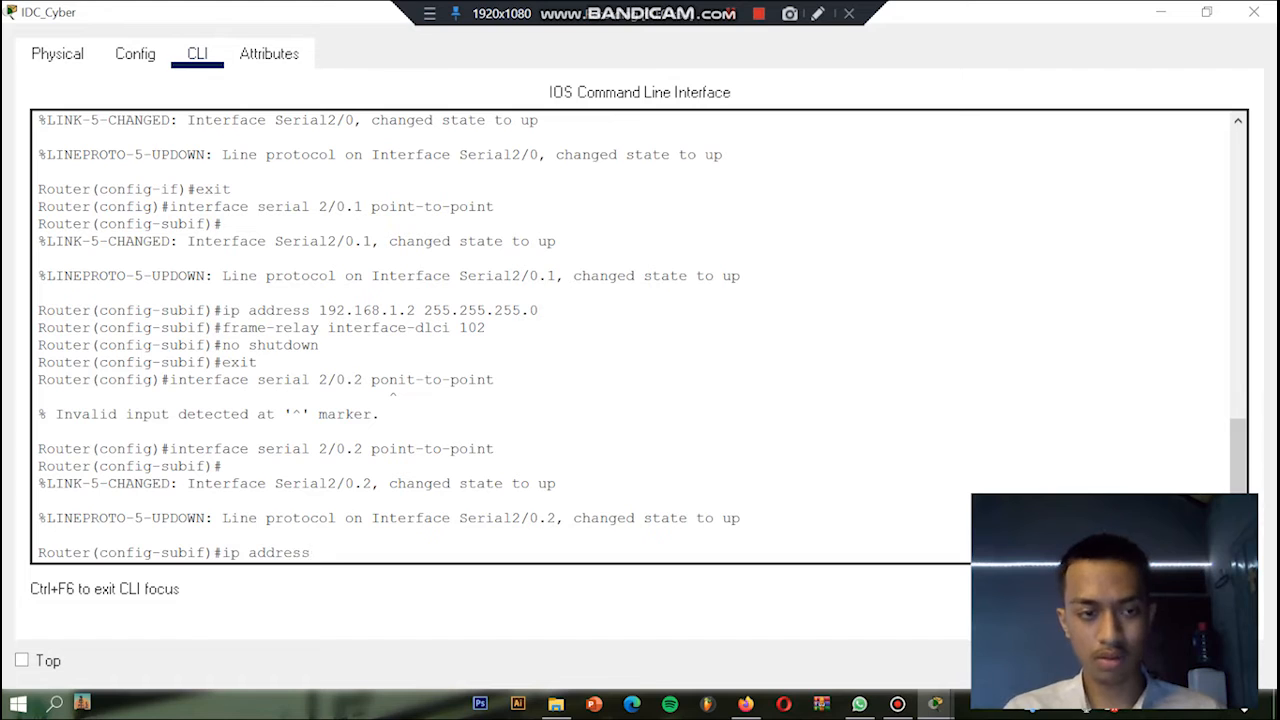
{"action": "type", "text": "172."}
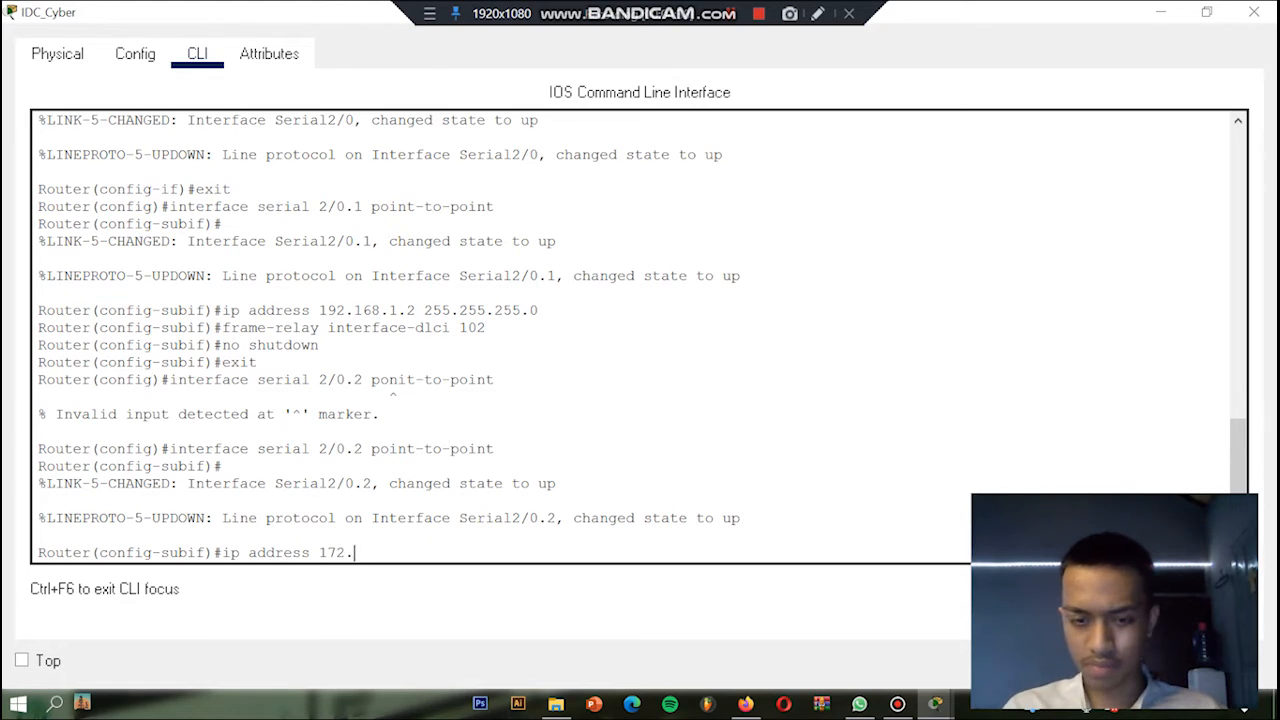
{"action": "type", "text": "15"}
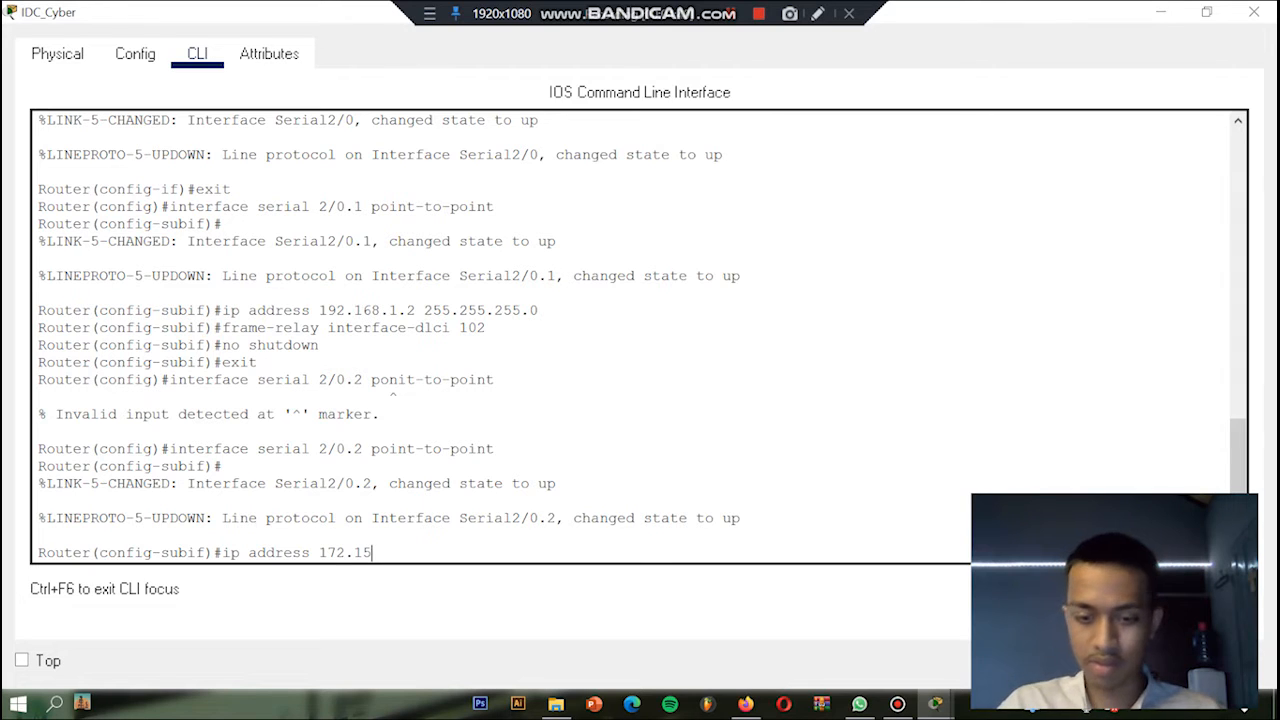
{"action": "type", "text": ".15."}
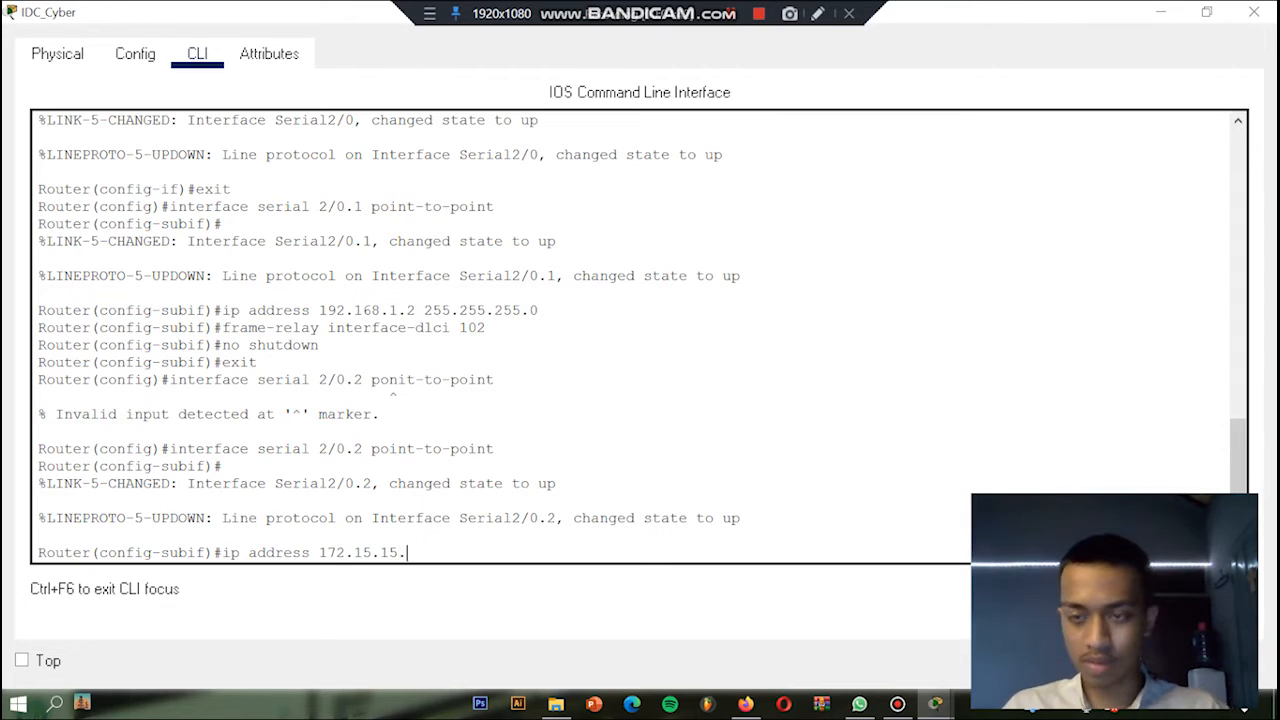
{"action": "type", "text": "2"}
{"action": "type", "text": " 15"}
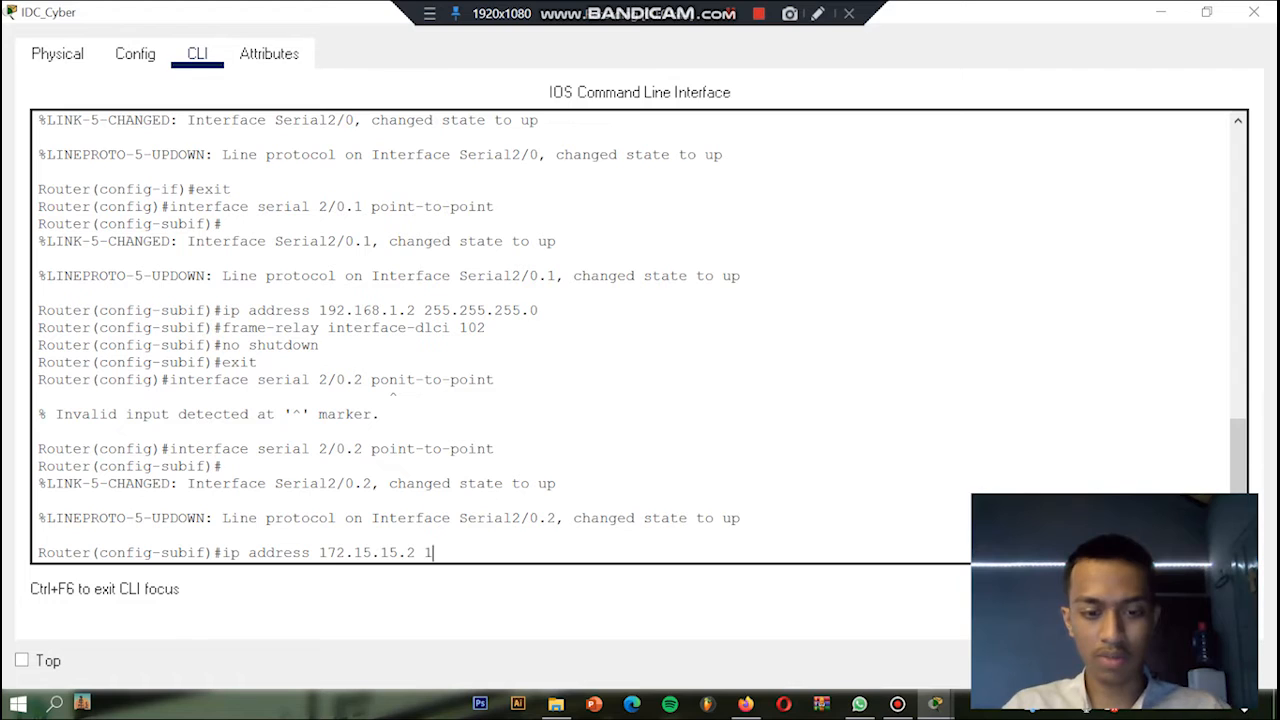
{"action": "key", "text": "BackSpace"}
{"action": "key", "text": "BackSpace"}
{"action": "type", "text": "255.2555"}
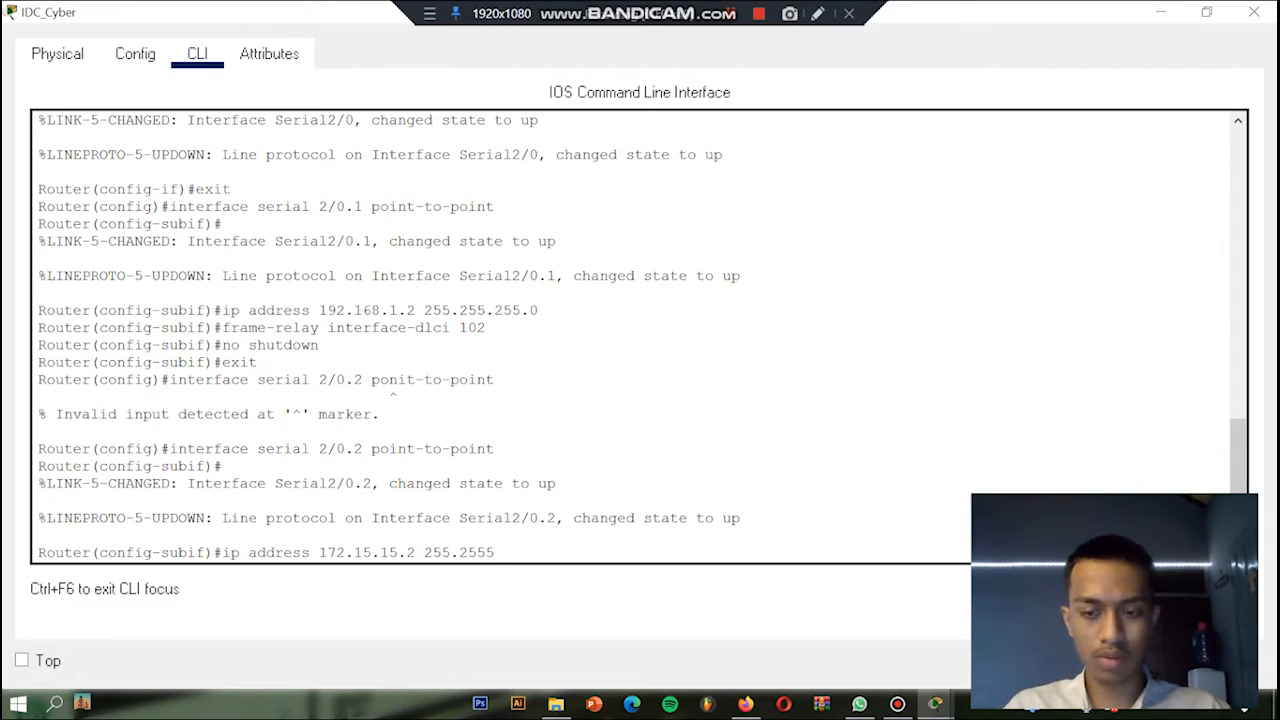
{"action": "key", "text": "BackSpace"}
{"action": "type", "text": ".255.25"}
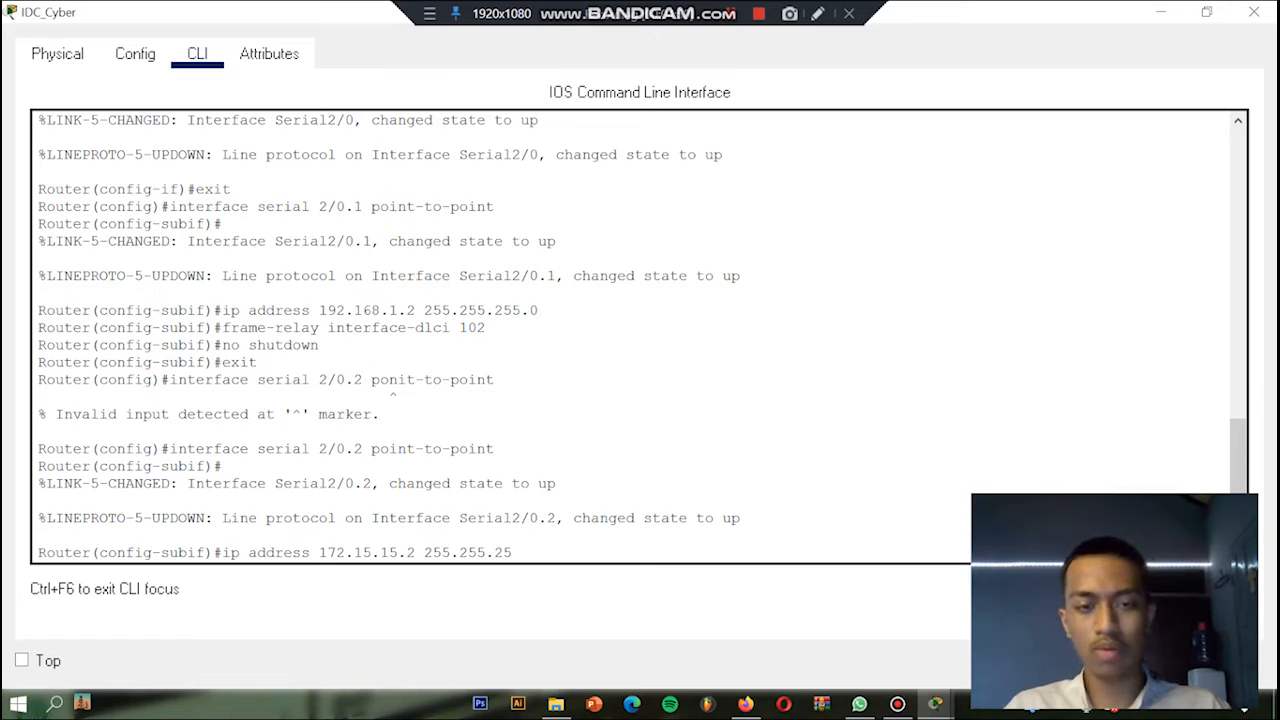
{"action": "type", "text": "0"}
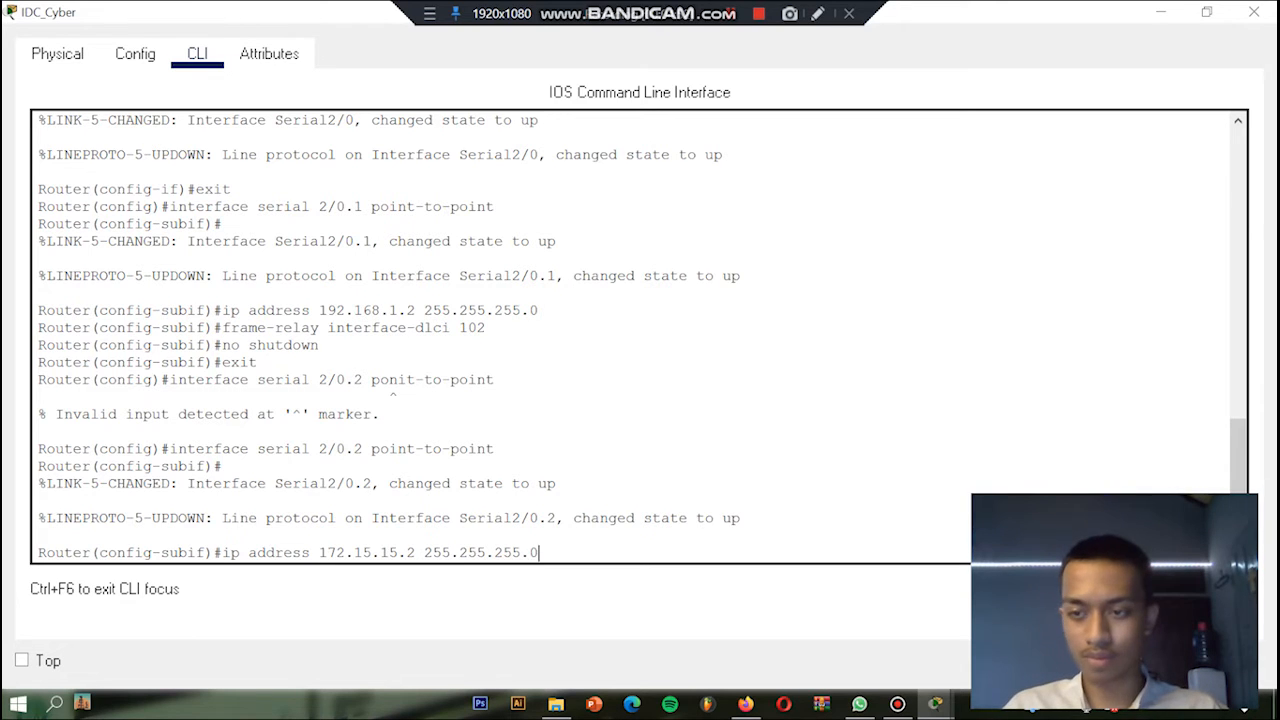
{"action": "key", "text": "Return"}
Step: Assign Frame Relay DLCI 103 to subinterface serial 2/0.2 with the frame-relay interface-dlci command
{"action": "type", "text": "fra"}
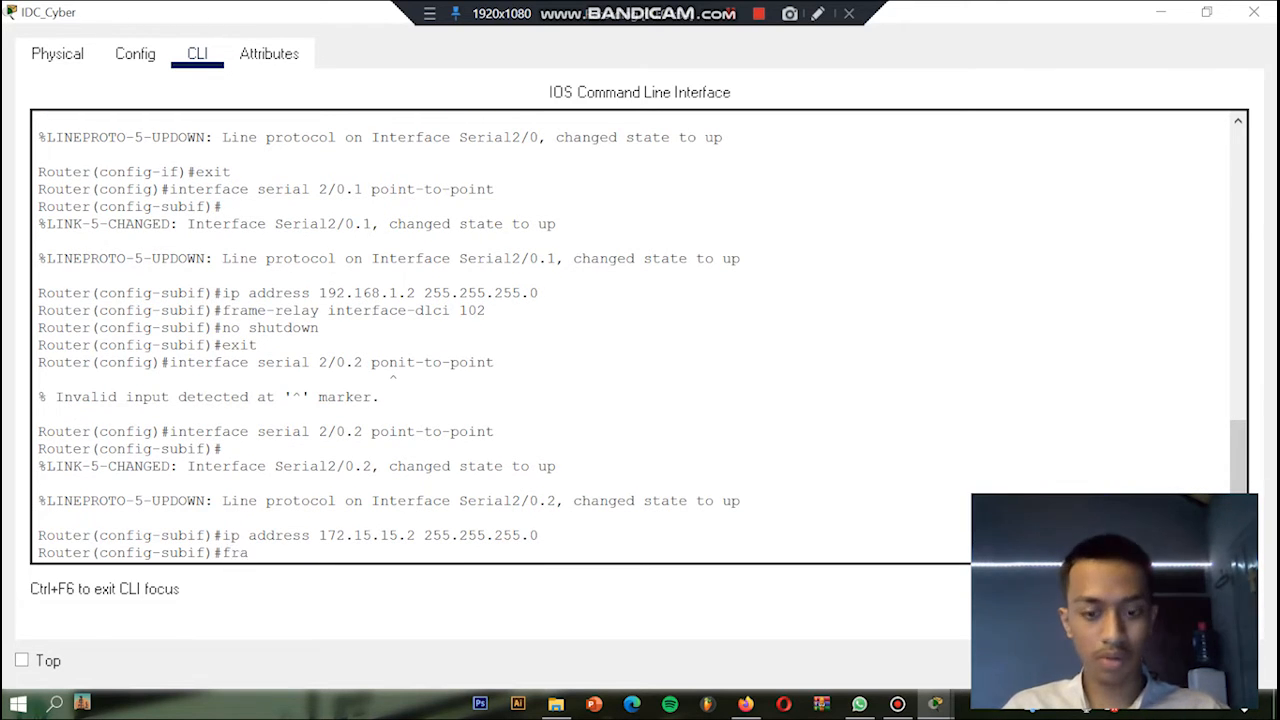
{"action": "type", "text": "me-relay  "}
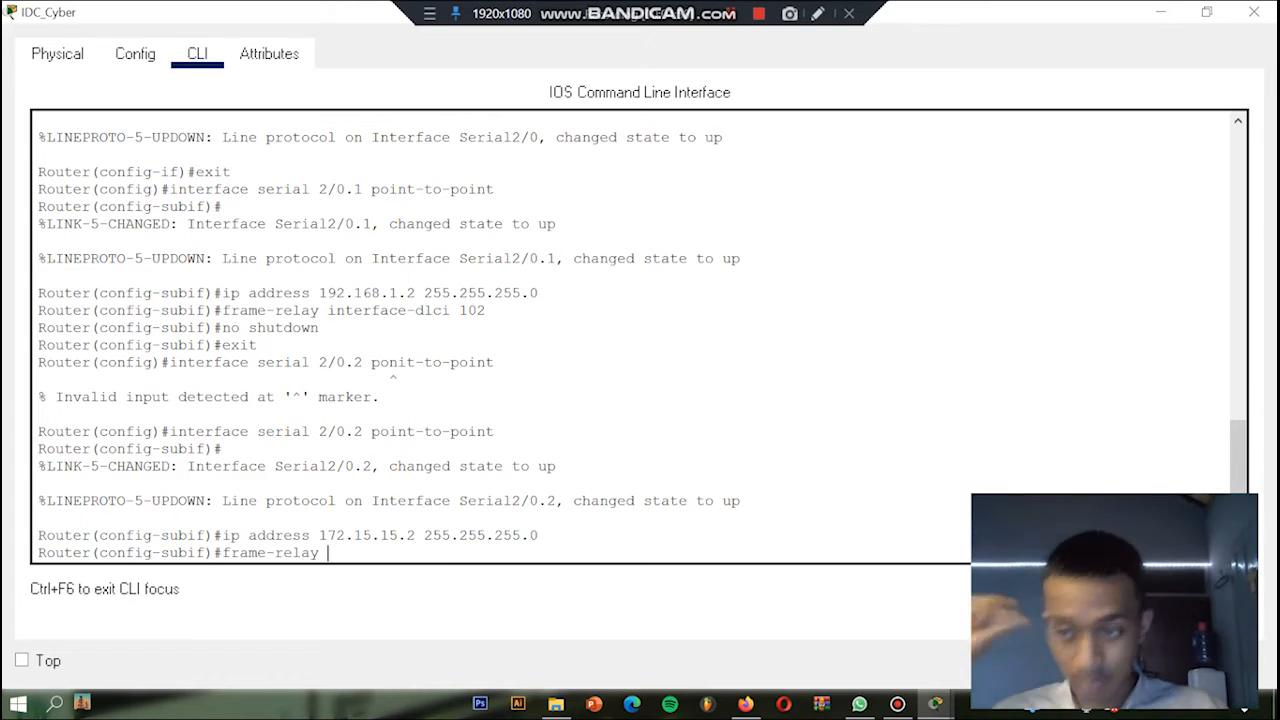
{"action": "type", "text": "interface"}
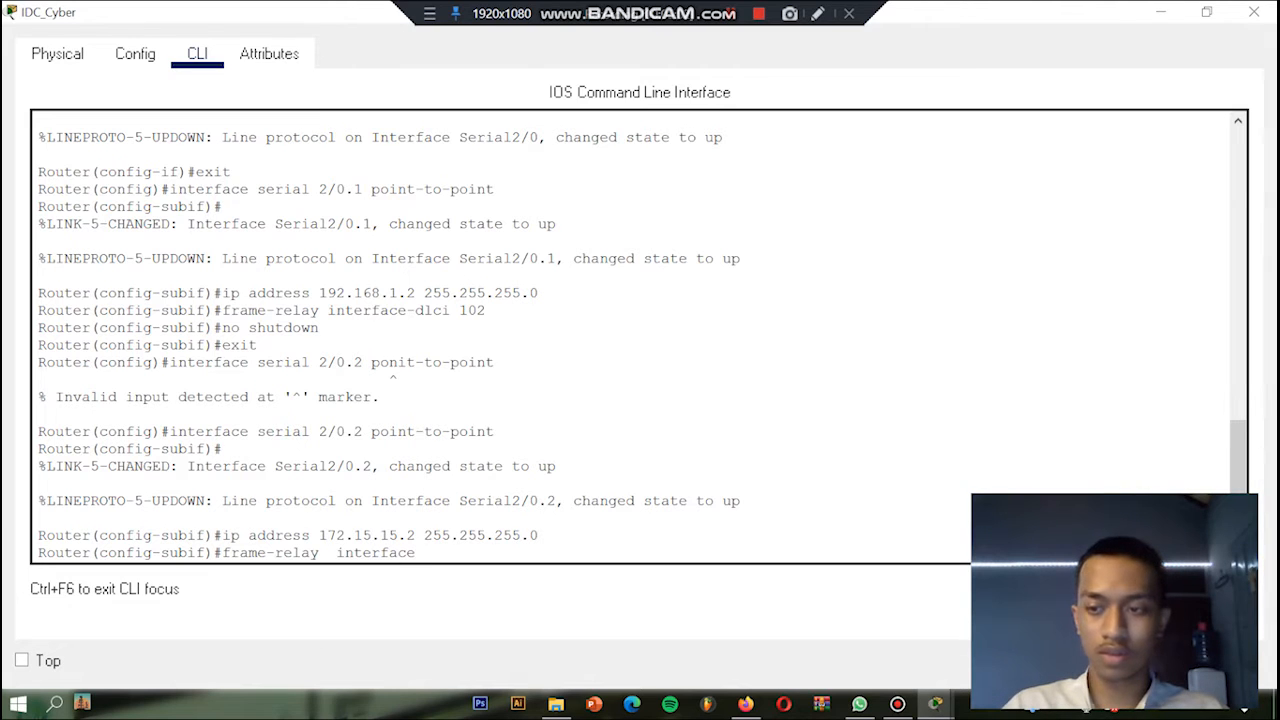
{"action": "type", "text": "-dlci"}
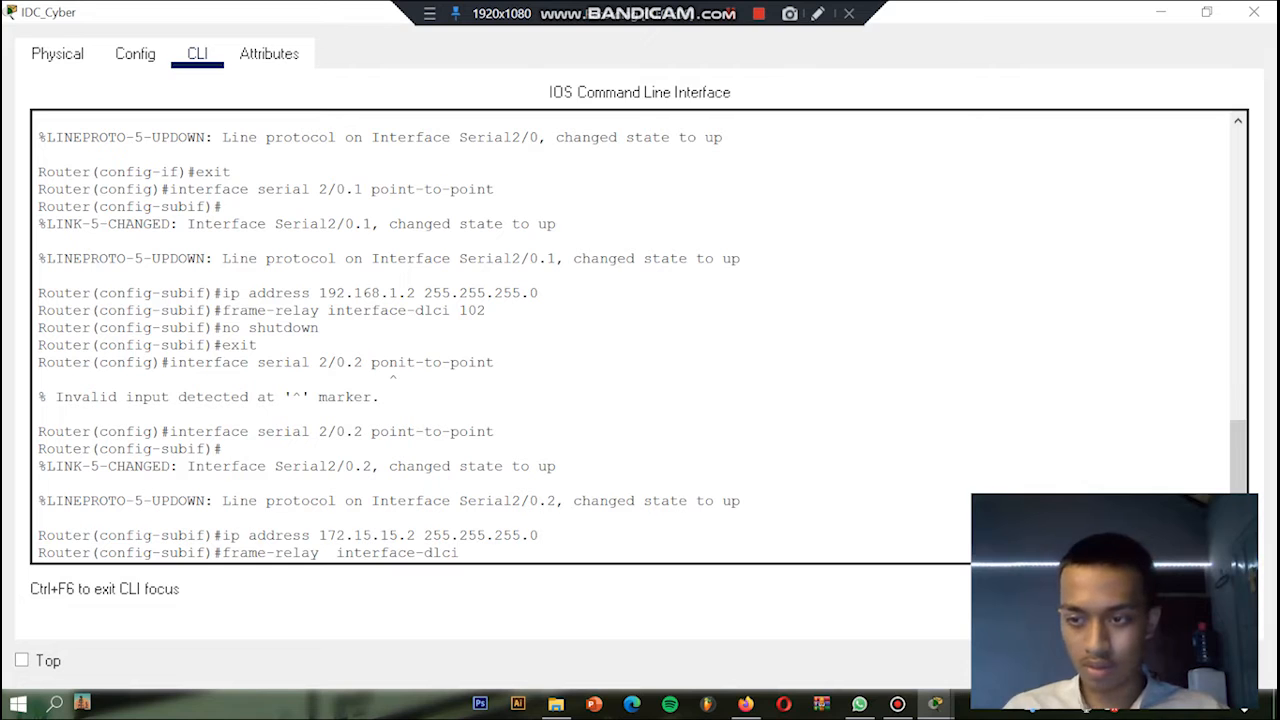
{"action": "type", "text": " 103"}
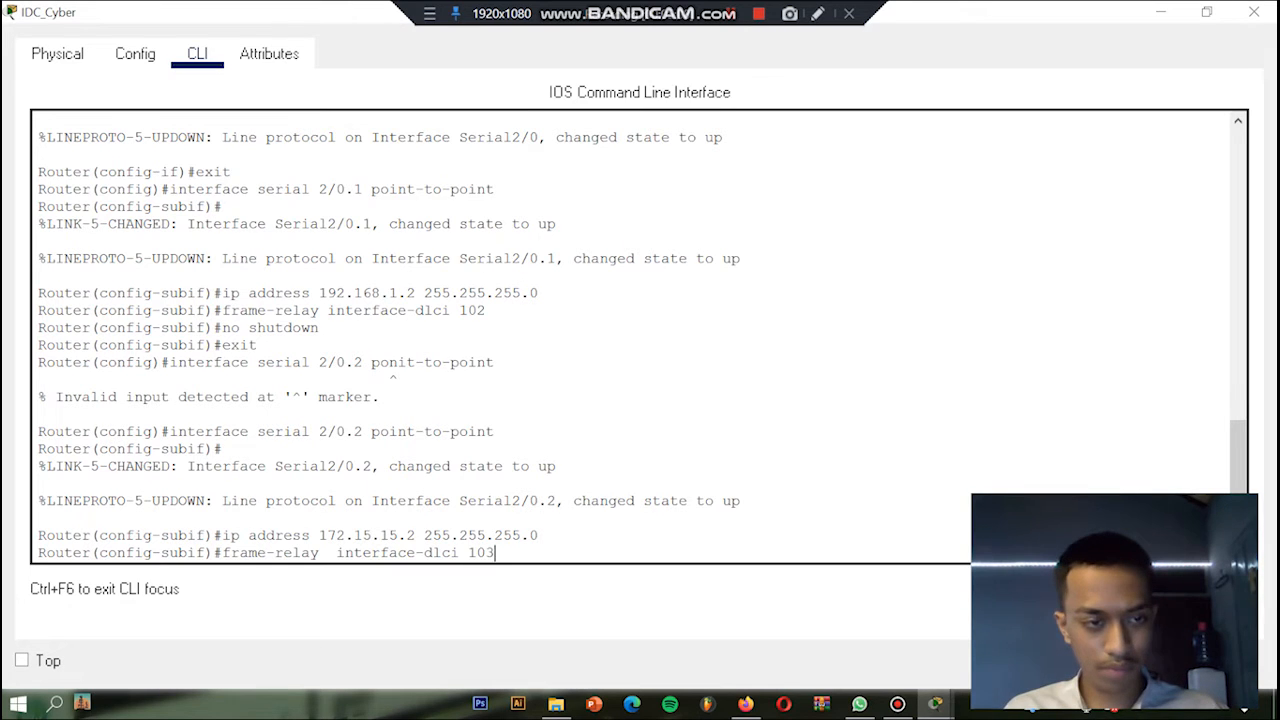
{"action": "key", "text": "Return"}
Step: Enable subinterface serial 2/0.2 with no shut and exit to global configuration mode
{"action": "type", "text": "no shut"}
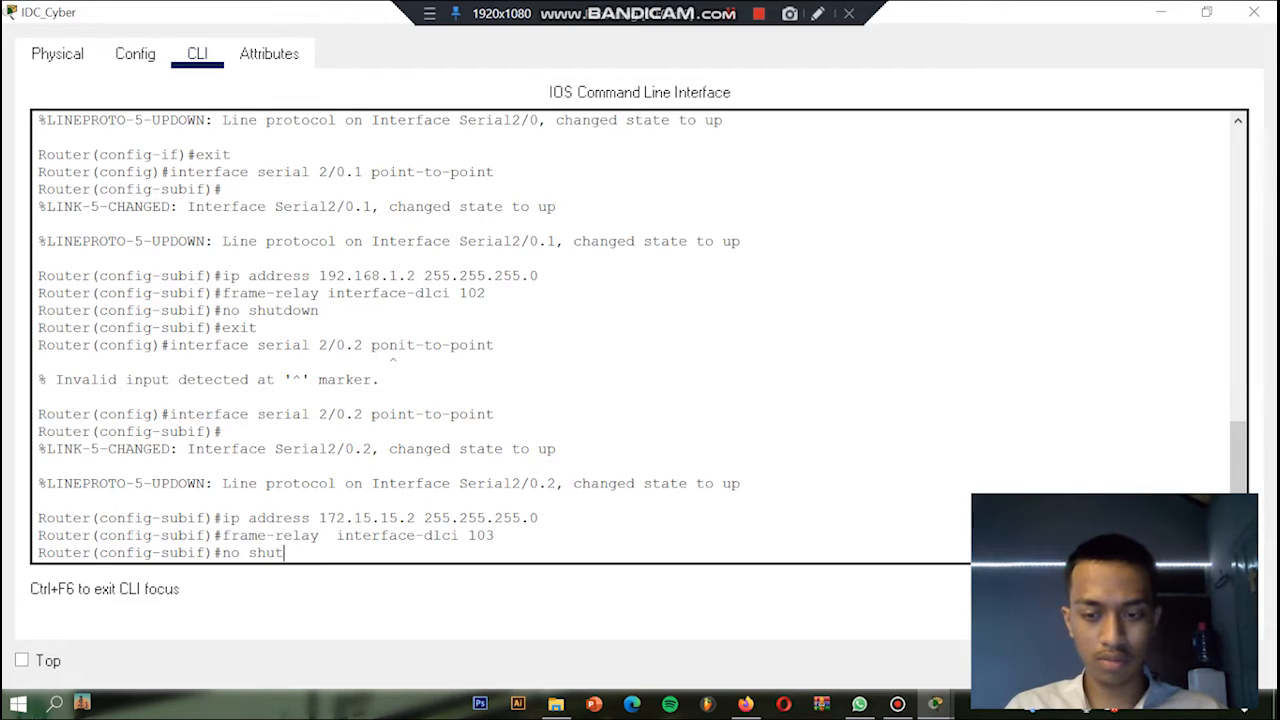
{"action": "key", "text": "Return"}
{"action": "type", "text": "exit"}
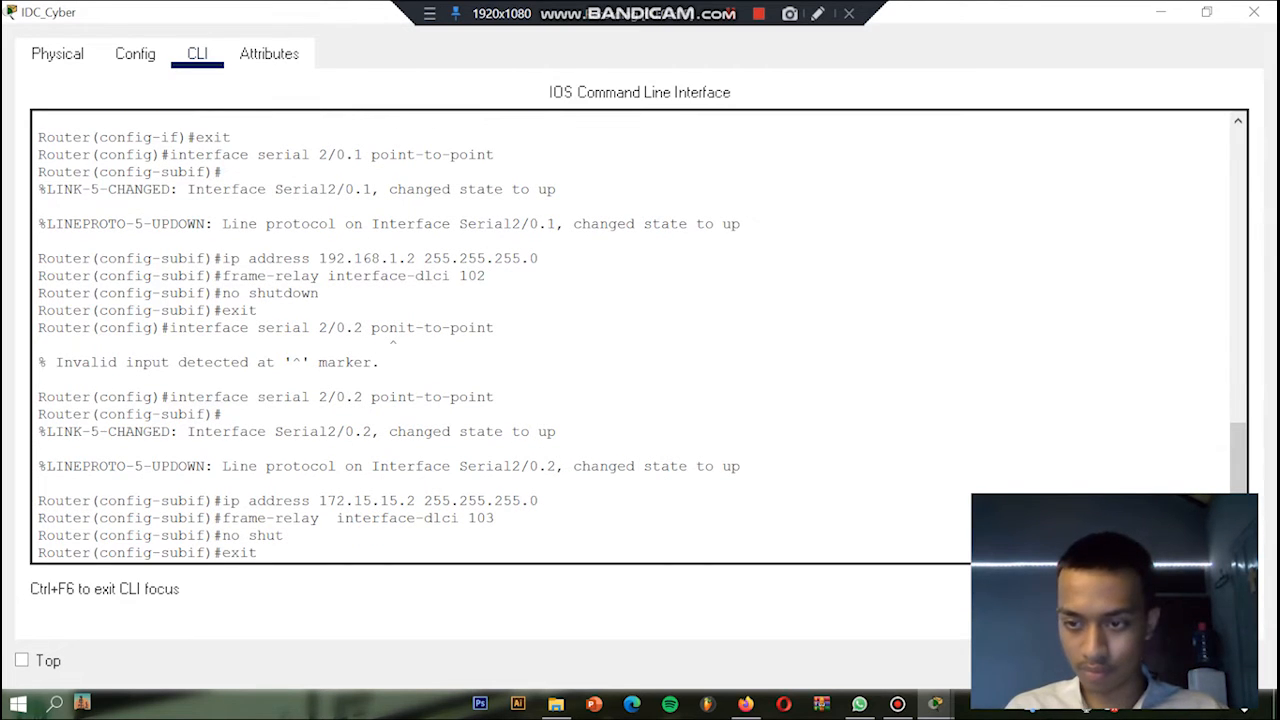
{"action": "key", "text": "Return"}
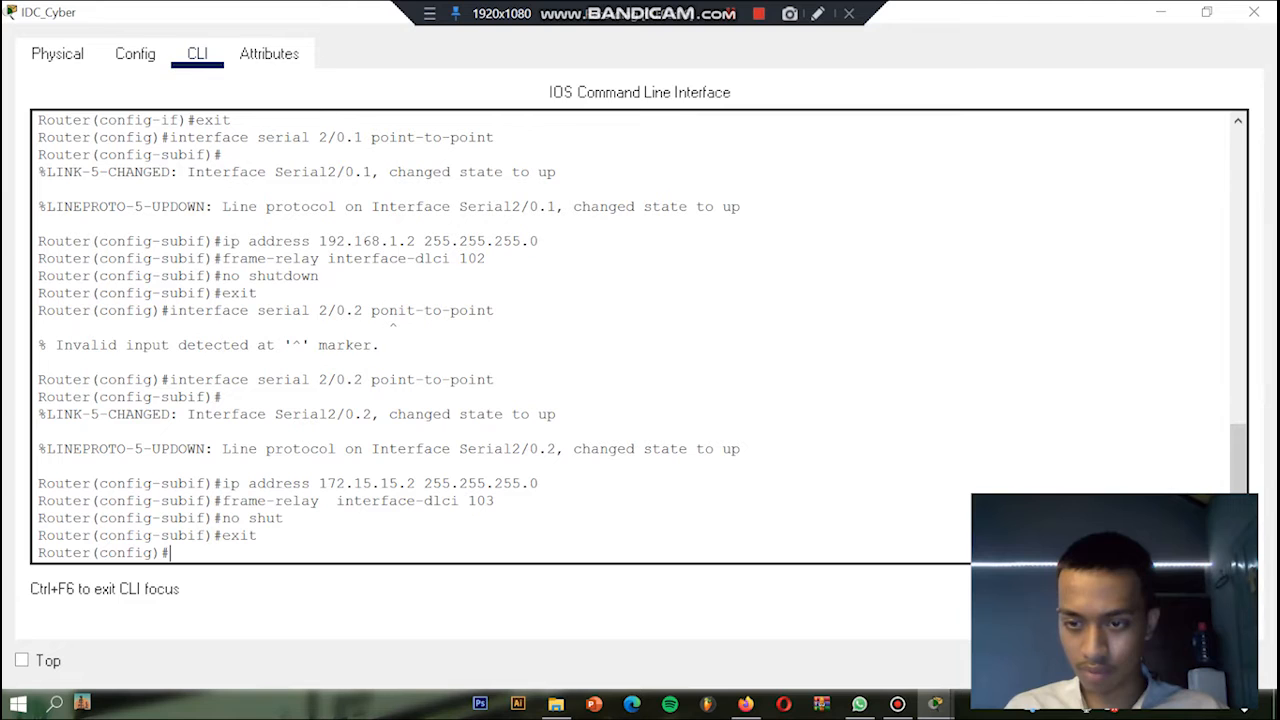
Step: Try to add a static route to 172.15.15.2 with mask 255.255.255.0 via next hop 192.168.1.3
{"action": "type", "text": "ip"}
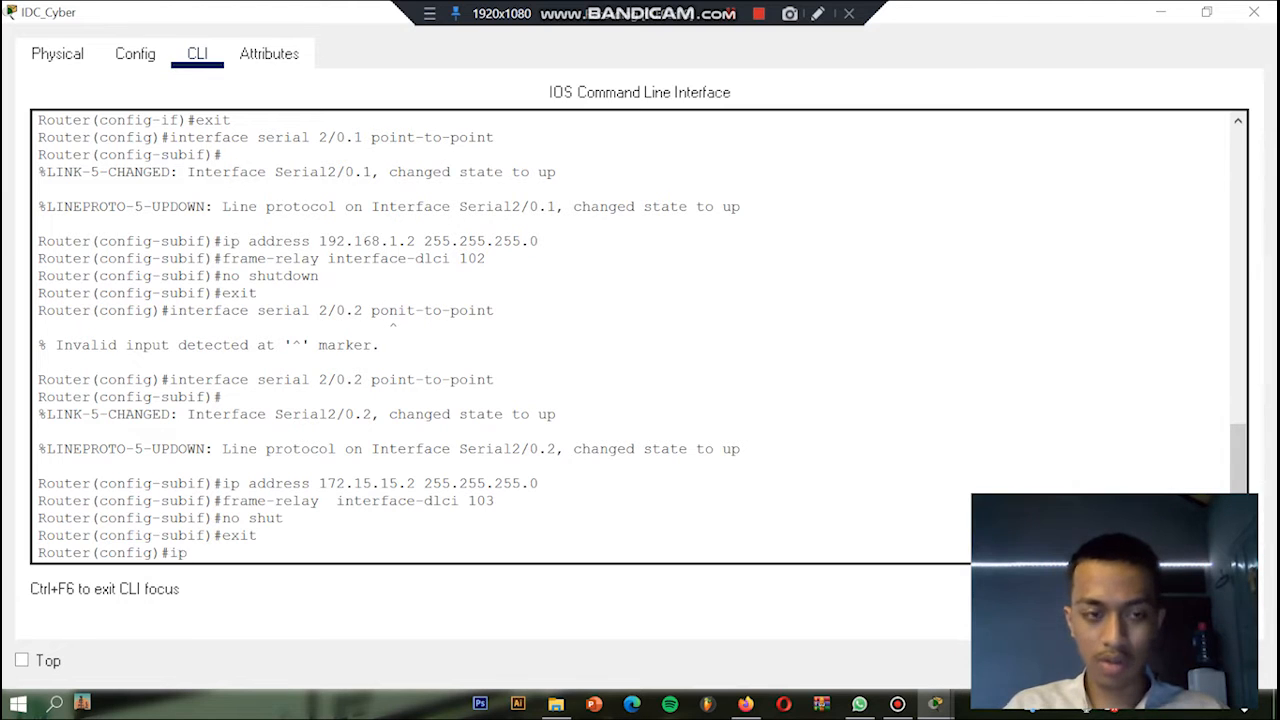
{"action": "type", "text": " route"}
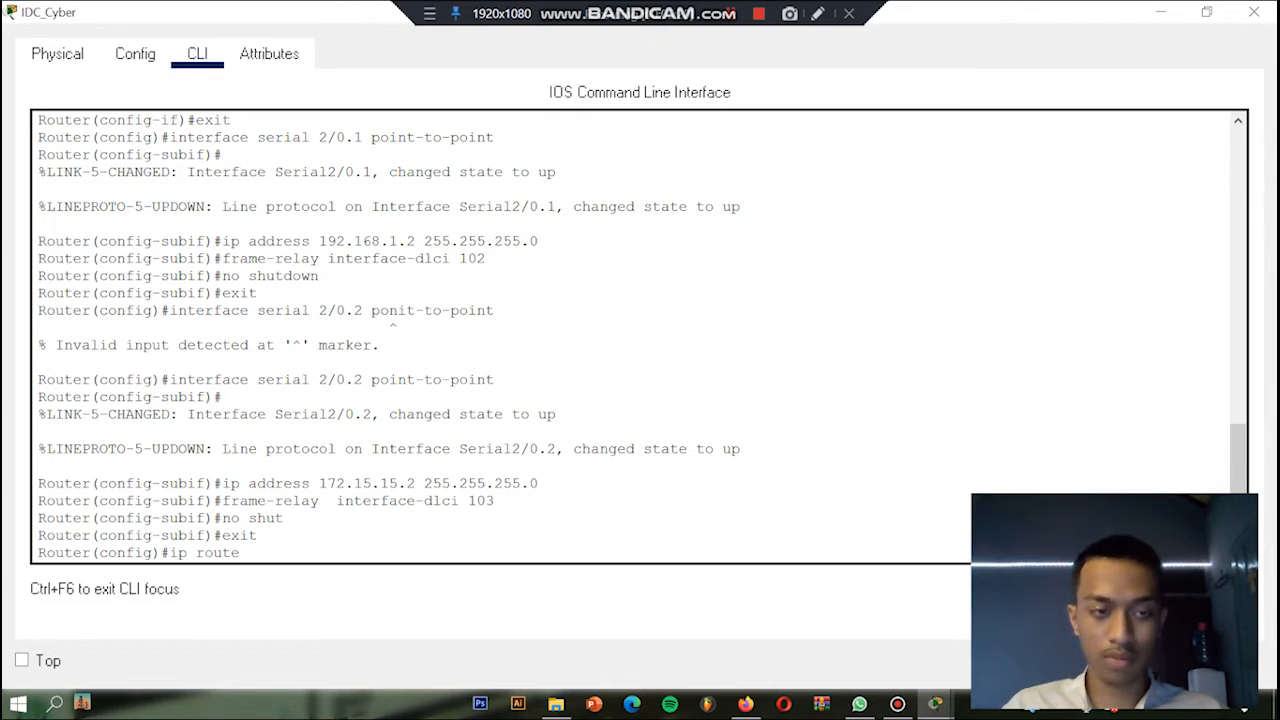
{"action": "type", "text": " 1"}
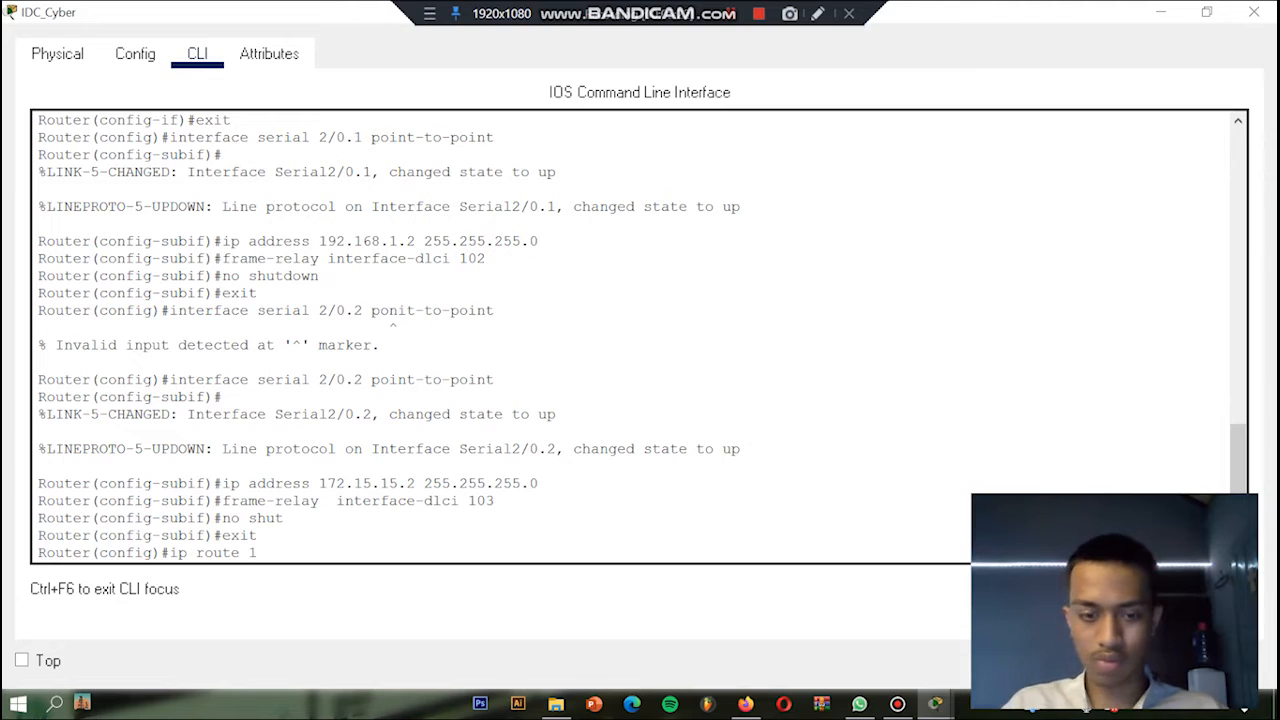
{"action": "type", "text": "72."}
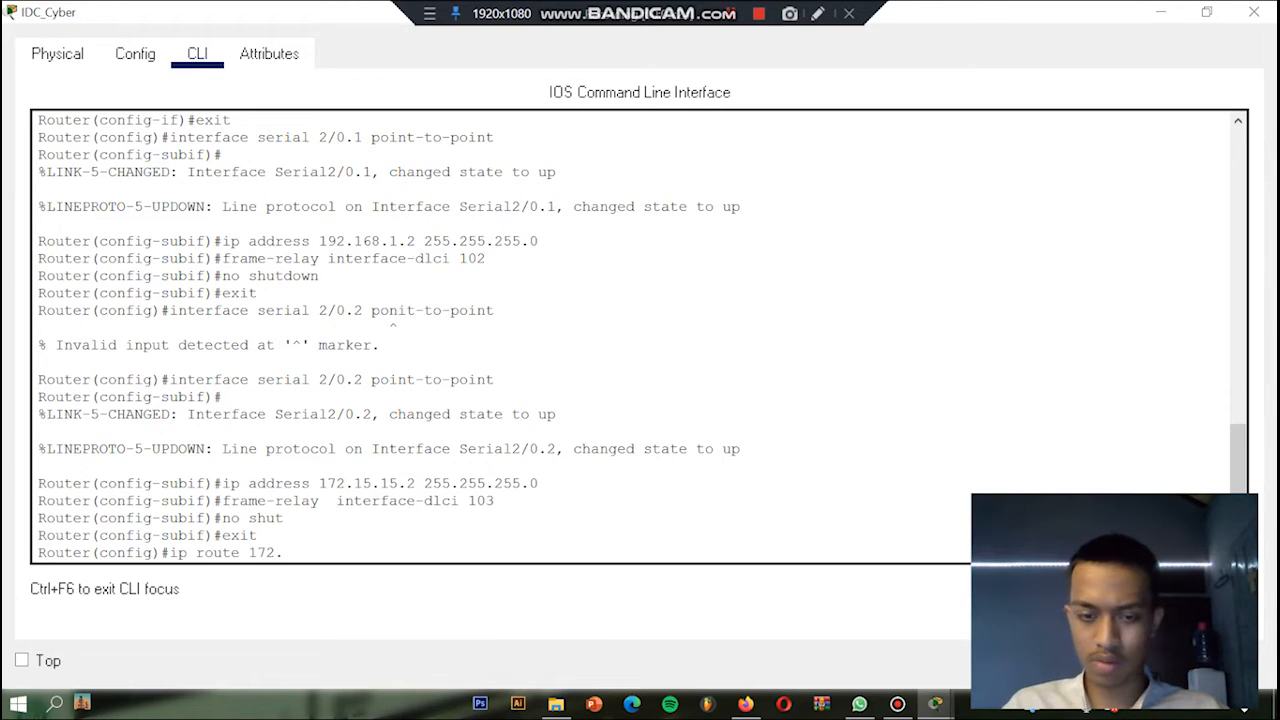
{"action": "type", "text": "15.15.2"}
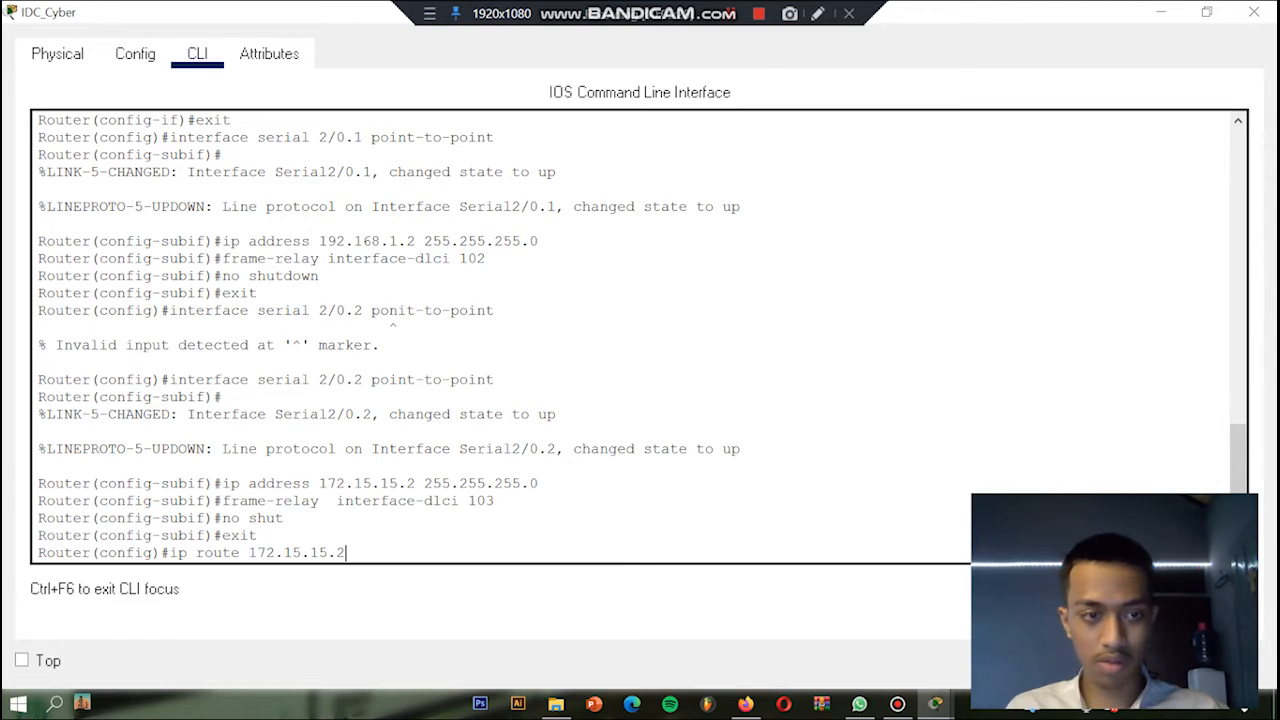
{"action": "type", "text": " 255"}
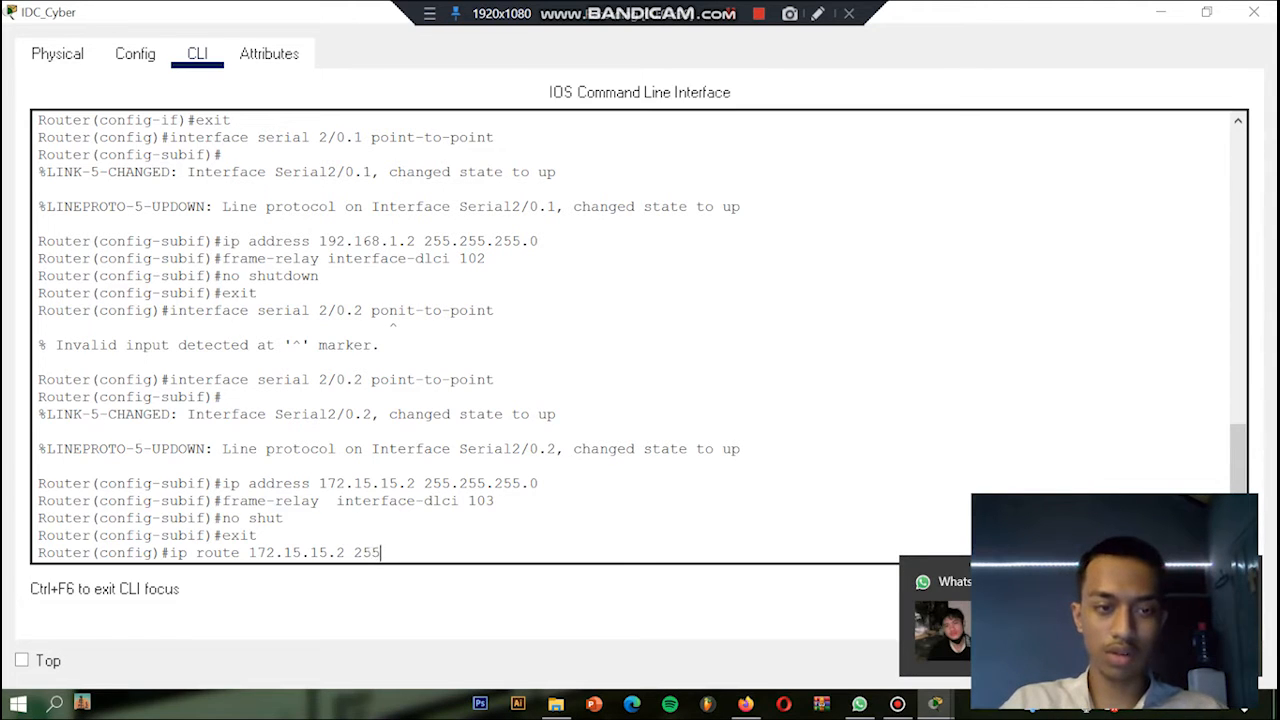
{"action": "type", "text": "-"}
{"action": "type", "text": ".255."}
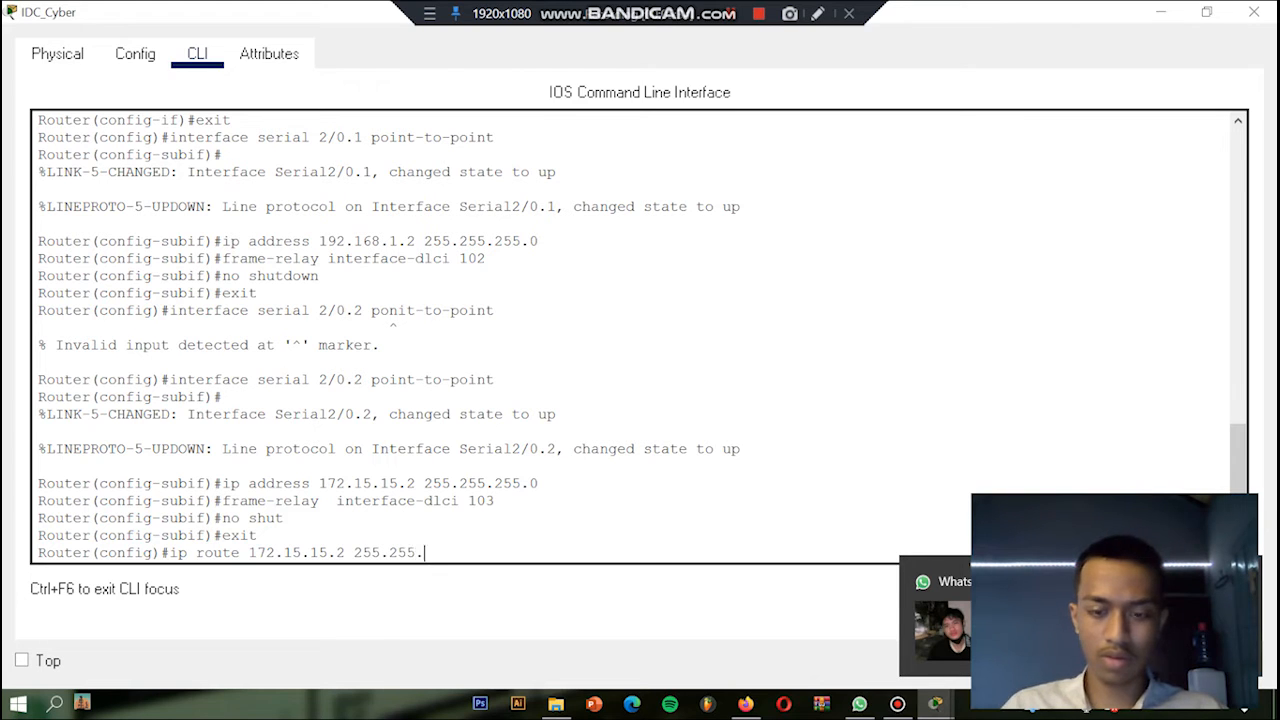
{"action": "type", "text": "255.0"}
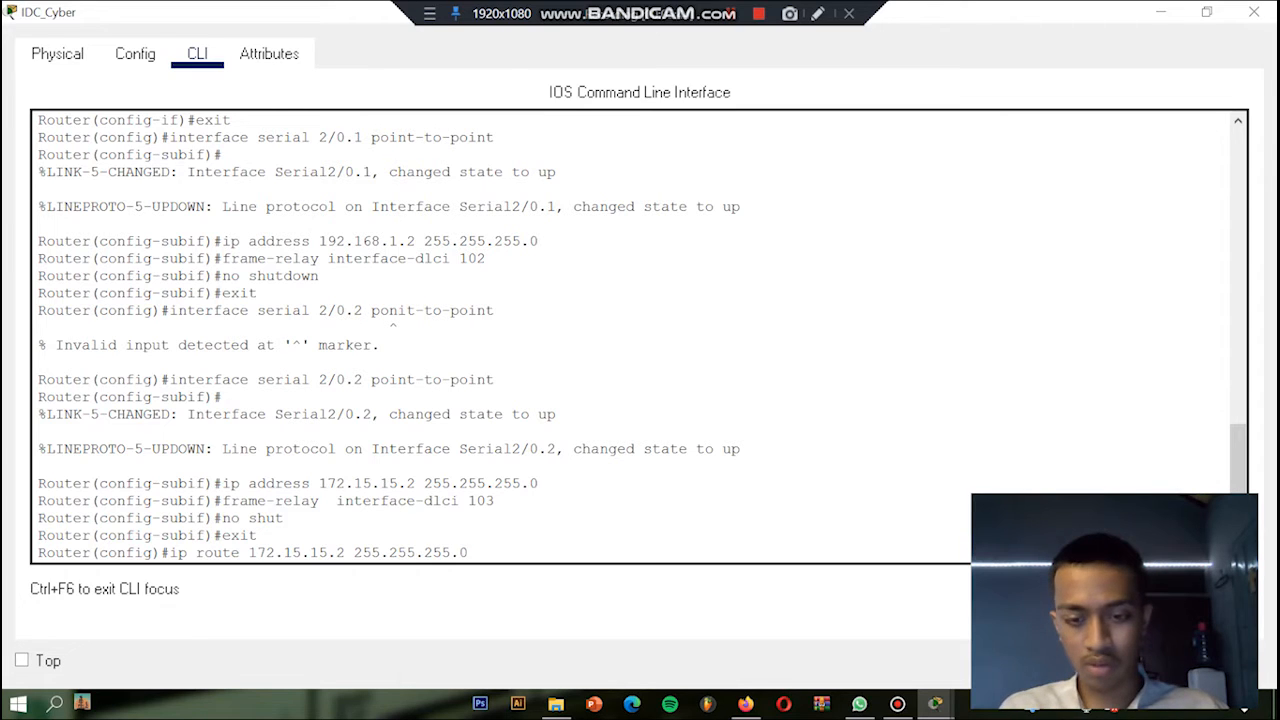
{"action": "type", "text": "19"}
{"action": "type", "text": "2."}
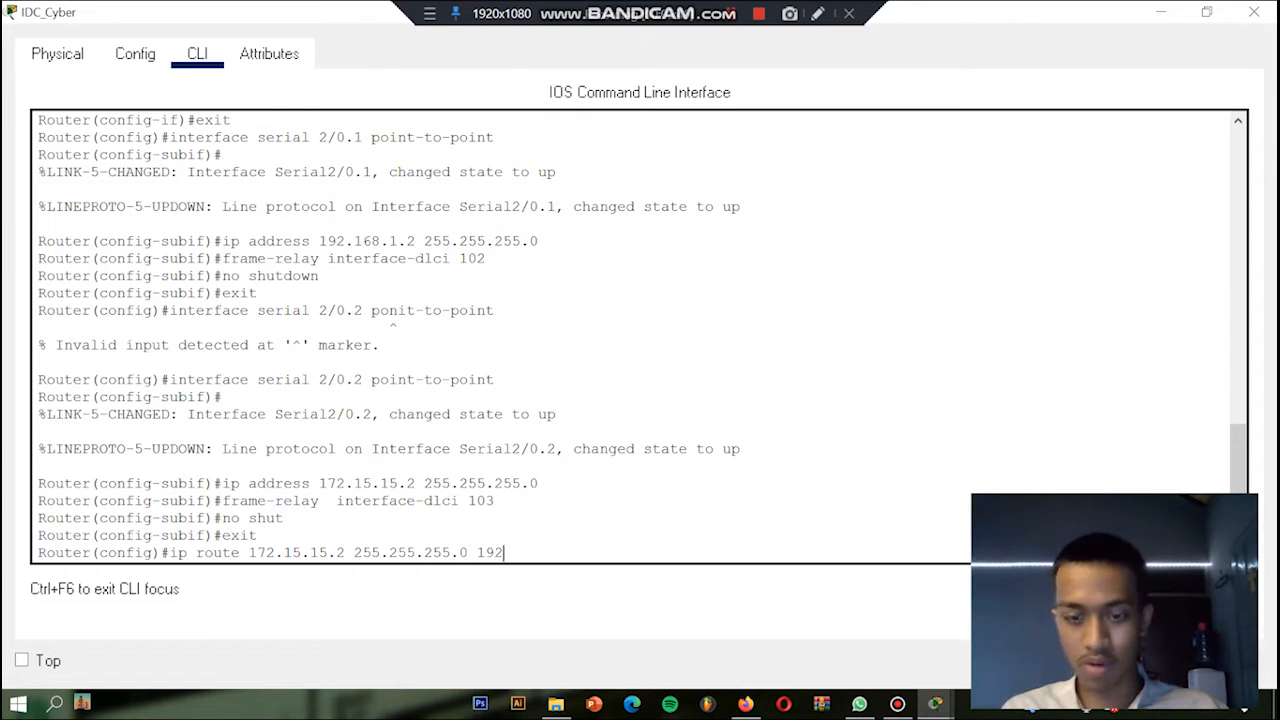
{"action": "type", "text": "168"}
{"action": "type", "text": ".1"}
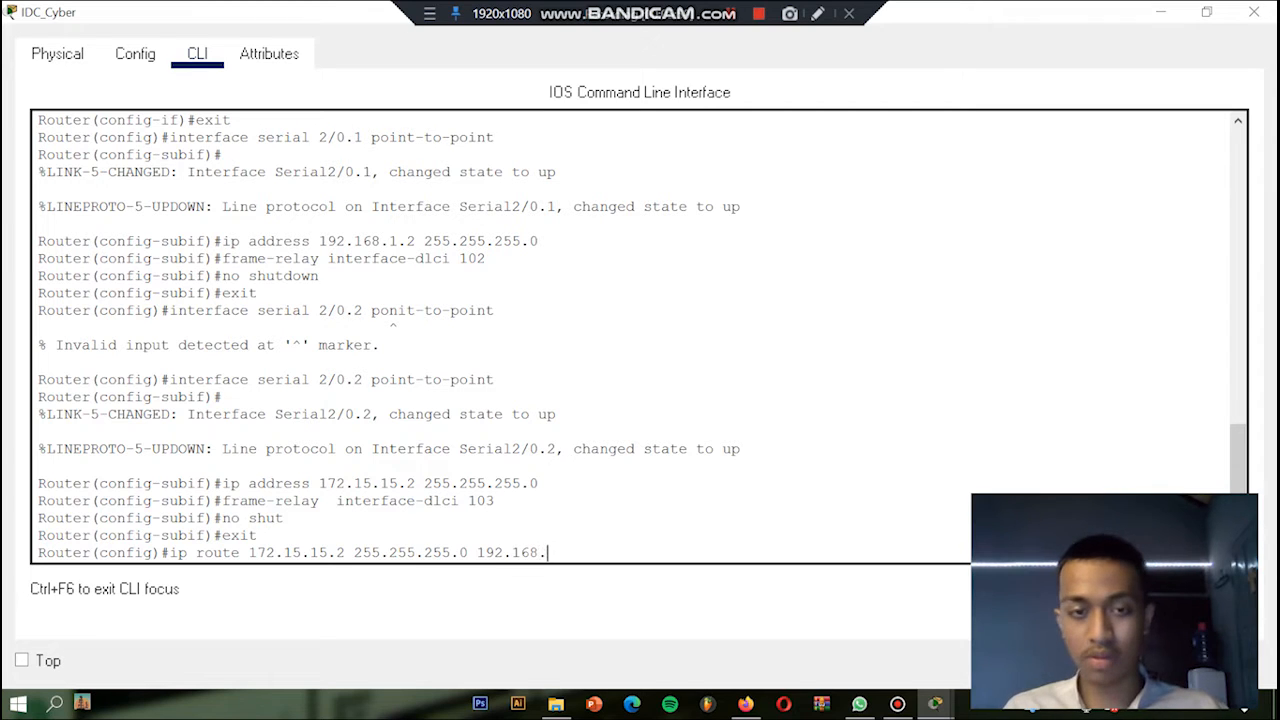
{"action": "type", "text": ".3"}
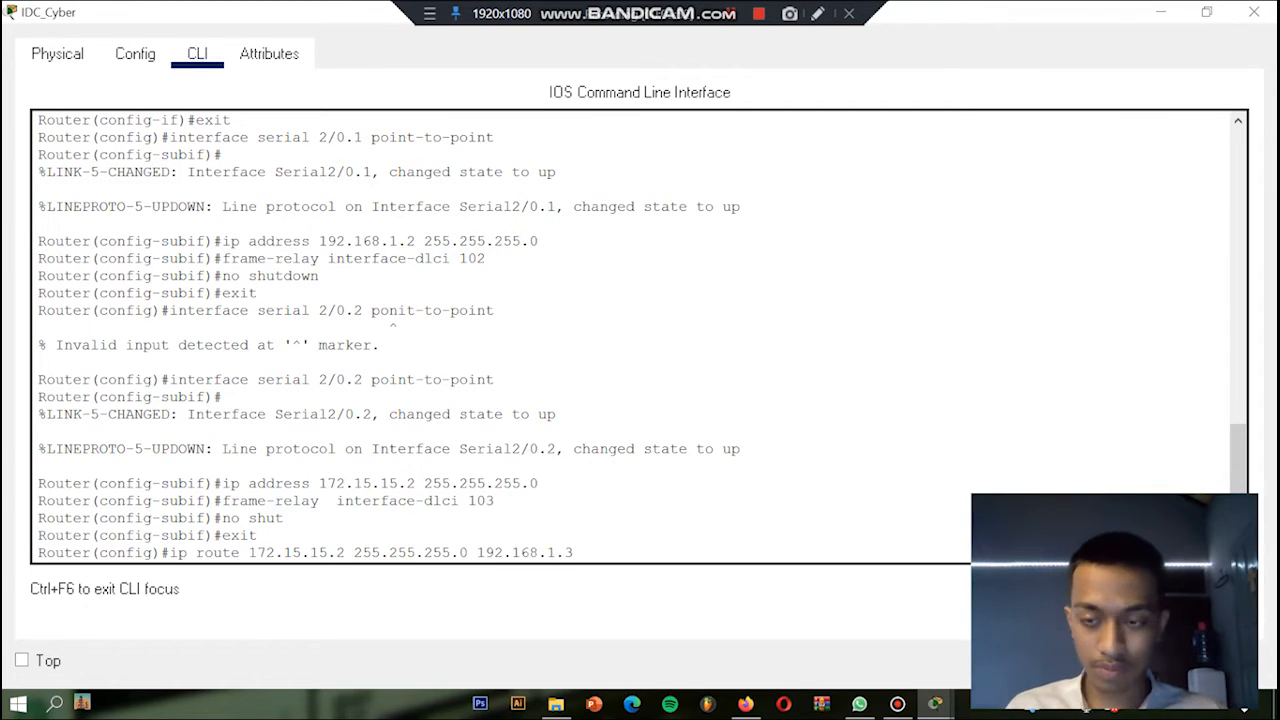
{"action": "key", "text": "Return"}
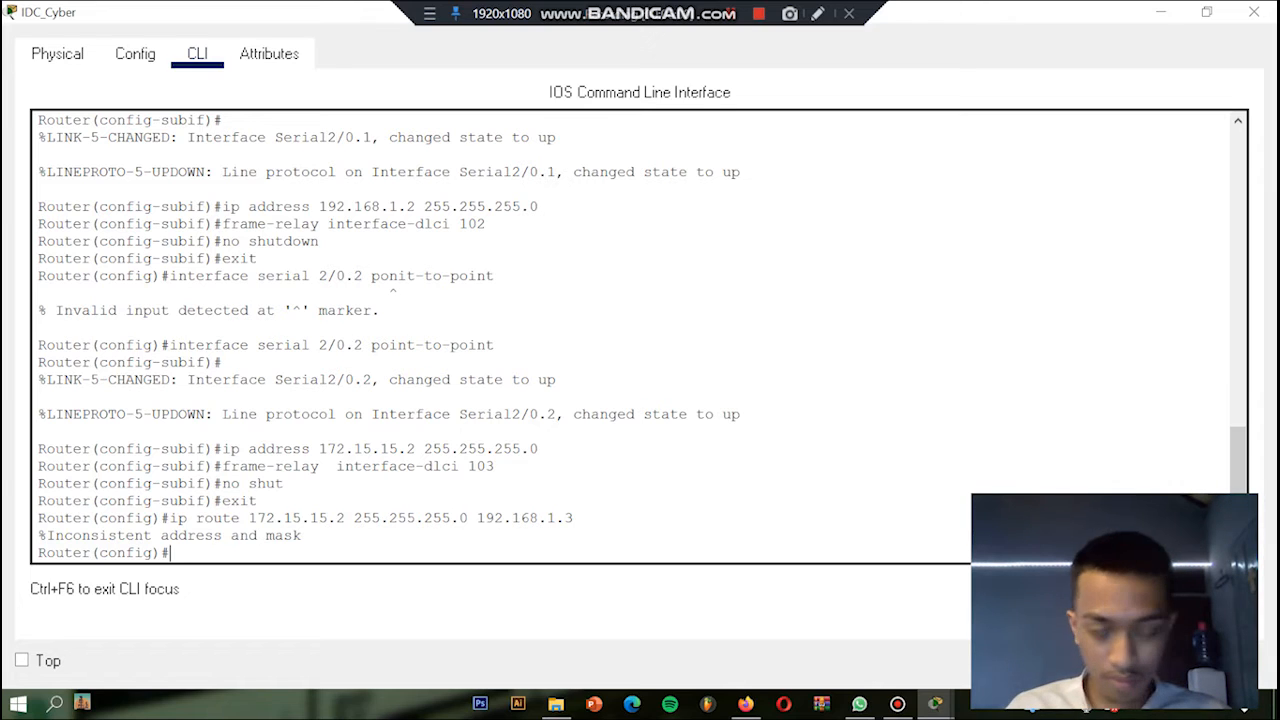
Step: Try to add a static route to 172.18.18.0 with the mask entered as 255.255.255.o via next hop 192.168.1.3
{"action": "type", "text": "ip route "}
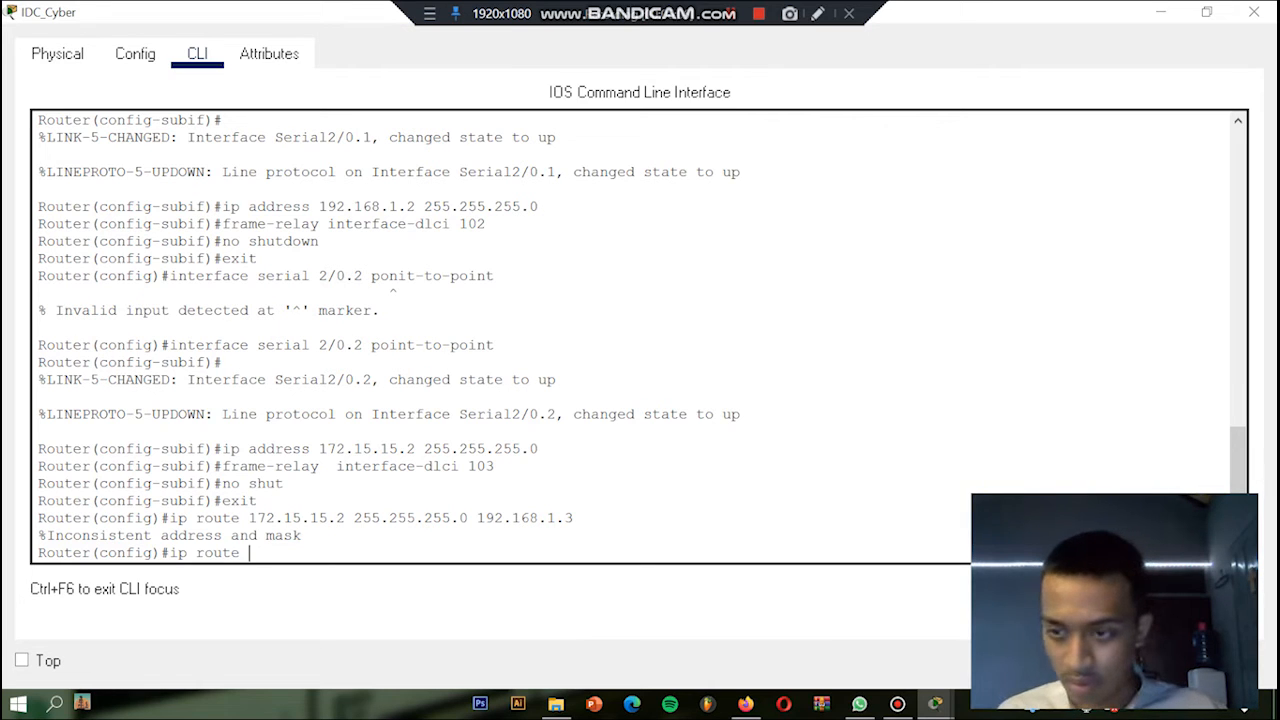
{"action": "type", "text": "1"}
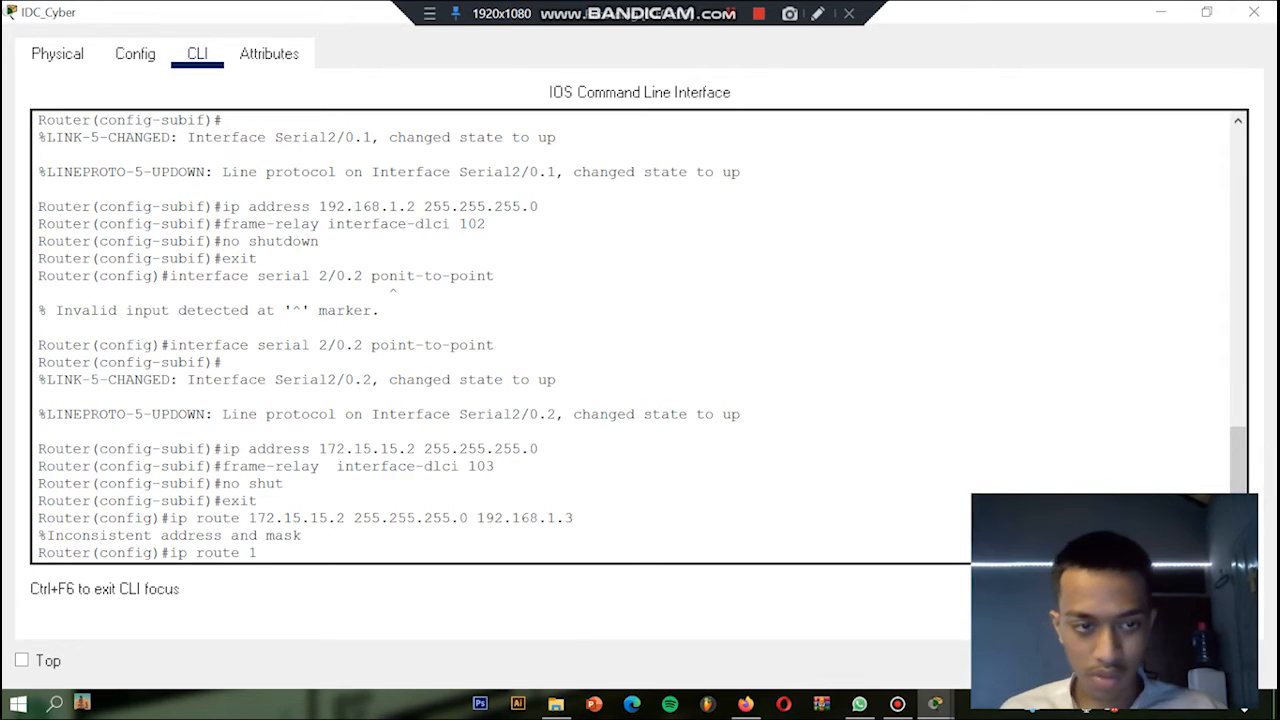
{"action": "type", "text": "72"}
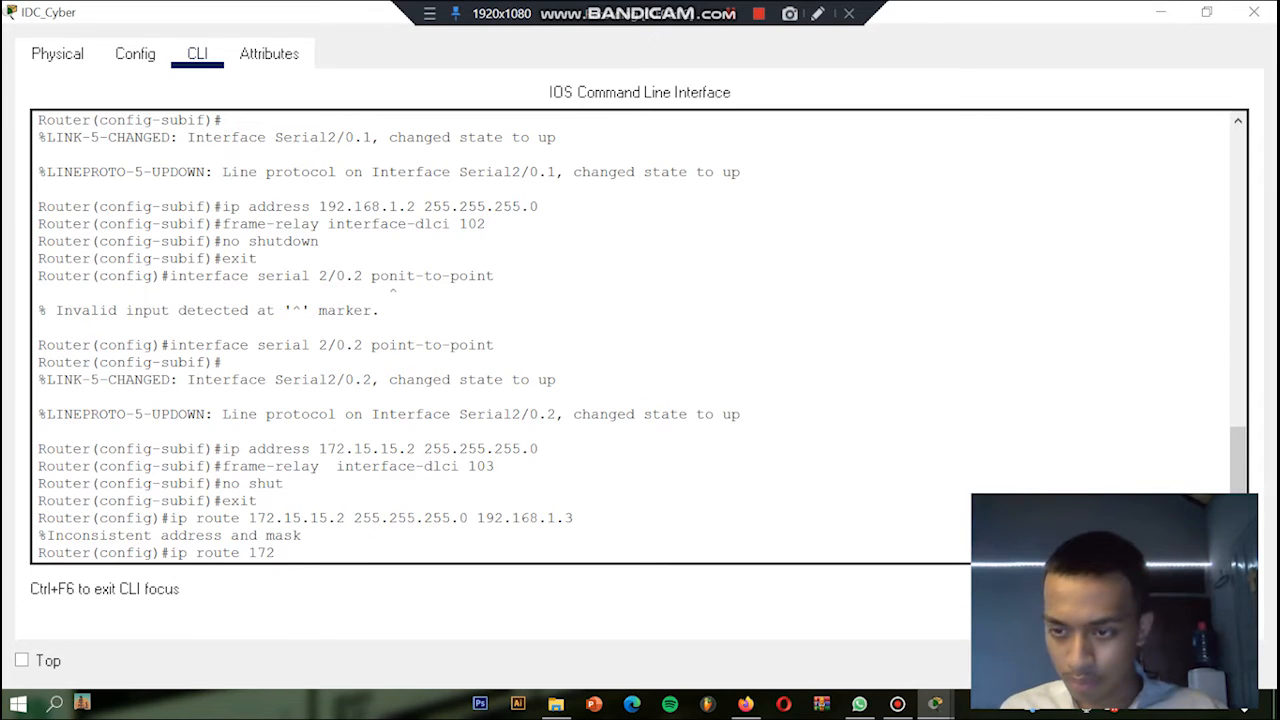
{"action": "type", "text": "."}
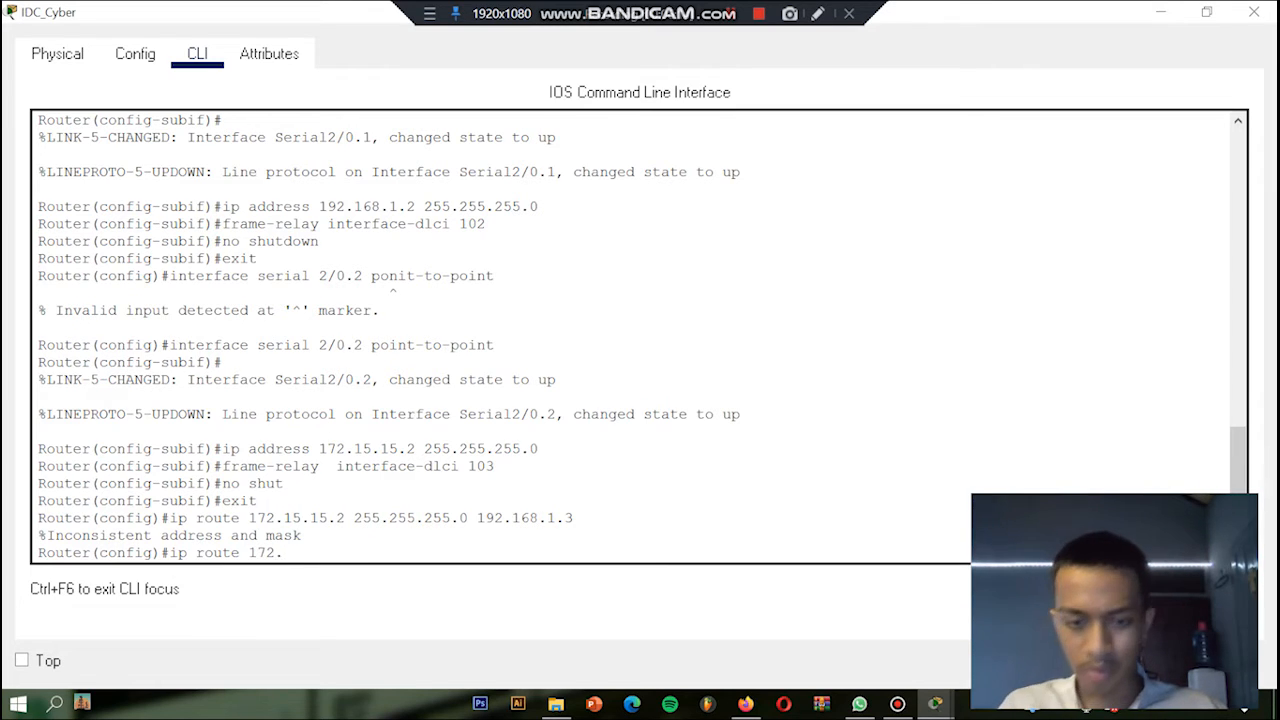
{"action": "type", "text": "18.18."}
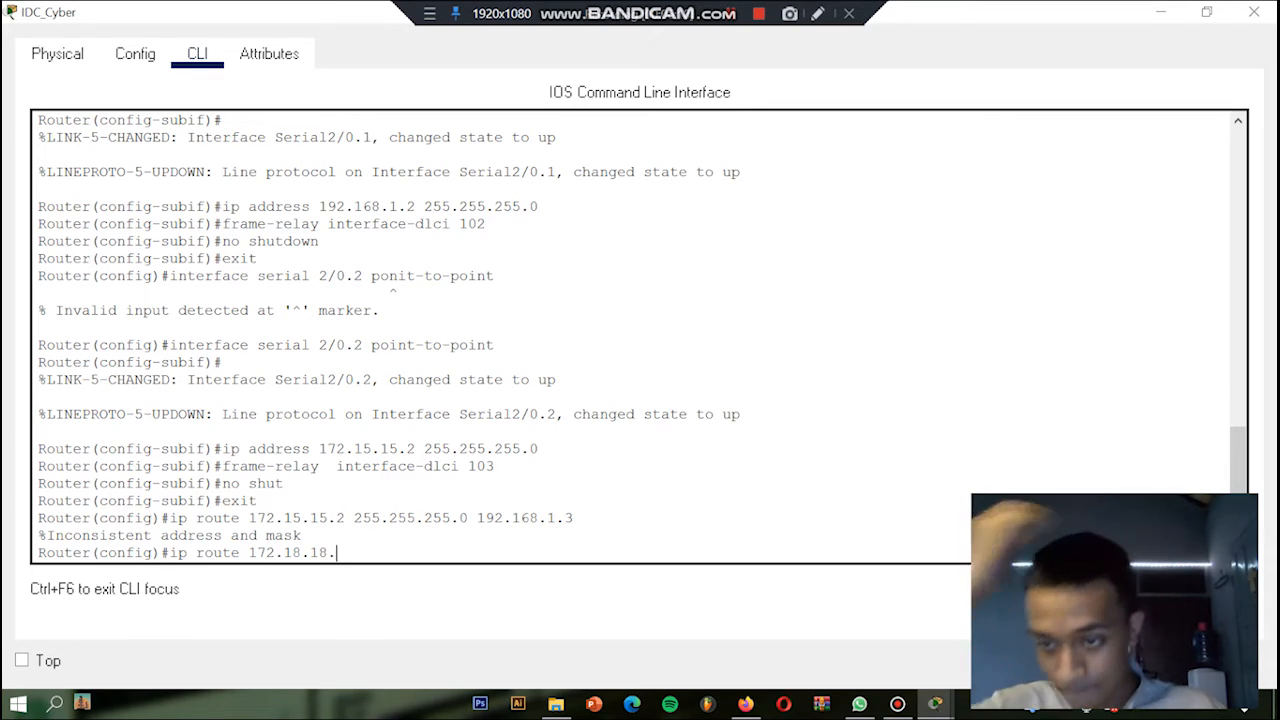
{"action": "type", "text": "0 2"}
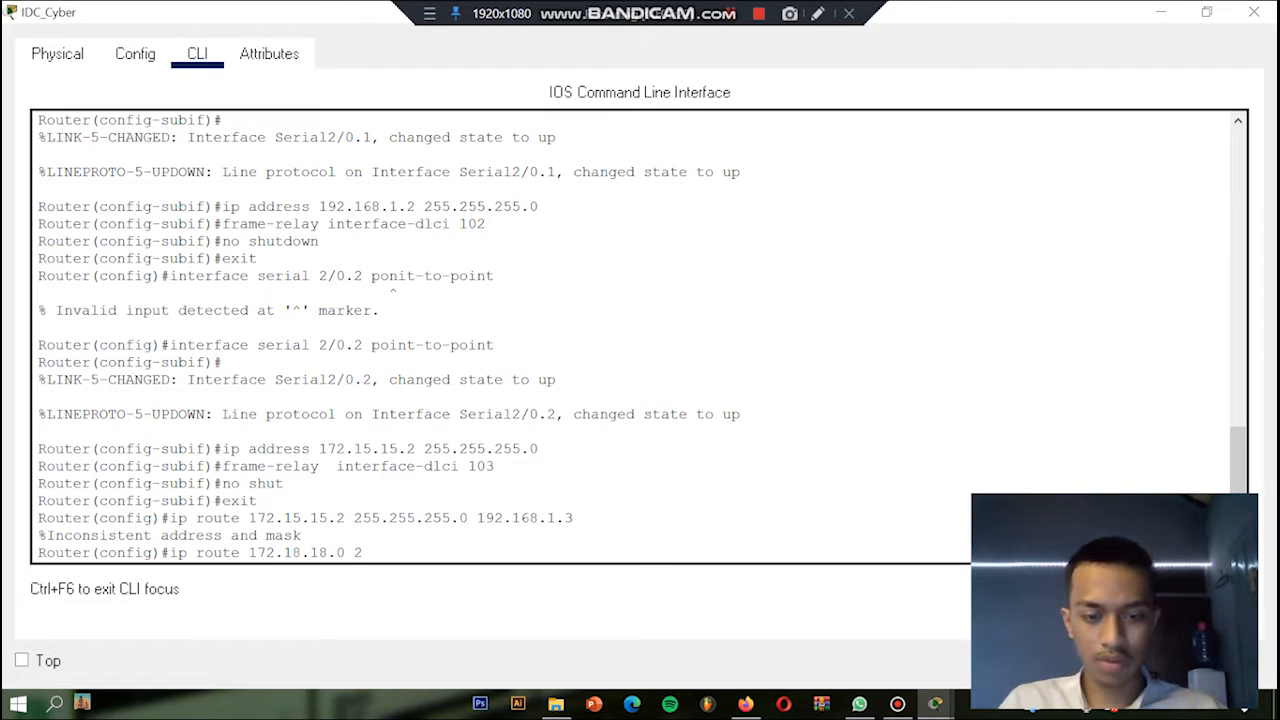
{"action": "type", "text": "55.255"}
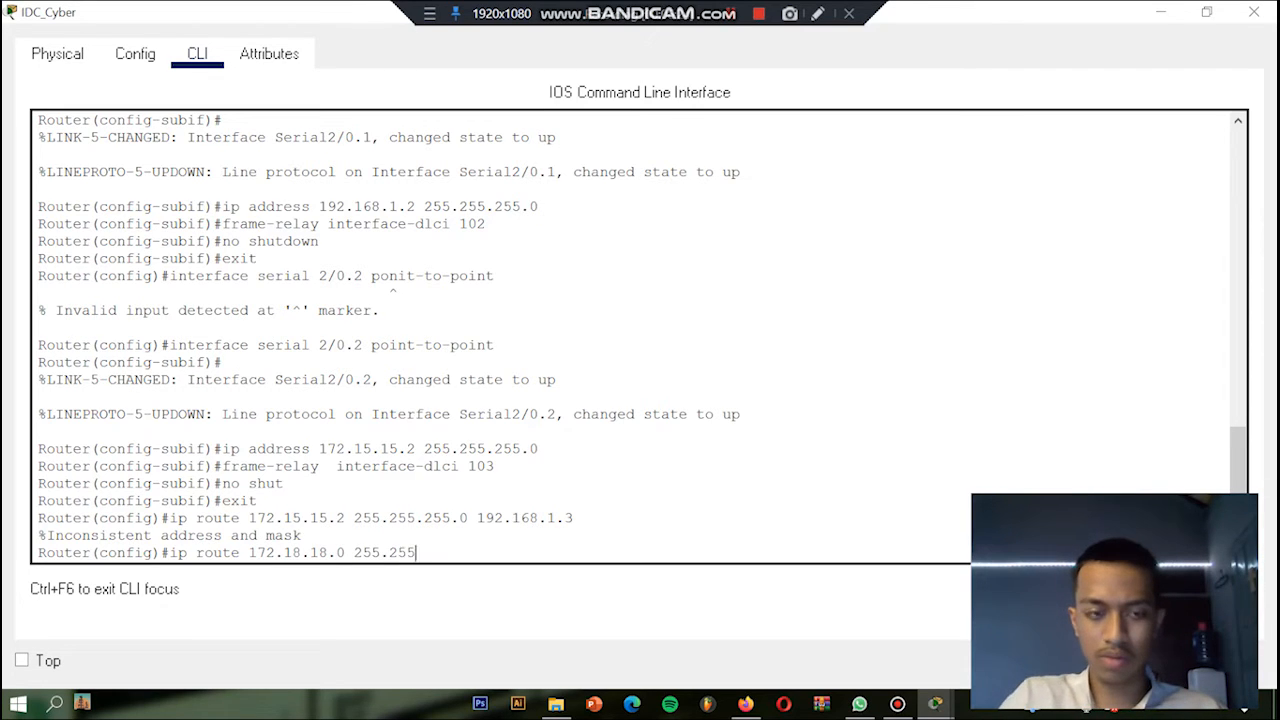
{"action": "type", "text": ".255.o"}
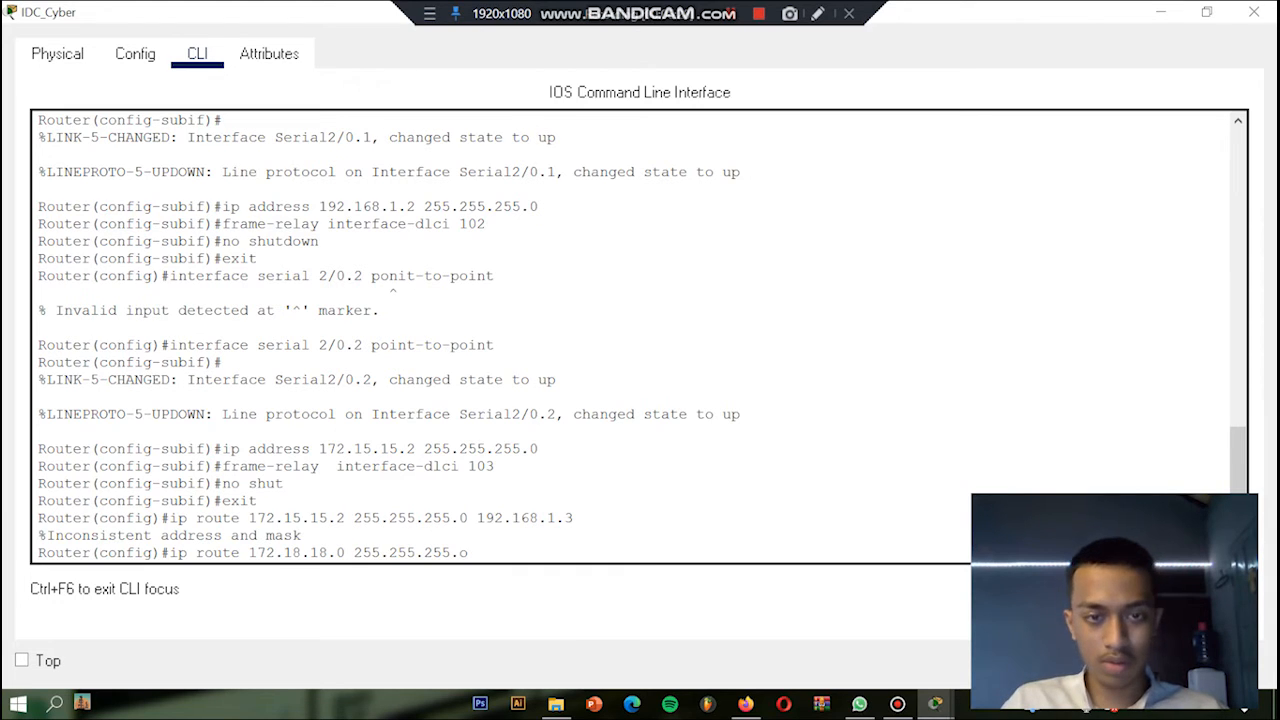
{"action": "type", "text": " 192."}
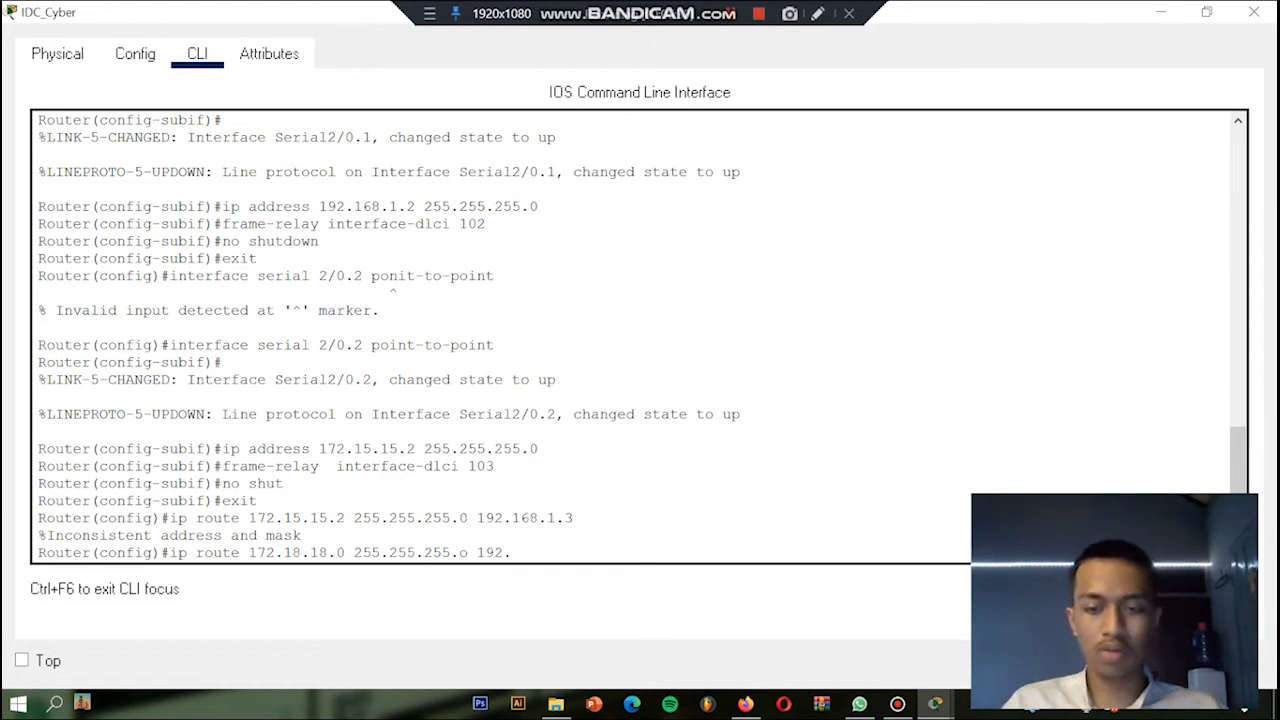
{"action": "type", "text": "168.1.3"}
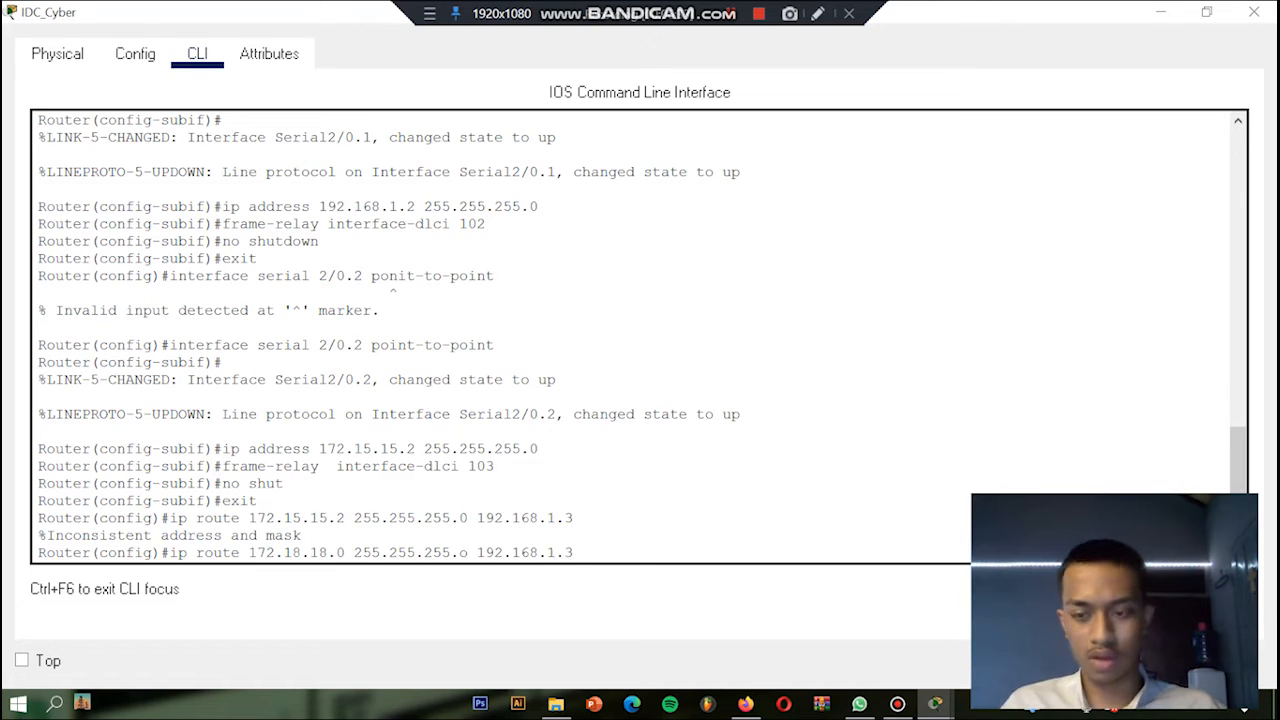
{"action": "key", "text": "Return"}
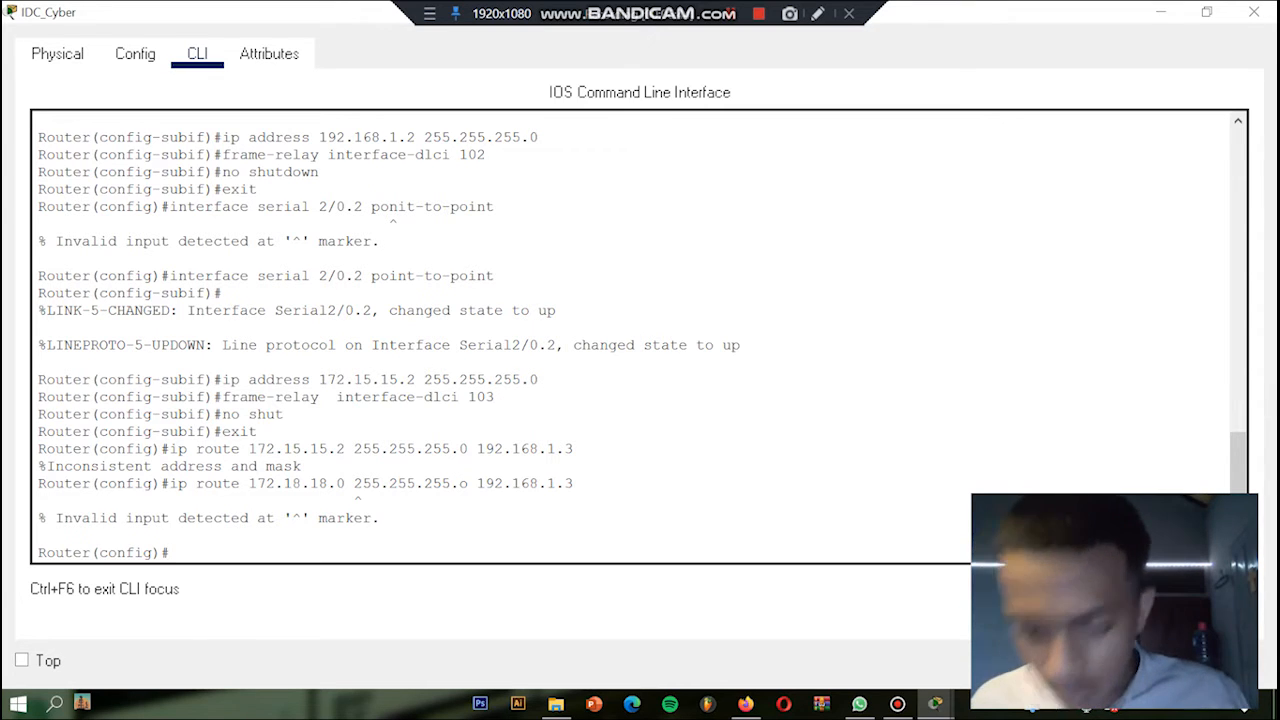
Step: Add a static route to network 172.18.18.0 with mask 255.255.255.0 via next hop 192.168.1.3
{"action": "type", "text": "ip rou"}
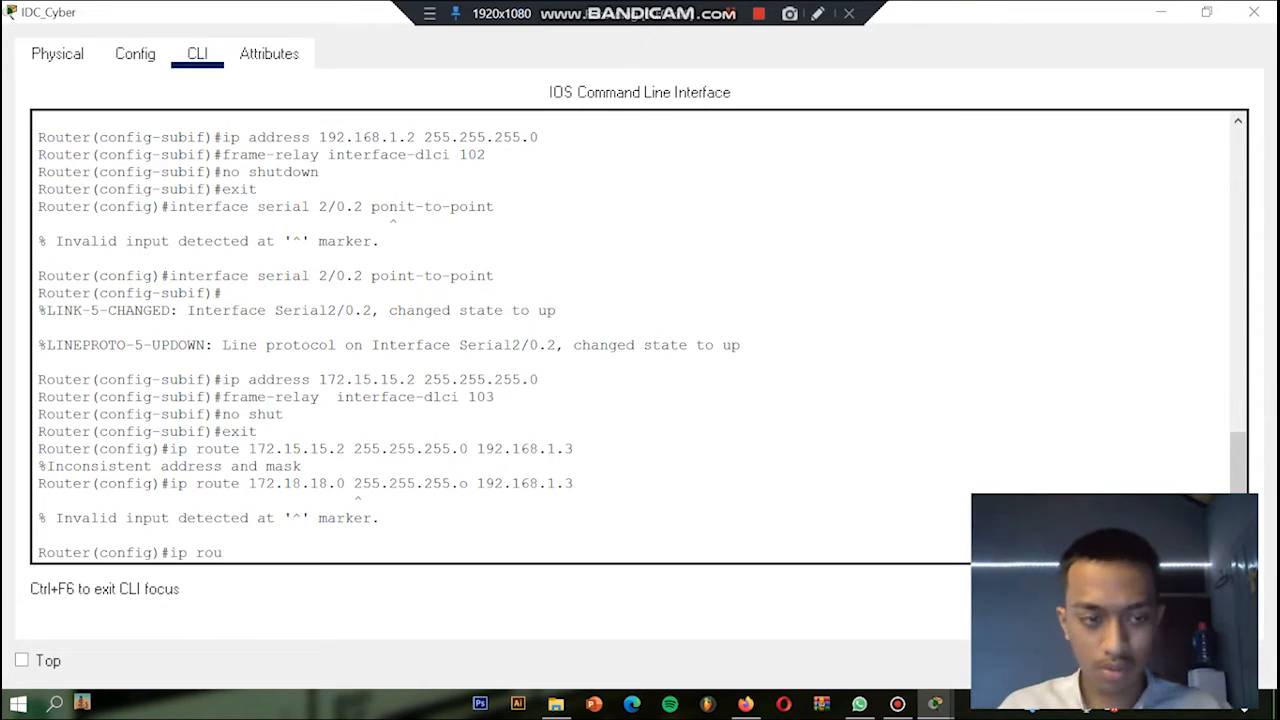
{"action": "type", "text": "te "}
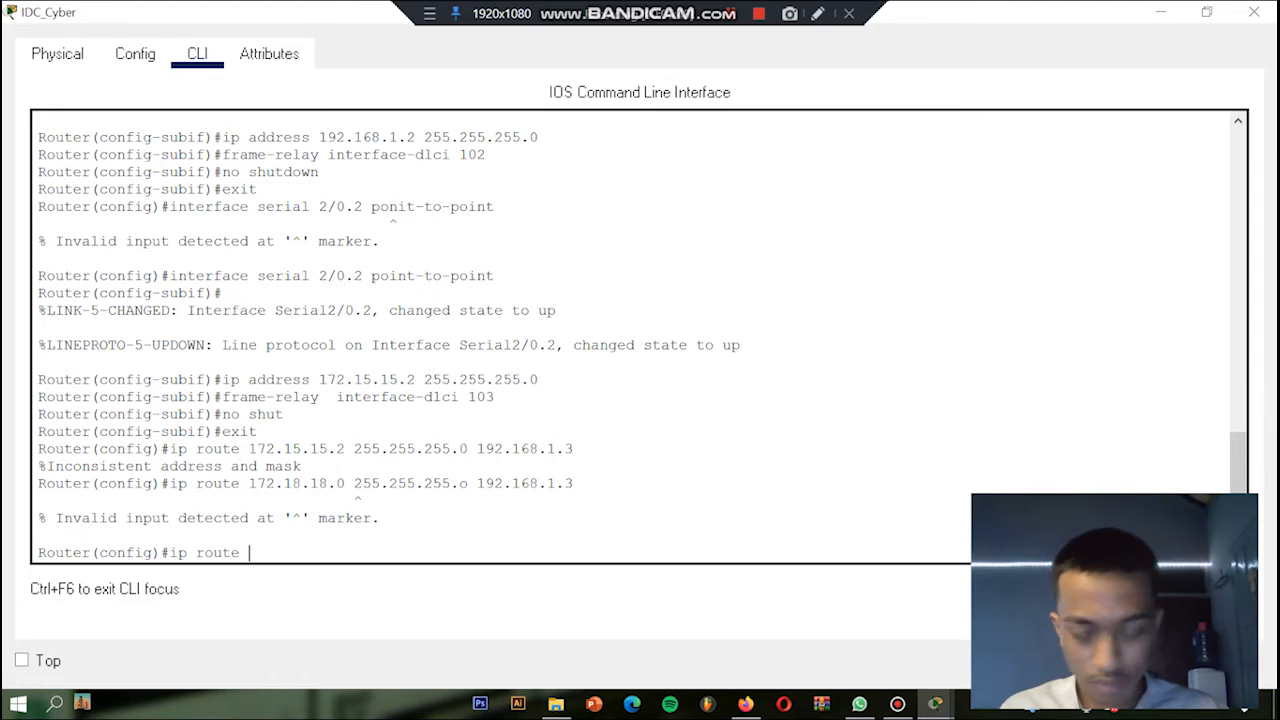
{"action": "type", "text": "172"}
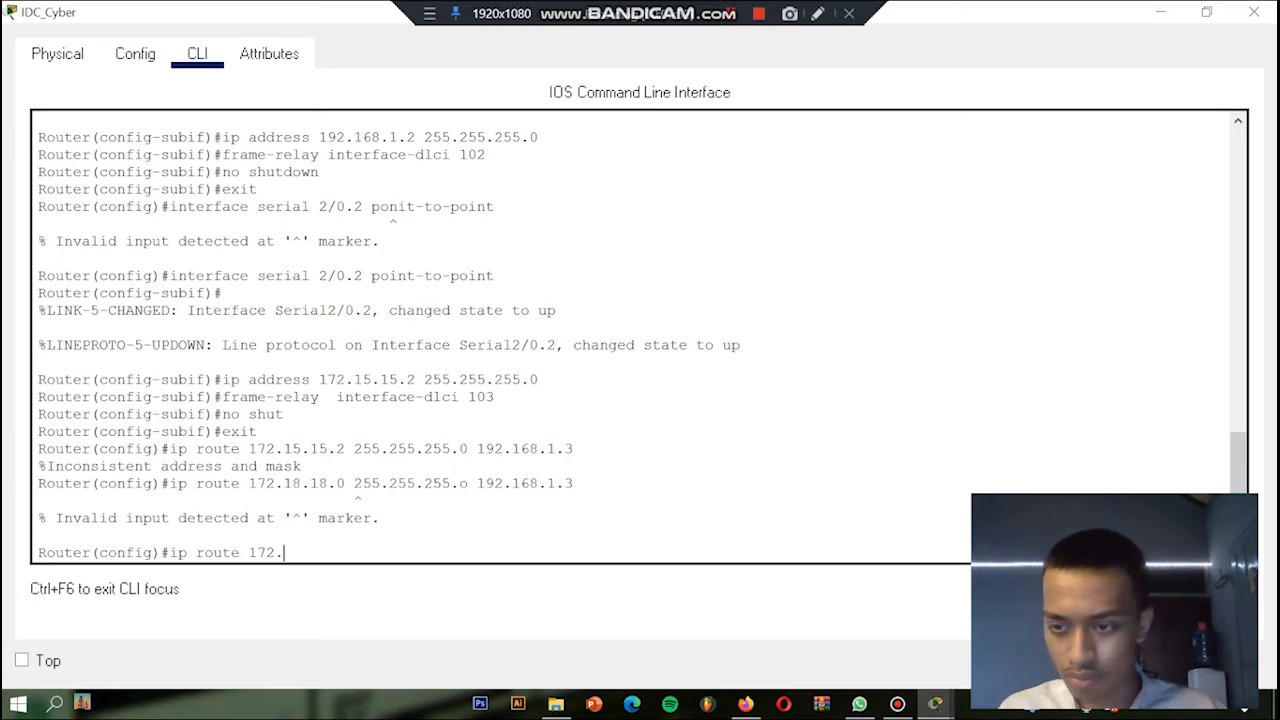
{"action": "type", "text": ".18.18"}
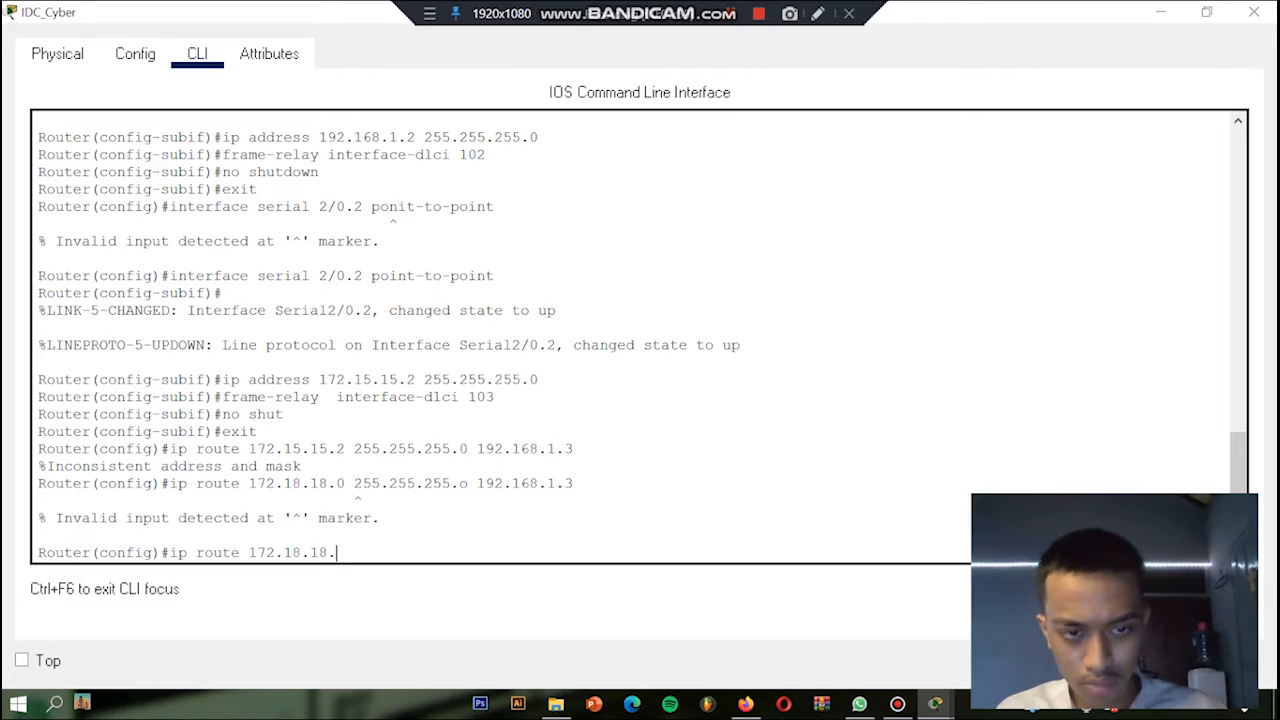
{"action": "type", "text": ".0"}
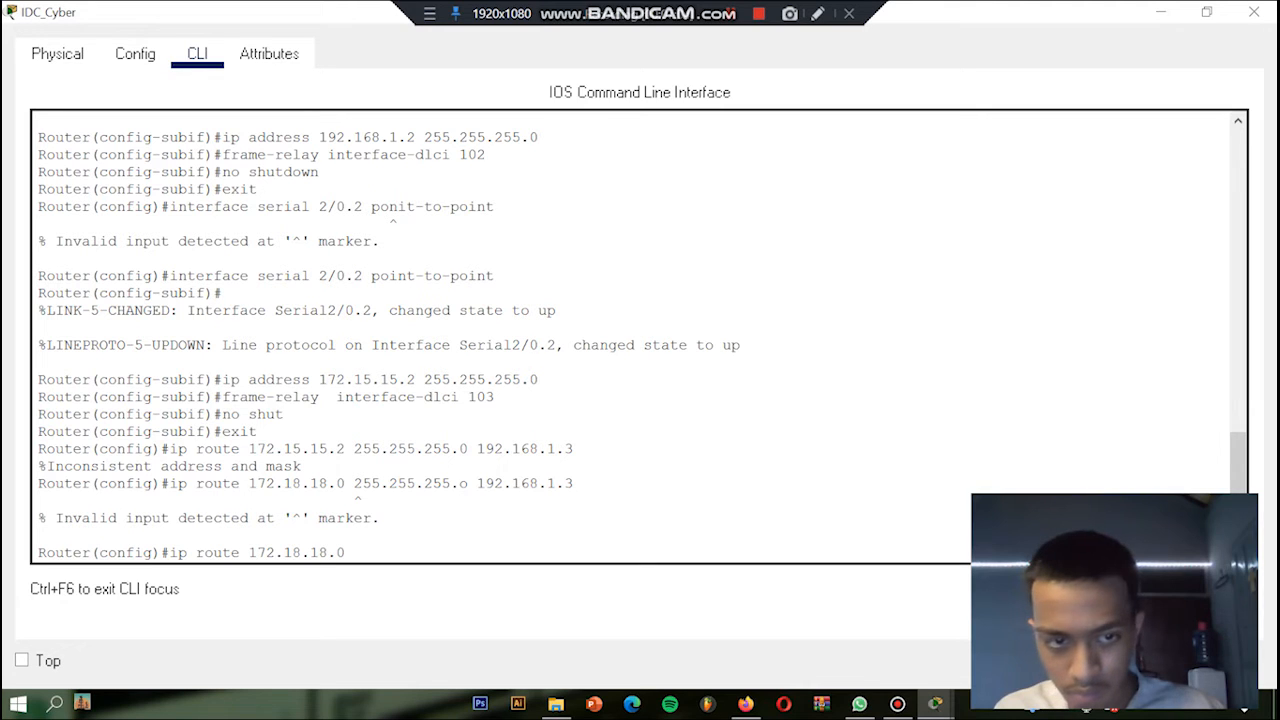
{"action": "type", "text": " 255"}
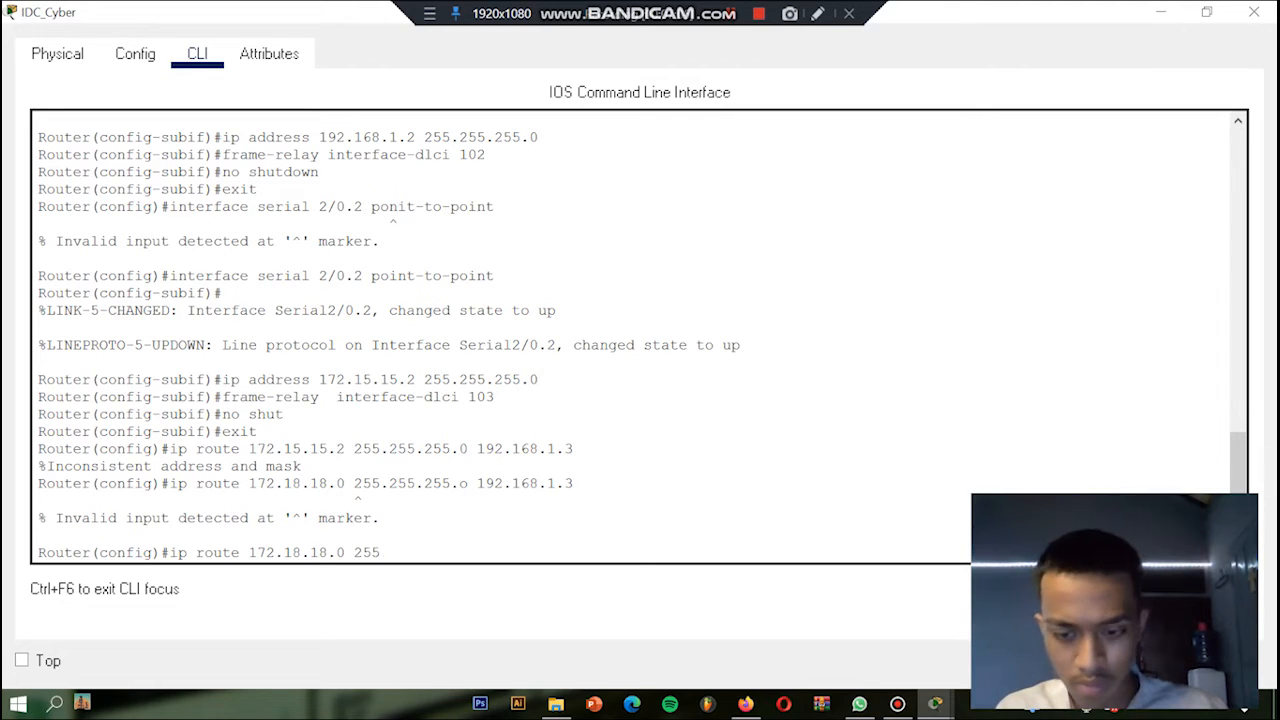
{"action": "type", "text": ".255.255."}
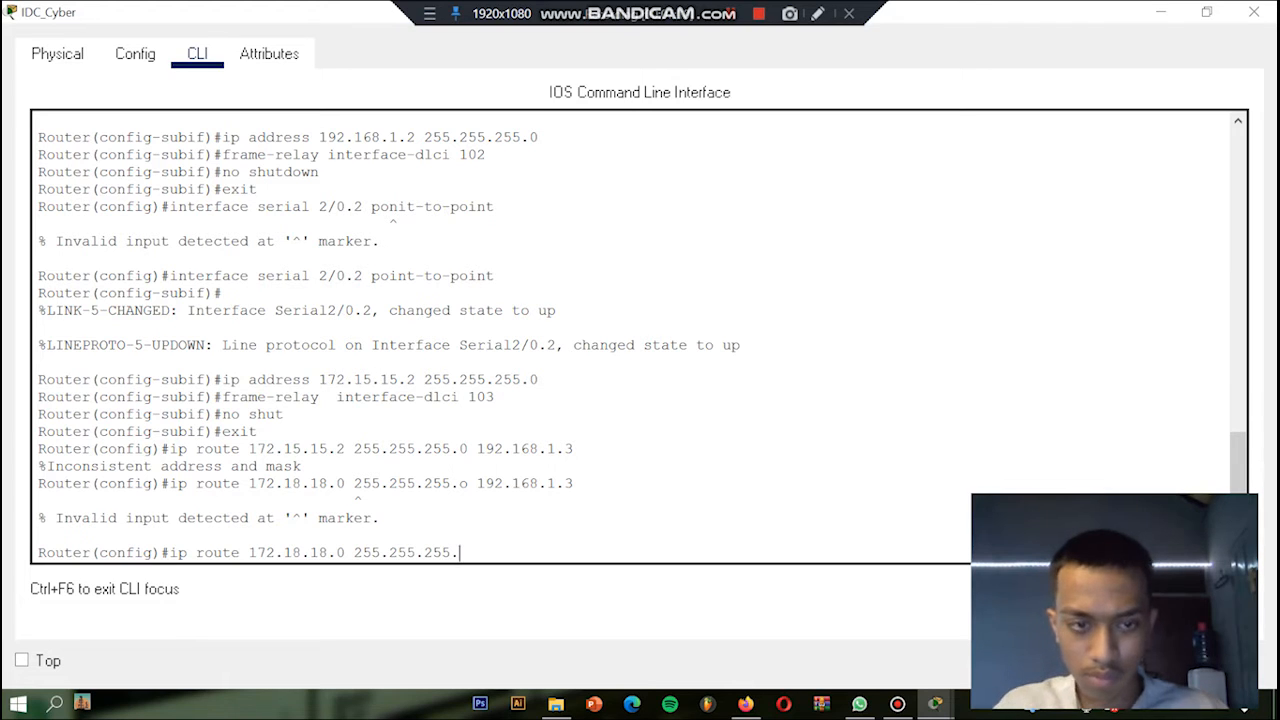
{"action": "type", "text": "0"}
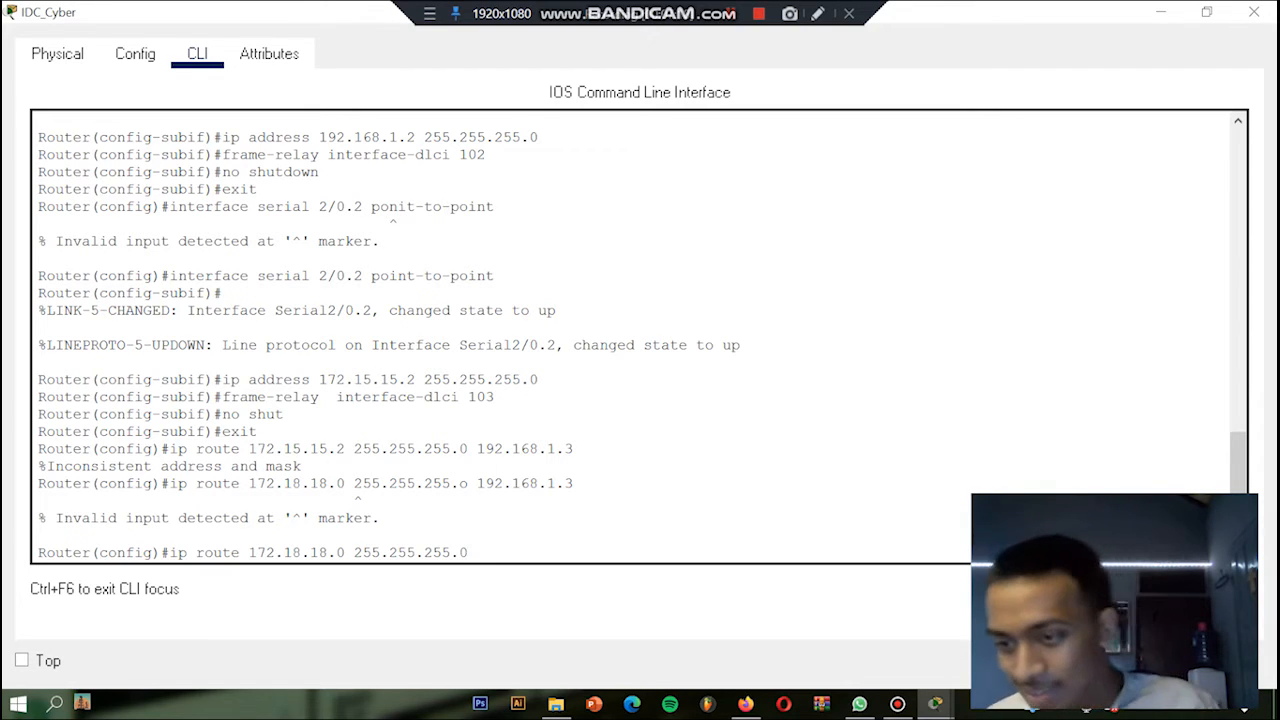
{"action": "type", "text": "1"}
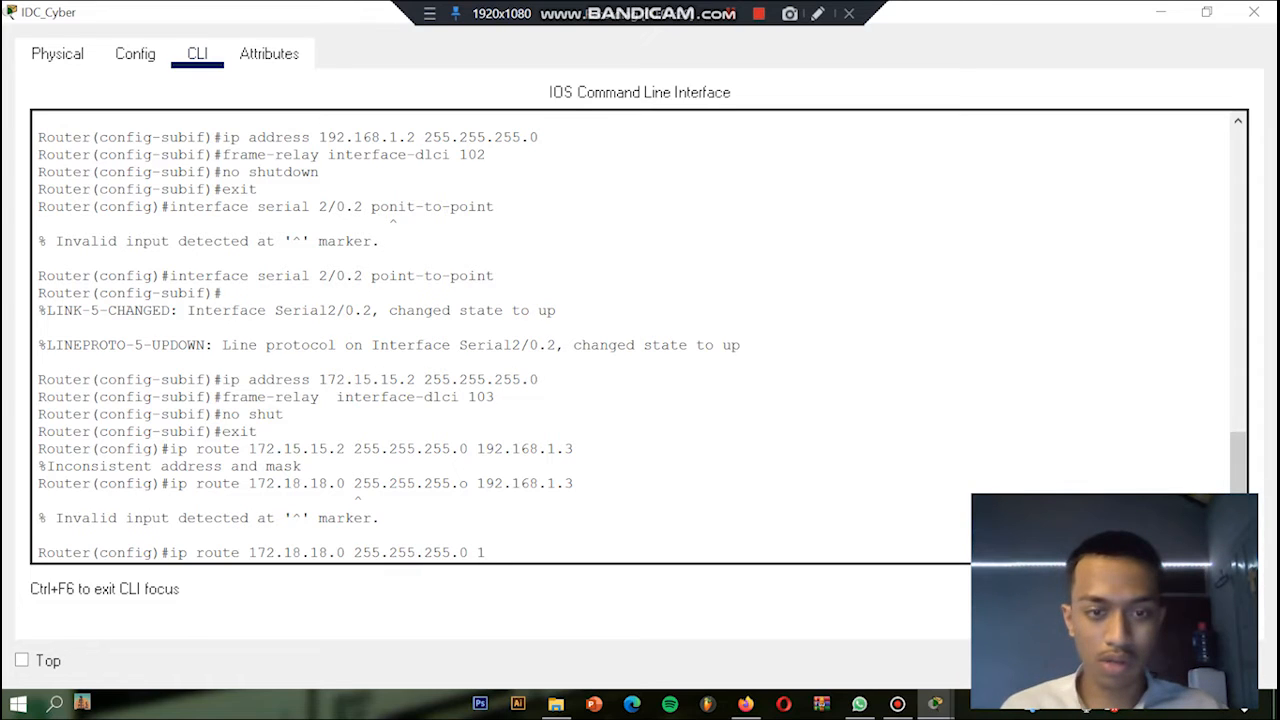
{"action": "type", "text": "92.1"}
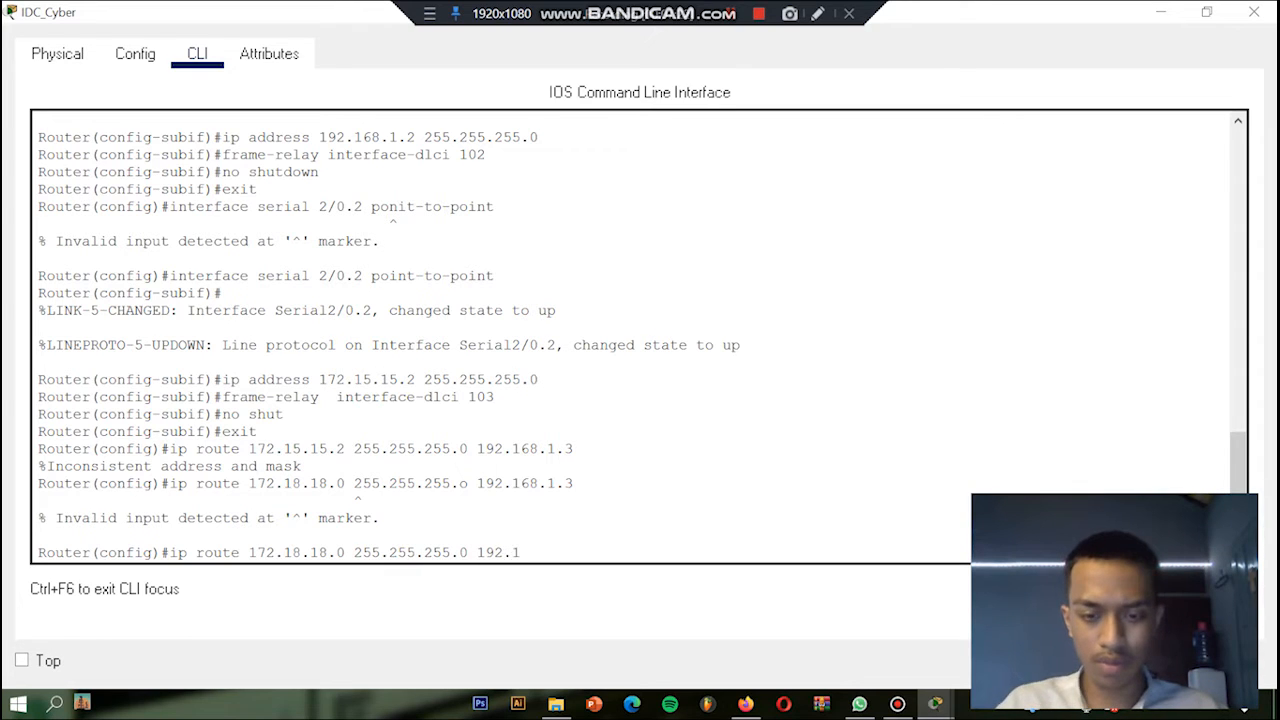
{"action": "type", "text": "68"}
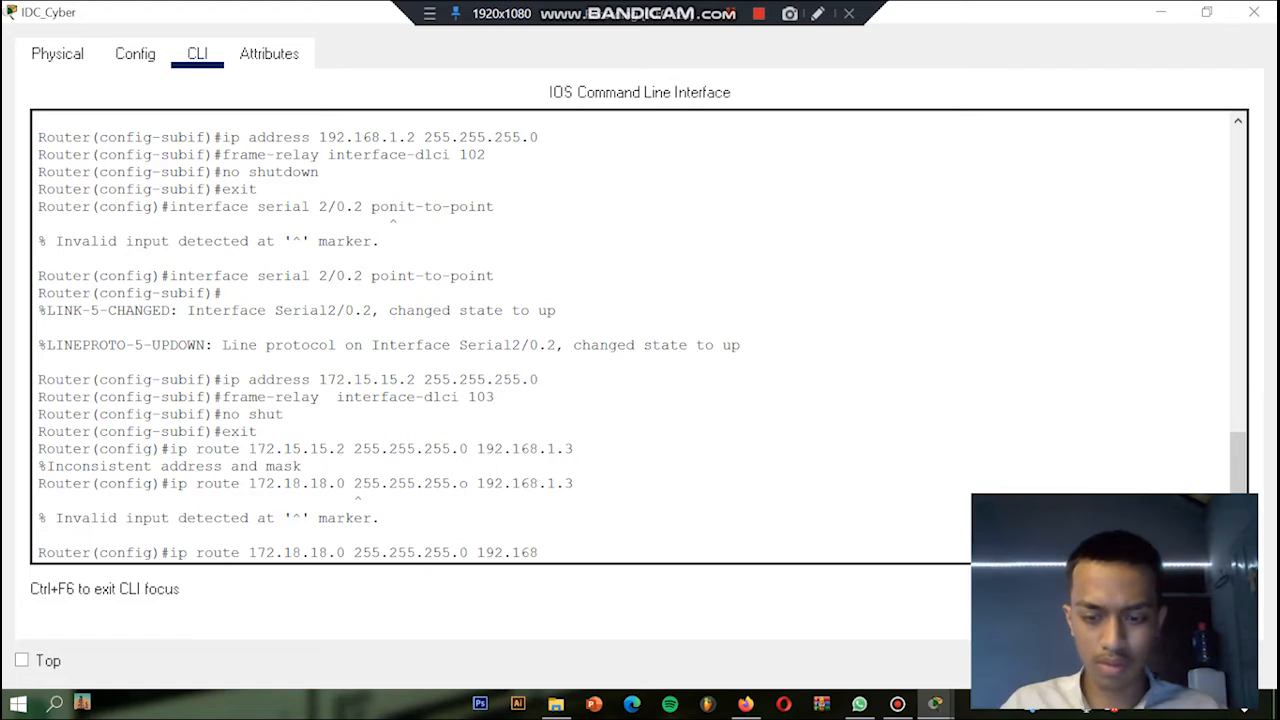
{"action": "type", "text": ".1.3"}
{"action": "key", "text": "Return"}
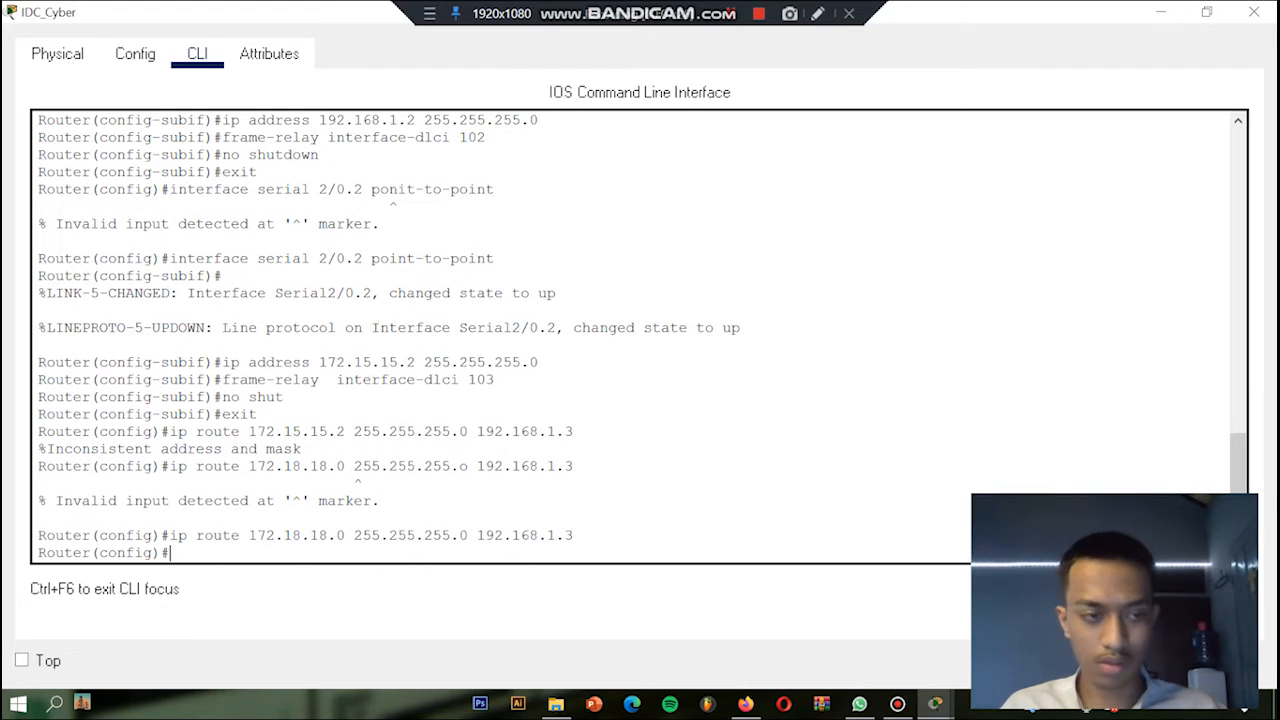
Step: Add a second static route to network 172.18.18.0 with mask 255.255.255.0 via next hop 172.15.15.3
{"action": "type", "text": "ip route"}
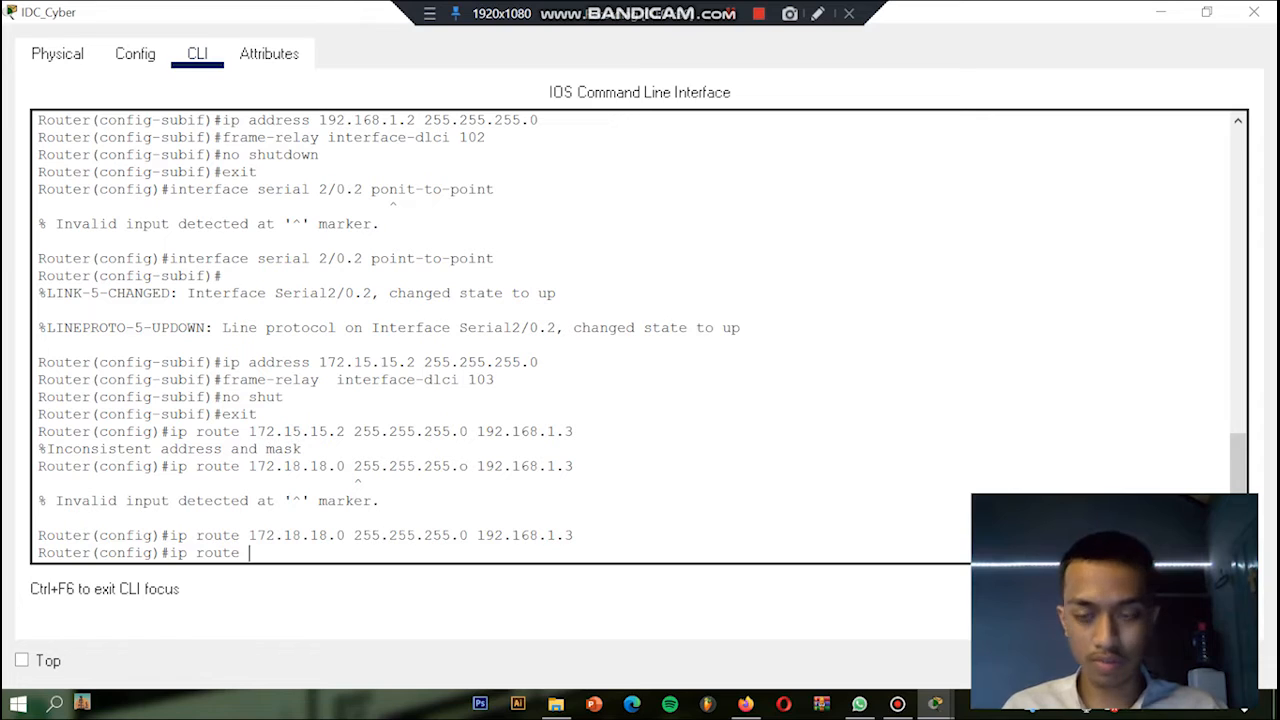
{"action": "type", "text": " 1"}
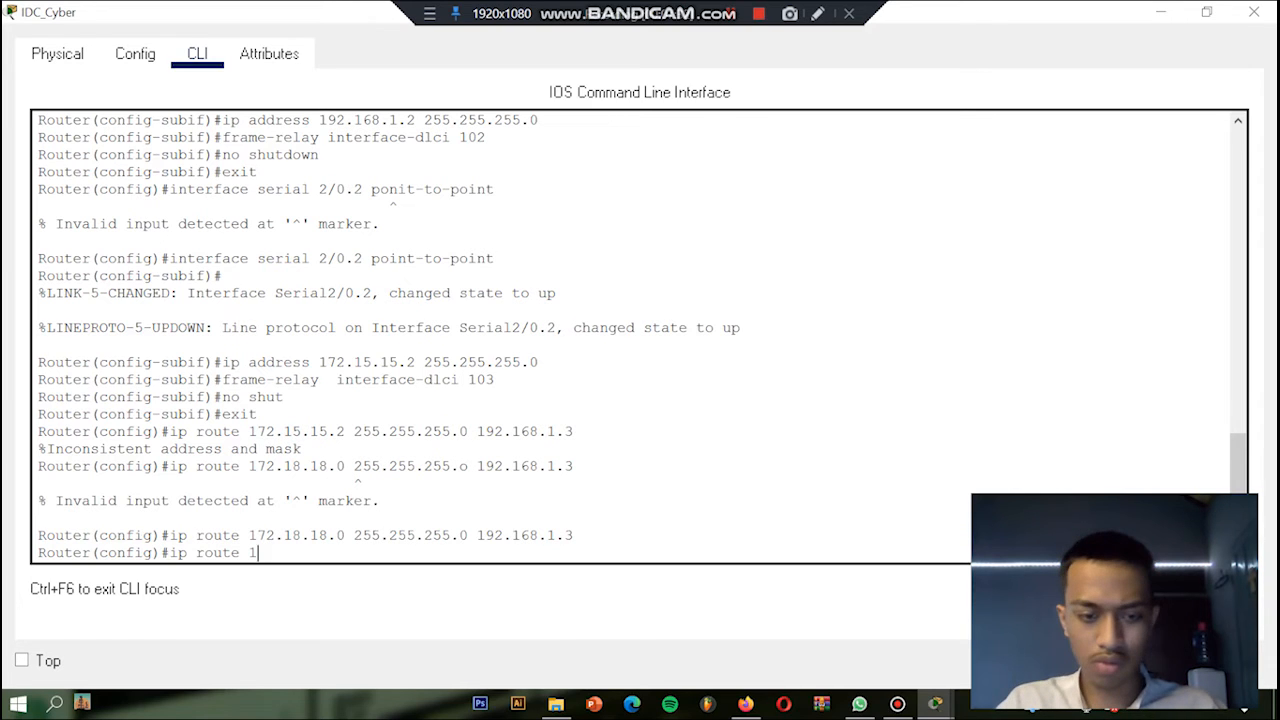
{"action": "type", "text": "72.18.18.0 255.1"}
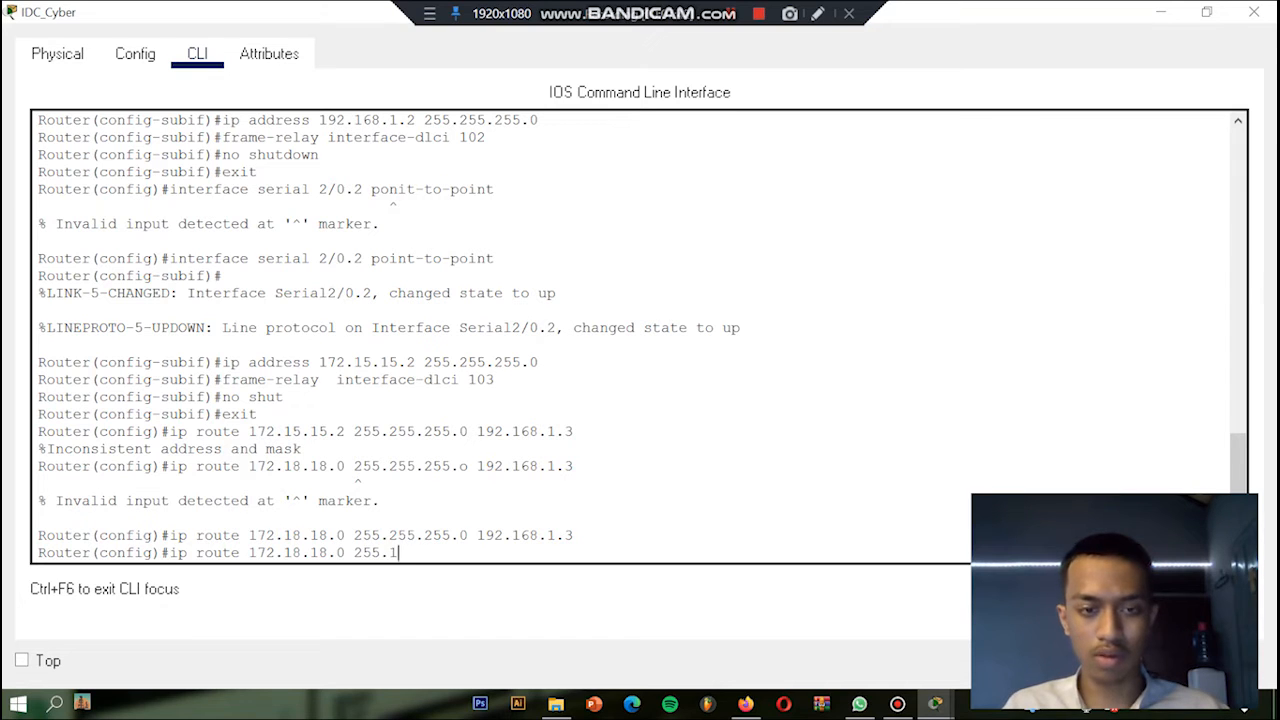
{"action": "key", "text": "BackSpace"}
{"action": "type", "text": "2"}
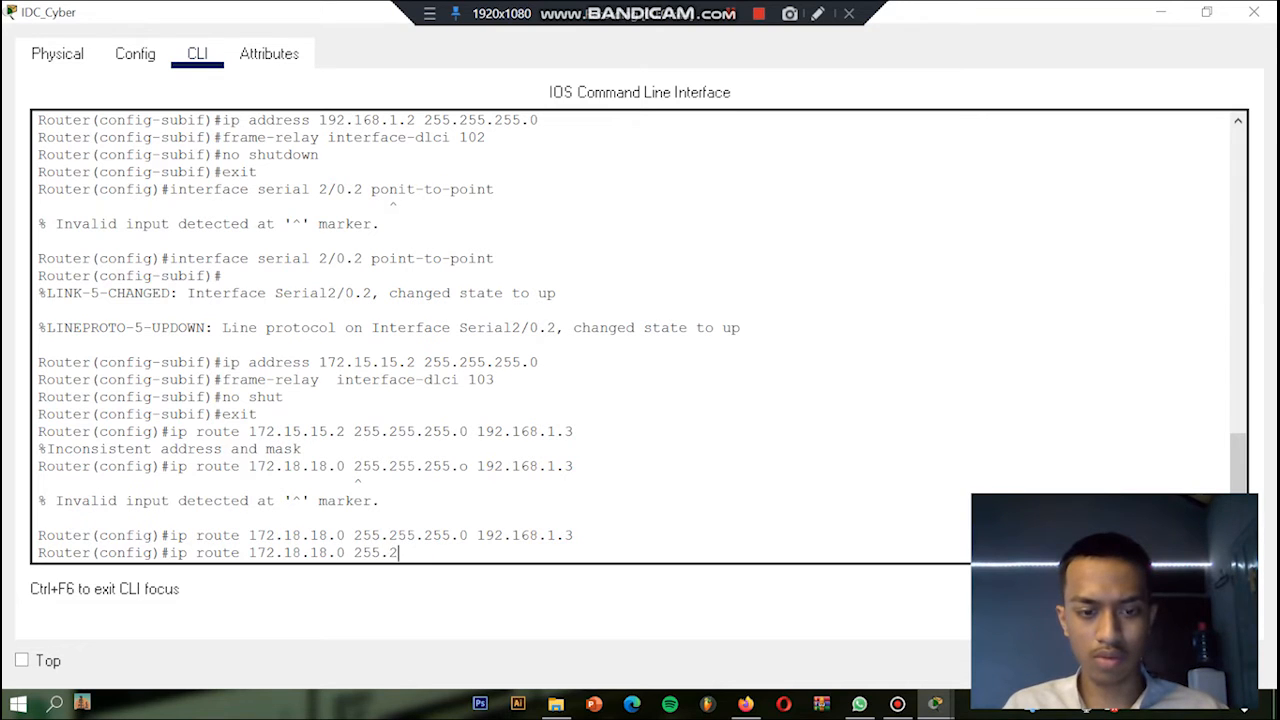
{"action": "type", "text": "55.255.0"}
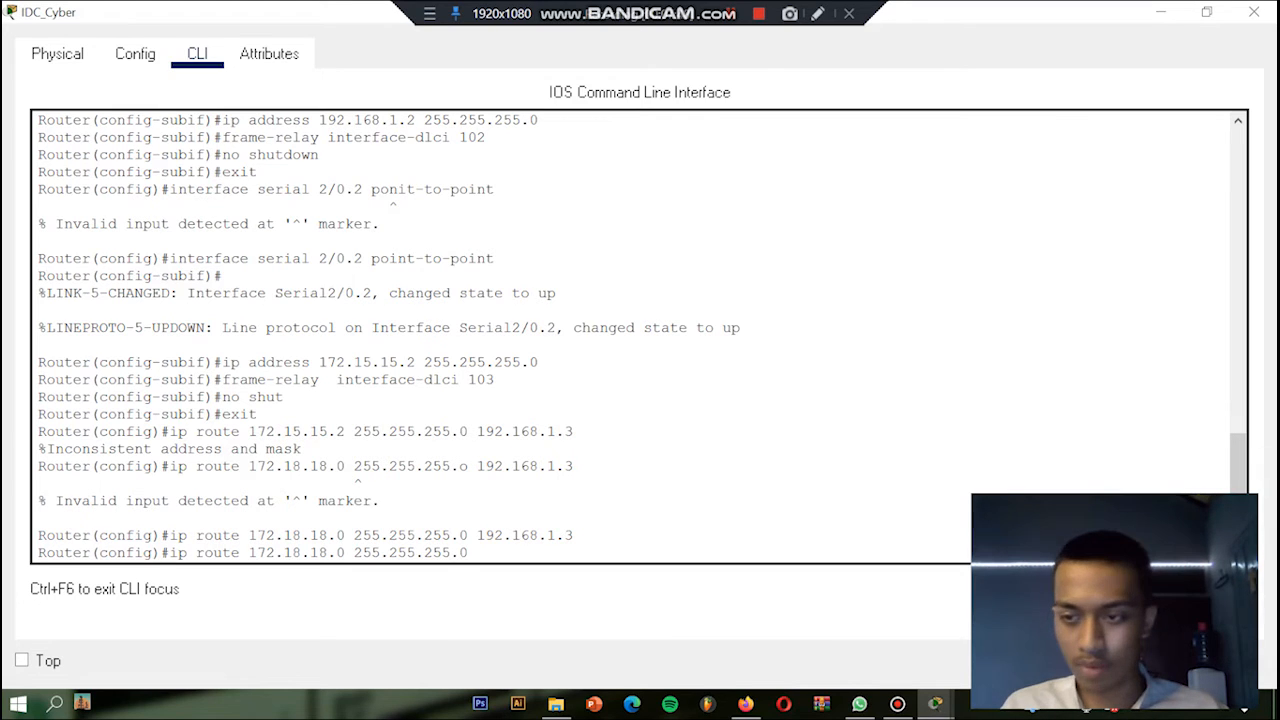
{"action": "type", "text": " 172."}
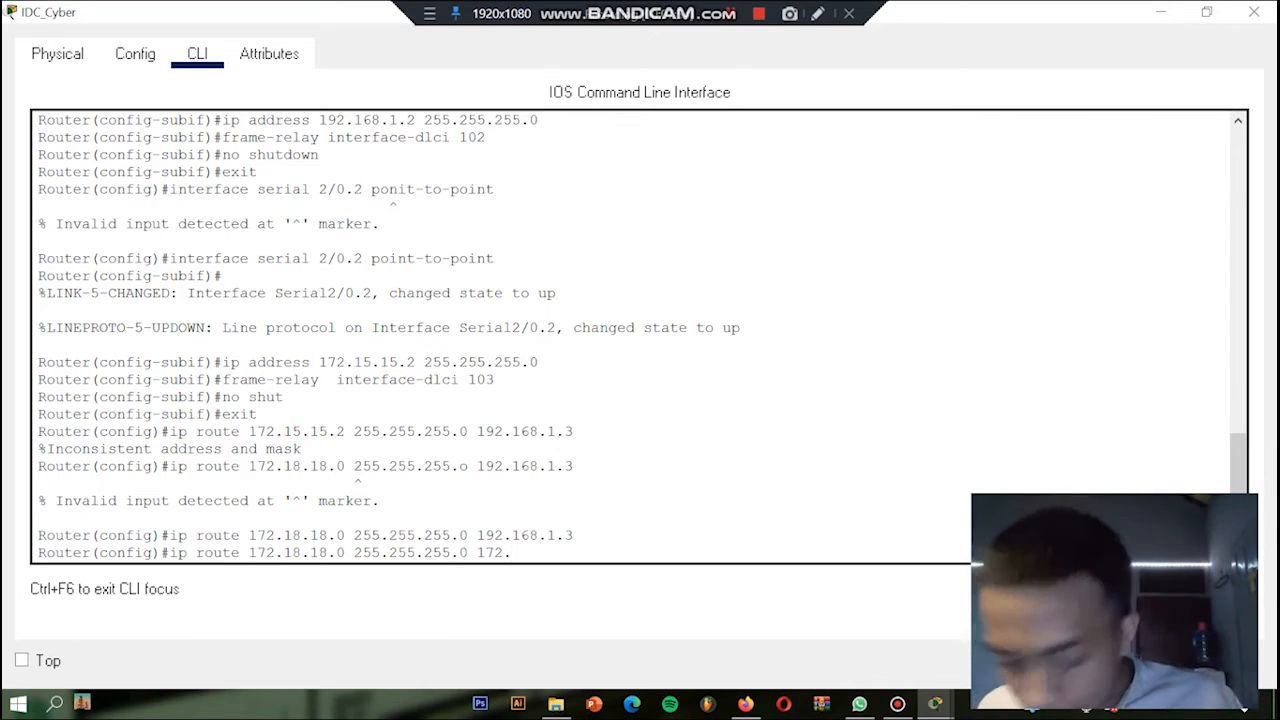
{"action": "type", "text": "15.15"}
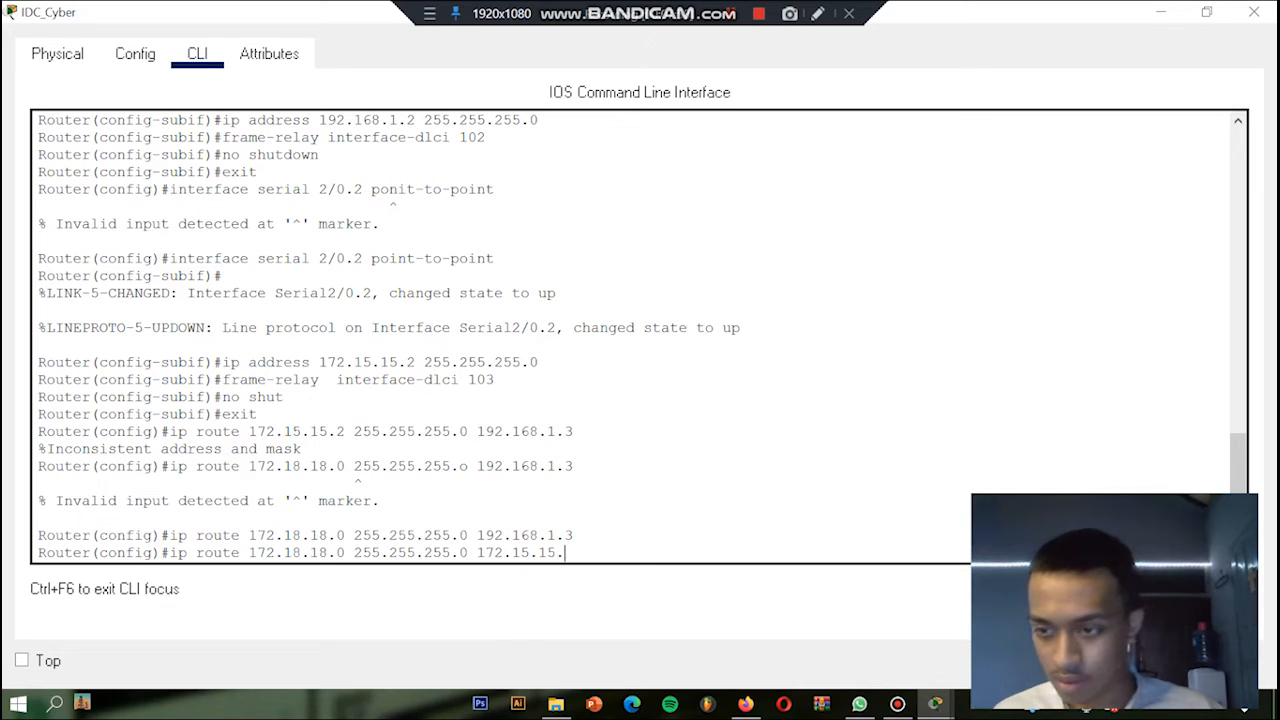
{"action": "type", "text": ".3"}
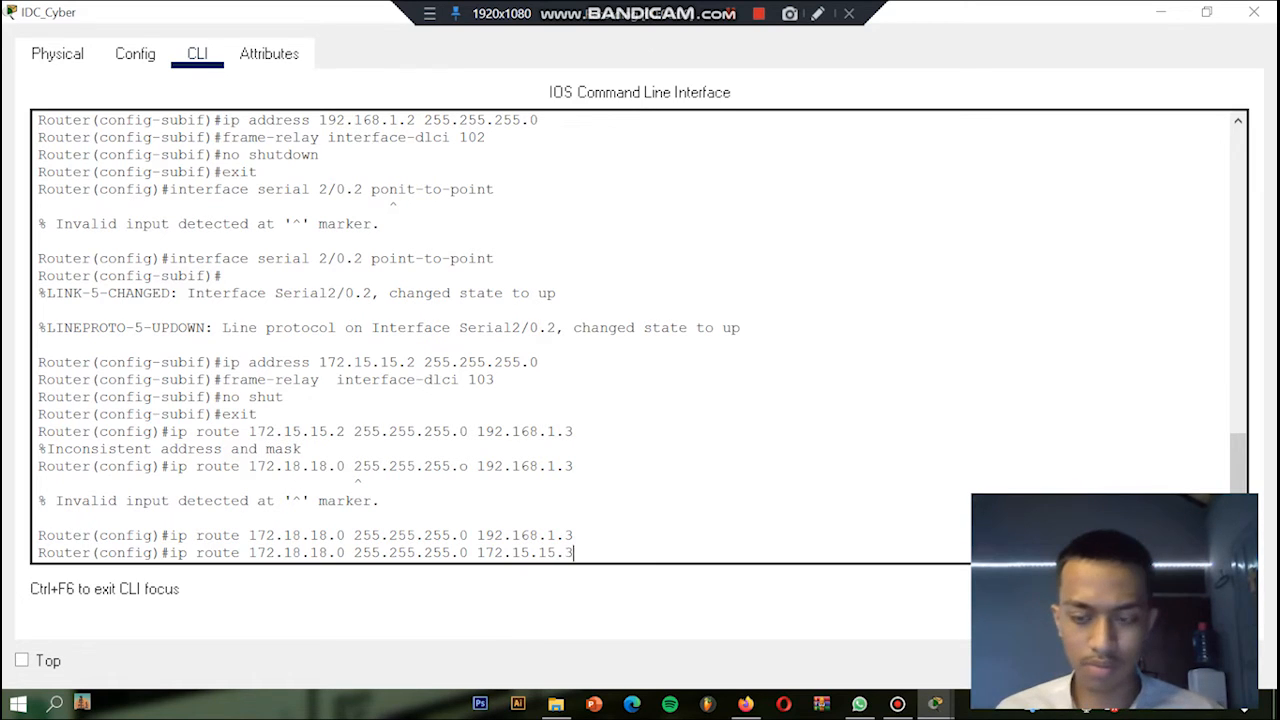
{"action": "key", "text": "Return"}
Step: Add a static route to network 206.204.201.0 with mask 255.255.255.0 via next hop 172.15.15.3
{"action": "type", "text": "ip route "}
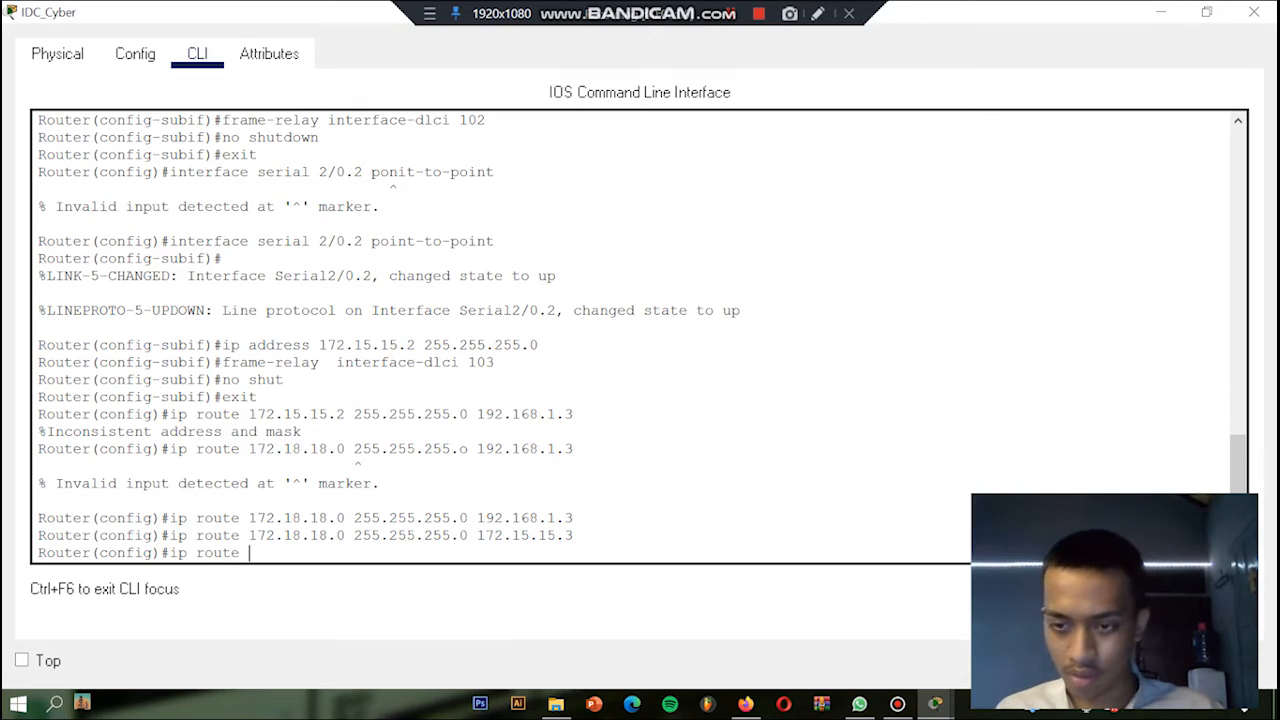
{"action": "type", "text": "206"}
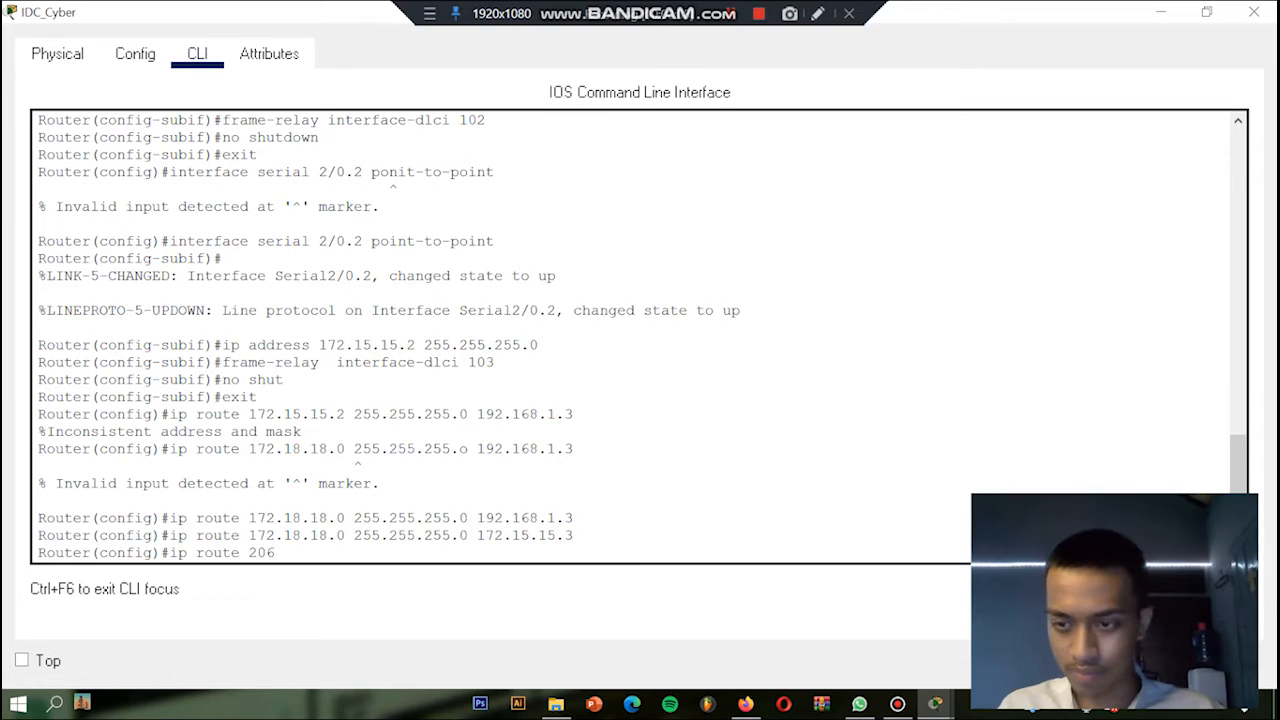
{"action": "type", "text": ".204"}
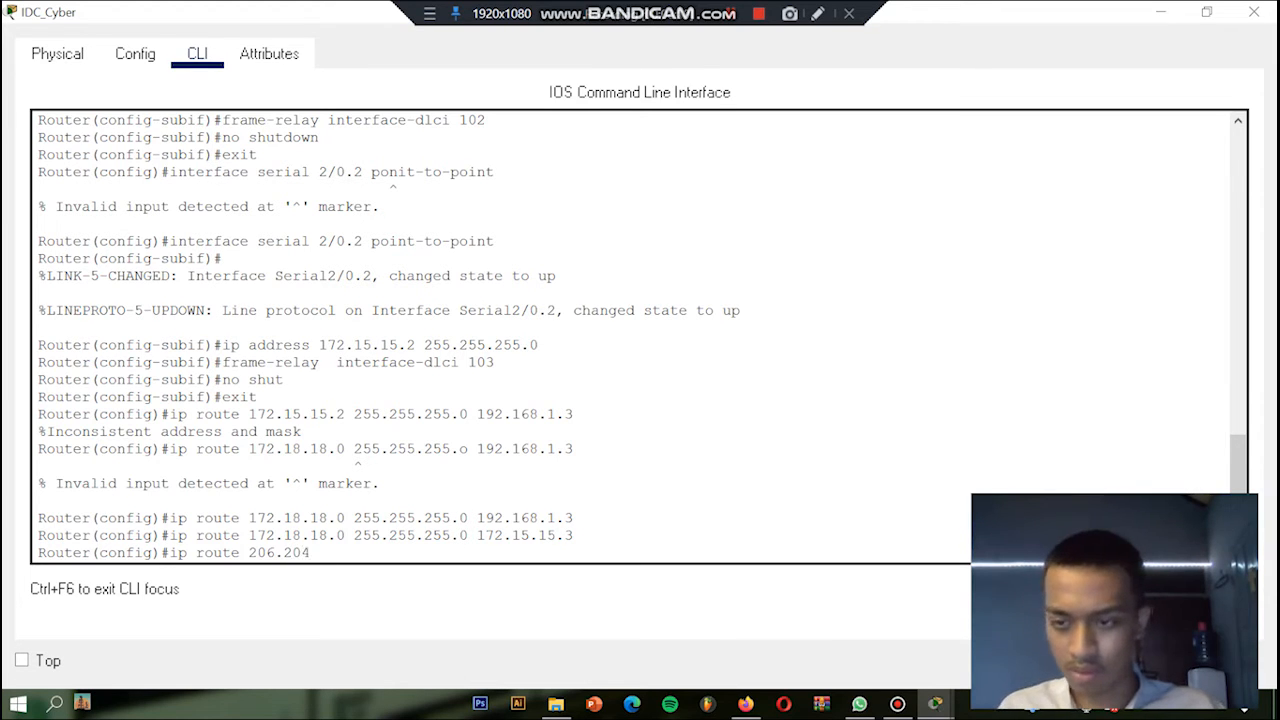
{"action": "type", "text": ".201"}
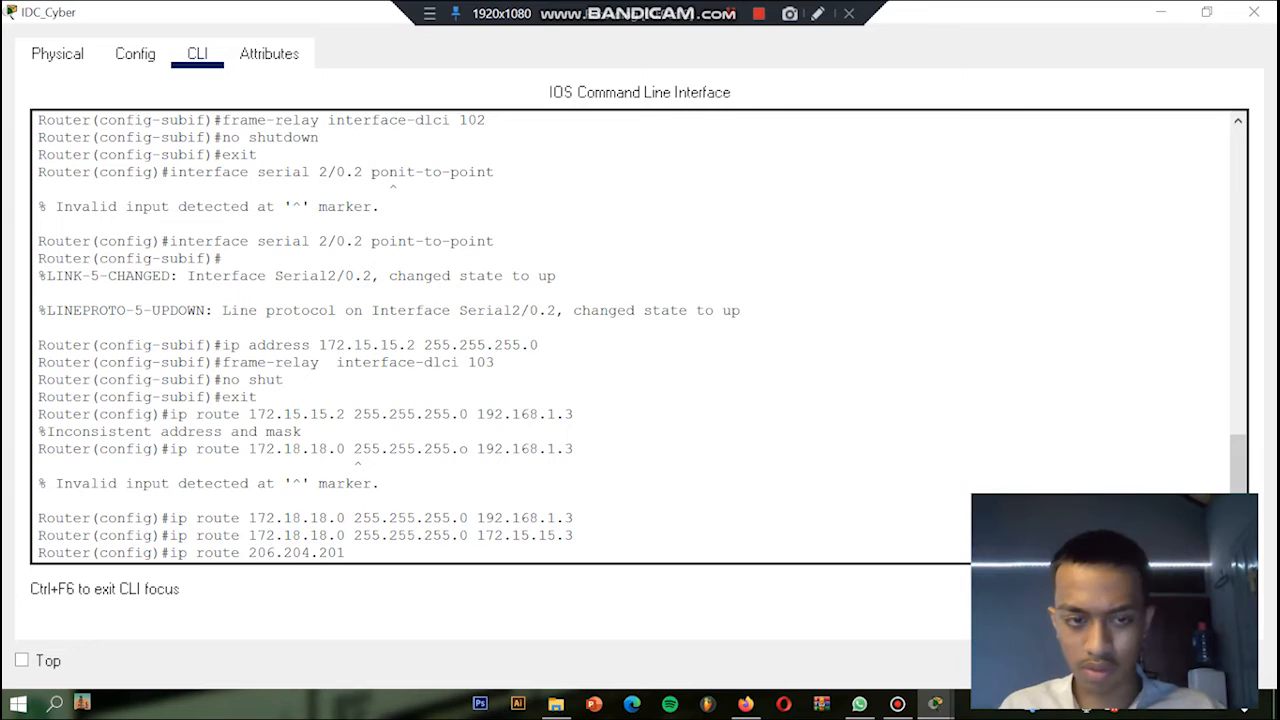
{"action": "type", "text": ".0 "}
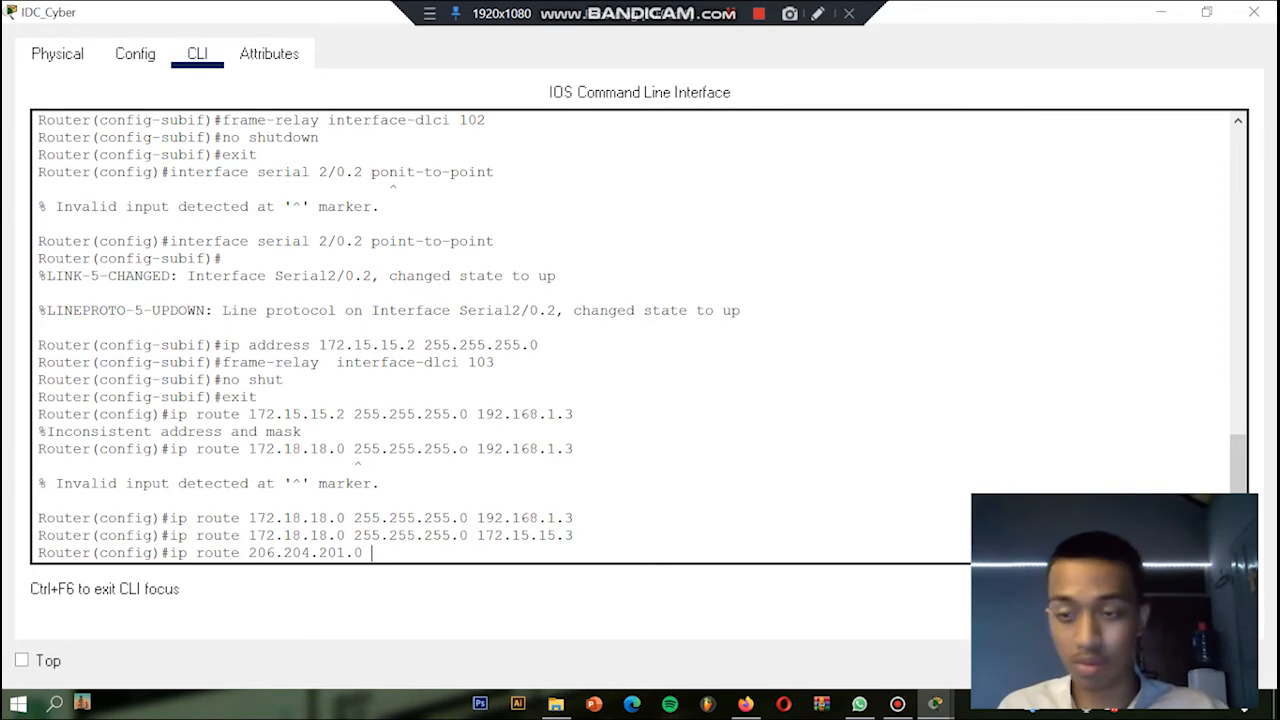
{"action": "type", "text": "255.255.255.0"}
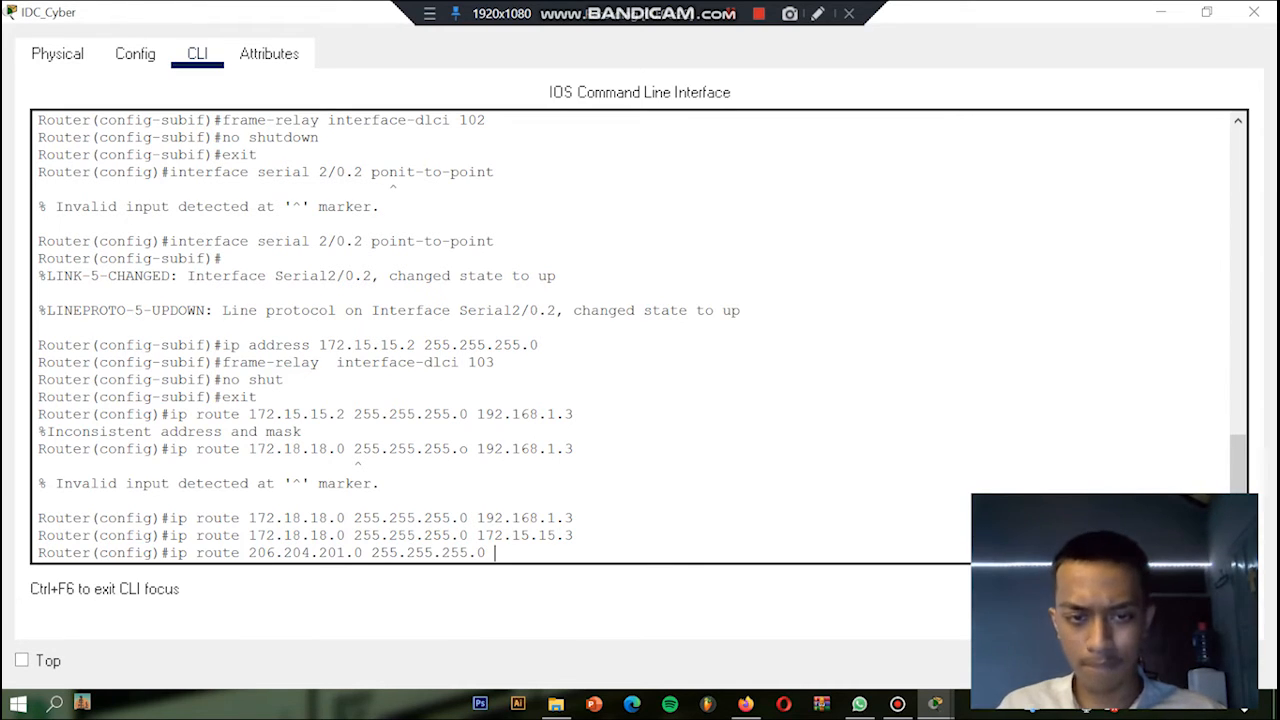
{"action": "type", "text": " 172."}
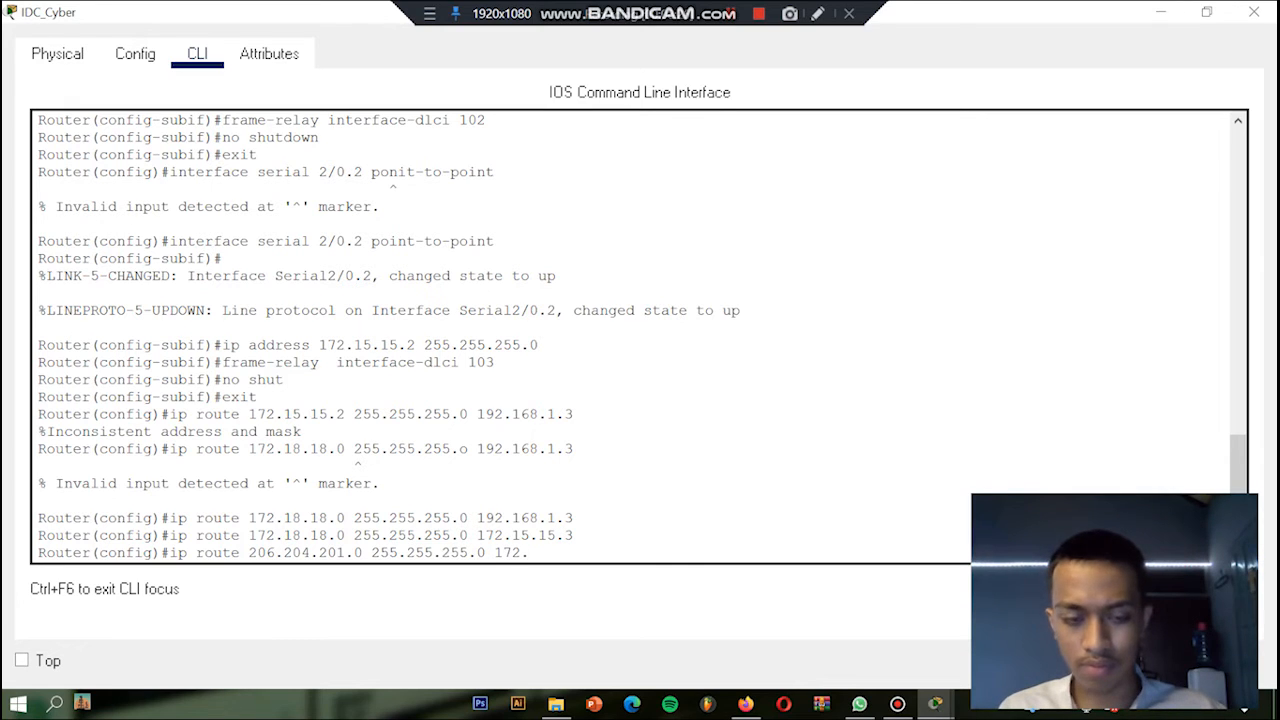
{"action": "type", "text": "15.15"}
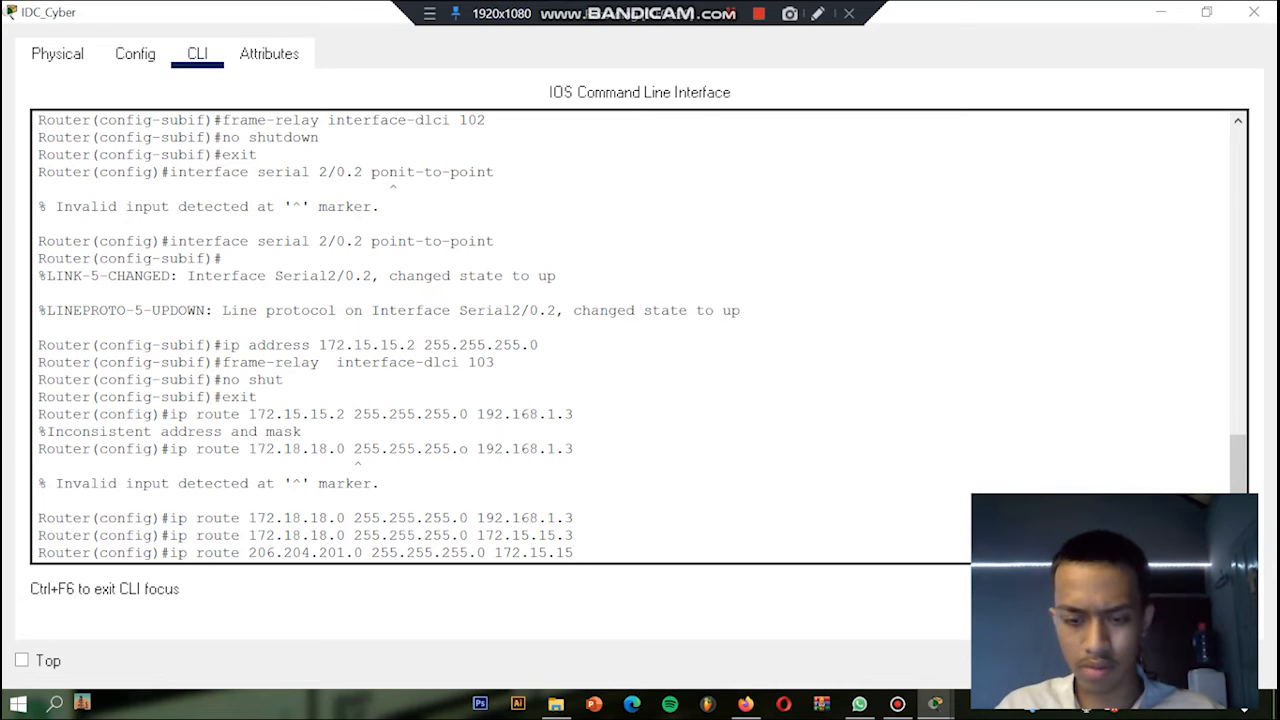
{"action": "type", "text": ".3"}
{"action": "key", "text": "Return"}
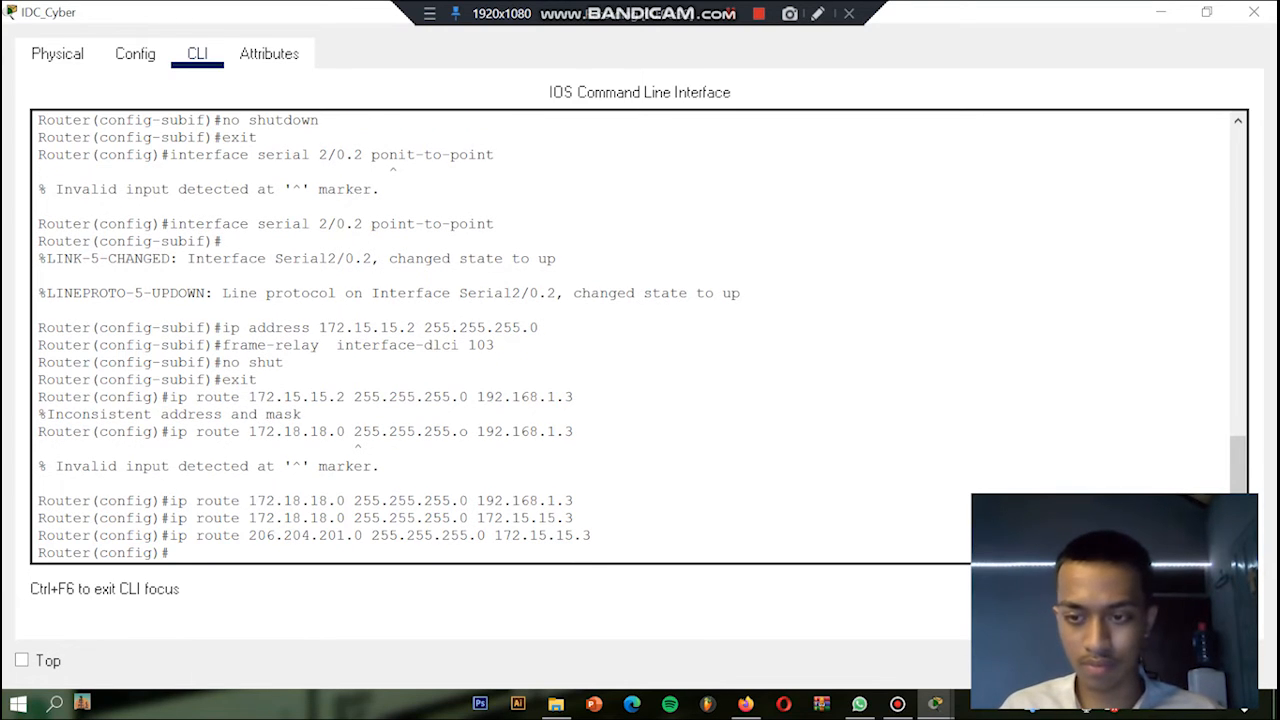
Step: Add a static route to network 208.202.199.0 with mask 255.255.255.0 via next hop 192.168.1.3
{"action": "type", "text": "ip route"}
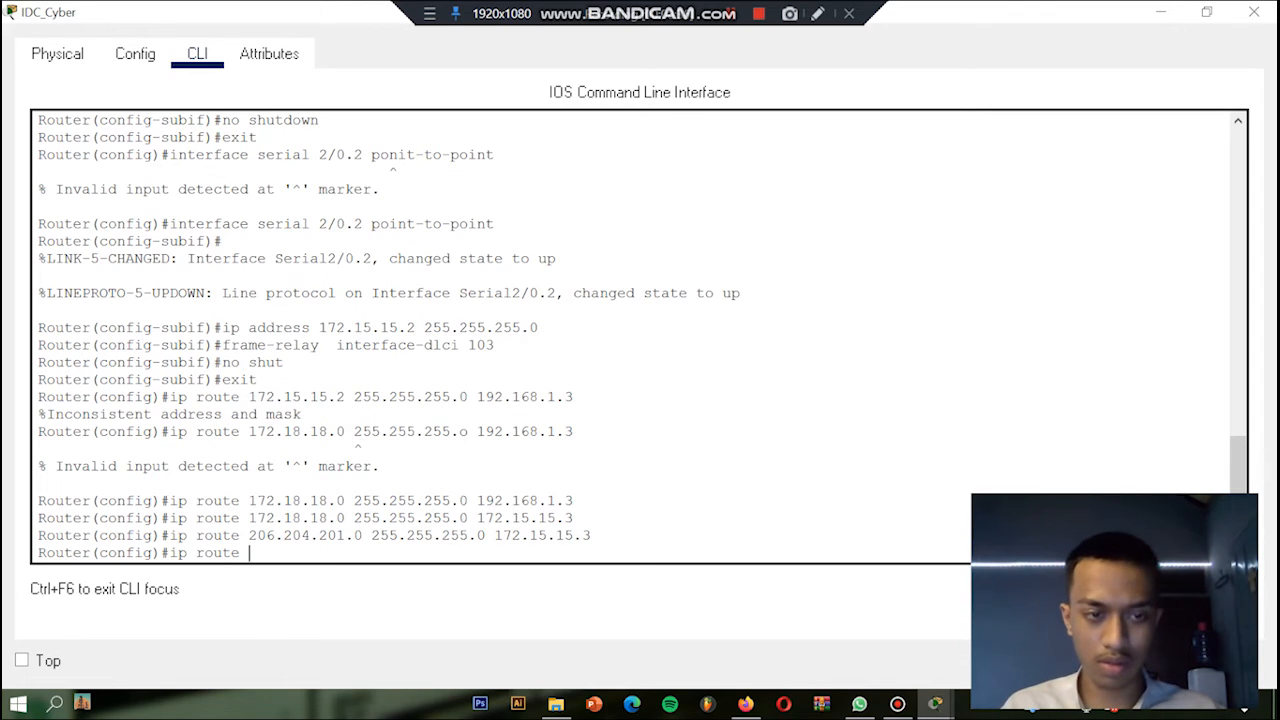
{"action": "type", "text": " 208"}
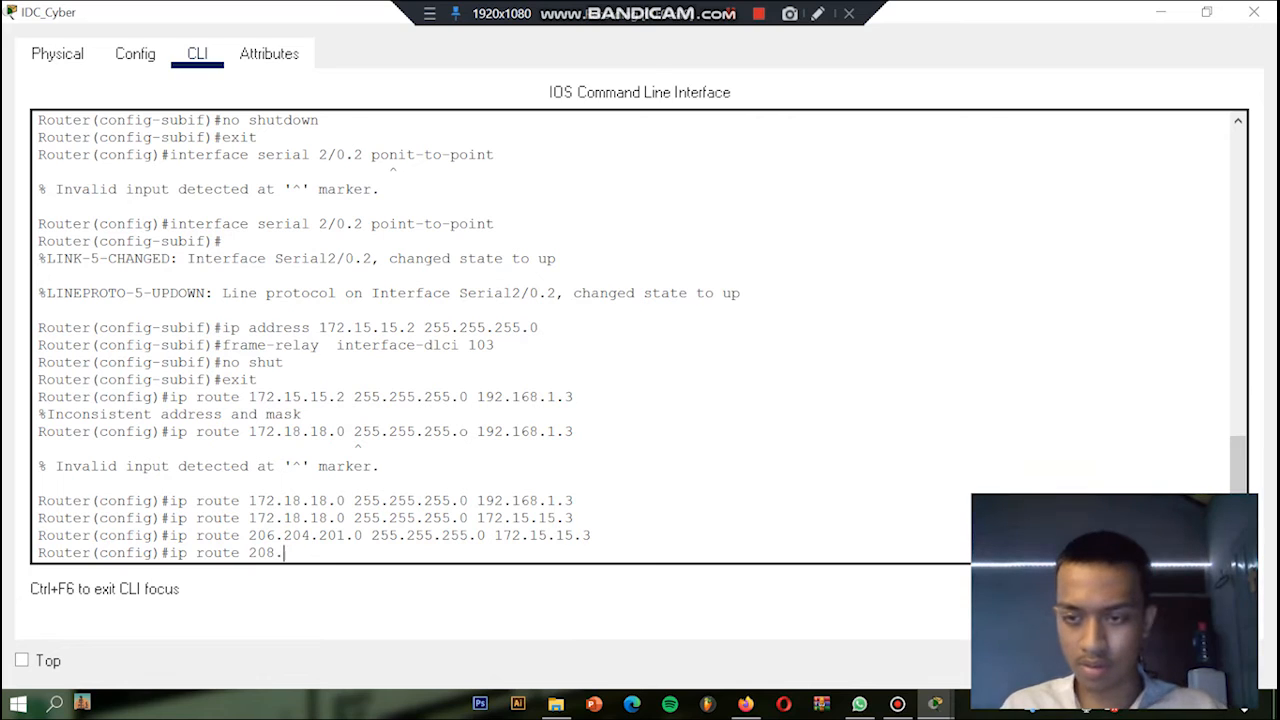
{"action": "type", "text": ".202.199"}
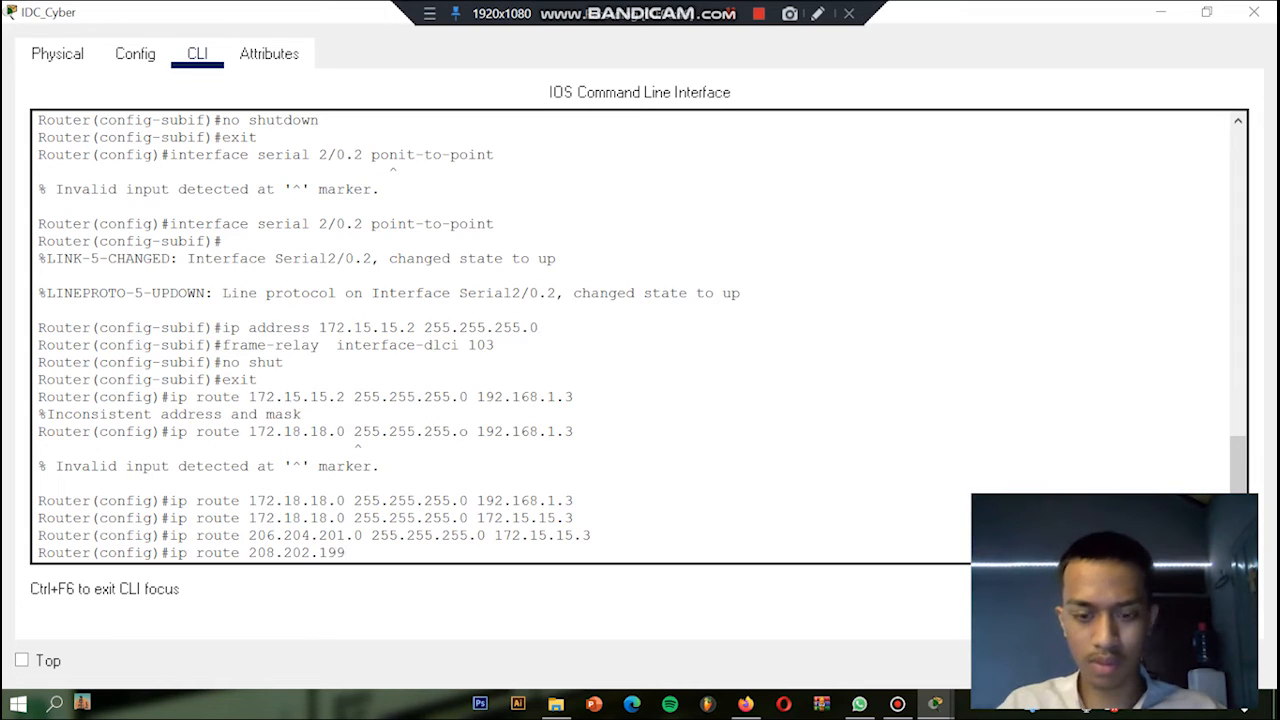
{"action": "type", "text": ".0 255.255.255"}
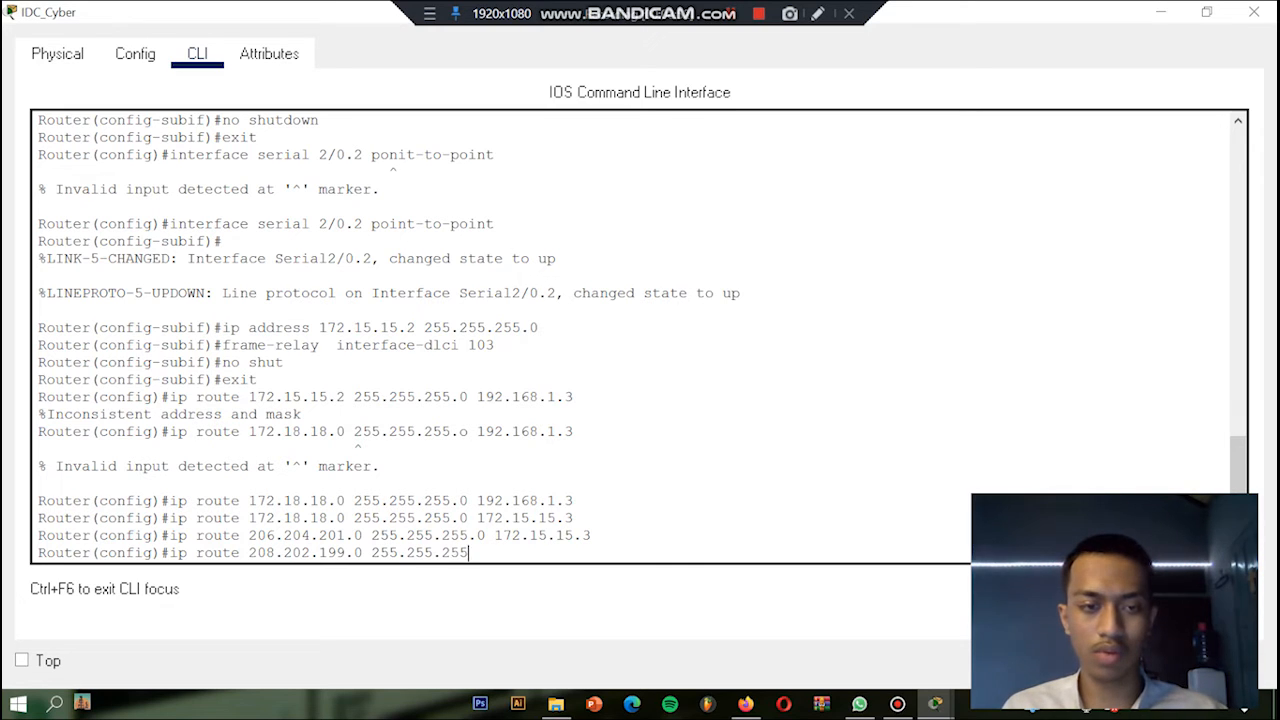
{"action": "type", "text": ".0"}
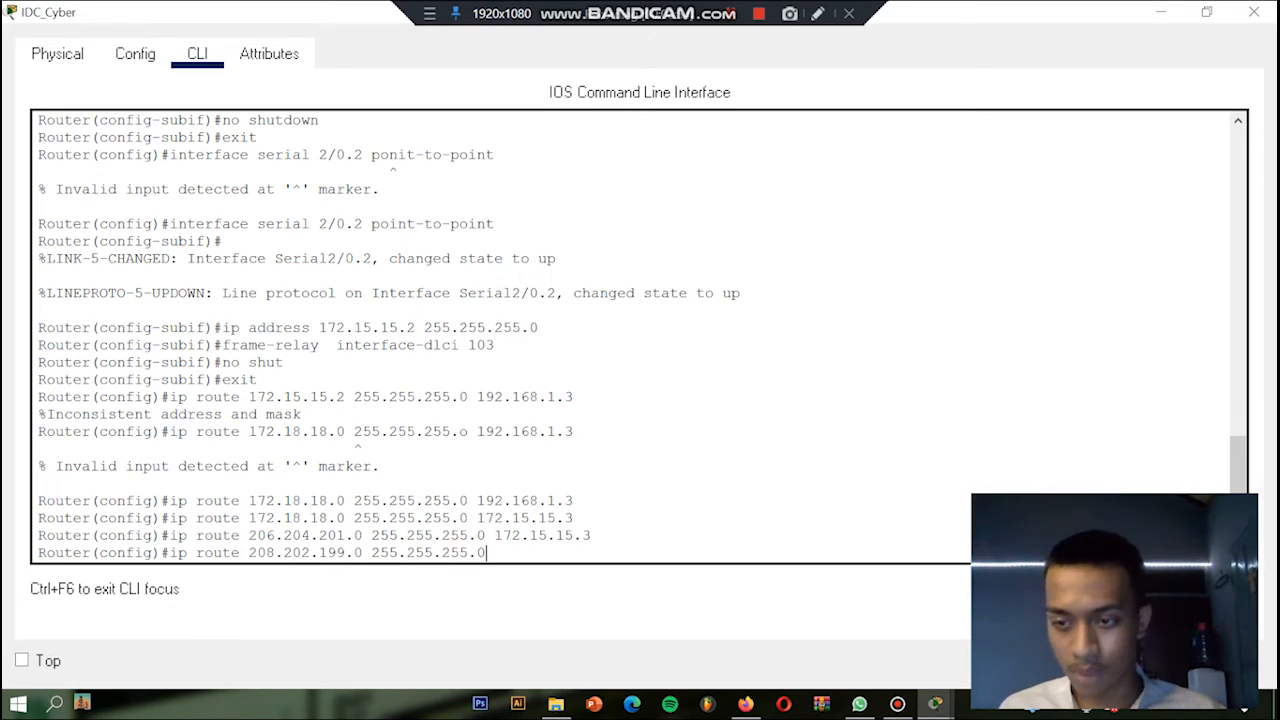
{"action": "type", "text": "18"}
{"action": "type", "text": "92"}
{"action": "type", "text": ".168"}
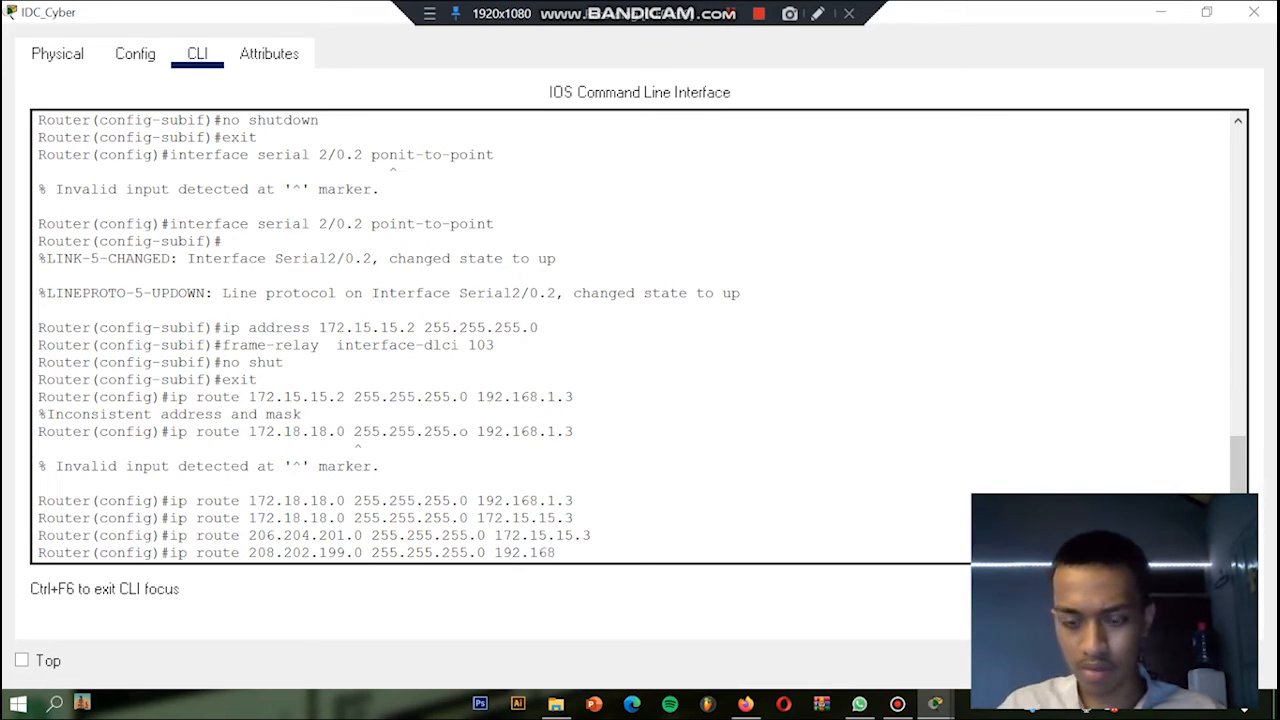
{"action": "type", "text": "."}
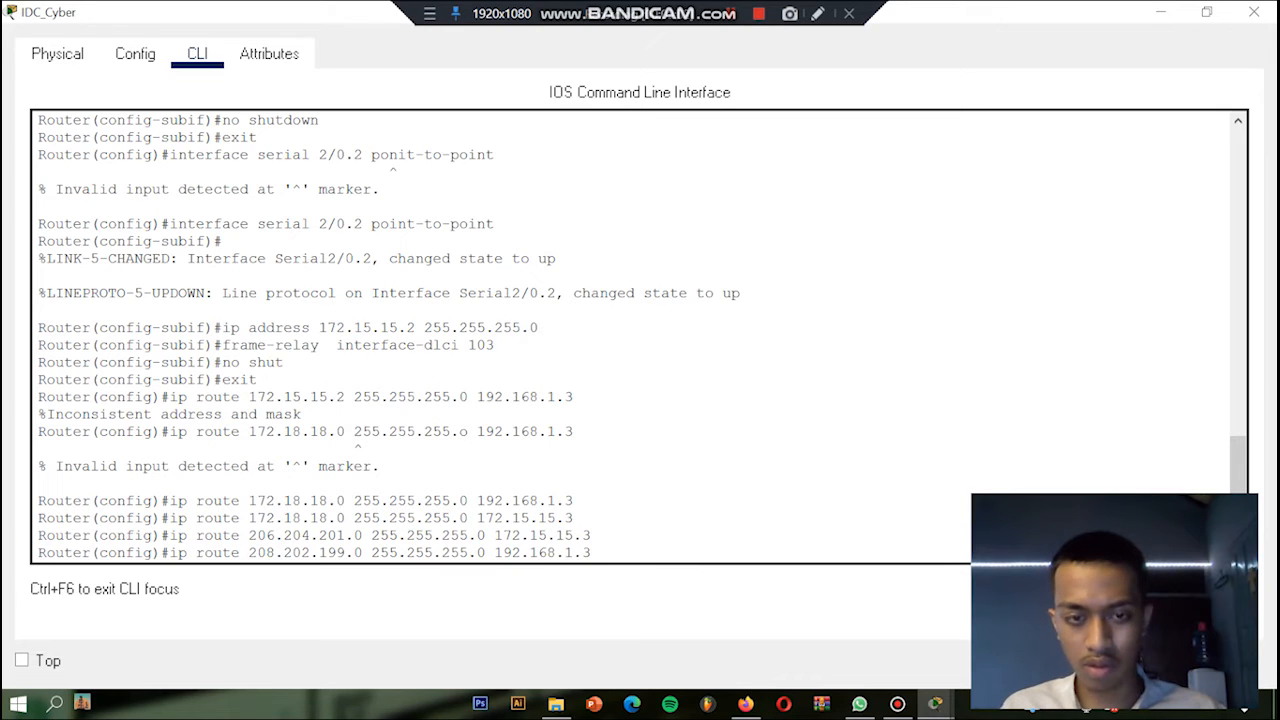
{"action": "type", "text": "1.3"}
{"action": "key", "text": "Return"}
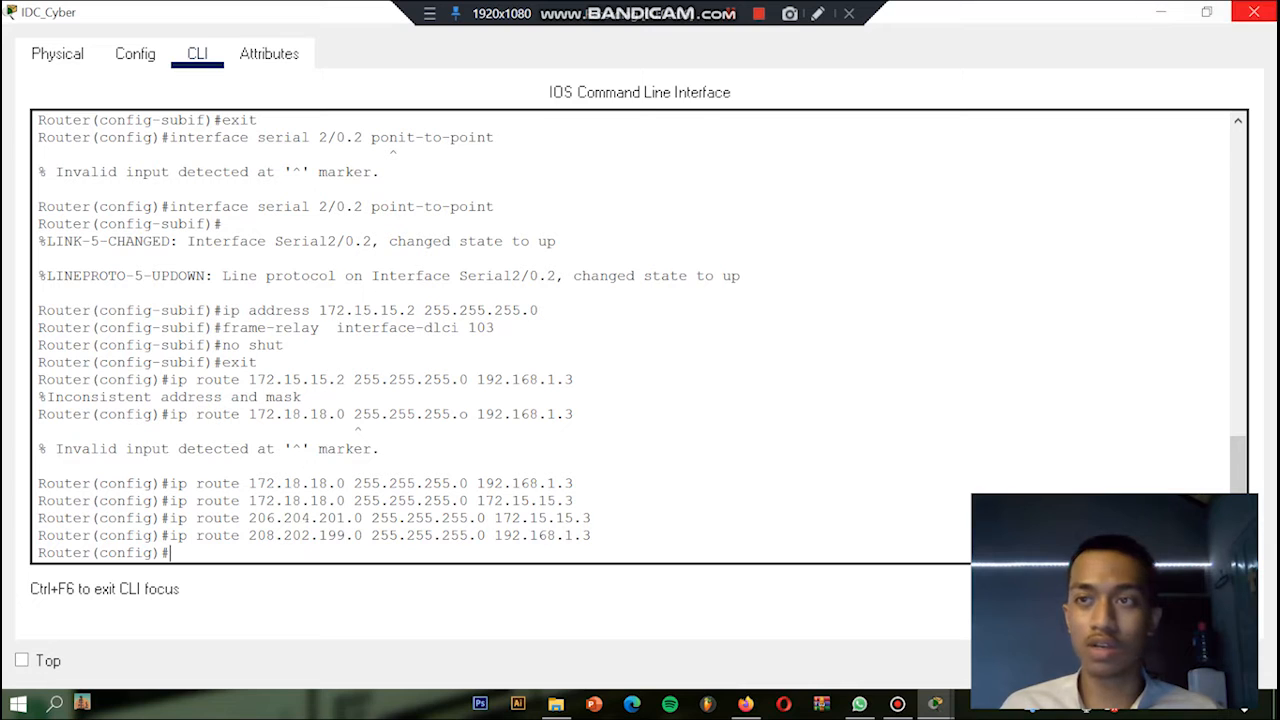
Step: Close the IDC_Cyber router's configuration window and return to the network topology
{"action": "left_click", "coordinate": [135, 53]}
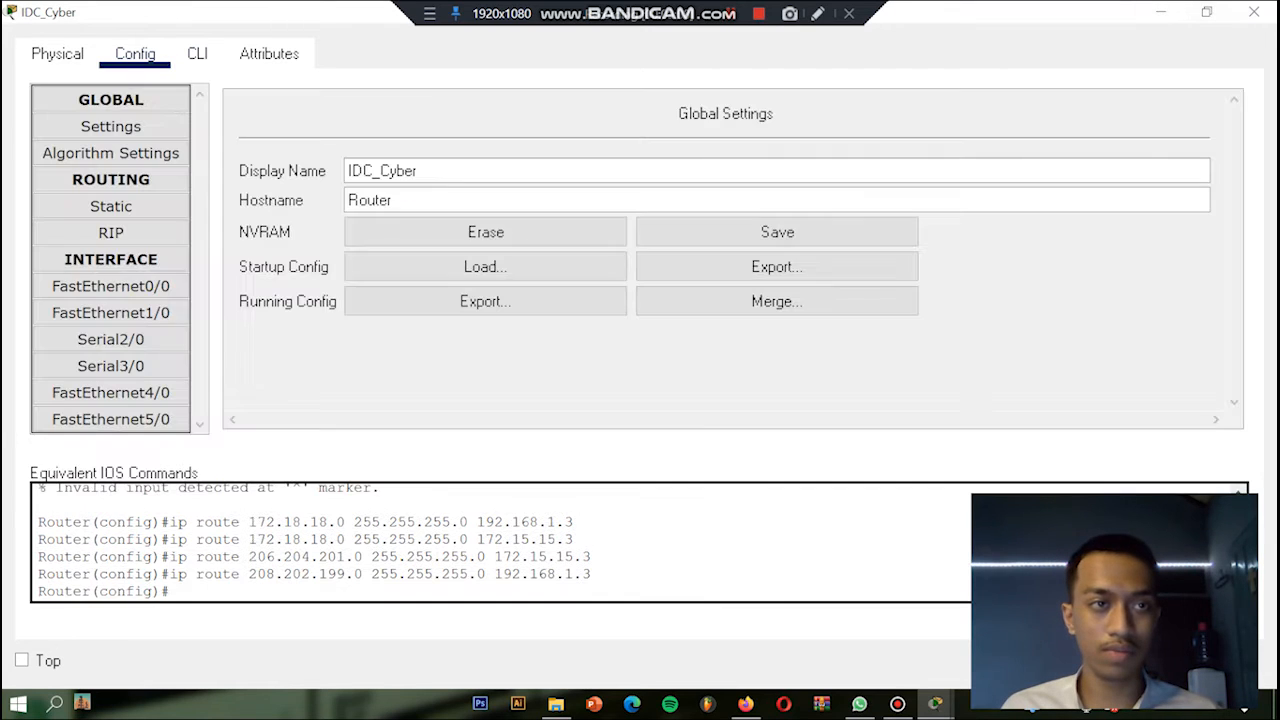
{"action": "left_click", "coordinate": [1254, 12]}
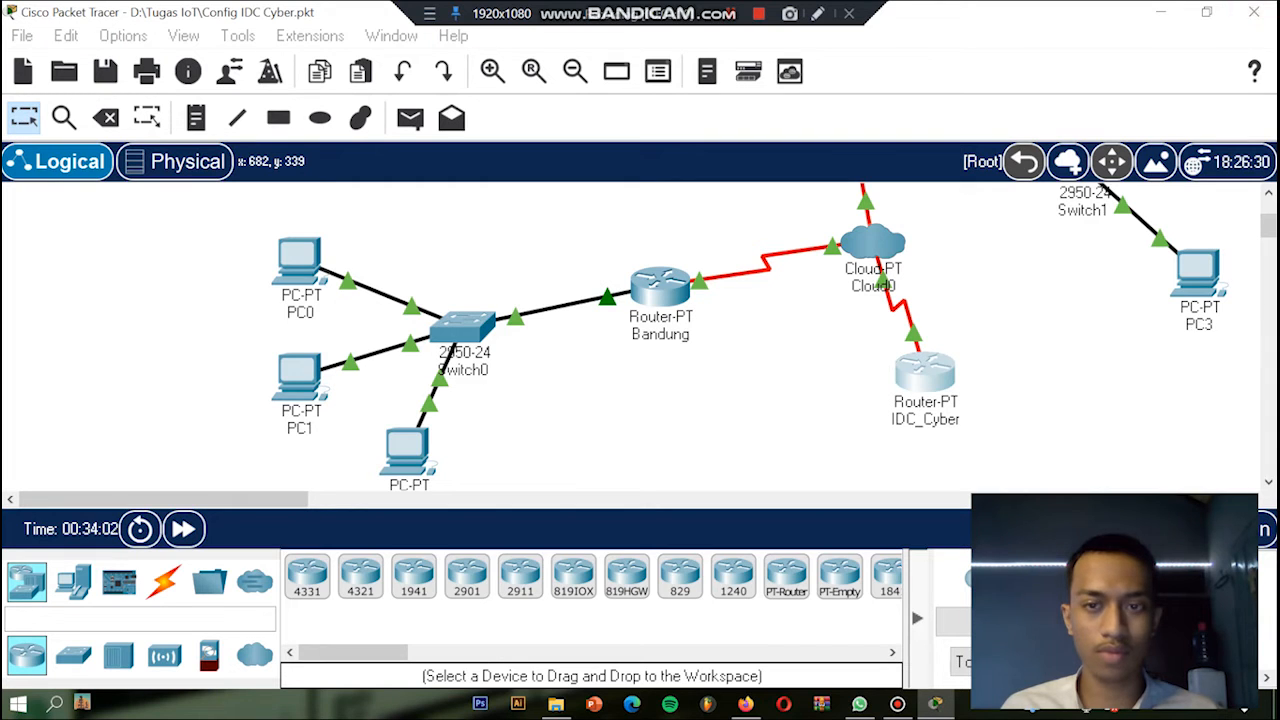
{"action": "scroll", "coordinate": [408, 345], "scroll_direction": "up", "scroll_amount": 1}
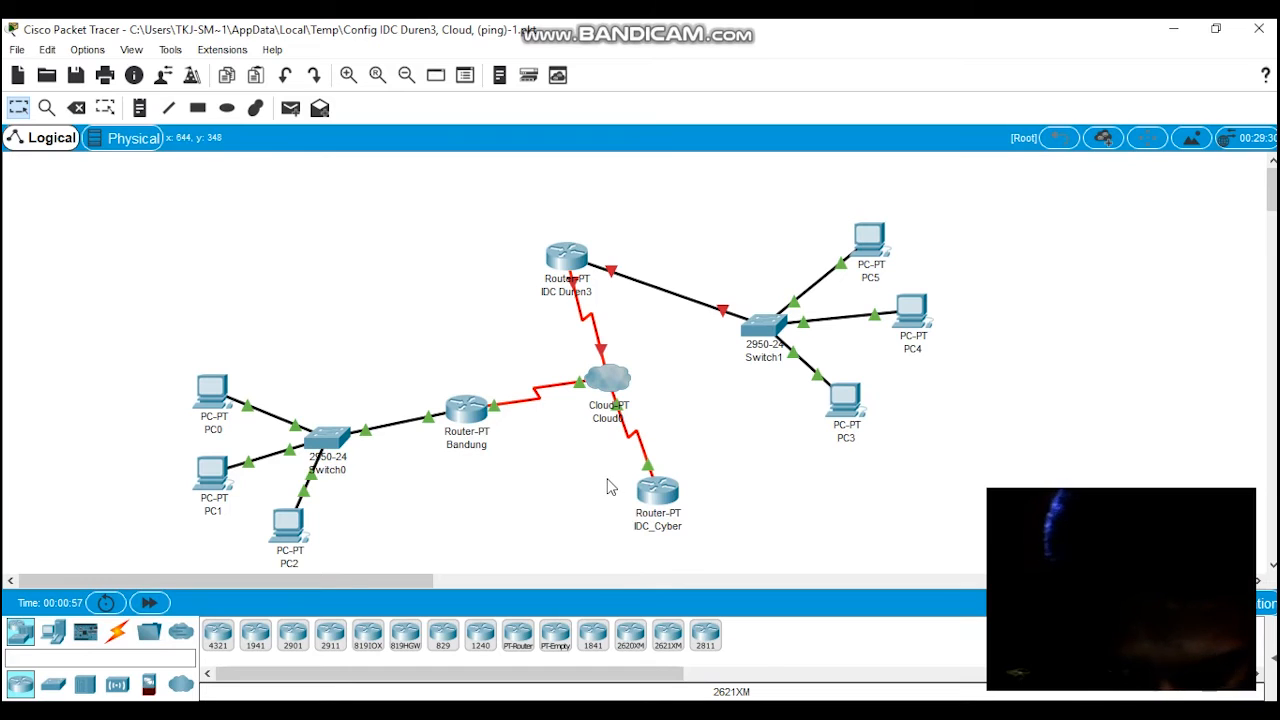
Step: Open the command line of router IDC Duren3 and enter global configuration mode
{"action": "left_click", "coordinate": [567, 258]}
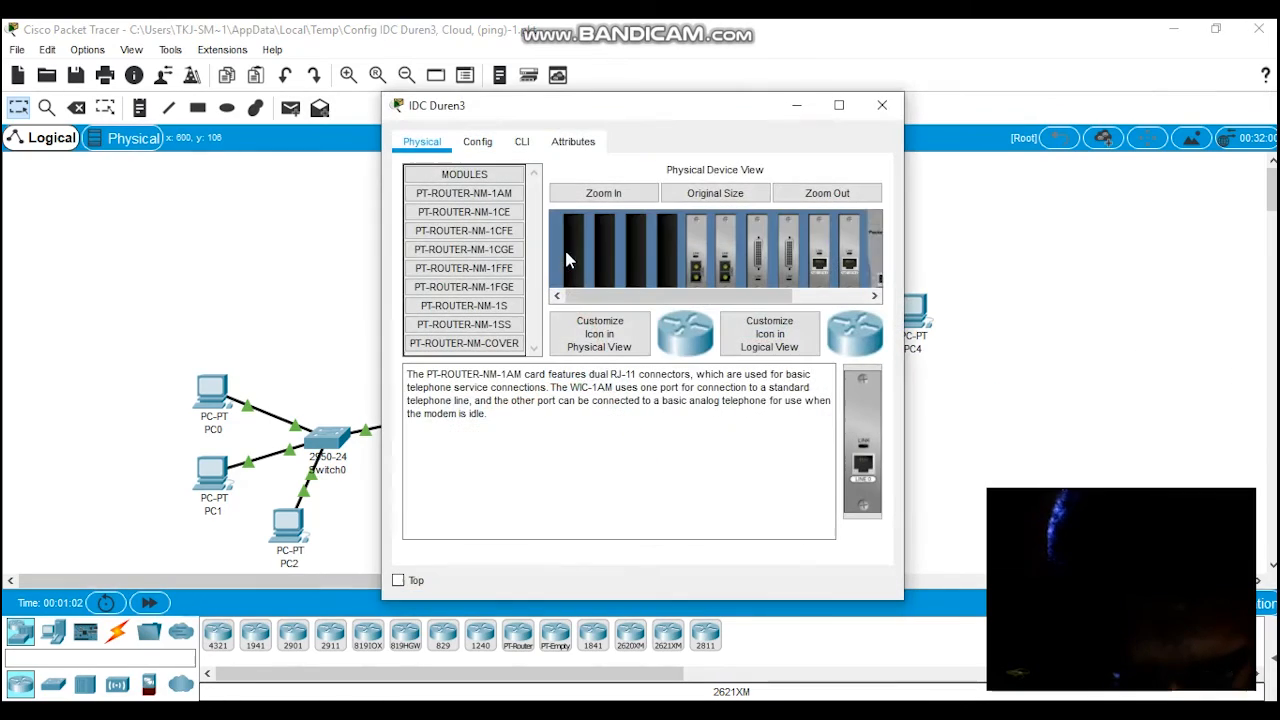
{"action": "left_click_drag", "start_coordinate": [672, 106], "coordinate": [997, 109]}
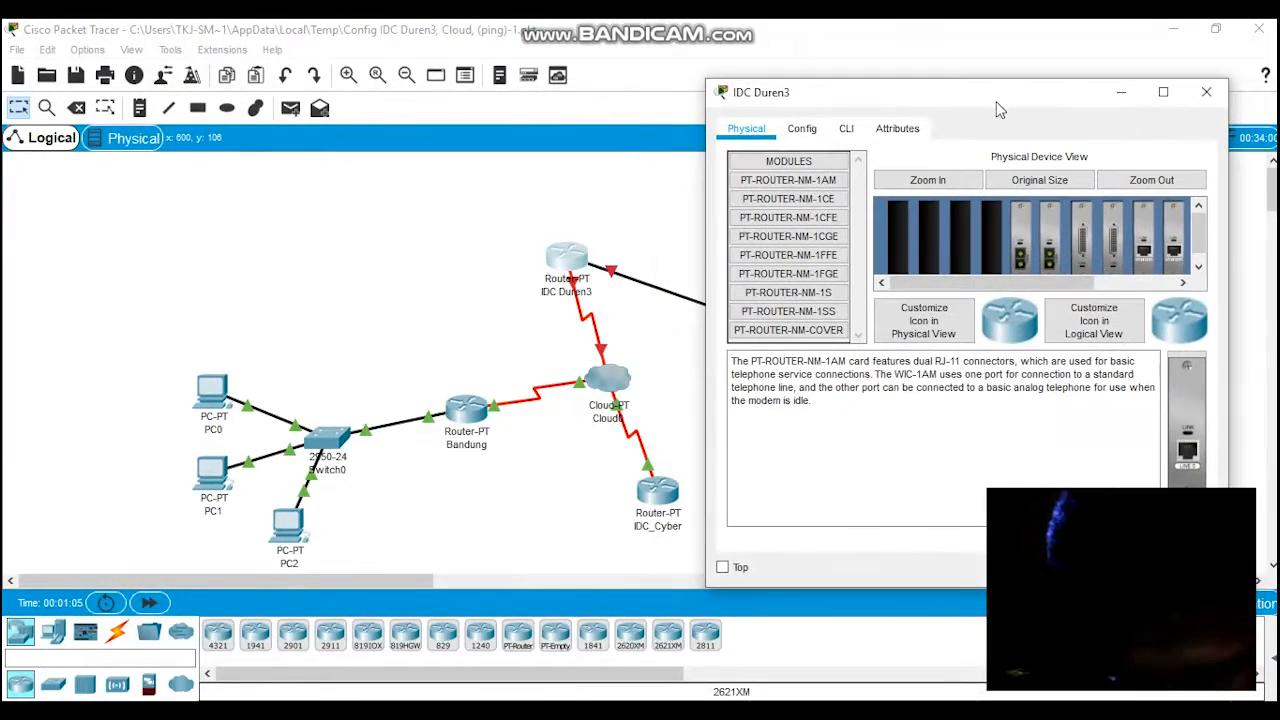
{"action": "left_click", "coordinate": [848, 138]}
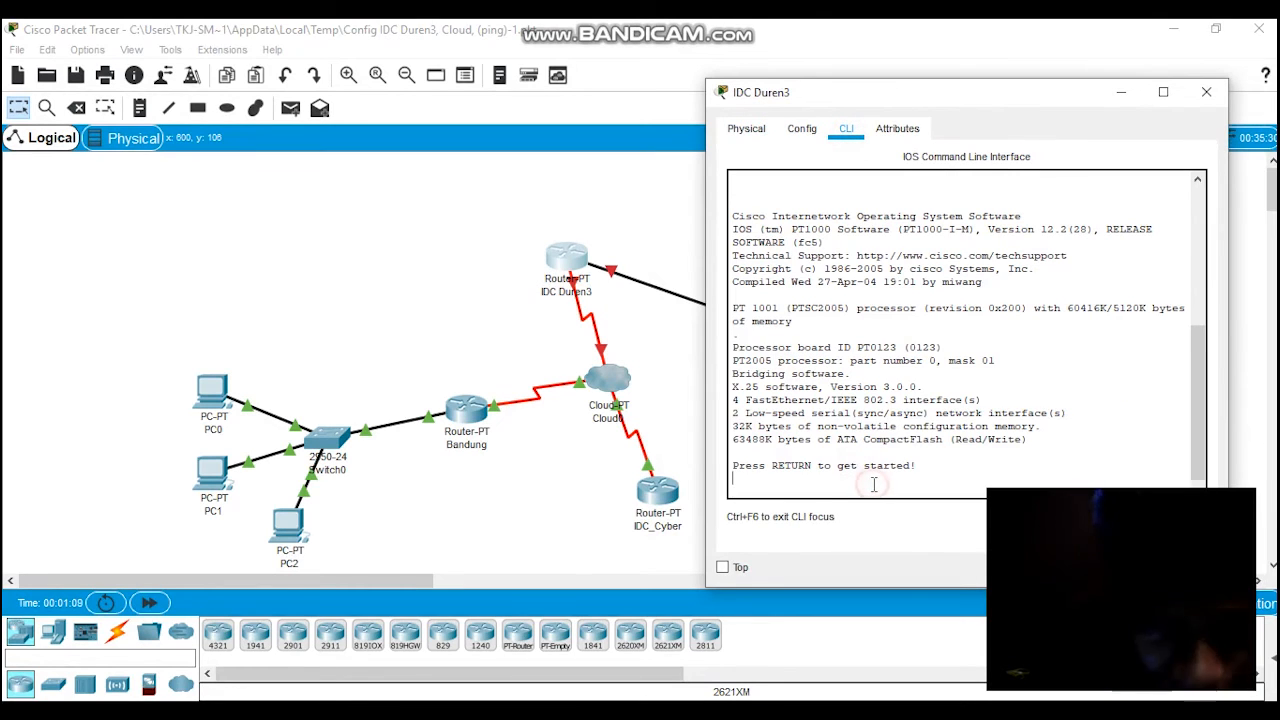
{"action": "key", "text": "Return"}
{"action": "key", "text": "Return"}
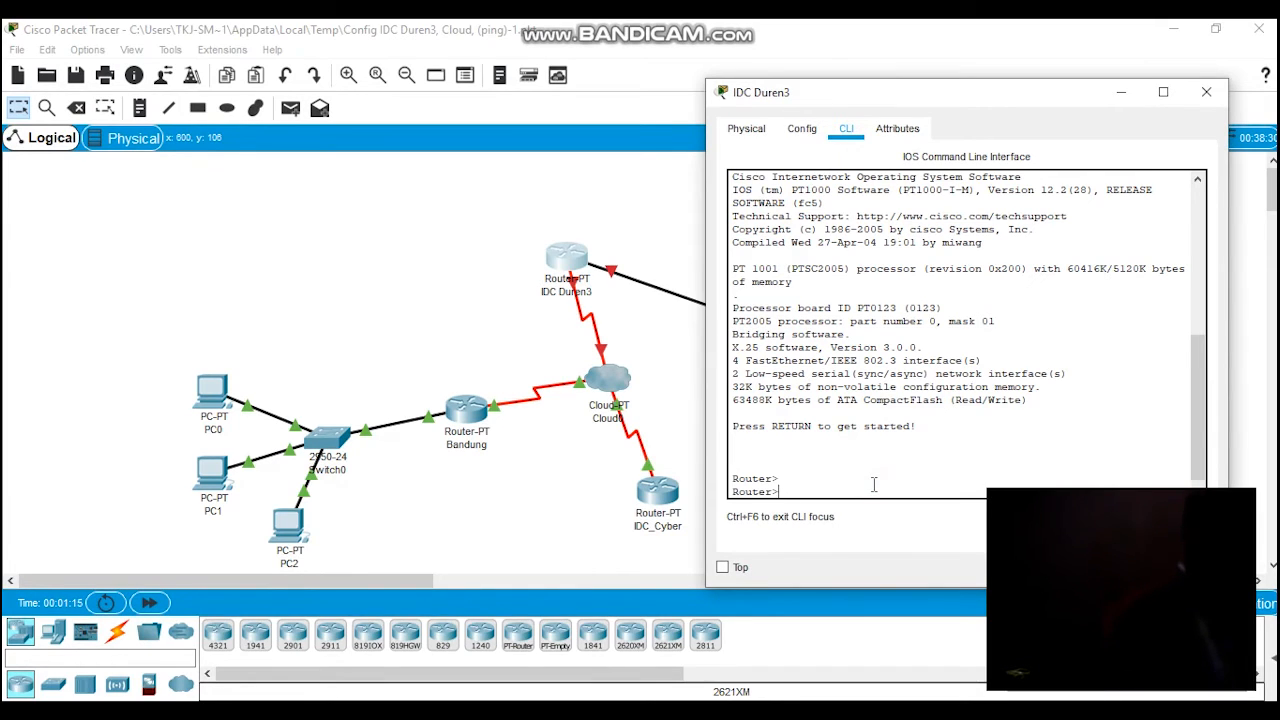
{"action": "type", "text": "en"}
{"action": "key", "text": "Return"}
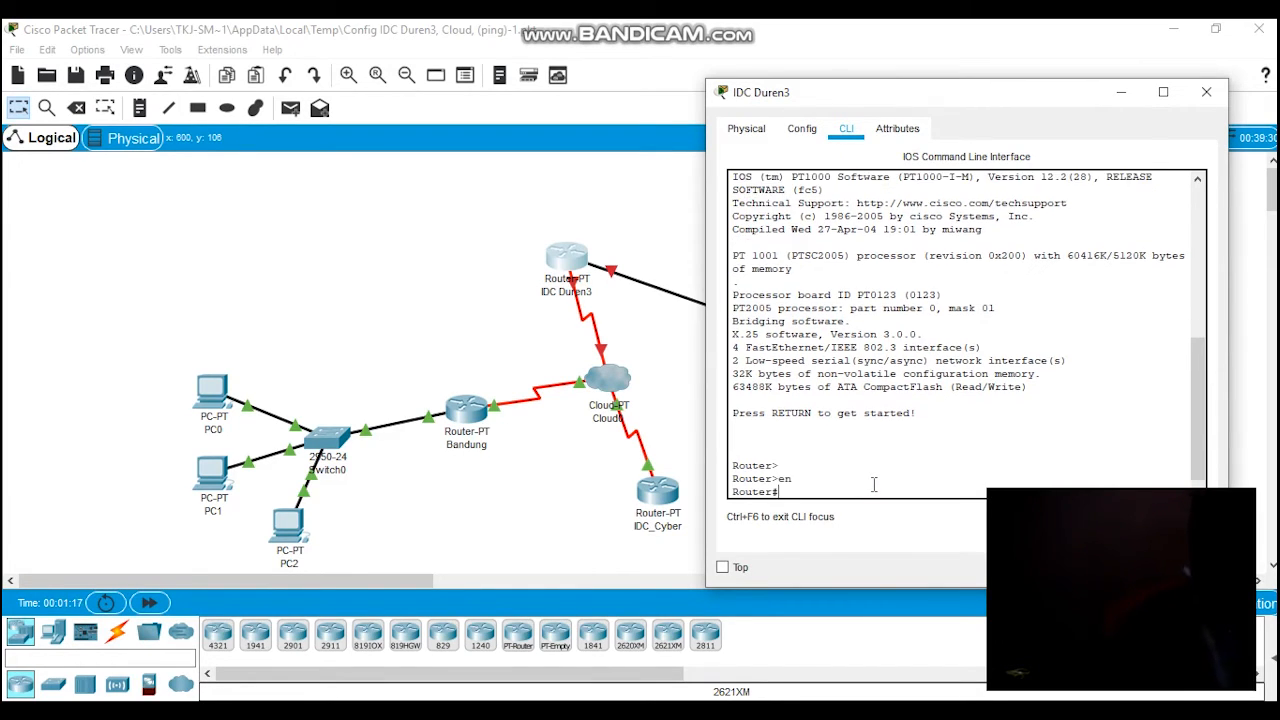
{"action": "type", "text": "conf "}
{"action": "type", "text": "t"}
{"action": "key", "text": "Return"}
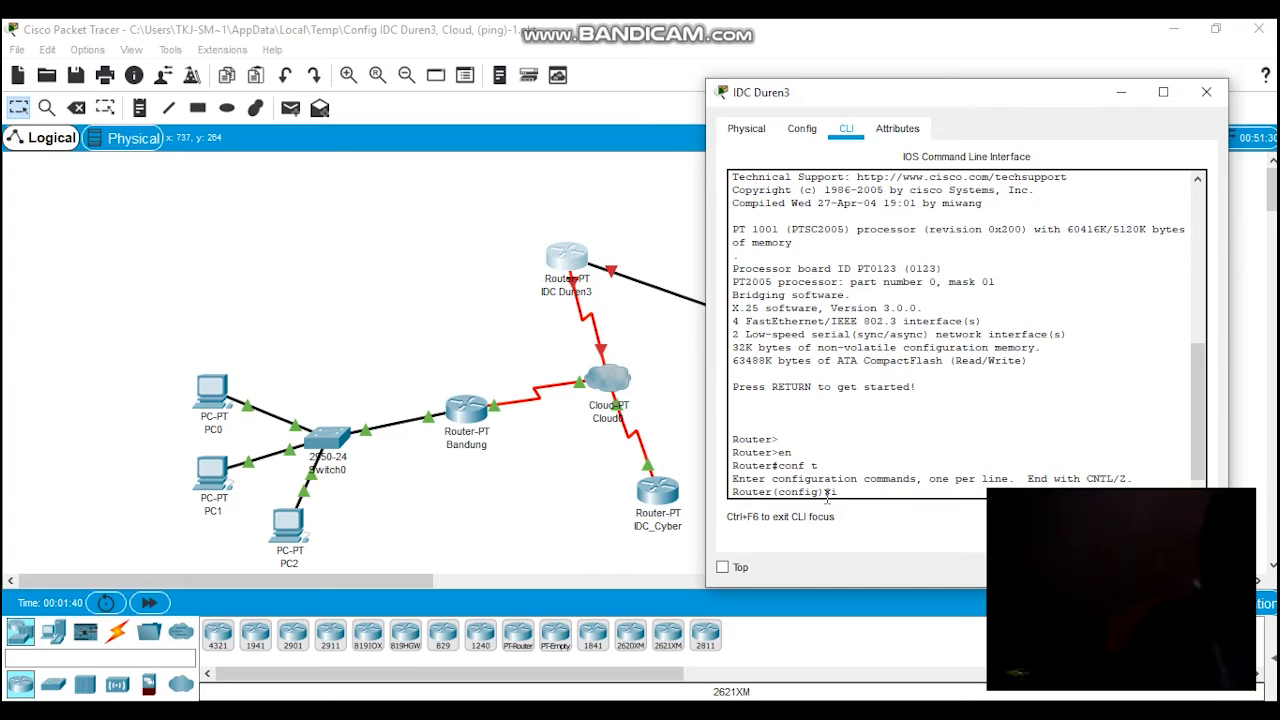
Step: Enter interface s2/0 on IDC Duren3 and set its clock rate to 9600
{"action": "type", "text": "s2/0"}
{"action": "key", "text": "Return"}
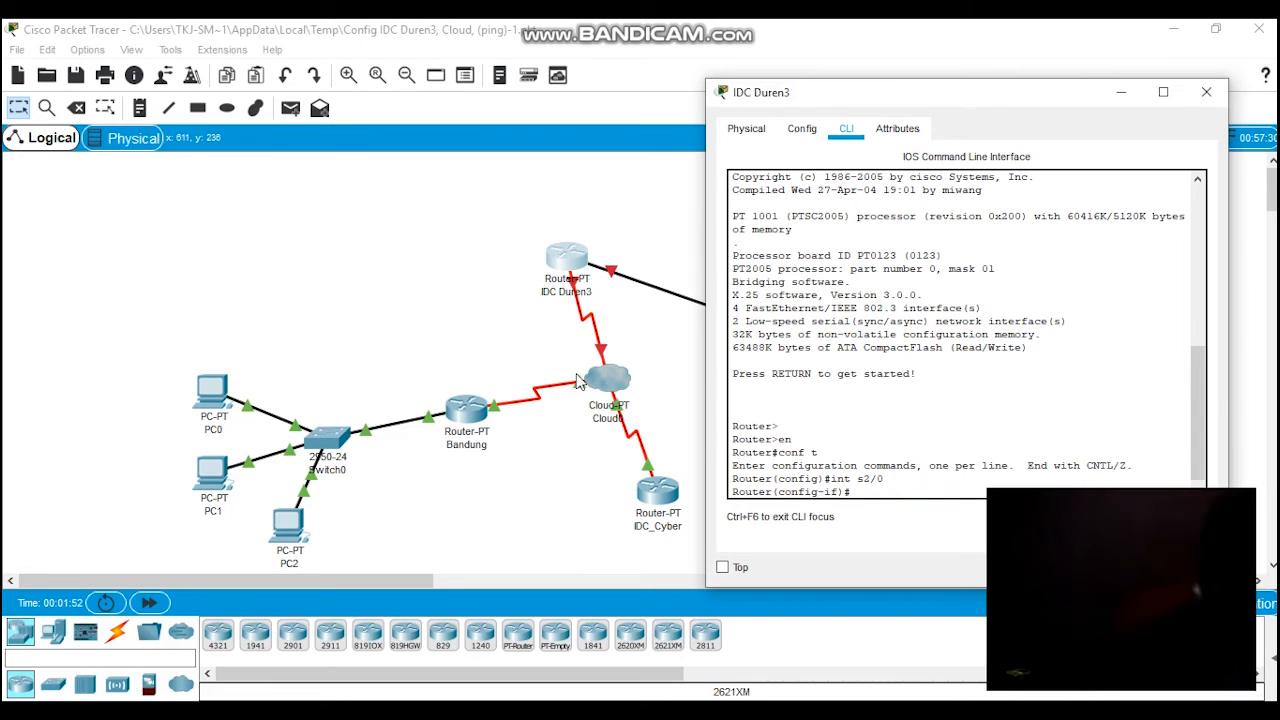
{"action": "type", "text": "clock rate"}
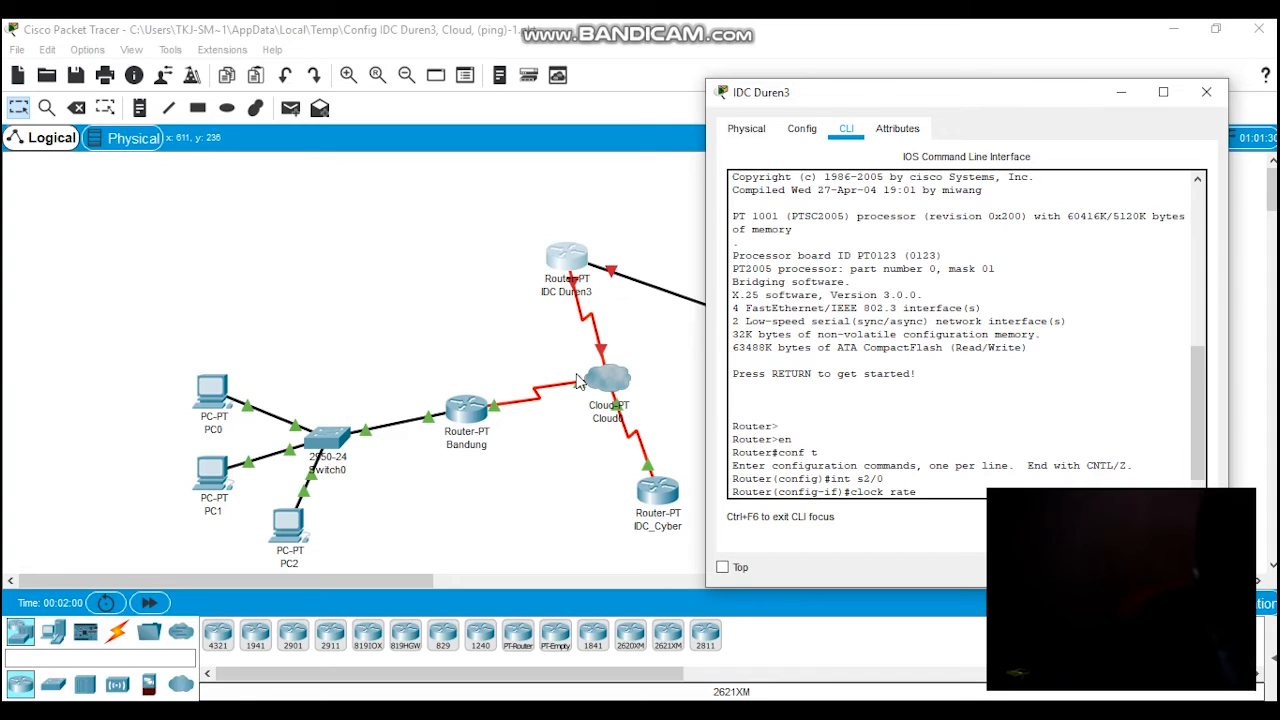
{"action": "type", "text": " 9600"}
{"action": "key", "text": "Return"}
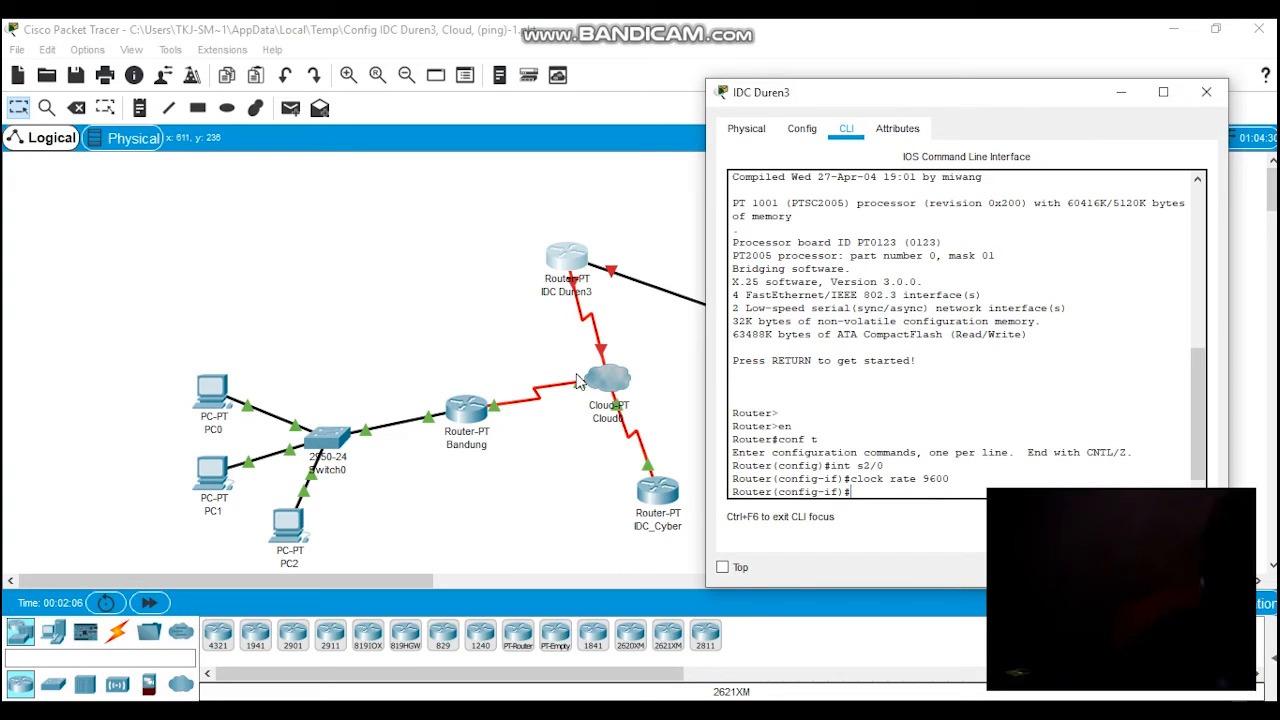
Step: Set the encapsulation of IDC Duren3's serial interface s2/0 to frame-relay
{"action": "type", "text": "enc"}
{"action": "key", "text": "Tab"}
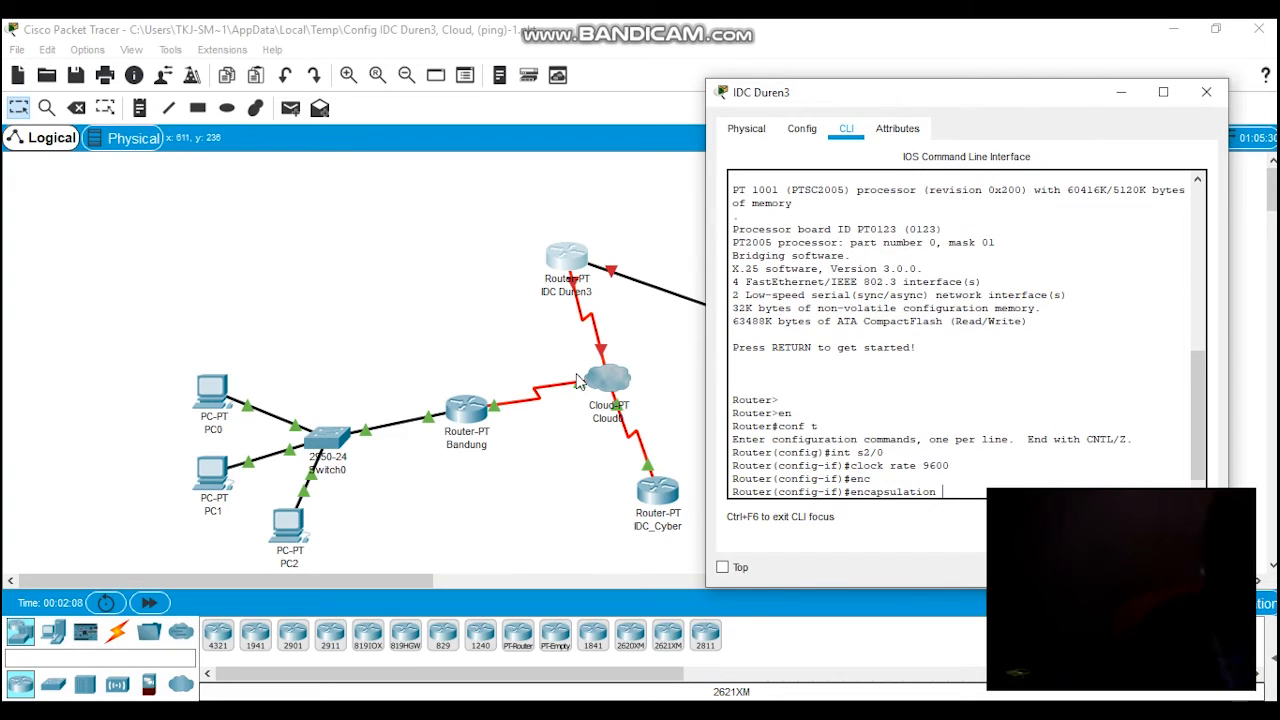
{"action": "type", "text": "fra"}
{"action": "key", "text": "Tab"}
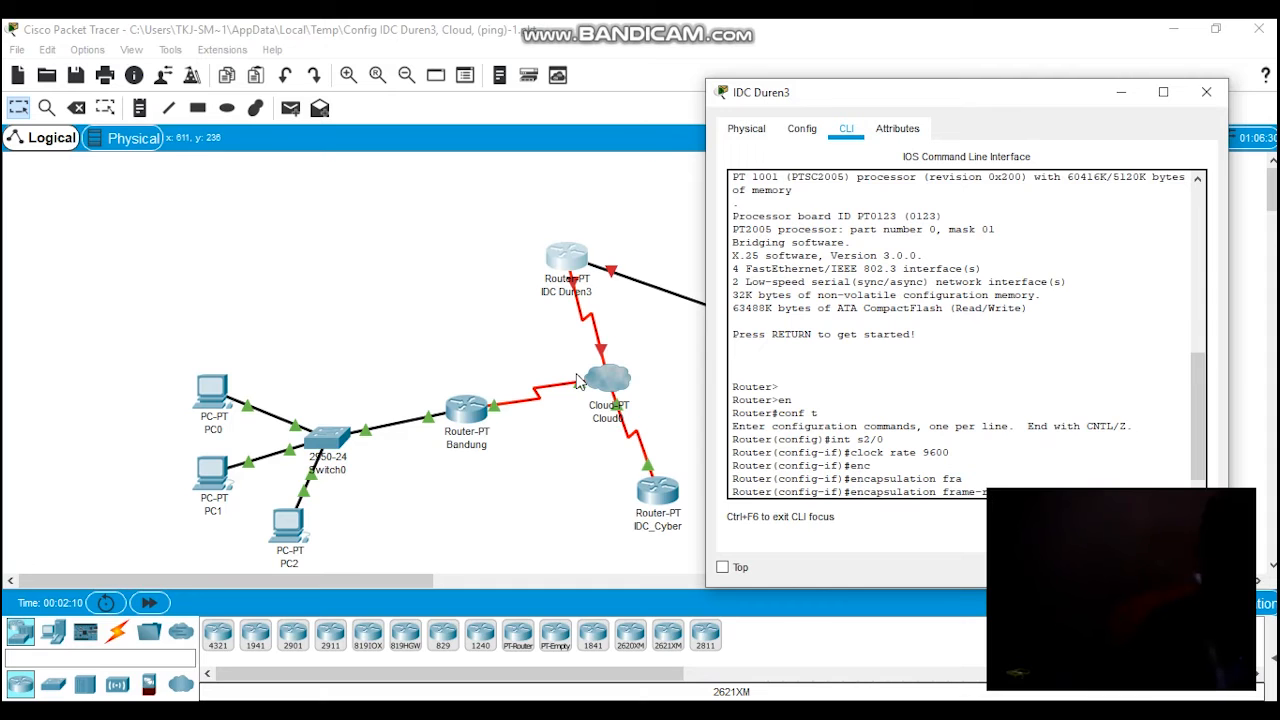
{"action": "left_click_drag", "start_coordinate": [889, 97], "coordinate": [207, 104]}
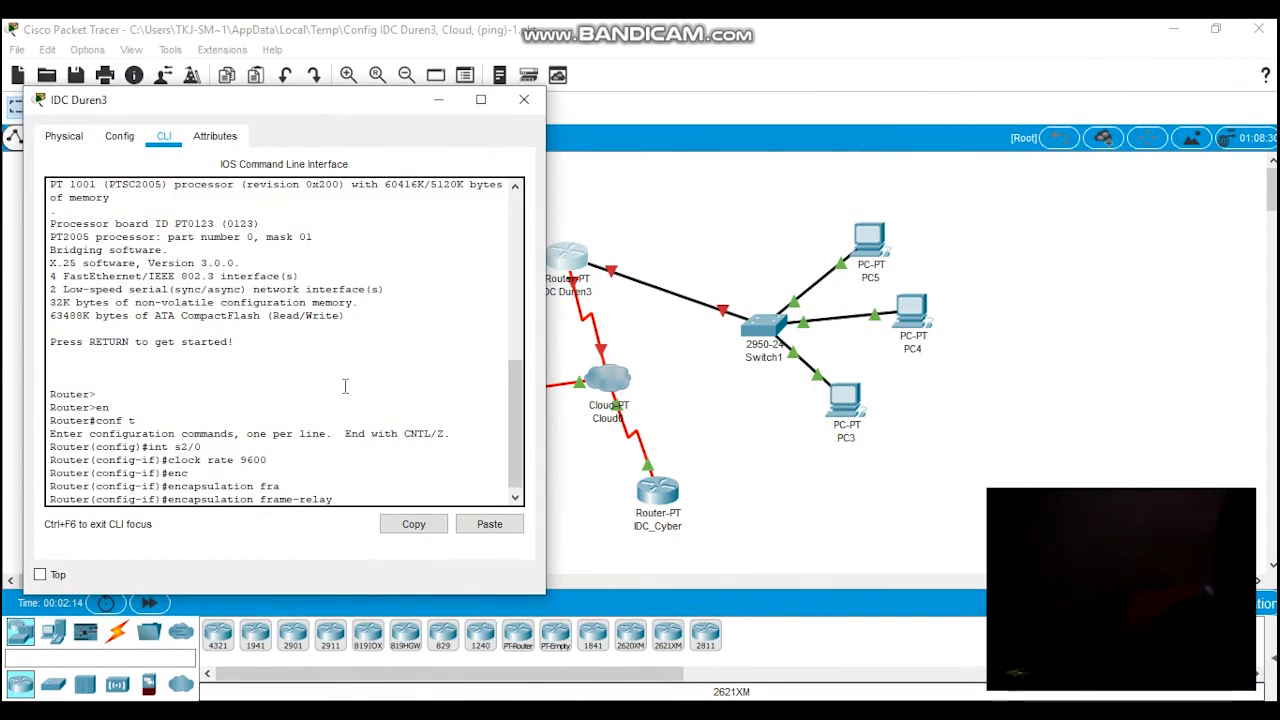
{"action": "key", "text": "Return"}
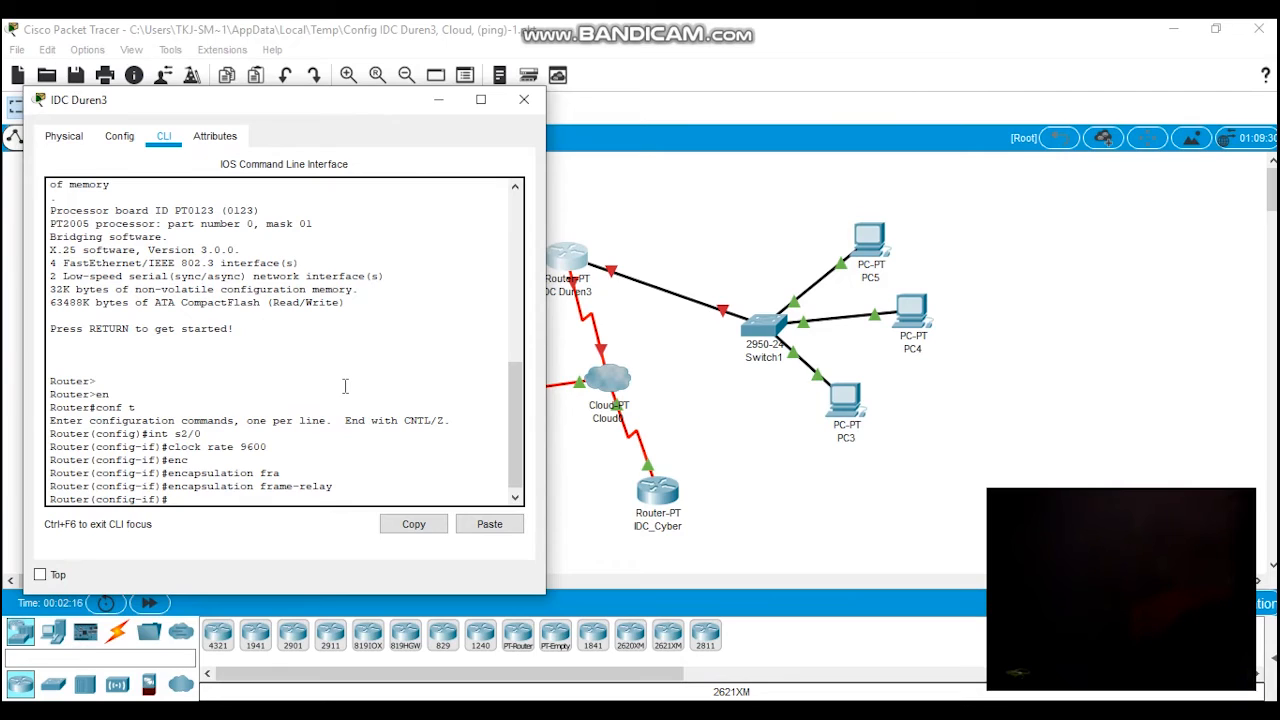
Step: Set the Frame Relay LMI type of IDC Duren3's serial interface s2/0 to cisco
{"action": "type", "text": "fr"}
{"action": "key", "text": "Tab"}
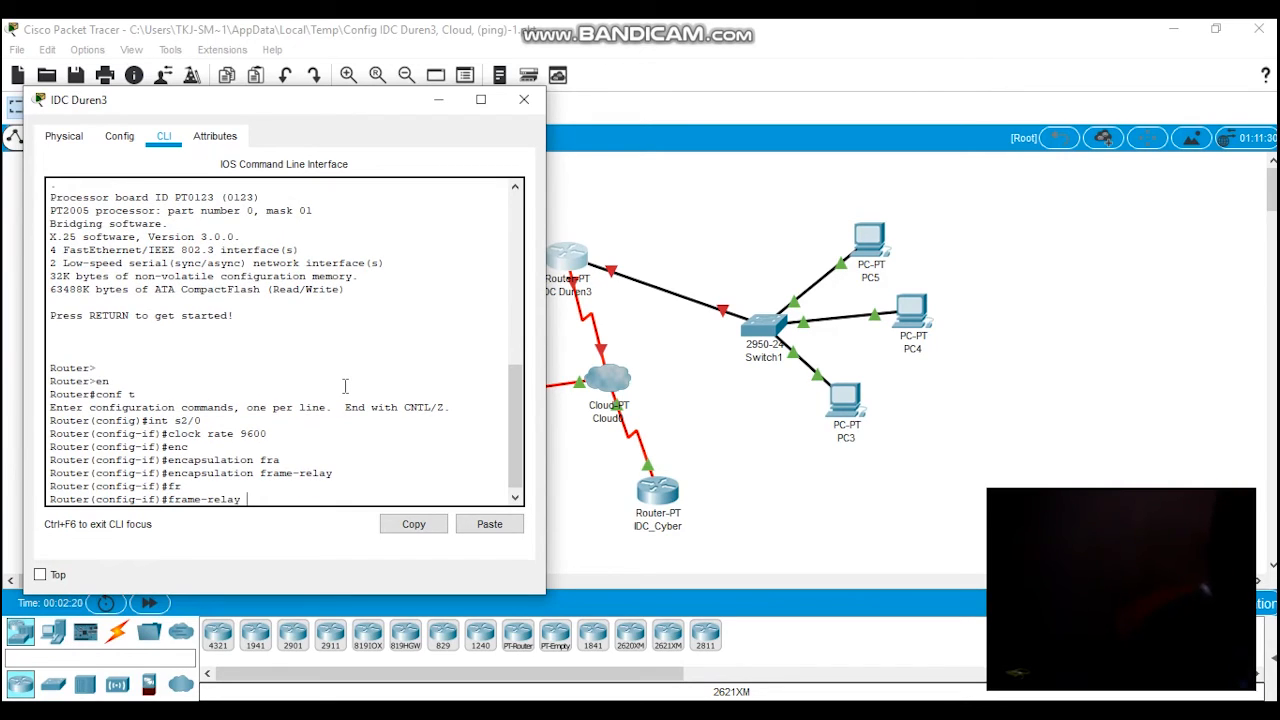
{"action": "type", "text": "lm"}
{"action": "key", "text": "Tab"}
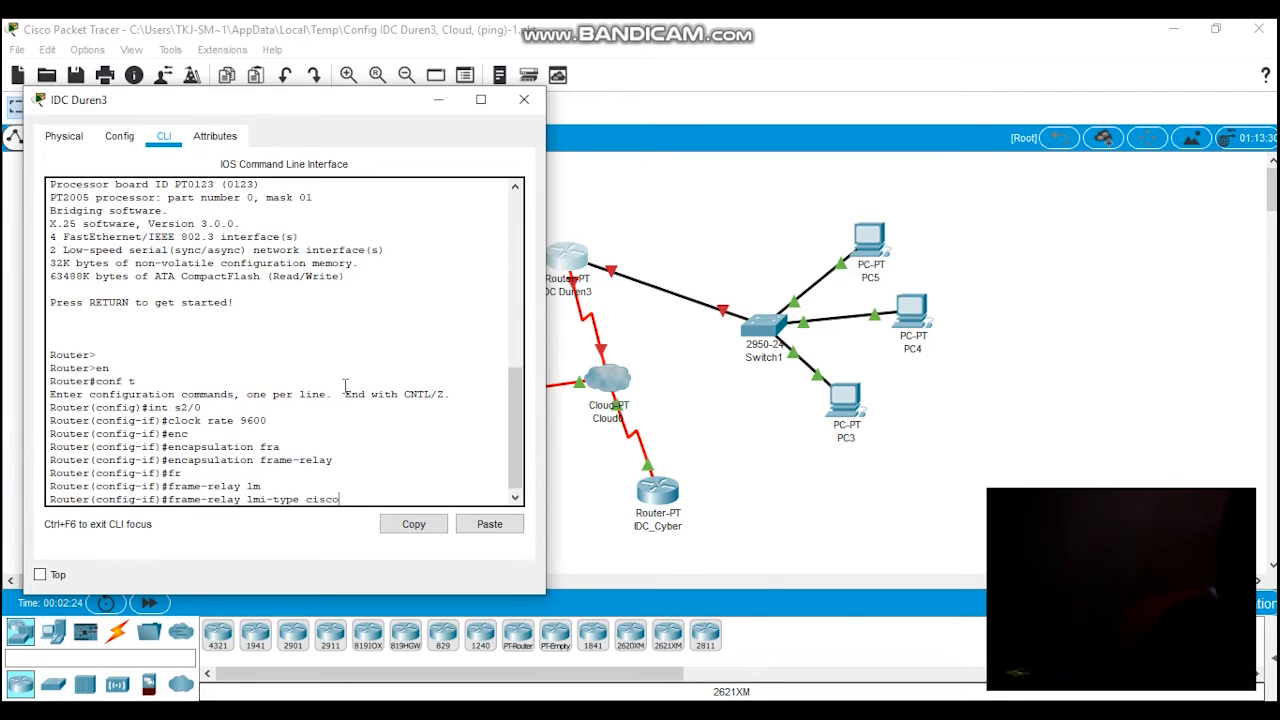
{"action": "type", "text": "cisco"}
{"action": "key", "text": "Return"}
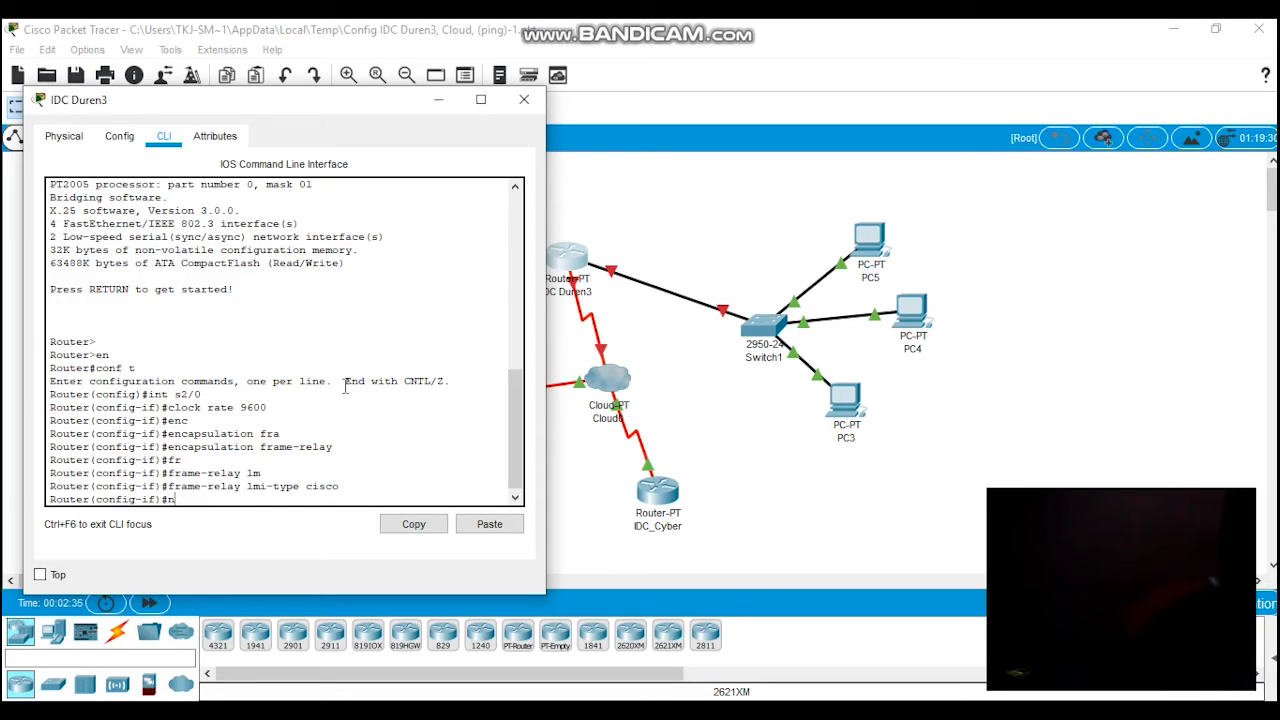
Step: Enable interface s2/0 with no shut and return to global configuration mode
{"action": "type", "text": "shut"}
{"action": "key", "text": "Return"}
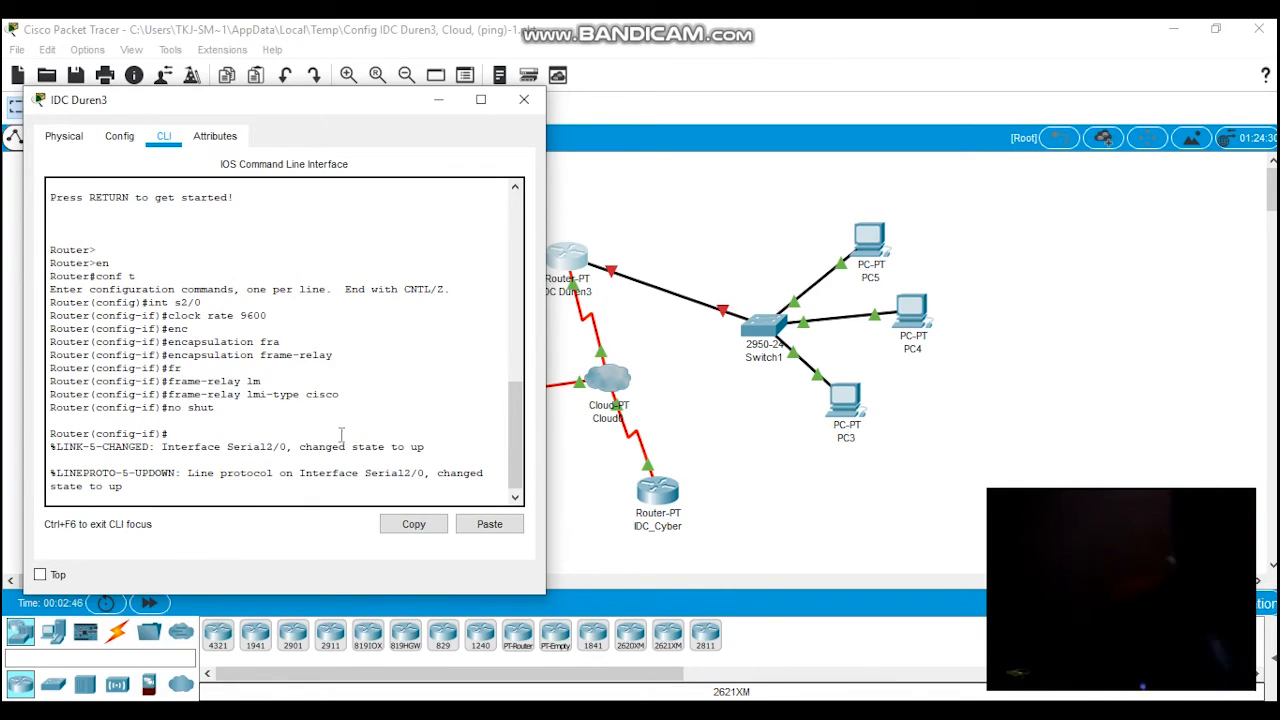
{"action": "key", "text": "Return"}
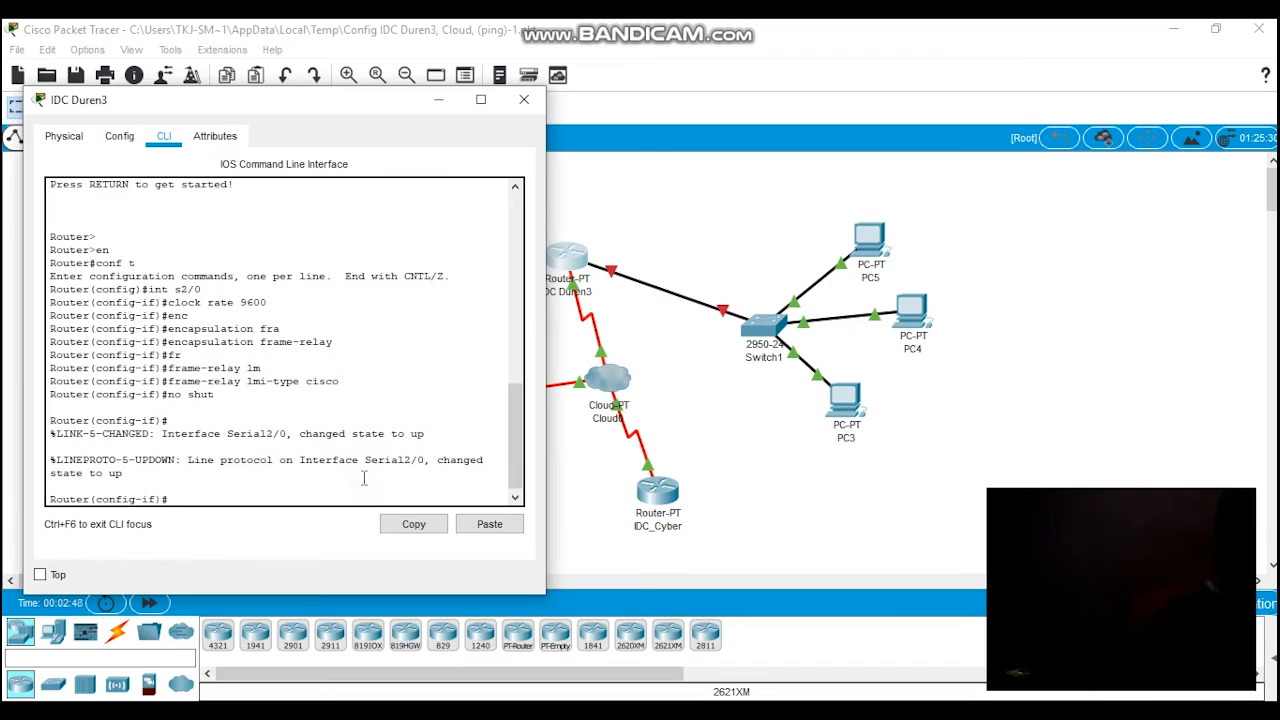
{"action": "type", "text": "exit"}
{"action": "key", "text": "Return"}
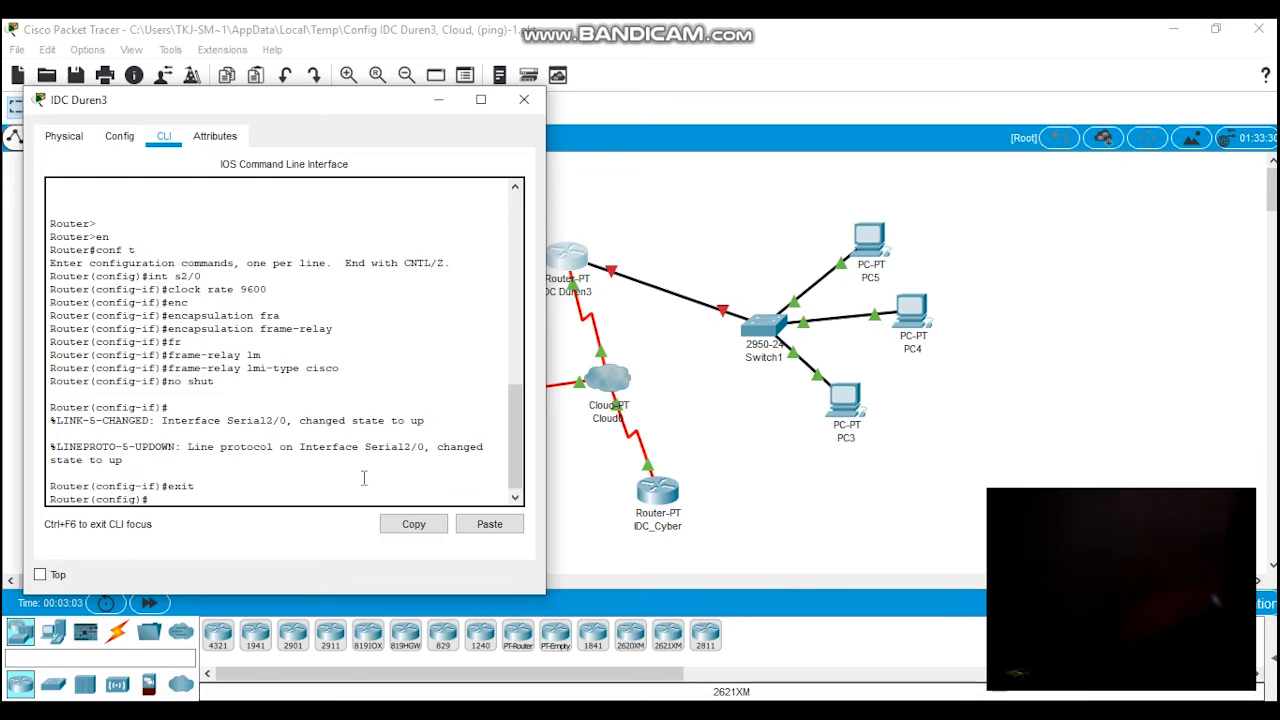
Step: Create the point-to-point subinterface s2/0.1 on IDC Duren3
{"action": "type", "text": "int s2/0.1"}
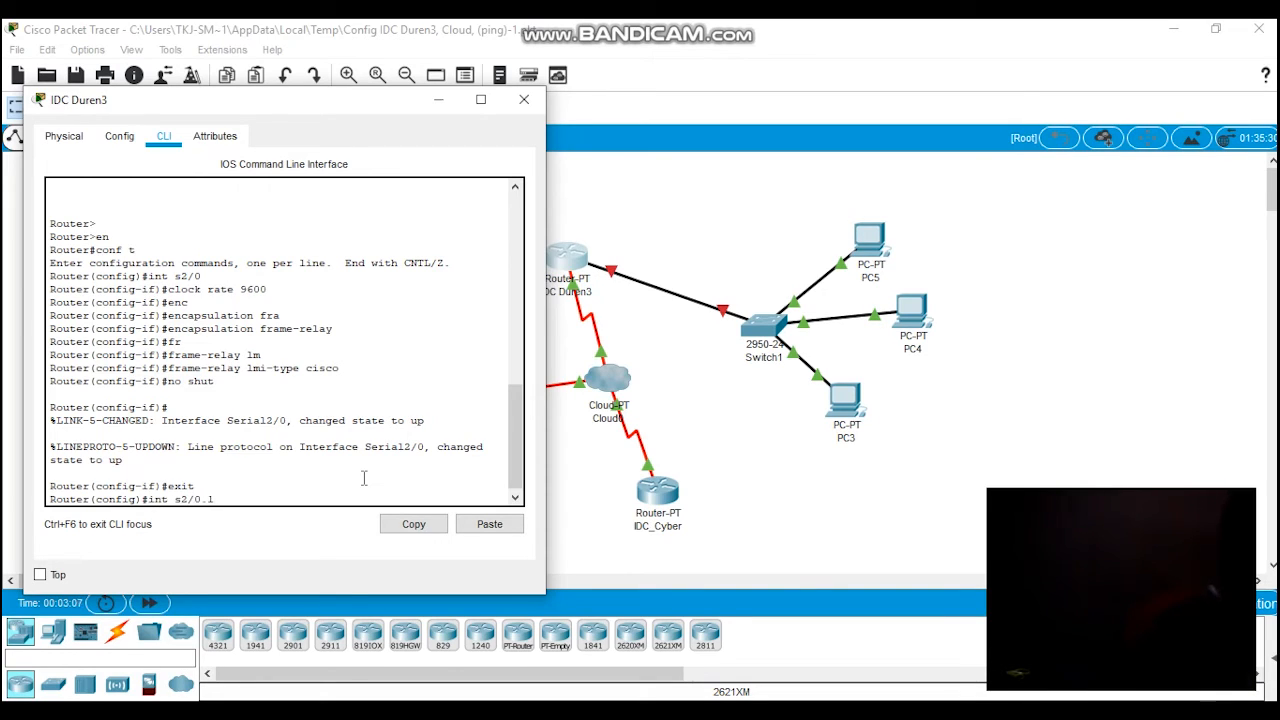
{"action": "type", "text": " po"}
{"action": "type", "text": "i"}
{"action": "type", "text": "nt"}
{"action": "key", "text": "Tab"}
{"action": "key", "text": "Return"}
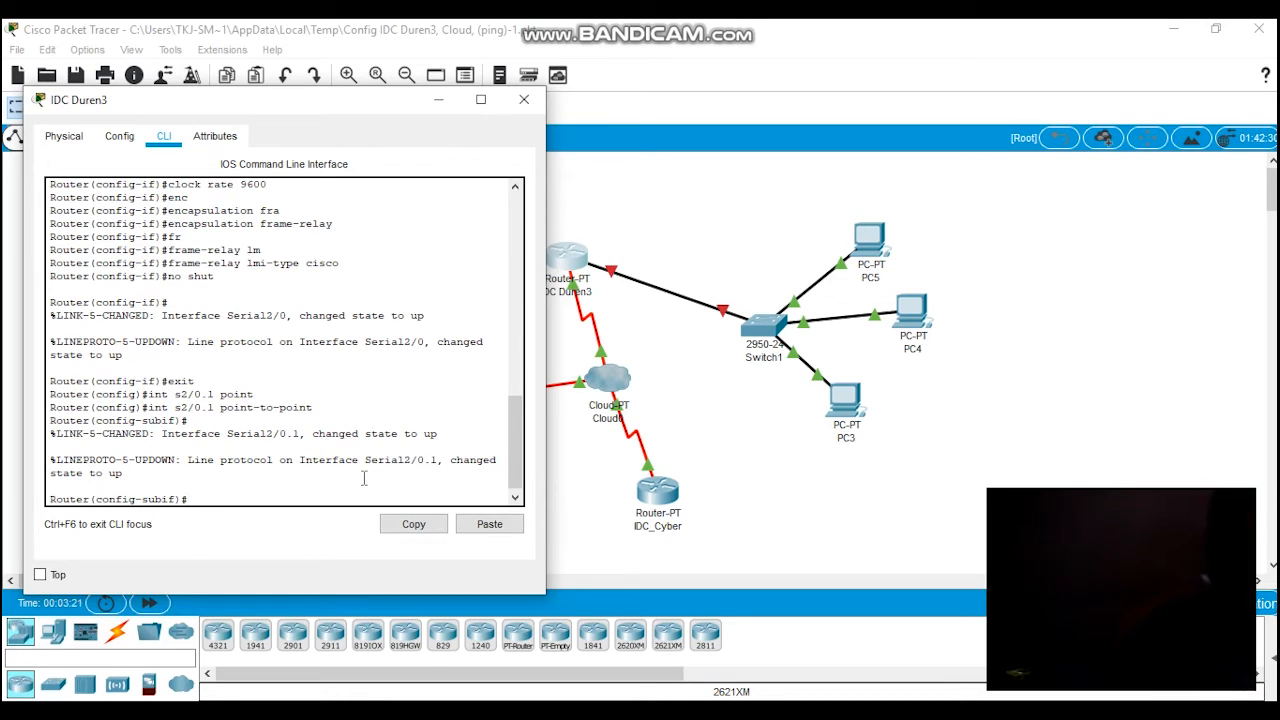
Step: Assign IP address 192.168.1.3 with subnet mask 255.255.255.0 to subinterface s2/0.1
{"action": "type", "text": "ip add"}
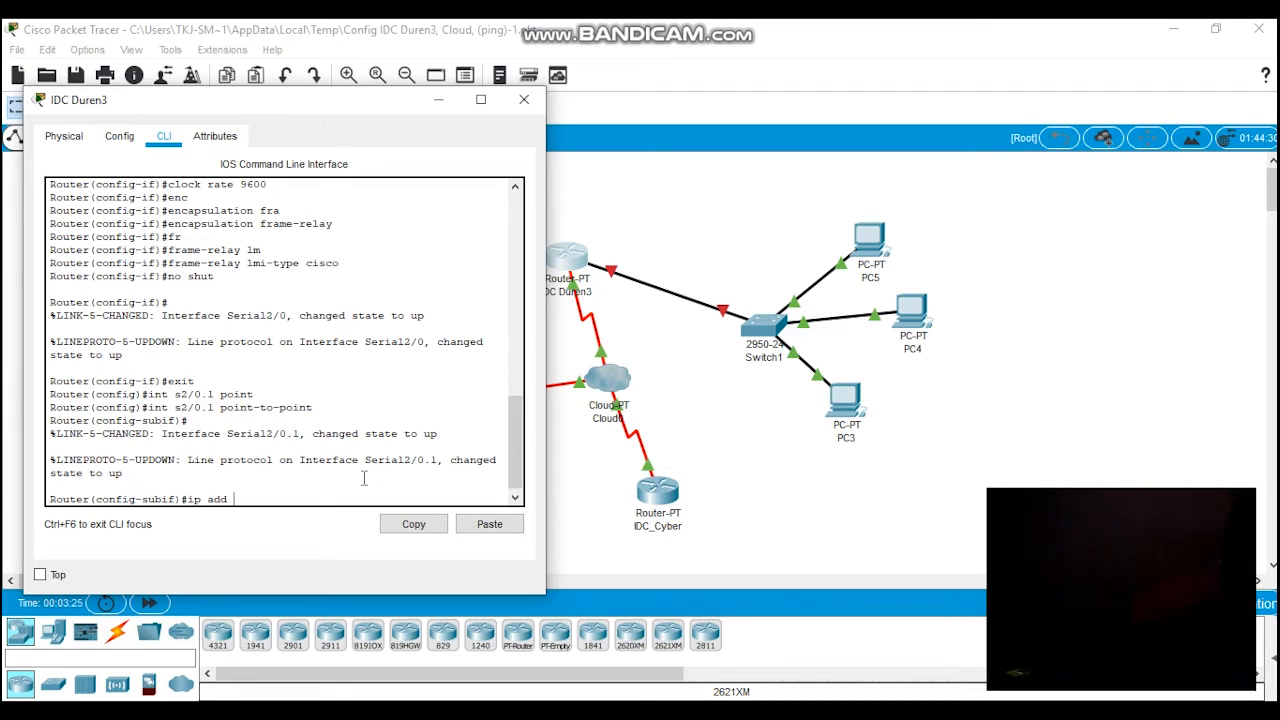
{"action": "type", "text": "19211"}
{"action": "type", "text": ".168."}
{"action": "type", "text": "1.3"}
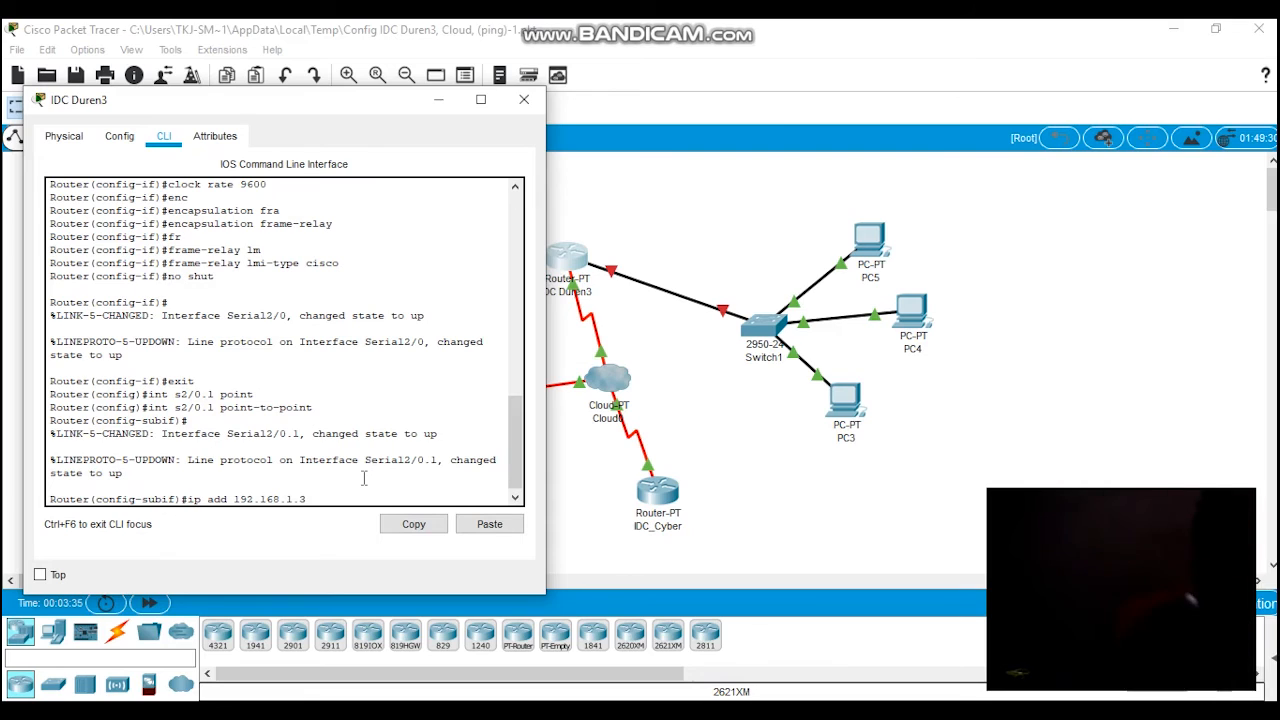
{"action": "type", "text": " 255."}
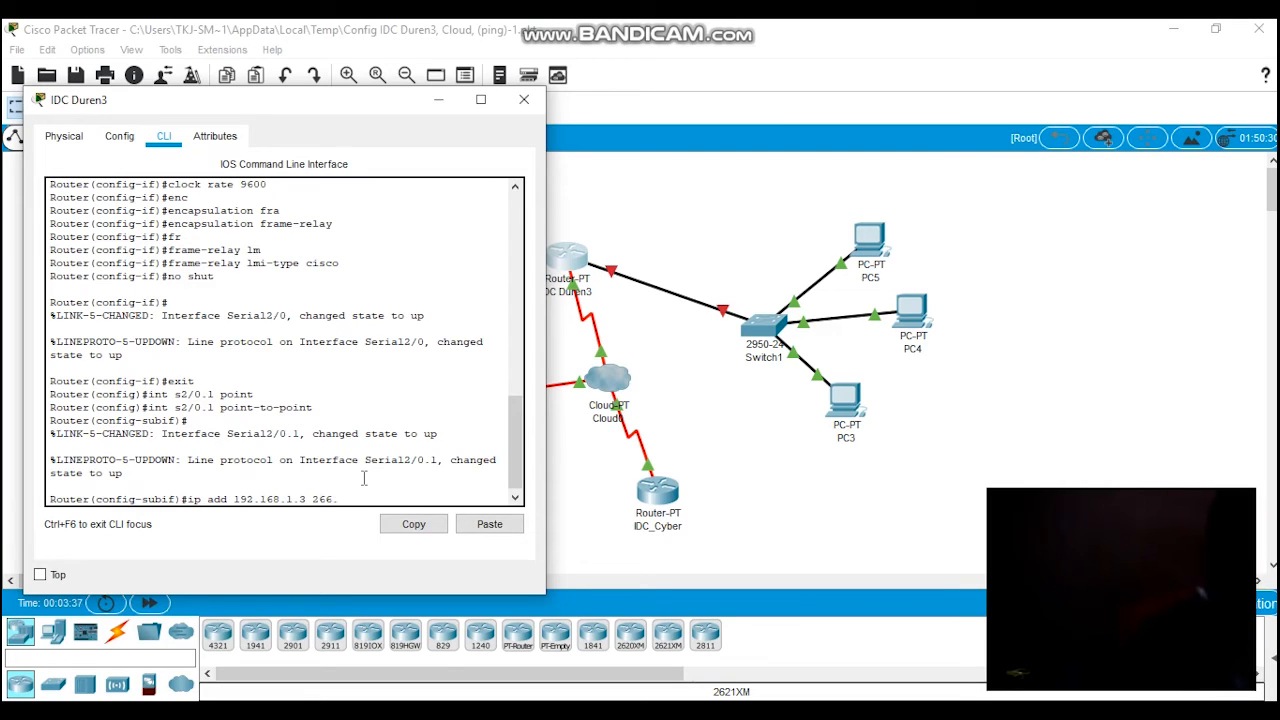
{"action": "type", "text": "255.255.0"}
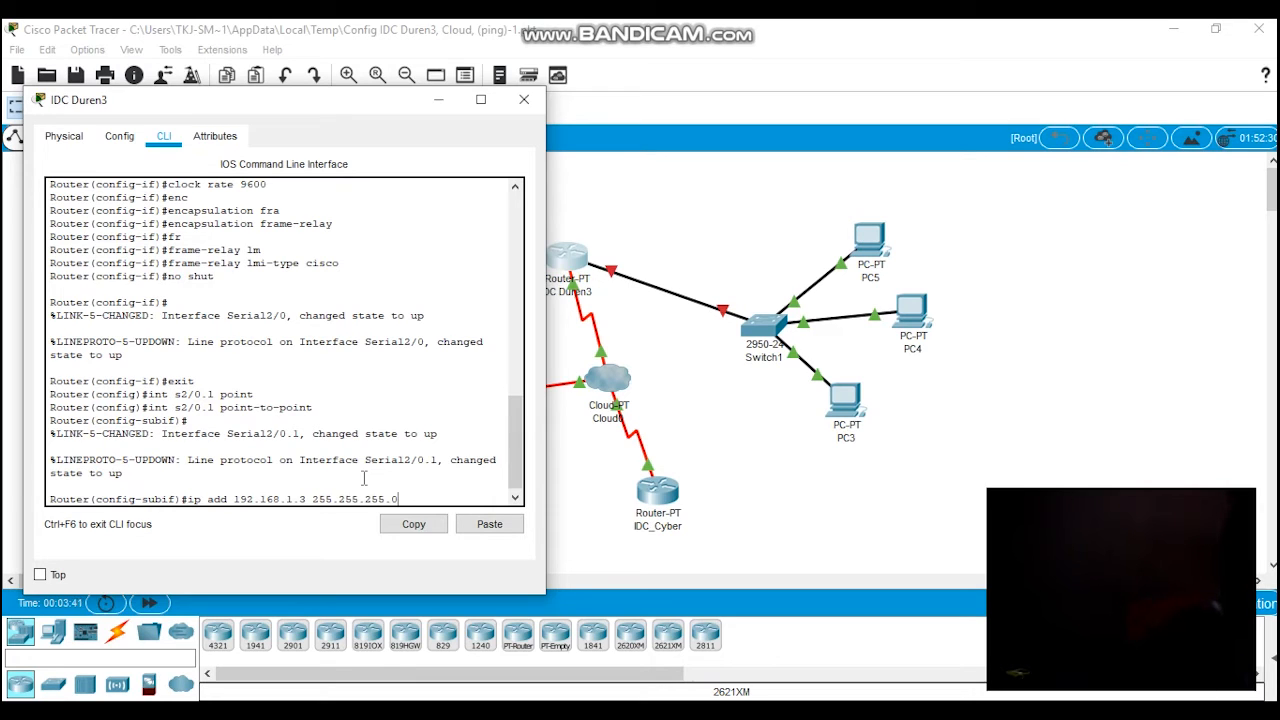
{"action": "key", "text": "Return"}
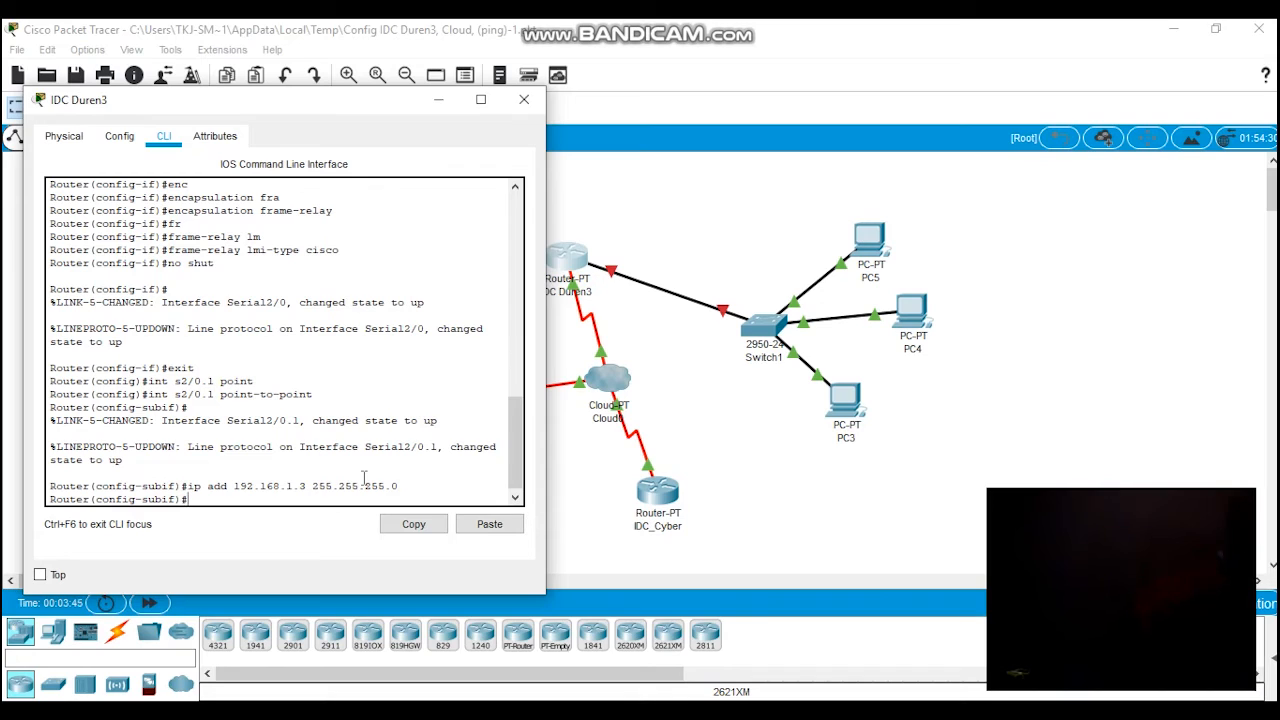
Step: Set the Frame Relay interface DLCI of subinterface s2/0.1 to 201
{"action": "type", "text": "fra"}
{"action": "key", "text": "Tab"}
{"action": "type", "text": "lm"}
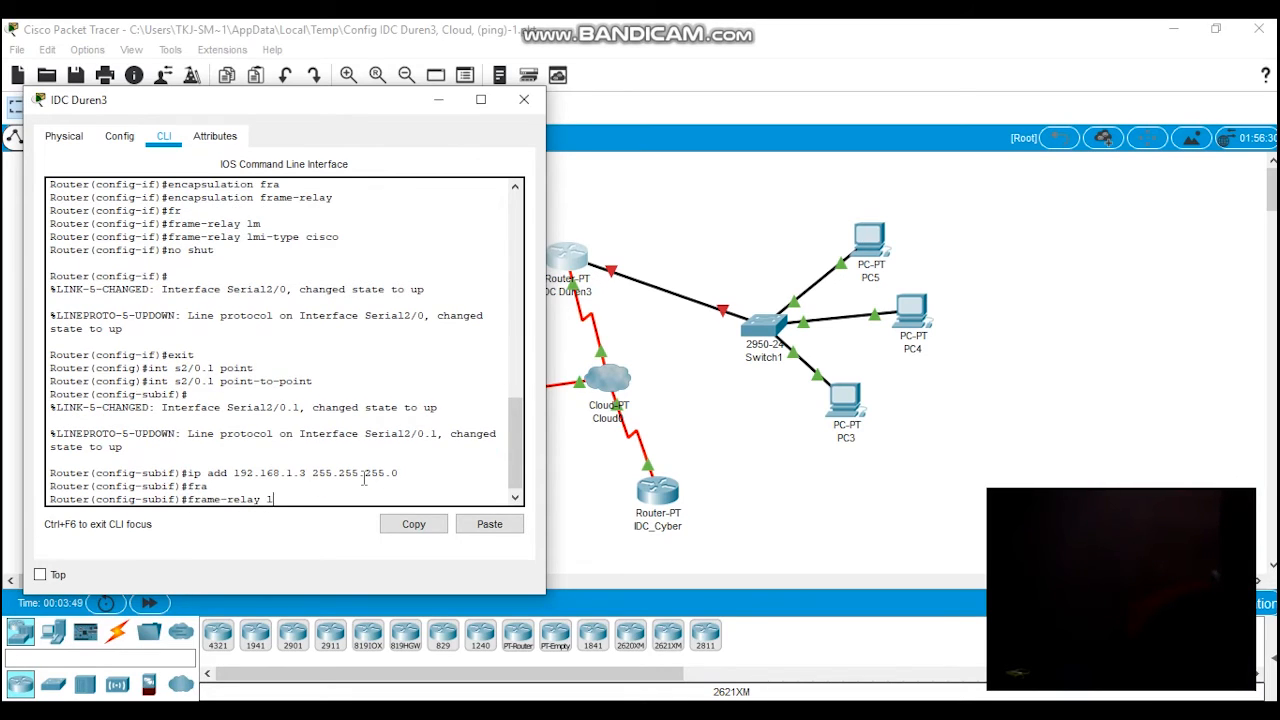
{"action": "key", "text": "Tab"}
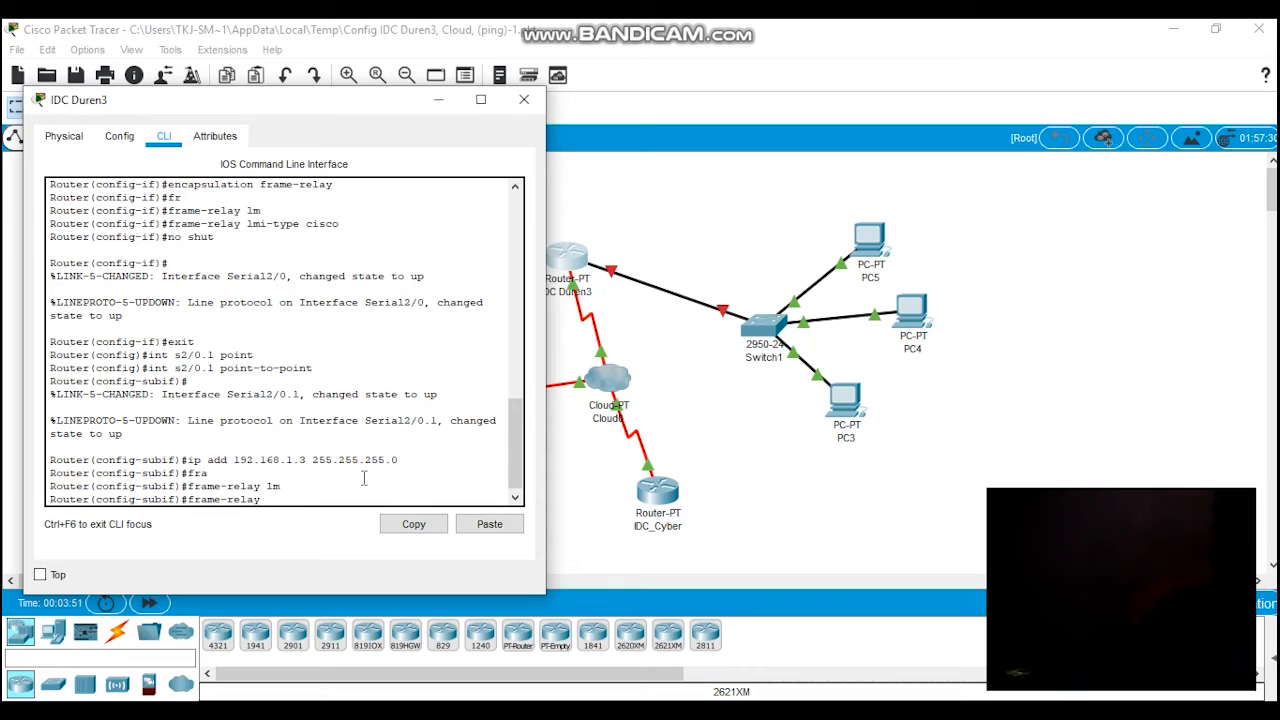
{"action": "type", "text": "in"}
{"action": "key", "text": "Tab"}
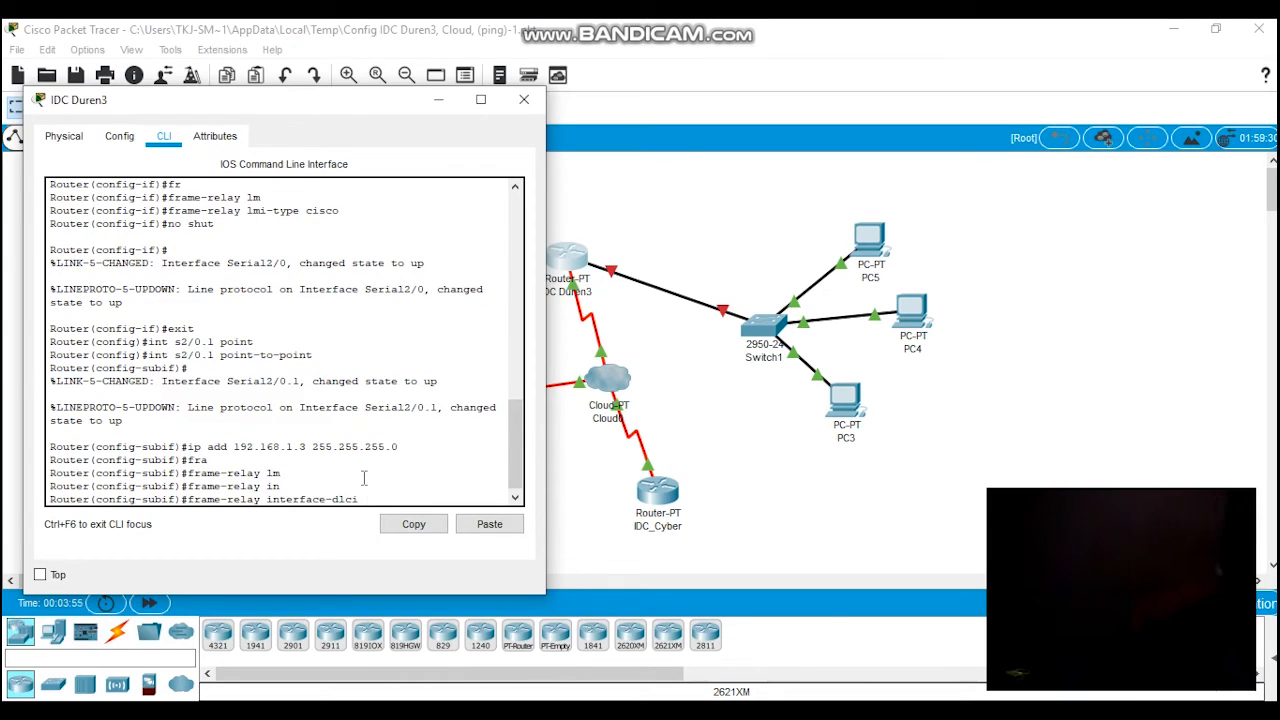
{"action": "type", "text": "201"}
{"action": "key", "text": "Return"}
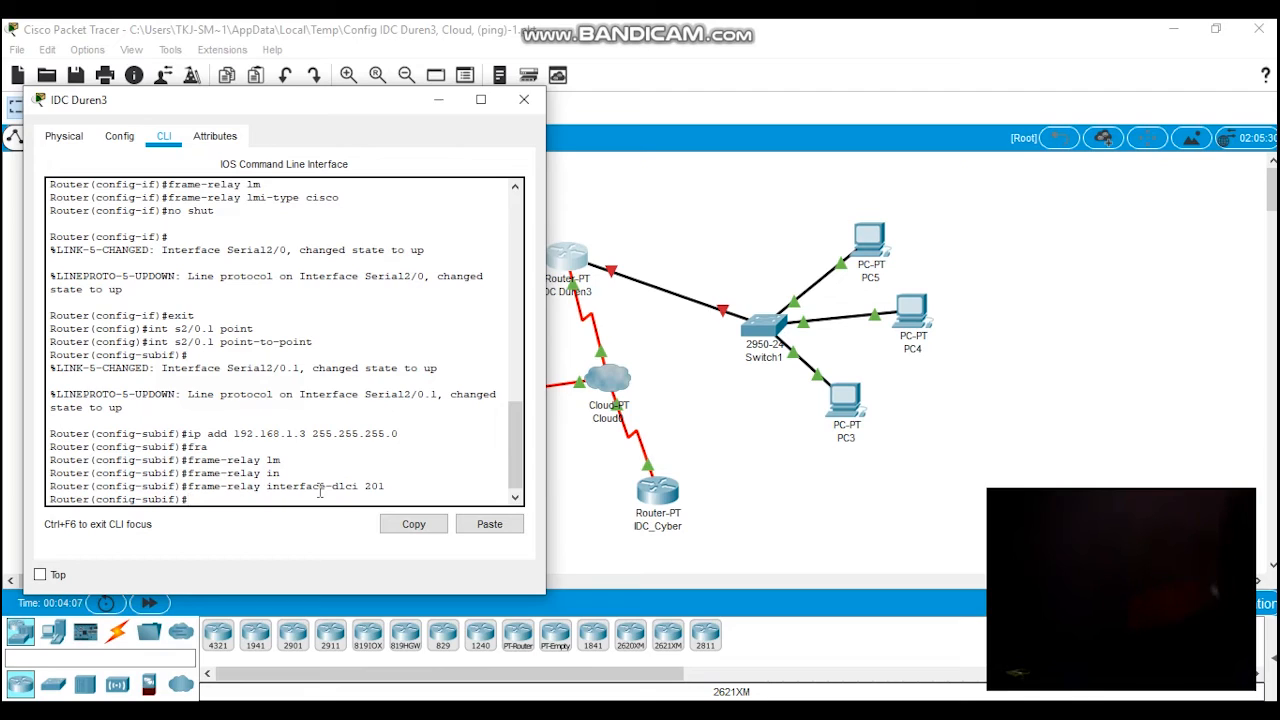
Step: Enable subinterface s2/0.1 with no shut and return to global configuration mode
{"action": "type", "text": "no shut"}
{"action": "key", "text": "Return"}
{"action": "type", "text": "exit"}
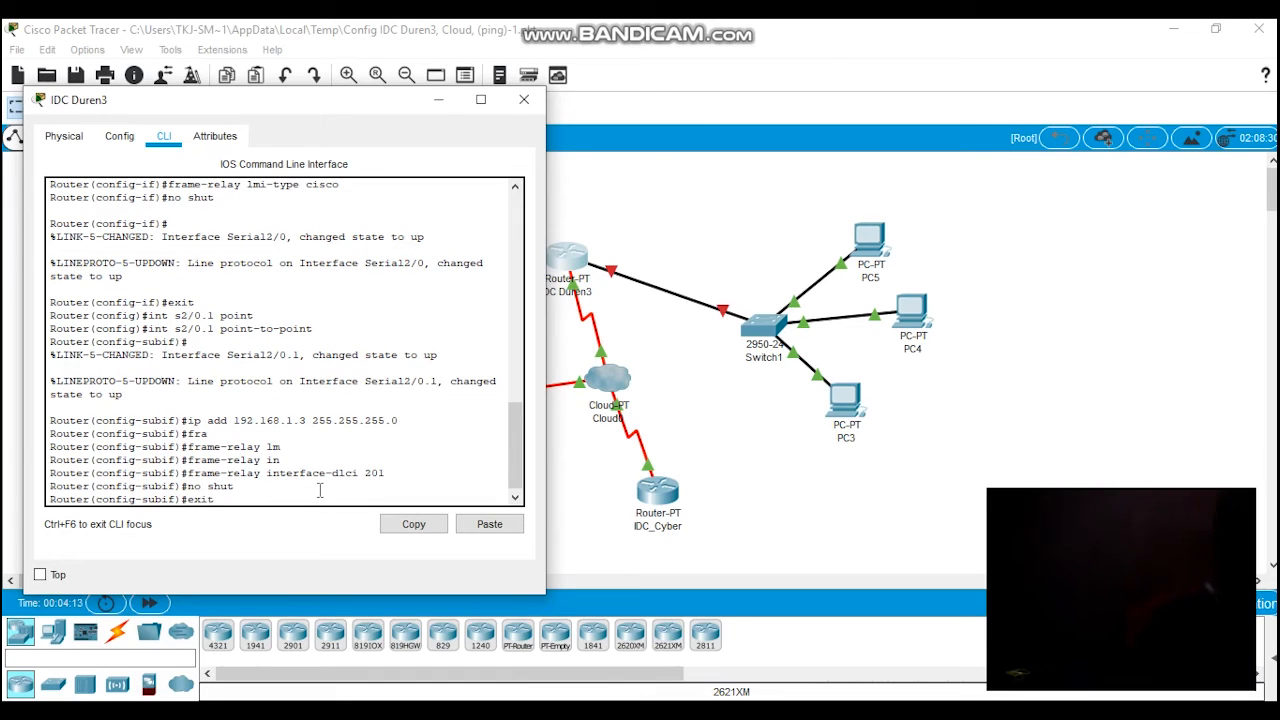
{"action": "key", "text": "Return"}
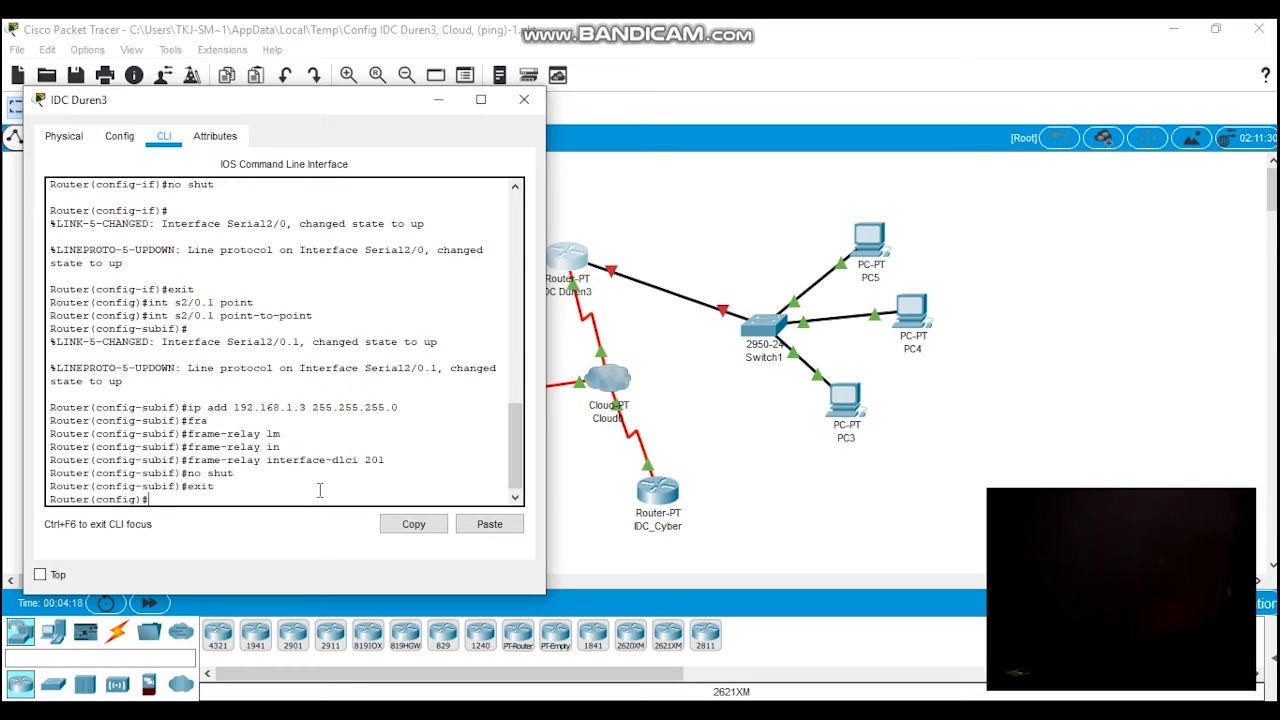
Step: Create the point-to-point subinterface s2/0.2 on IDC Duren3
{"action": "type", "text": "int s2/0.2 po"}
{"action": "key", "text": "Tab"}
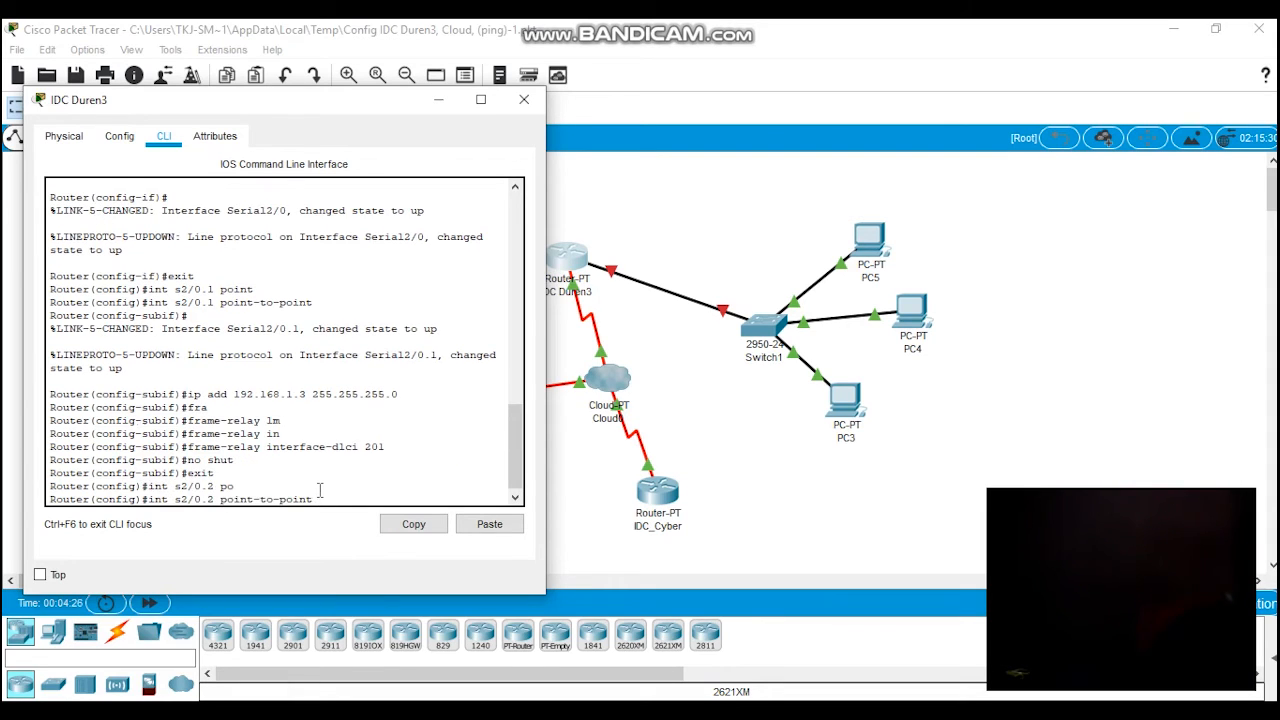
{"action": "key", "text": "Return"}
{"action": "key", "text": "Return"}
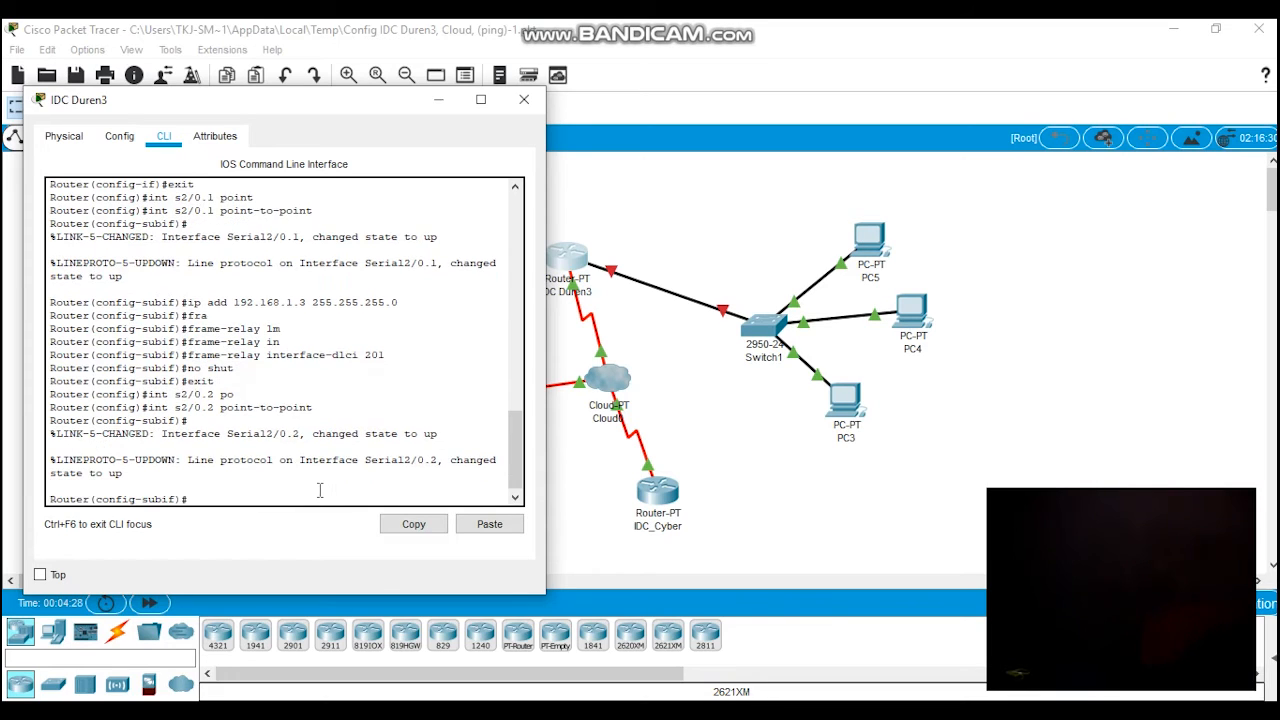
Step: Assign IP address 172.18.18.2 with subnet mask 255.255.255.0 to subinterface s2/0.2
{"action": "type", "text": "ip add 172.18.18.2"}
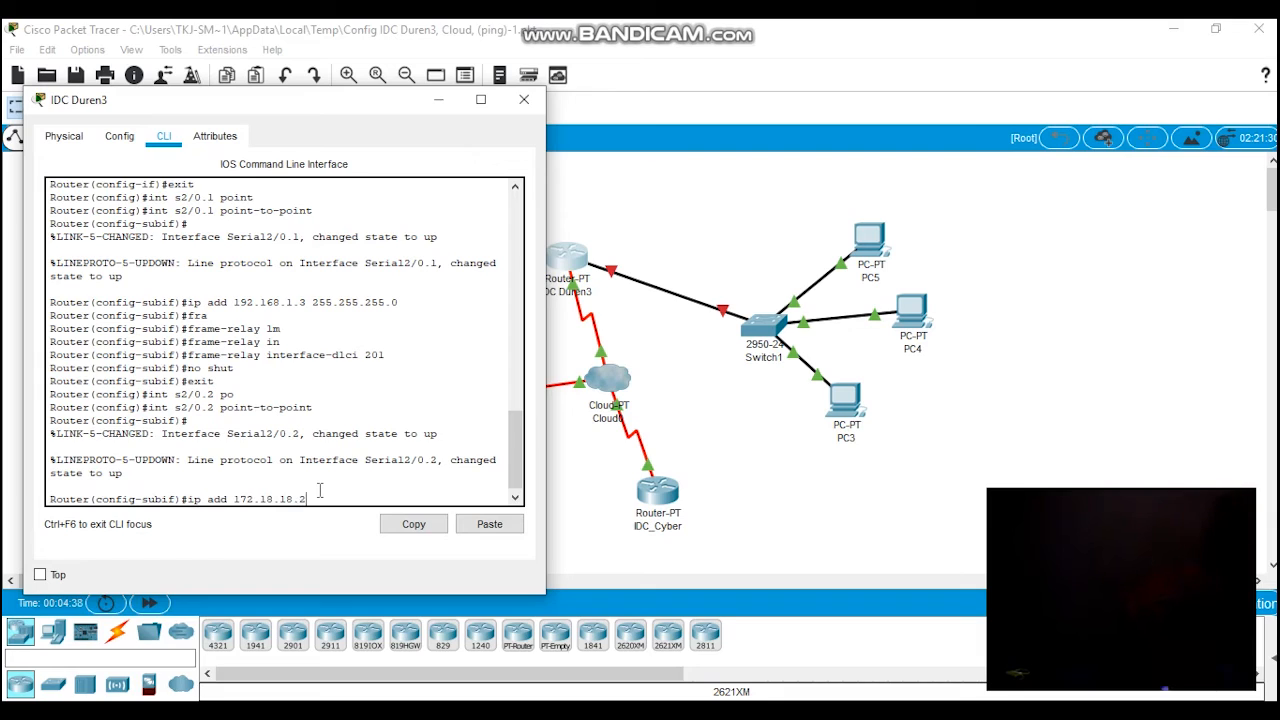
{"action": "type", "text": " 255.255.255.0"}
{"action": "key", "text": "Return"}
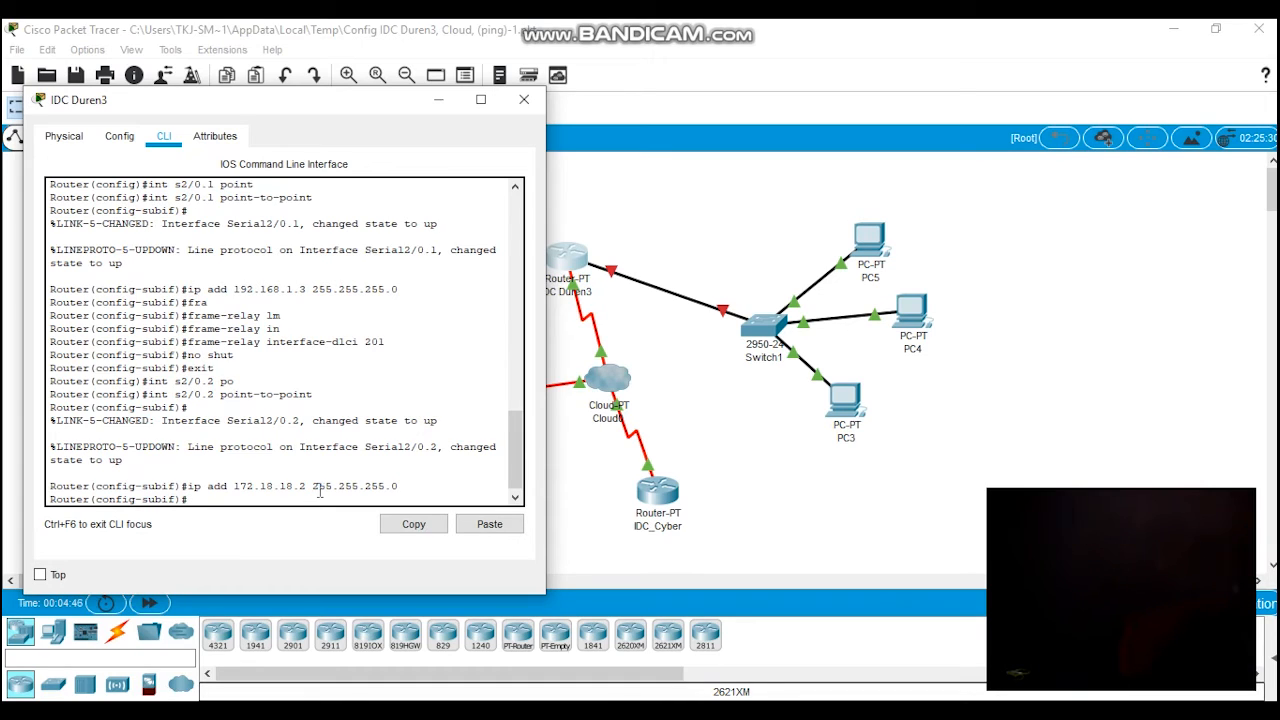
Step: Set the Frame Relay interface DLCI of subinterface s2/0.2 to 203
{"action": "type", "text": "fra"}
{"action": "key", "text": "Tab"}
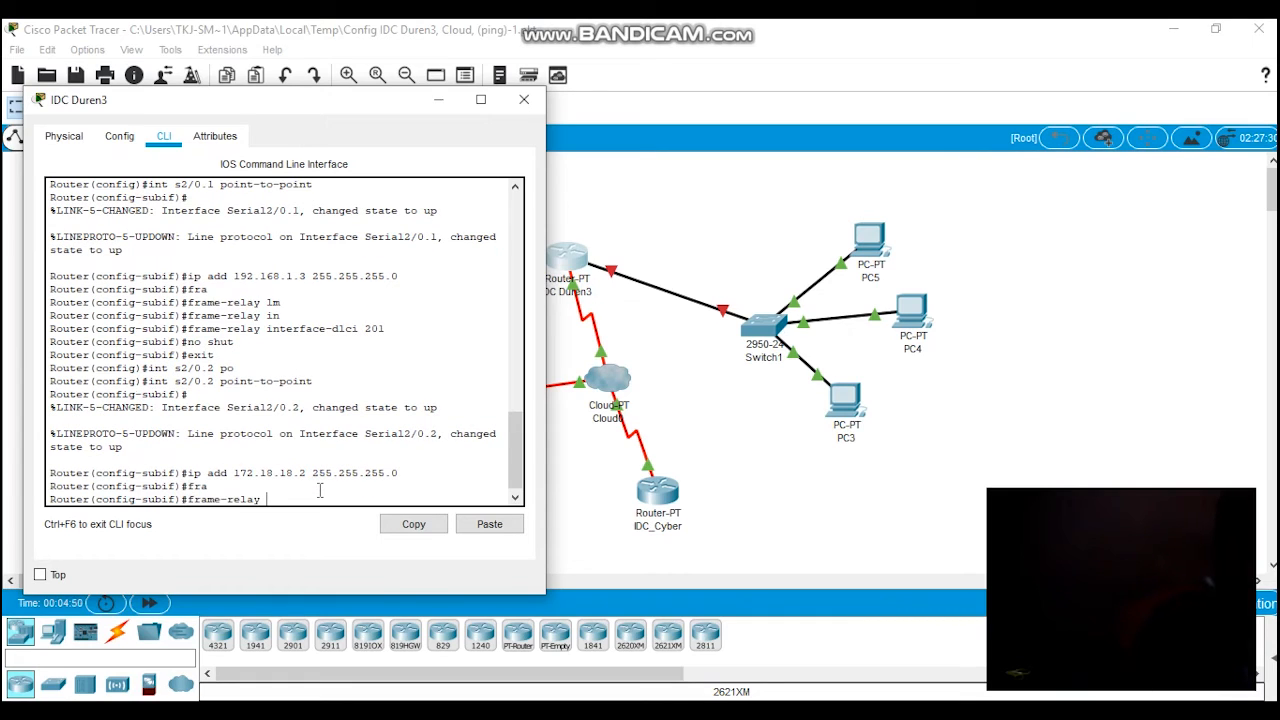
{"action": "type", "text": "in"}
{"action": "key", "text": "Tab"}
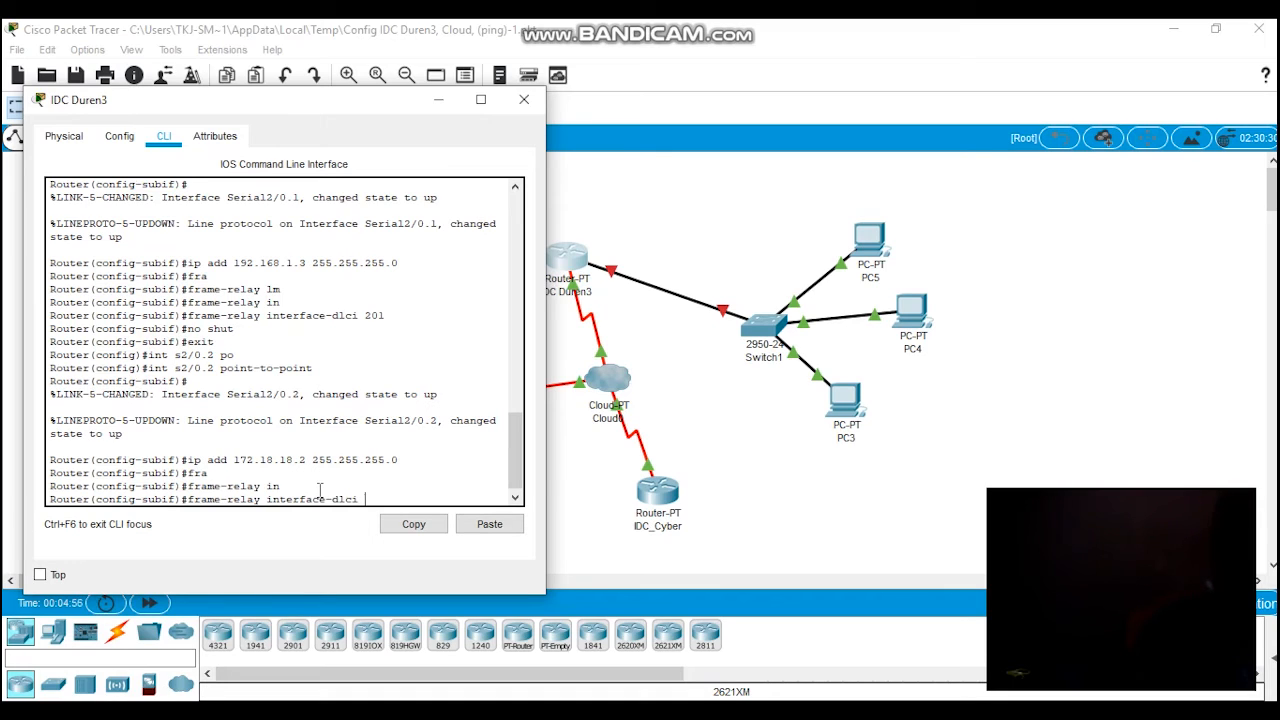
{"action": "type", "text": "203"}
{"action": "key", "text": "Return"}
Step: Enable subinterface s2/0.2 with no shut and return to global configuration mode
{"action": "type", "text": "no sh"}
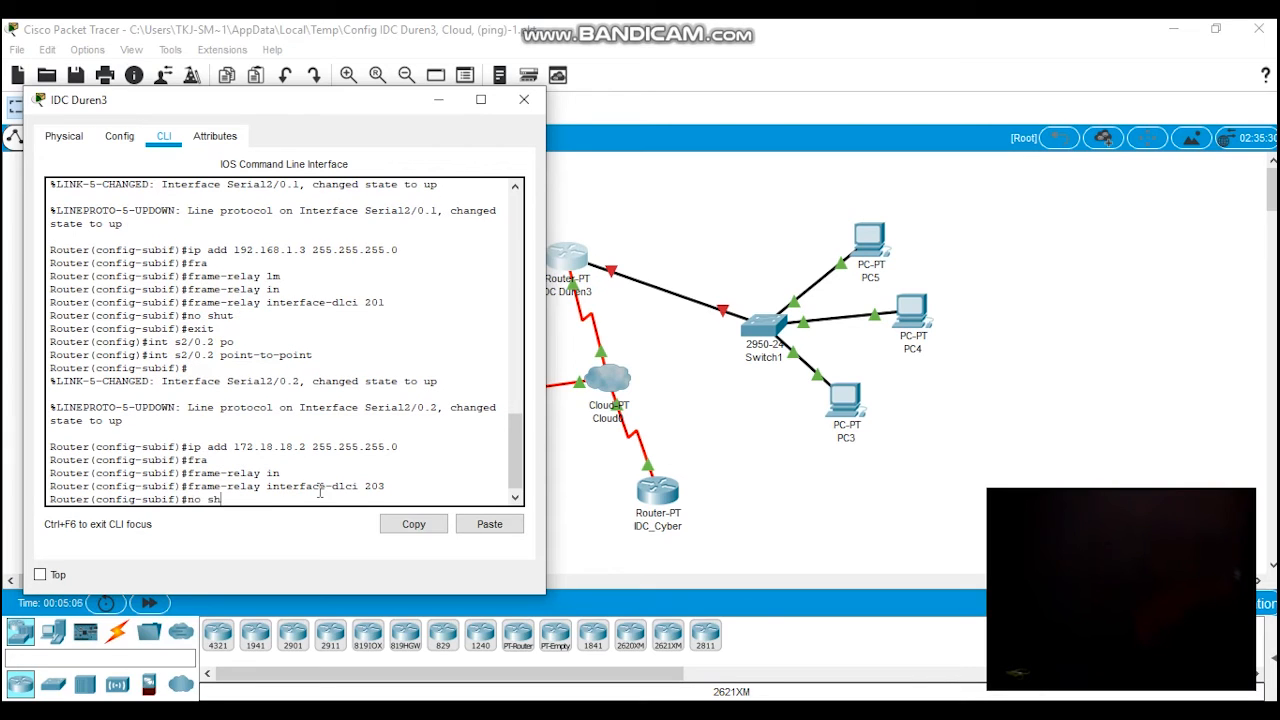
{"action": "type", "text": "ut"}
{"action": "key", "text": "Return"}
{"action": "type", "text": "exit"}
{"action": "key", "text": "Return"}
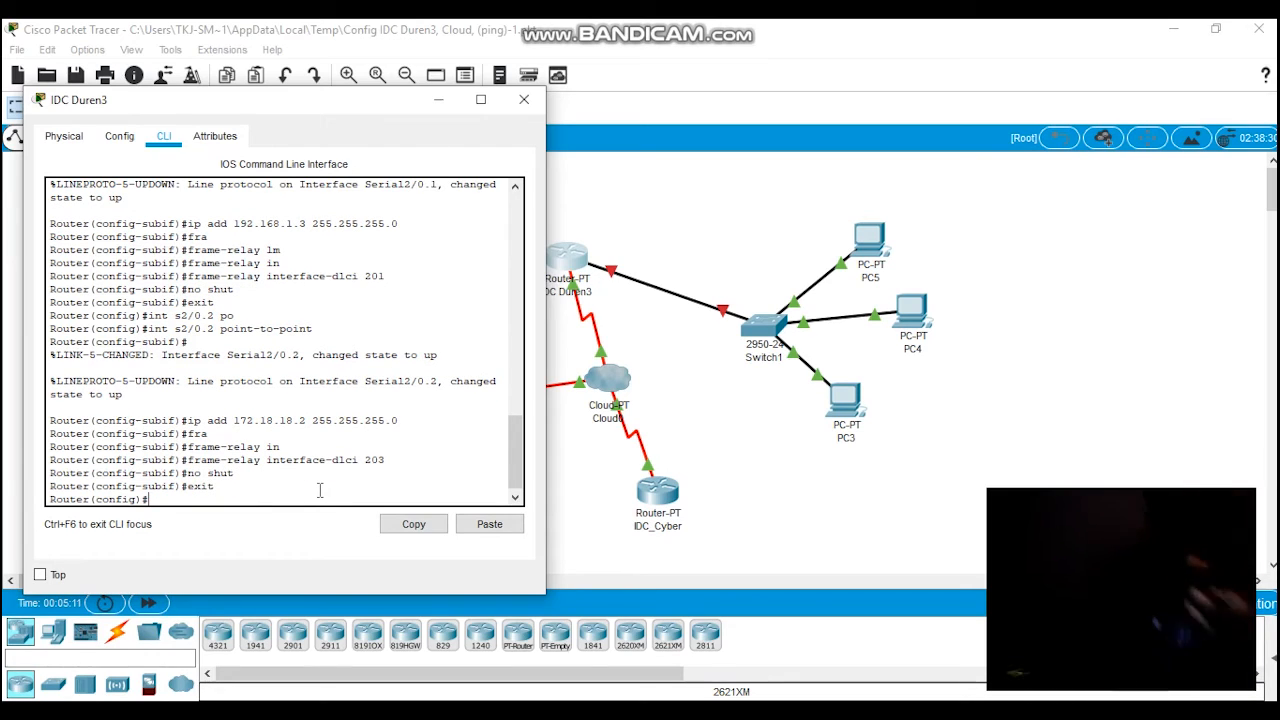
{"action": "key", "text": "Return"}
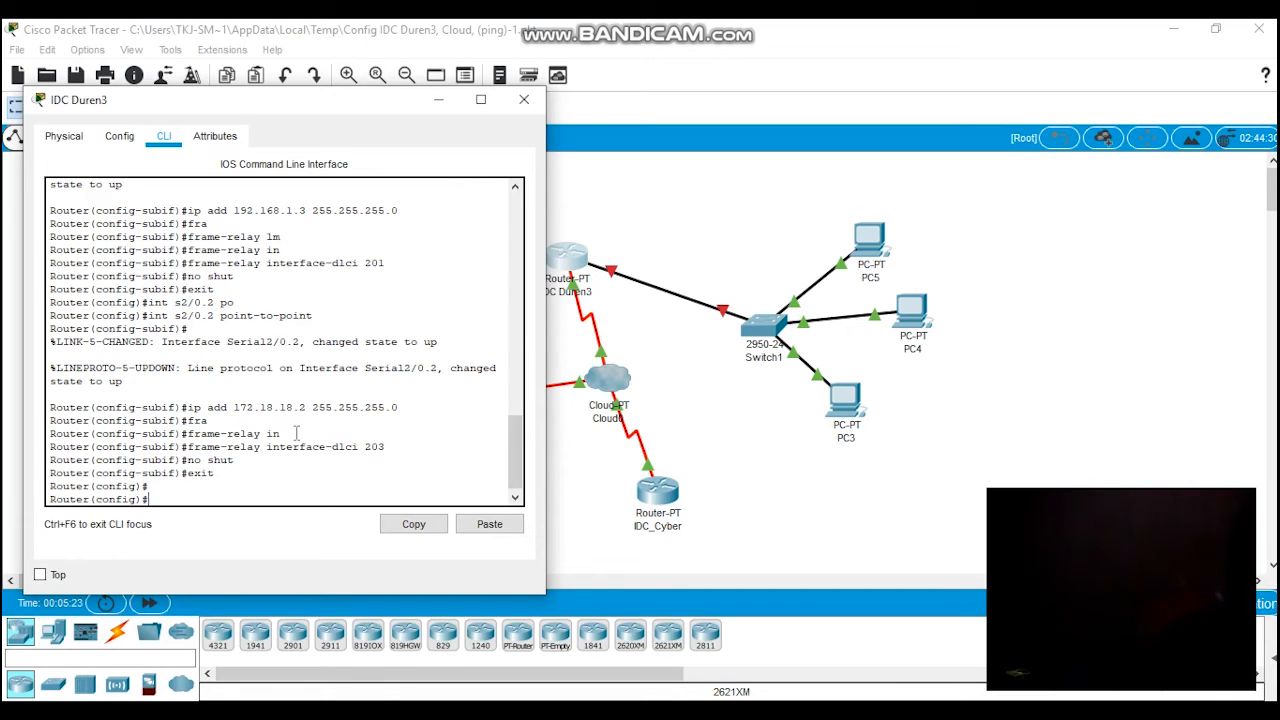
{"action": "double_click", "coordinate": [255, 406]}
{"action": "left_click", "coordinate": [241, 409]}
{"action": "left_click_drag", "start_coordinate": [241, 409], "coordinate": [300, 408]}
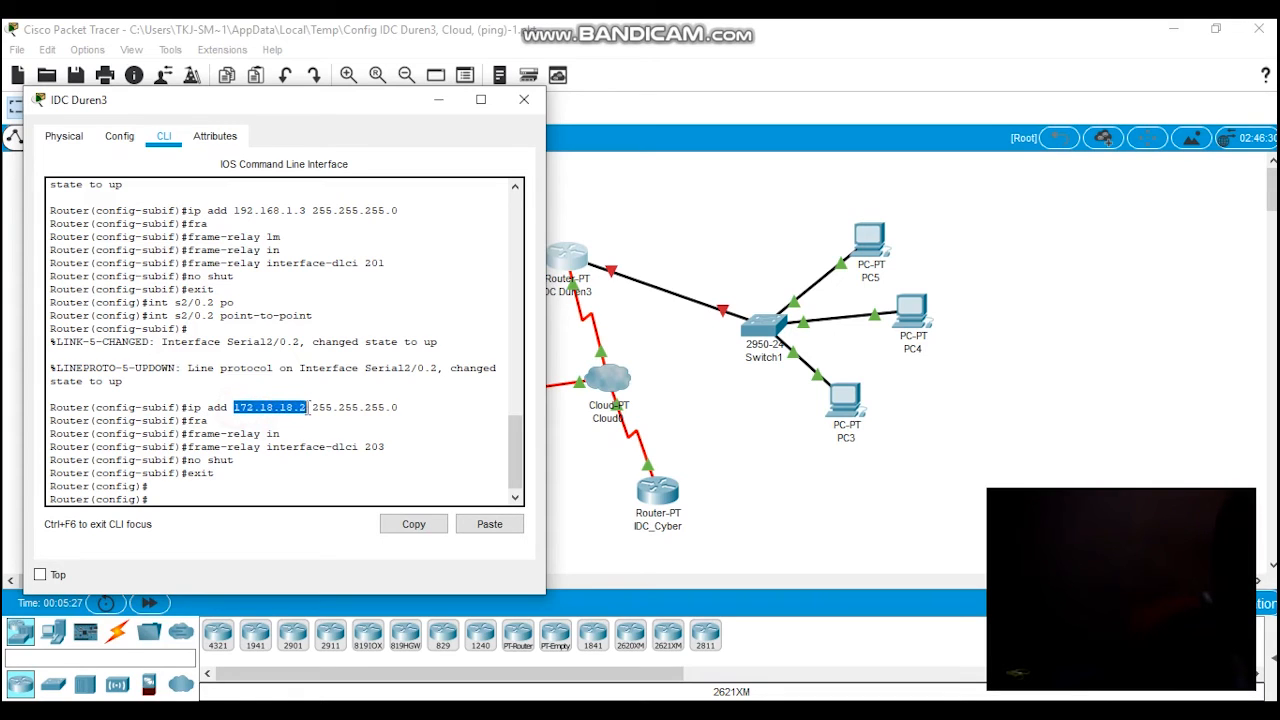
{"action": "double_click", "coordinate": [238, 215]}
{"action": "left_click", "coordinate": [227, 487]}
Step: Try to add a static route on IDC Duren3 to 172.15.15.0 with mask 255.255.255.0 via next hop 192.168.1.3
{"action": "left_click", "coordinate": [248, 502]}
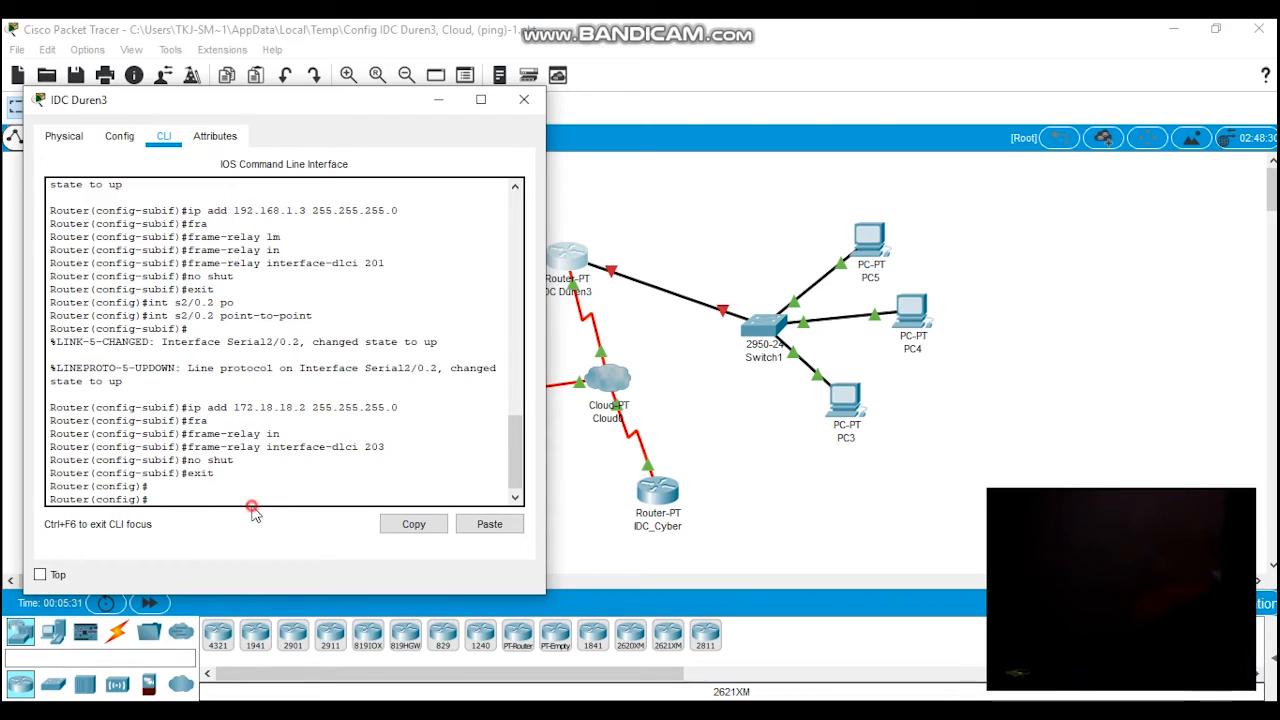
{"action": "type", "text": "ip r"}
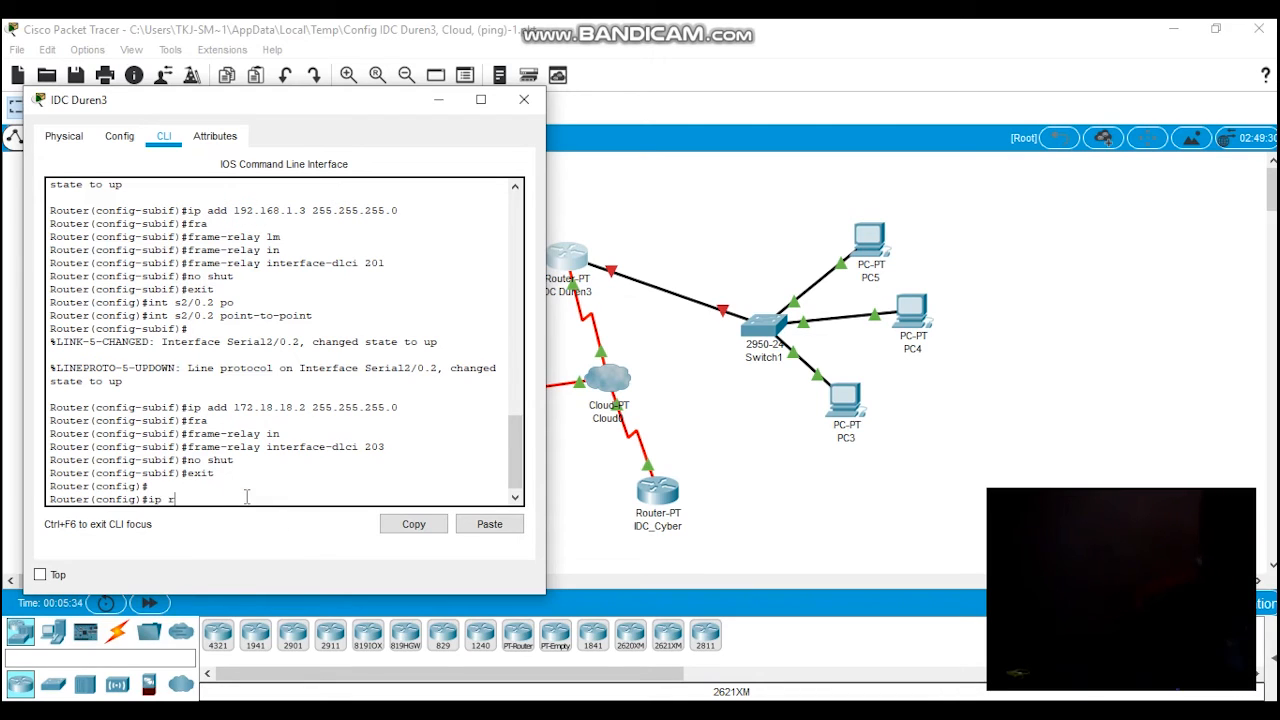
{"action": "key", "text": "BackSpace"}
{"action": "type", "text": "route 172.15.15.0"}
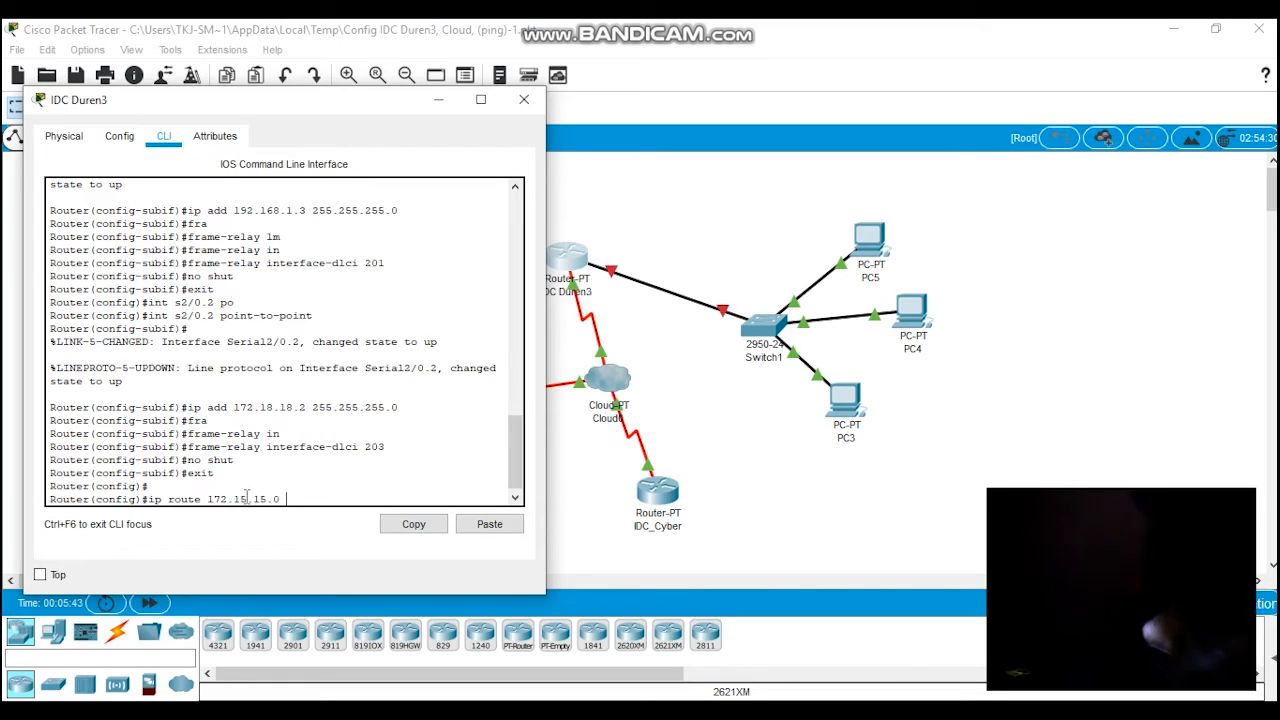
{"action": "type", "text": "25"}
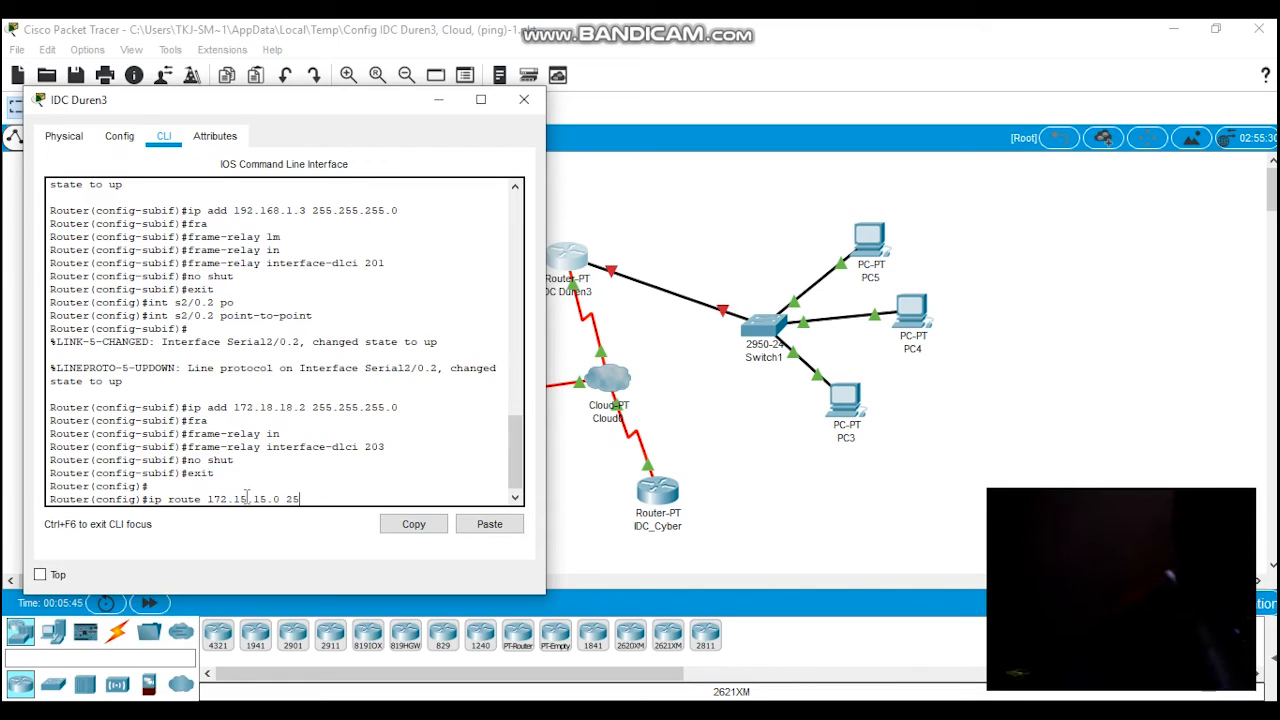
{"action": "type", "text": "5.255.255.0"}
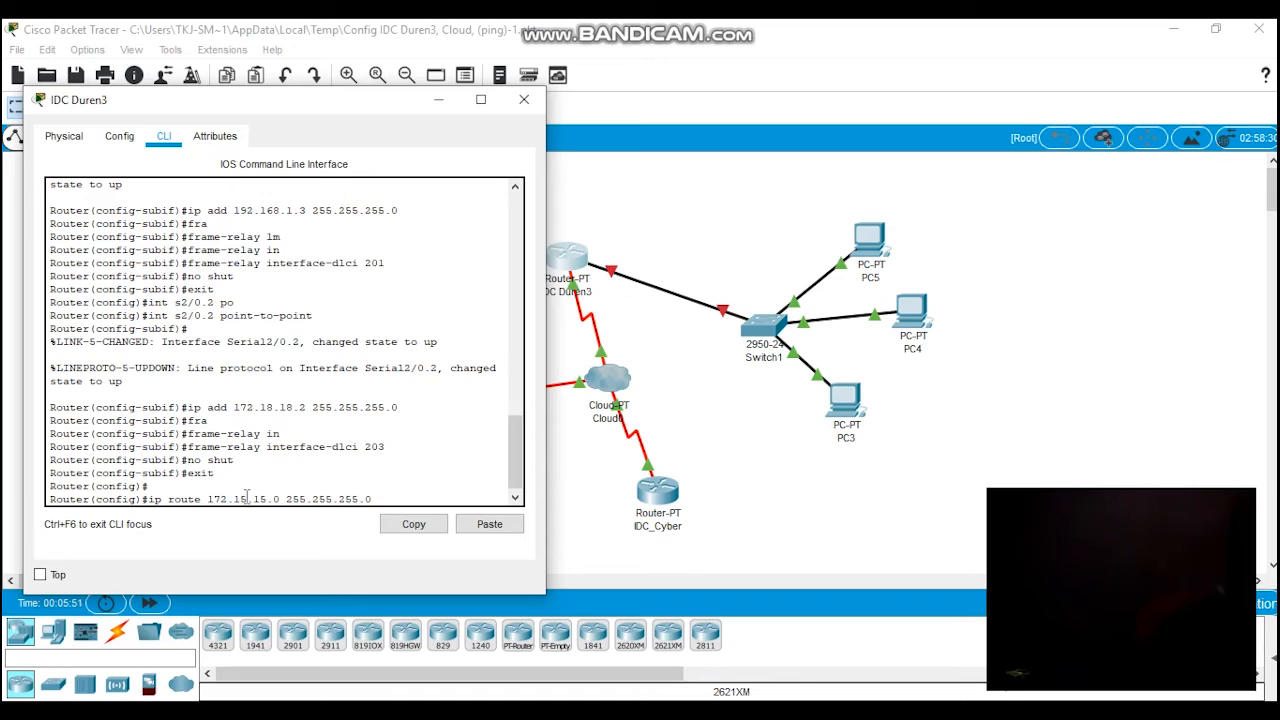
{"action": "triple_click", "coordinate": [288, 210]}
{"action": "left_click_drag", "start_coordinate": [233, 210], "coordinate": [308, 211]}
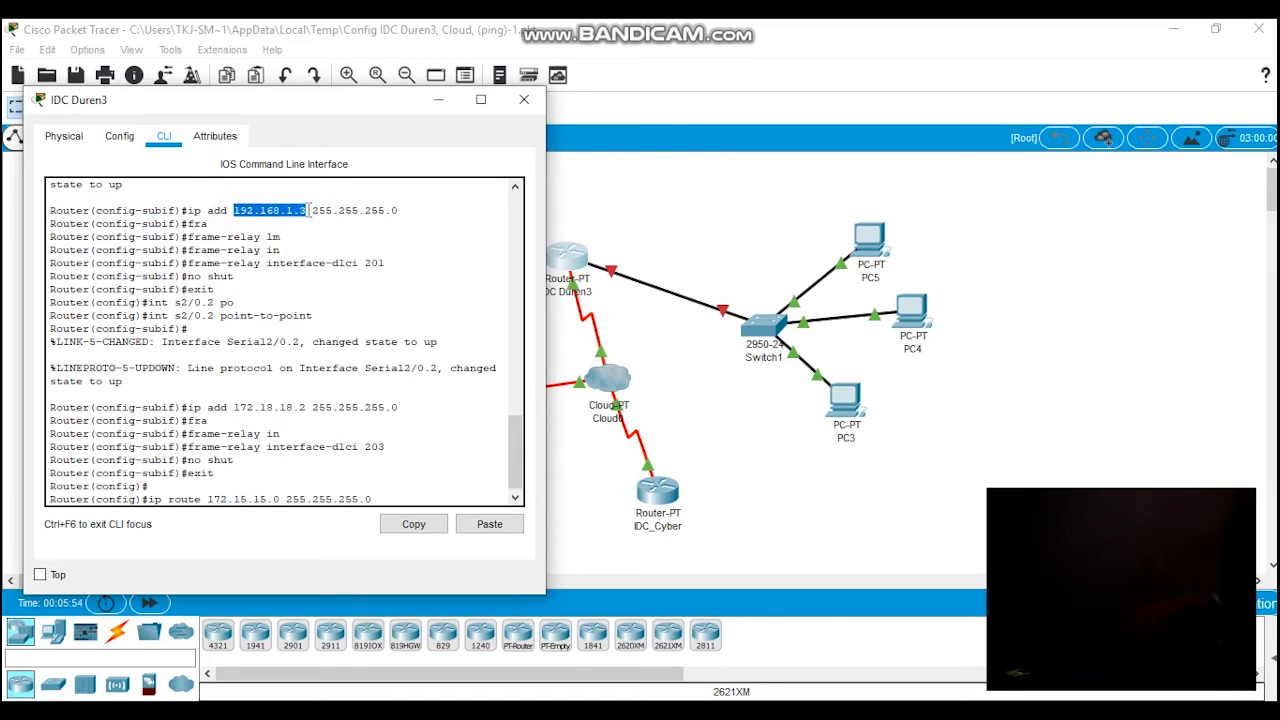
{"action": "left_click", "coordinate": [382, 499]}
{"action": "type", "text": "192."}
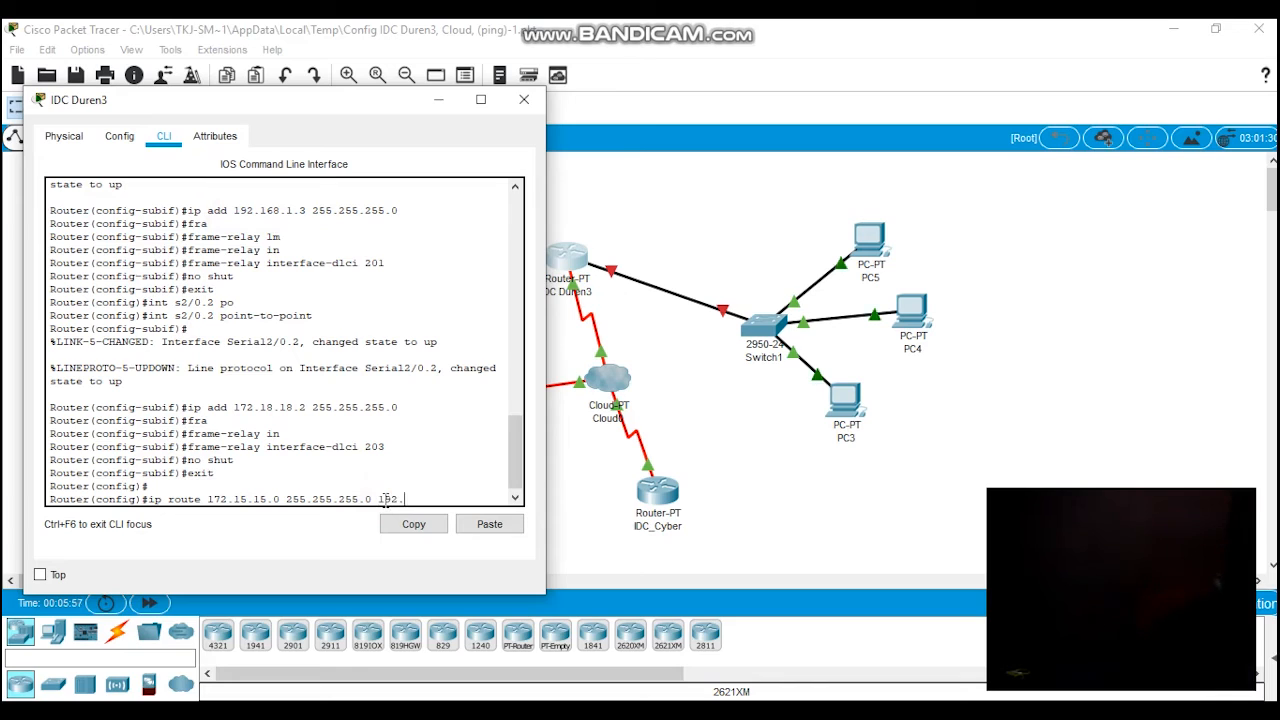
{"action": "type", "text": "168.1.3"}
{"action": "key", "text": "Return"}
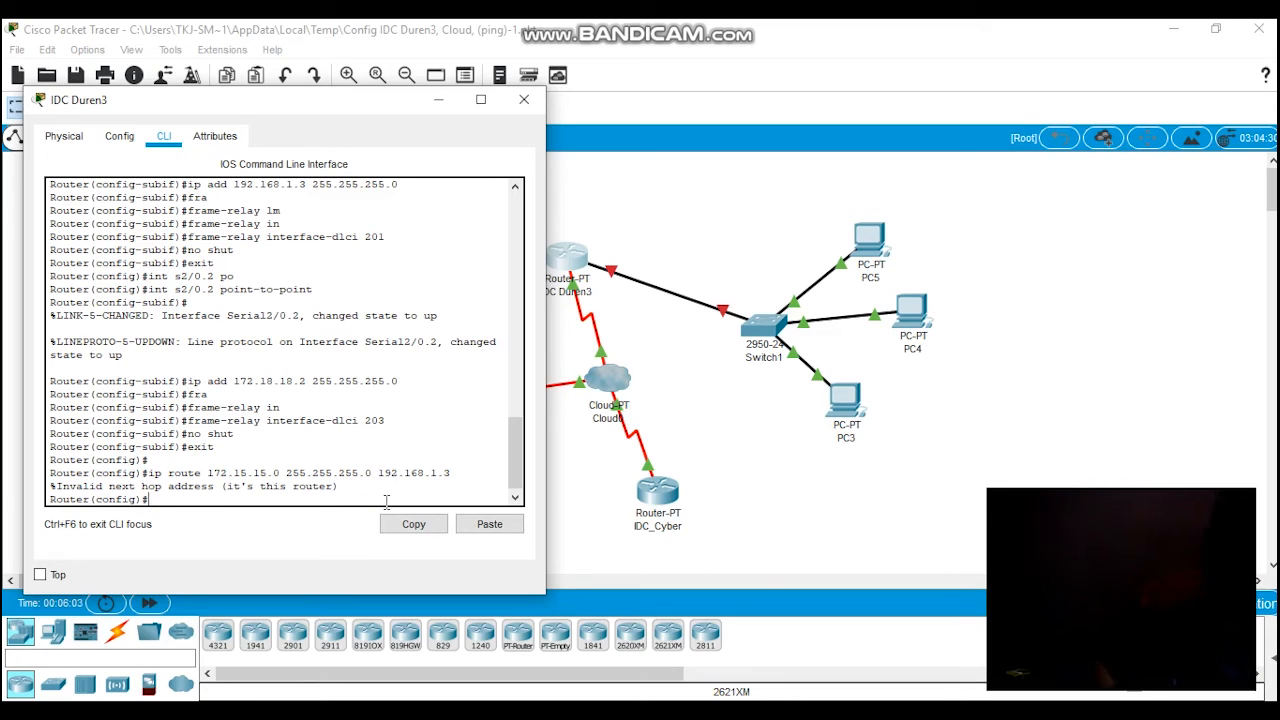
Step: Add a static route to 172.15.15.0 with mask 255.255.255.0 via next hop 192.168.1.2
{"action": "key", "text": "Up"}
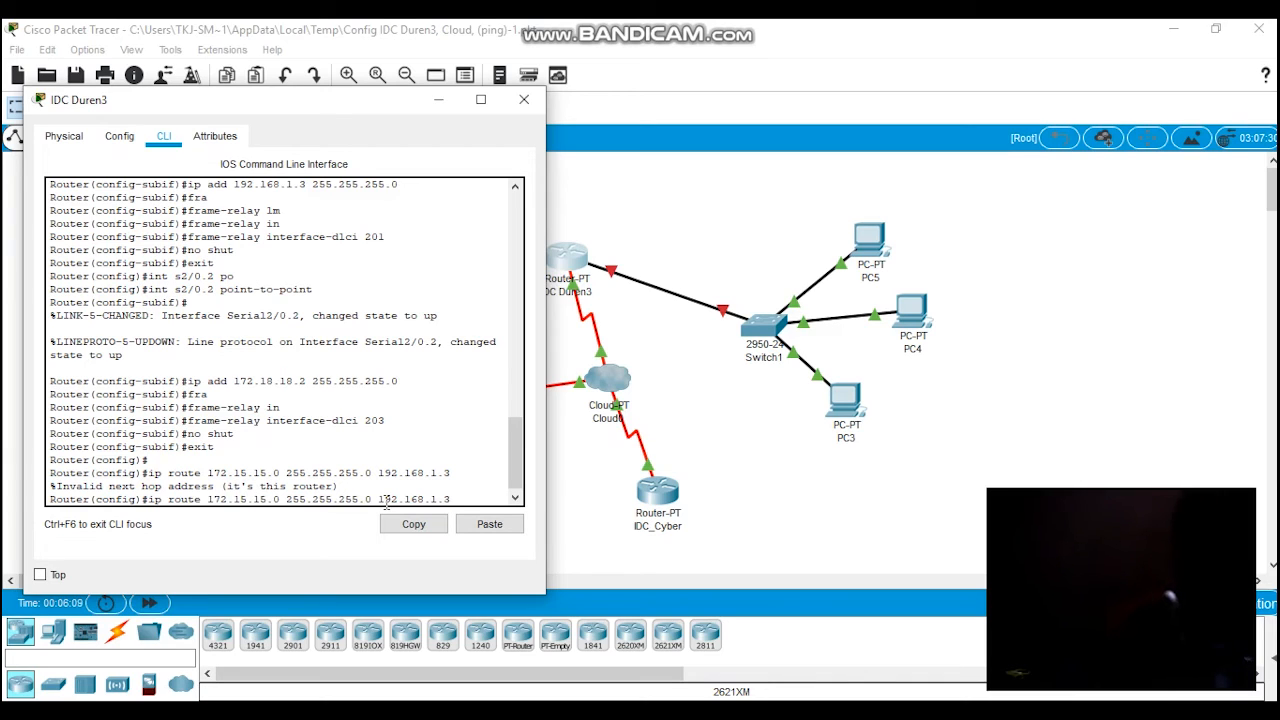
{"action": "key", "text": "BackSpace"}
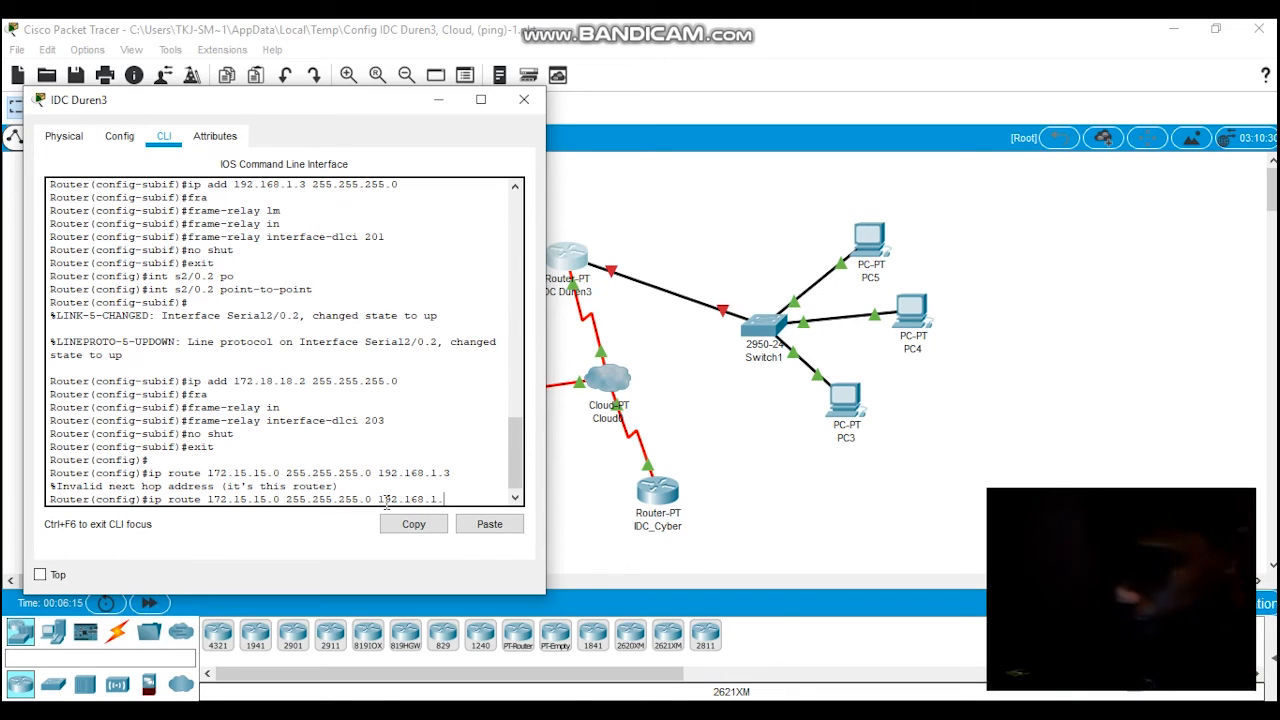
{"action": "type", "text": "2"}
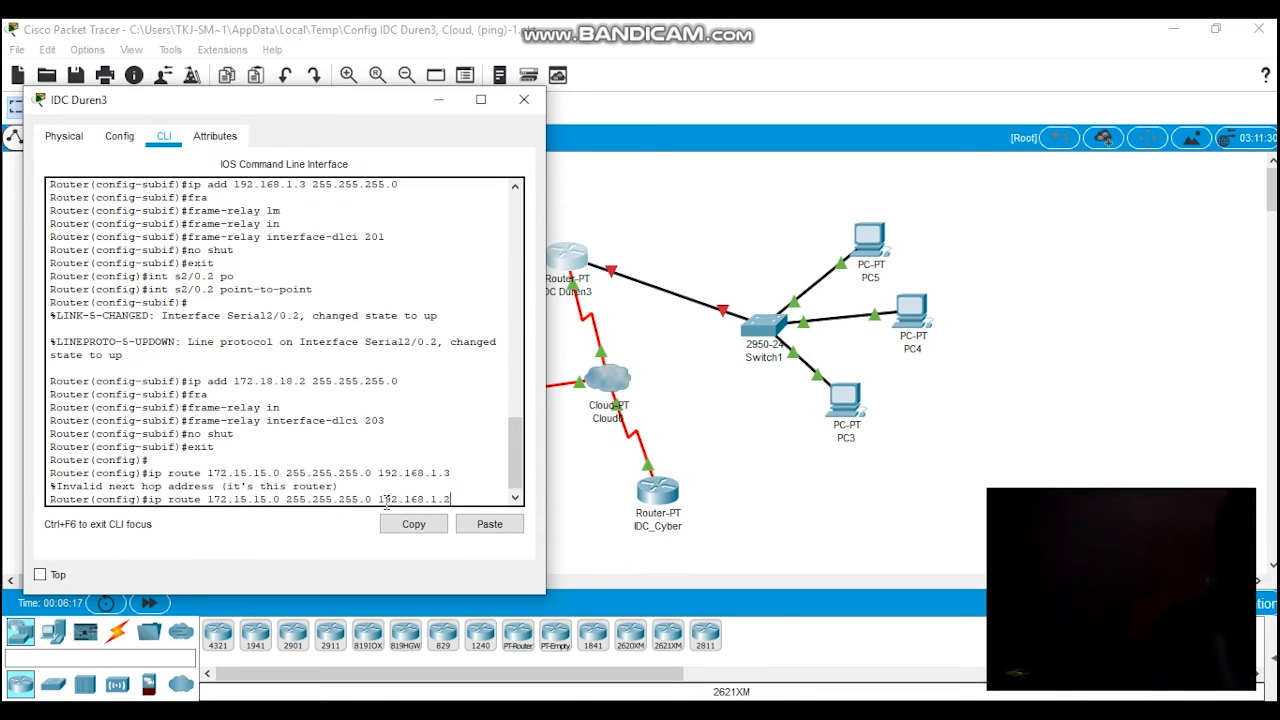
{"action": "key", "text": "Return"}
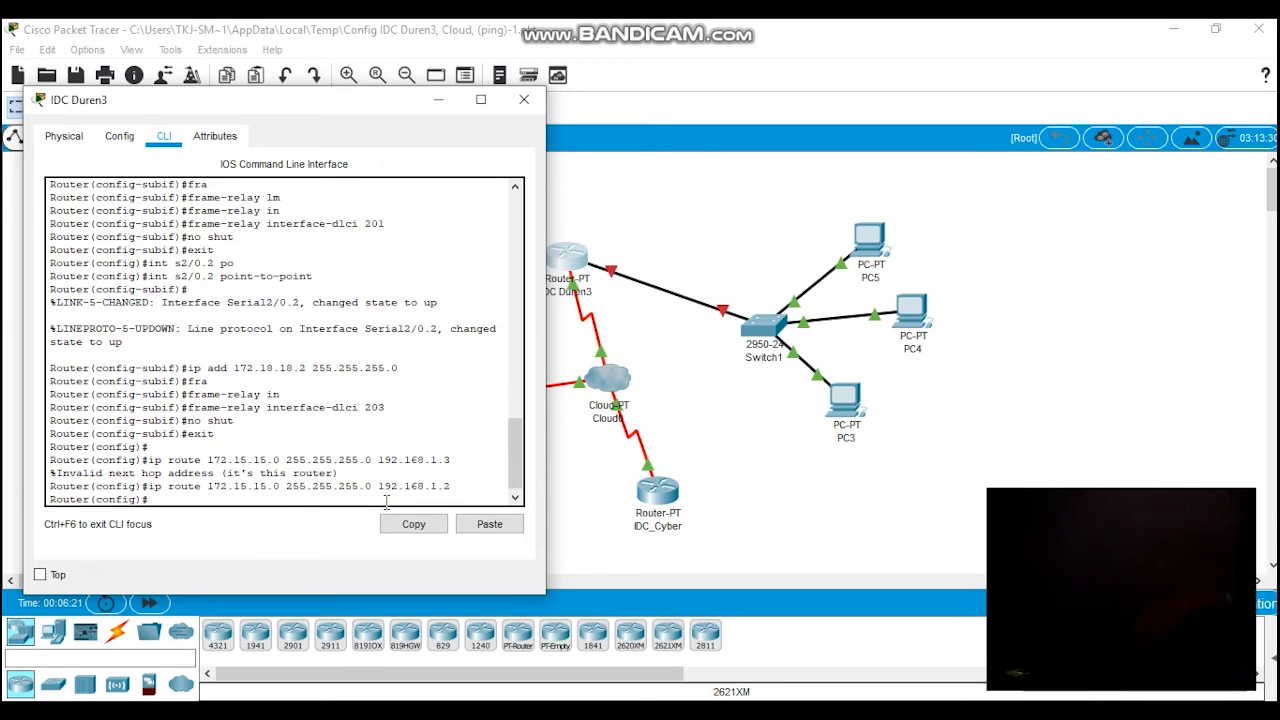
{"action": "left_click_drag", "start_coordinate": [410, 461], "coordinate": [268, 354]}
{"action": "left_click_drag", "start_coordinate": [311, 487], "coordinate": [313, 461]}
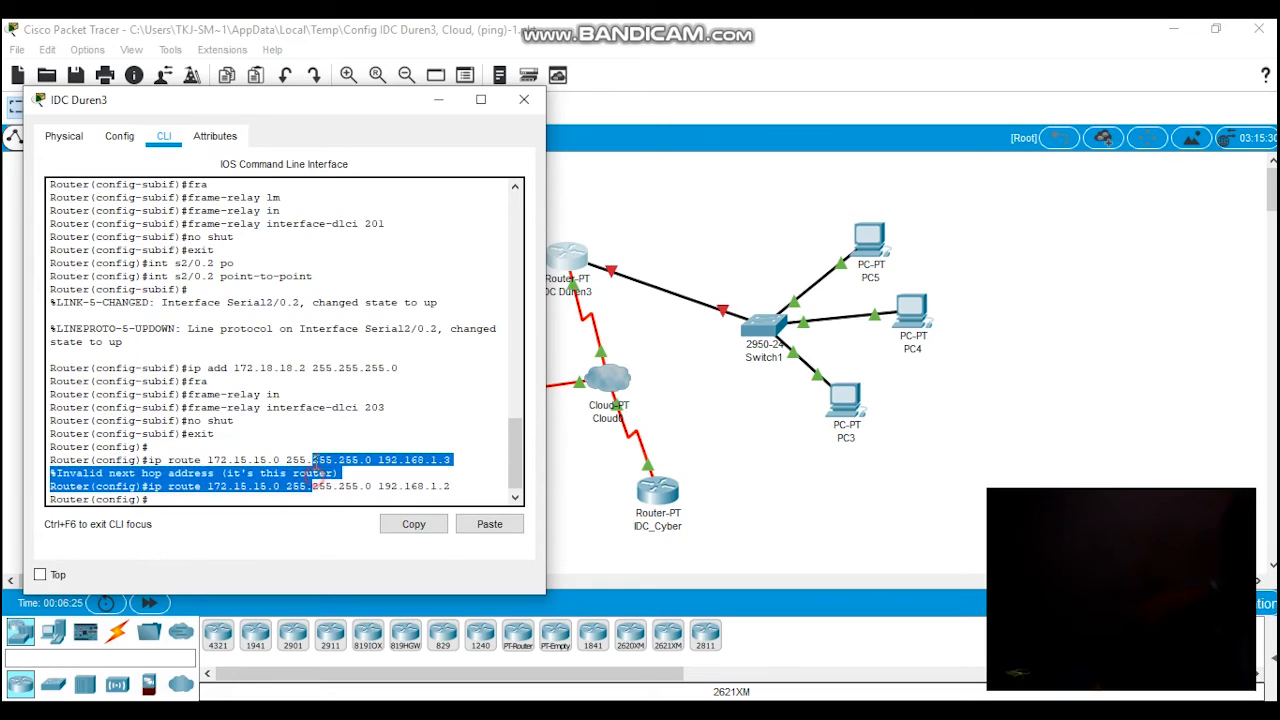
{"action": "double_click", "coordinate": [324, 477]}
{"action": "left_click", "coordinate": [320, 475]}
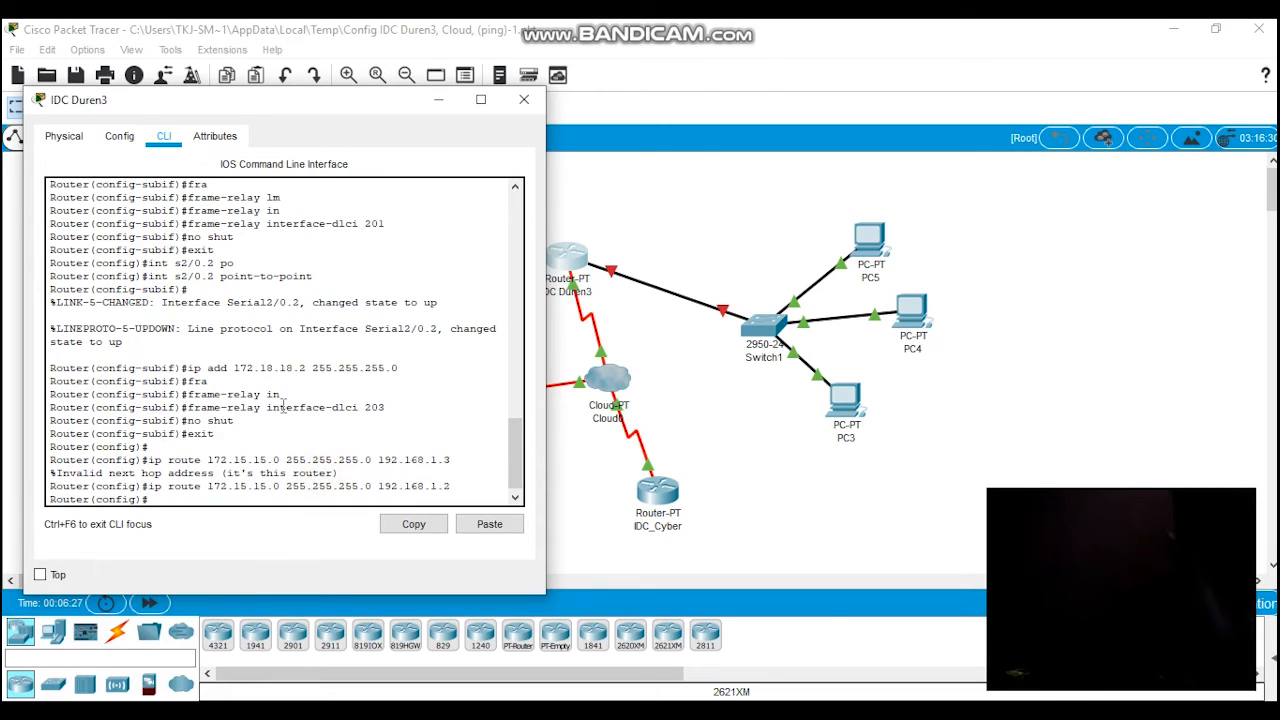
{"action": "triple_click", "coordinate": [284, 370]}
{"action": "left_click", "coordinate": [271, 371]}
Step: Add a second static route to 172.15.15.0 with mask 255.255.255.0 via next hop 172.18.18.3
{"action": "left_click", "coordinate": [260, 501]}
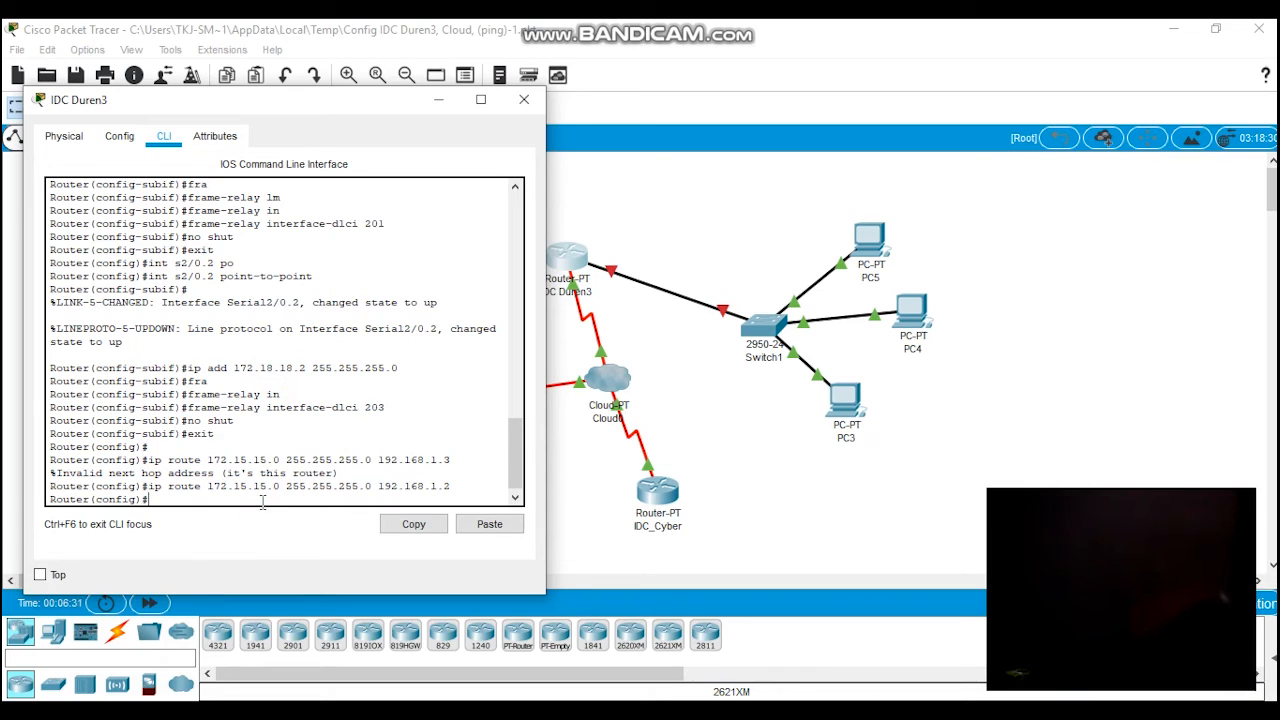
{"action": "type", "text": "ip route 1"}
{"action": "type", "text": "72.15.15.0 255.255.255.0"}
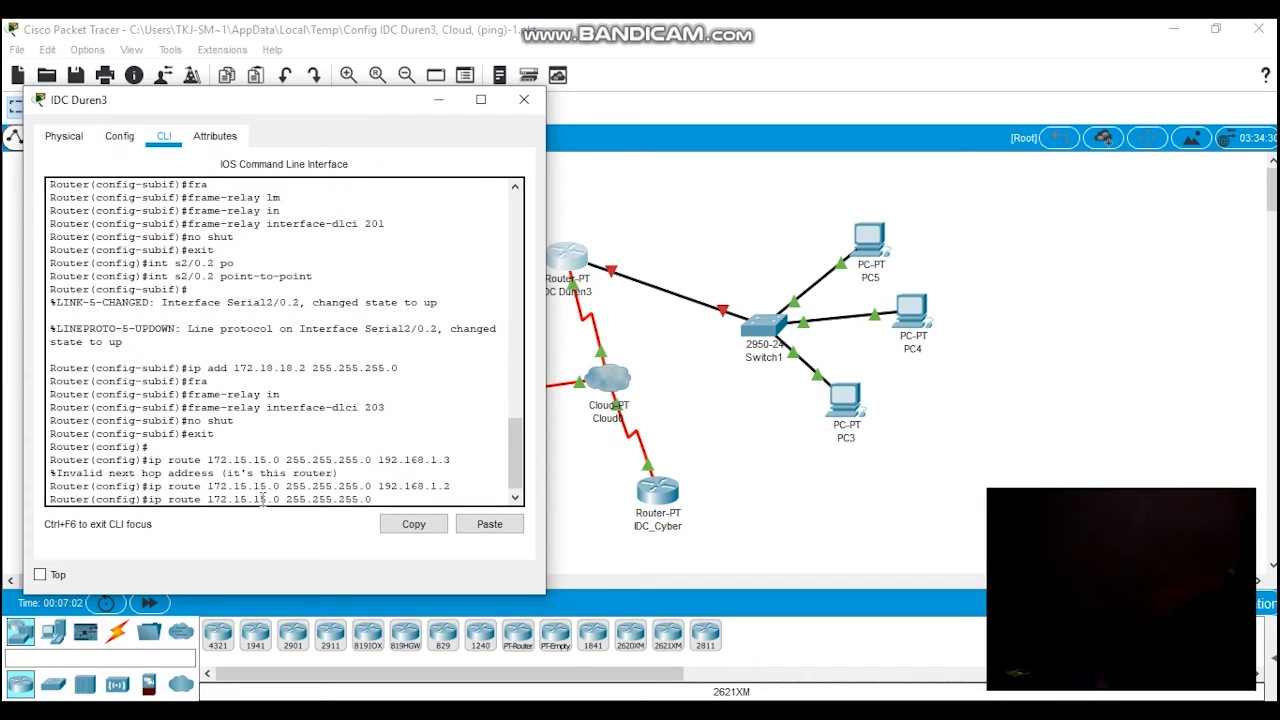
{"action": "left_click_drag", "start_coordinate": [253, 368], "coordinate": [260, 368]}
{"action": "left_click", "coordinate": [384, 487]}
{"action": "type", "text": ".18.18.3"}
{"action": "key", "text": "Return"}
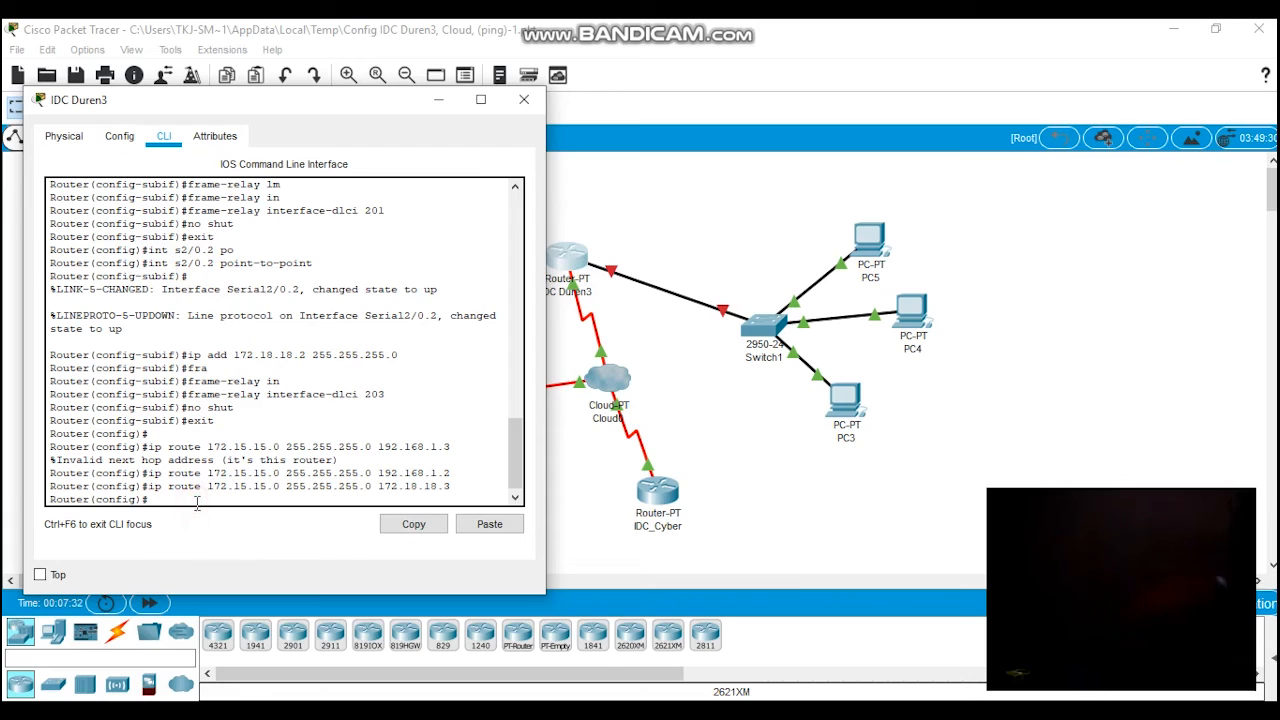
Step: Enter interface configuration mode for fa0/0 on IDC Duren3
{"action": "type", "text": "int fa0/0"}
{"action": "key", "text": "Return"}
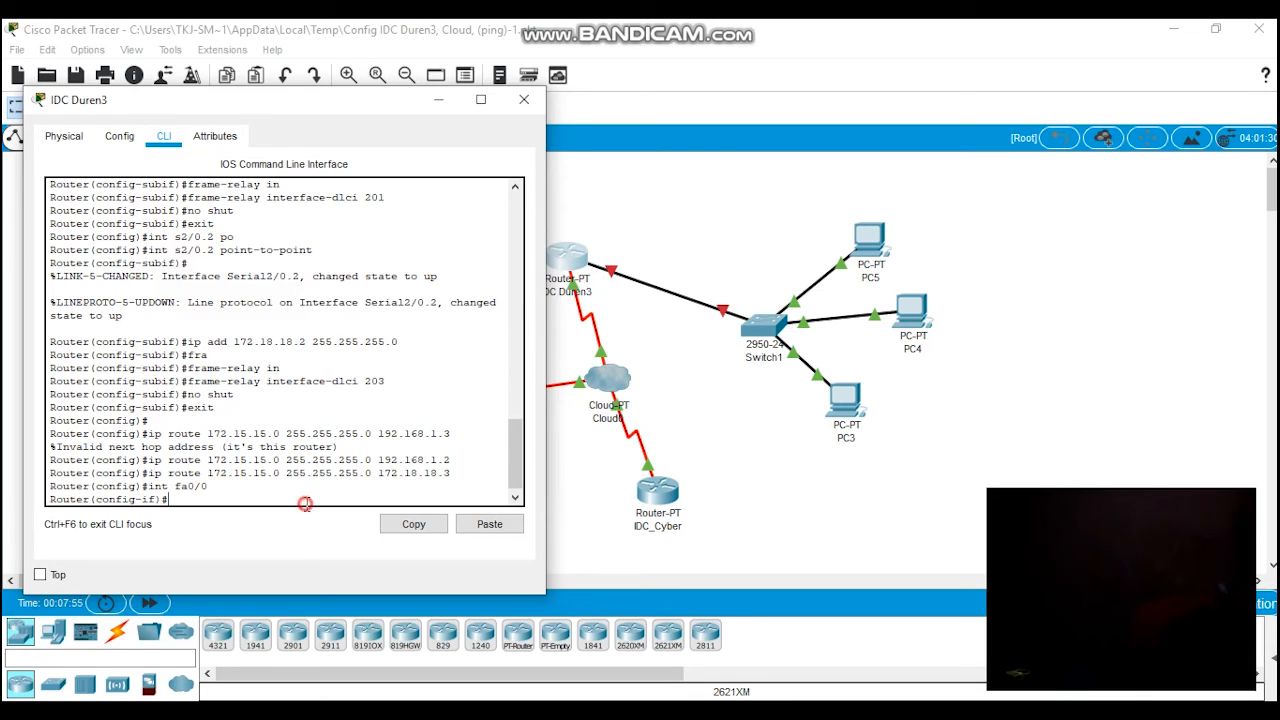
Step: Try to assign IP address 208.202.199.3 with subnet mask 2555.255.255.0 to interface fa0/0
{"action": "type", "text": "ip add 208"}
{"action": "type", "text": ".202.199"}
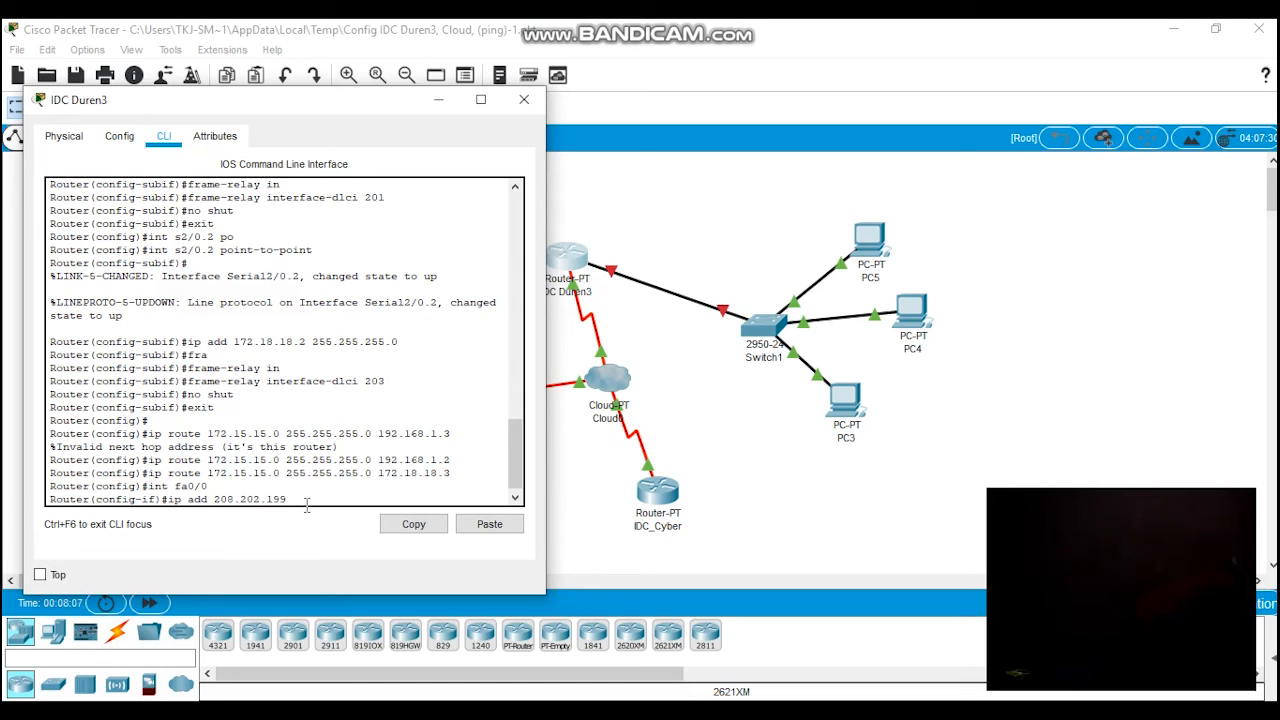
{"action": "type", "text": ".3 2555.255.255.0"}
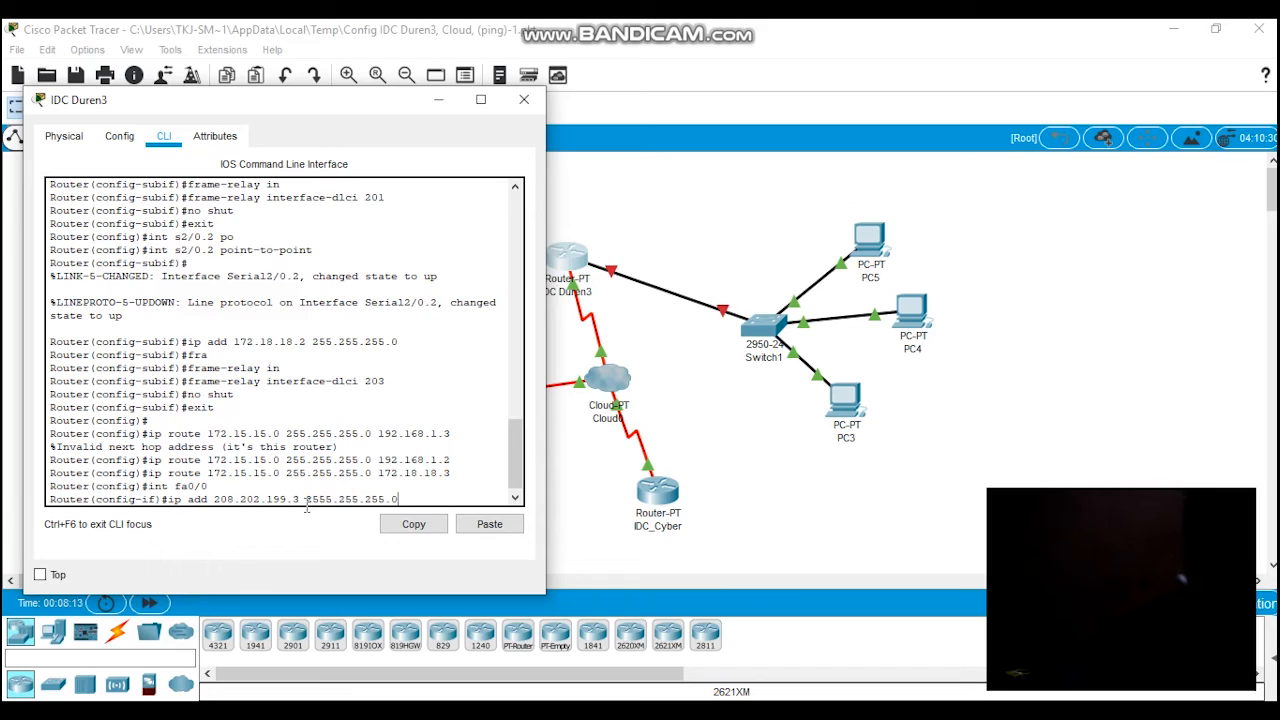
{"action": "double_click", "coordinate": [372, 499]}
{"action": "triple_click", "coordinate": [369, 500]}
{"action": "left_click", "coordinate": [371, 500]}
{"action": "left_click_drag", "start_coordinate": [215, 499], "coordinate": [293, 499]}
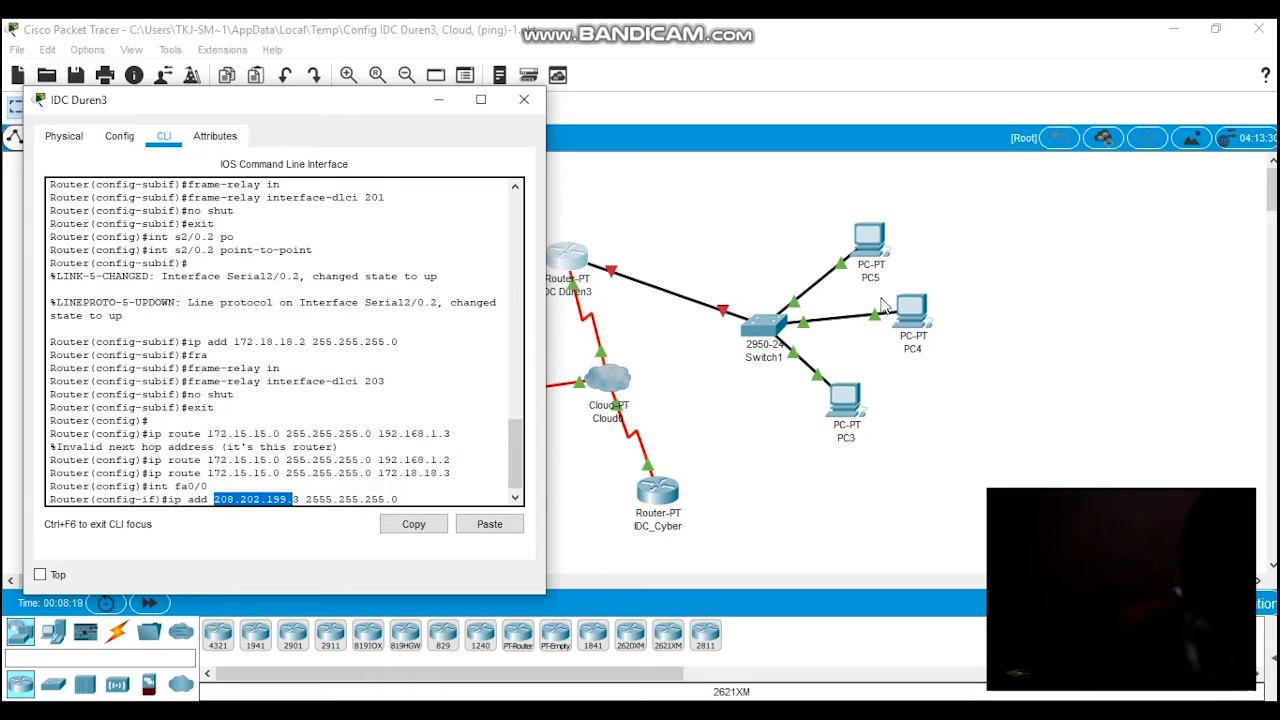
{"action": "left_click", "coordinate": [492, 498]}
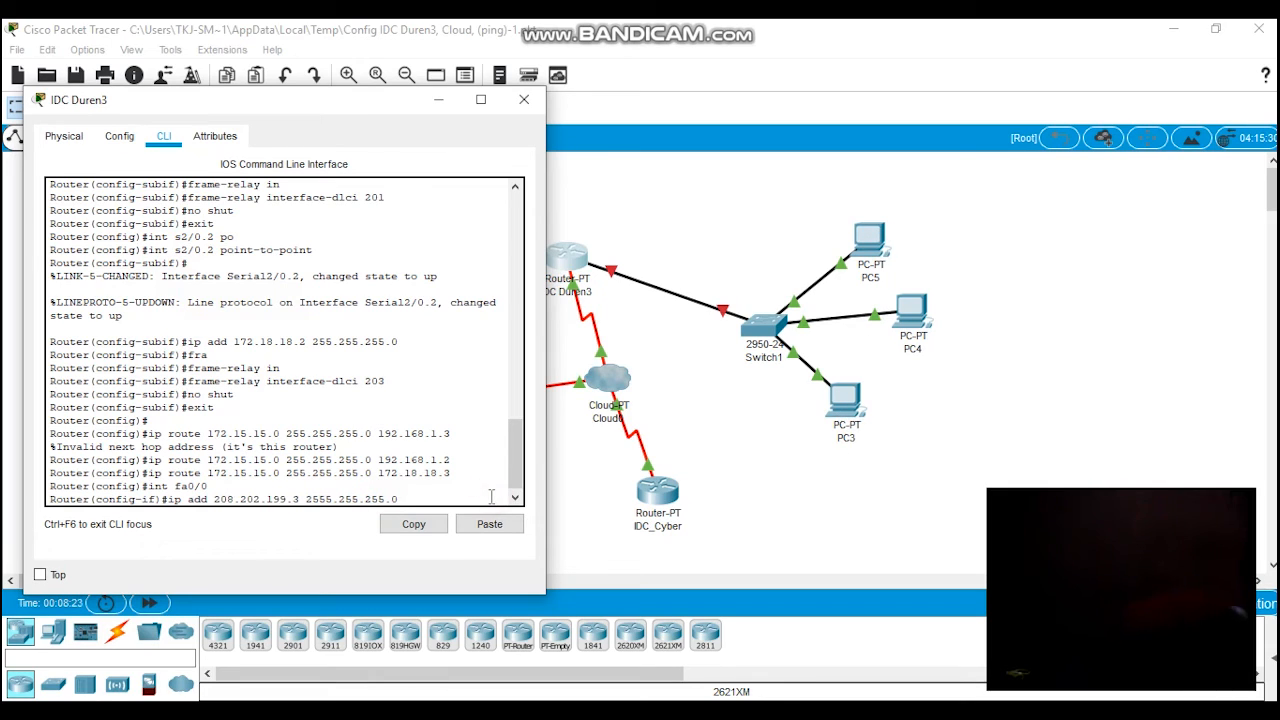
{"action": "key", "text": "Return"}
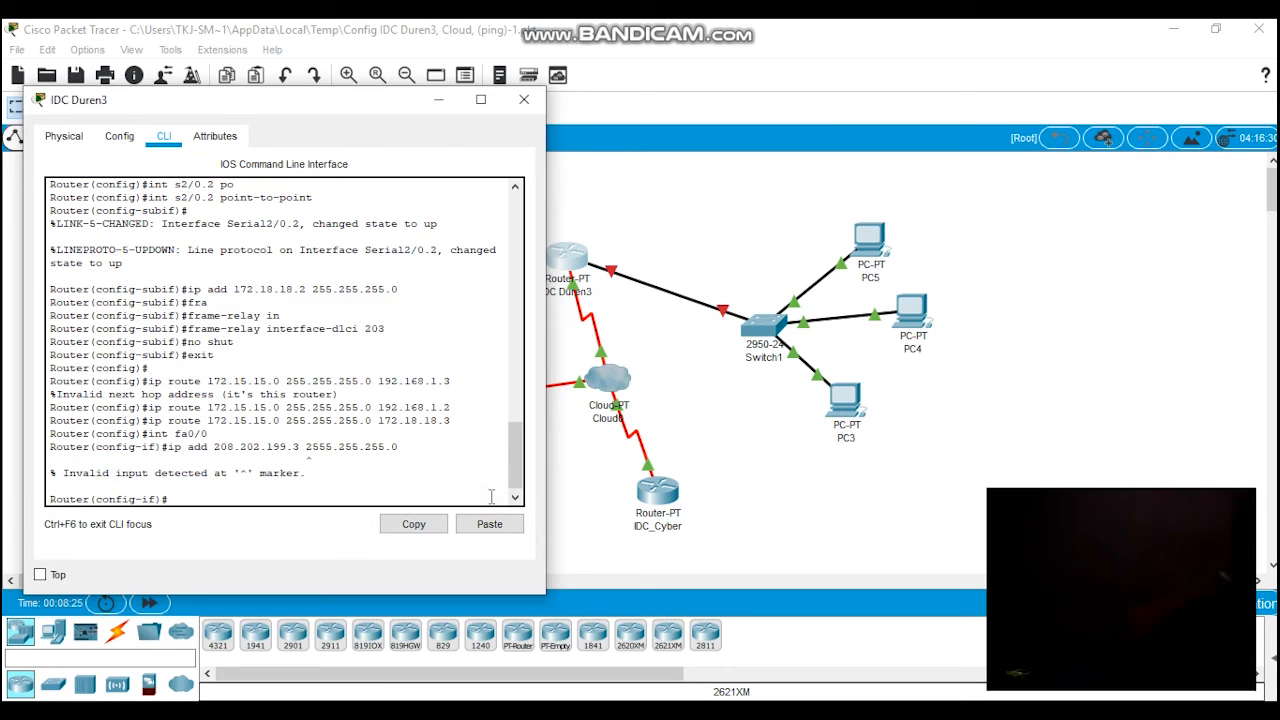
Step: Assign IP address 208.202.199.3 with the corrected subnet mask 255.255.255.0 to interface fa0/0
{"action": "key", "text": "Up"}
{"action": "key", "text": "Left"}
{"action": "key", "text": "Left"}
{"action": "key", "text": "Left"}
{"action": "key", "text": "Left"}
{"action": "key", "text": "Left"}
{"action": "key", "text": "Left"}
{"action": "key", "text": "Left"}
{"action": "key", "text": "Left"}
{"action": "key", "text": "Left"}
{"action": "key", "text": "Left"}
{"action": "key", "text": "Left"}
{"action": "key", "text": "BackSpace"}
{"action": "key", "text": "Return"}
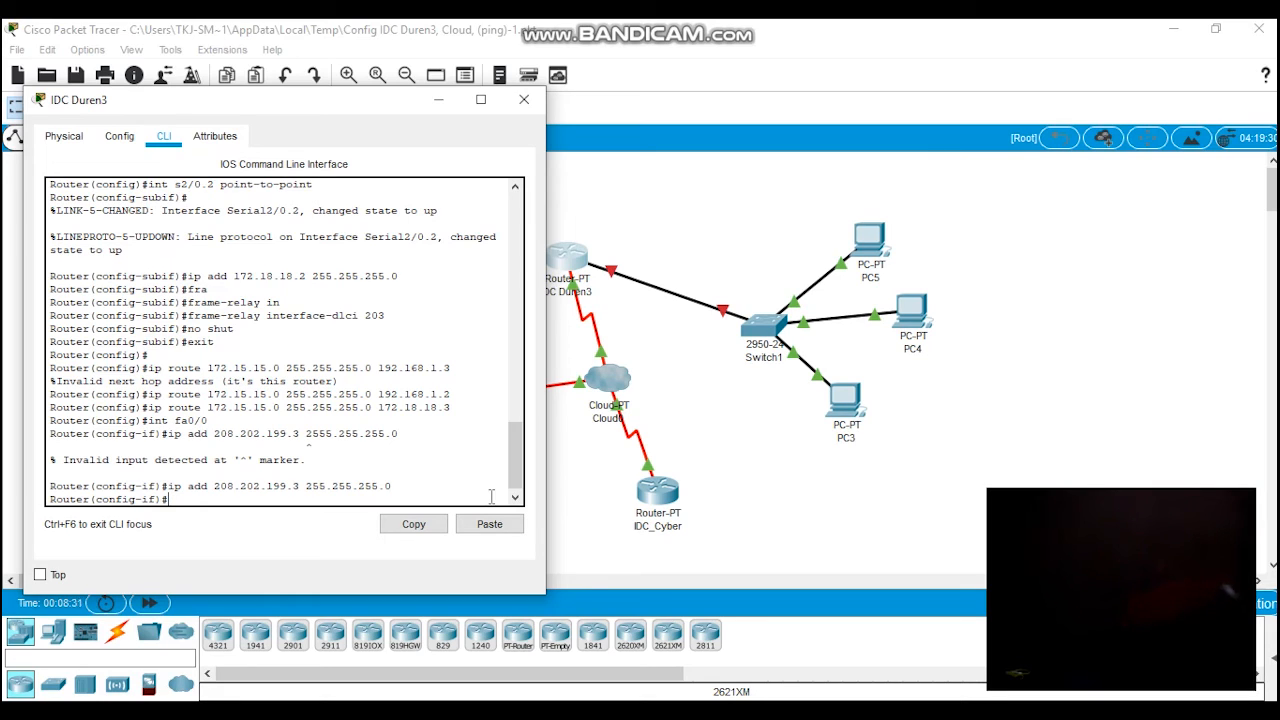
Step: Enable interface fa0/0 with no shut and return to the interface configuration prompt
{"action": "type", "text": "no shut"}
{"action": "key", "text": "Return"}
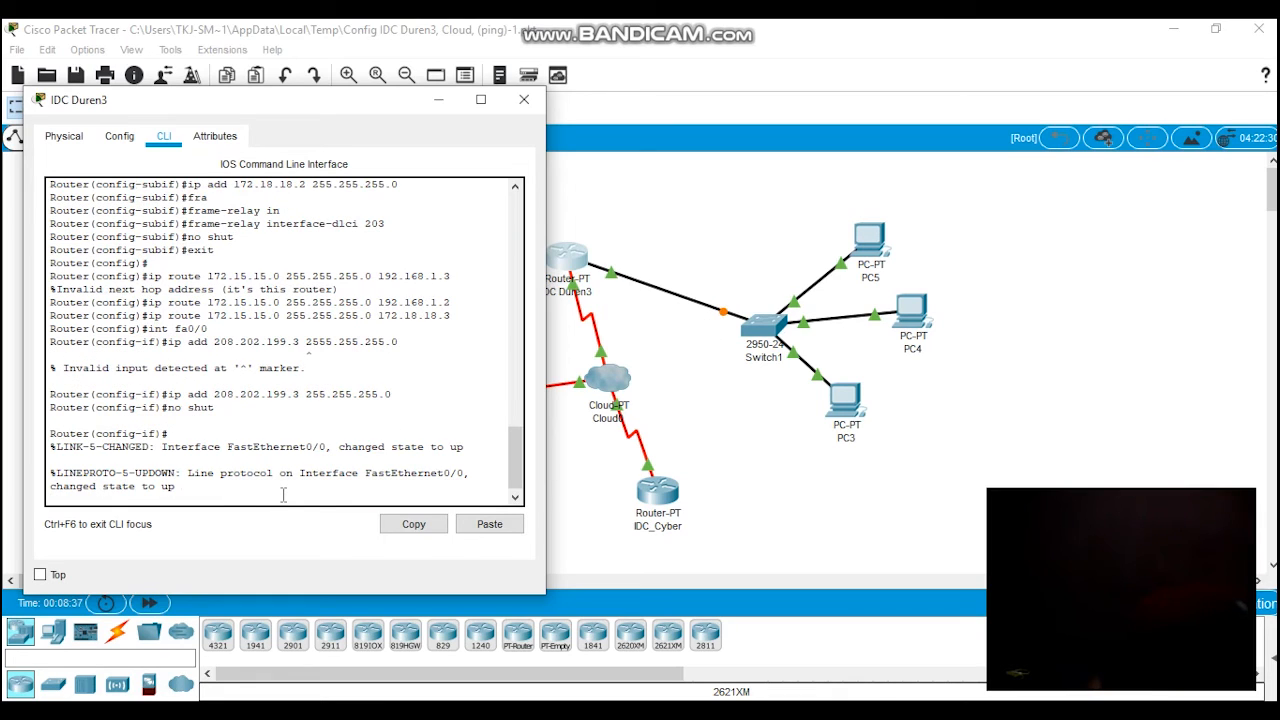
{"action": "key", "text": "Return"}
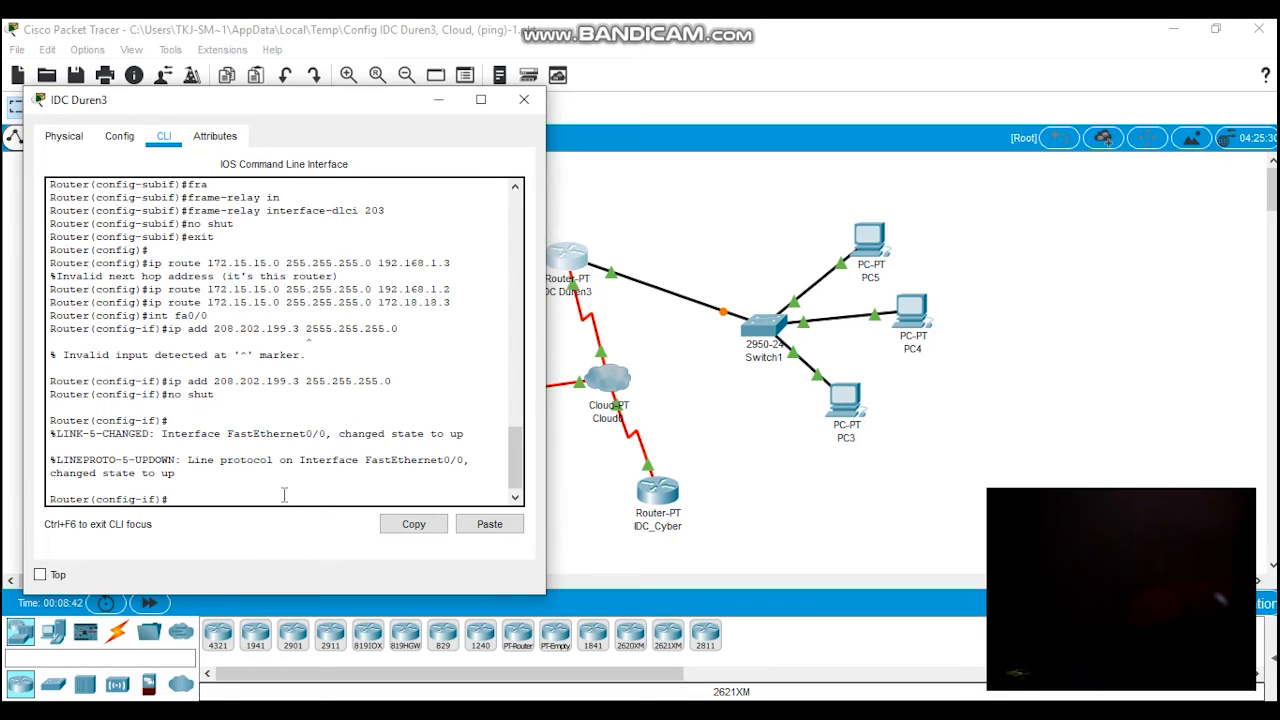
Step: Add a static route to 206.204.201.0 with mask 255.255.255.0 via next hop 172.18.18.3
{"action": "type", "text": "ip route"}
{"action": "left_click", "coordinate": [314, 492]}
{"action": "left_click", "coordinate": [320, 498]}
{"action": "type", "text": "206.204.201.0"}
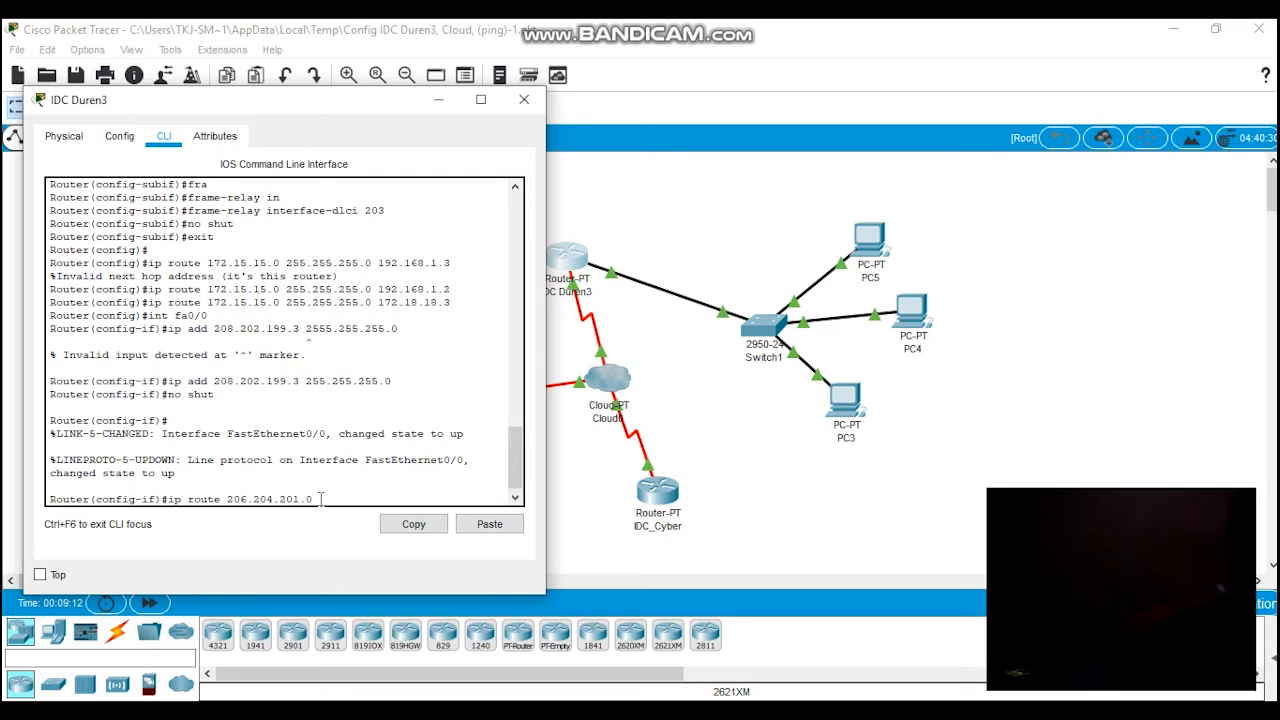
{"action": "type", "text": "255.25"}
{"action": "type", "text": "5.255.0"}
{"action": "type", "text": "255.0"}
{"action": "type", "text": " 172.18.18.3"}
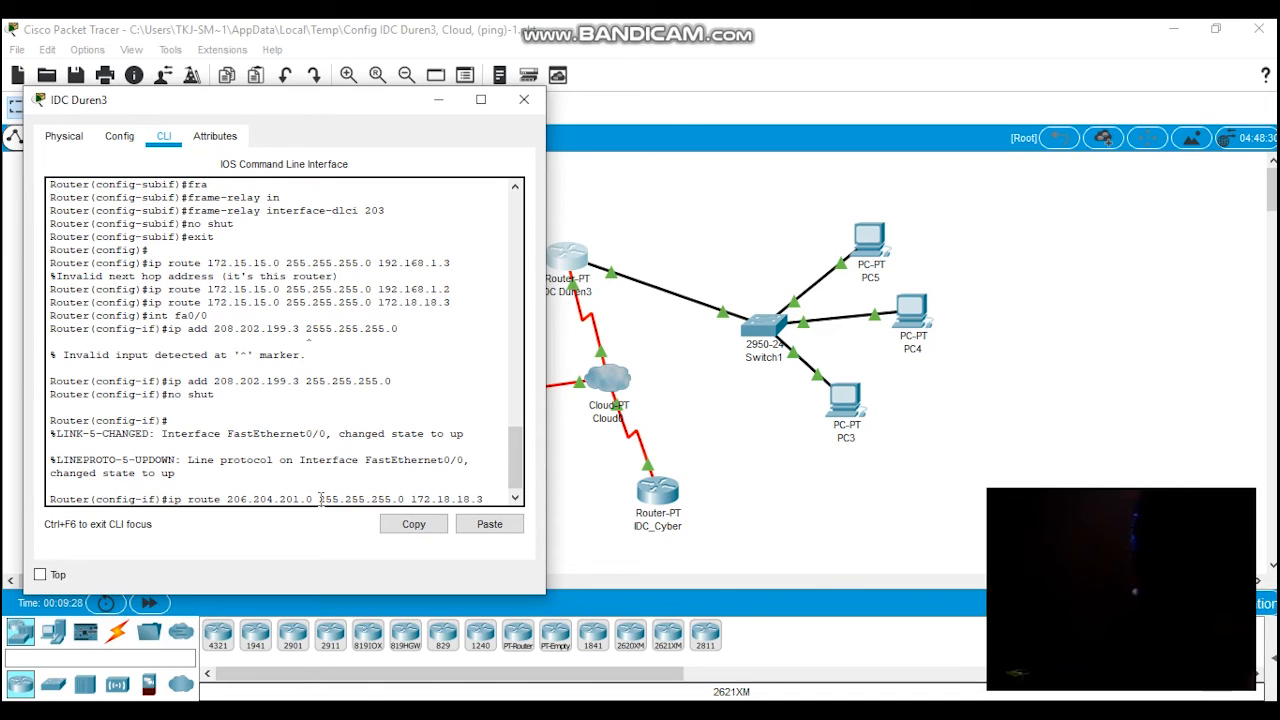
{"action": "key", "text": "Return"}
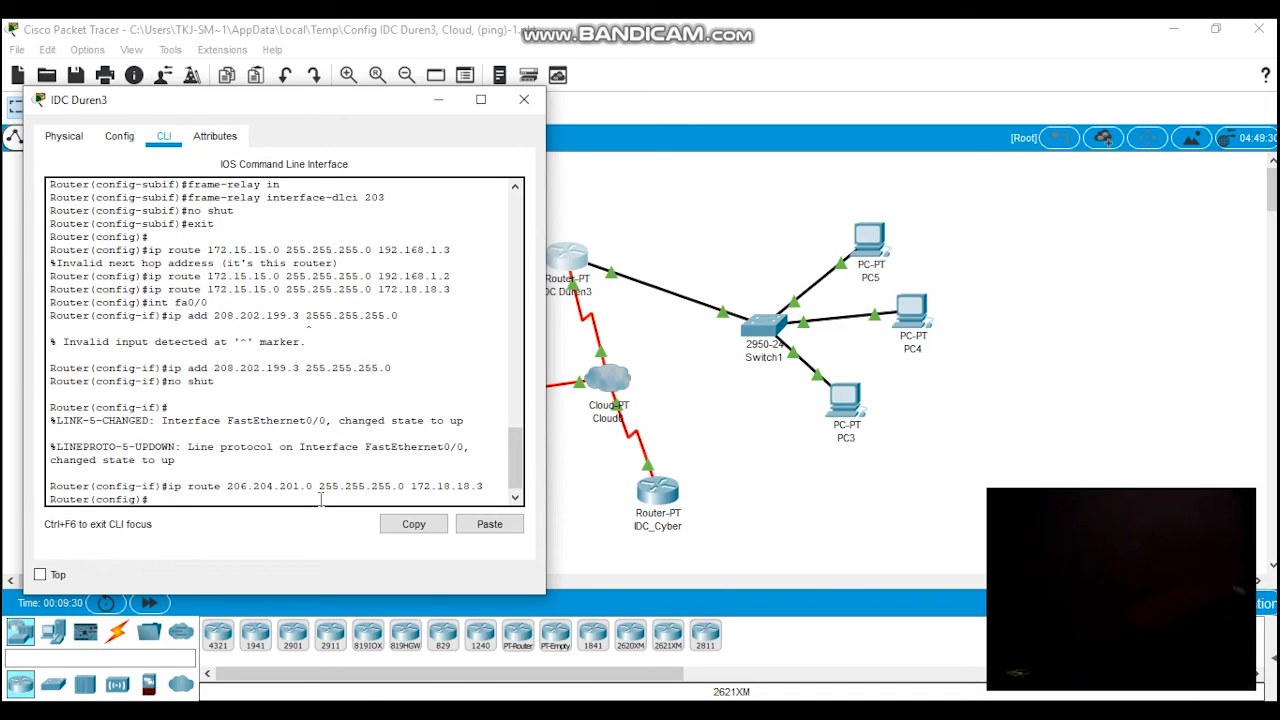
Step: Close the IDC Duren3 router window and open the Frame Relay connection settings of Cloud0
{"action": "scroll", "coordinate": [320, 480], "scroll_direction": "up", "scroll_amount": 2}
{"action": "scroll", "coordinate": [310, 440], "scroll_direction": "down", "scroll_amount": 3}
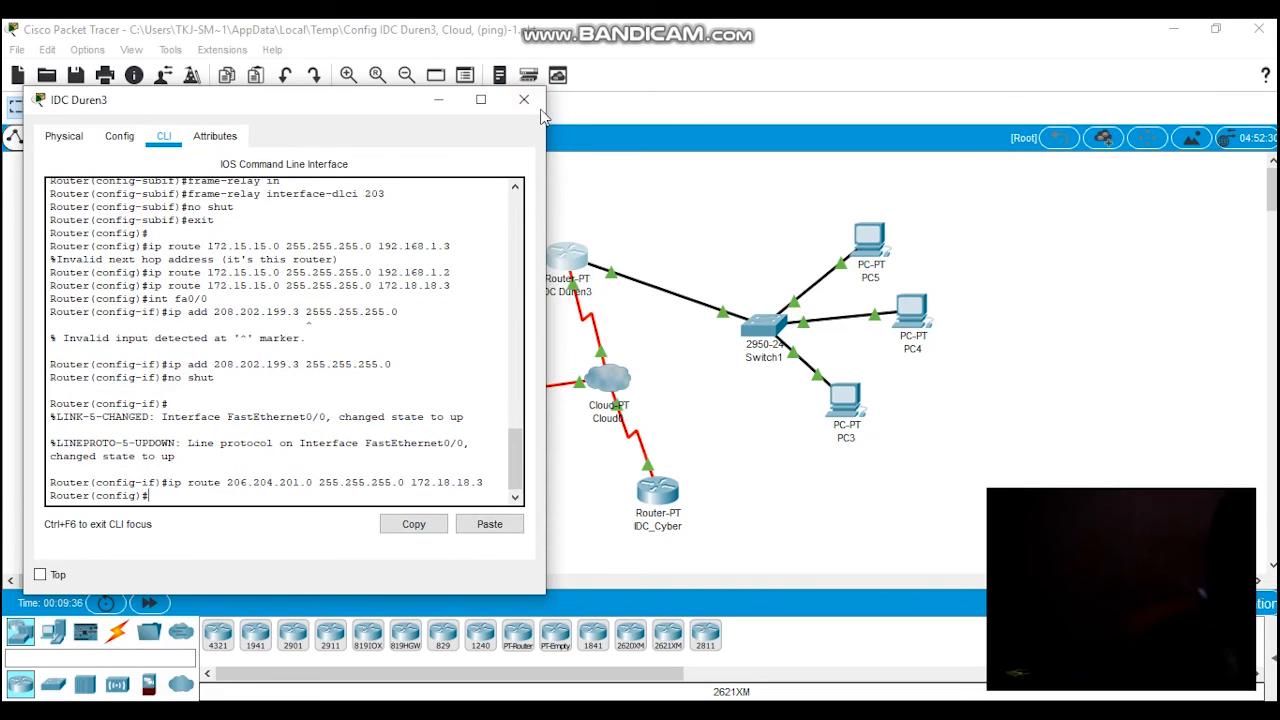
{"action": "left_click", "coordinate": [523, 99]}
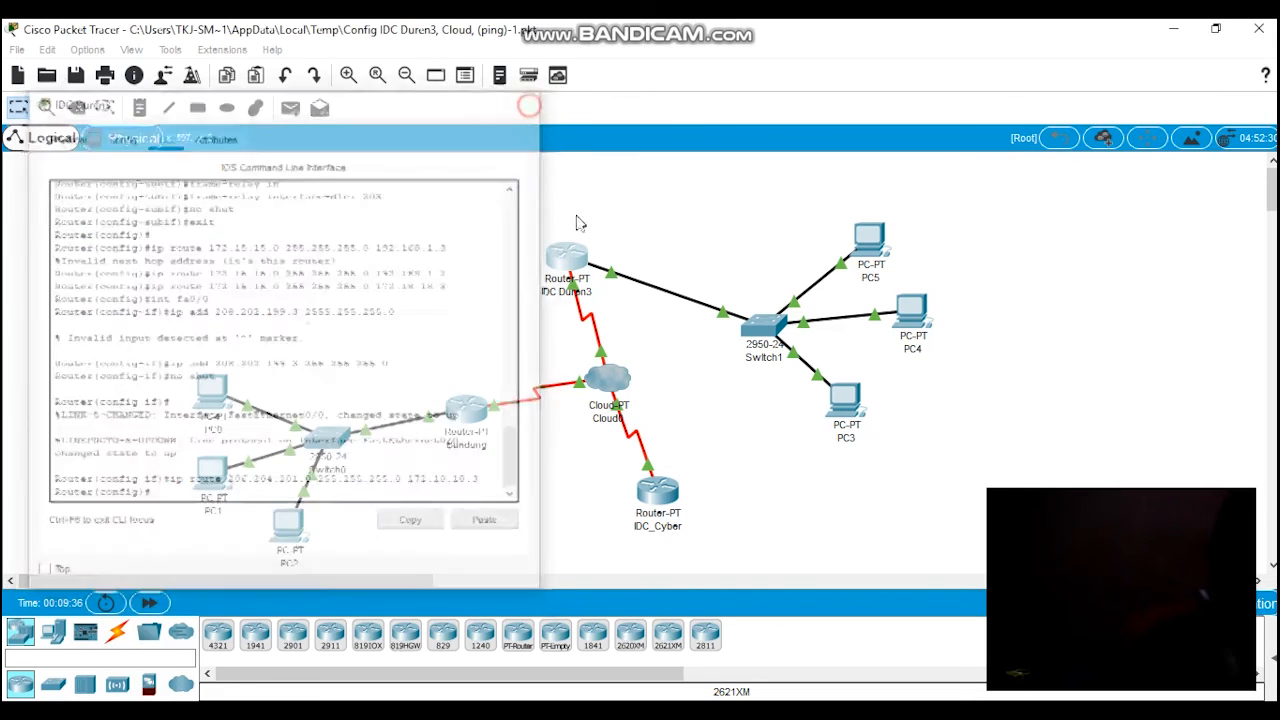
{"action": "left_click", "coordinate": [609, 386]}
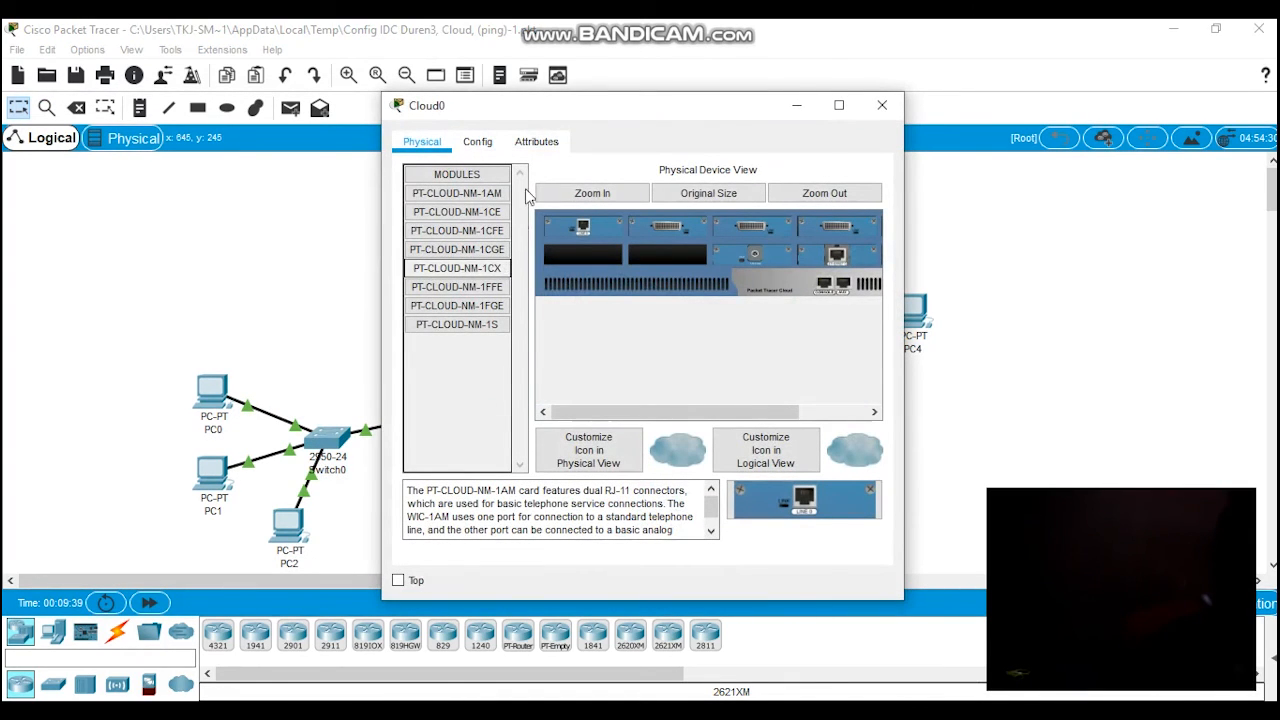
{"action": "left_click", "coordinate": [478, 142]}
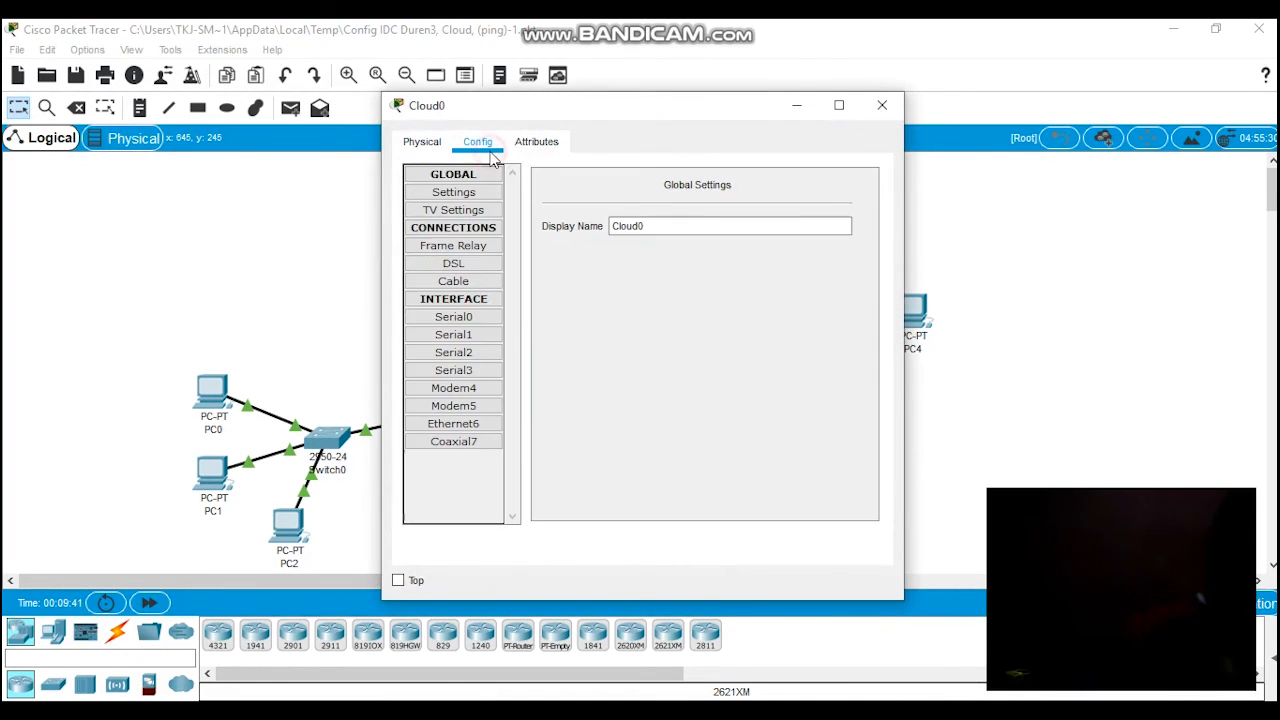
{"action": "left_click", "coordinate": [483, 257]}
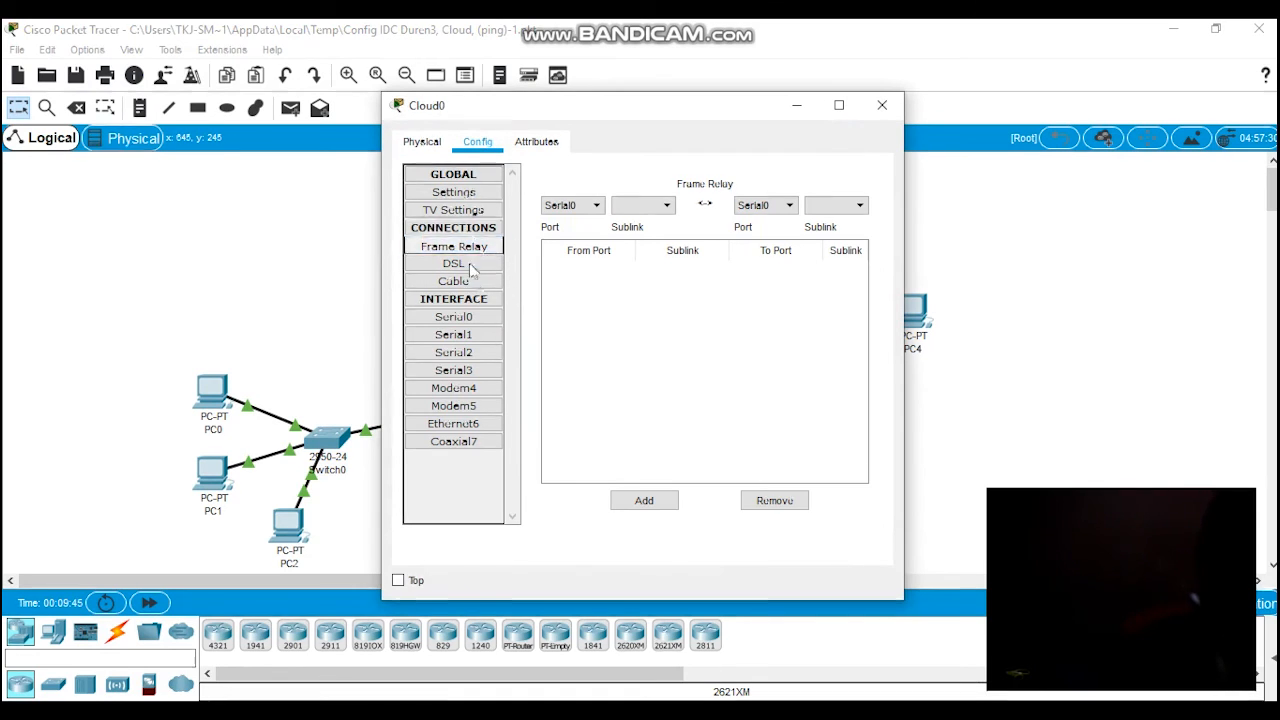
Step: Add DLCI 102 with the name 1-2 to Cloud0's Serial0 interface
{"action": "left_click", "coordinate": [474, 322]}
{"action": "left_click", "coordinate": [567, 254]}
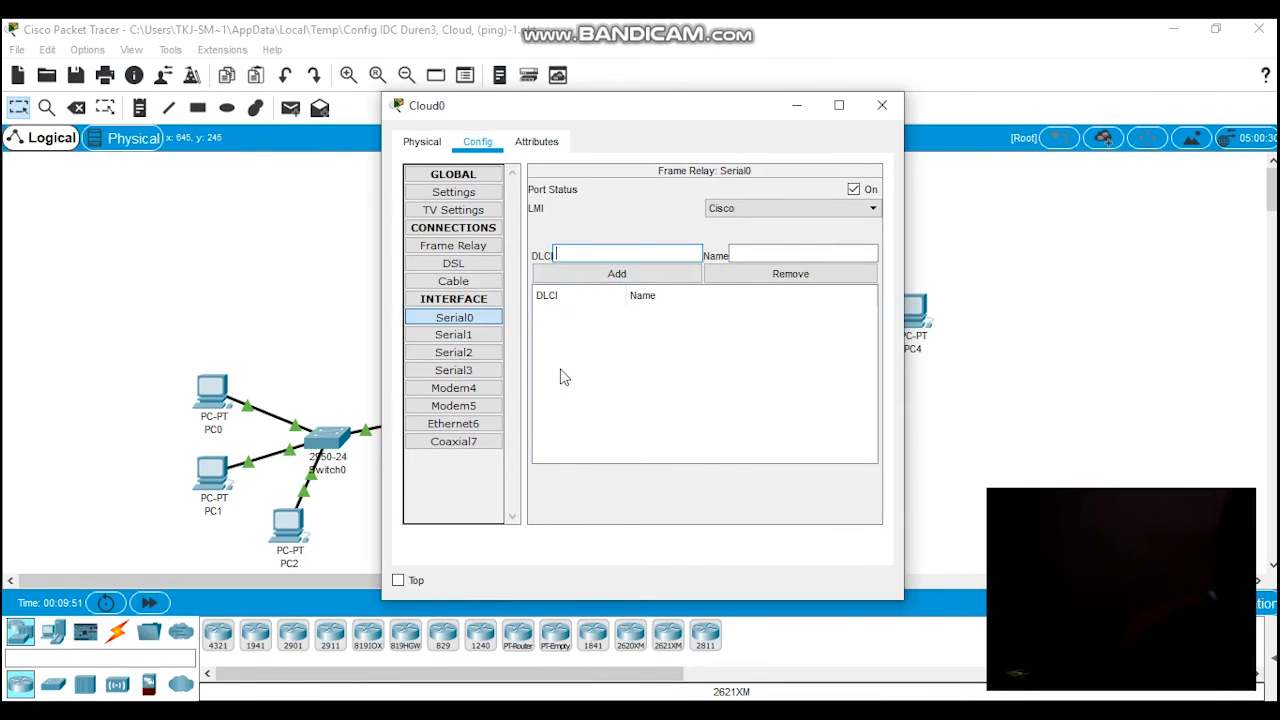
{"action": "type", "text": "102"}
{"action": "left_click", "coordinate": [804, 253]}
{"action": "type", "text": "1-2"}
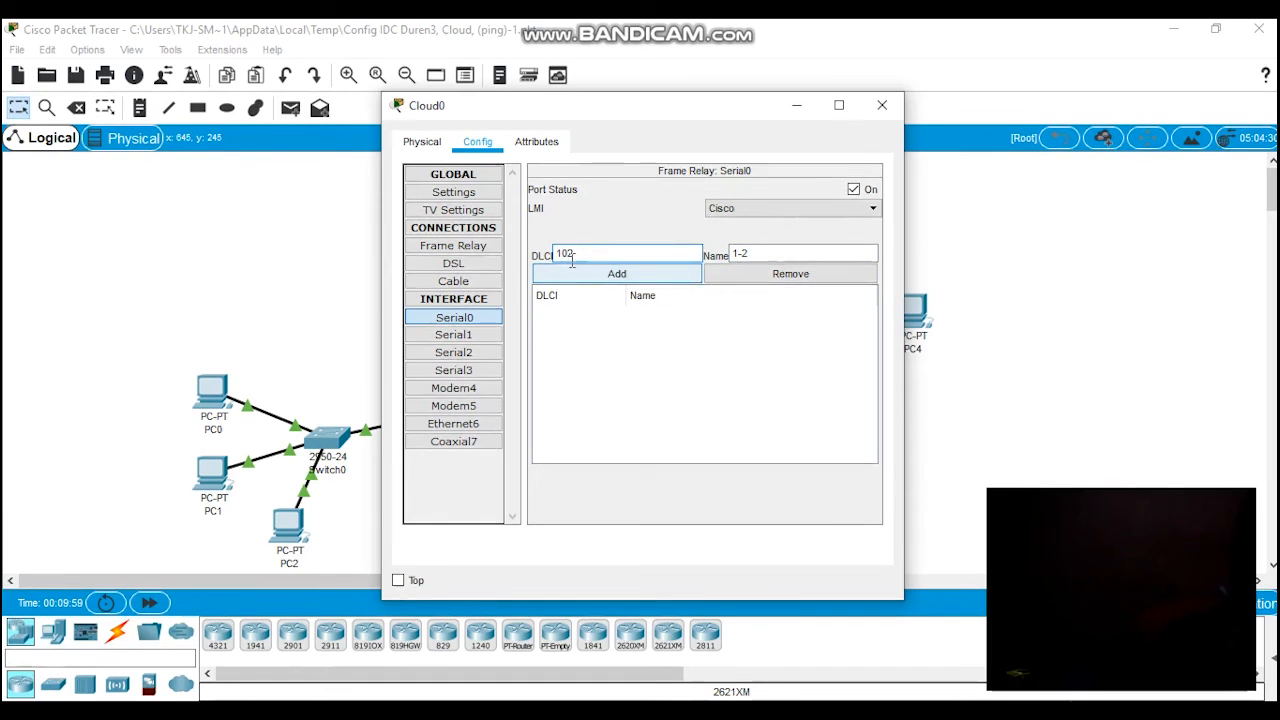
{"action": "left_click", "coordinate": [721, 120]}
{"action": "left_click_drag", "start_coordinate": [560, 106], "coordinate": [797, 85]}
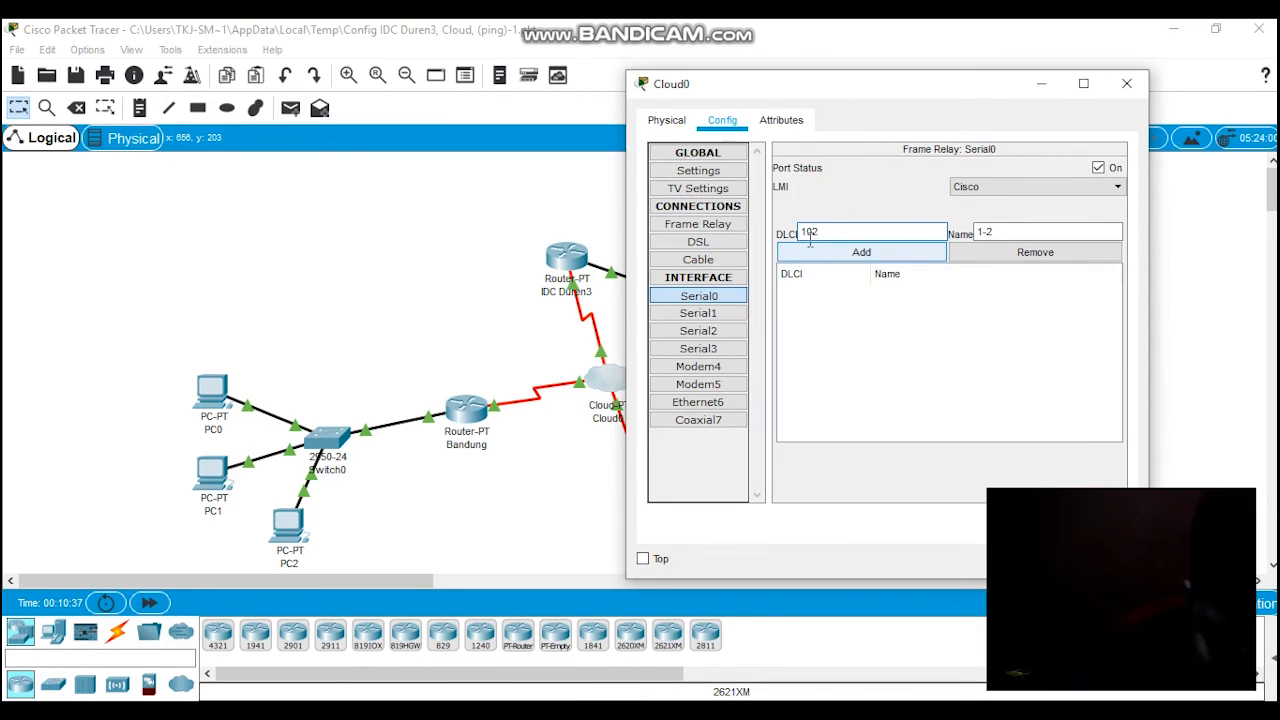
{"action": "left_click", "coordinate": [999, 234]}
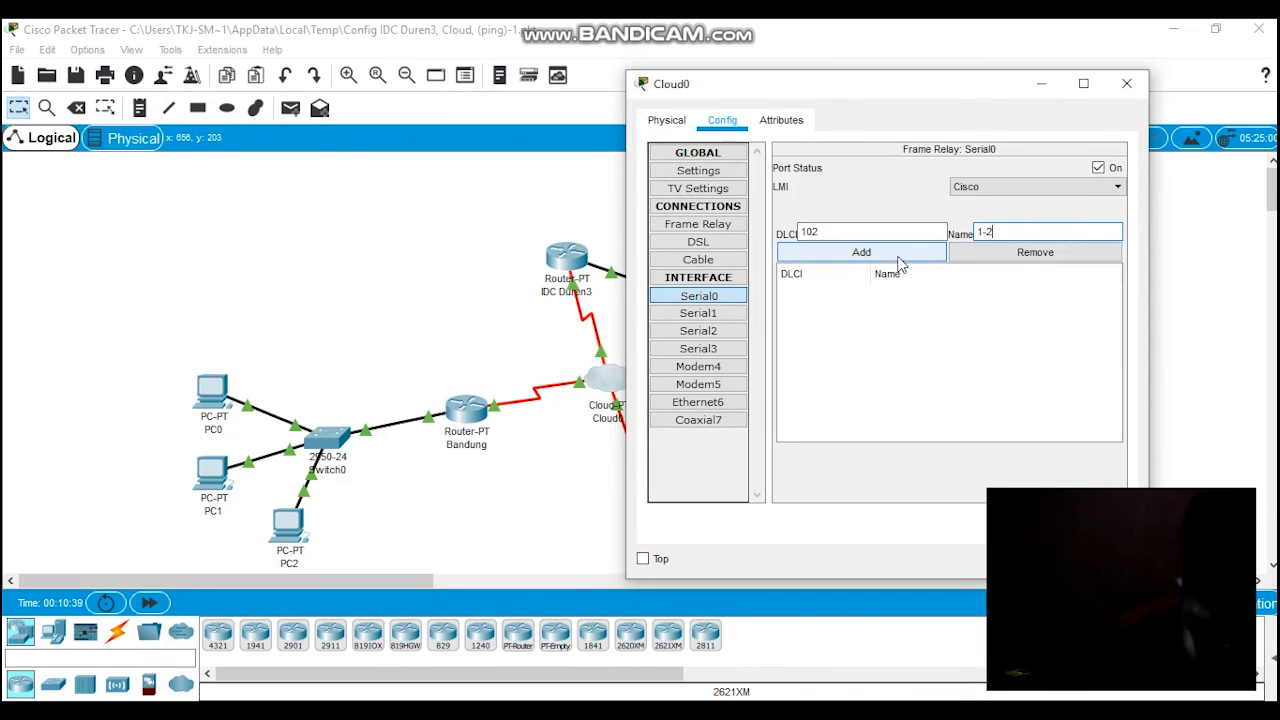
{"action": "double_click", "coordinate": [866, 231]}
{"action": "left_click", "coordinate": [866, 231]}
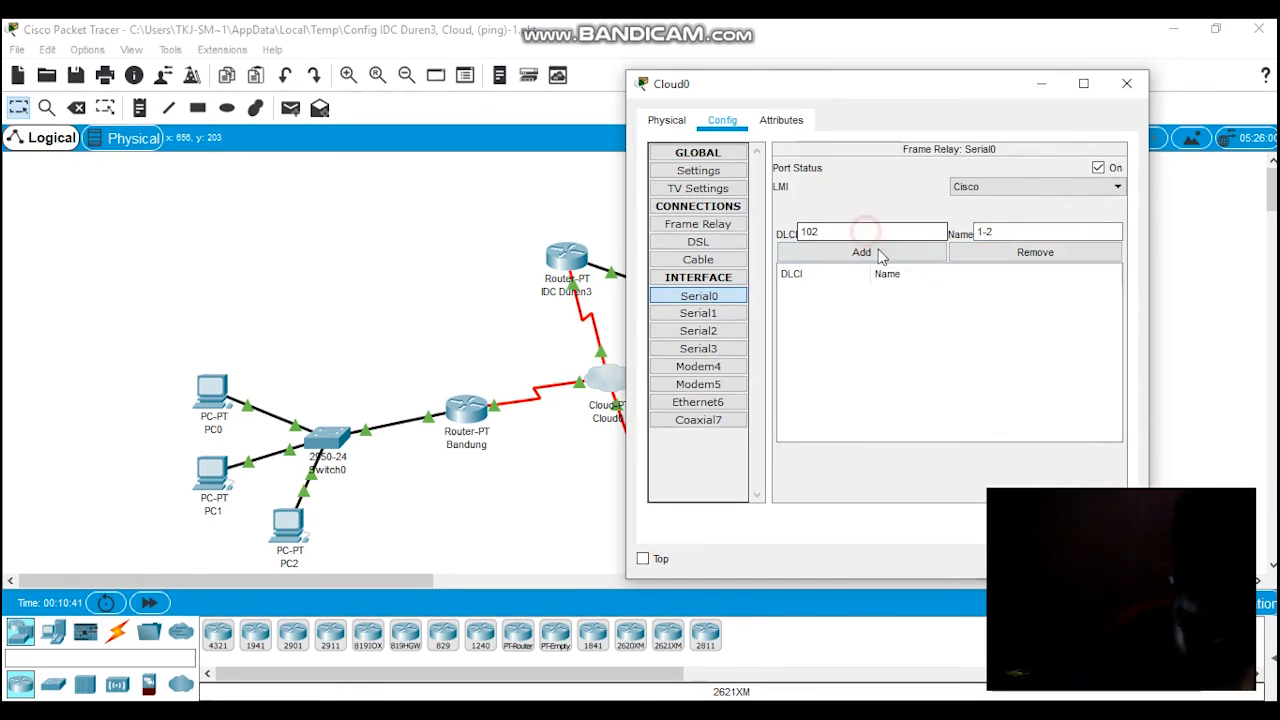
{"action": "left_click", "coordinate": [883, 255]}
Step: Add a second DLCI 103 with the name 1-3 to Serial0
{"action": "left_click", "coordinate": [848, 234]}
{"action": "key", "text": "BackSpace"}
{"action": "type", "text": "3"}
{"action": "left_click", "coordinate": [1035, 226]}
{"action": "key", "text": "BackSpace"}
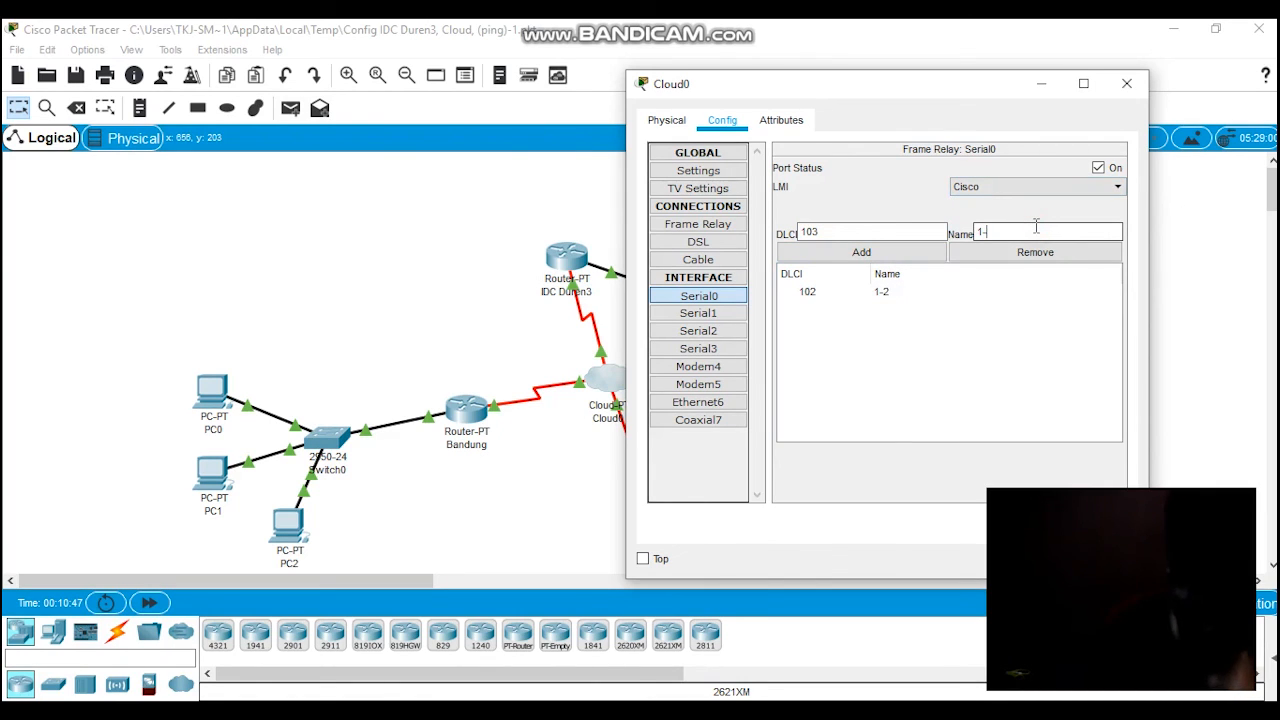
{"action": "type", "text": "3"}
{"action": "left_click", "coordinate": [866, 252]}
{"action": "double_click", "coordinate": [810, 230]}
{"action": "left_click_drag", "start_coordinate": [798, 233], "coordinate": [808, 232]}
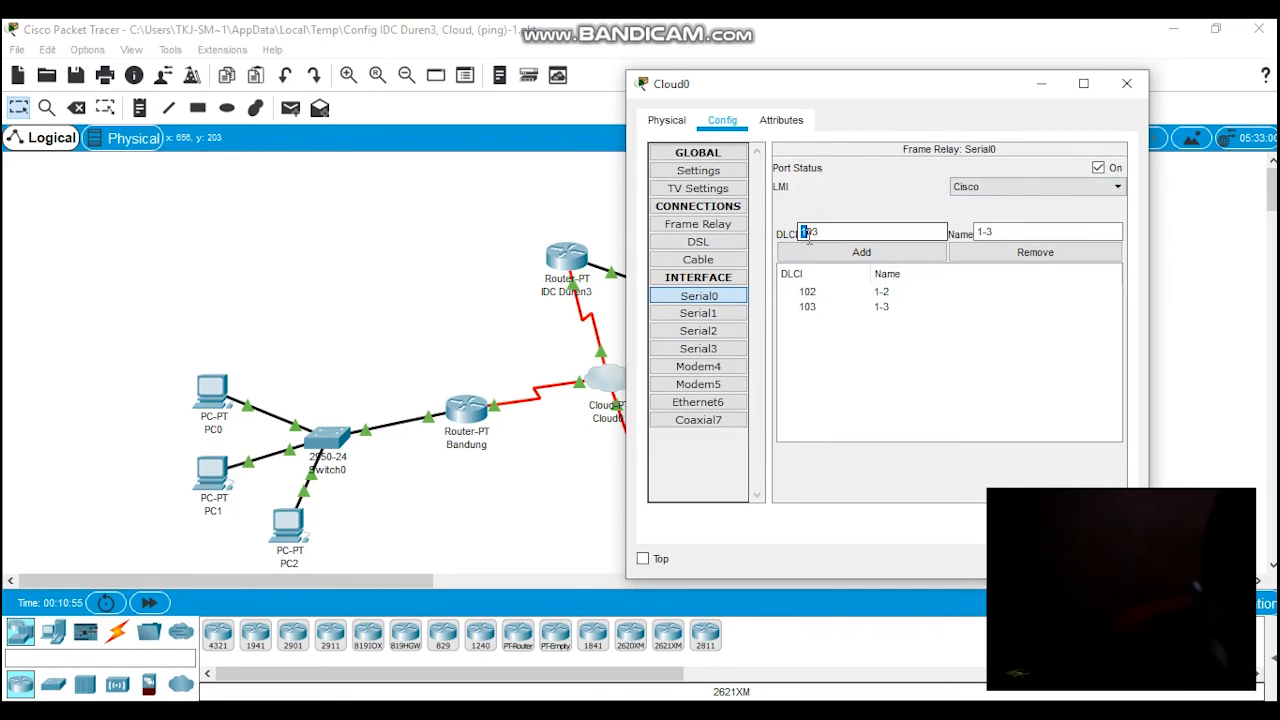
{"action": "left_click_drag", "start_coordinate": [814, 231], "coordinate": [826, 233]}
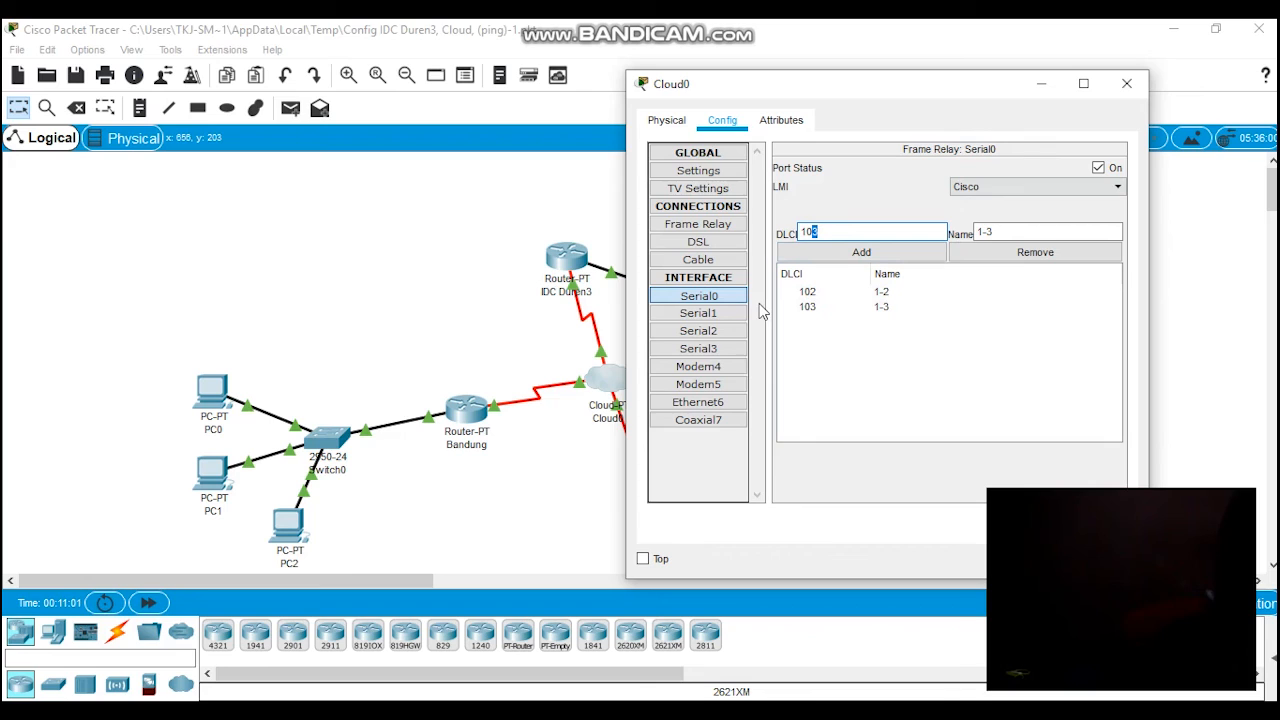
Step: Add DLCI 201 with the name 2-1 to Cloud0's Serial1 interface
{"action": "left_click", "coordinate": [698, 313]}
{"action": "left_click", "coordinate": [806, 232]}
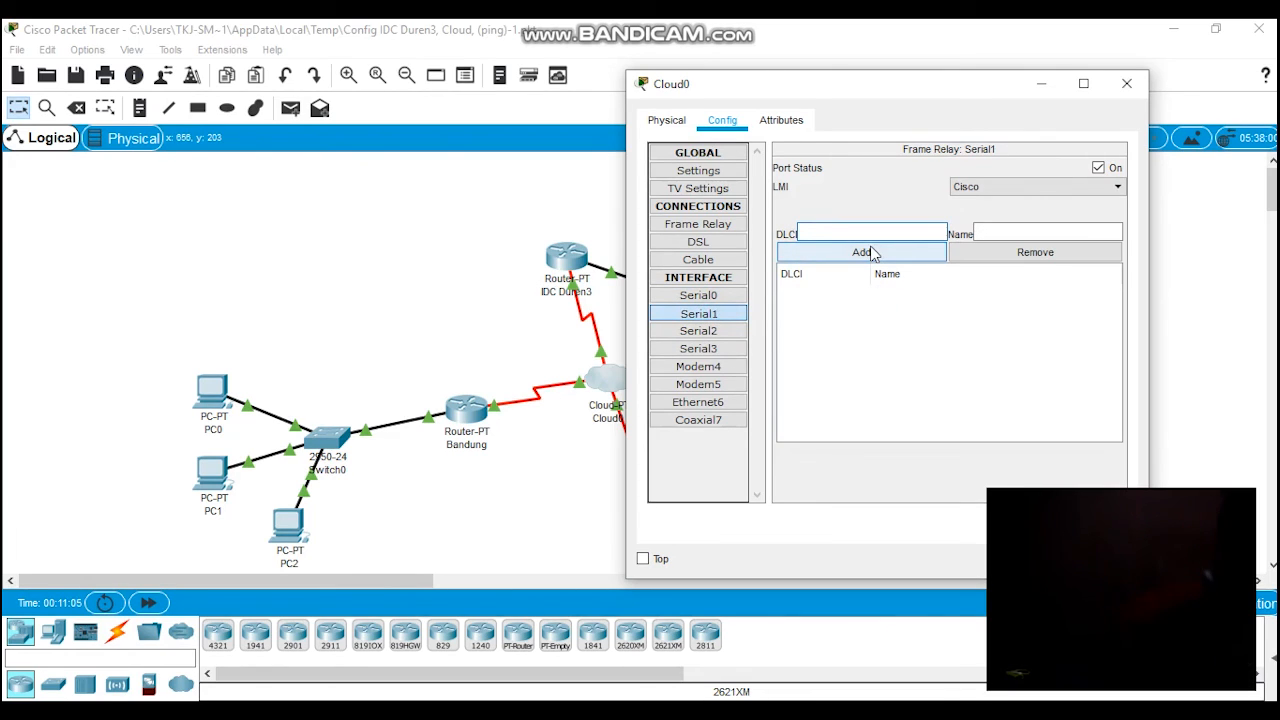
{"action": "left_click", "coordinate": [1013, 233]}
{"action": "left_click", "coordinate": [983, 235]}
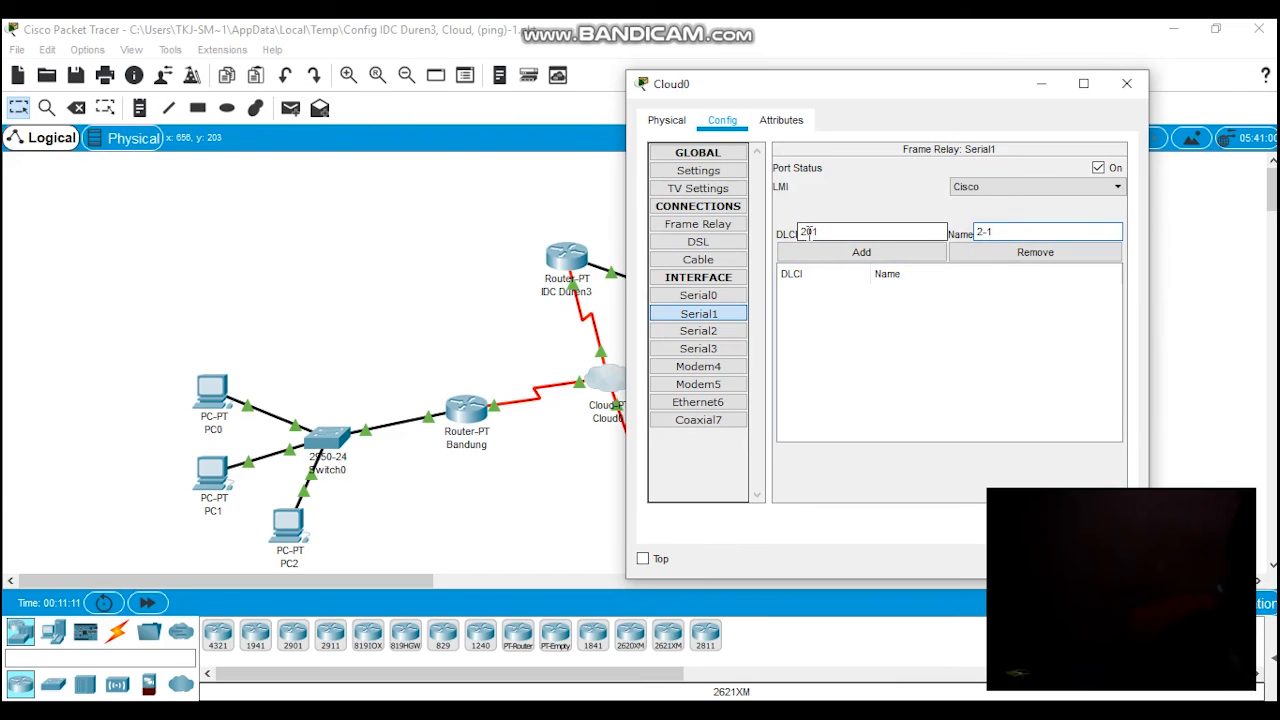
{"action": "left_click_drag", "start_coordinate": [807, 233], "coordinate": [800, 233]}
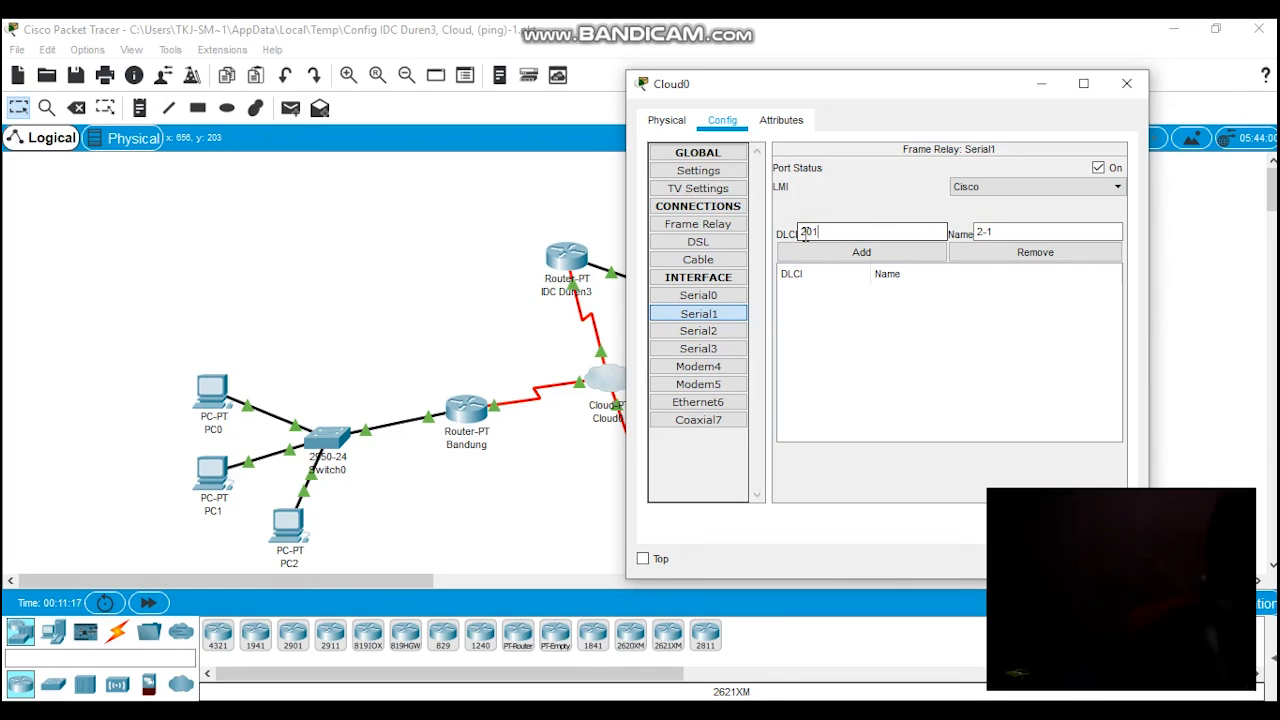
{"action": "left_click", "coordinate": [715, 318]}
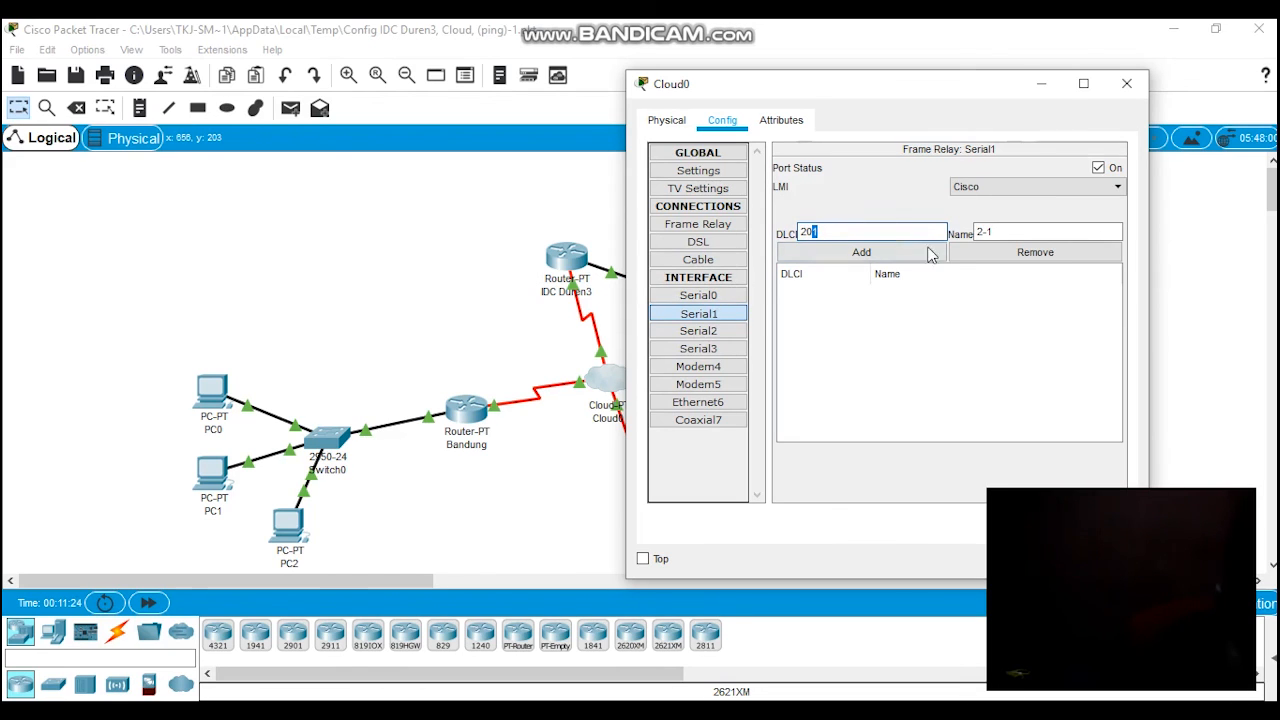
{"action": "left_click", "coordinate": [872, 252]}
Step: Add a second DLCI 203 with the name 2-3 to Serial1
{"action": "left_click", "coordinate": [843, 231]}
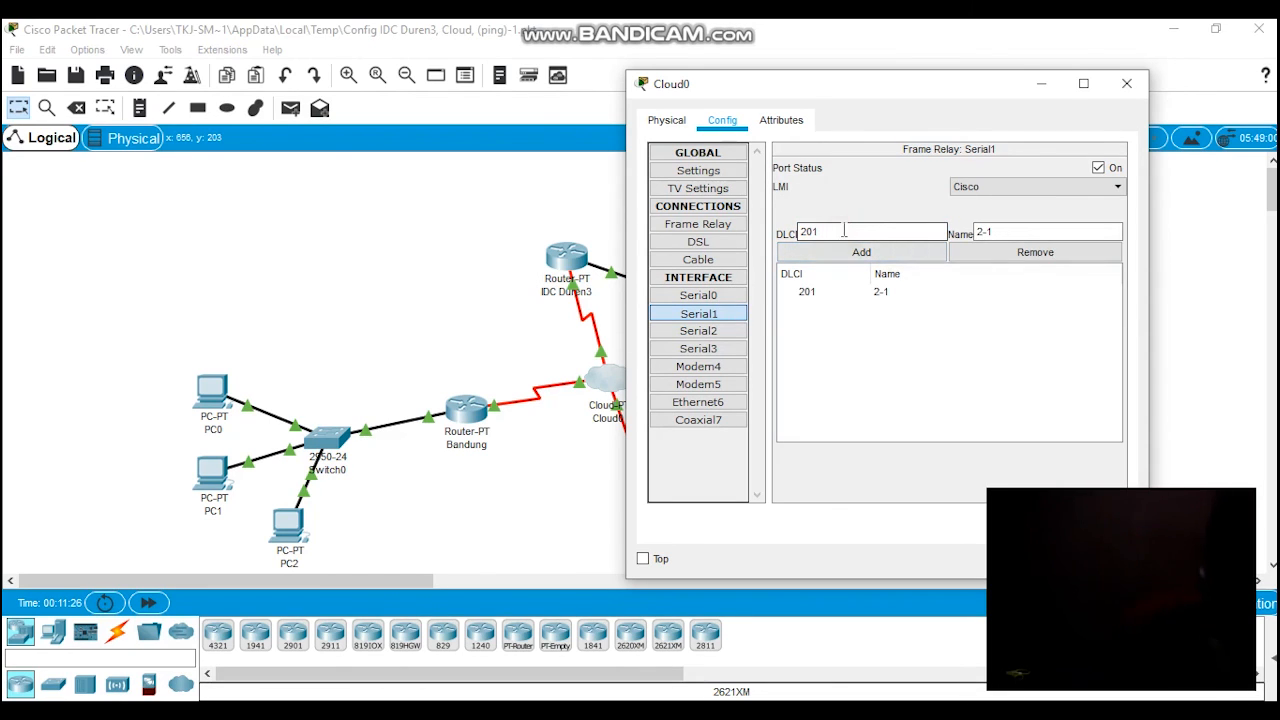
{"action": "type", "text": "3"}
{"action": "left_click", "coordinate": [1060, 229]}
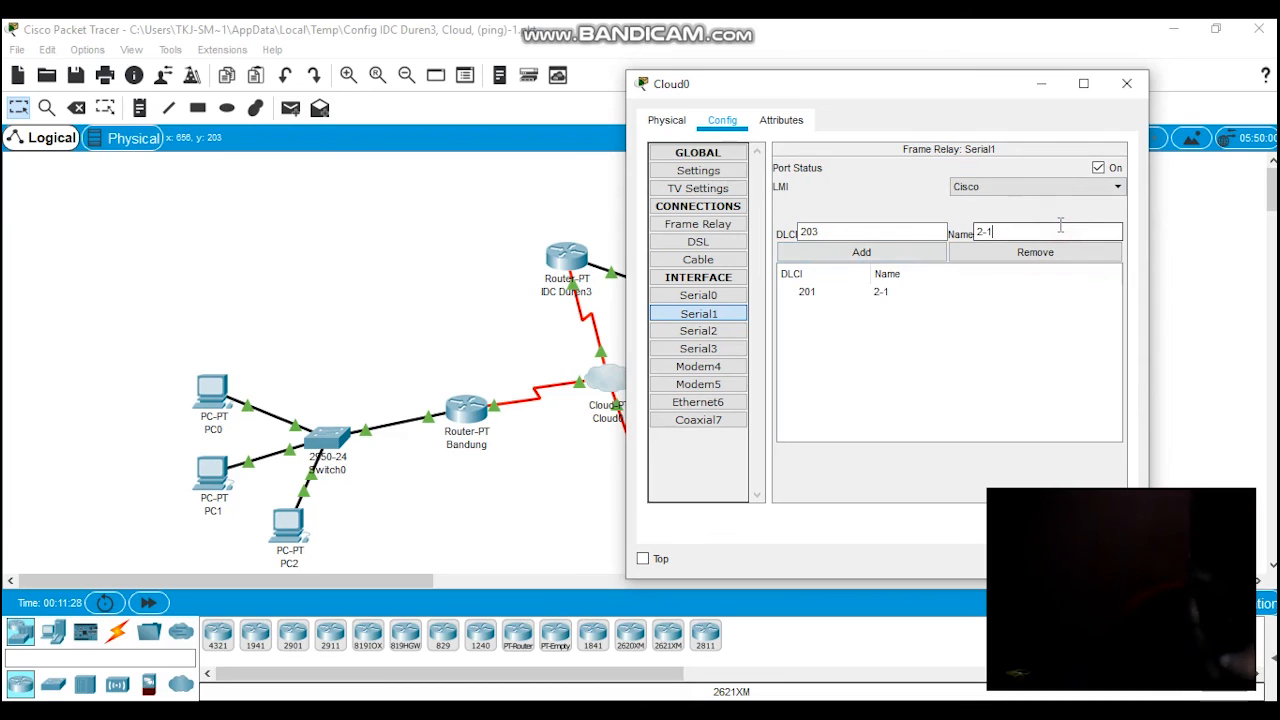
{"action": "type", "text": "3"}
{"action": "left_click", "coordinate": [883, 251]}
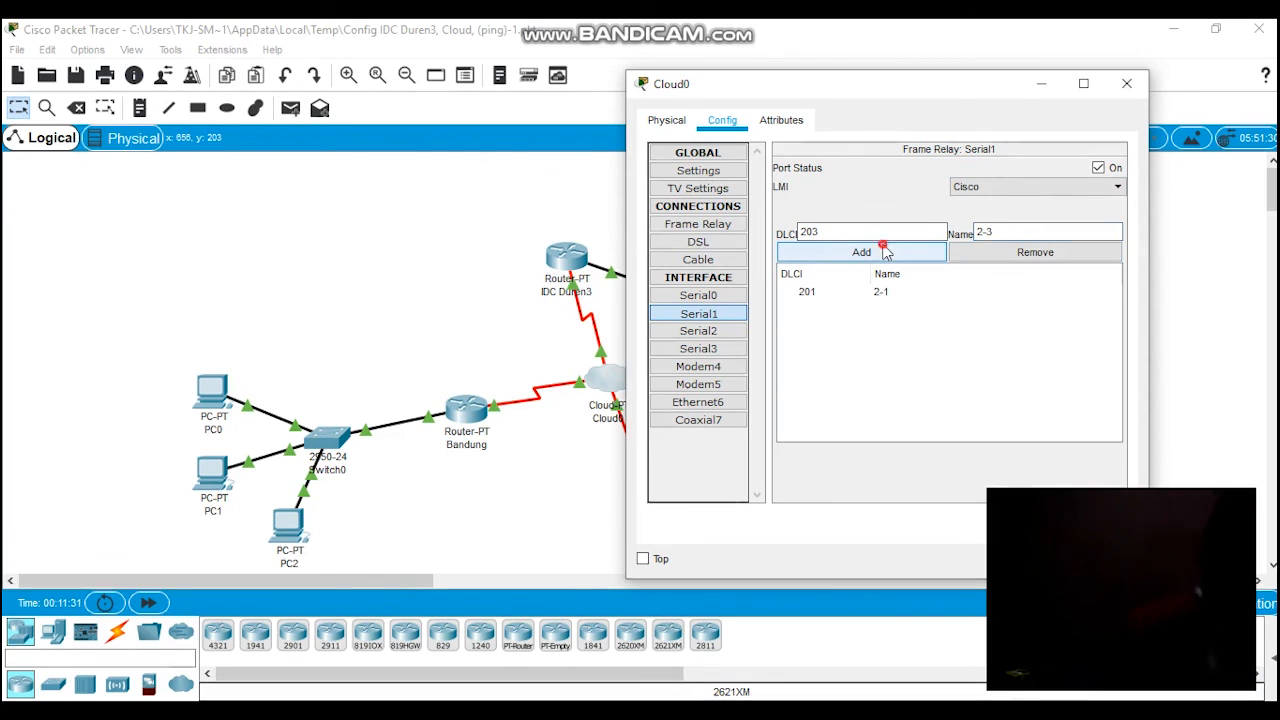
Step: Add DLCI 301 with the name 3-1 to Cloud0's Serial2 interface
{"action": "left_click", "coordinate": [704, 334]}
{"action": "left_click", "coordinate": [821, 238]}
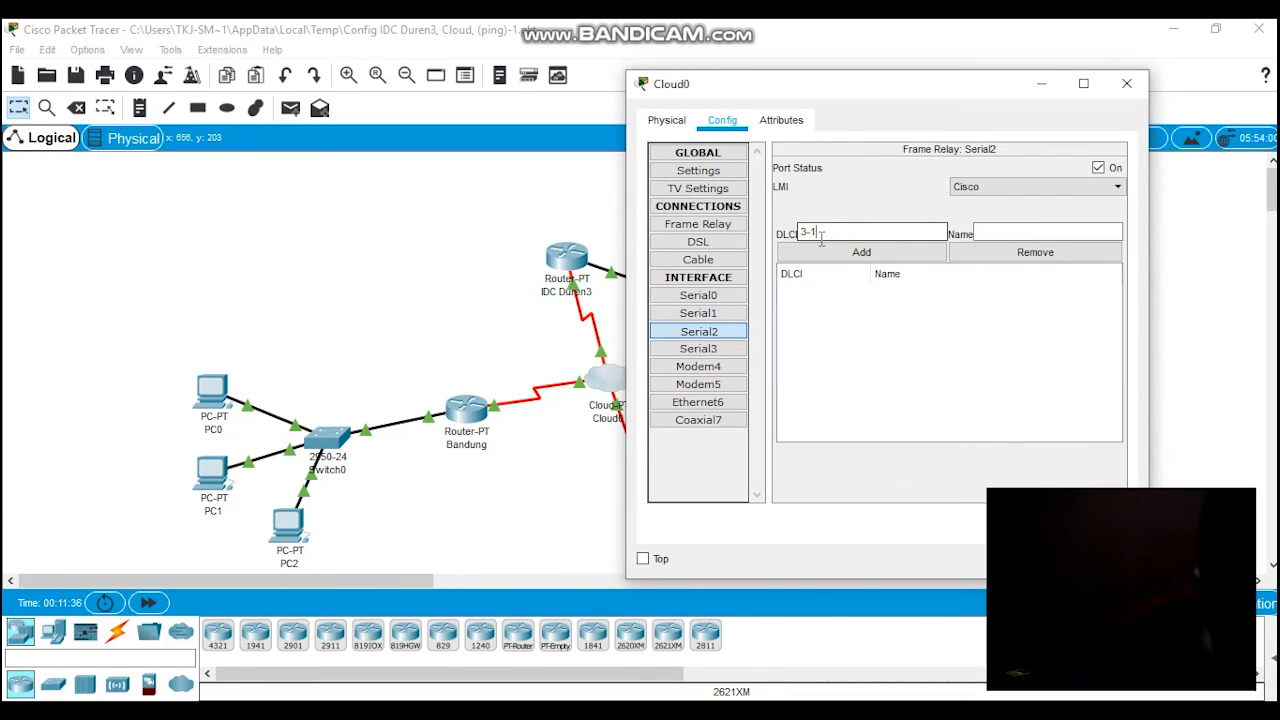
{"action": "type", "text": "3-1"}
{"action": "key", "text": "BackSpace"}
{"action": "key", "text": "BackSpace"}
{"action": "type", "text": "01"}
{"action": "left_click", "coordinate": [1040, 236]}
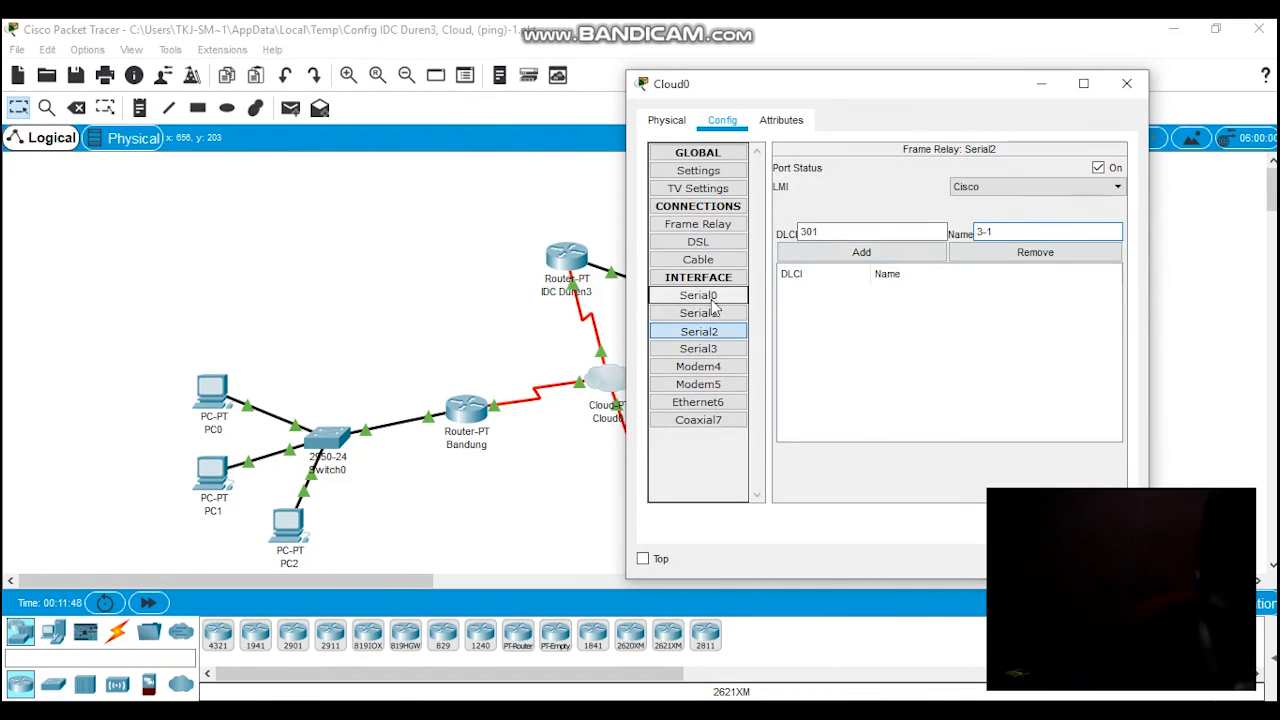
{"action": "left_click", "coordinate": [850, 253]}
Step: Add DLCI 302 with the name 3-2 to Serial2 and check the other serial interfaces' entries
{"action": "left_click", "coordinate": [845, 231]}
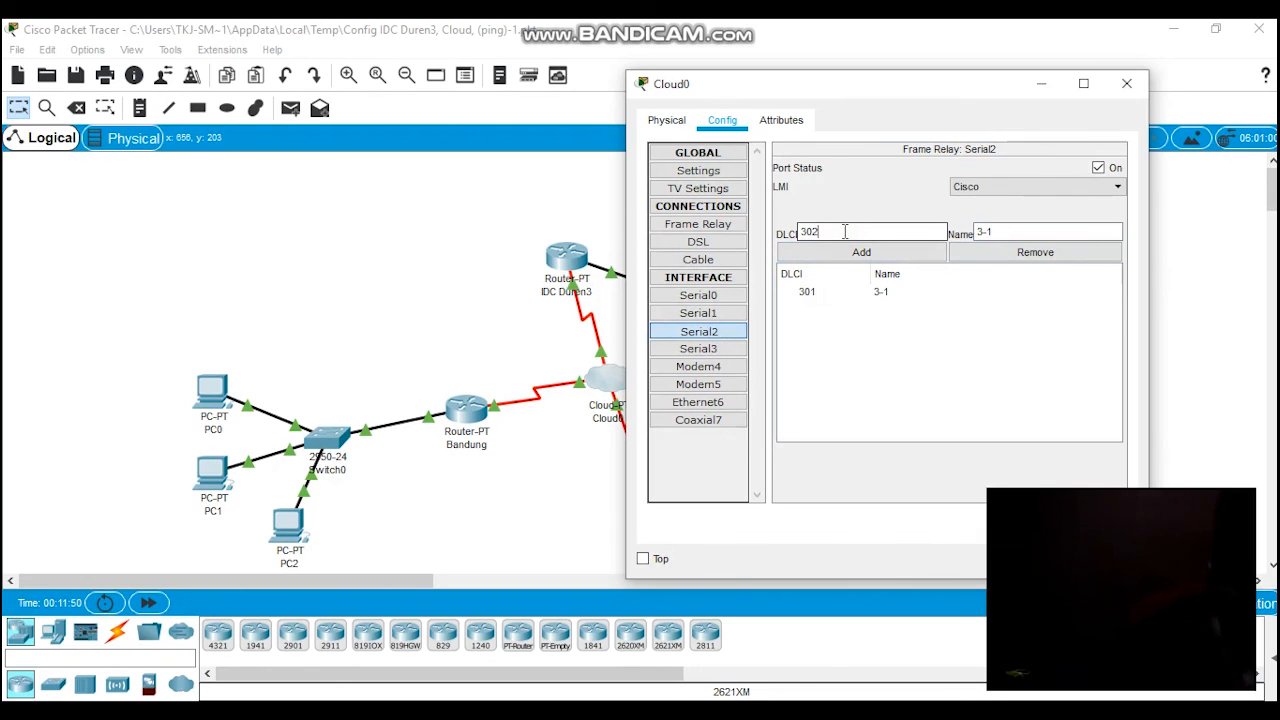
{"action": "left_click", "coordinate": [1040, 228]}
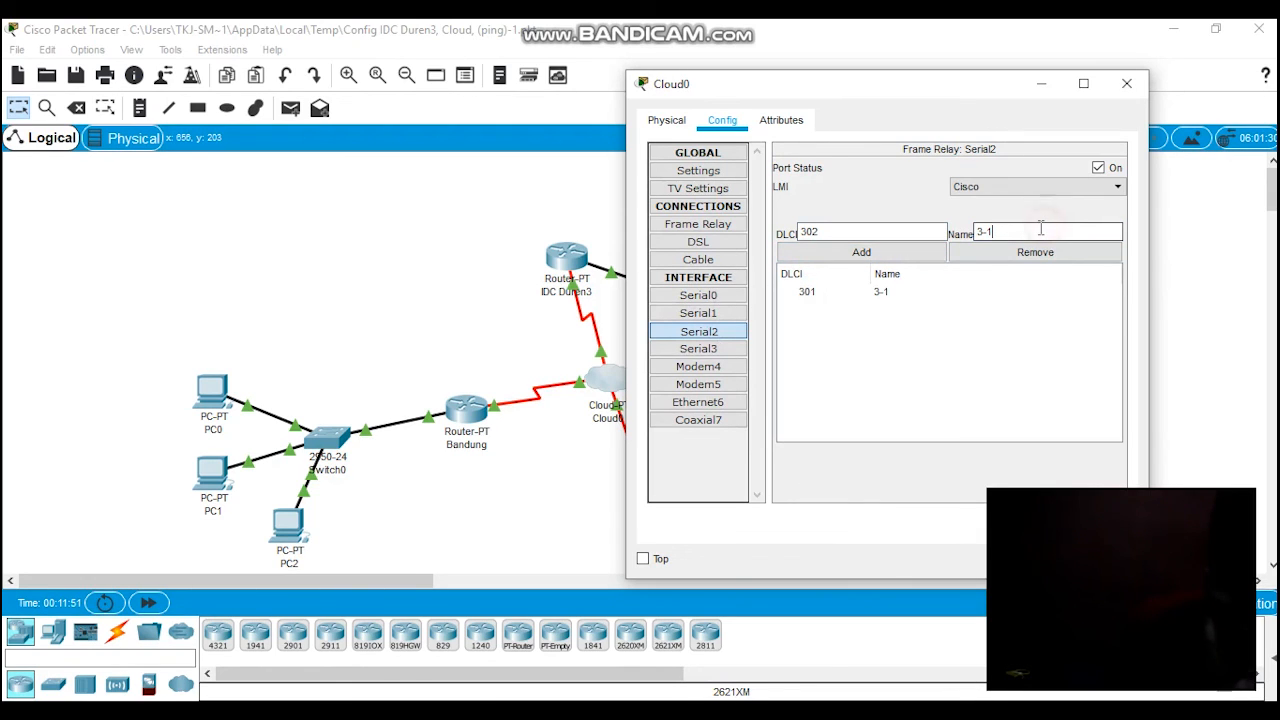
{"action": "left_click", "coordinate": [852, 253]}
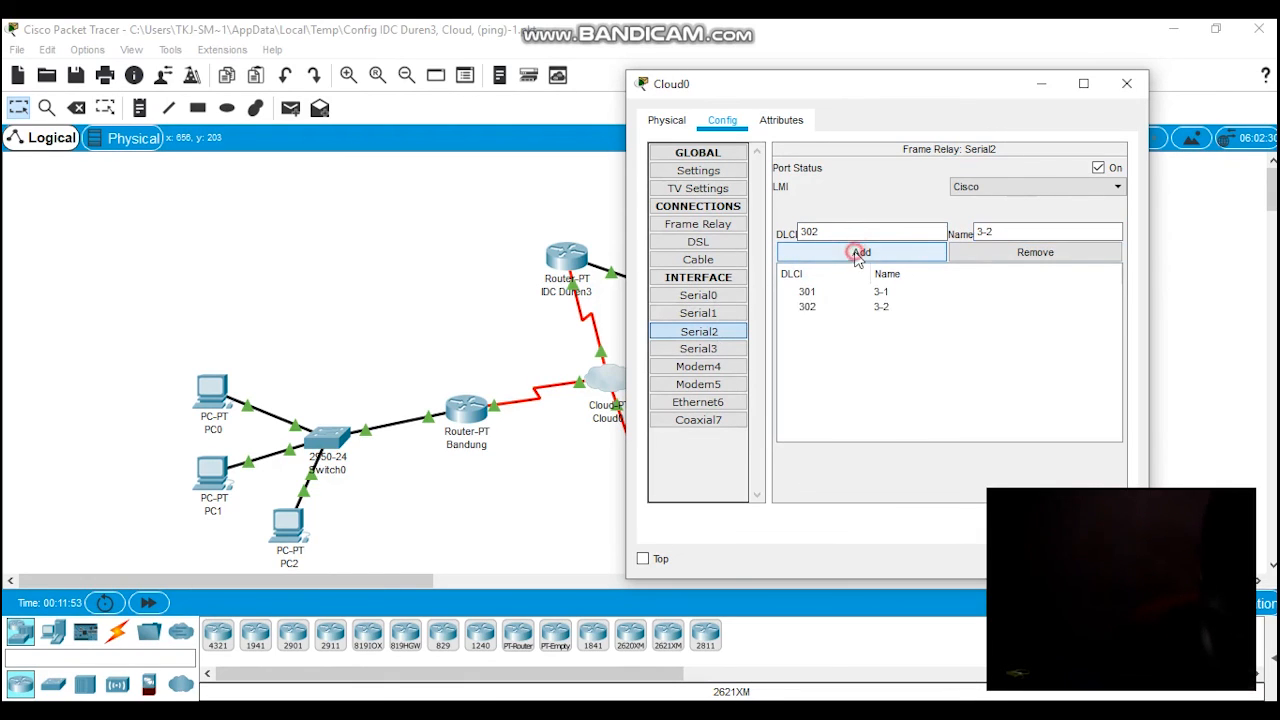
{"action": "left_click", "coordinate": [794, 302]}
{"action": "left_click", "coordinate": [716, 313]}
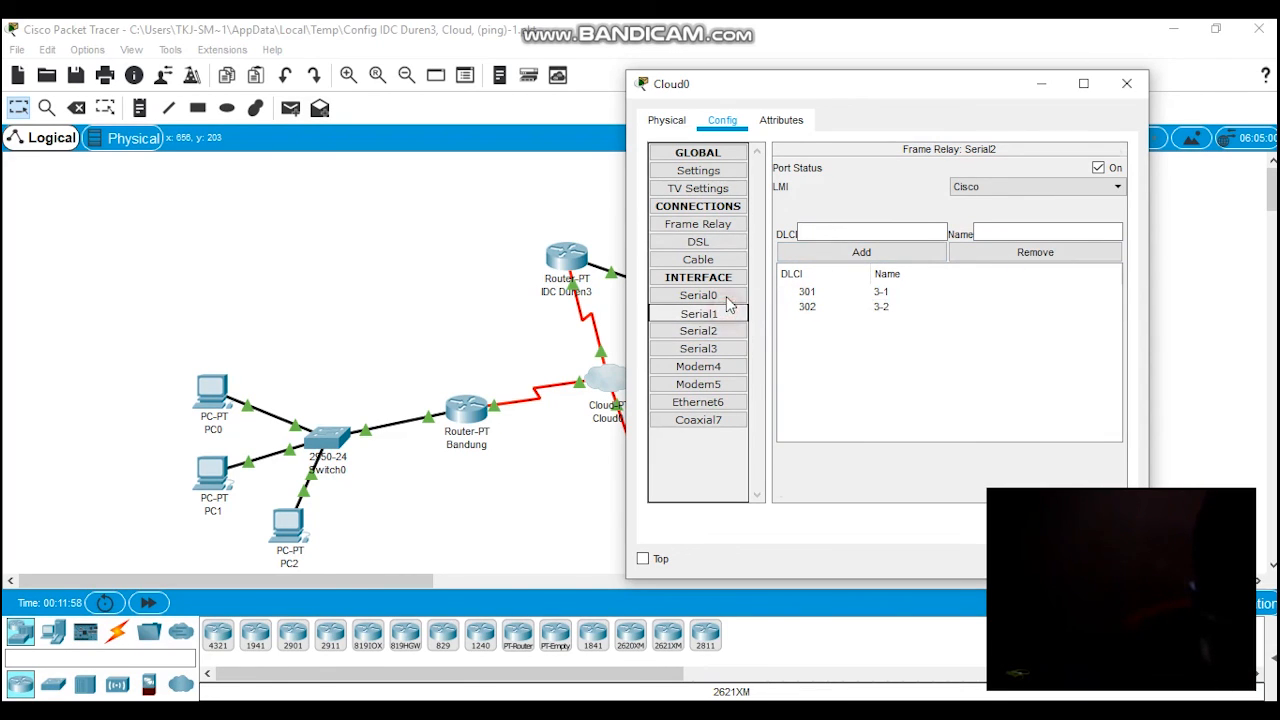
{"action": "left_click", "coordinate": [712, 224]}
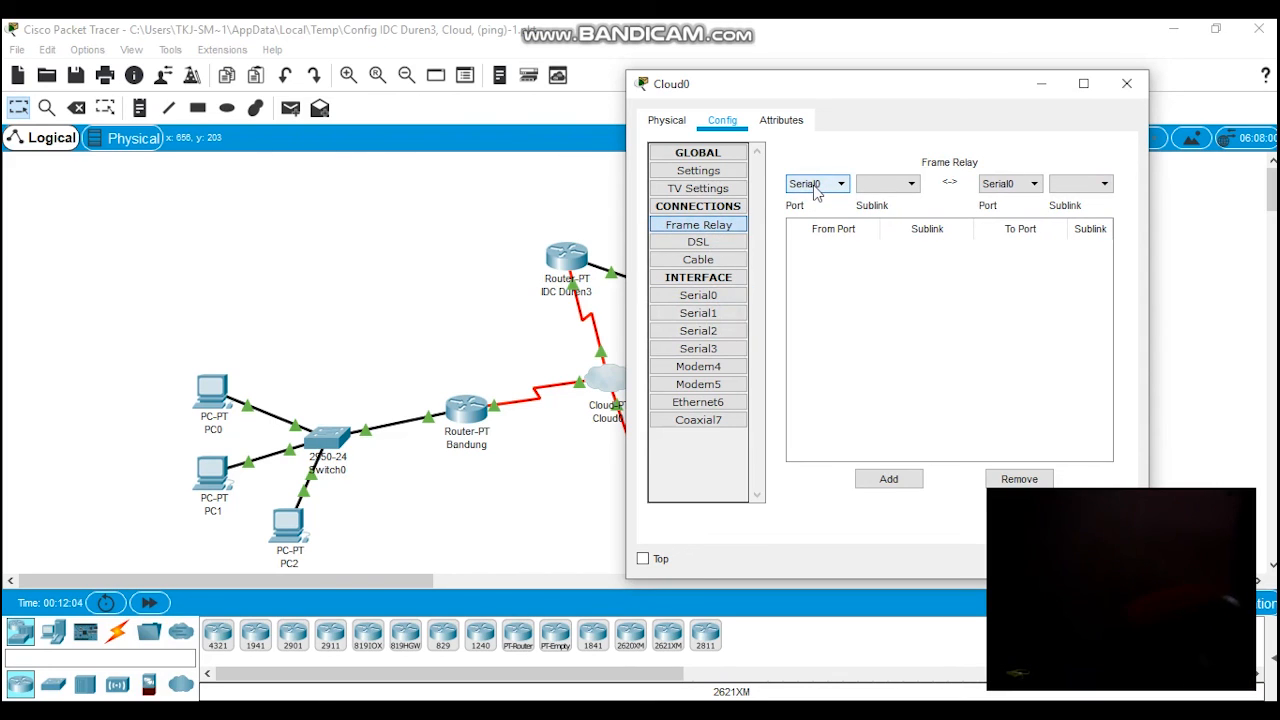
{"action": "left_click", "coordinate": [827, 186]}
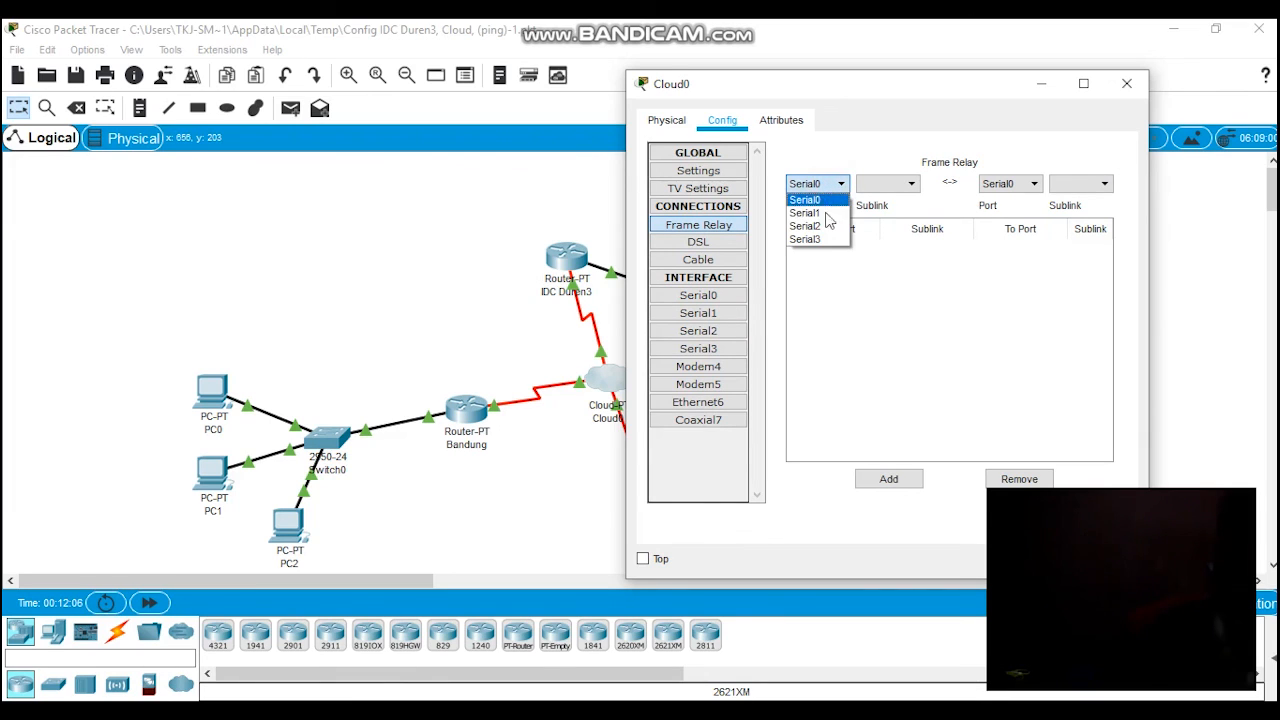
{"action": "left_click", "coordinate": [825, 199]}
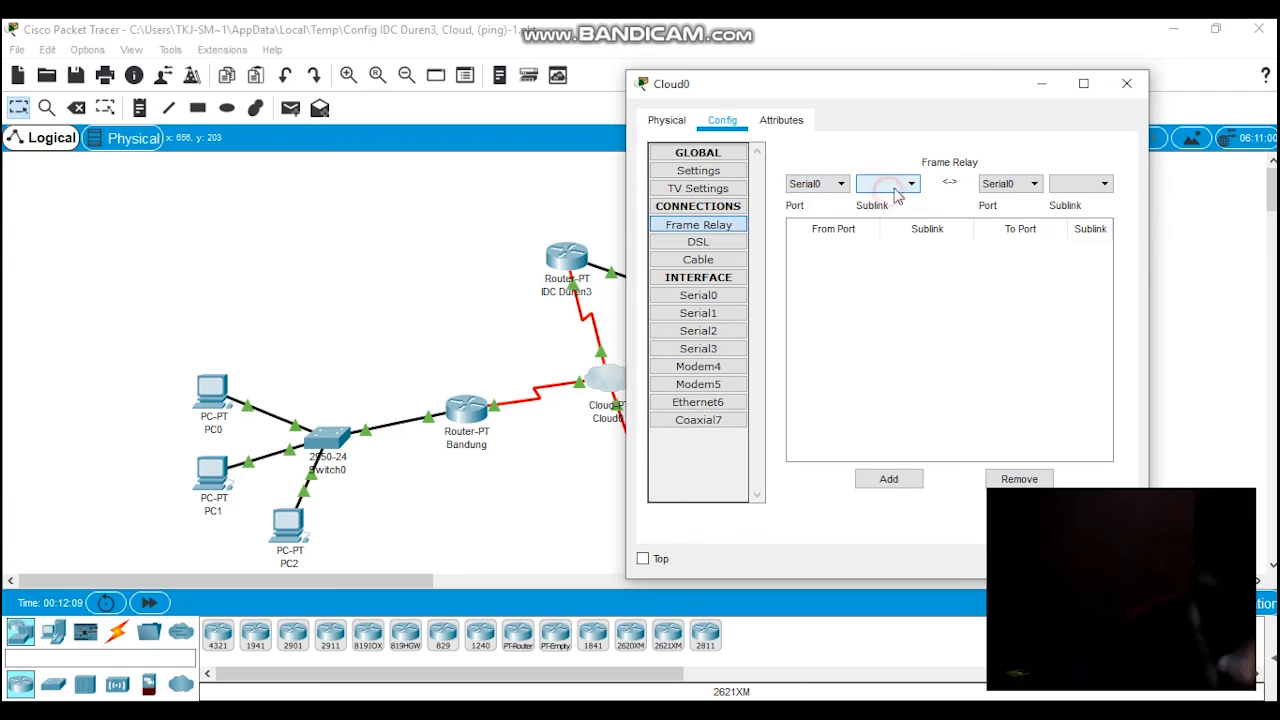
{"action": "left_click", "coordinate": [827, 184]}
{"action": "left_click", "coordinate": [826, 210]}
{"action": "left_click", "coordinate": [820, 184]}
{"action": "left_click", "coordinate": [820, 277]}
{"action": "left_click", "coordinate": [735, 298]}
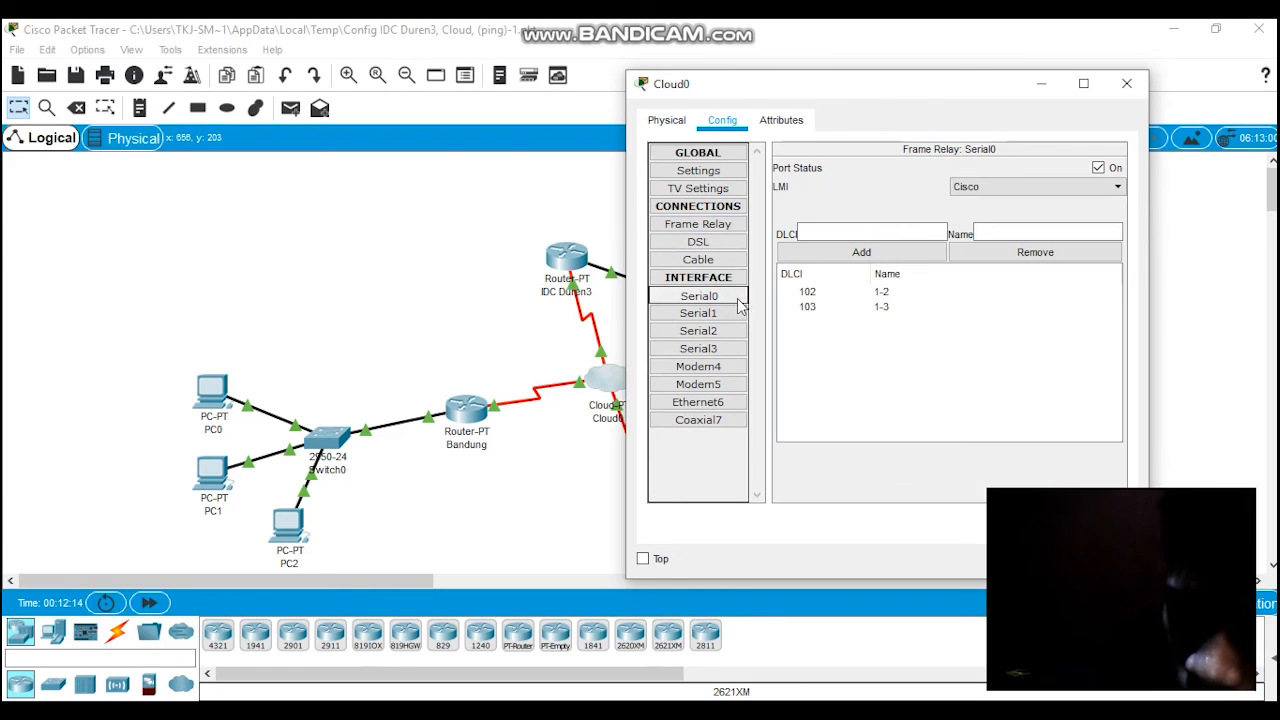
{"action": "left_click", "coordinate": [712, 242]}
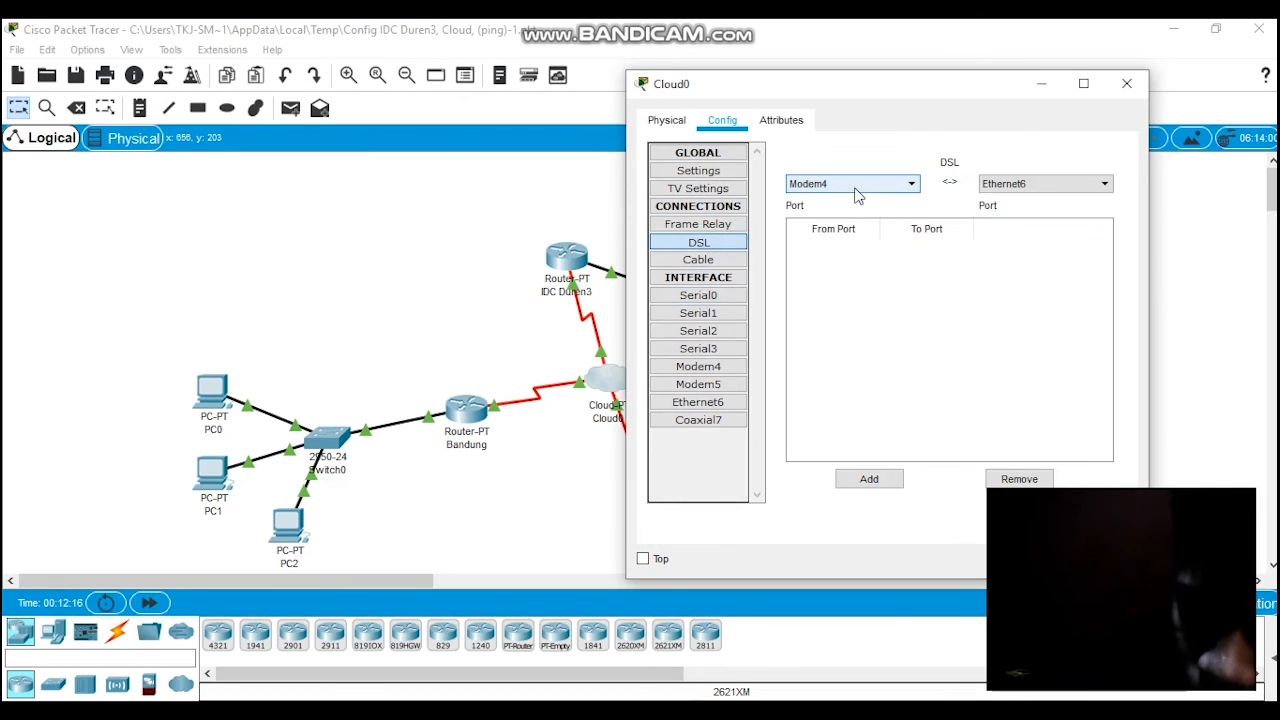
Step: Open Cloud0's Frame Relay connections and set the destination port to Serial1 with sublink 2-1
{"action": "left_click", "coordinate": [718, 224]}
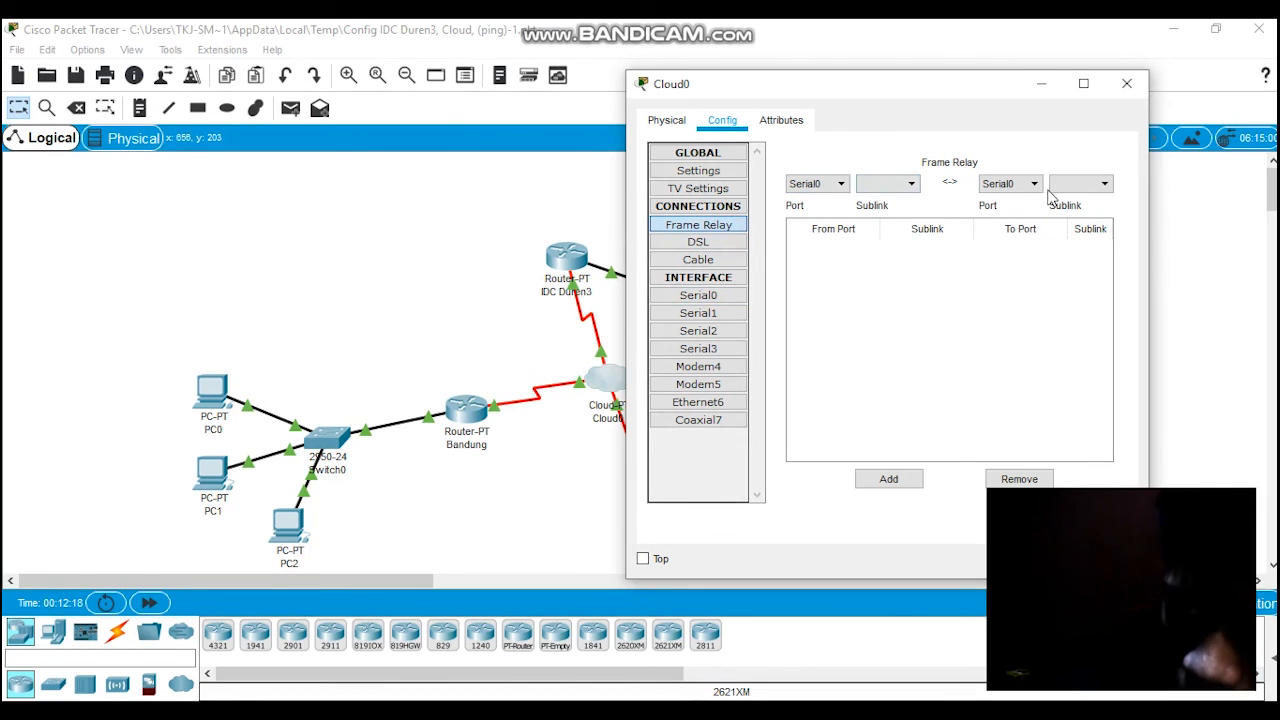
{"action": "left_click", "coordinate": [815, 184]}
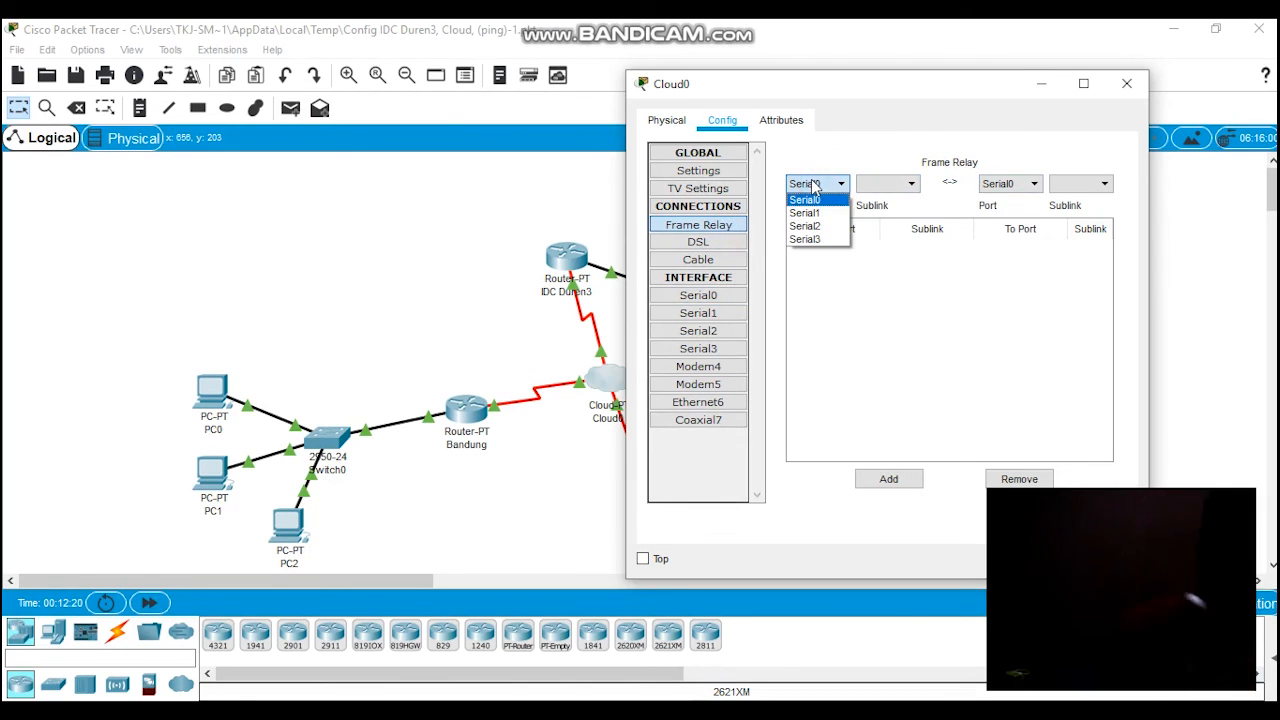
{"action": "left_click", "coordinate": [815, 184]}
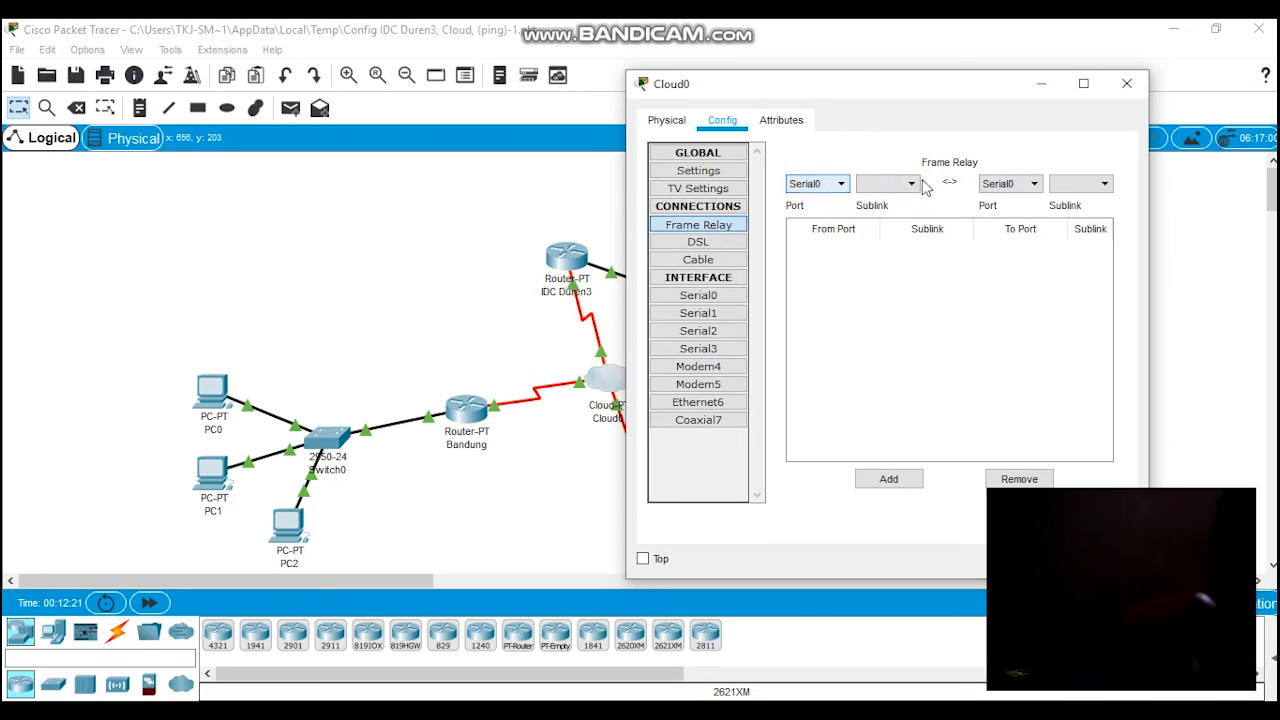
{"action": "left_click", "coordinate": [1010, 190]}
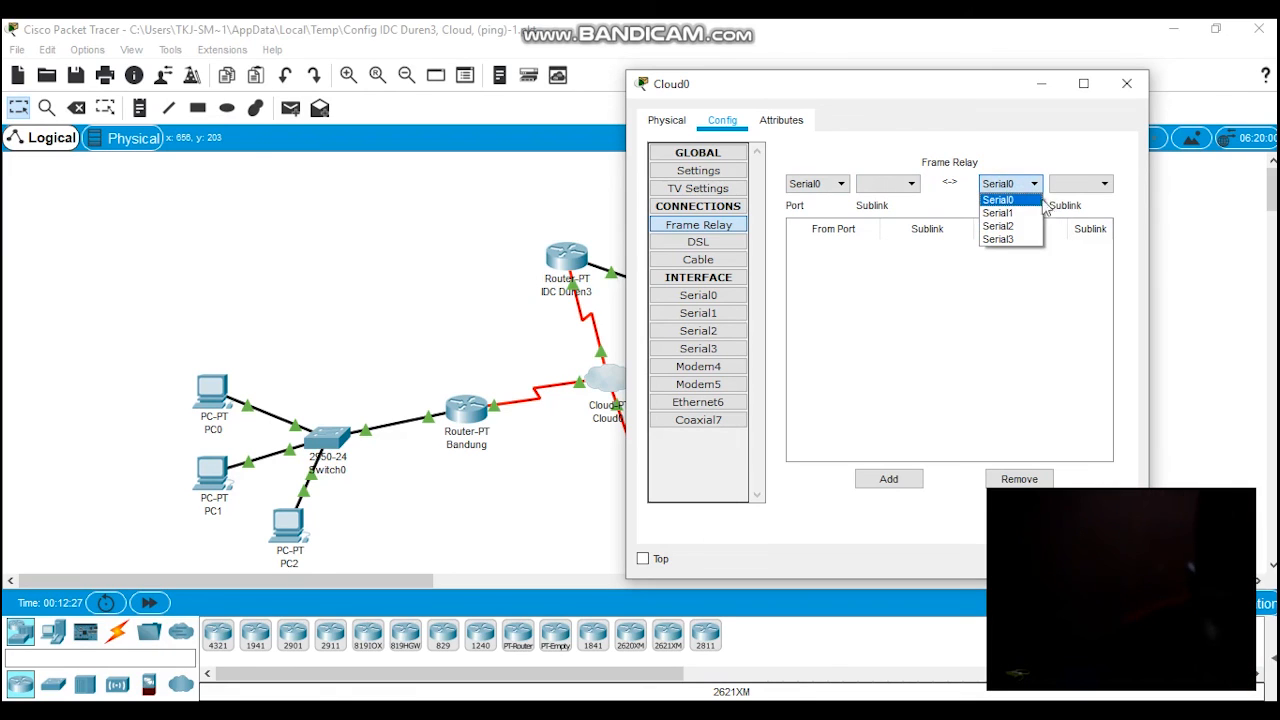
{"action": "left_click", "coordinate": [998, 213]}
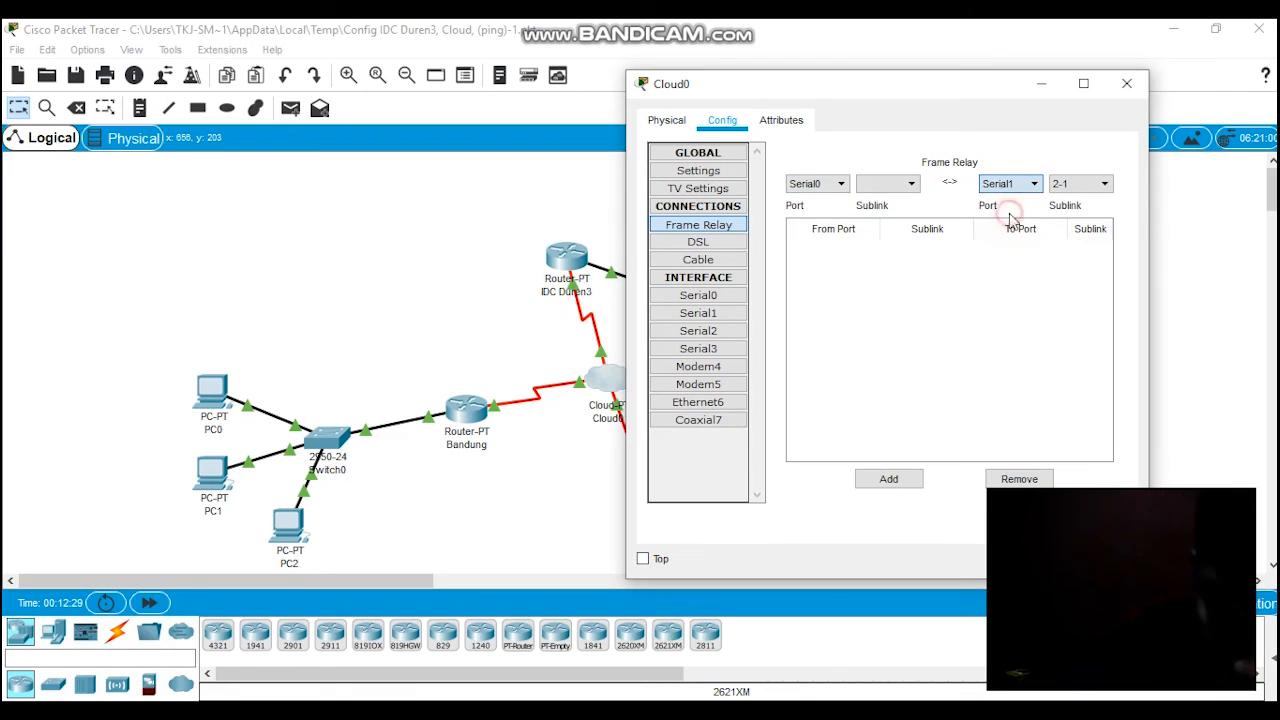
Step: Add a Frame Relay mapping in Cloud0 from Serial0 sublink 1-2 to Serial1 sublink 2-1
{"action": "left_click", "coordinate": [905, 186]}
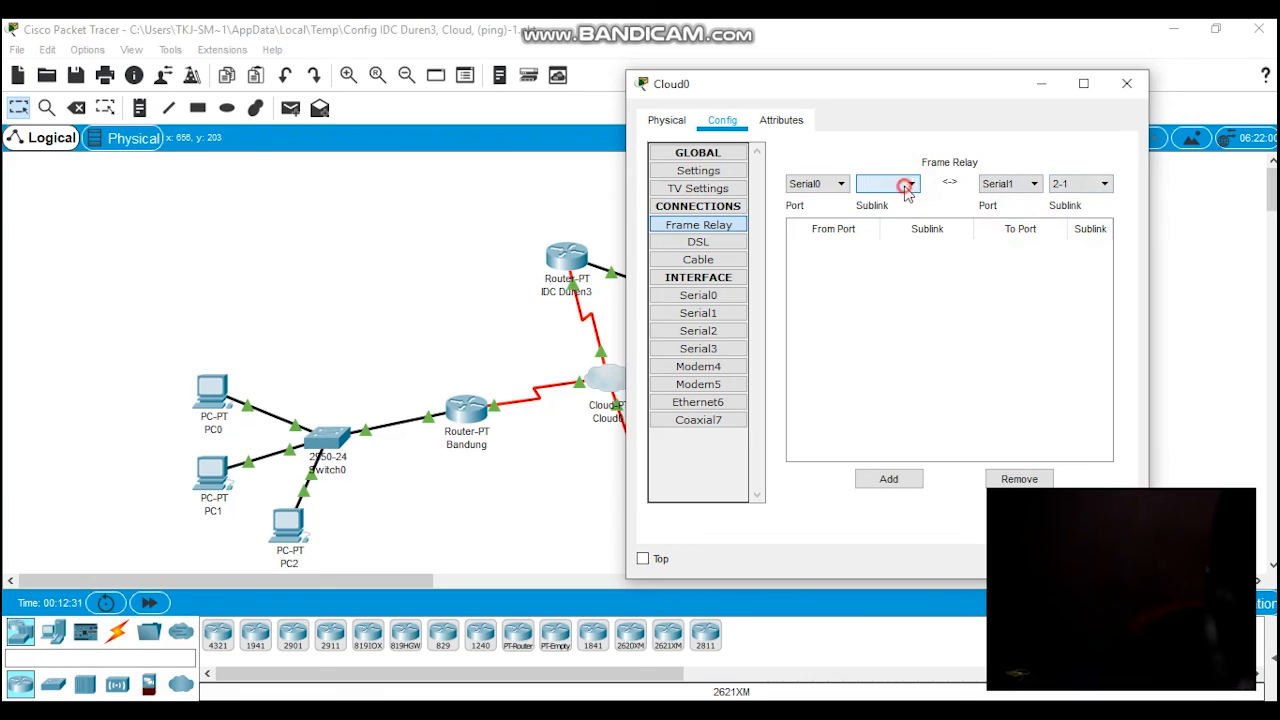
{"action": "left_click", "coordinate": [840, 186]}
{"action": "left_click", "coordinate": [812, 211]}
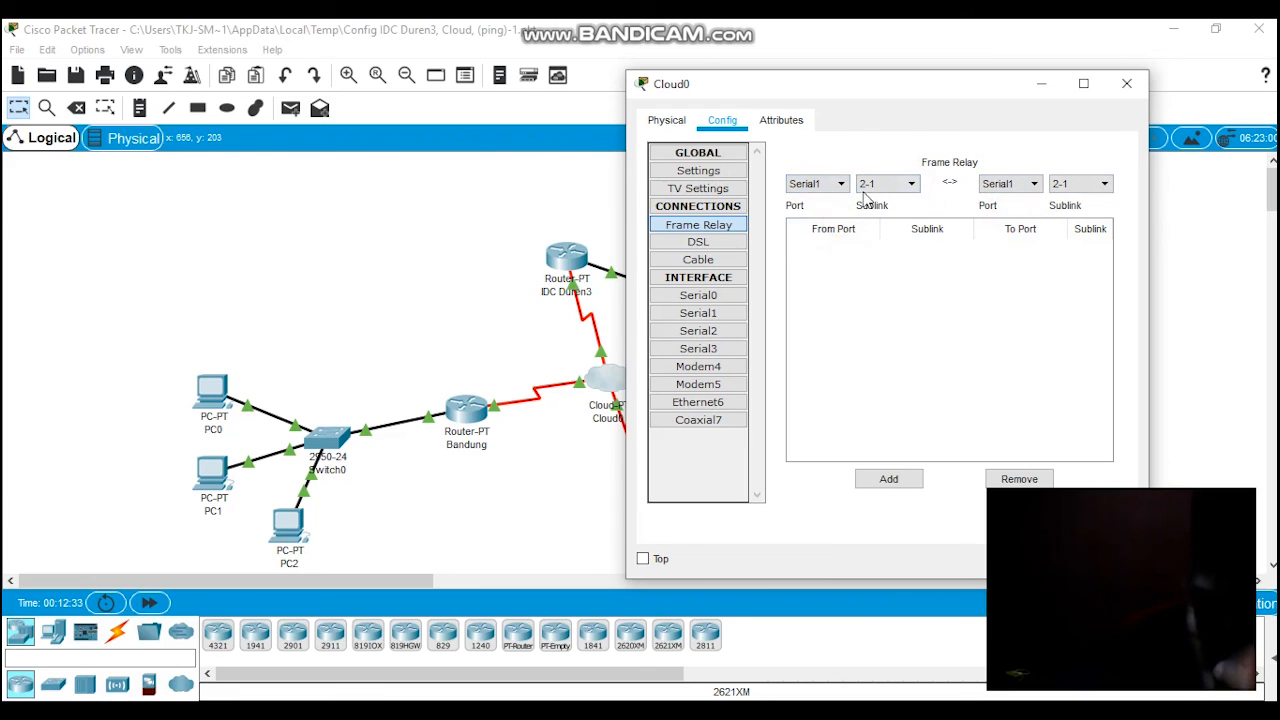
{"action": "left_click", "coordinate": [1084, 188]}
{"action": "left_click", "coordinate": [830, 186]}
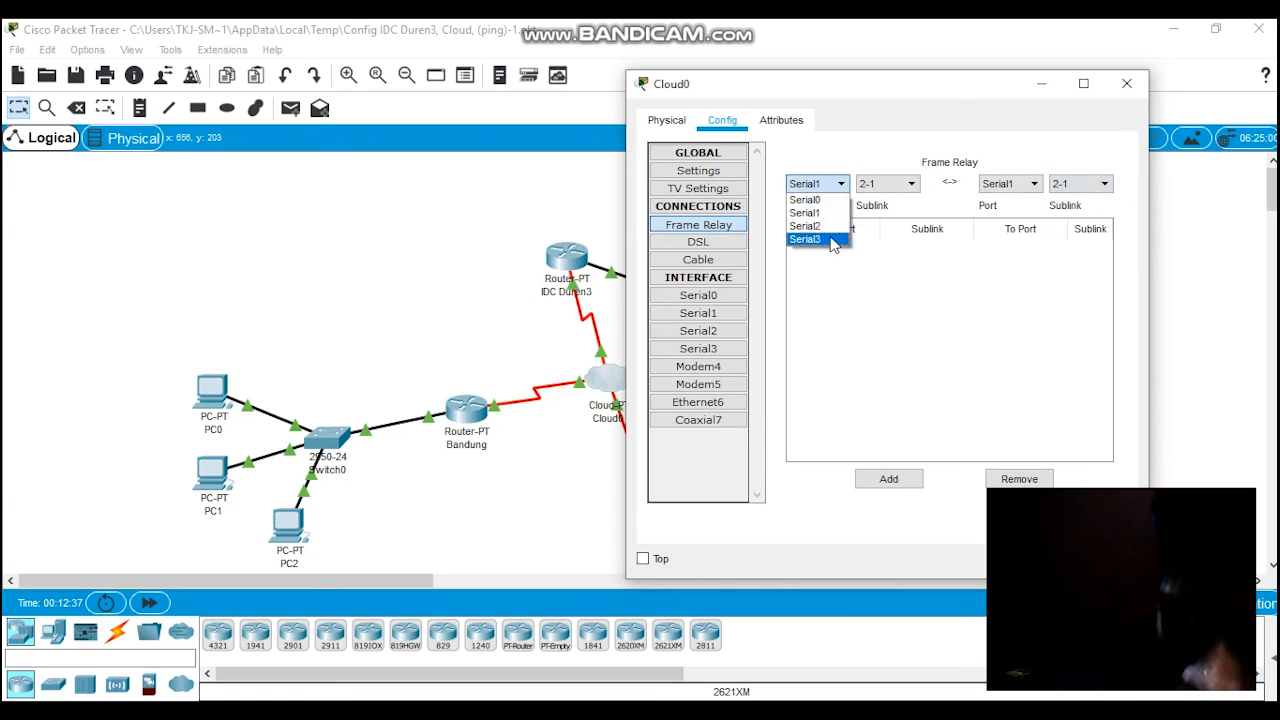
{"action": "left_click", "coordinate": [828, 240]}
{"action": "left_click", "coordinate": [830, 186]}
{"action": "left_click", "coordinate": [822, 198]}
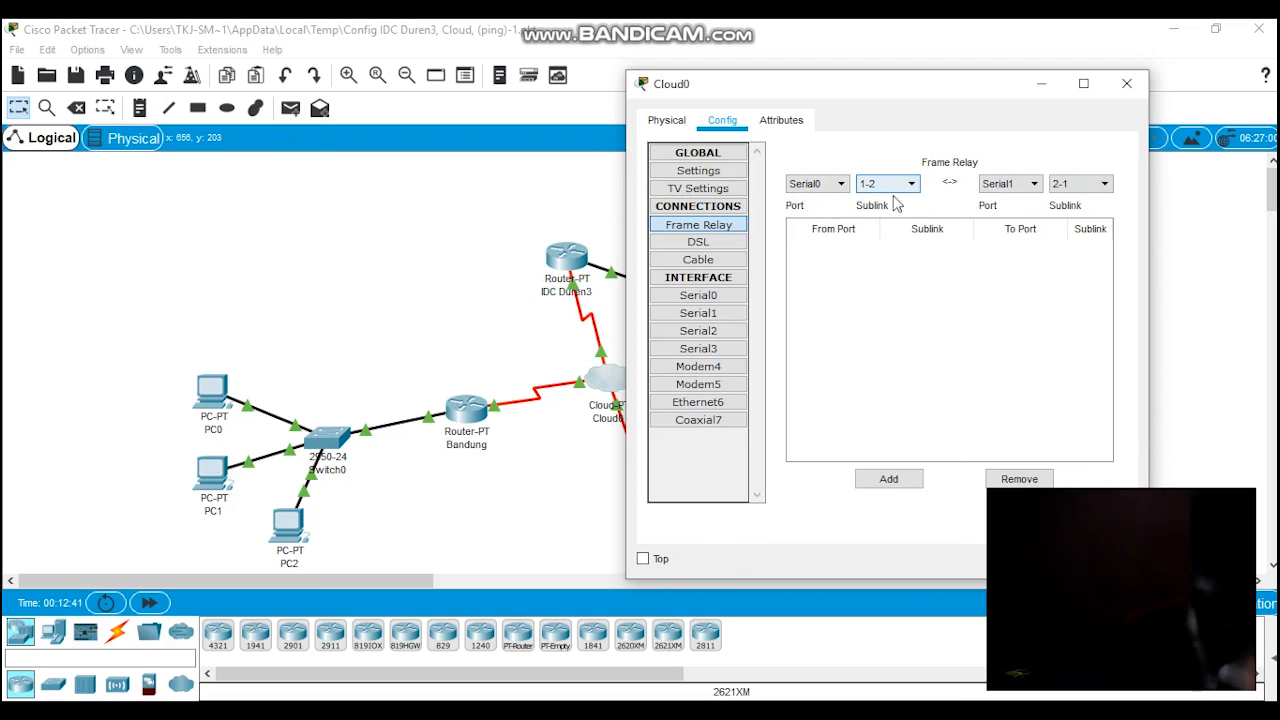
{"action": "left_click", "coordinate": [896, 483]}
{"action": "left_click", "coordinate": [915, 257]}
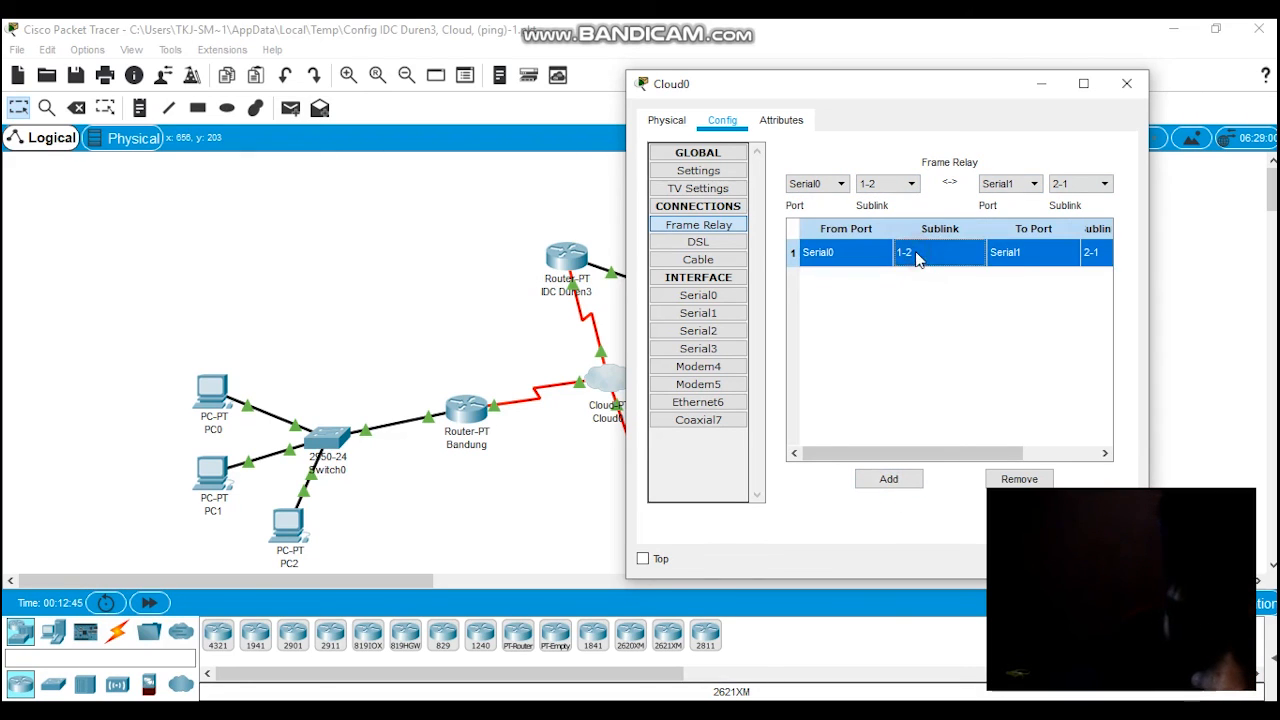
Step: Map Serial0 sublink 1-3 to Serial2 sublink 3-1 in Cloud0's Frame Relay connections
{"action": "left_click", "coordinate": [835, 183]}
{"action": "left_click", "coordinate": [832, 178]}
{"action": "left_click", "coordinate": [873, 186]}
{"action": "left_click", "coordinate": [882, 212]}
{"action": "left_click", "coordinate": [1076, 186]}
{"action": "left_click", "coordinate": [1012, 184]}
{"action": "left_click", "coordinate": [998, 229]}
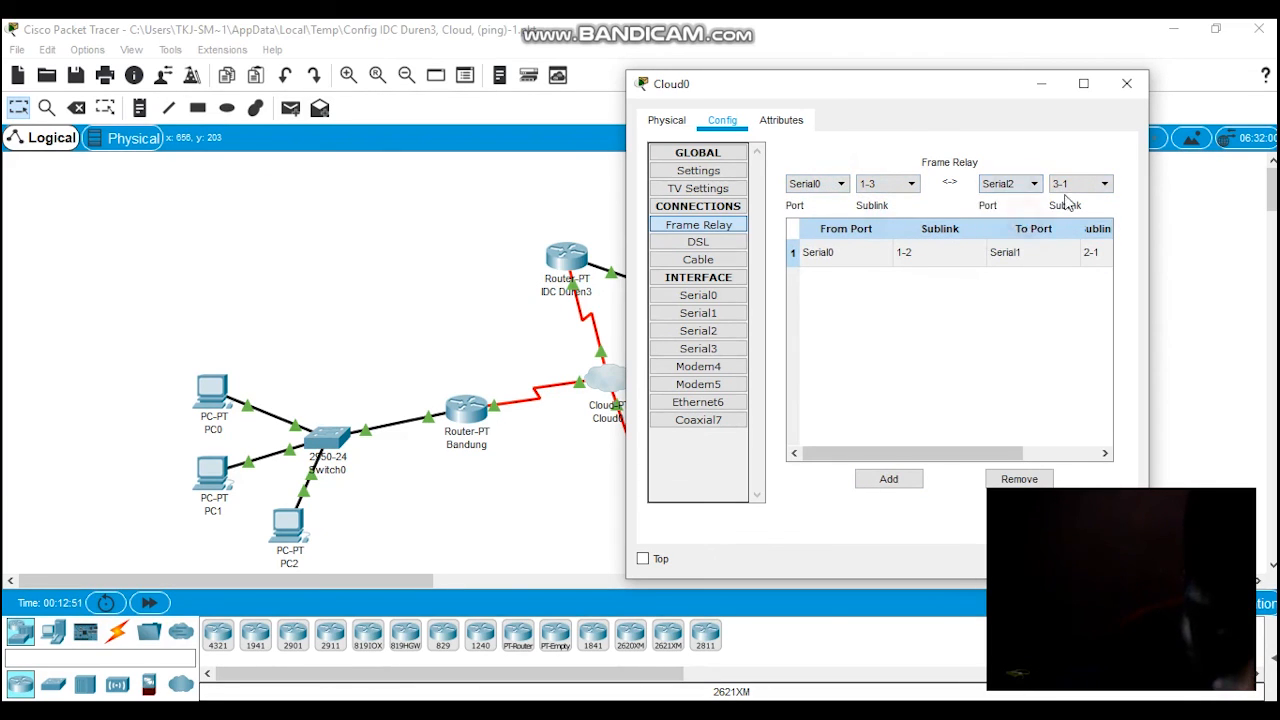
{"action": "left_click", "coordinate": [893, 478]}
Step: Add the mapping from Serial1 sublink 2-3 to Serial2 sublink 3-2 and close Cloud0's configuration
{"action": "left_click", "coordinate": [868, 190]}
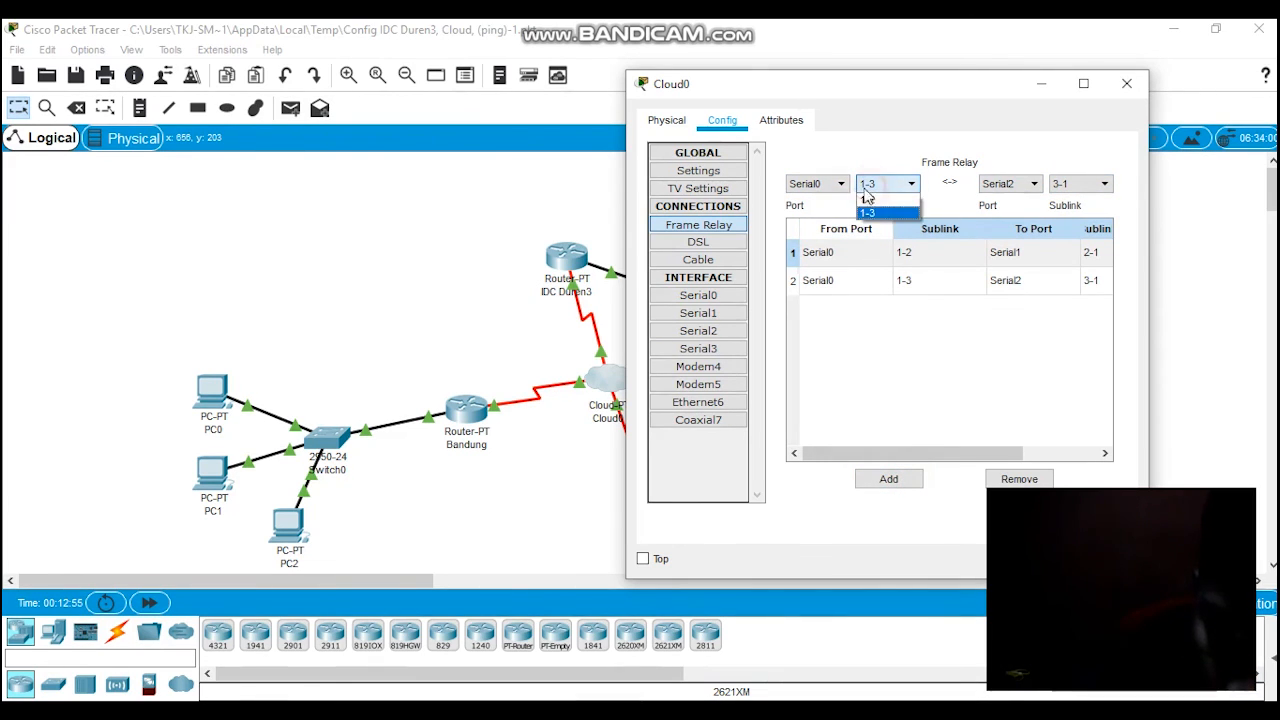
{"action": "left_click", "coordinate": [835, 185]}
{"action": "left_click", "coordinate": [830, 207]}
{"action": "left_click", "coordinate": [868, 185]}
{"action": "left_click", "coordinate": [885, 220]}
{"action": "left_click", "coordinate": [1075, 184]}
{"action": "left_click", "coordinate": [1060, 212]}
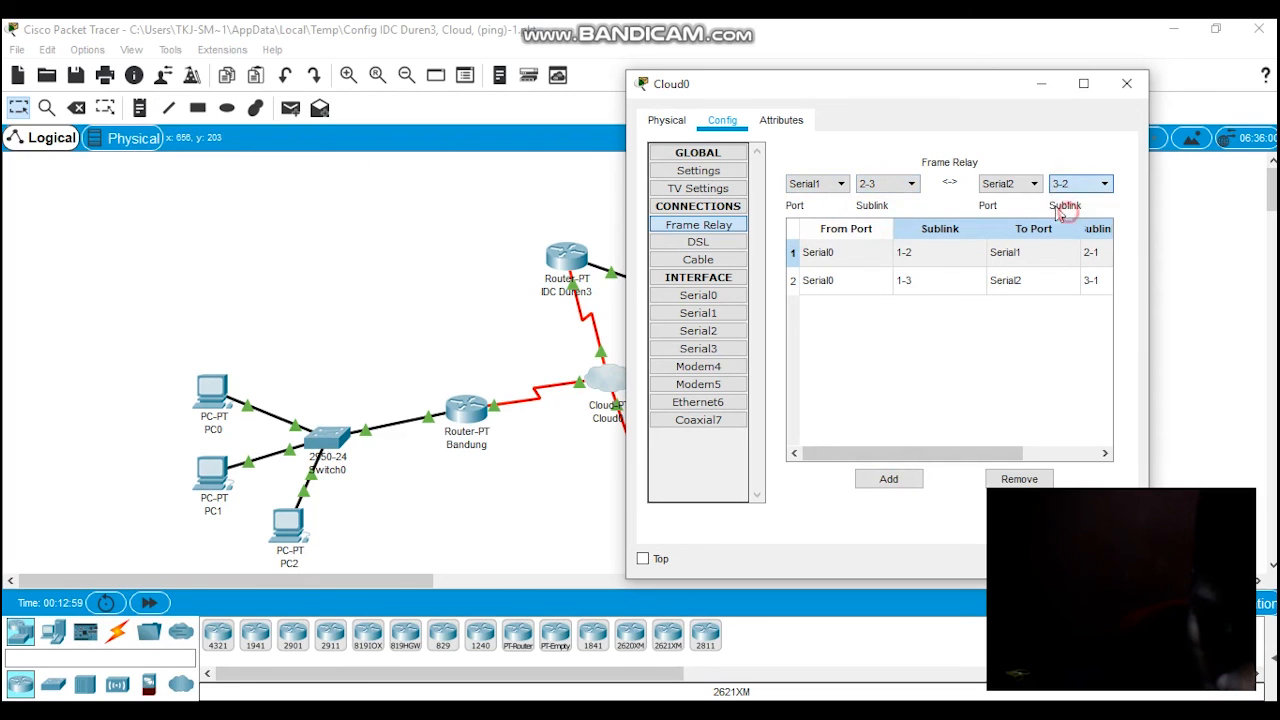
{"action": "left_click", "coordinate": [889, 479]}
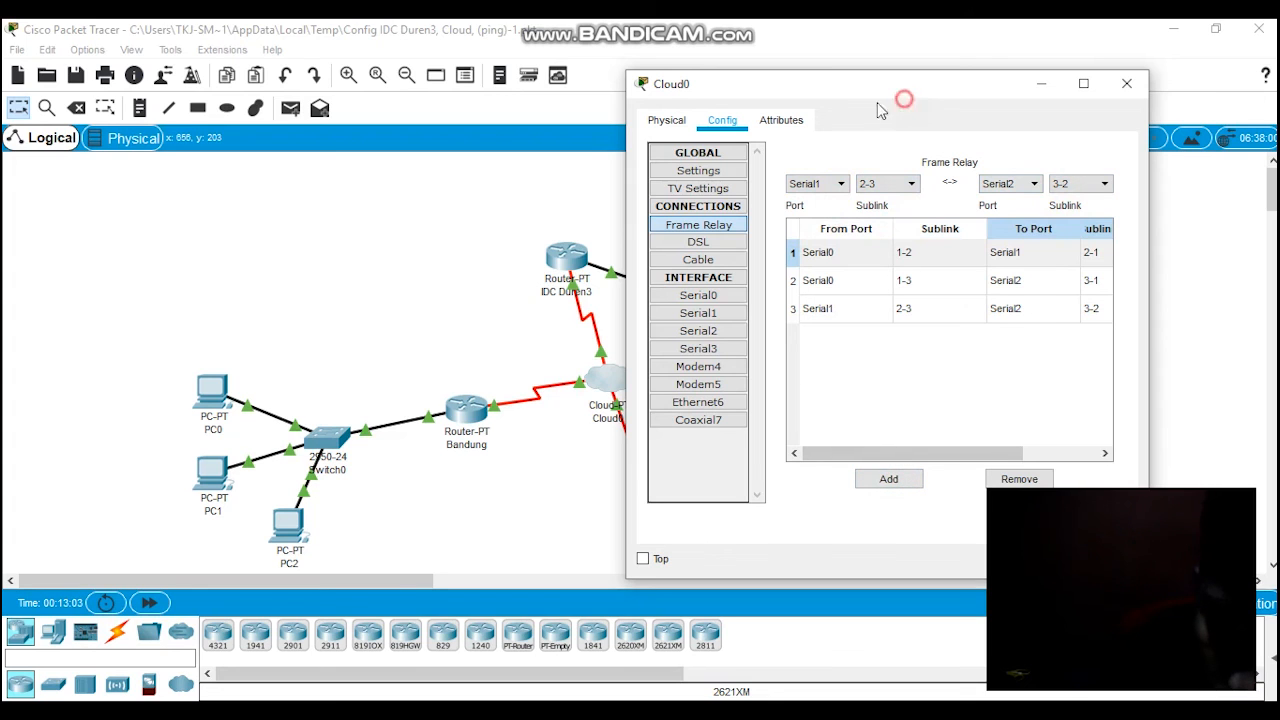
{"action": "left_click_drag", "start_coordinate": [885, 72], "coordinate": [655, 78]}
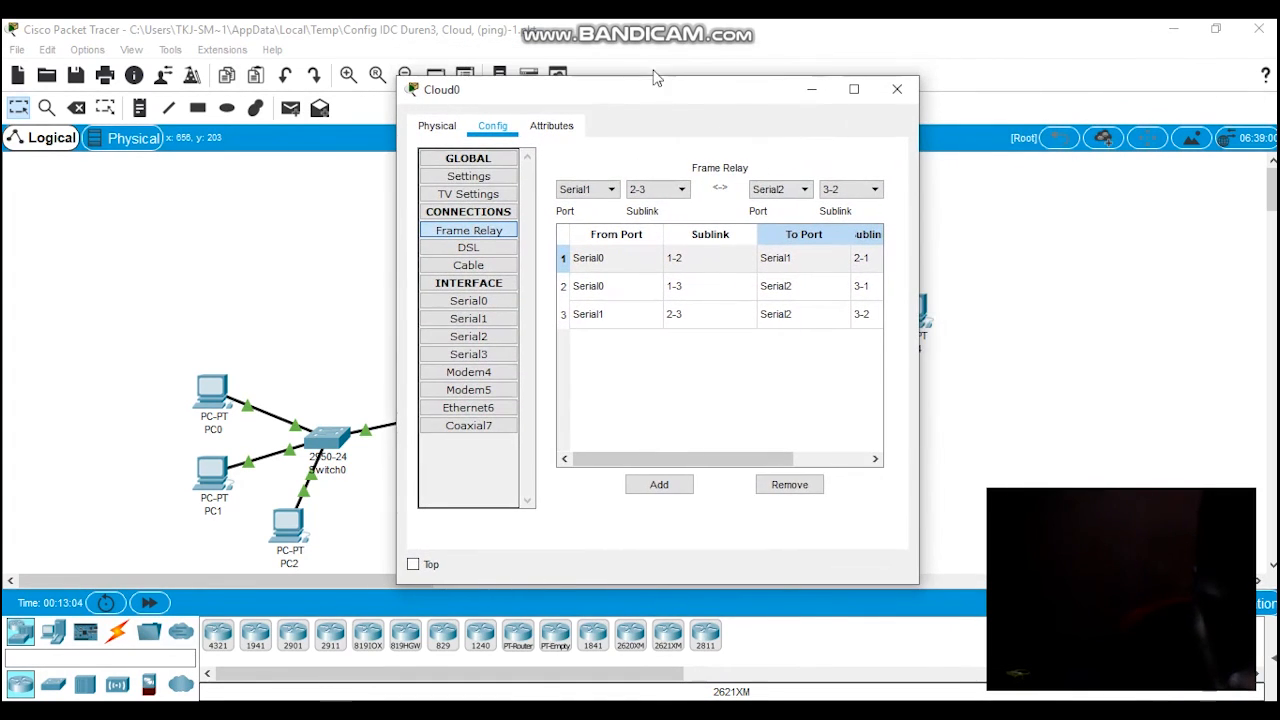
{"action": "left_click", "coordinate": [900, 93]}
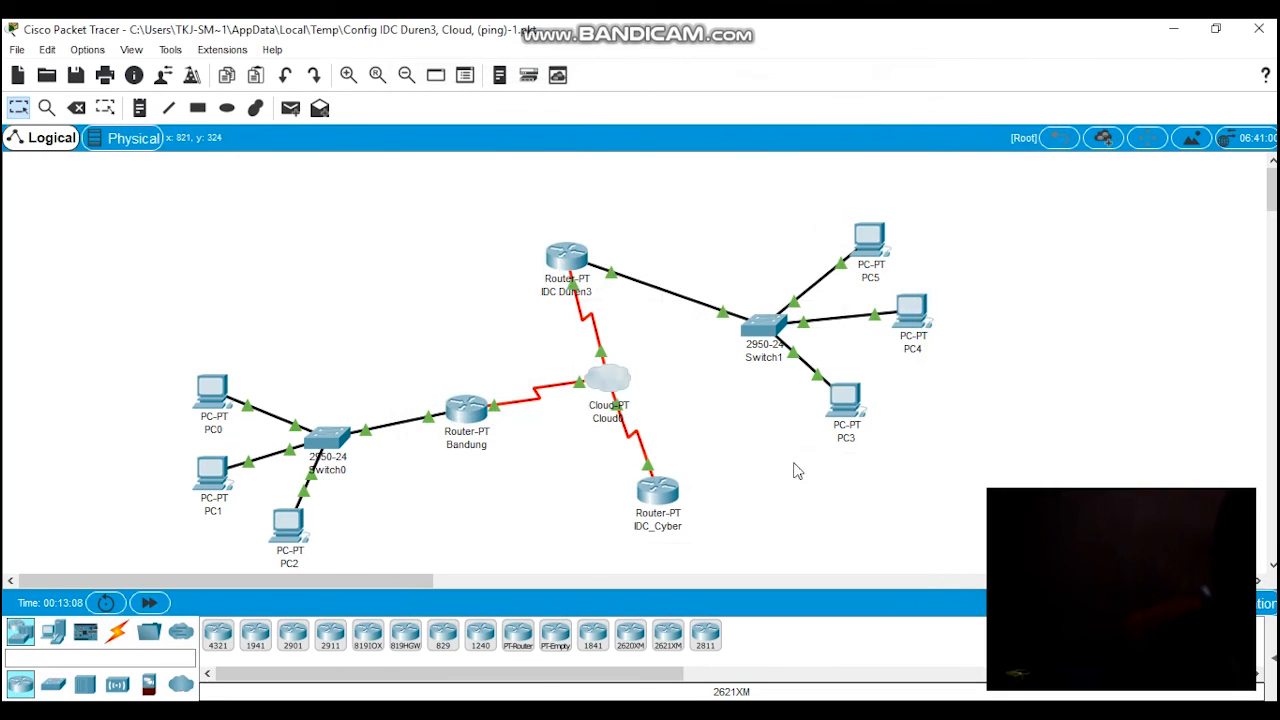
Step: Expand the PDU list for Scenario 0 so that message statuses are shown alongside the full topology
{"action": "scroll", "coordinate": [768, 541], "scroll_direction": "down", "scroll_amount": 2}
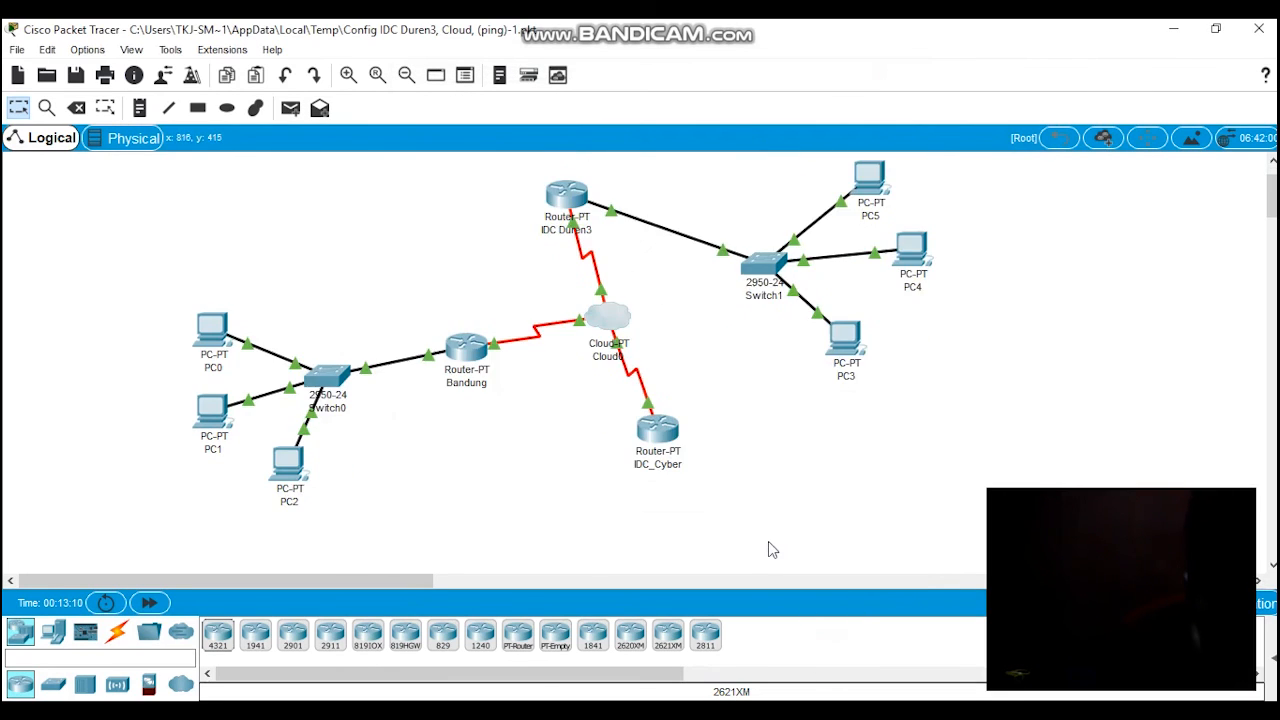
{"action": "scroll", "coordinate": [868, 527], "scroll_direction": "down", "scroll_amount": 4}
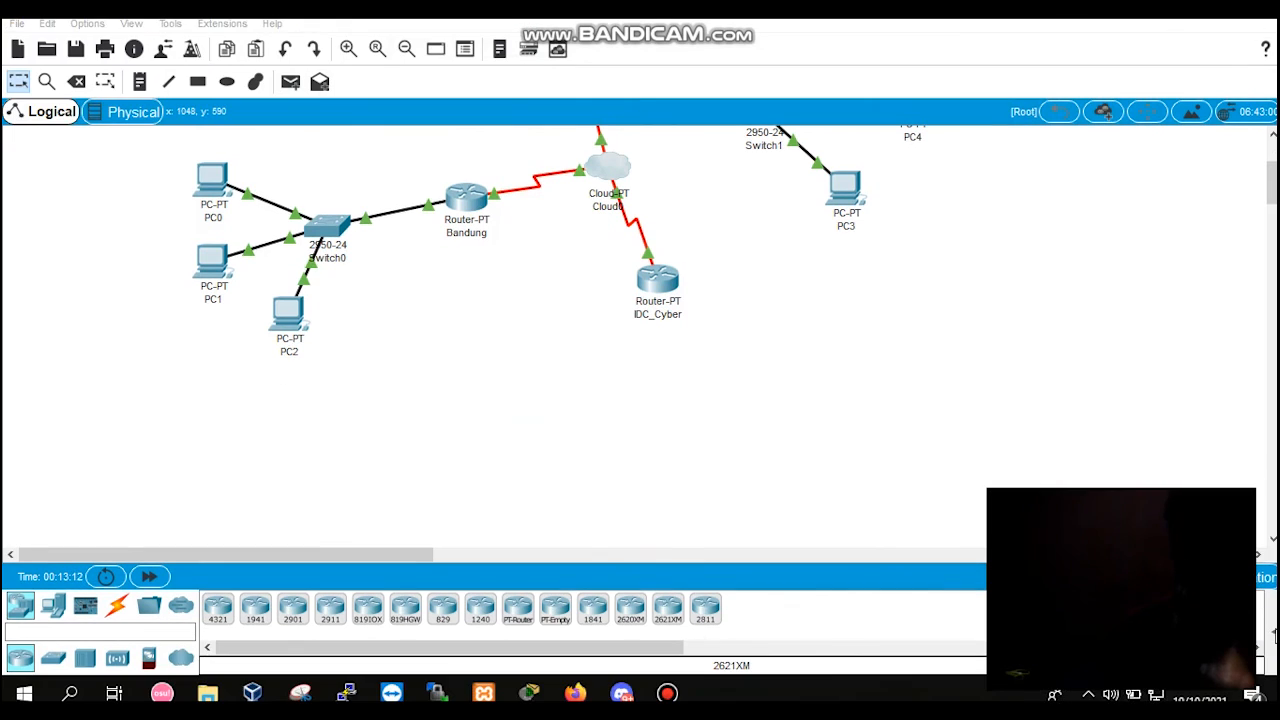
{"action": "left_click", "coordinate": [1272, 632]}
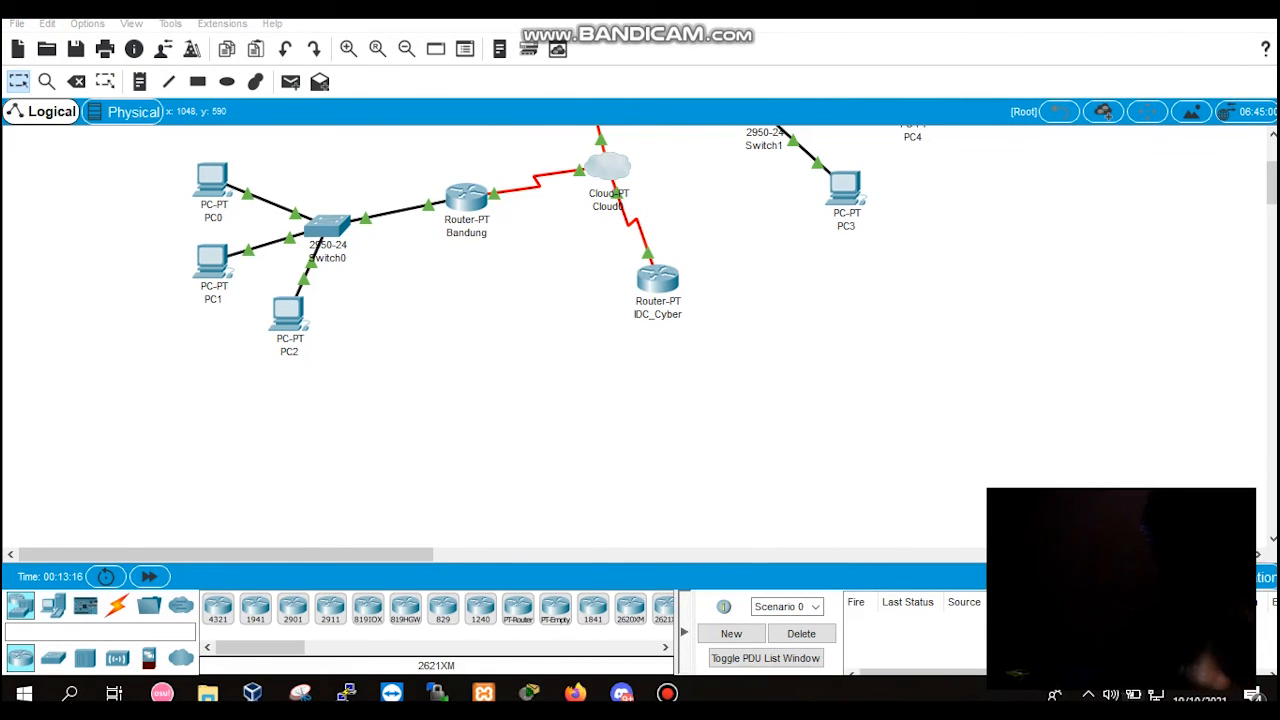
{"action": "scroll", "coordinate": [1022, 431], "scroll_direction": "down", "scroll_amount": 3}
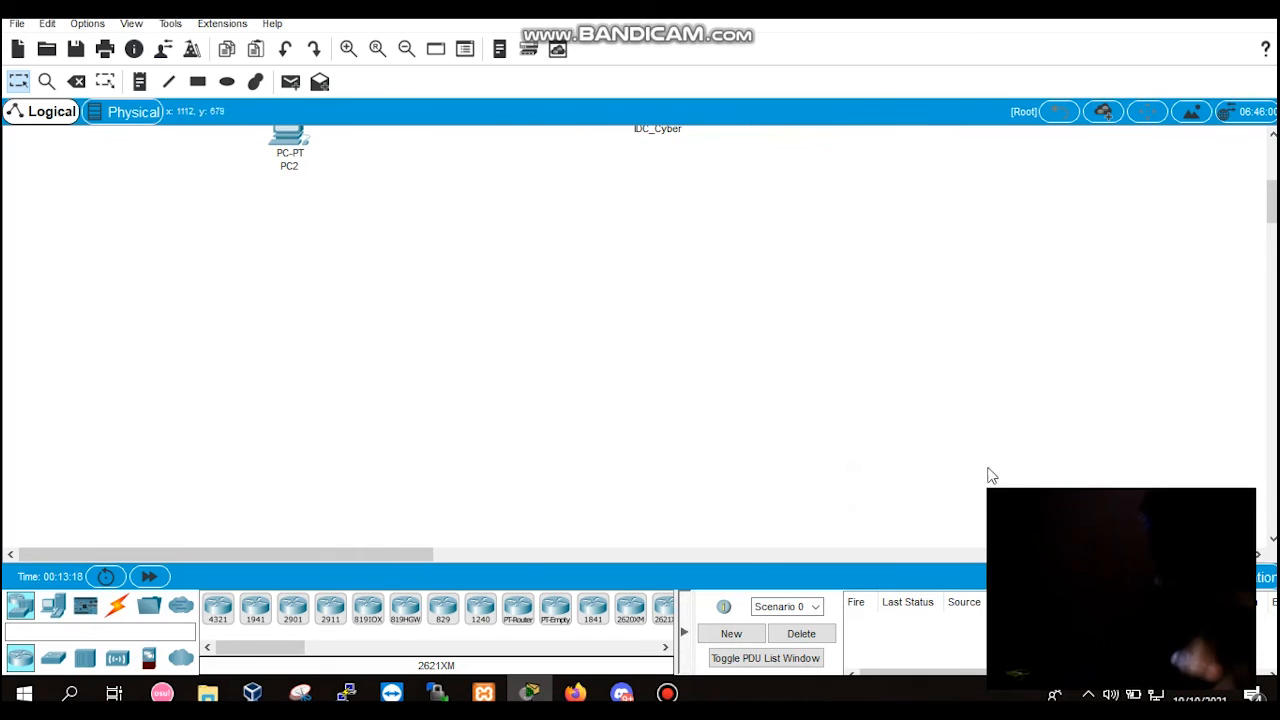
{"action": "scroll", "coordinate": [1072, 258], "scroll_direction": "up", "scroll_amount": 4}
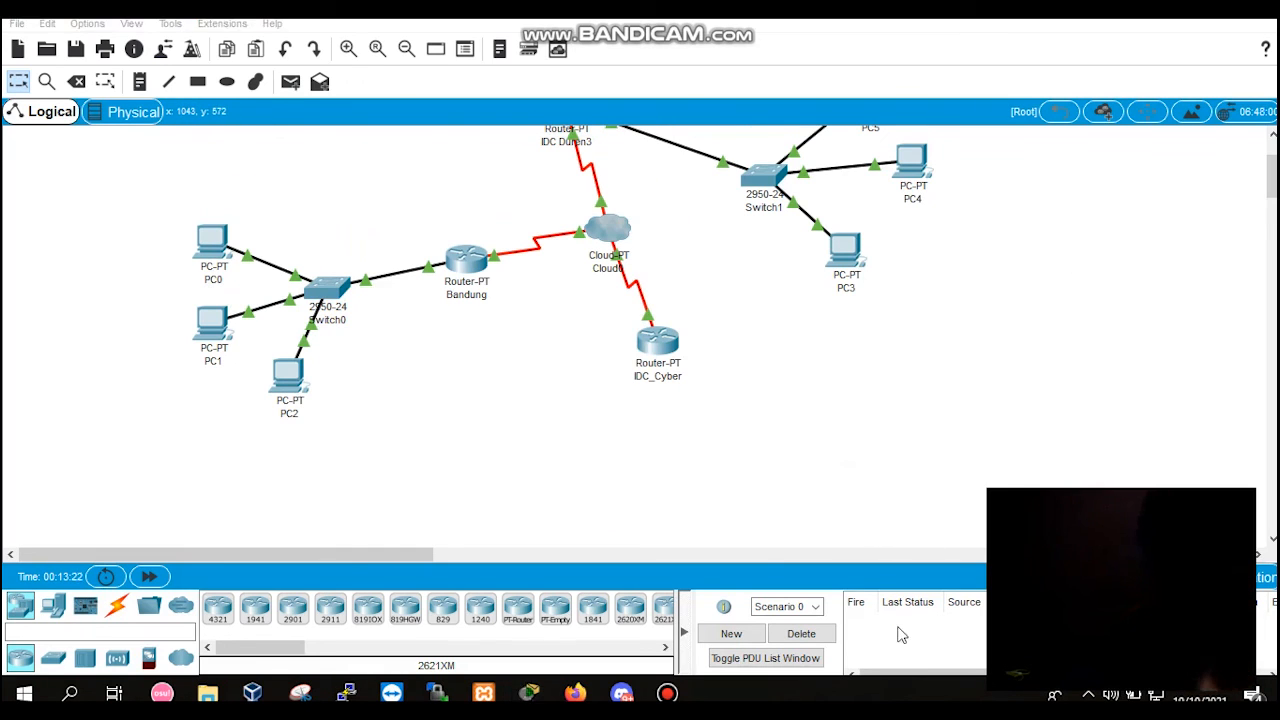
{"action": "scroll", "coordinate": [650, 357], "scroll_direction": "up", "scroll_amount": 2}
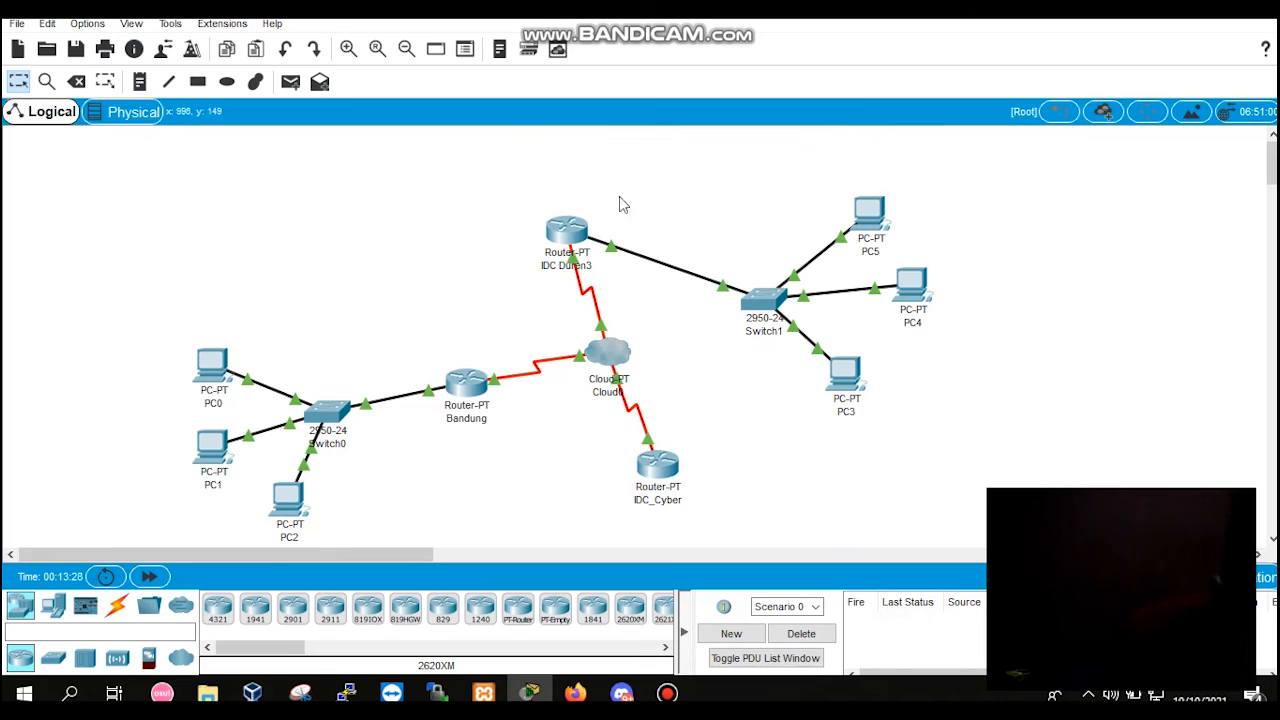
Step: Send a simple PDU from PC0 to PC5 and fire it a second time
{"action": "left_click", "coordinate": [290, 83]}
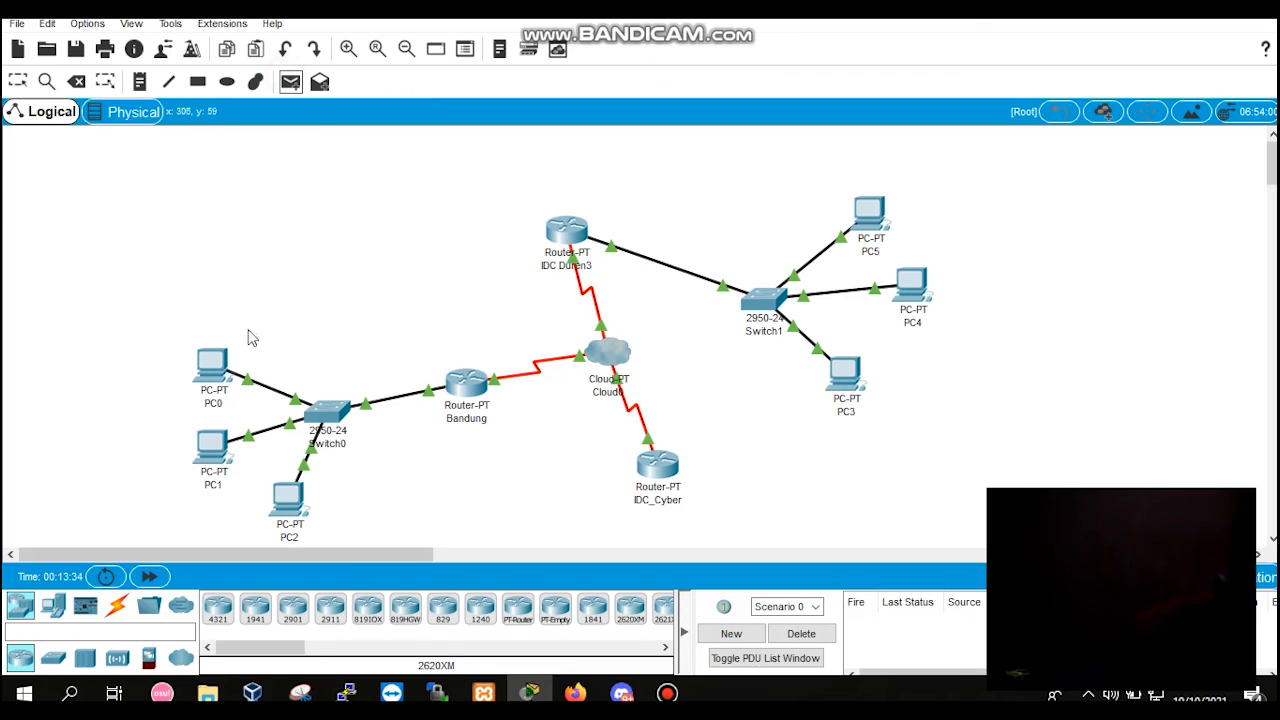
{"action": "left_click", "coordinate": [213, 369]}
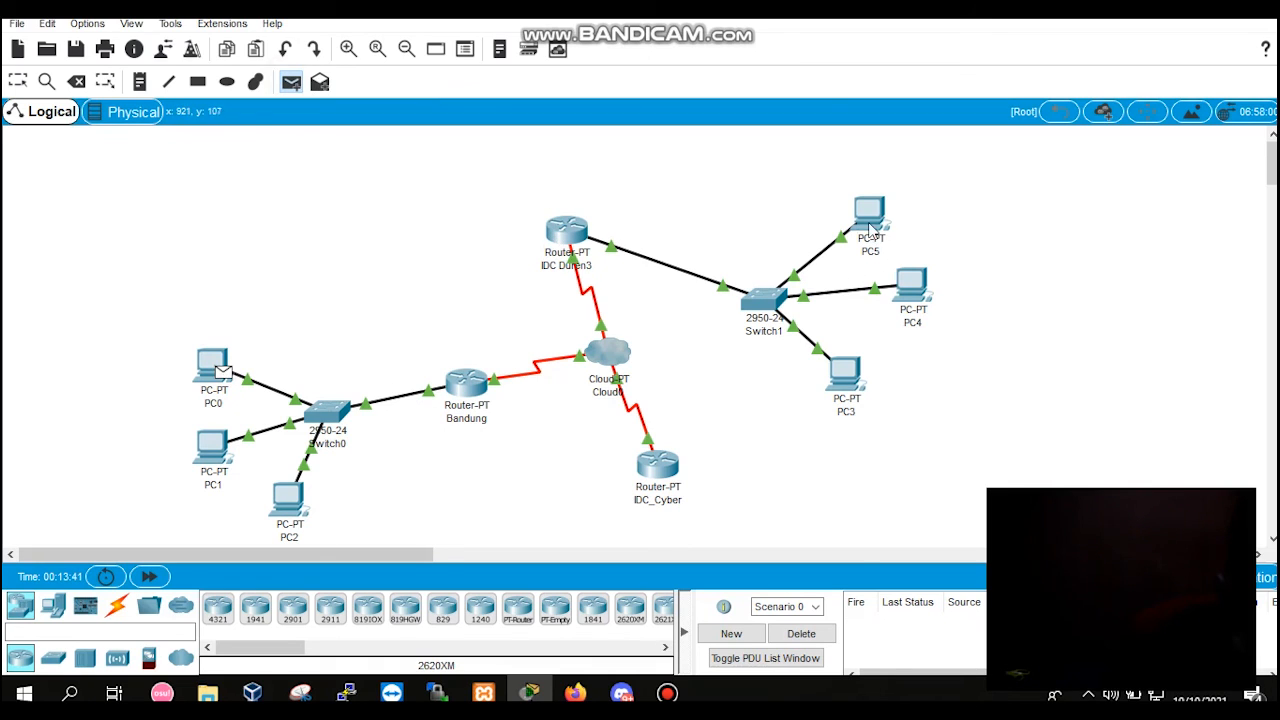
{"action": "left_click_drag", "start_coordinate": [866, 245], "coordinate": [785, 347]}
{"action": "left_click", "coordinate": [866, 228]}
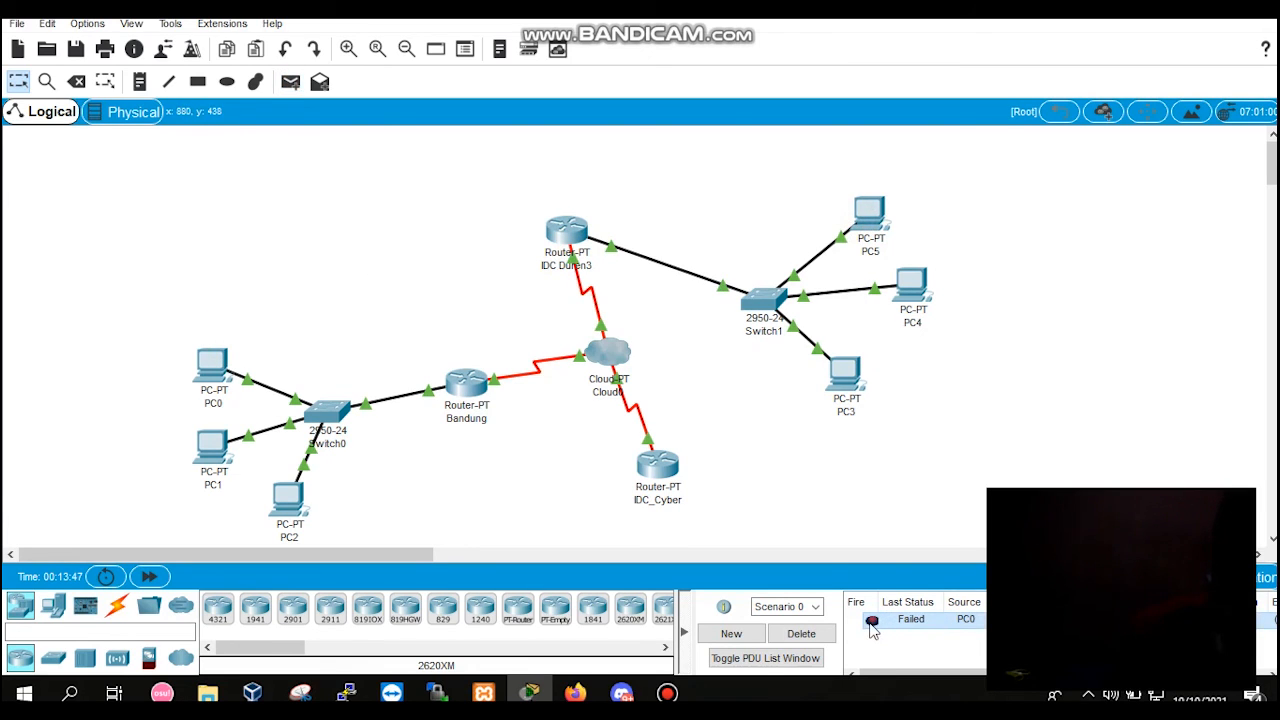
{"action": "double_click", "coordinate": [873, 621]}
Step: Check PC5's static IP address and default gateway in its IP configuration, and close the PC's window
{"action": "left_click", "coordinate": [871, 220]}
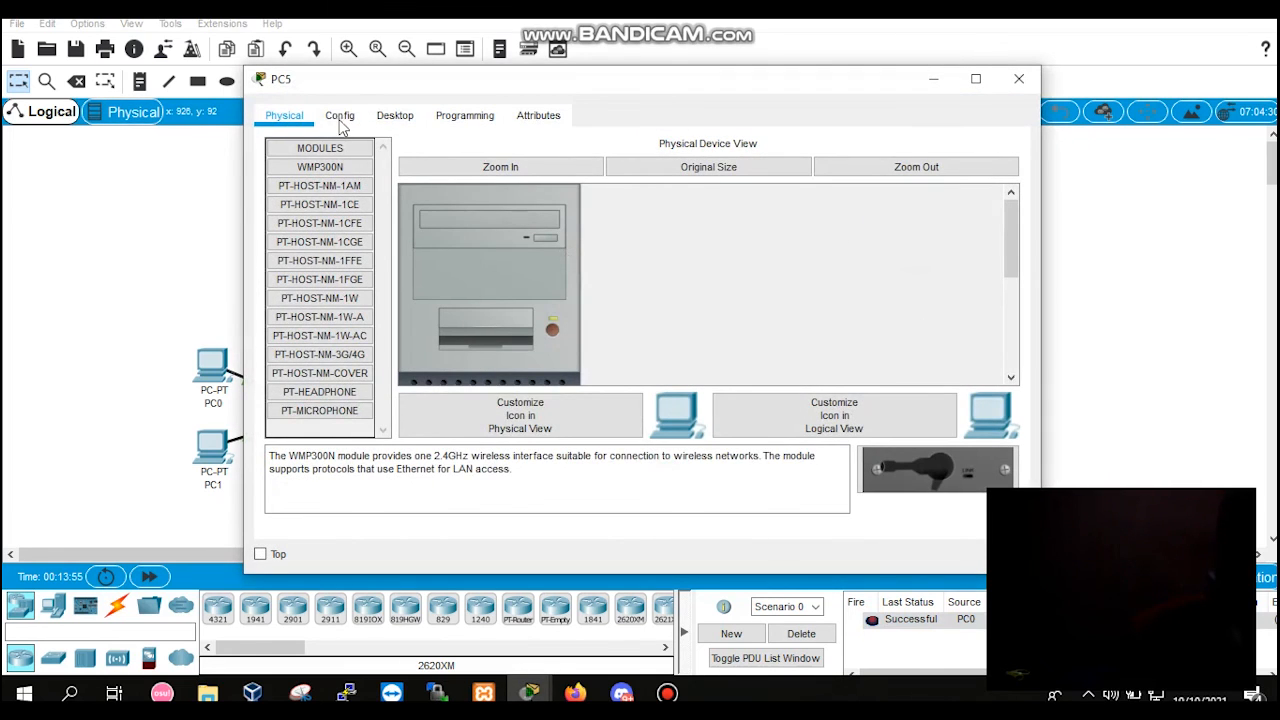
{"action": "left_click", "coordinate": [340, 117]}
{"action": "left_click", "coordinate": [400, 117]}
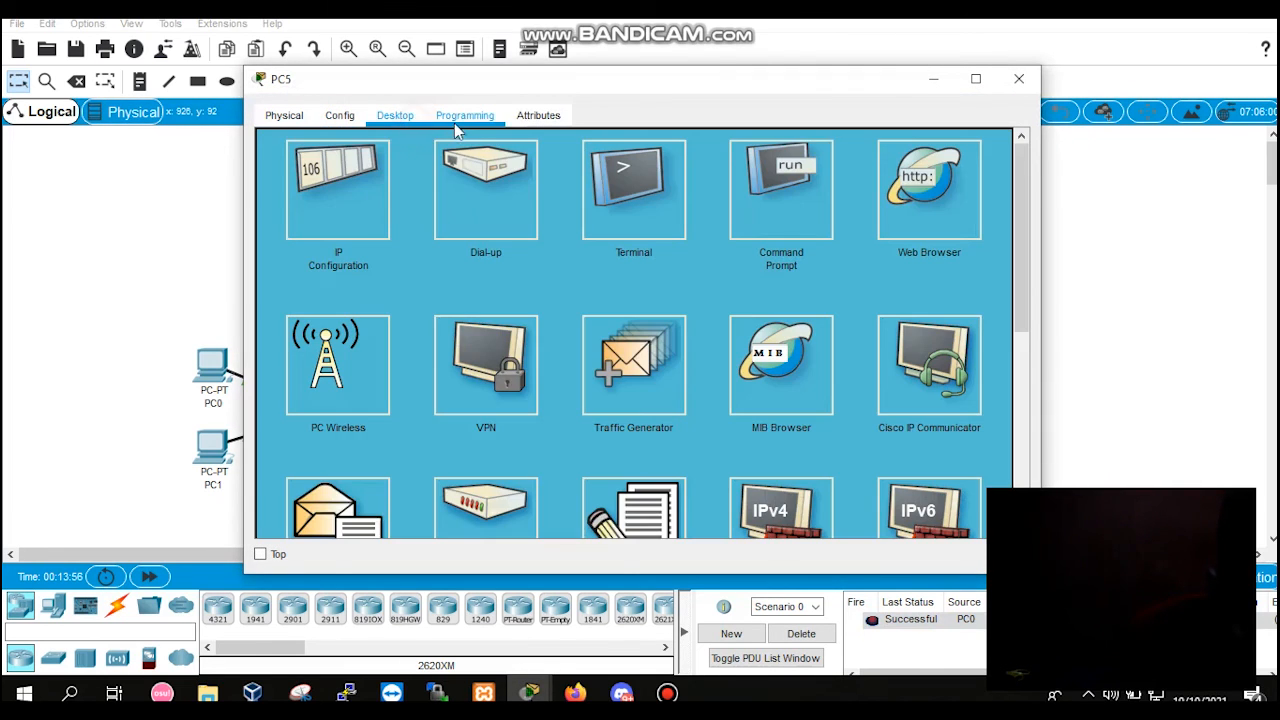
{"action": "left_click", "coordinate": [361, 177]}
{"action": "left_click", "coordinate": [540, 168]}
{"action": "left_click", "coordinate": [522, 166]}
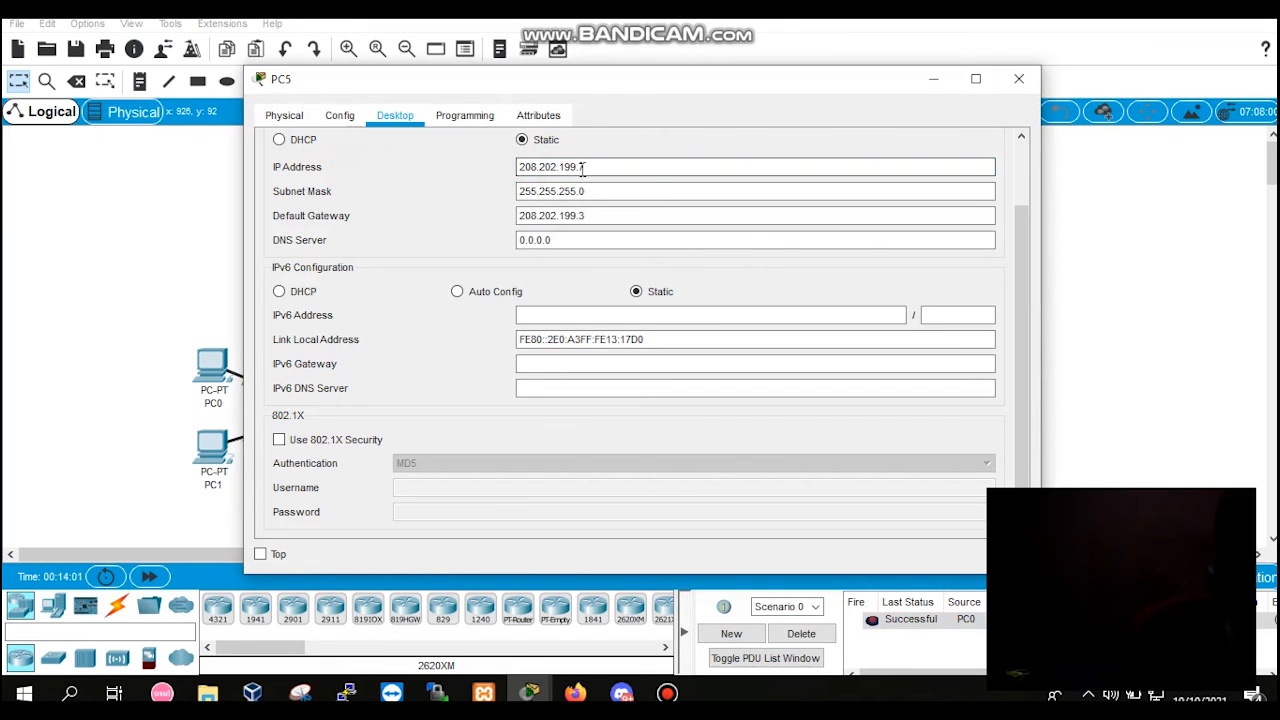
{"action": "left_click", "coordinate": [586, 216]}
{"action": "left_click_drag", "start_coordinate": [586, 216], "coordinate": [579, 217]}
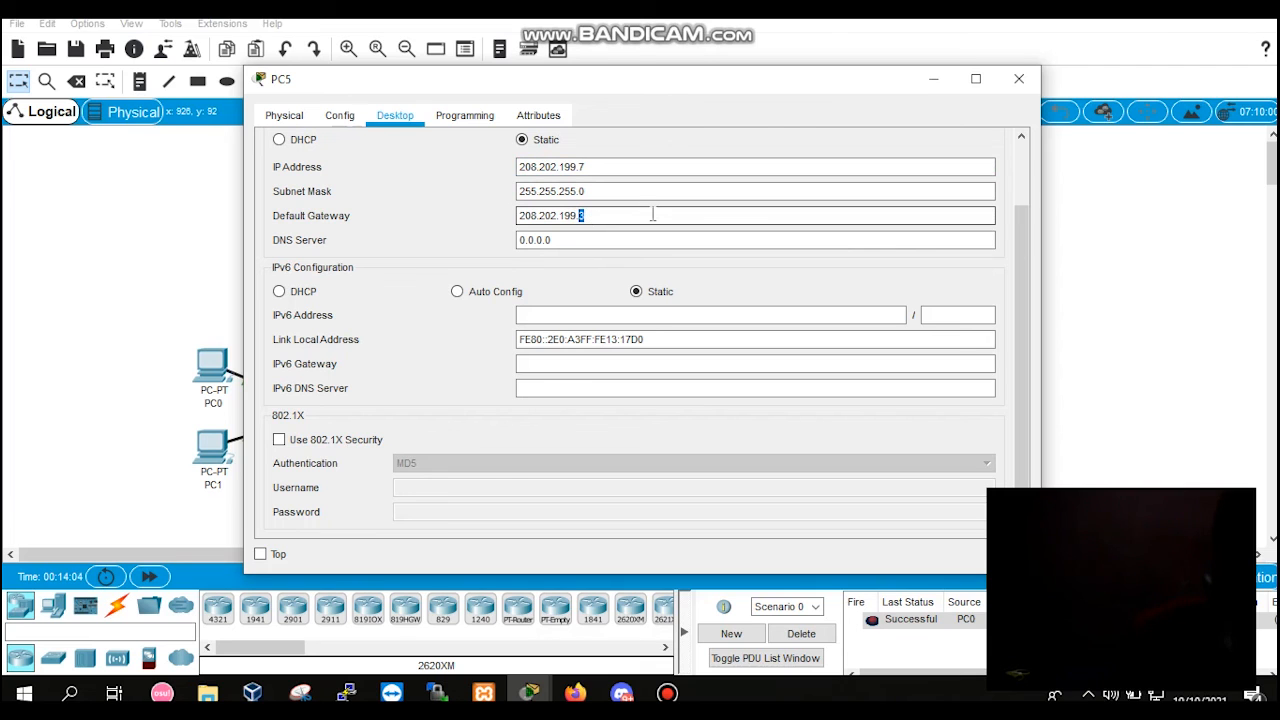
{"action": "left_click", "coordinate": [1028, 86]}
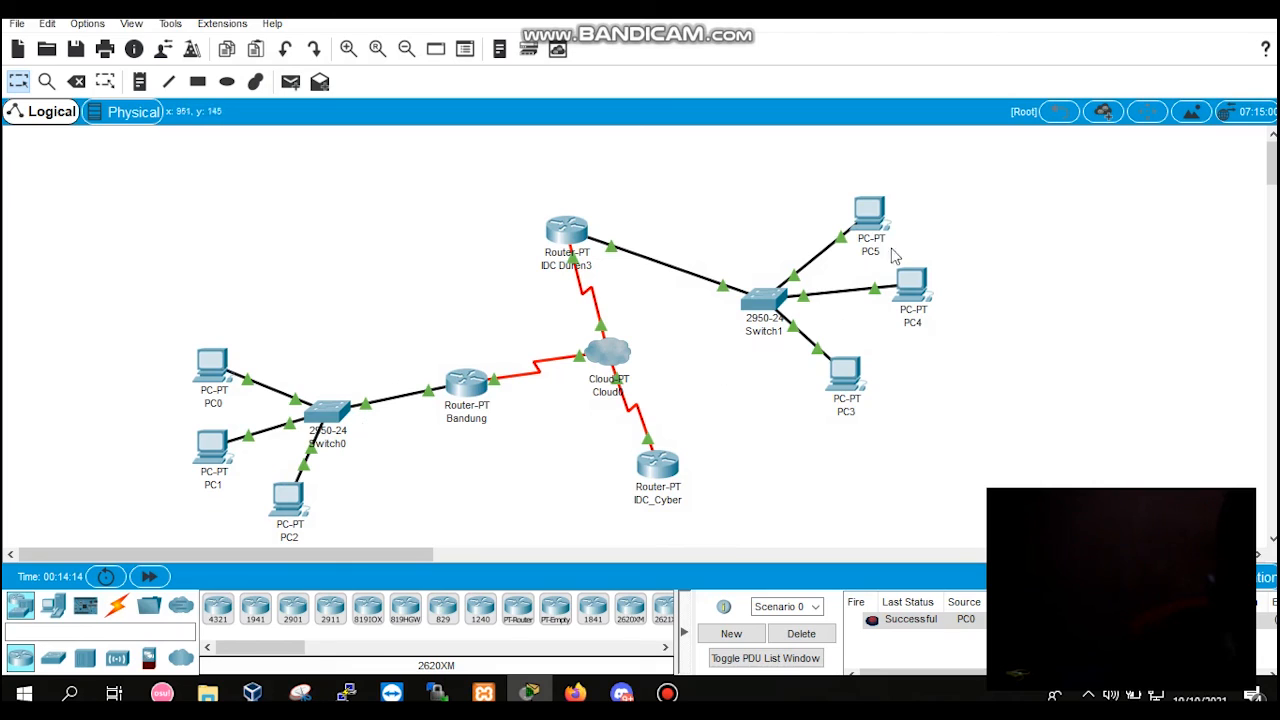
Step: Send simple PDUs from the IDC Duren3 router to the Bandung router and to the IDC_Cyber router
{"action": "left_click", "coordinate": [290, 81]}
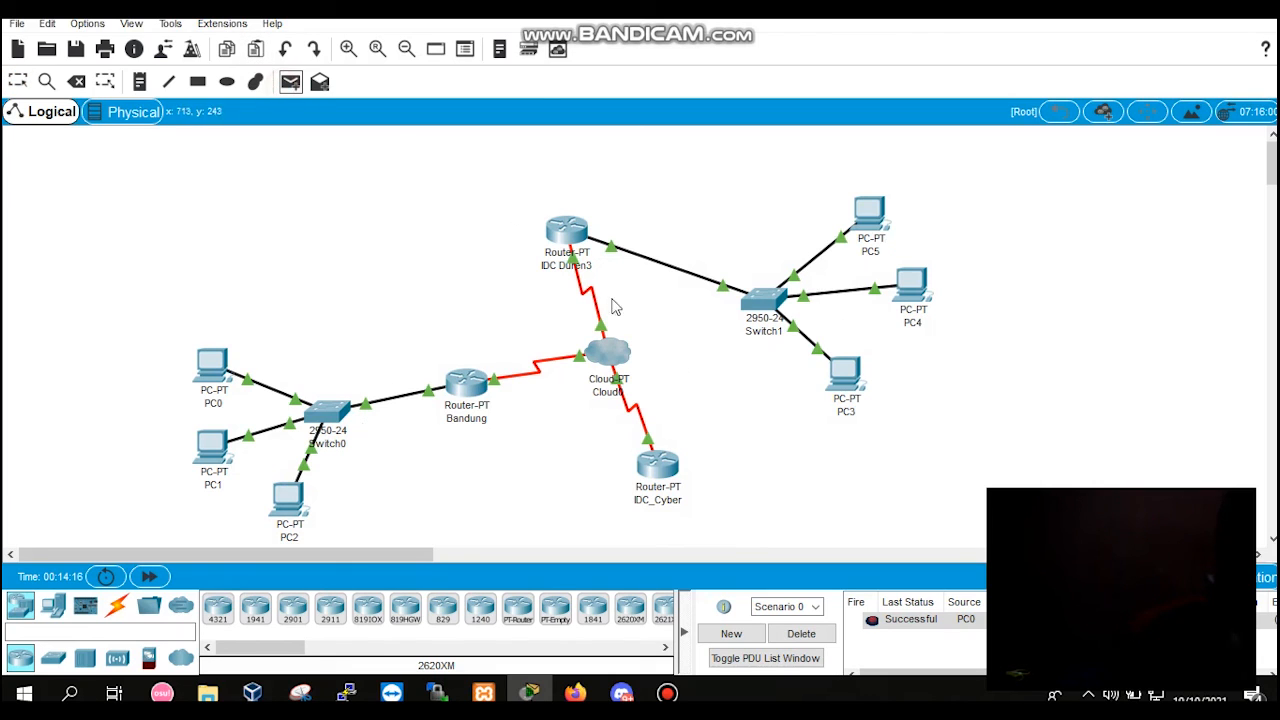
{"action": "left_click", "coordinate": [574, 238]}
{"action": "left_click", "coordinate": [463, 396]}
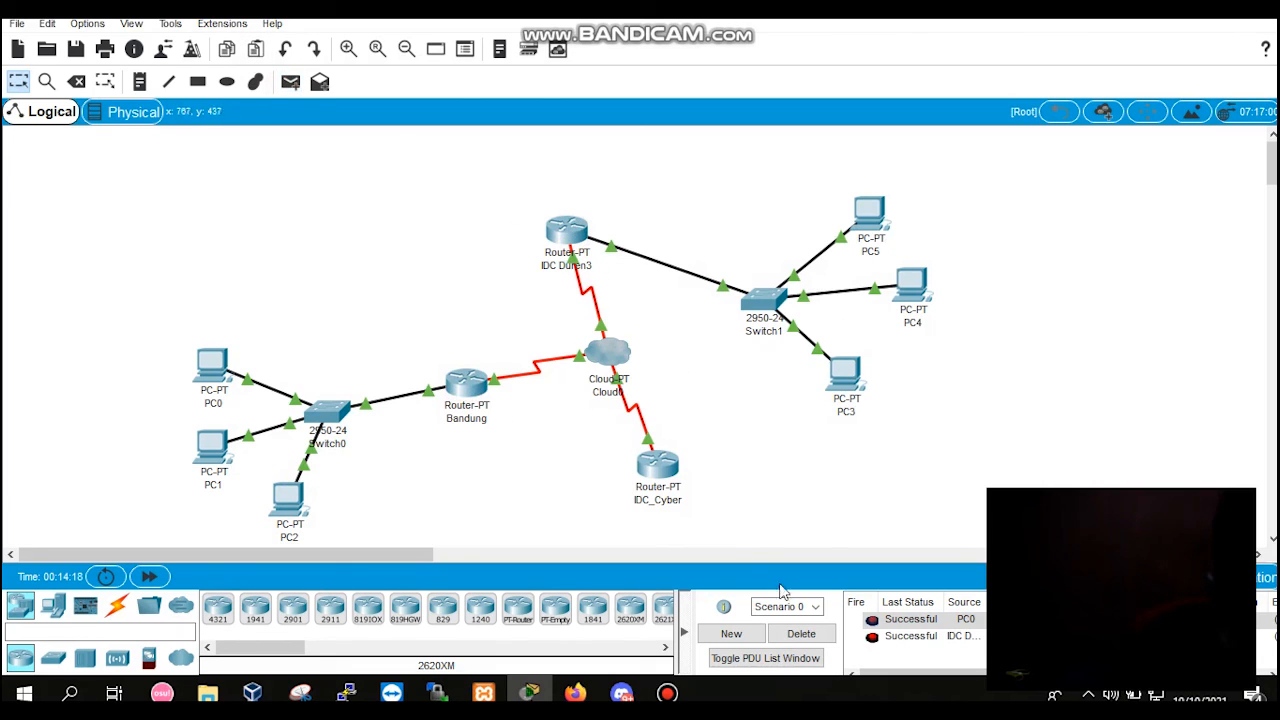
{"action": "left_click", "coordinate": [290, 81]}
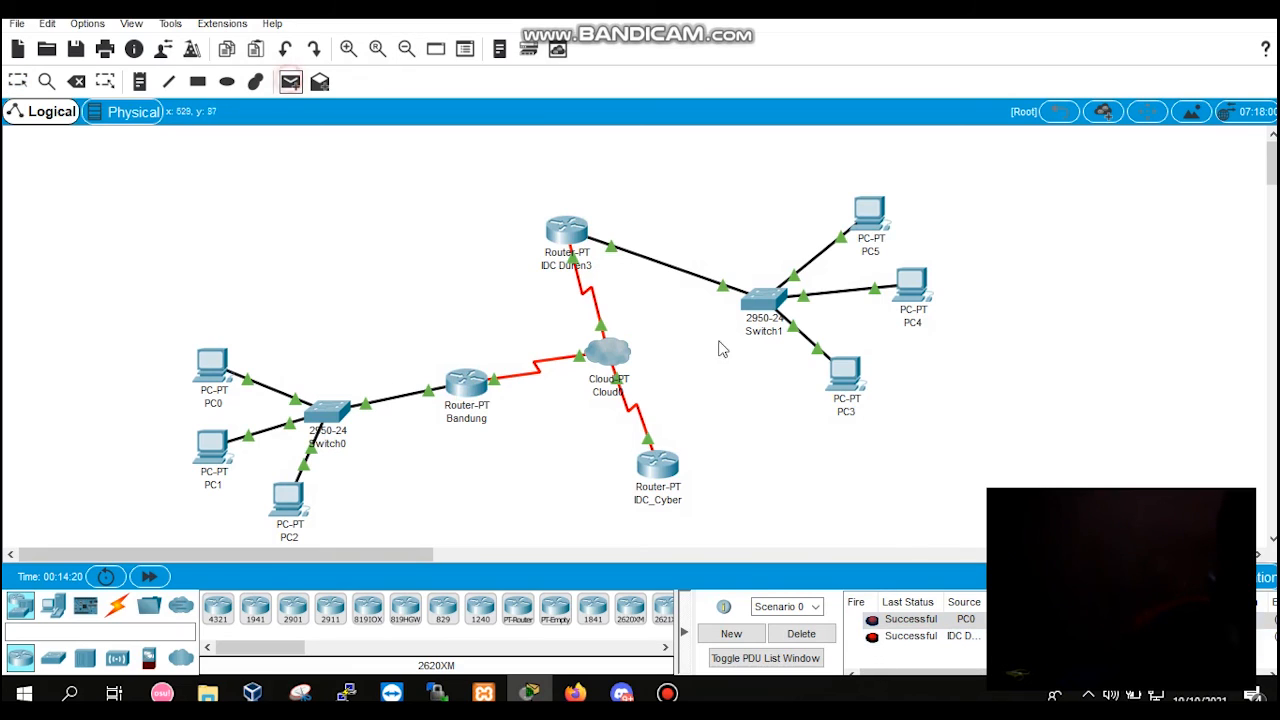
{"action": "left_click", "coordinate": [578, 236]}
{"action": "left_click", "coordinate": [658, 468]}
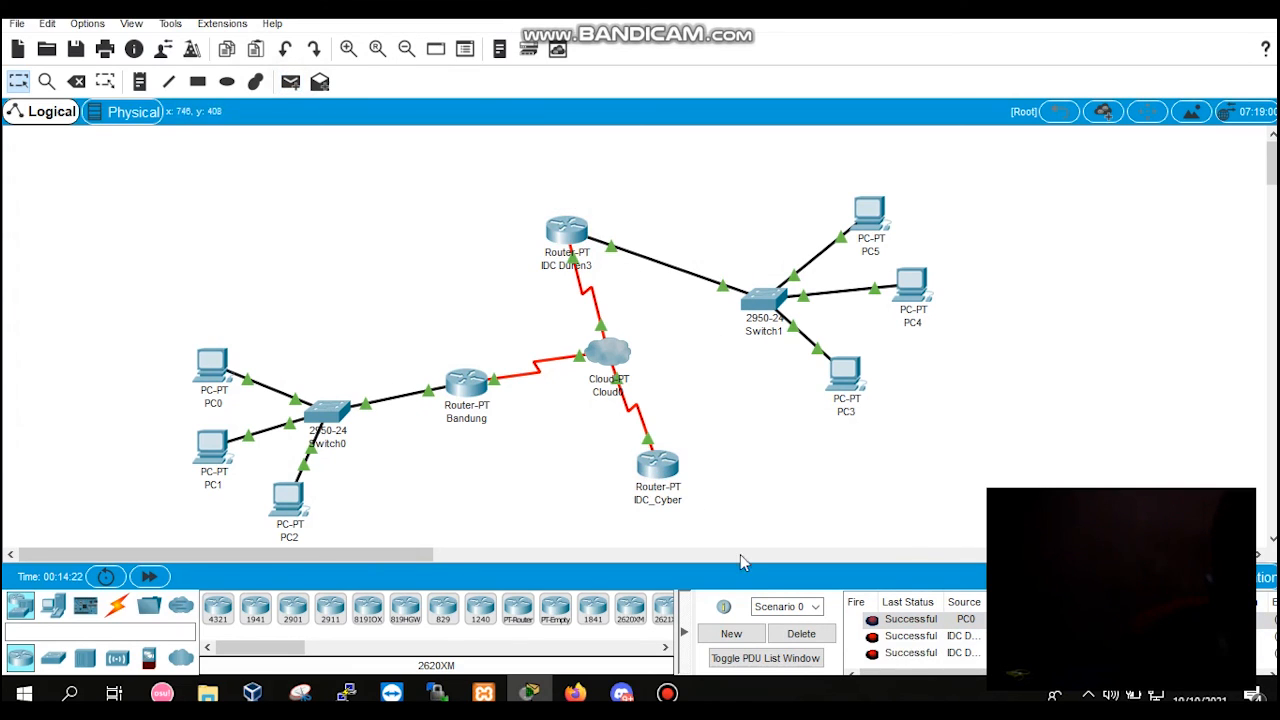